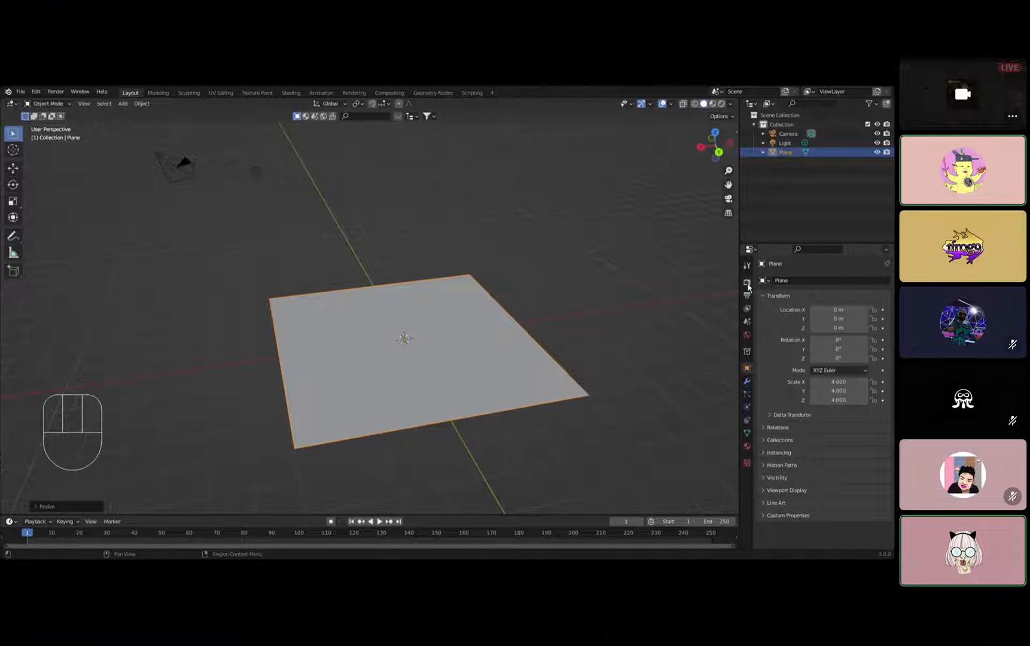
Set the scene's render engine to Cycles.
key(ctrl+Right)
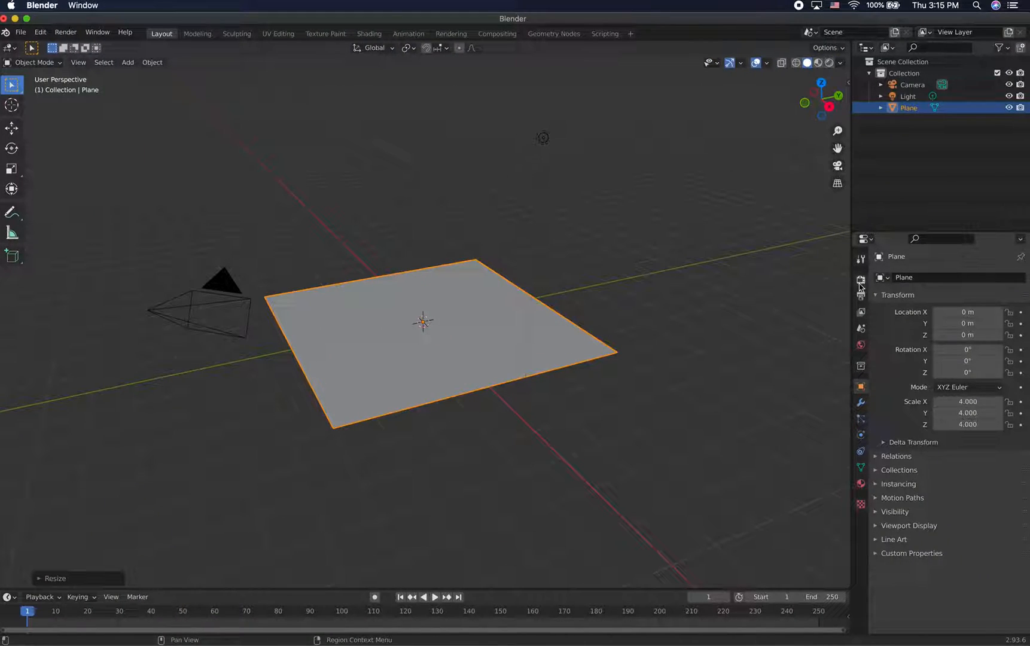
click(860, 280)
key(ctrl+Left)
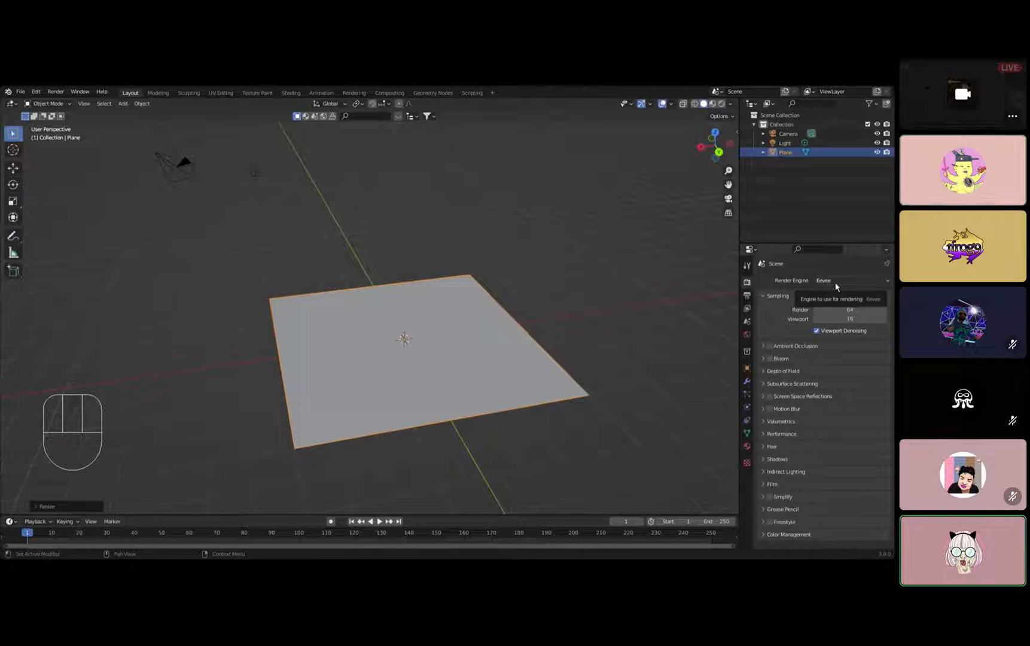
click(834, 281)
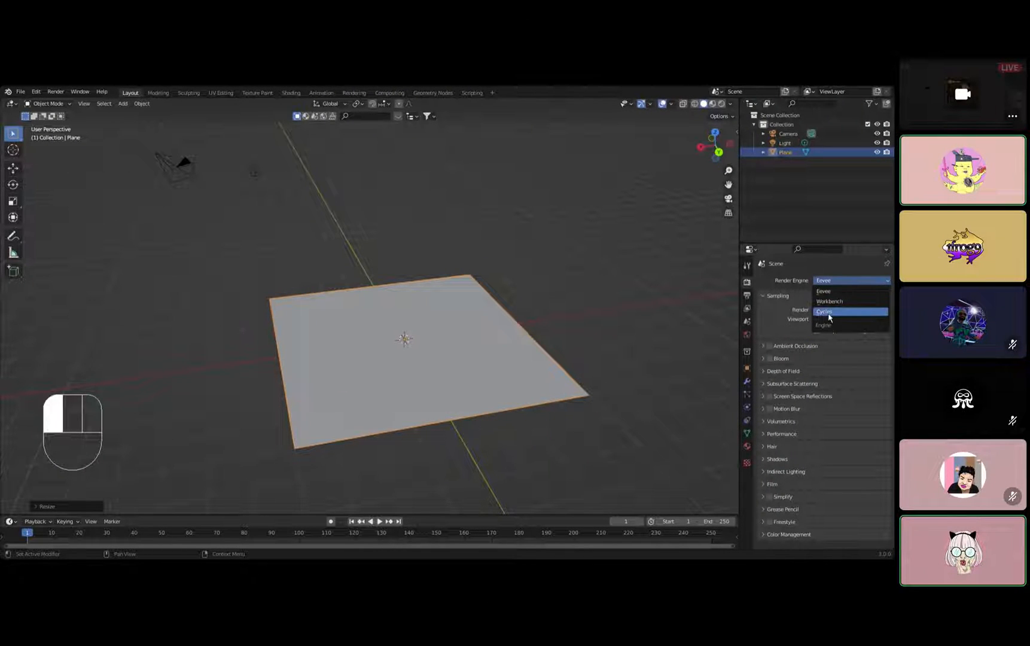
key(ctrl+Right)
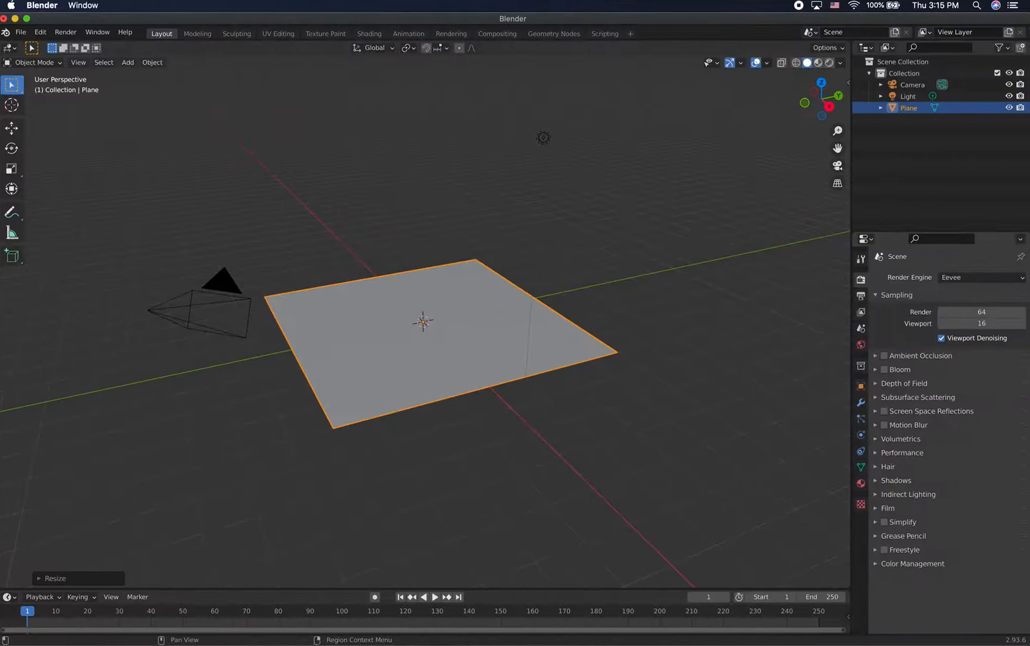
click(991, 278)
click(979, 318)
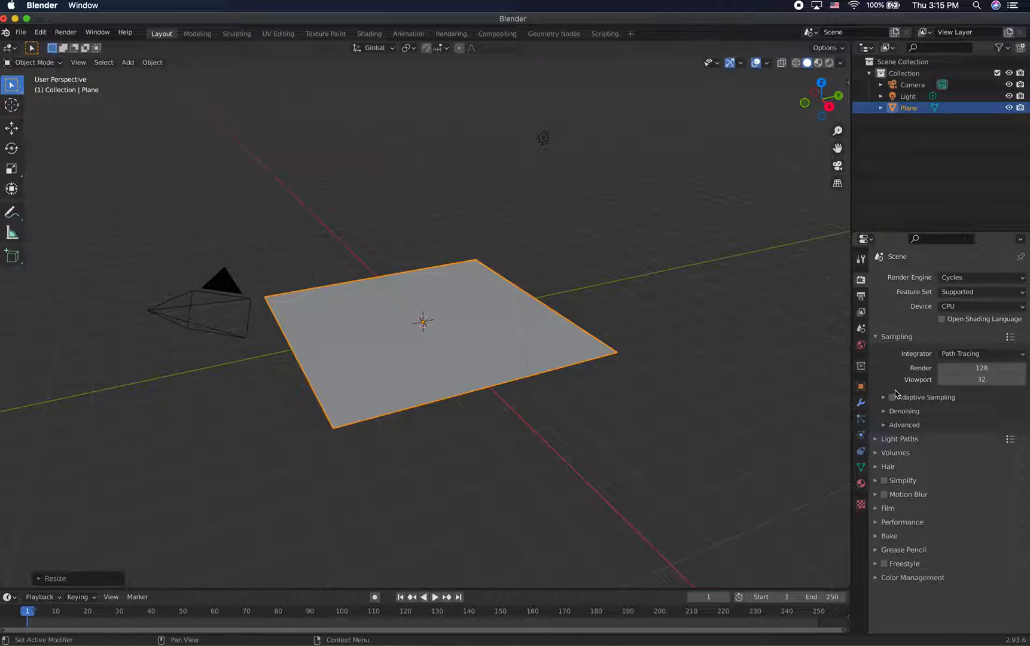
Set the Cycles device to GPU Compute and the feature set to Experimental.
click(949, 304)
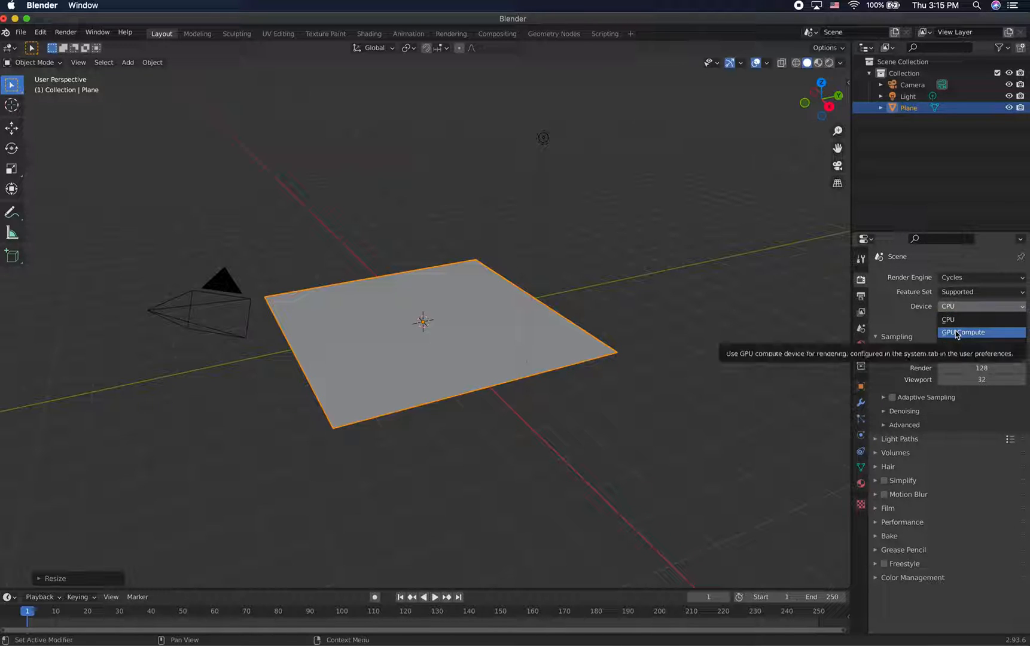
click(956, 332)
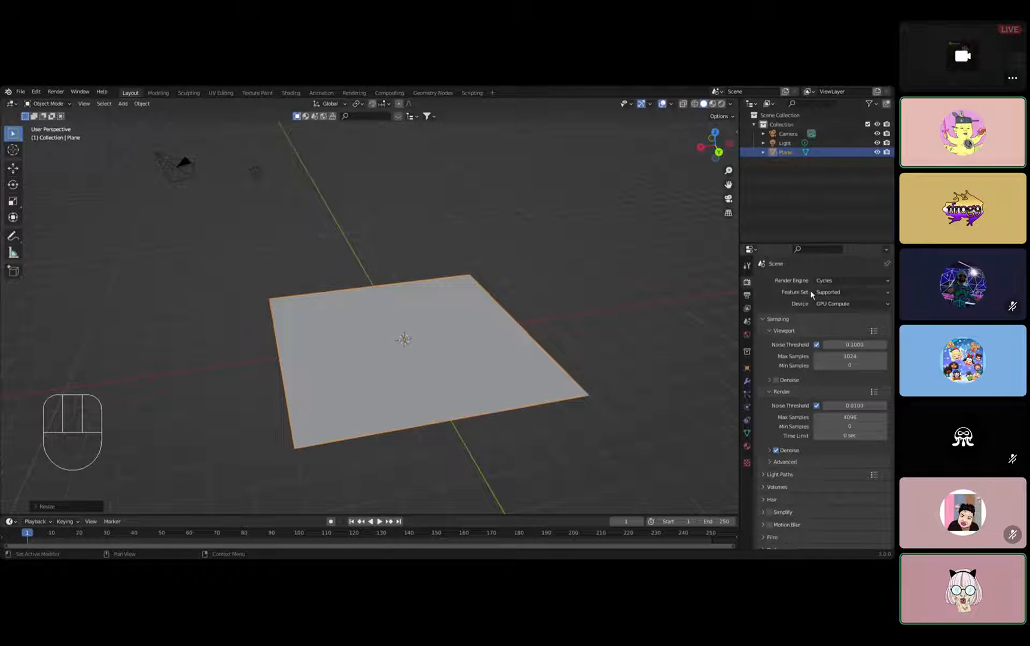
drag(834, 295, 851, 318)
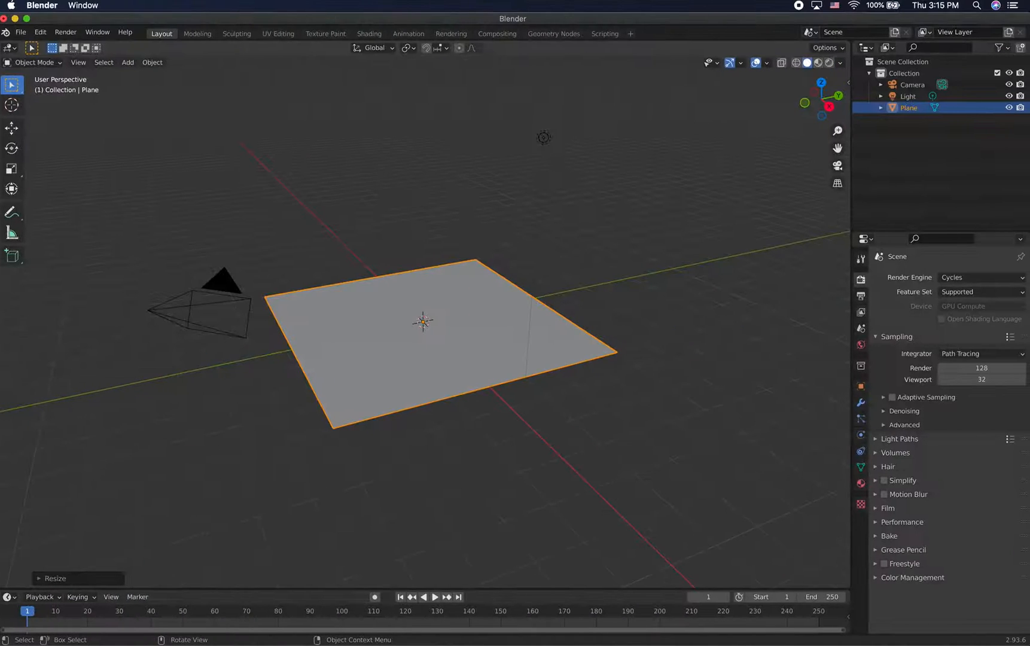
click(981, 292)
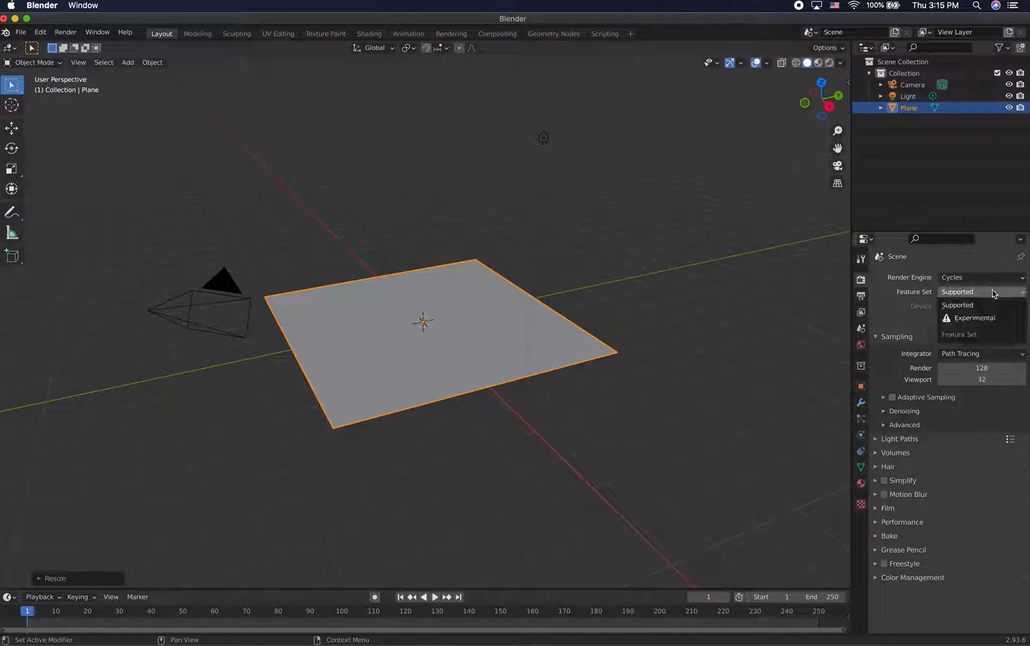
click(983, 317)
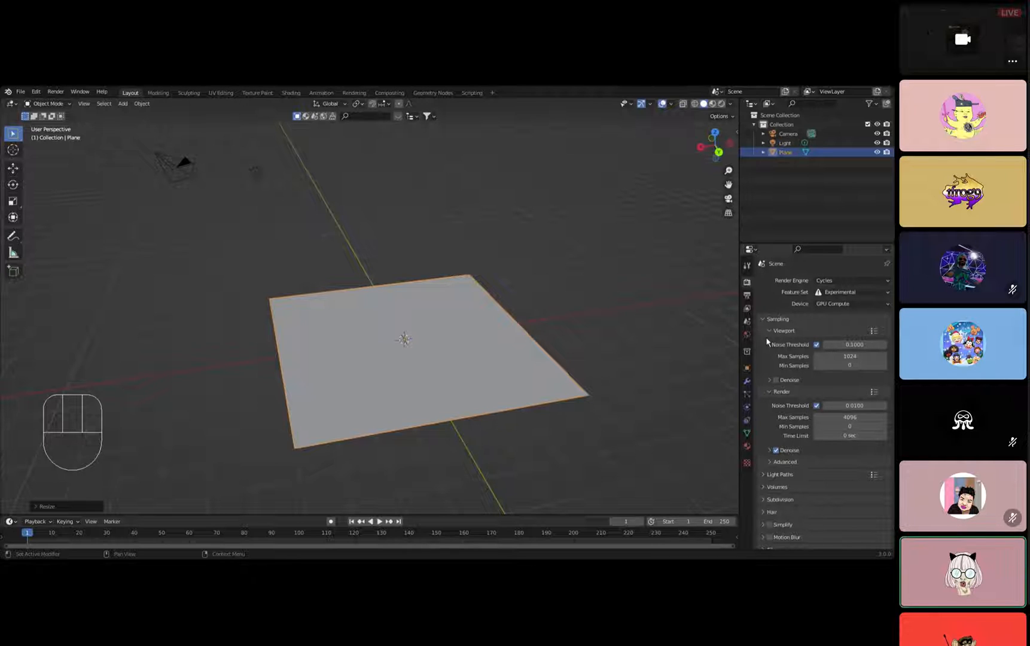
Darken the World background color to pure black.
mouse_move(436, 603)
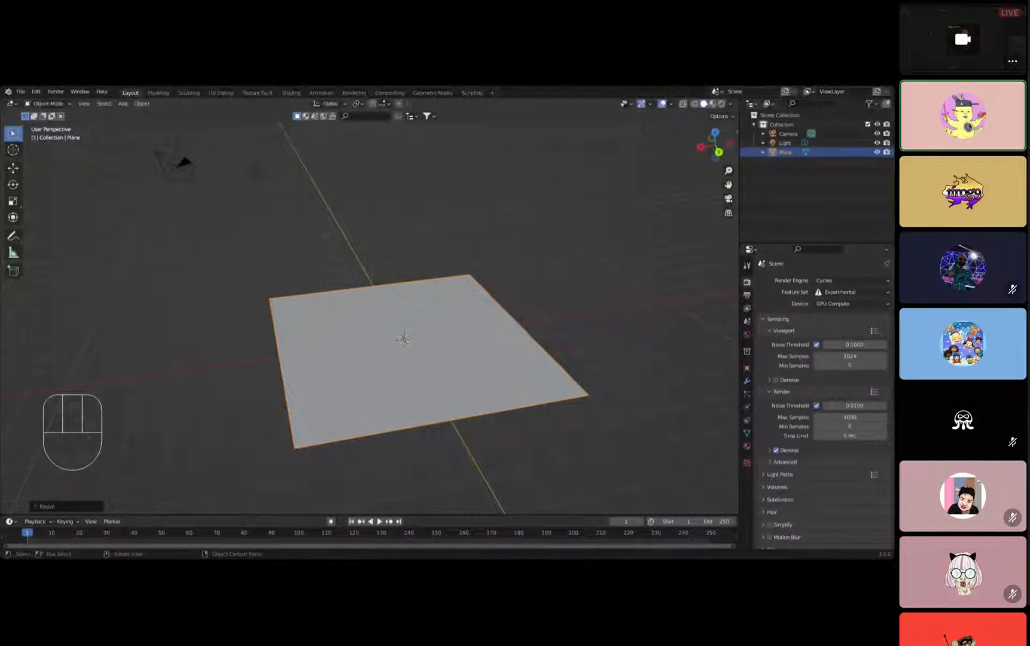
click(719, 303)
click(746, 284)
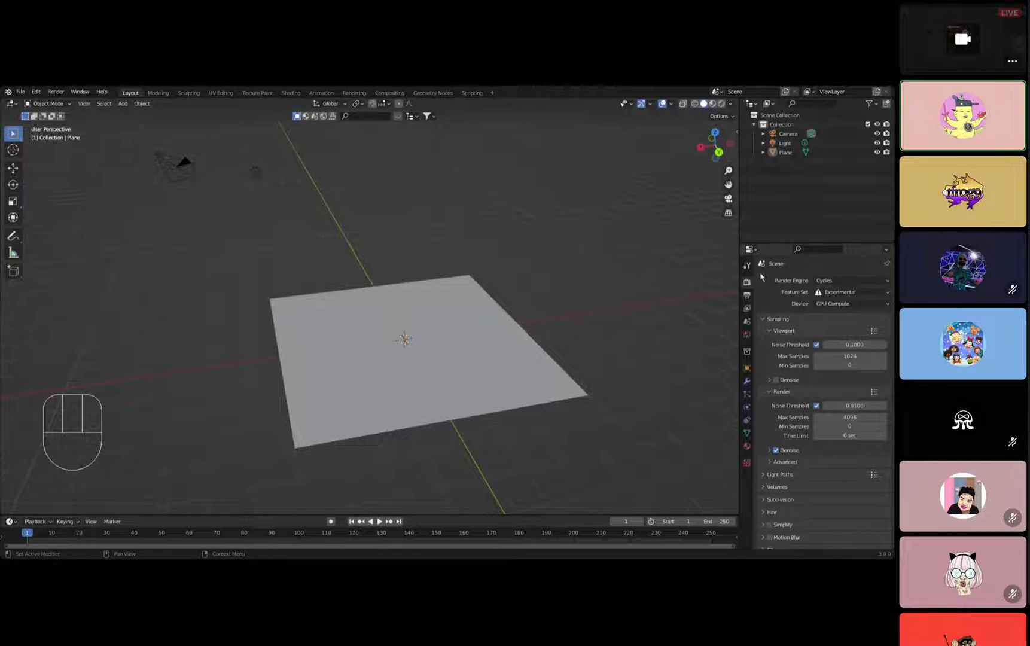
click(747, 335)
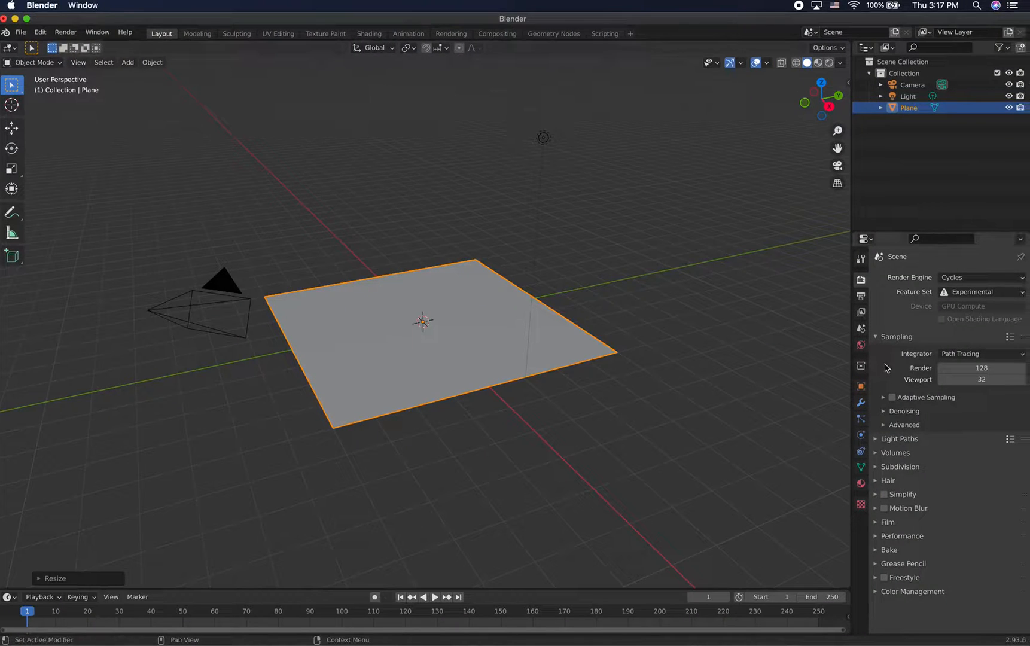
click(861, 344)
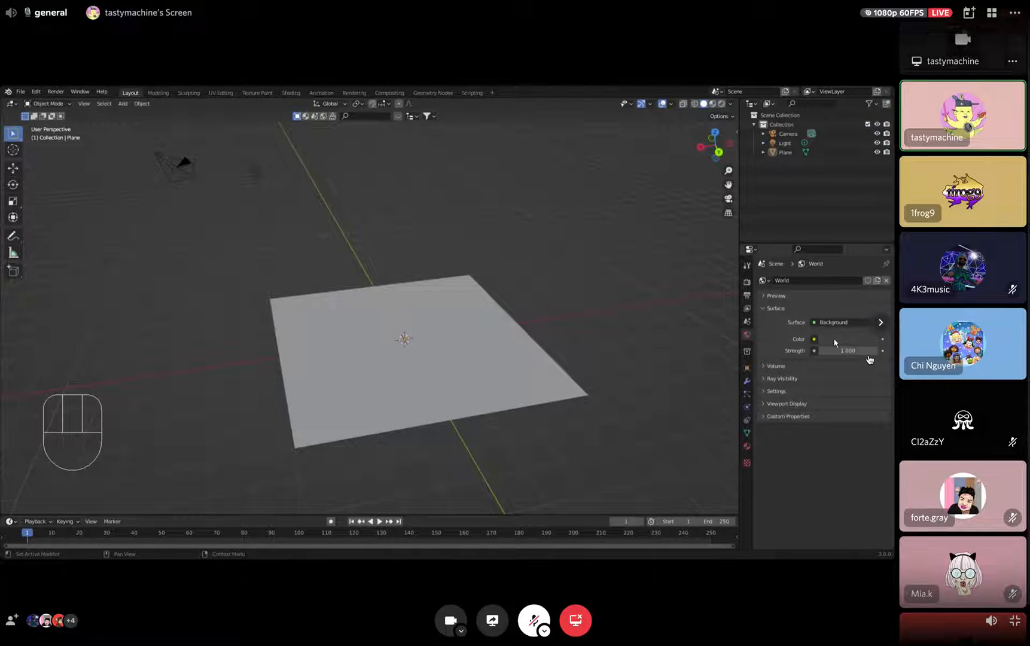
click(834, 340)
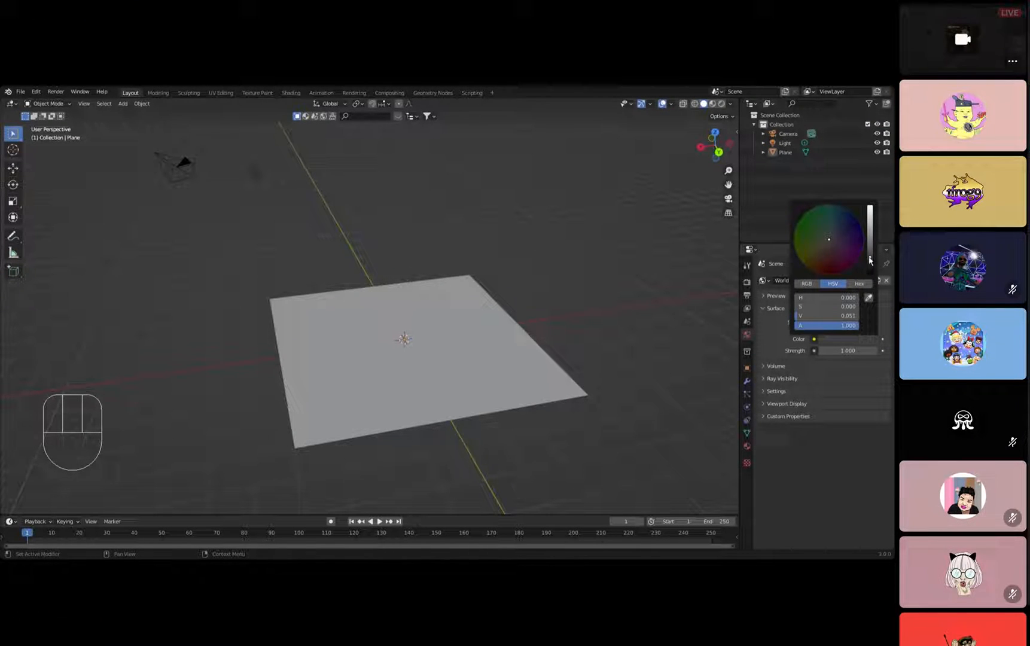
scroll(831, 250, down, 1)
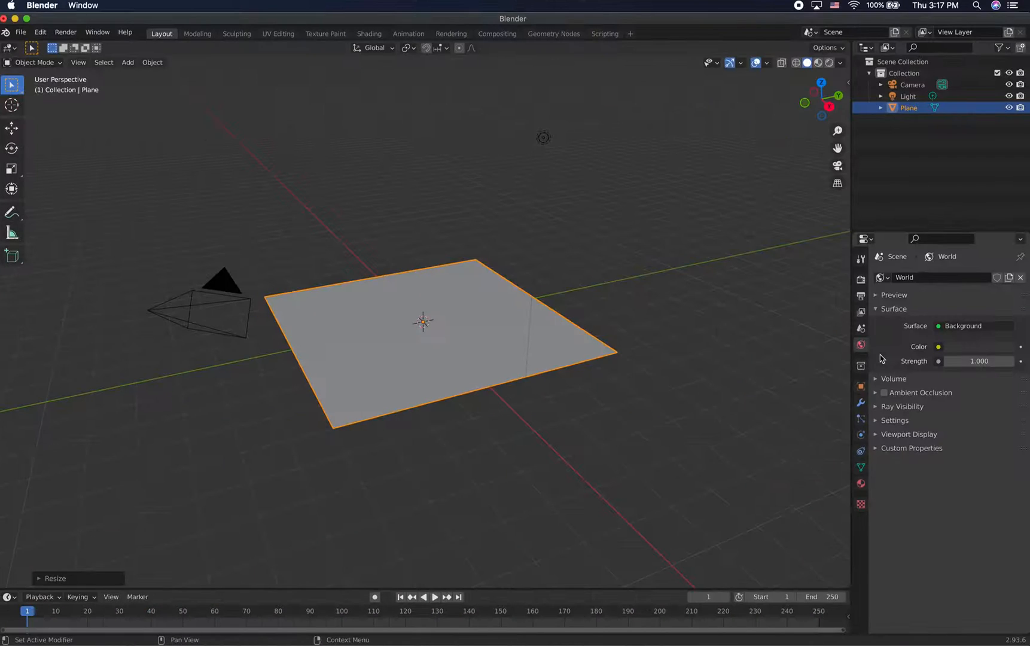
click(974, 347)
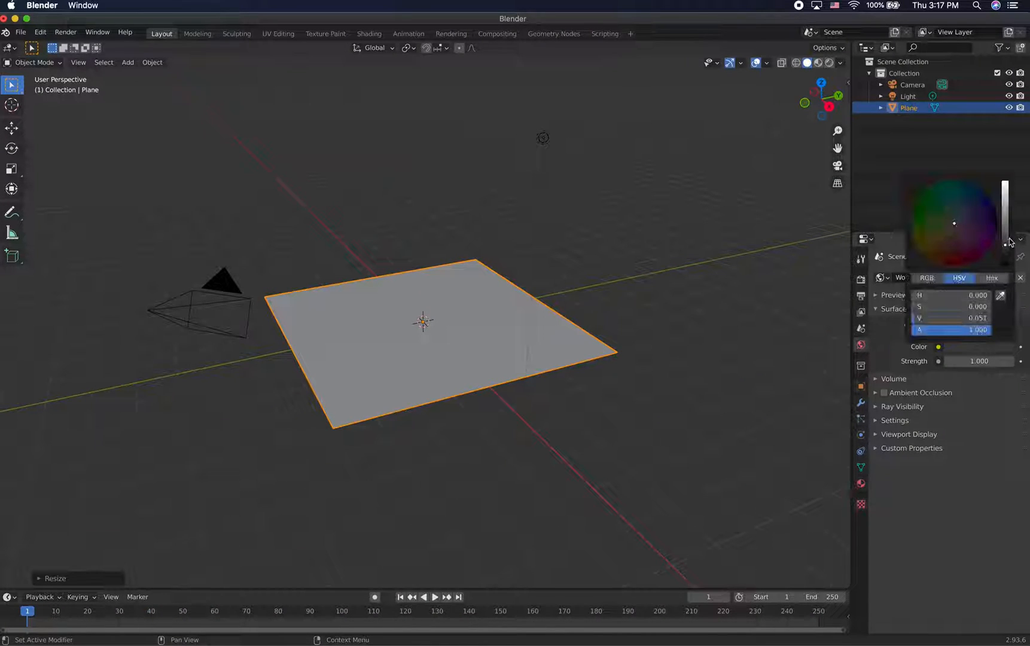
drag(1005, 245, 1005, 267)
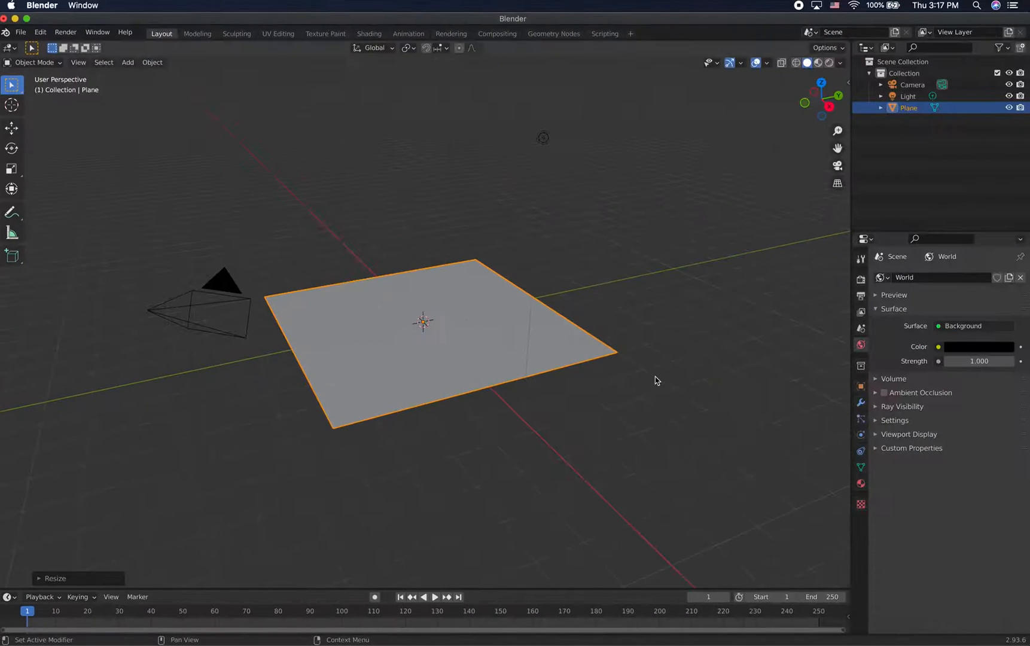
Set the Look in the render settings' Color Management to Medium Low Contrast.
click(861, 279)
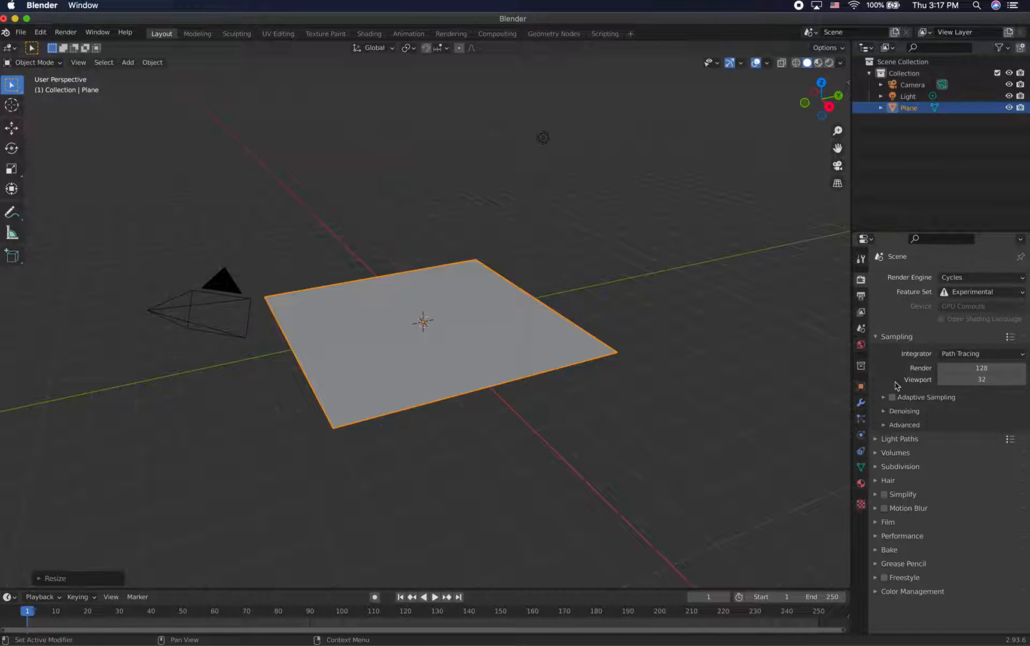
click(886, 592)
scroll(916, 563, down, 3)
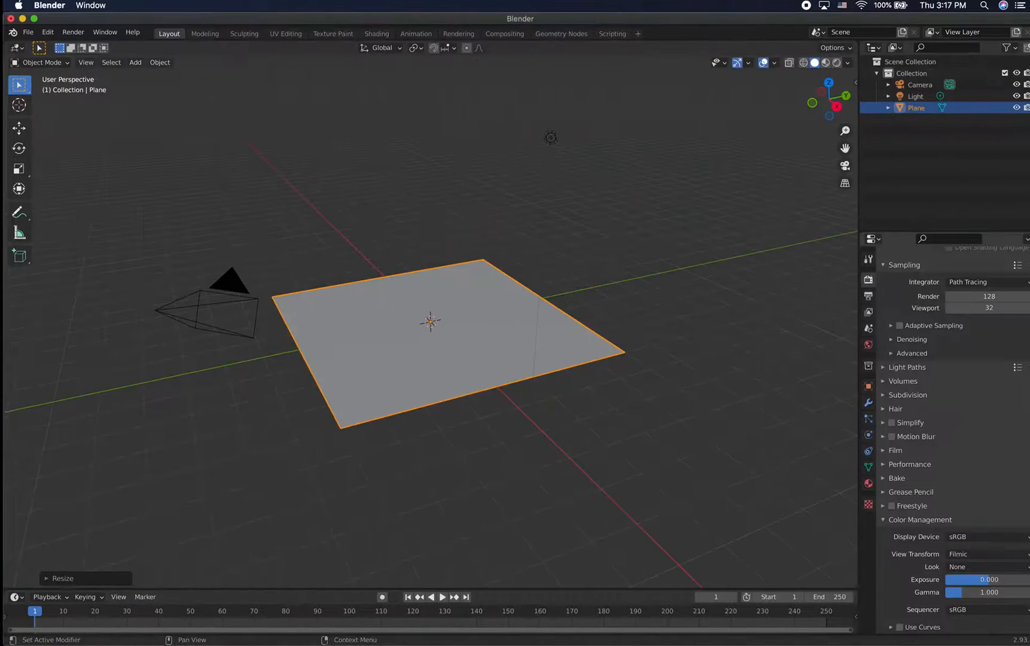
click(950, 567)
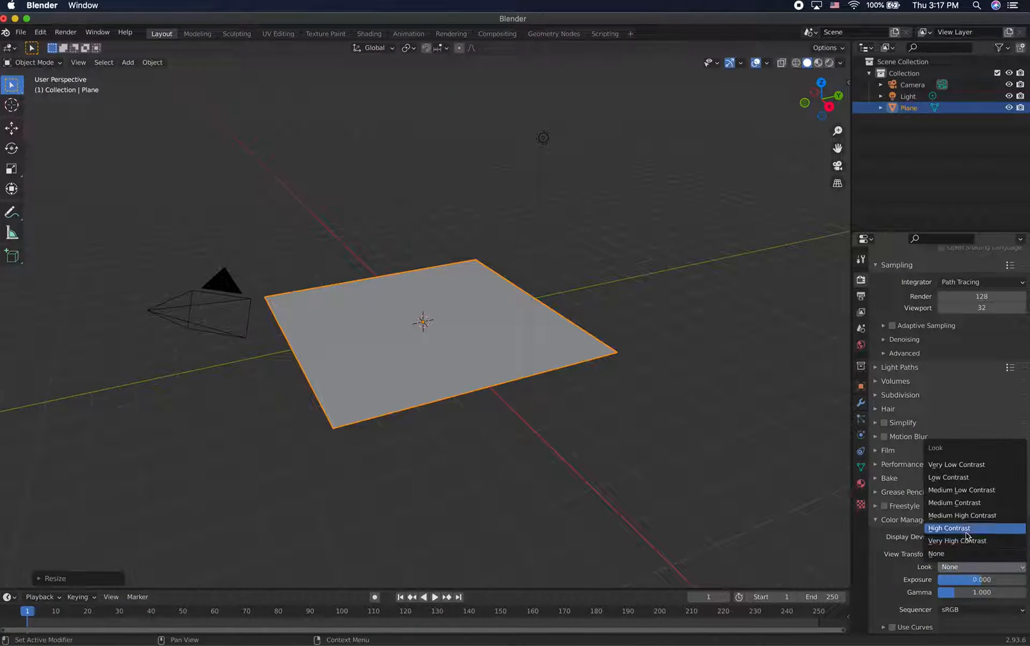
click(969, 489)
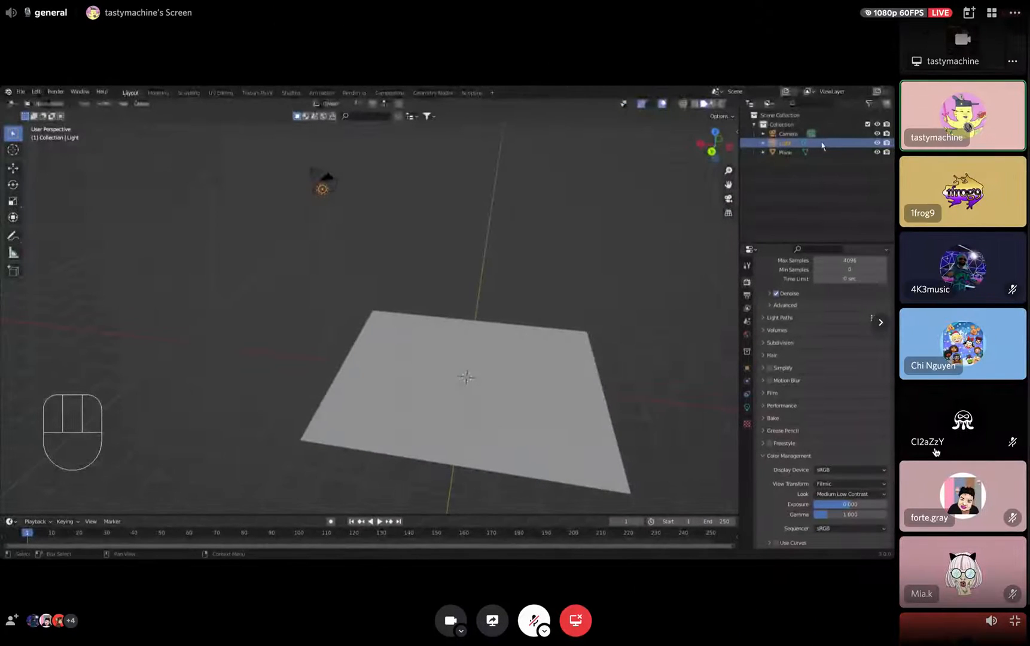
Select the scene's light and open its object data properties.
click(323, 192)
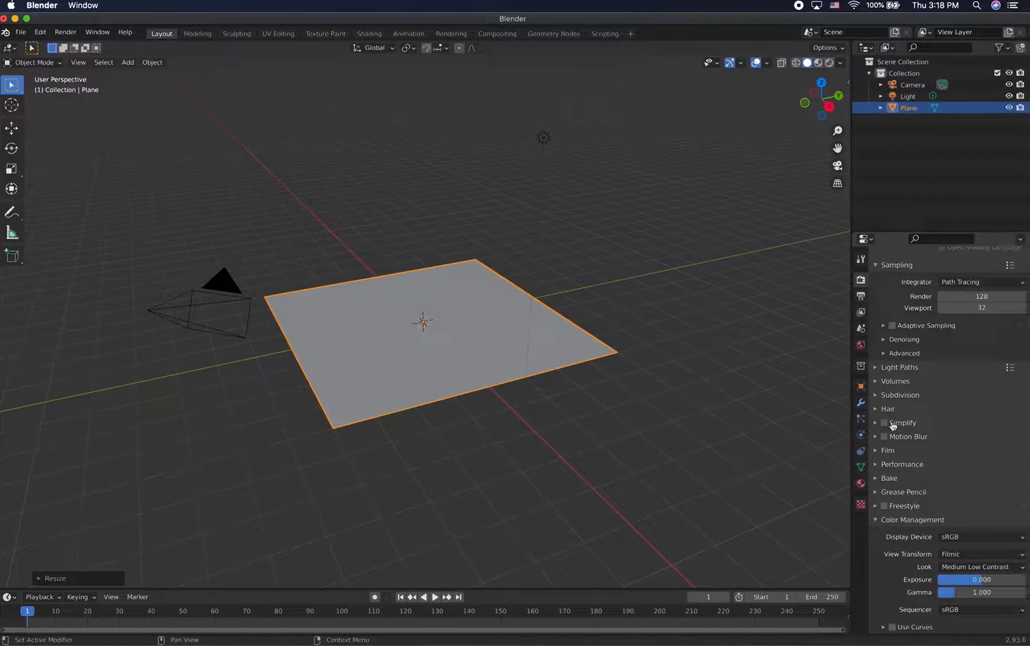
click(907, 96)
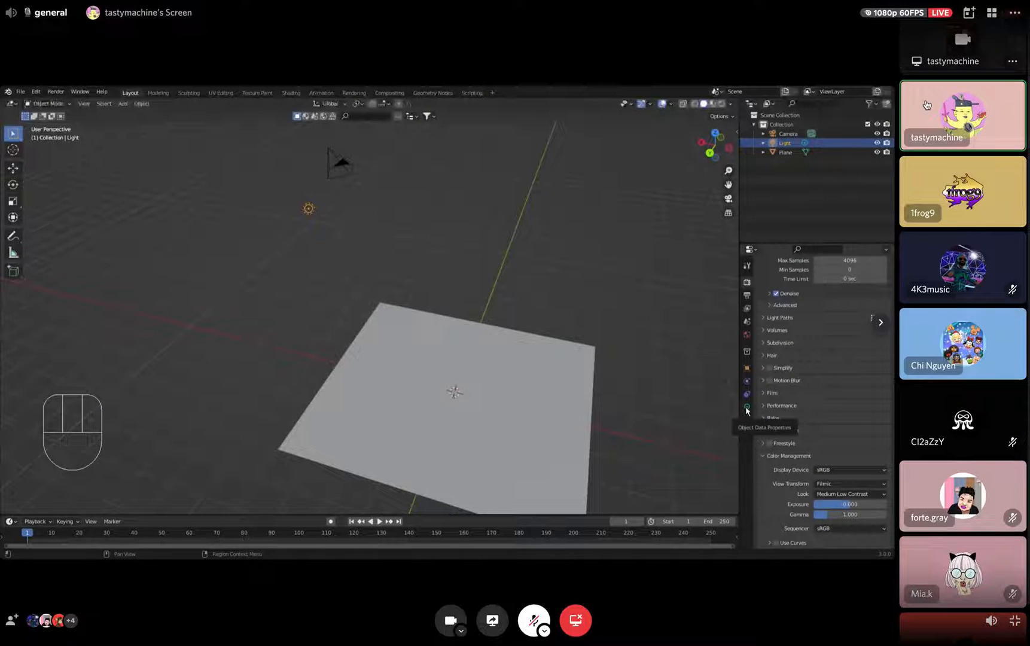
click(747, 407)
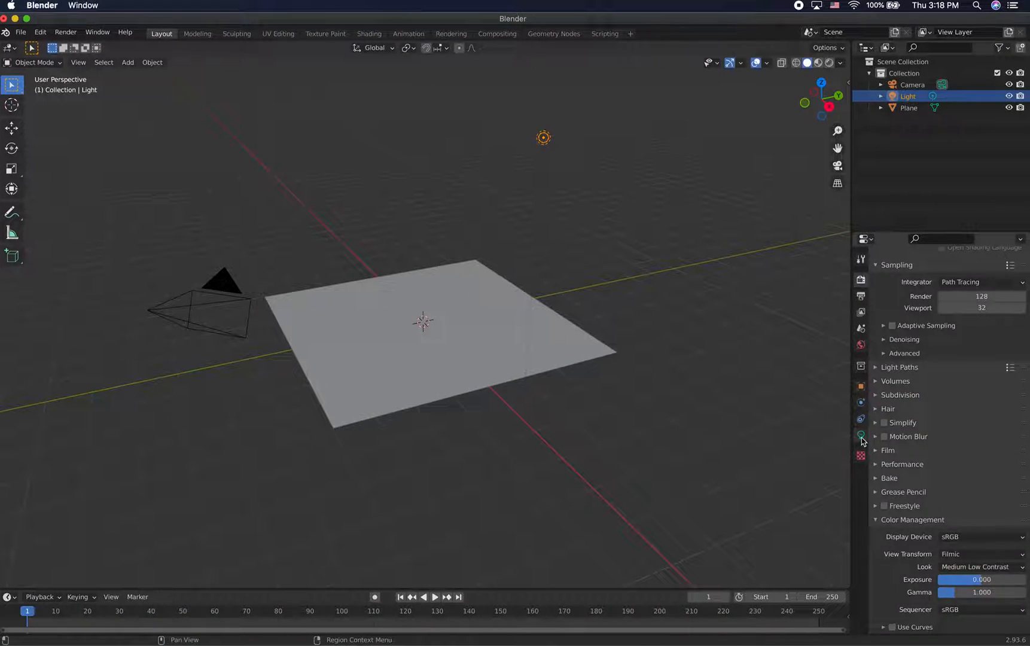
click(860, 437)
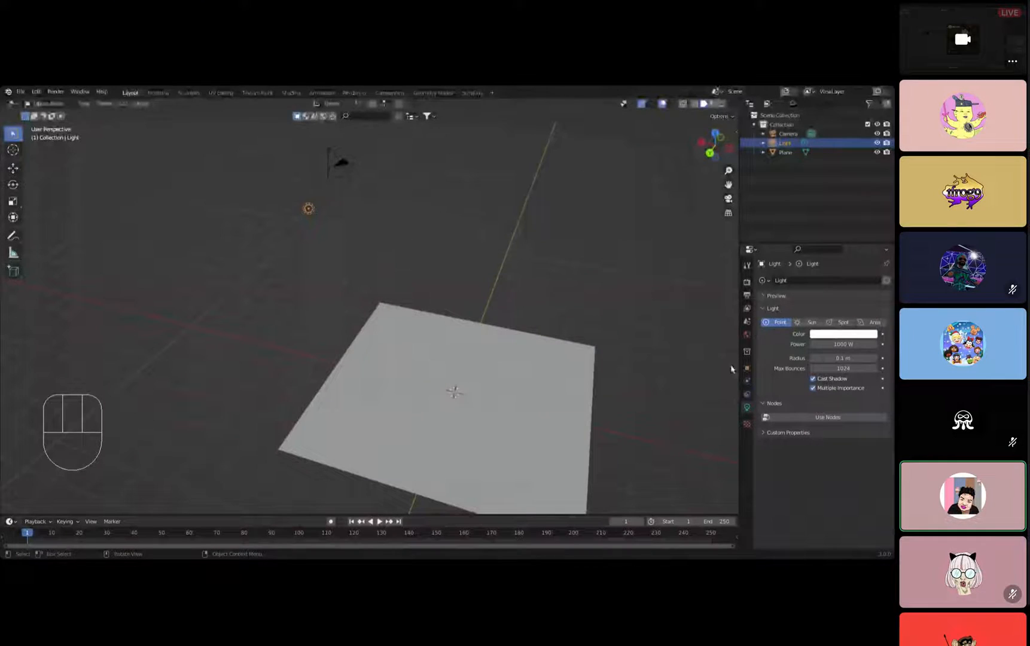
Review the World background color and the Color Management Look setting in the shared screen.
click(747, 336)
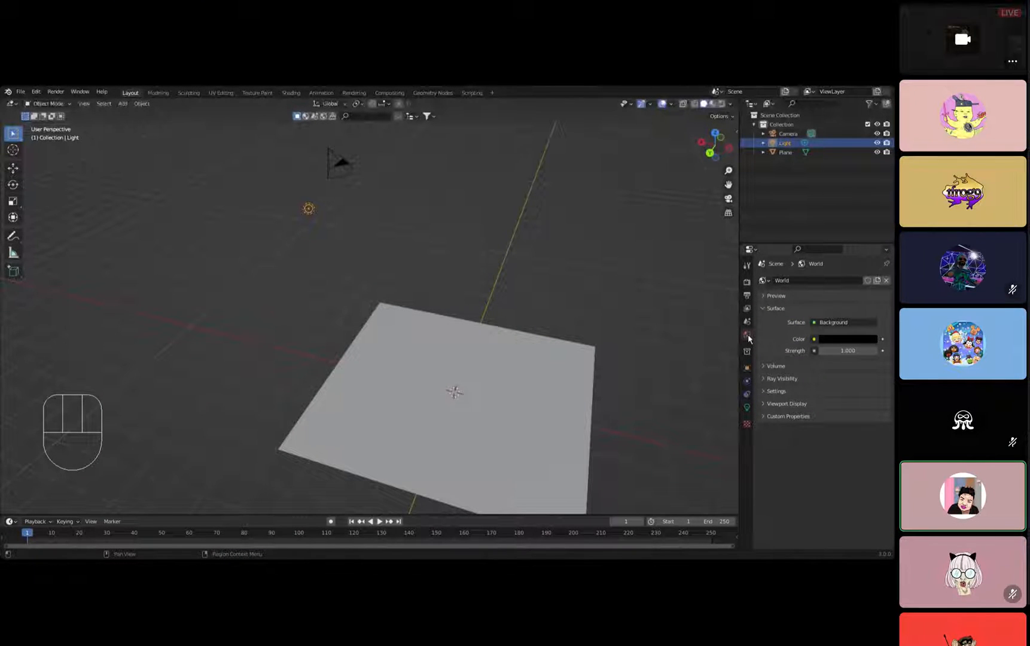
click(747, 282)
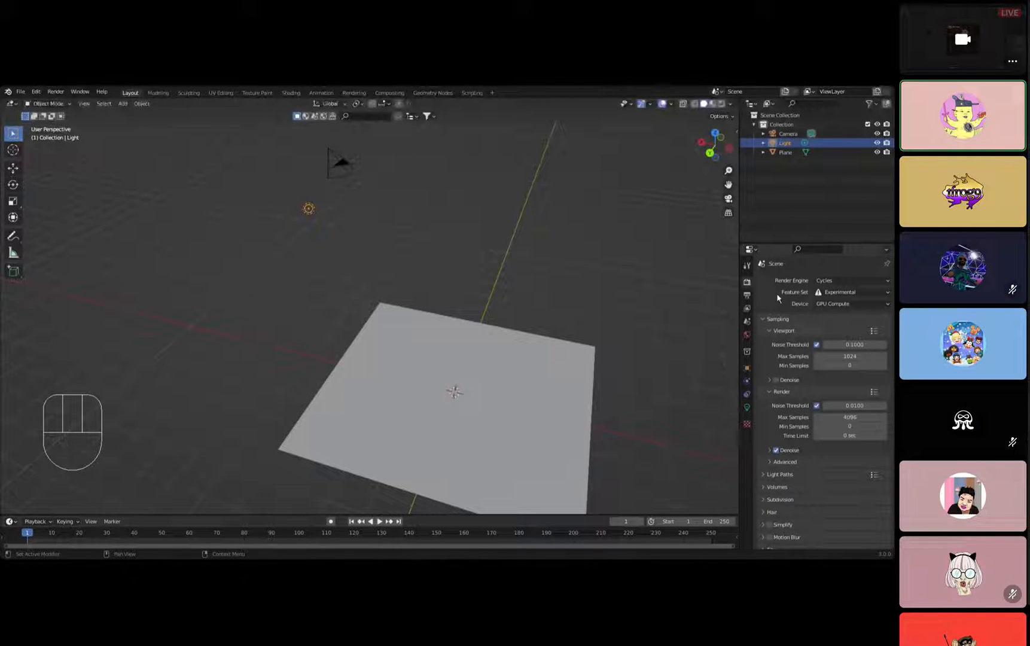
scroll(778, 298, down, 7)
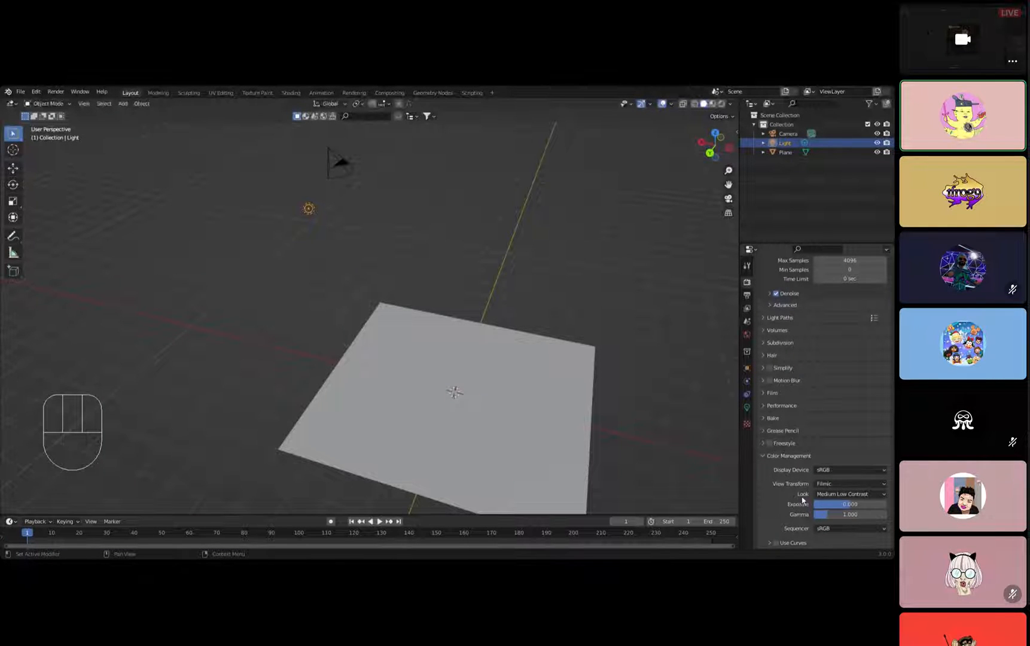
click(883, 498)
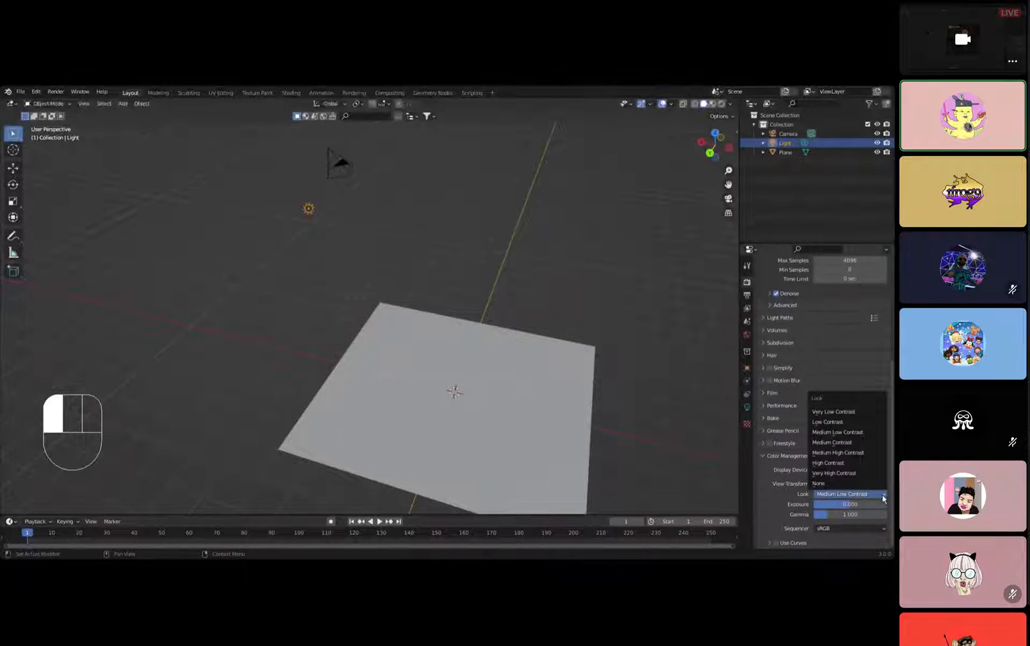
click(855, 435)
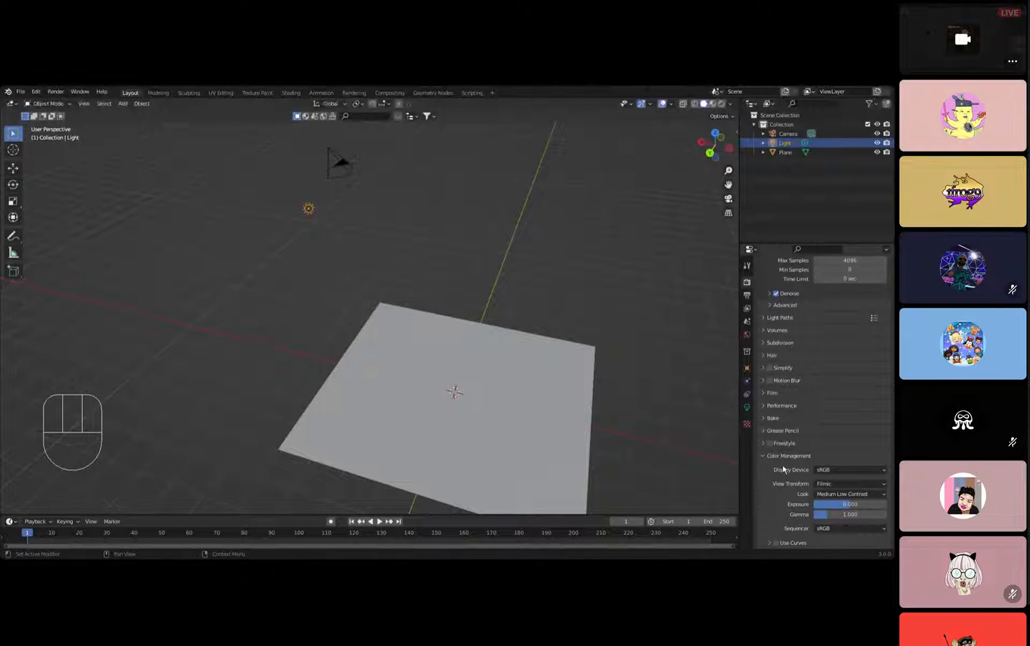
scroll(777, 455, up, 3)
Change the selected light's type to Sun.
key(ctrl+Right)
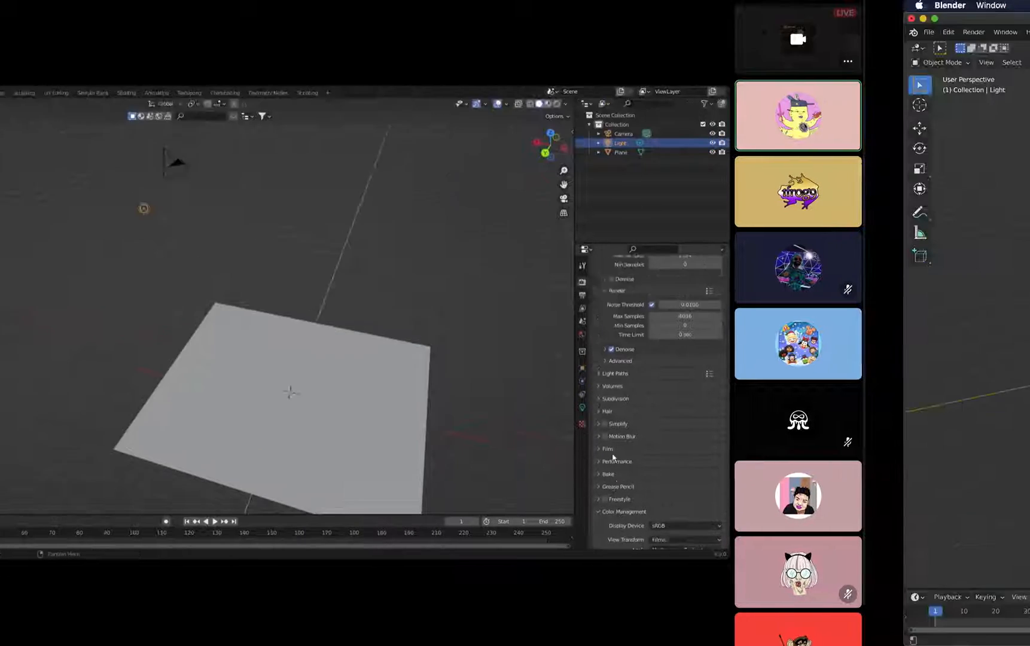
key(ctrl+Left)
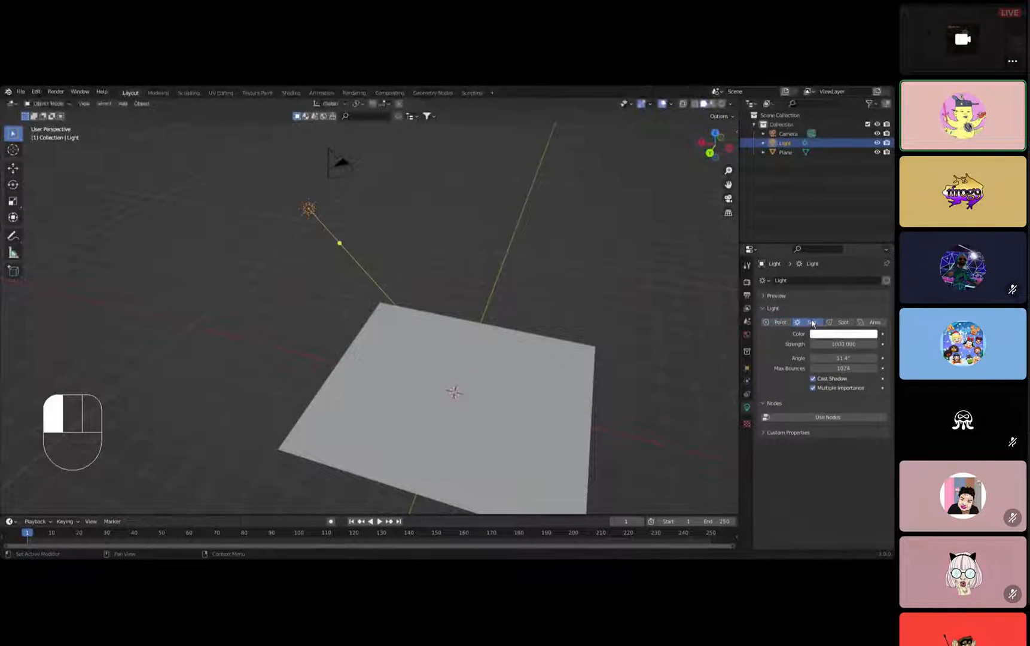
key(ctrl+Right)
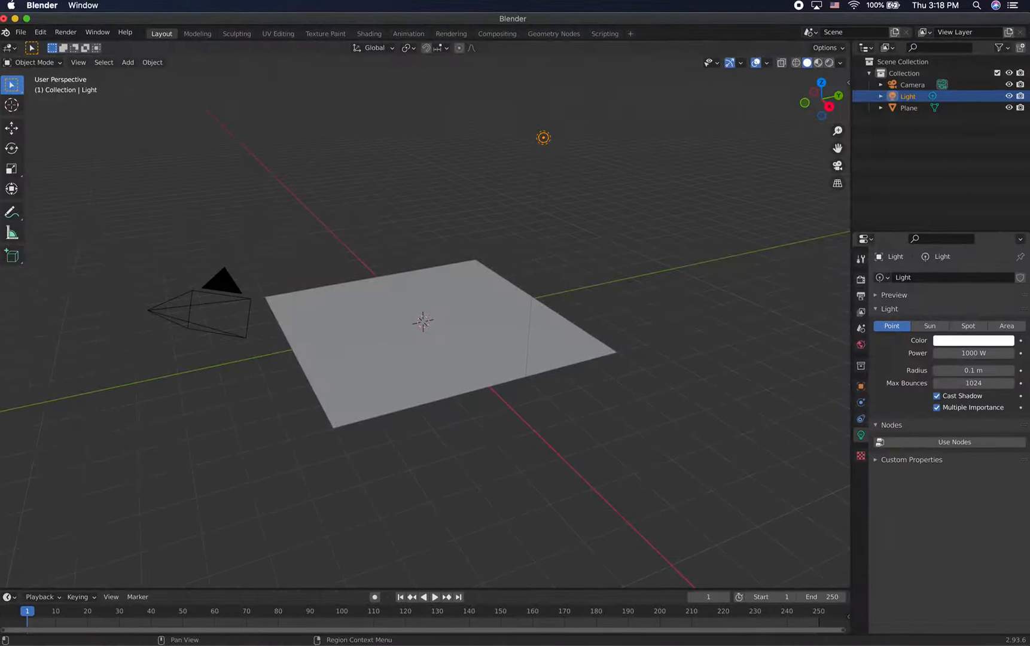
click(926, 327)
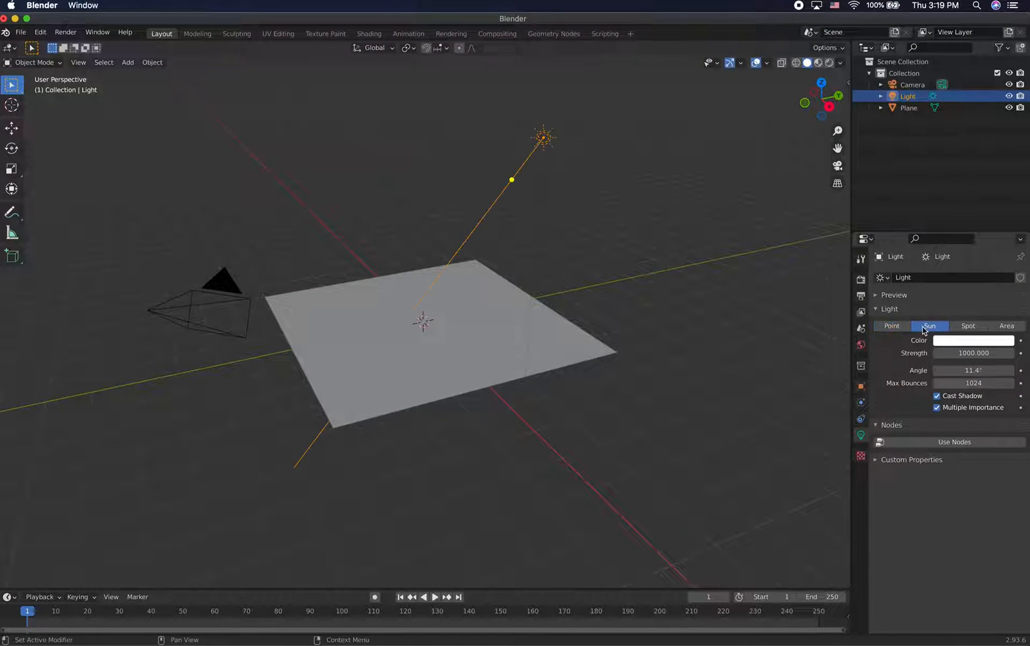
Rotate the sun light about 47 degrees around the global Y axis and set its strength to 100.
key(ctrl+Left)
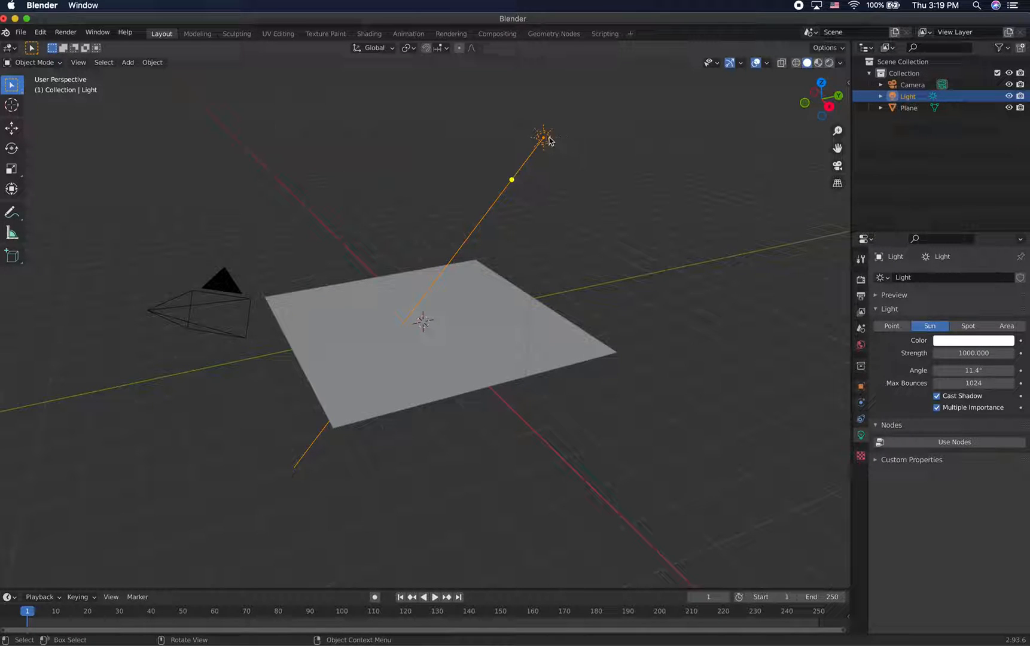
key(r)
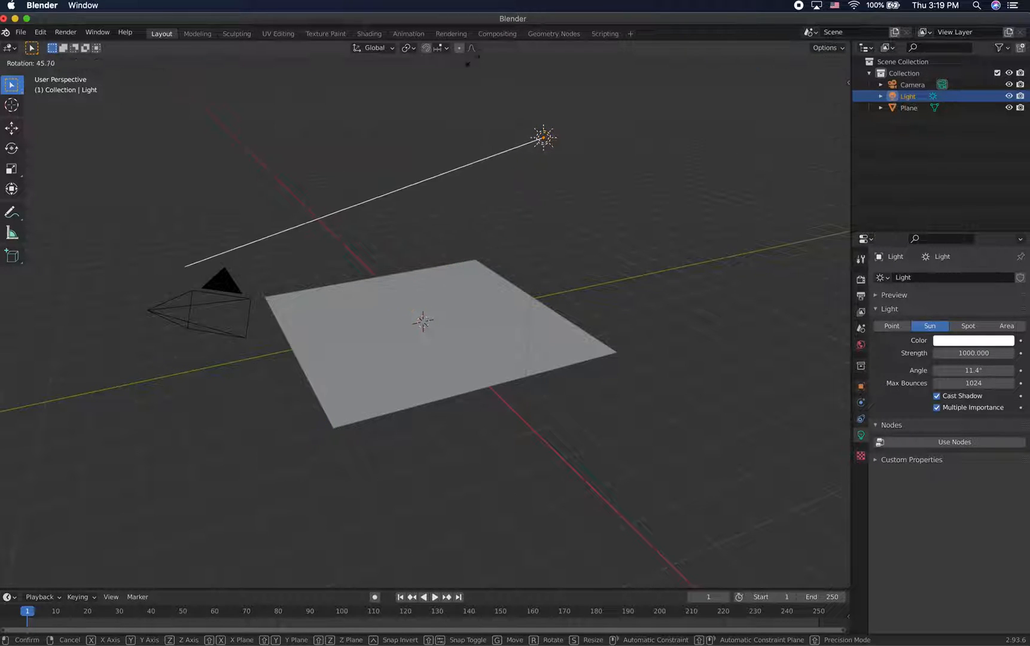
key(y)
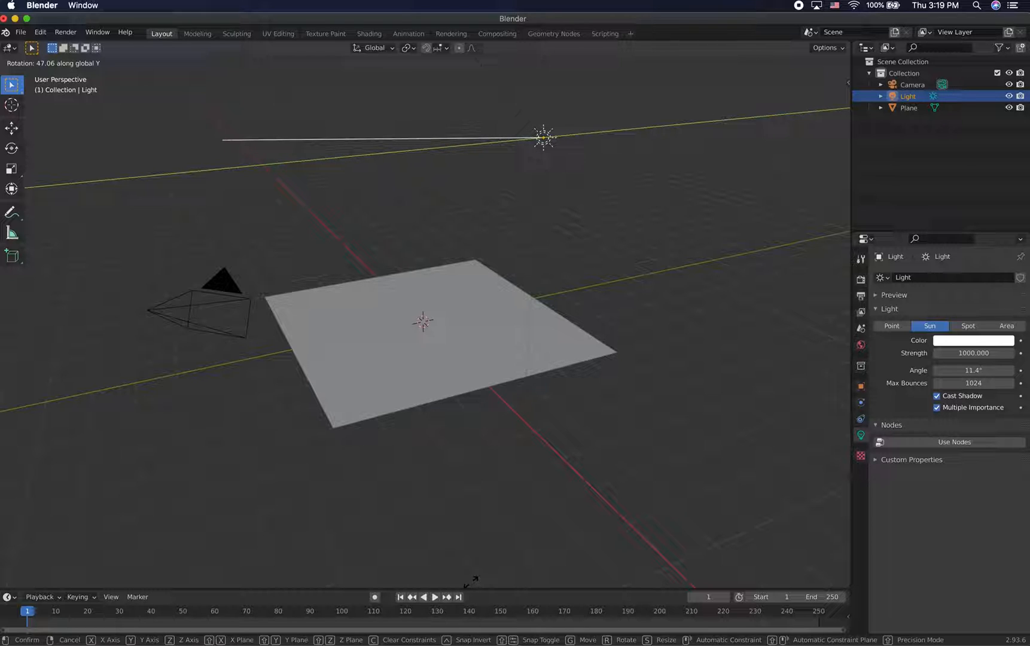
click(472, 584)
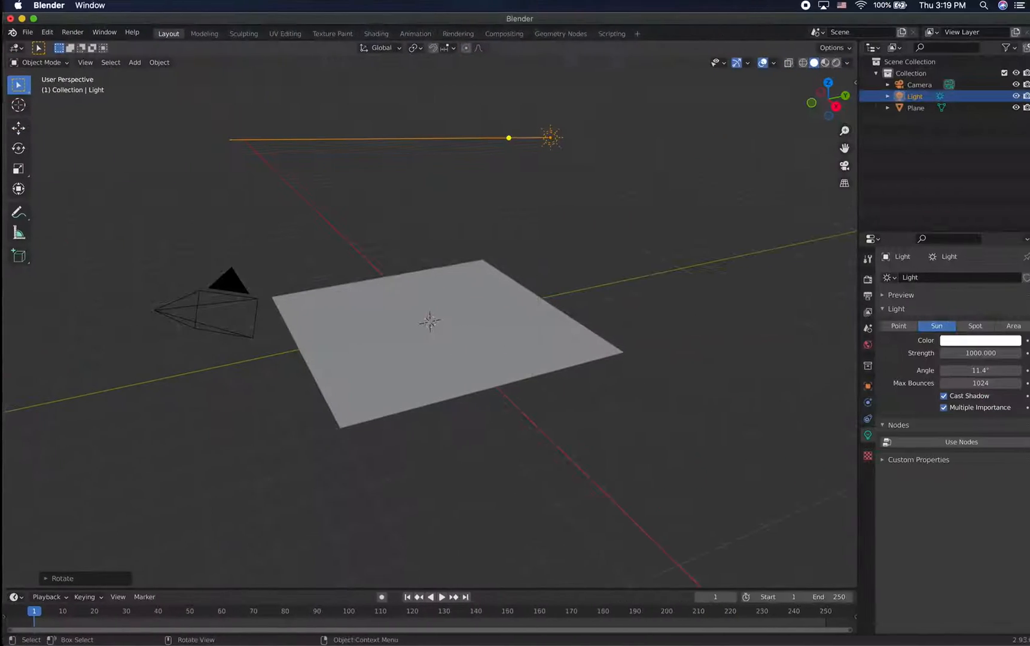
click(976, 355)
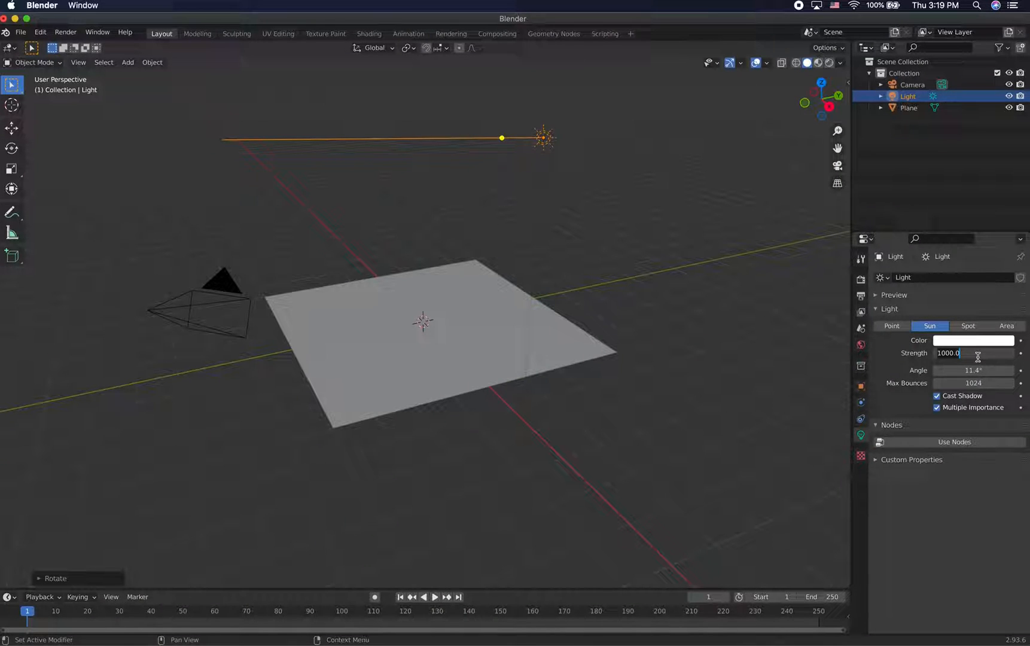
key(Return)
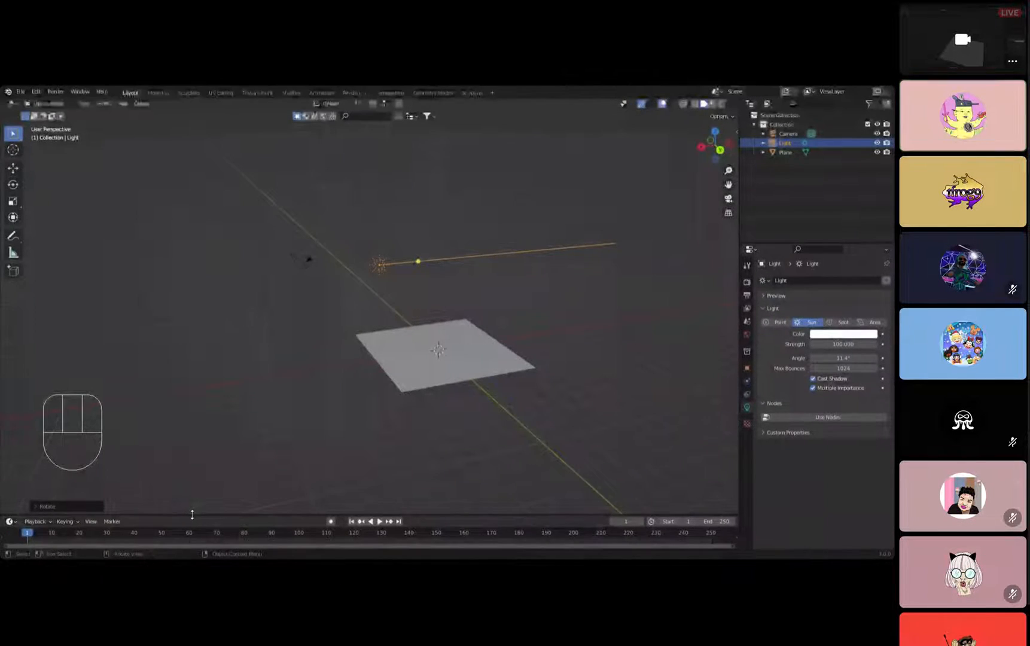
Enlarge the timeline area below the 3D viewport and change it to a Shader Editor.
drag(192, 514, 204, 246)
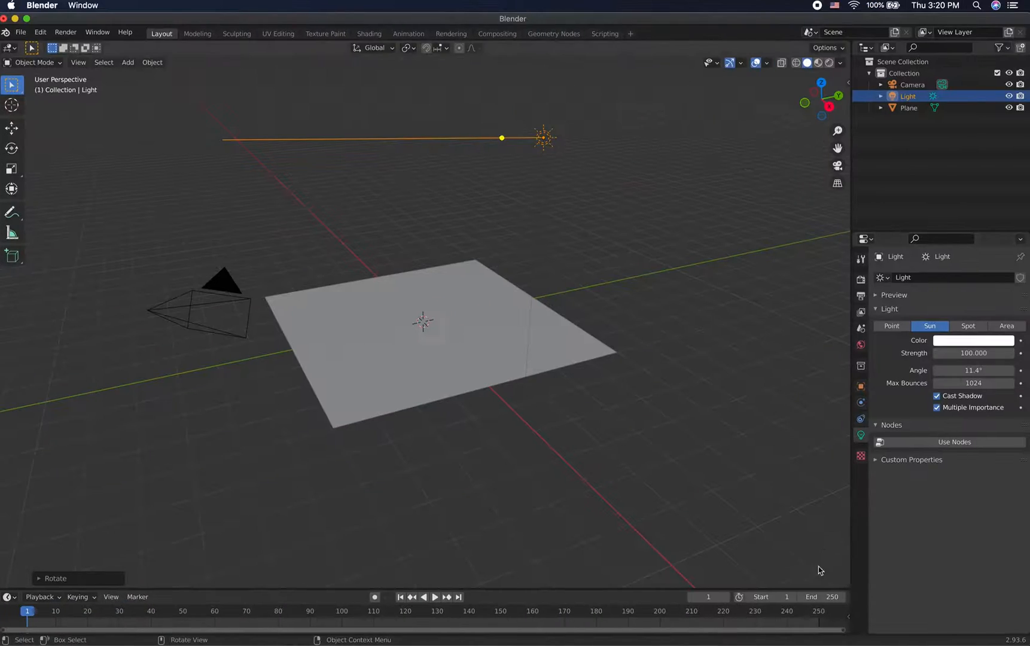
drag(343, 589, 337, 266)
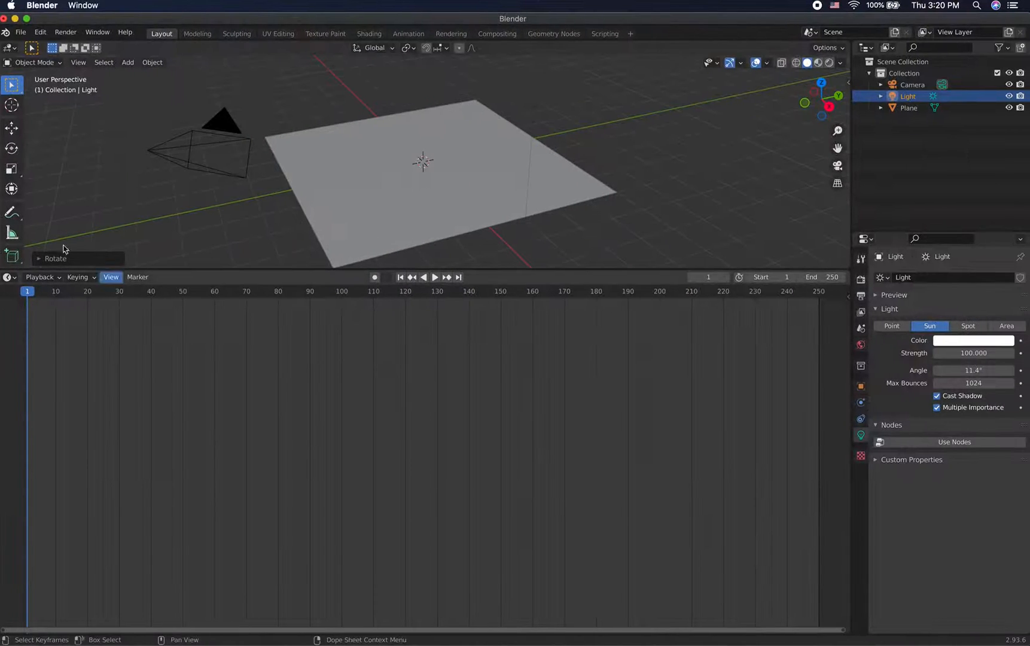
click(10, 279)
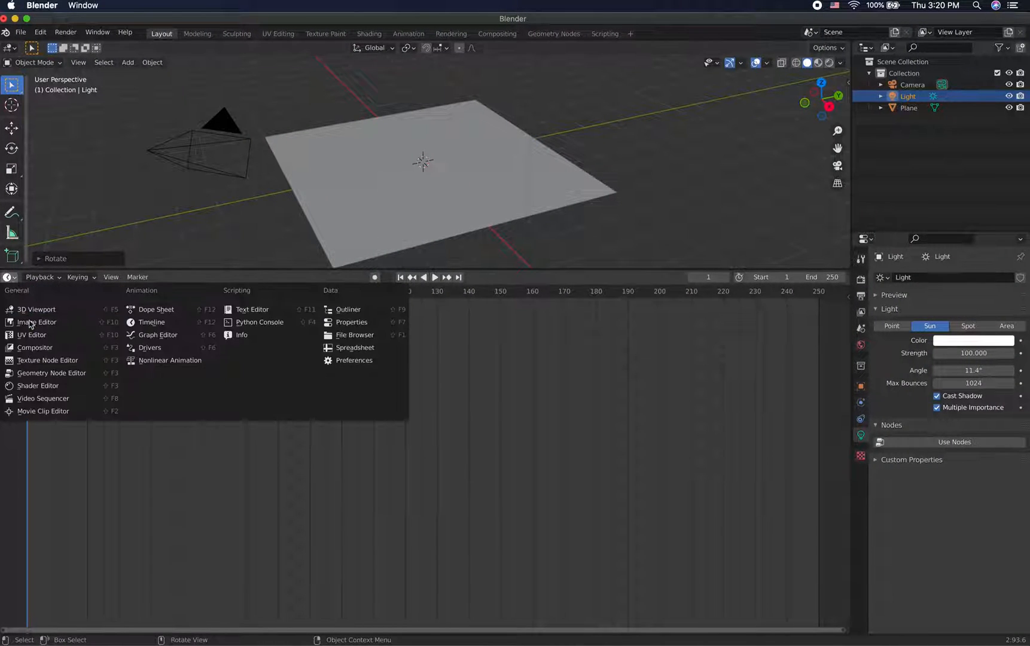
click(48, 386)
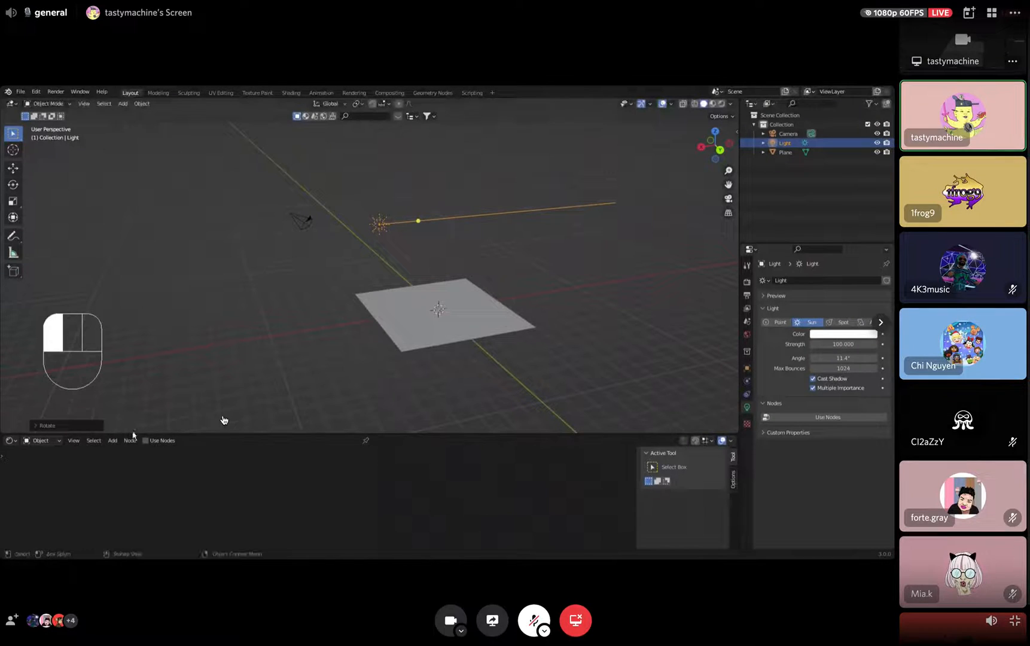
Look through the camera, select the plane and create a new material for it.
click(729, 199)
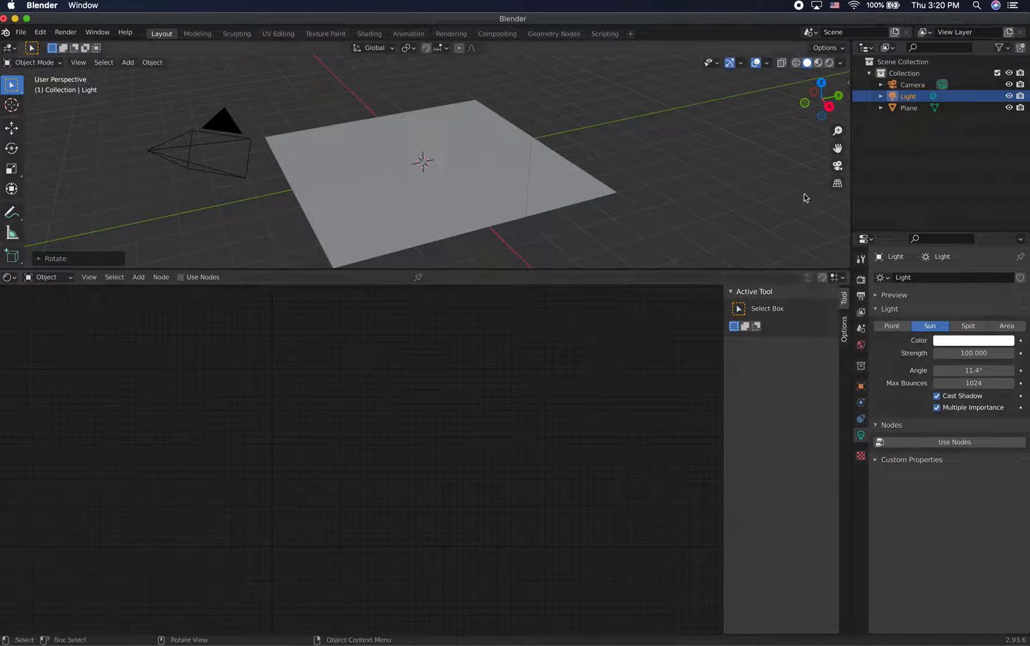
click(838, 166)
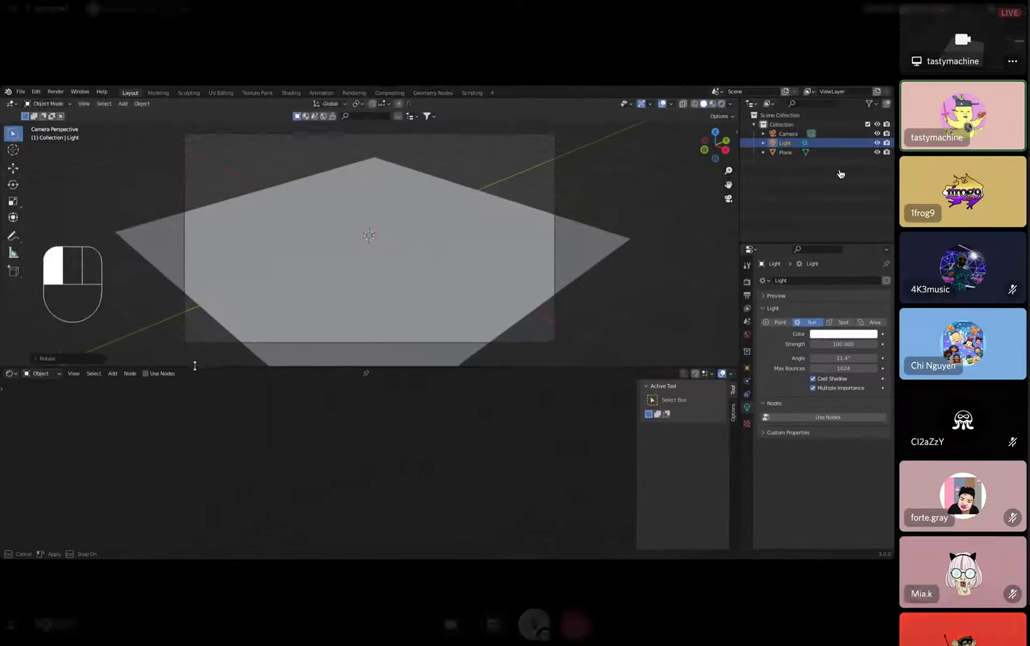
drag(219, 388, 203, 350)
click(299, 255)
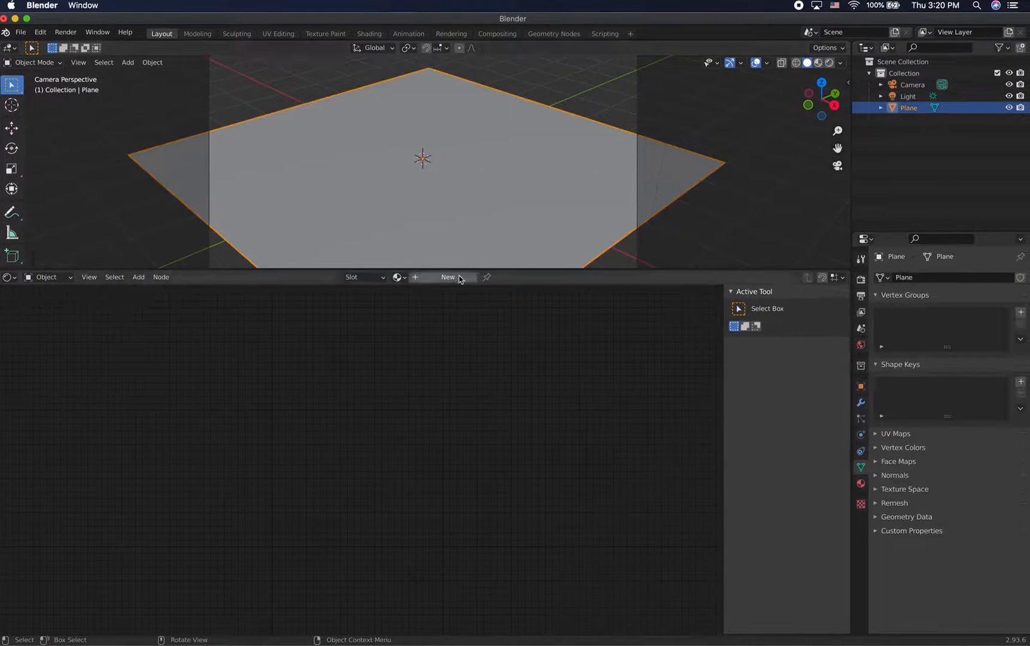
click(445, 277)
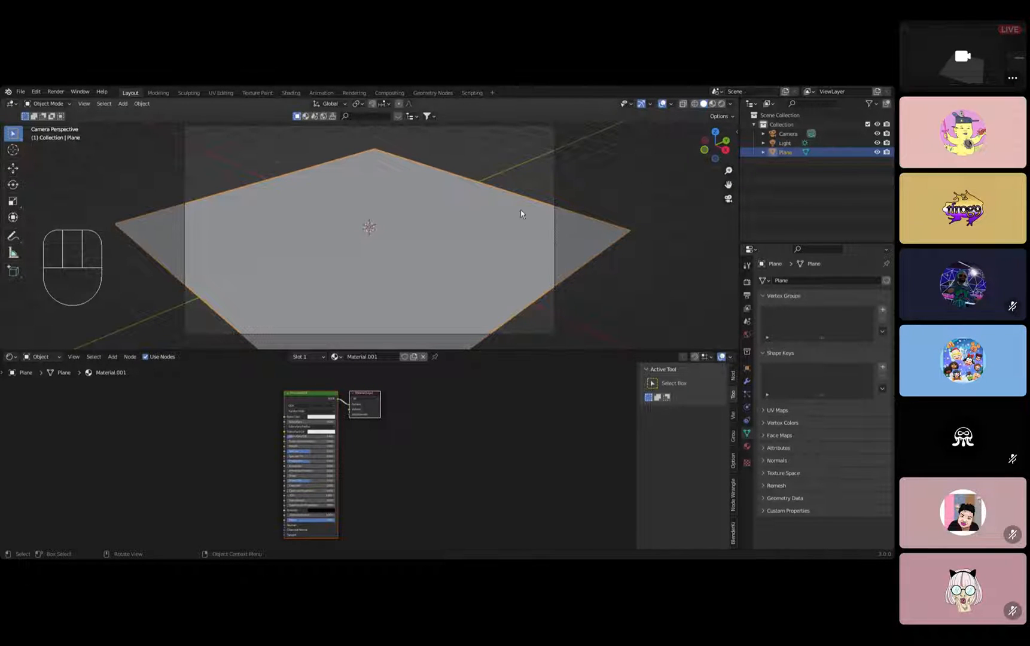
Switch the camera viewport's shading to Rendered.
key(z)
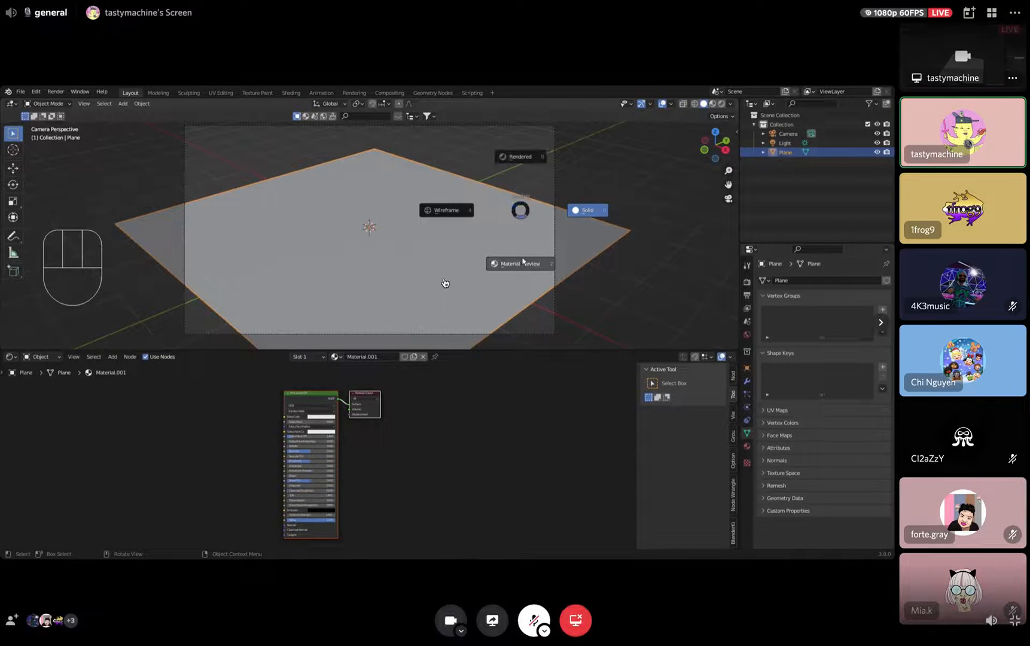
click(521, 157)
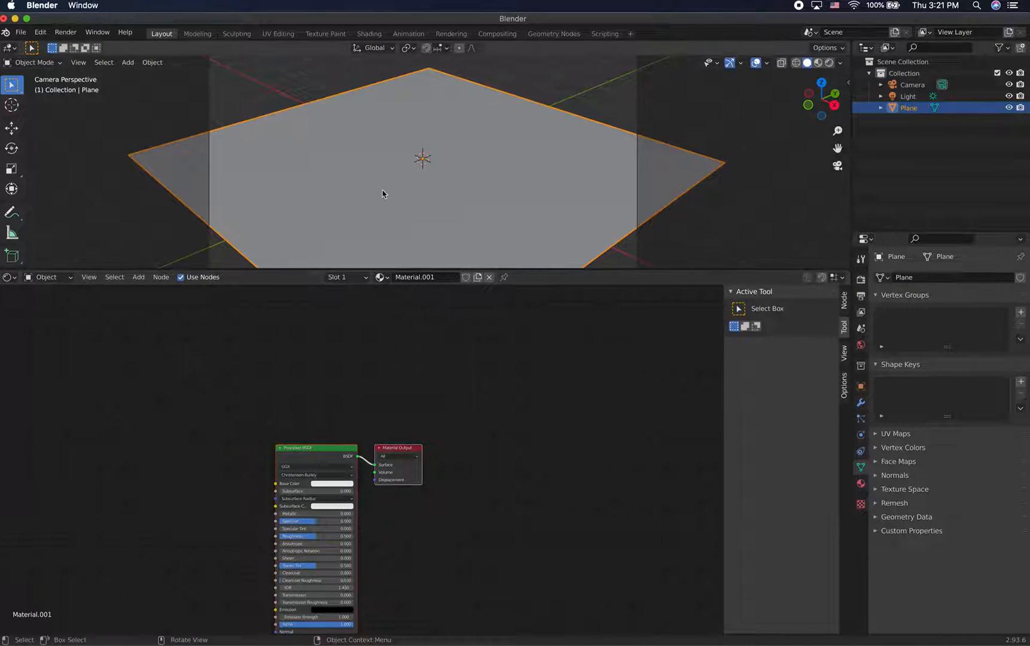
key(z)
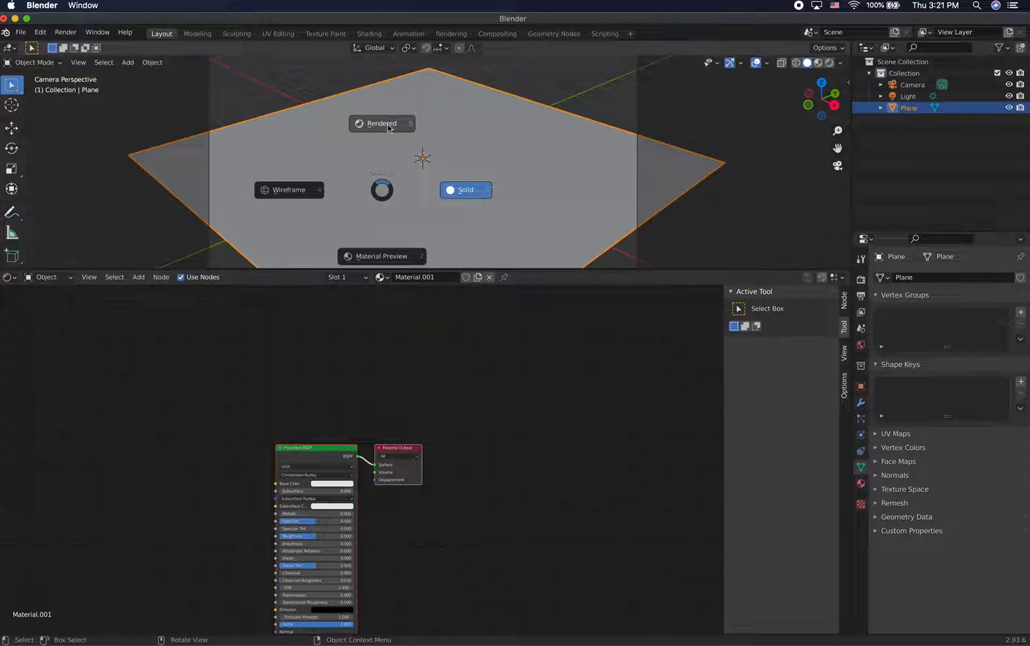
click(386, 124)
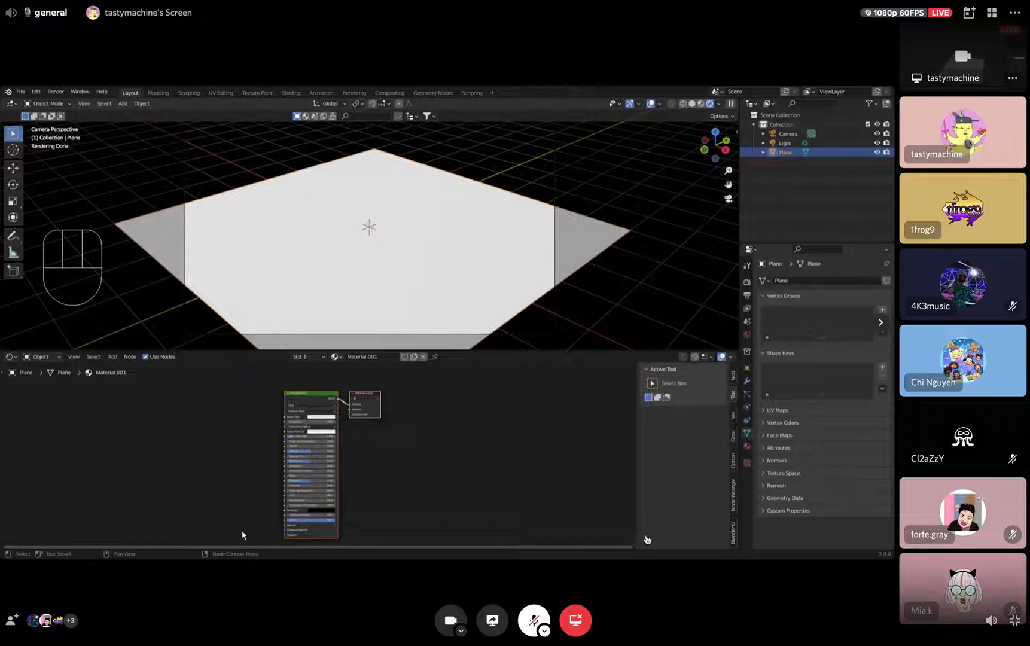
click(533, 616)
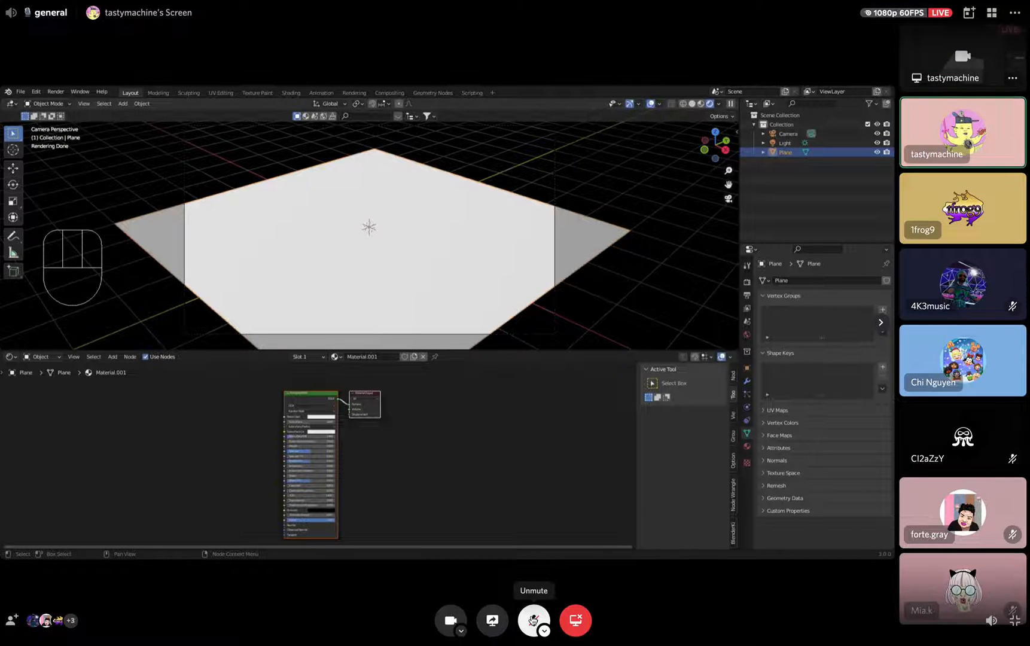
click(532, 620)
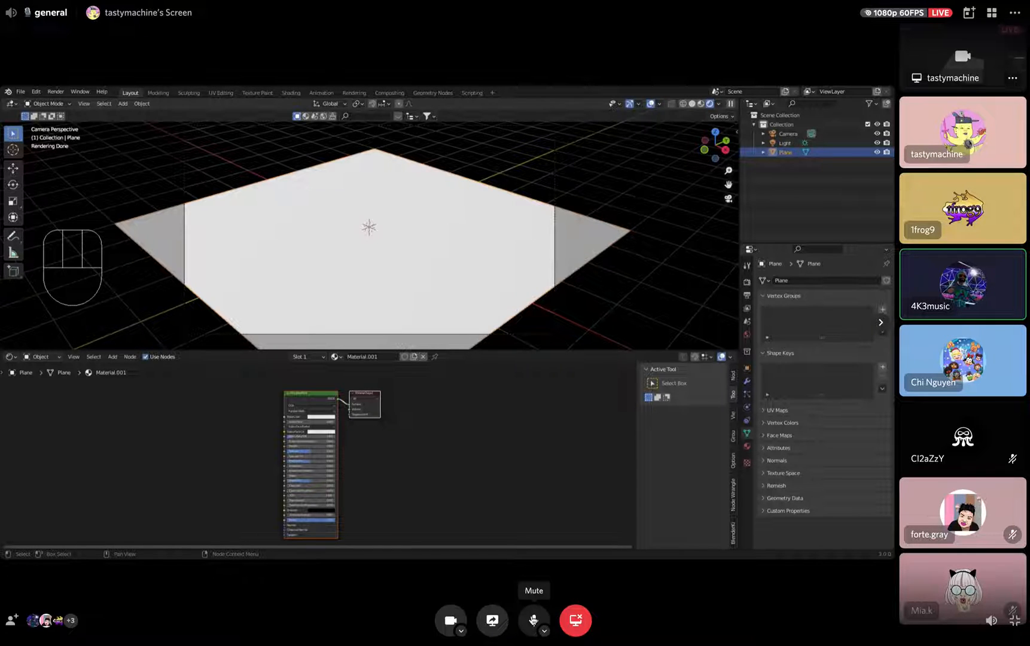
click(533, 619)
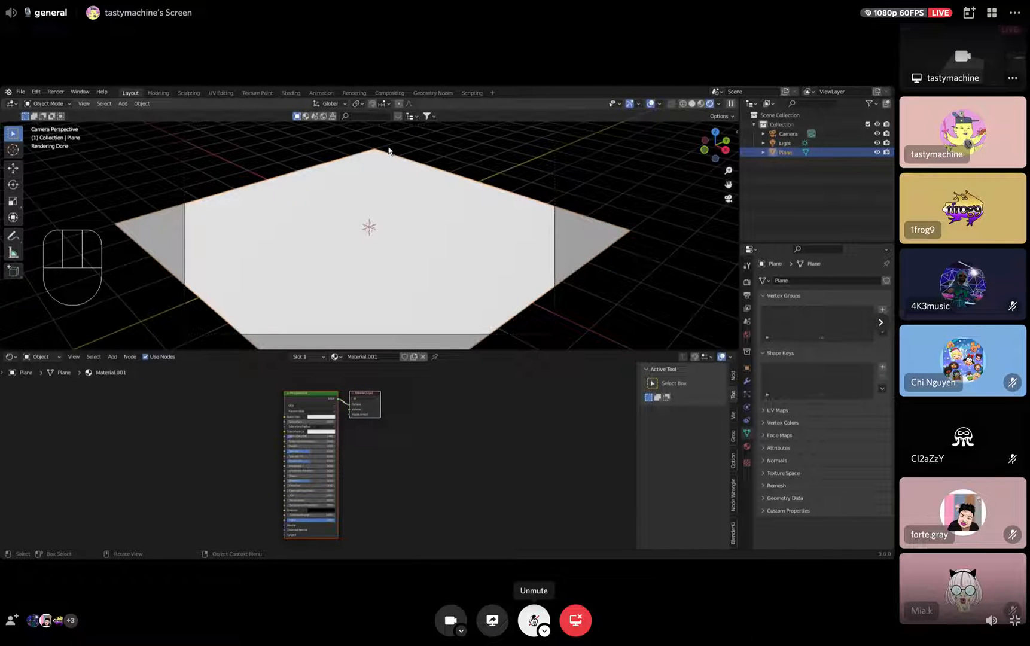
click(533, 620)
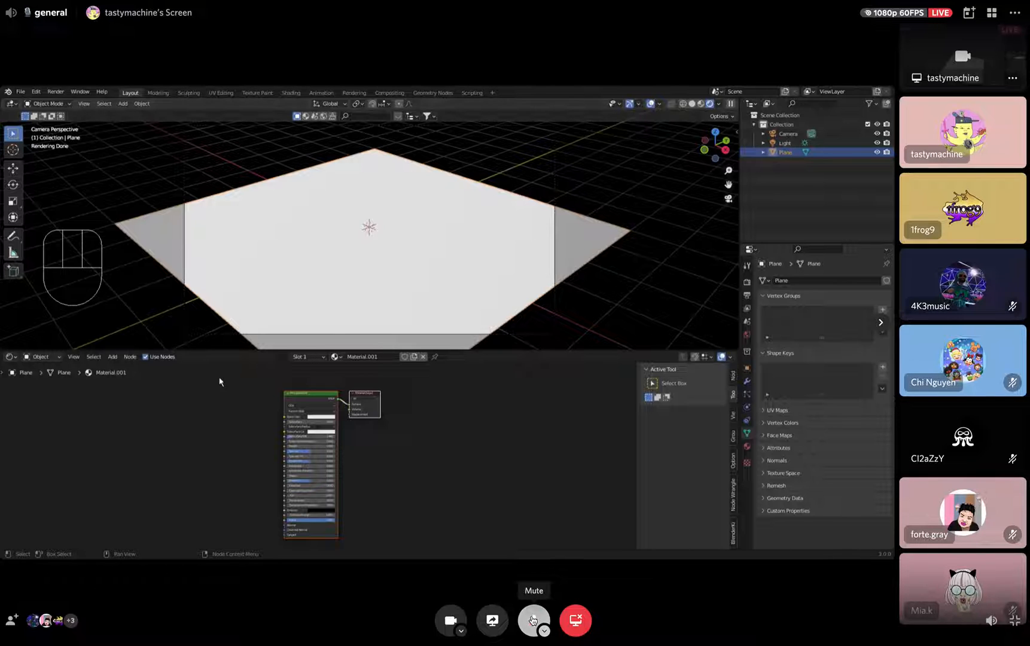
middle_drag(236, 442, 262, 426)
click(533, 620)
Examine the material's shader node layout and the node search in the shared screen.
drag(228, 350, 229, 281)
key(n)
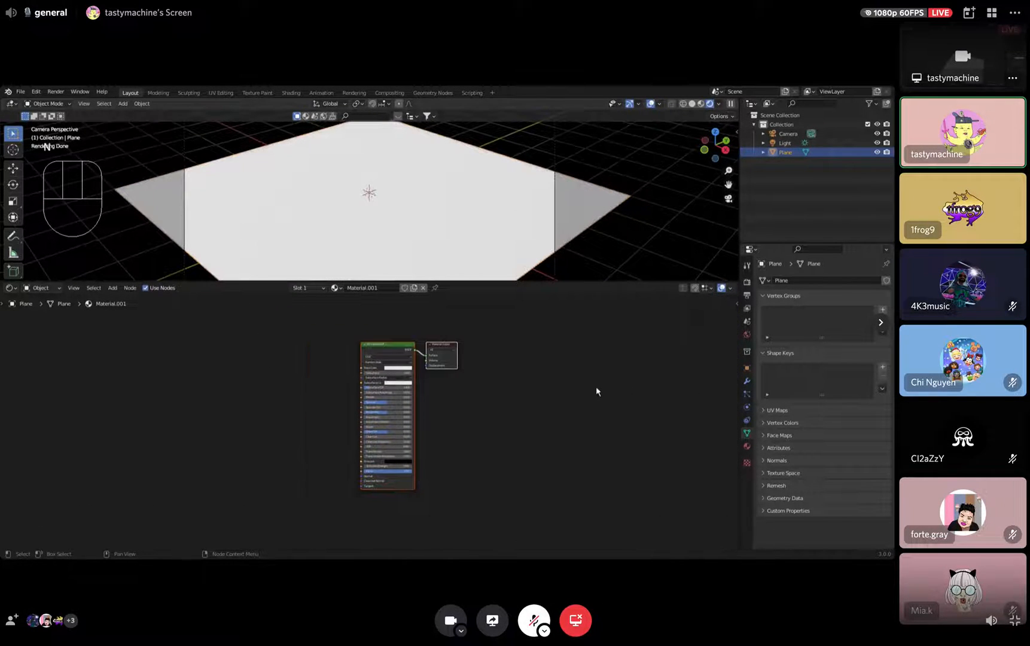
scroll(505, 367, up, 3)
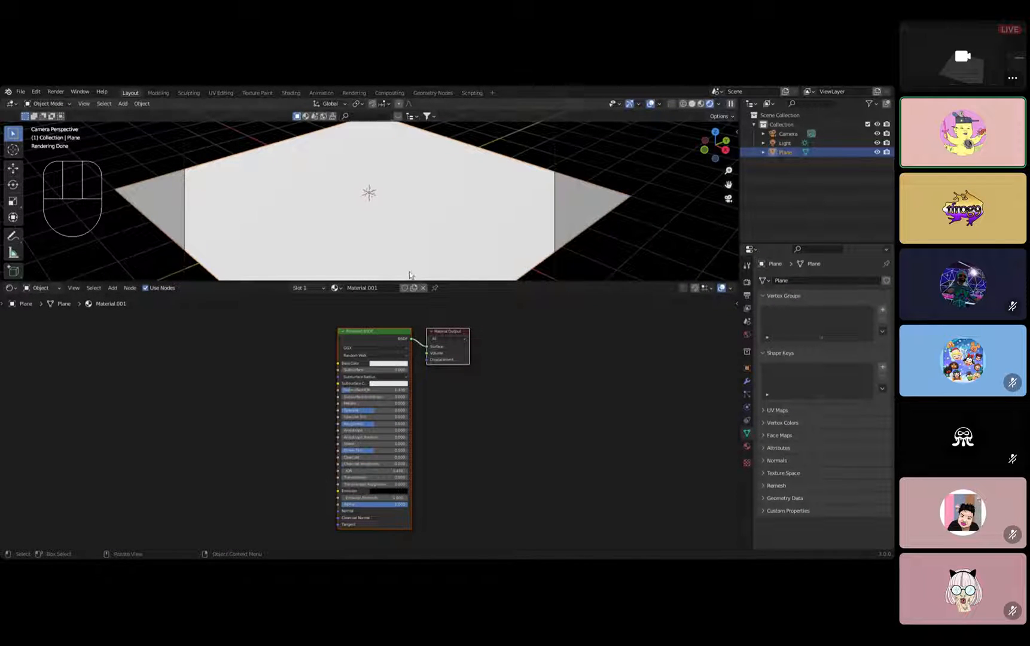
middle_drag(136, 347, 175, 354)
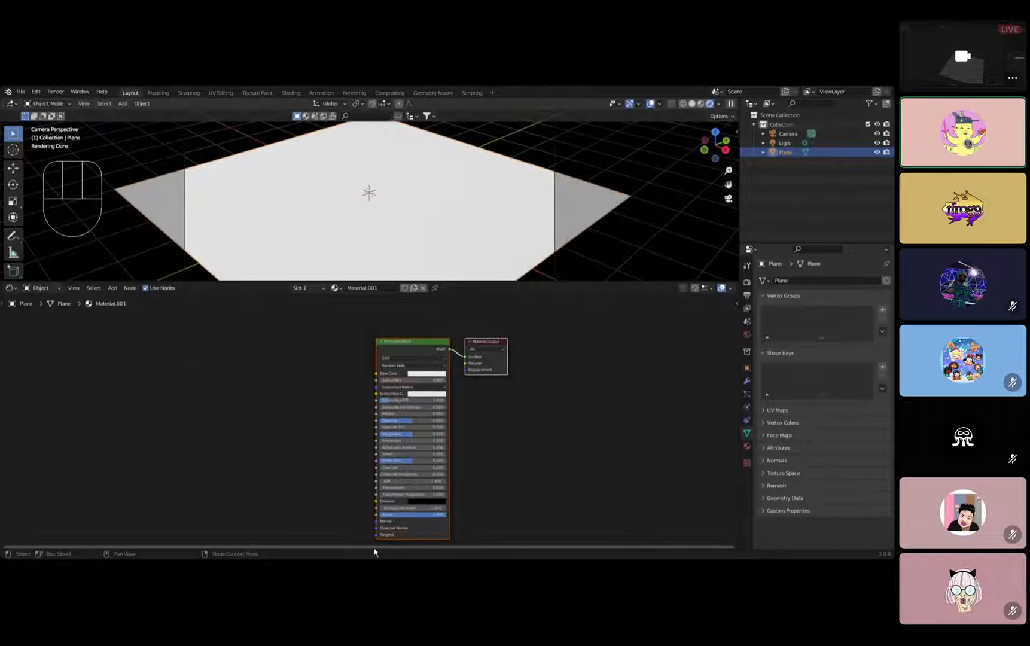
key(shift+a)
click(226, 380)
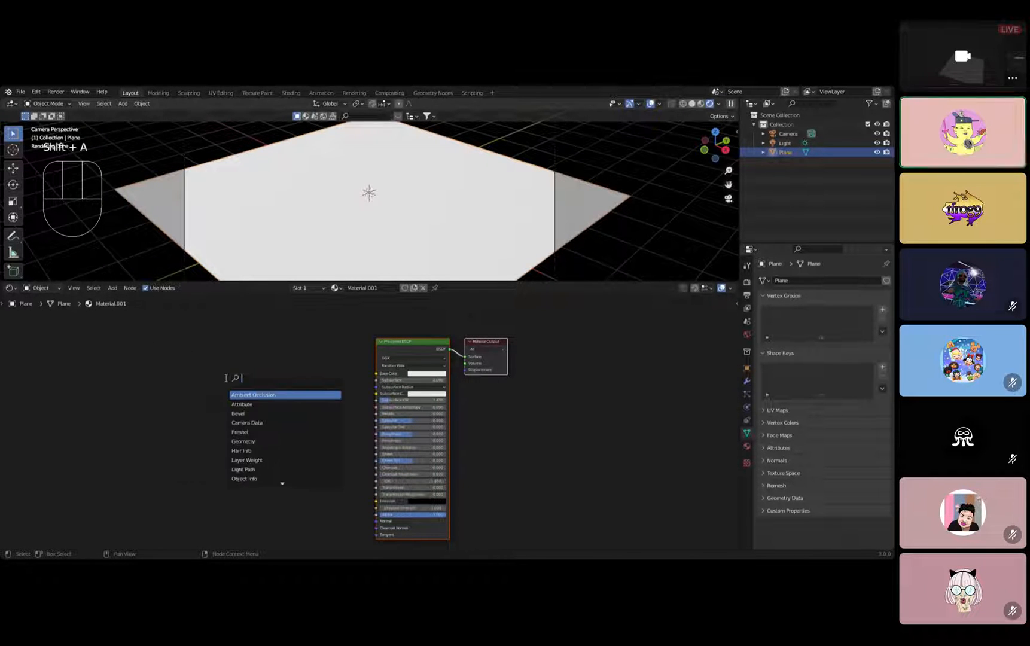
text(noise)
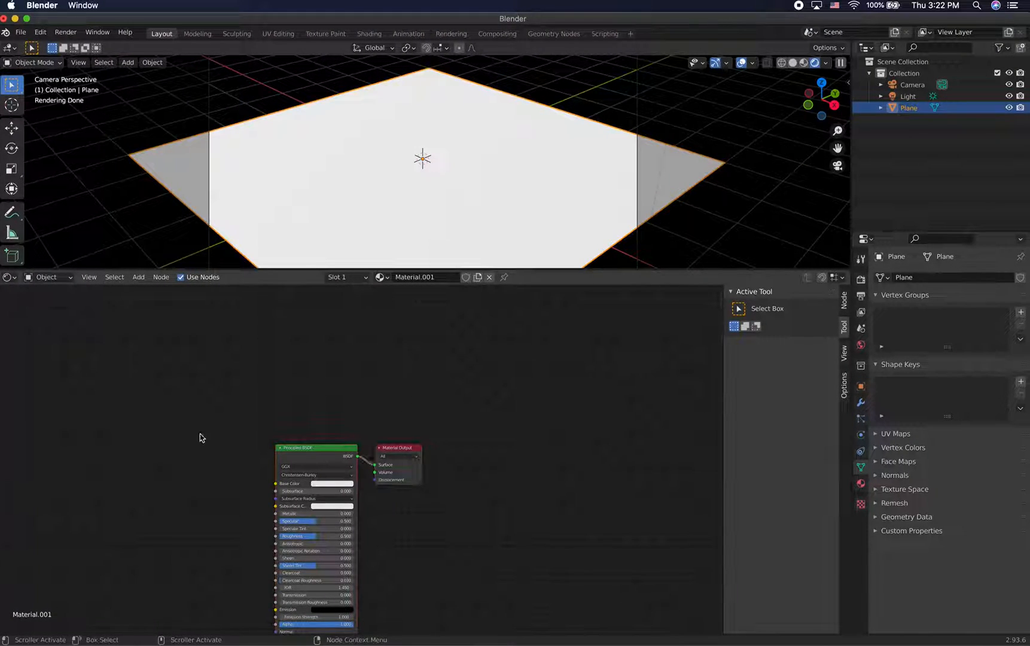
Add a ColorRamp node and connect its Color output to the Principled BSDF's Base Color.
key(shift+a)
click(200, 435)
text(colo)
click(223, 456)
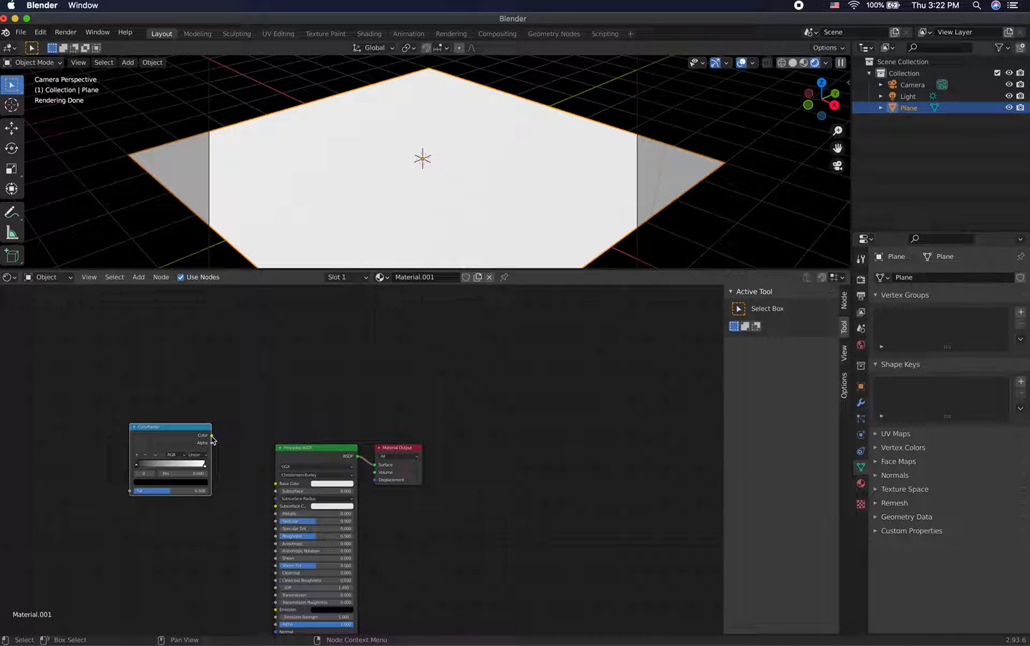
drag(212, 436, 276, 484)
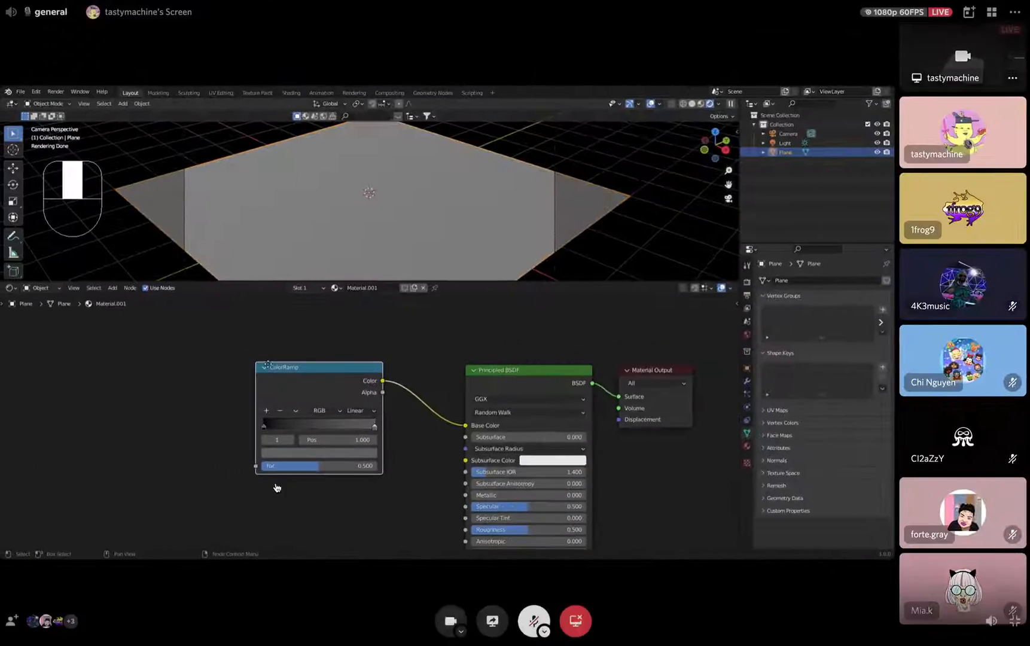
Enter 0.475 as the ColorRamp's Fac value and lower it to about 0.02.
key(ctrl+Right)
click(144, 491)
text(0.475)
key(Return)
drag(145, 490, 117, 490)
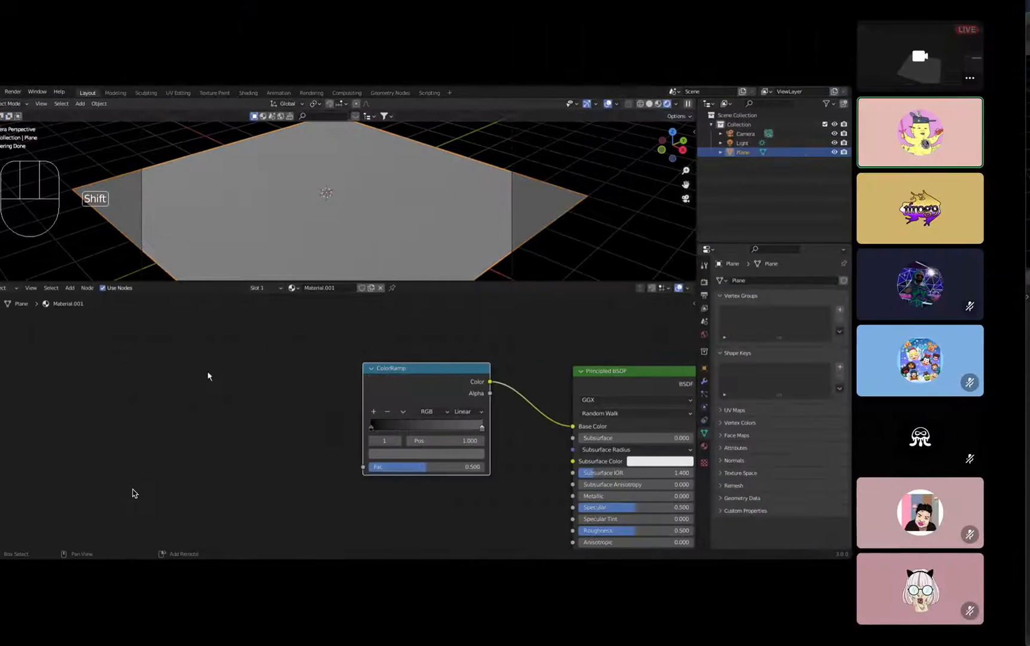
key(shift+a)
click(250, 372)
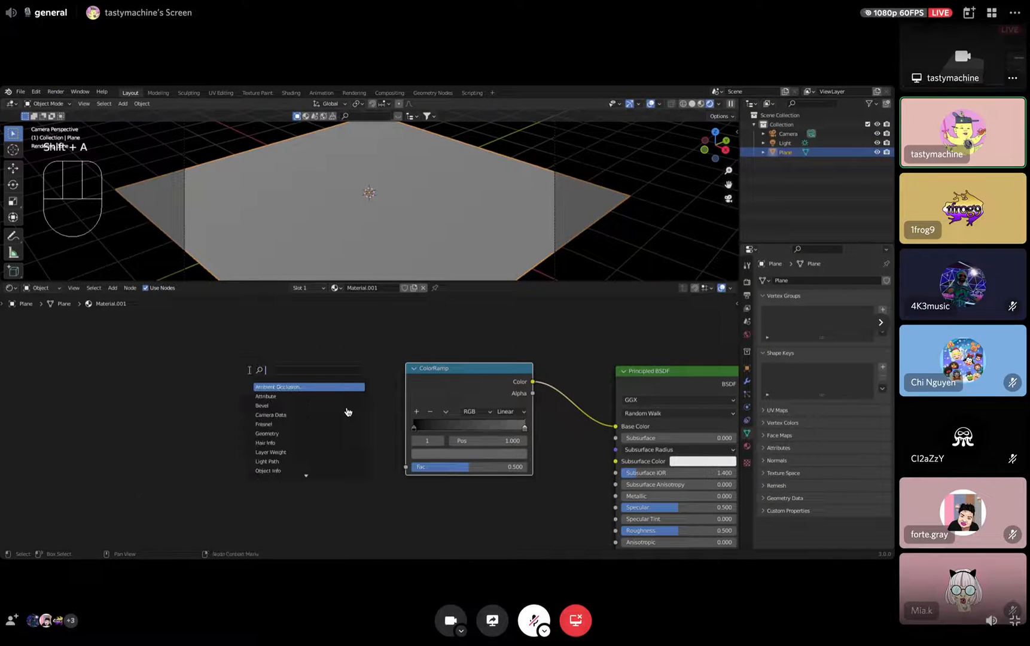
text(noise)
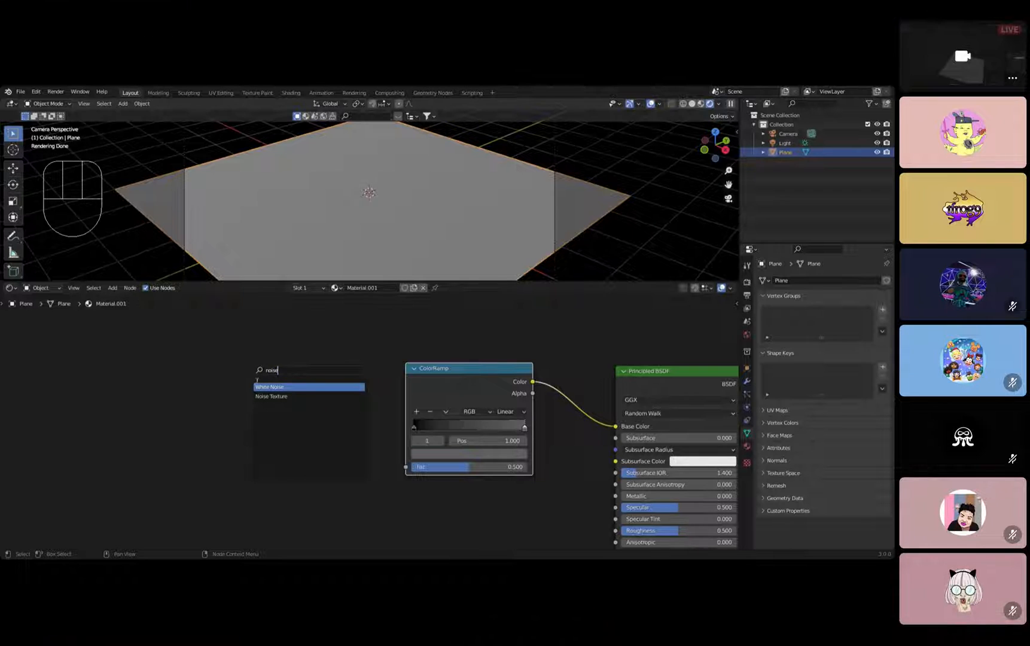
key(Down)
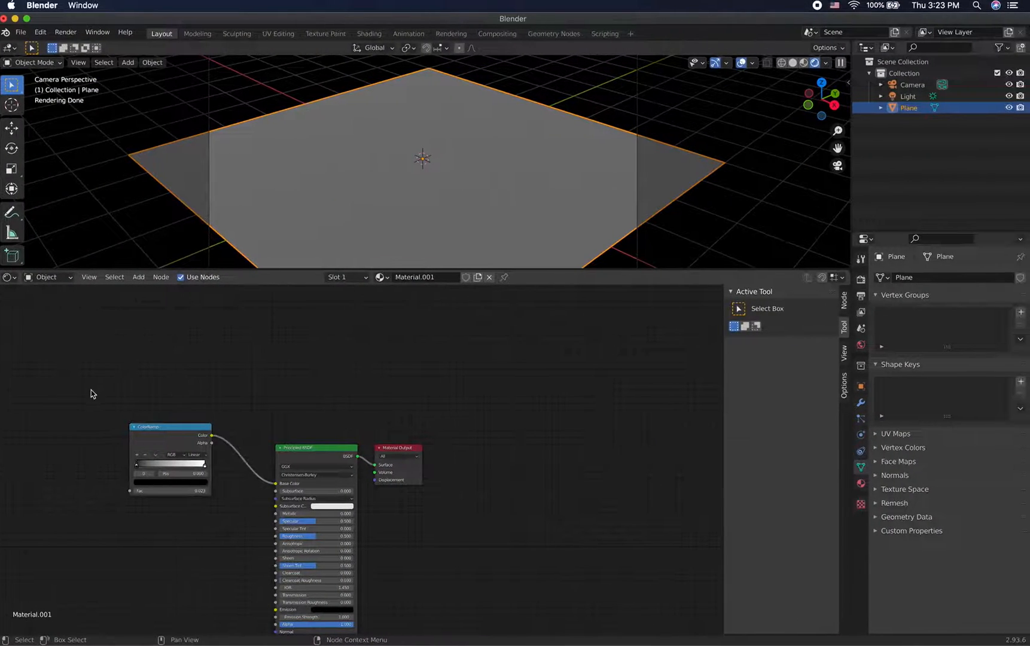
Add a Noise Texture node before the ColorRamp and connect its Fac output to the ColorRamp's Fac input.
key(shift+a)
click(91, 386)
text(noise)
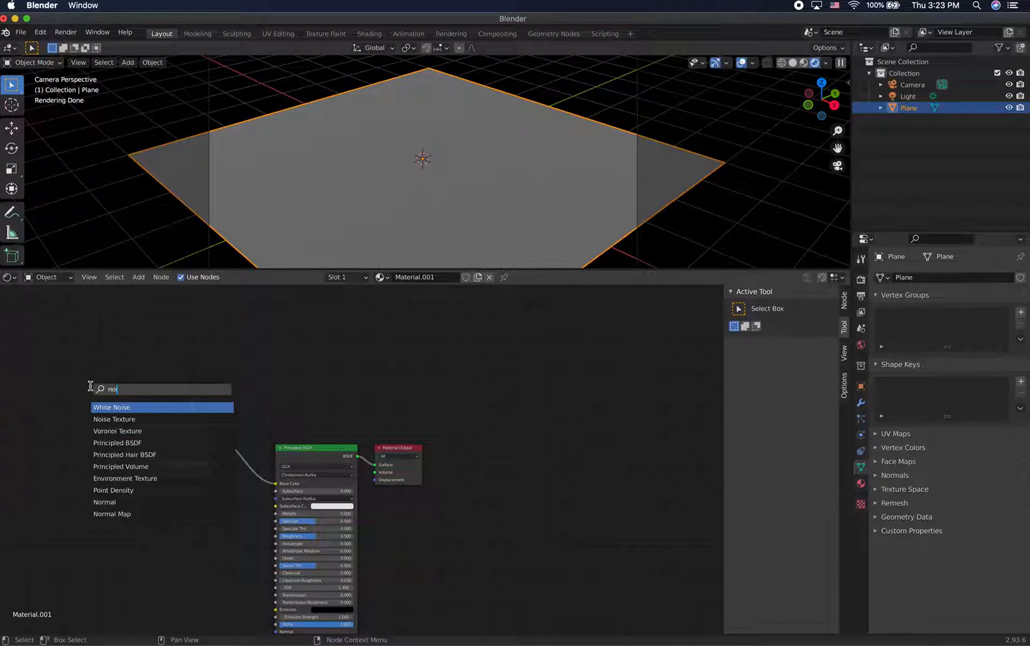
click(114, 419)
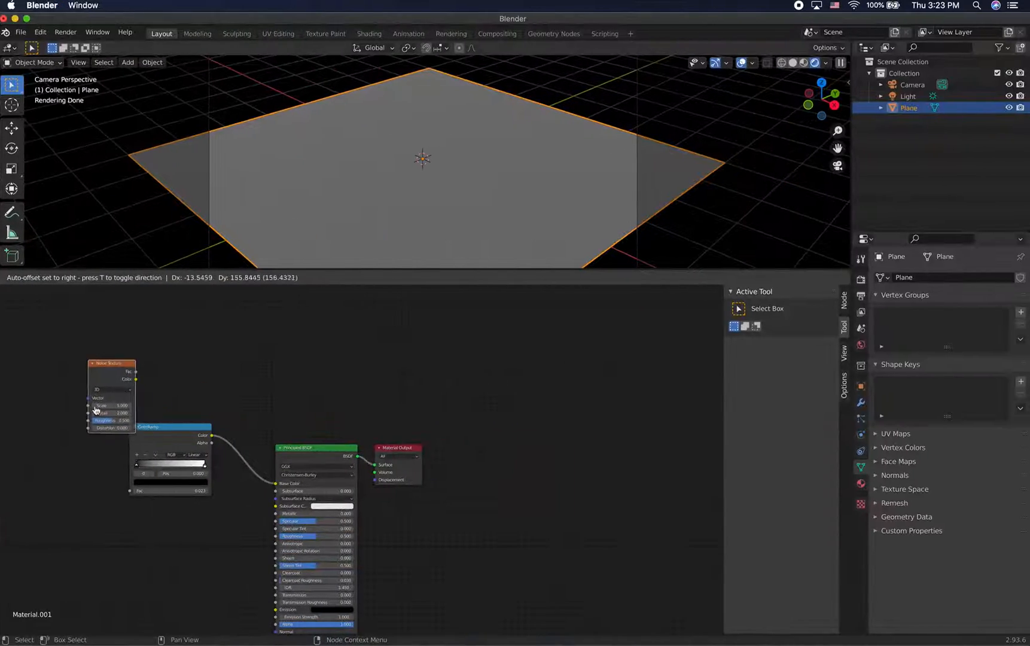
click(184, 459)
drag(94, 447, 130, 491)
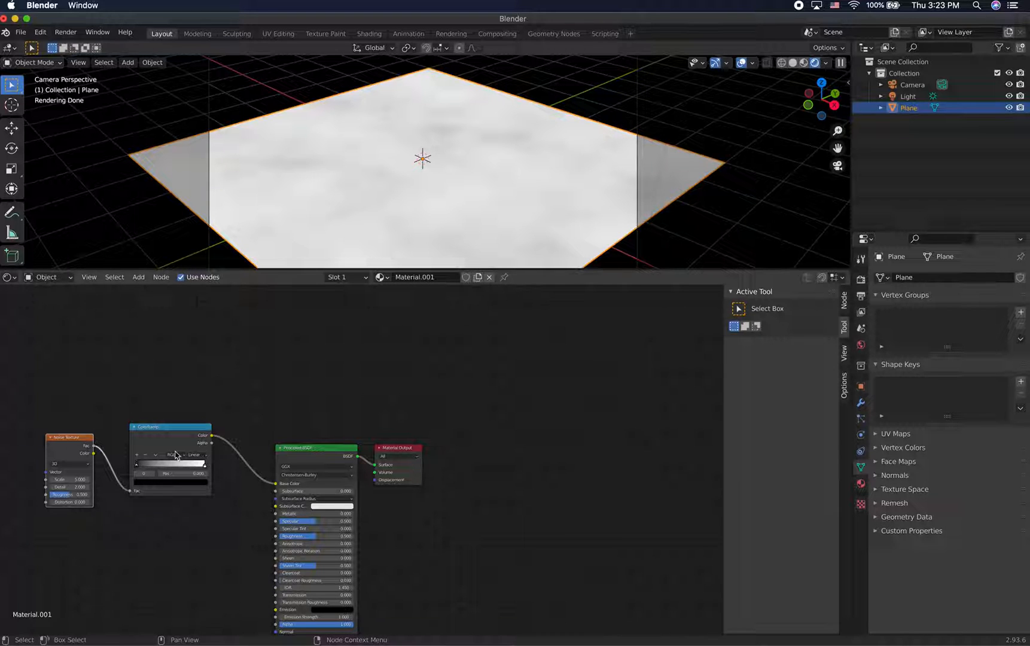
Slide the ColorRamp's black stop toward the middle of the gradient, to about position 0.41.
click(143, 483)
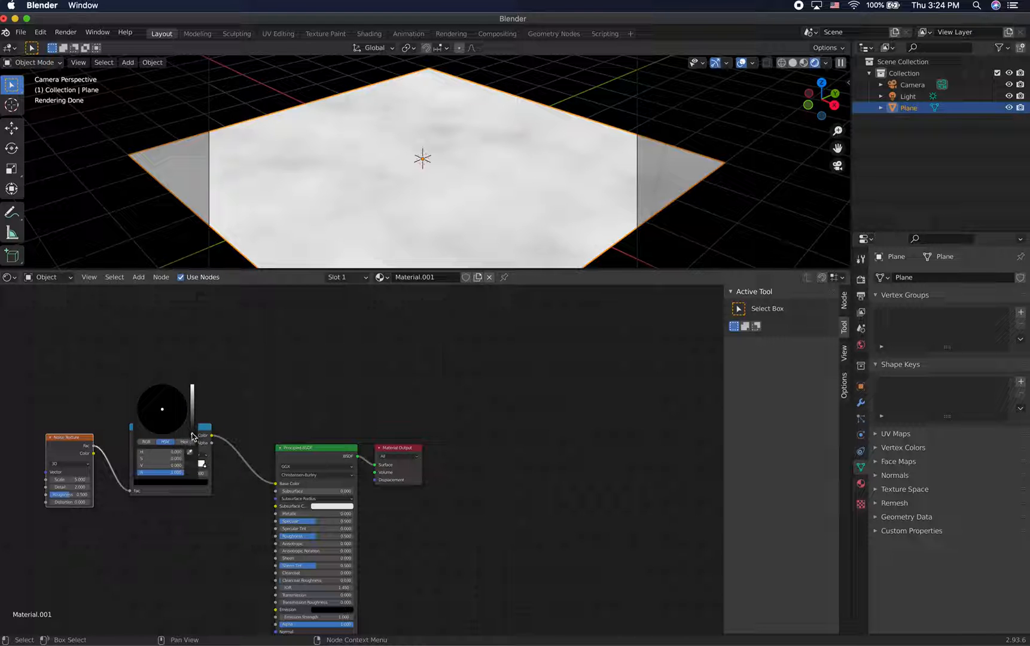
drag(138, 468, 167, 468)
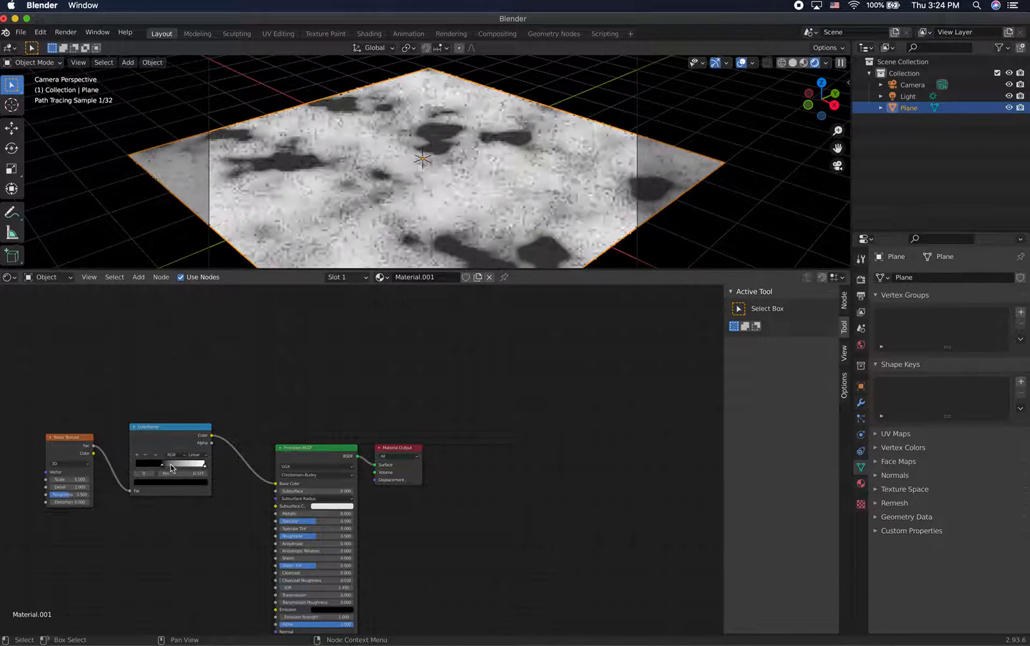
click(203, 465)
mouse_move(160, 469)
mouse_down()
mouse_move(150, 468)
mouse_move(165, 468)
mouse_up()
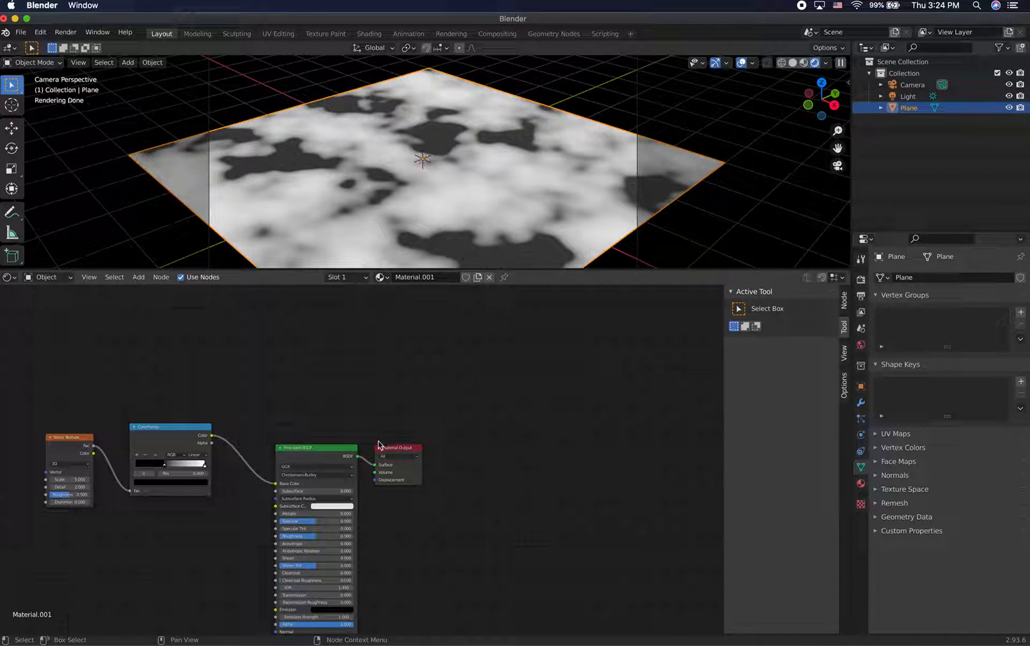
Rearrange the Material Output, Principled BSDF, ColorRamp and Noise Texture nodes into a compact row in the upper right of the node layout.
drag(391, 451, 474, 328)
drag(314, 449, 387, 325)
drag(482, 327, 731, 299)
drag(389, 327, 532, 325)
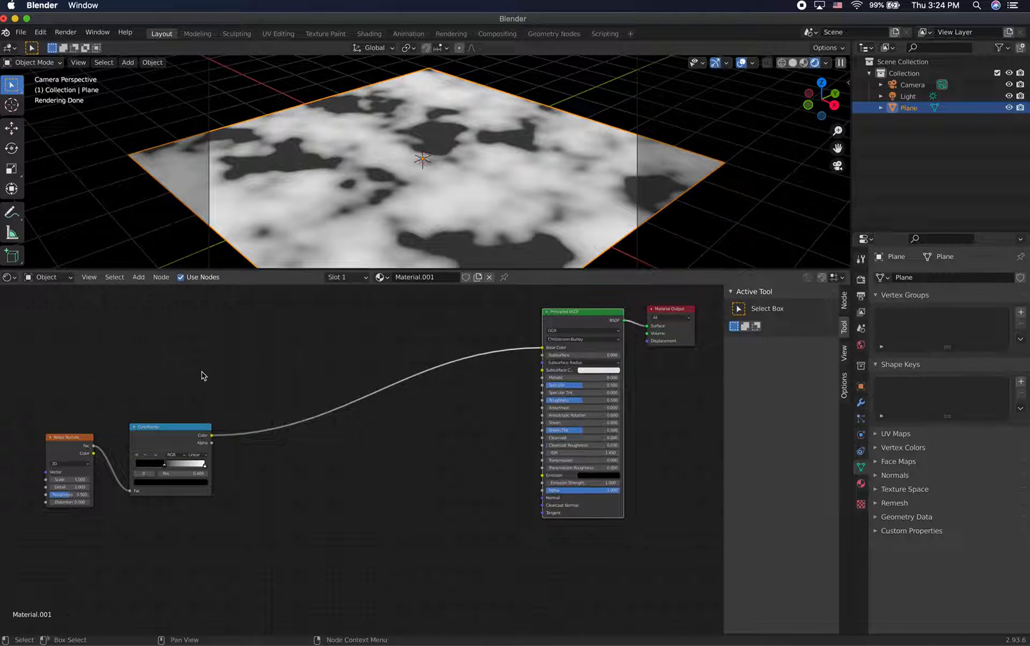
drag(169, 431, 467, 329)
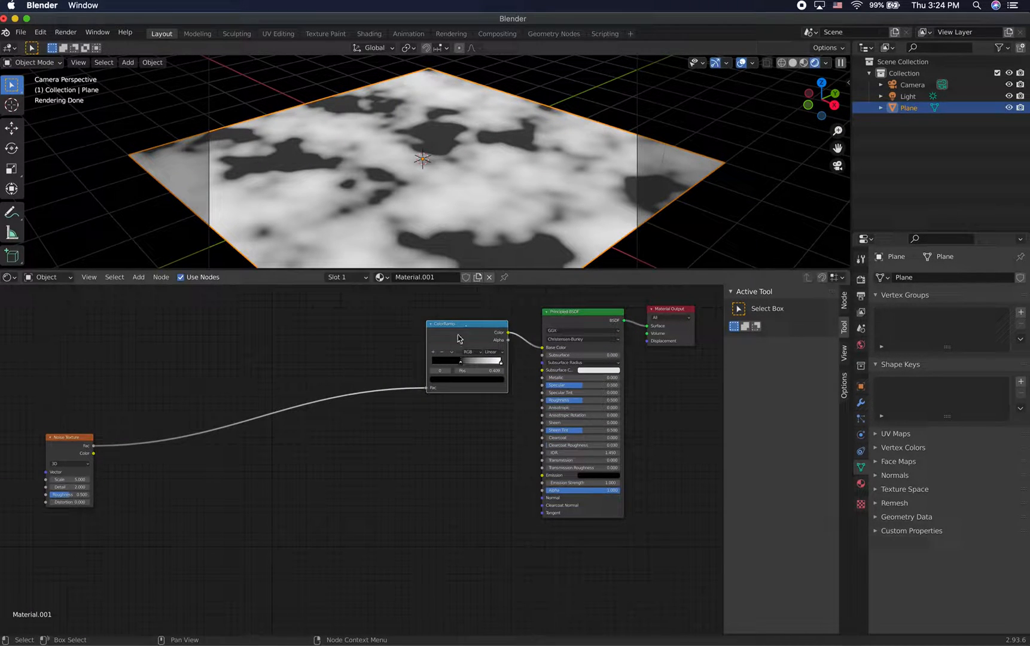
drag(54, 440, 360, 352)
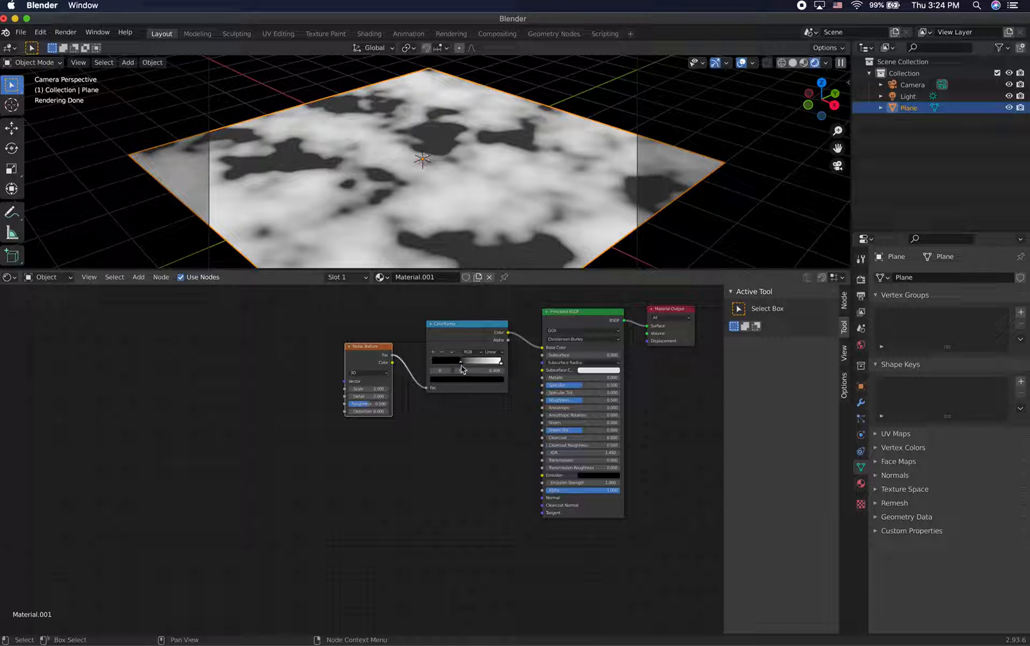
key(g)
click(477, 374)
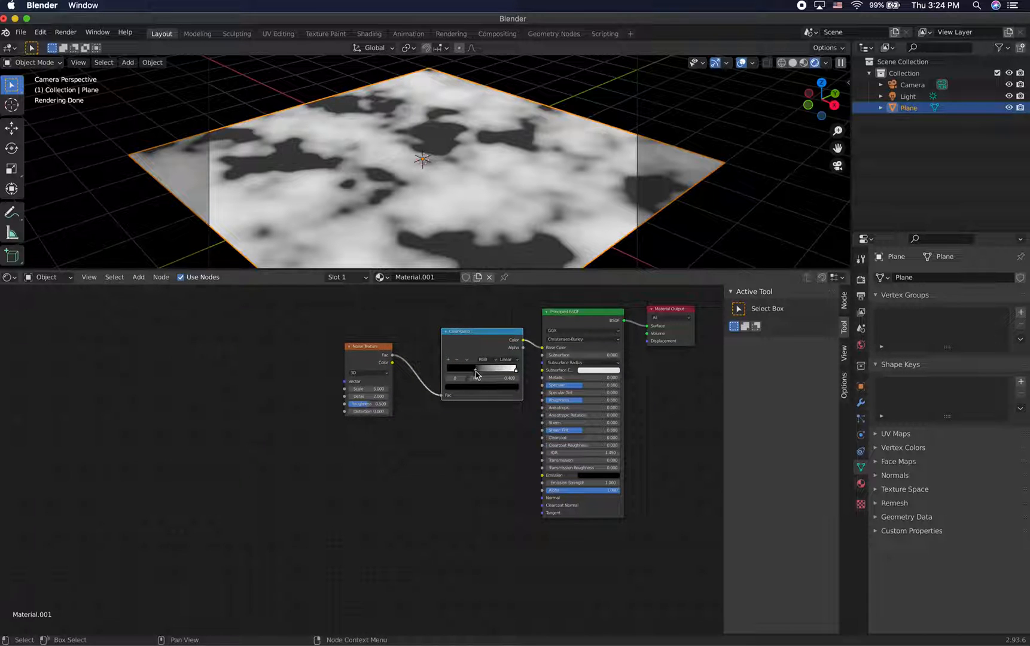
key(g)
click(468, 374)
Return the ColorRamp's black stop to position 0 and adjust its colour to near black using RGB values.
drag(468, 372, 439, 372)
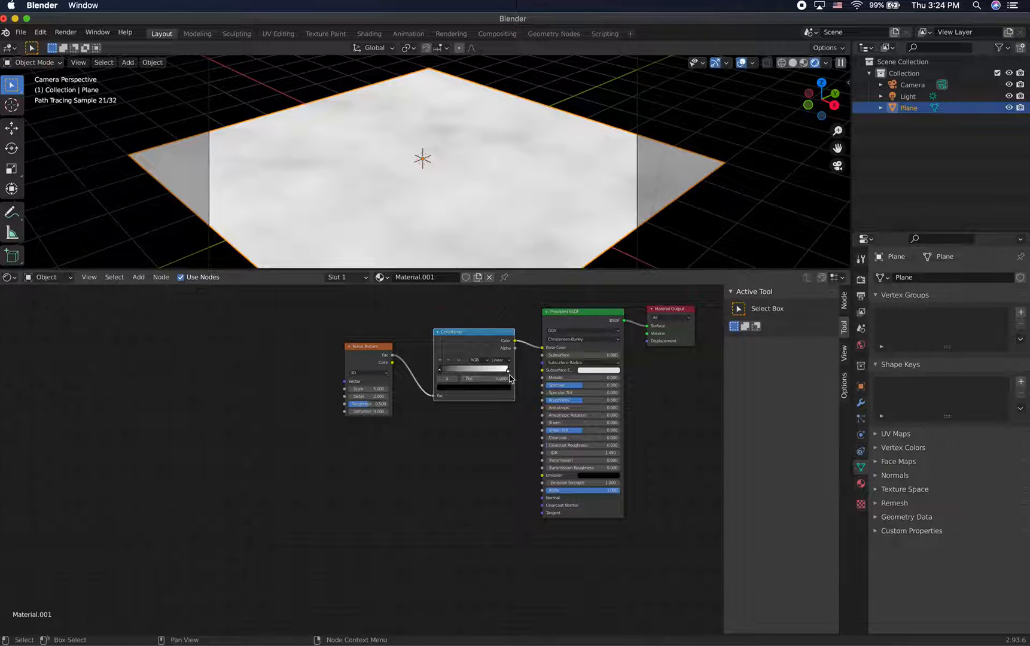
click(449, 388)
click(450, 389)
click(449, 389)
mouse_move(499, 340)
mouse_down()
mouse_move(496, 302)
mouse_move(496, 334)
mouse_up()
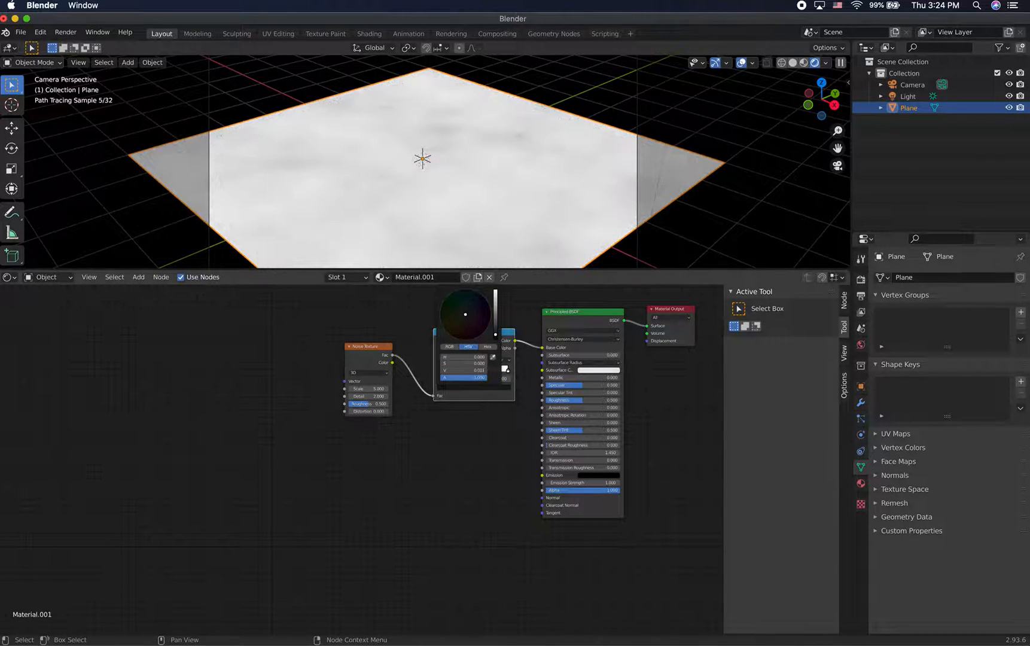
click(449, 347)
click(470, 363)
click(487, 397)
drag(495, 336, 496, 340)
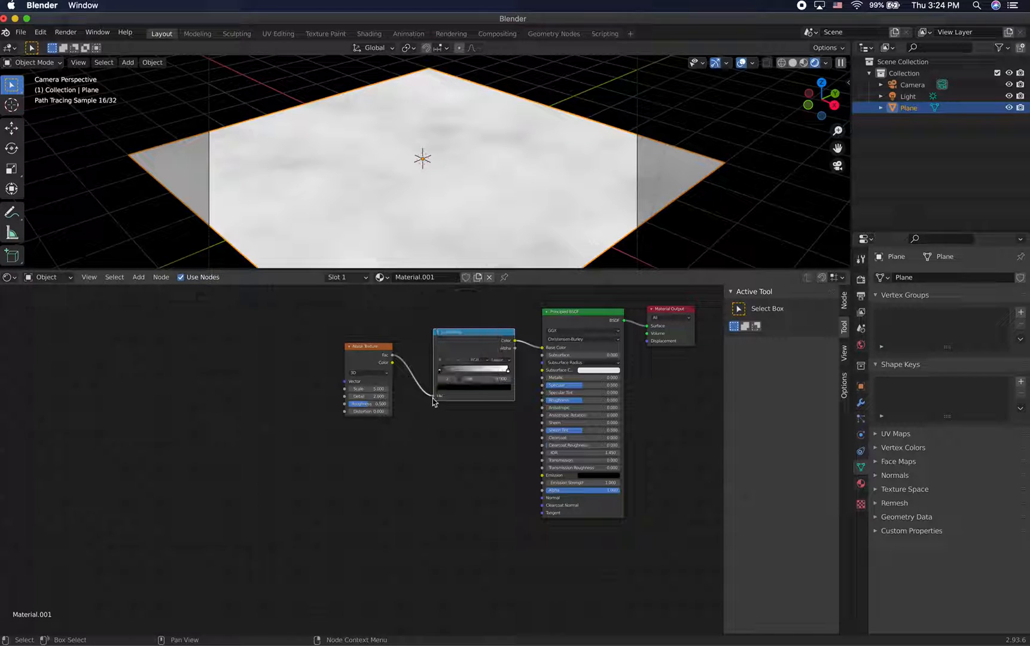
Disconnect and reconnect the Noise Texture's Fac link to the ColorRamp, and lower the noise Roughness to about 0.3.
drag(433, 397, 448, 370)
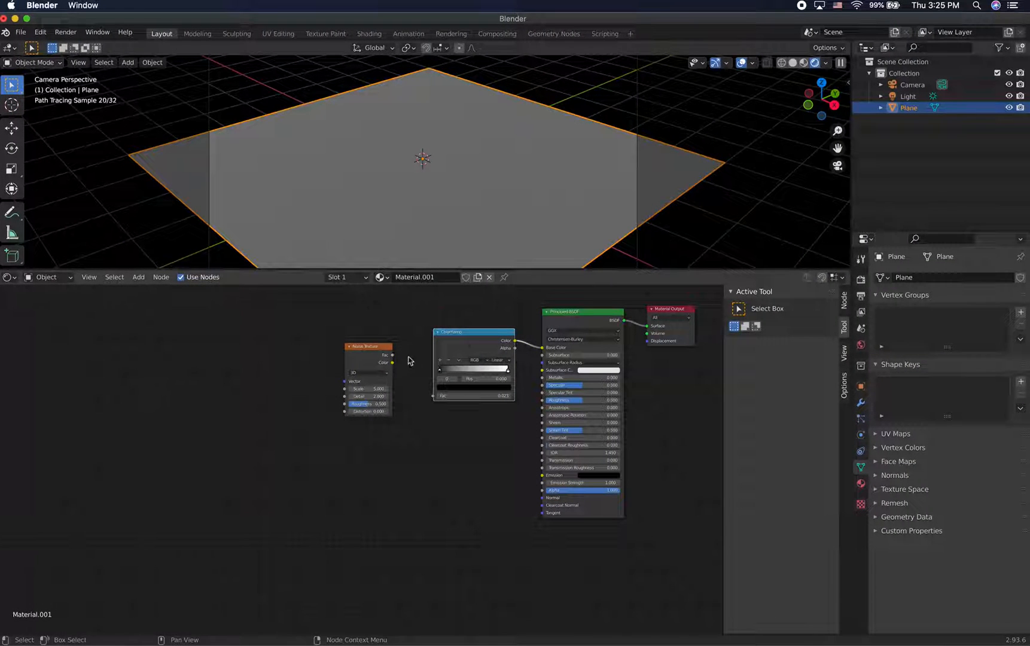
drag(392, 355, 433, 395)
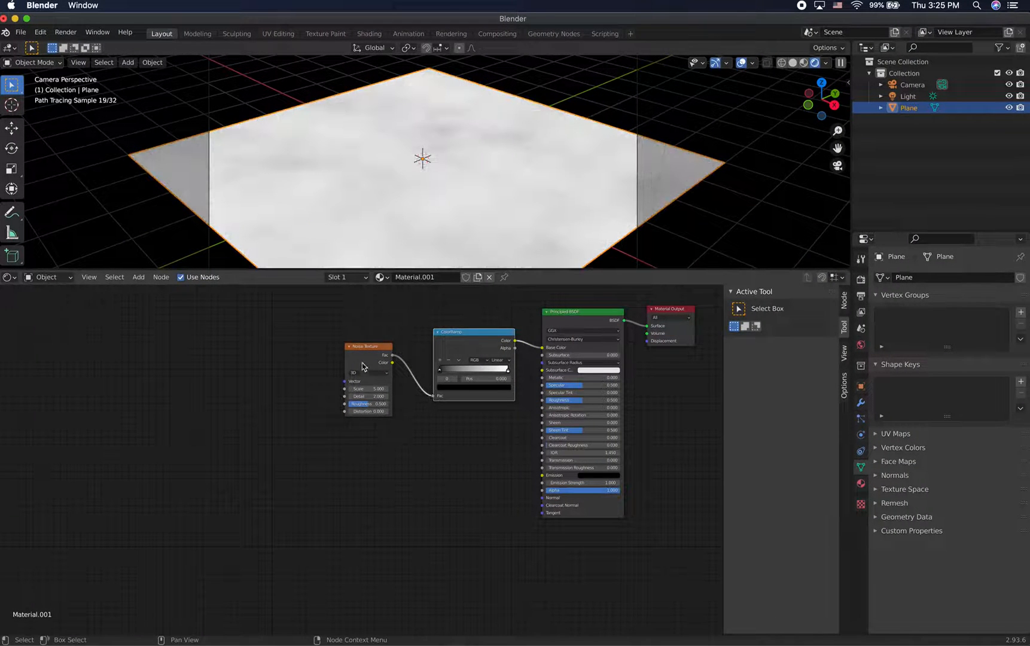
drag(358, 350, 359, 372)
mouse_move(374, 426)
mouse_down()
mouse_move(383, 426)
mouse_move(356, 426)
mouse_move(391, 426)
mouse_move(360, 426)
mouse_up()
Slide the ColorRamp's black stop to position 1.000 and darken the colour of stop 1 to a near-black grey.
drag(440, 372, 471, 374)
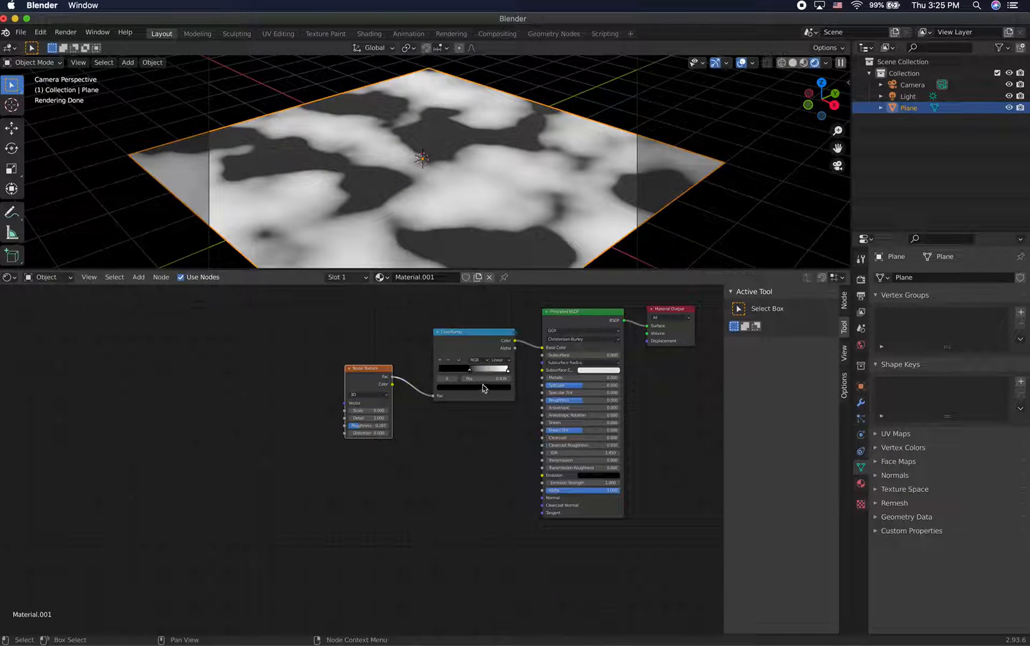
drag(469, 370, 509, 370)
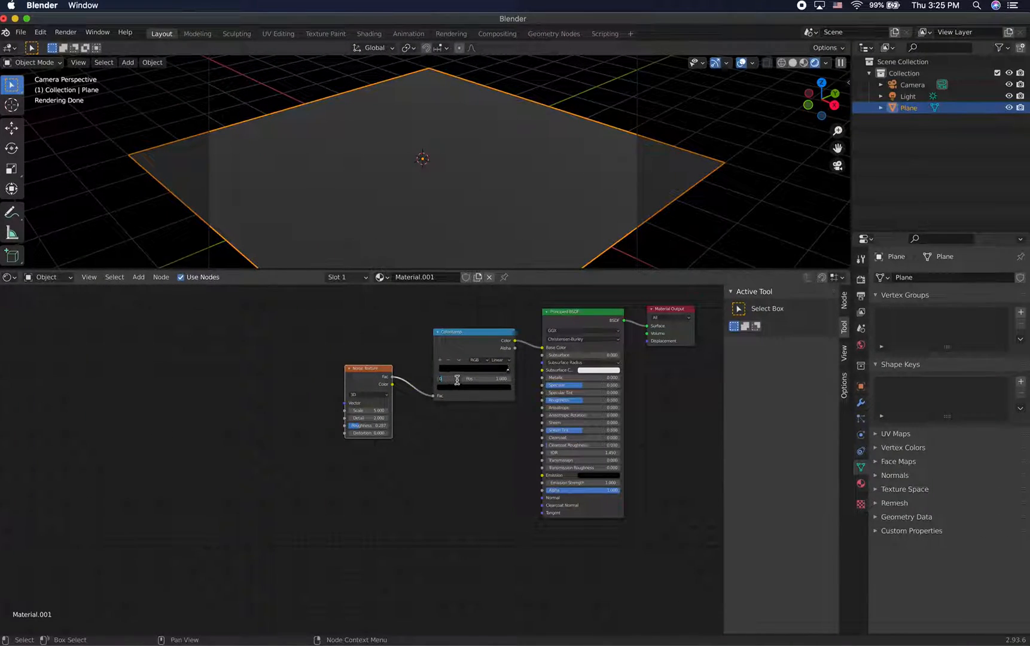
click(456, 382)
click(474, 387)
drag(497, 297, 496, 336)
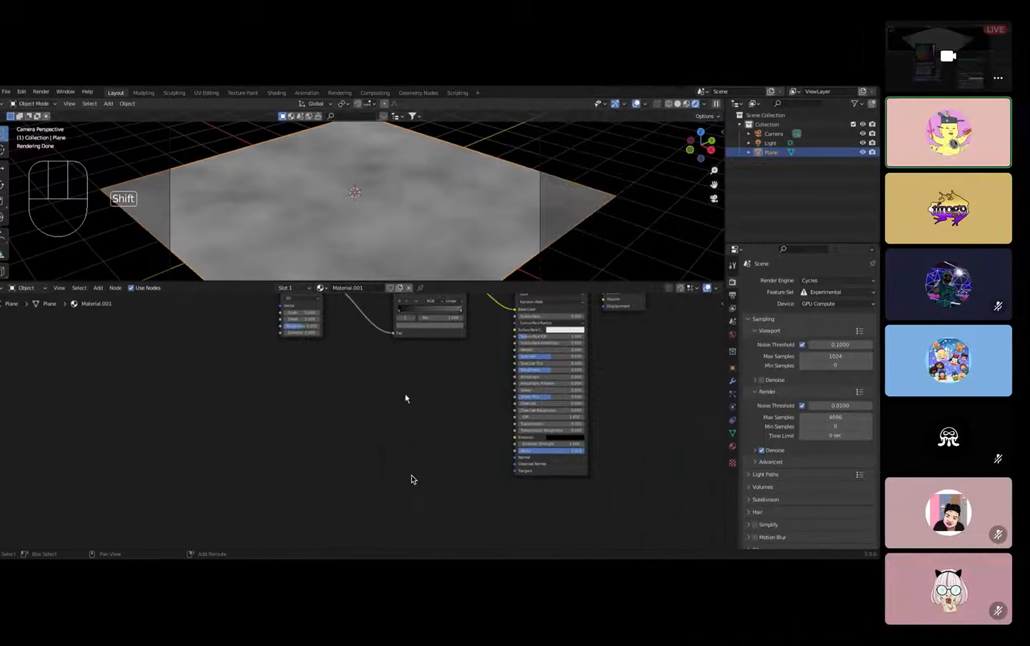
key(shift+a)
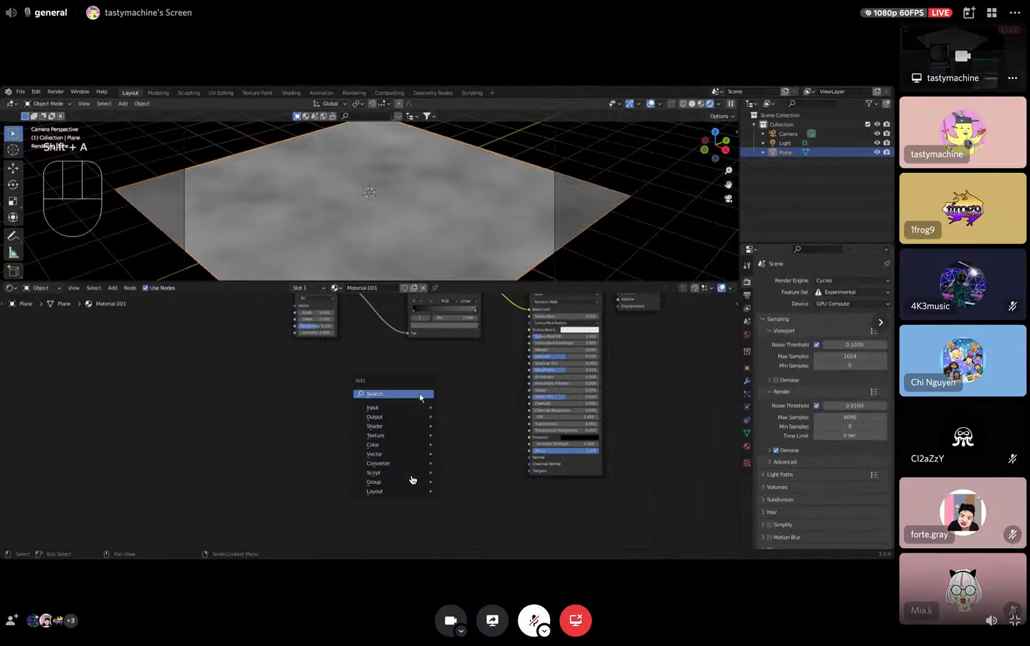
click(421, 395)
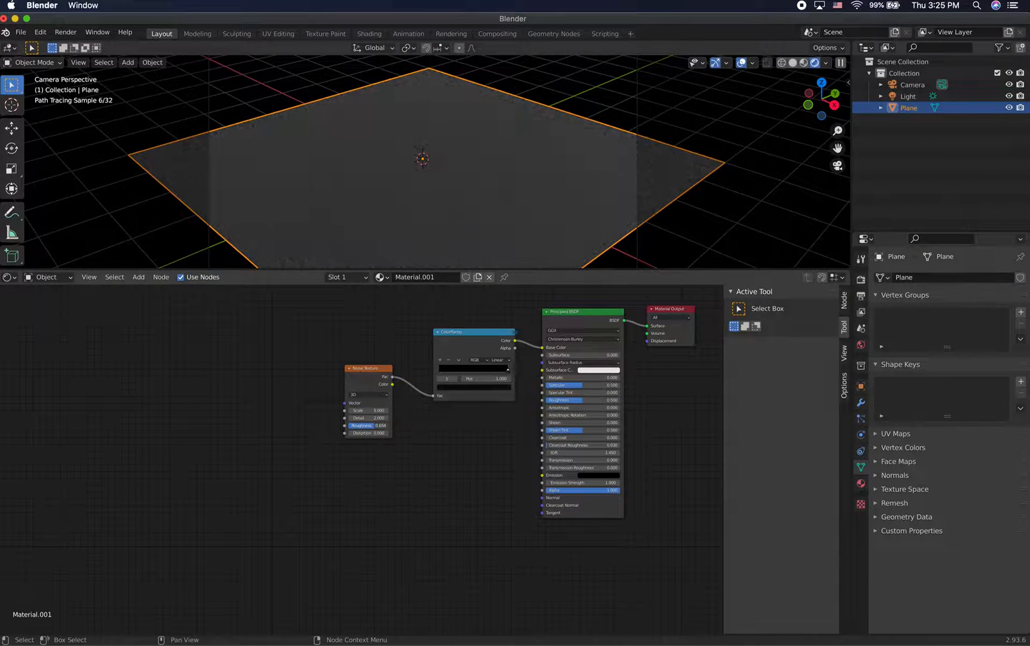
click(477, 388)
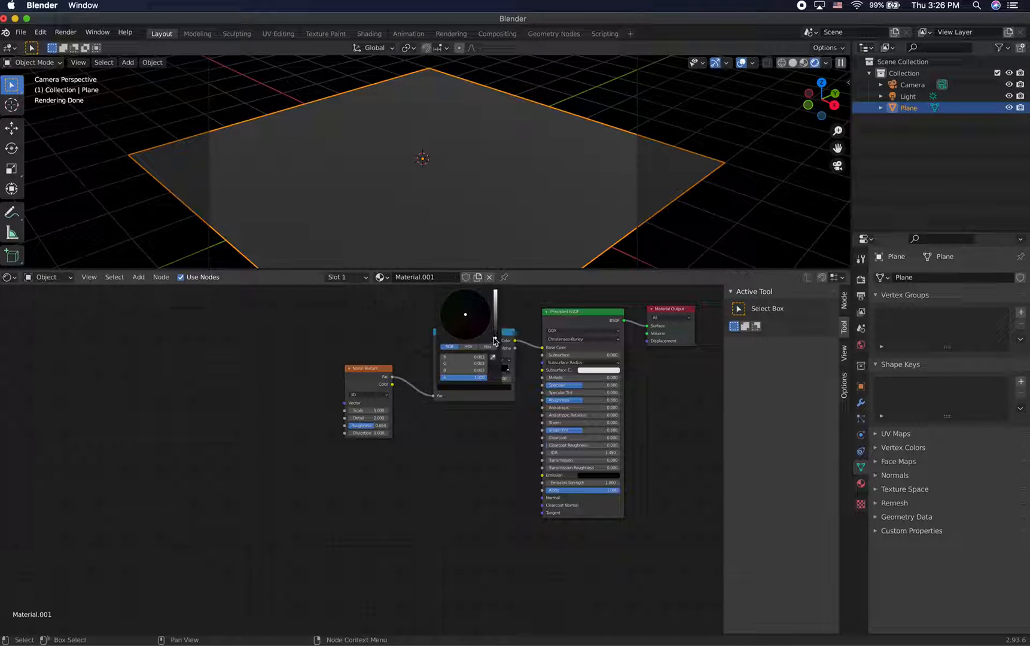
drag(494, 338, 495, 334)
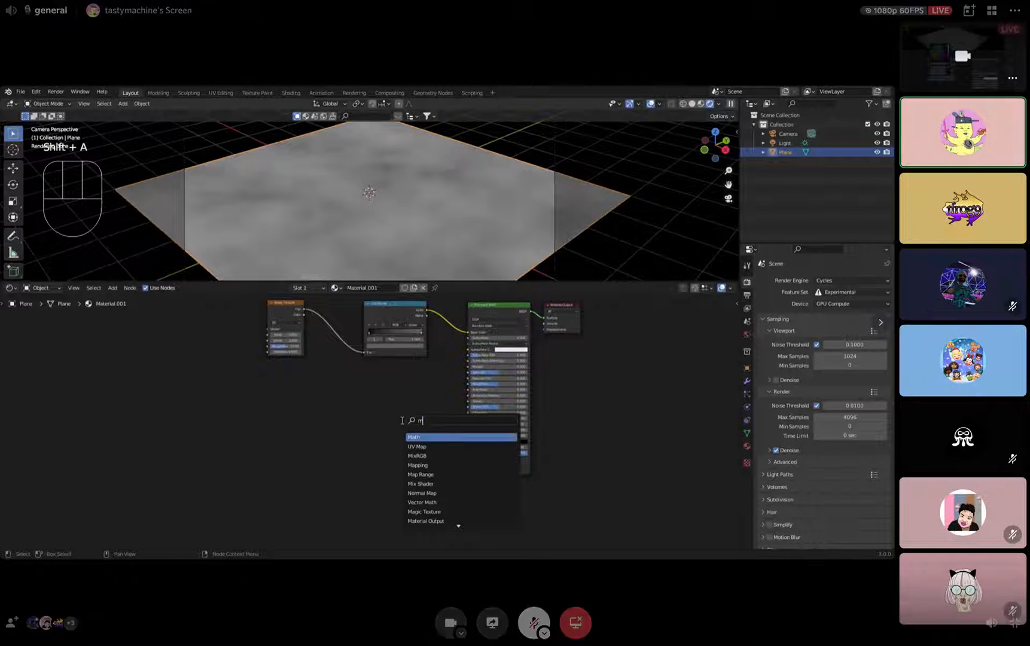
Switch back to the Blender scene and add a MixRGB node below the ColorRamp.
key(ctrl+Right)
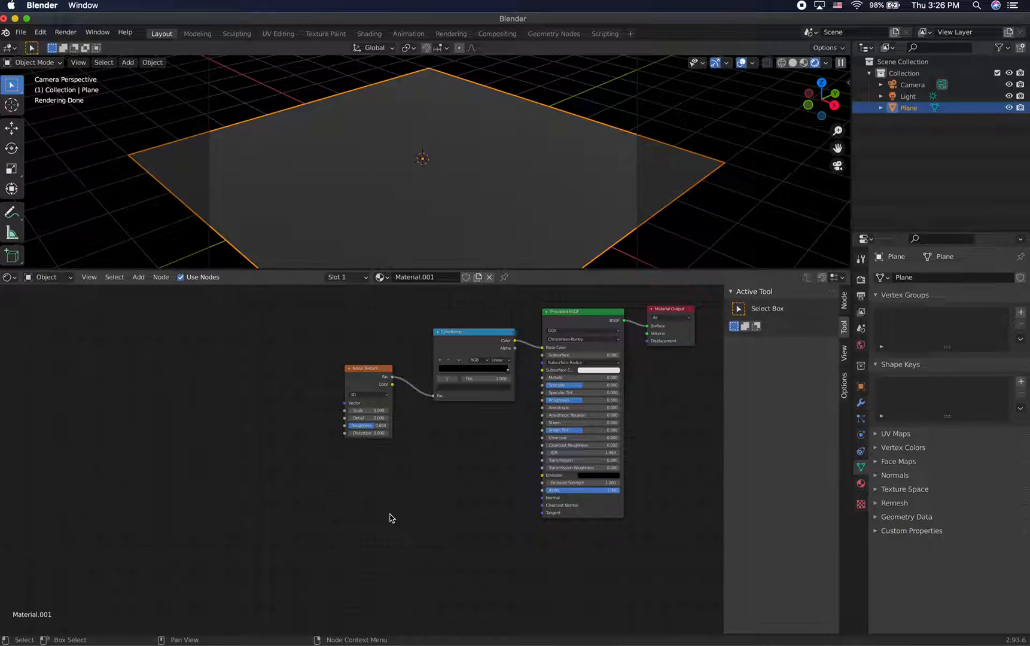
key(shift+a)
click(359, 514)
text(mixr)
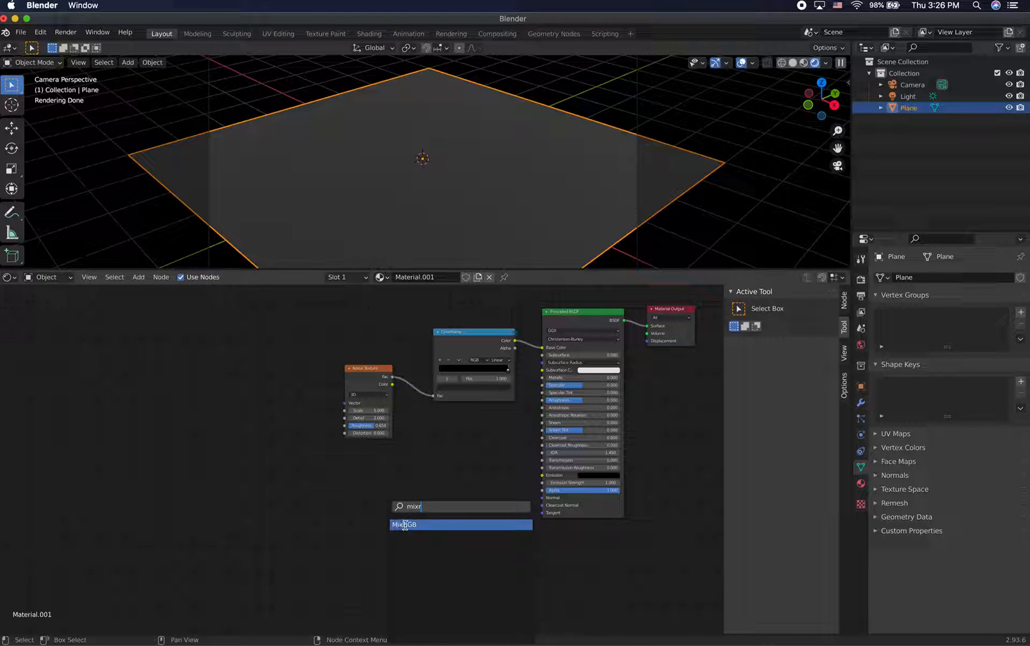
click(405, 525)
click(453, 444)
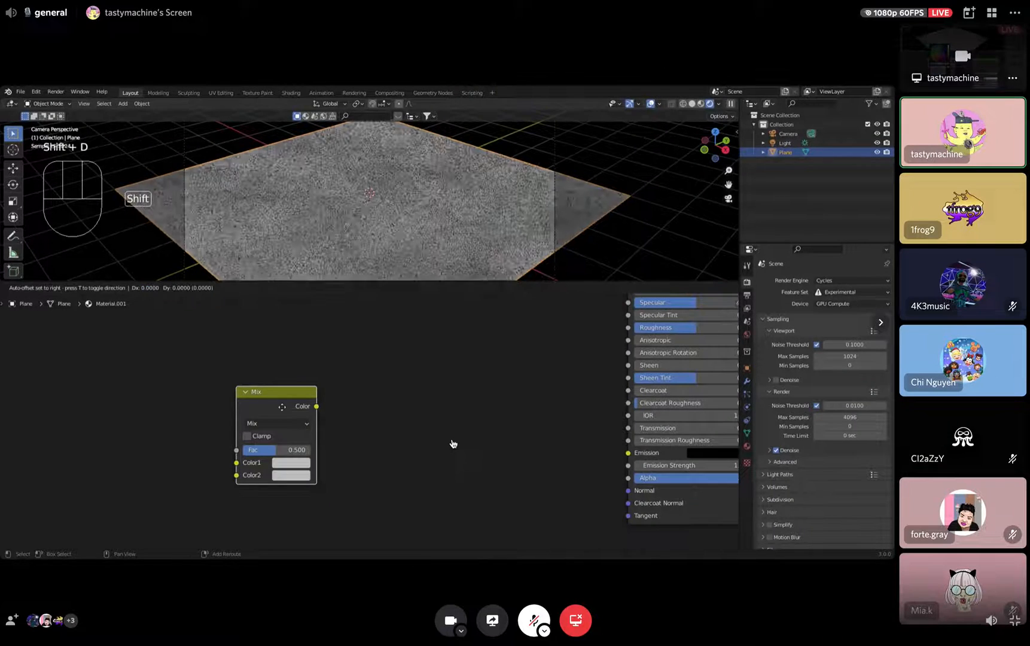
Duplicate the Mix node twice, placing one copy below the Noise Texture and the other under the original Mix node.
click(377, 404)
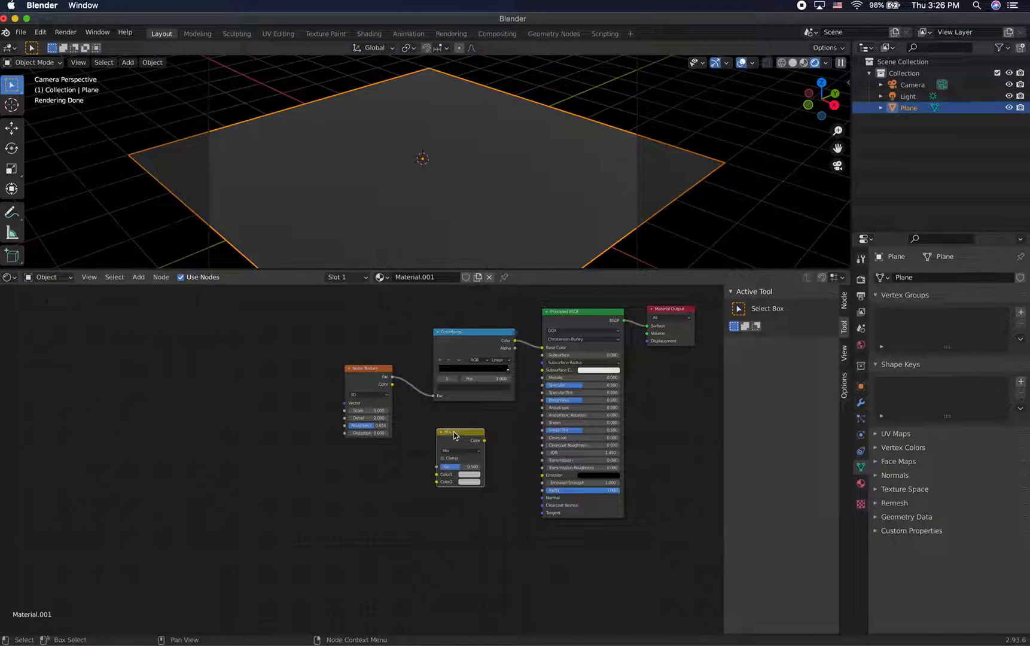
key(shift+d)
click(455, 433)
drag(451, 437, 371, 470)
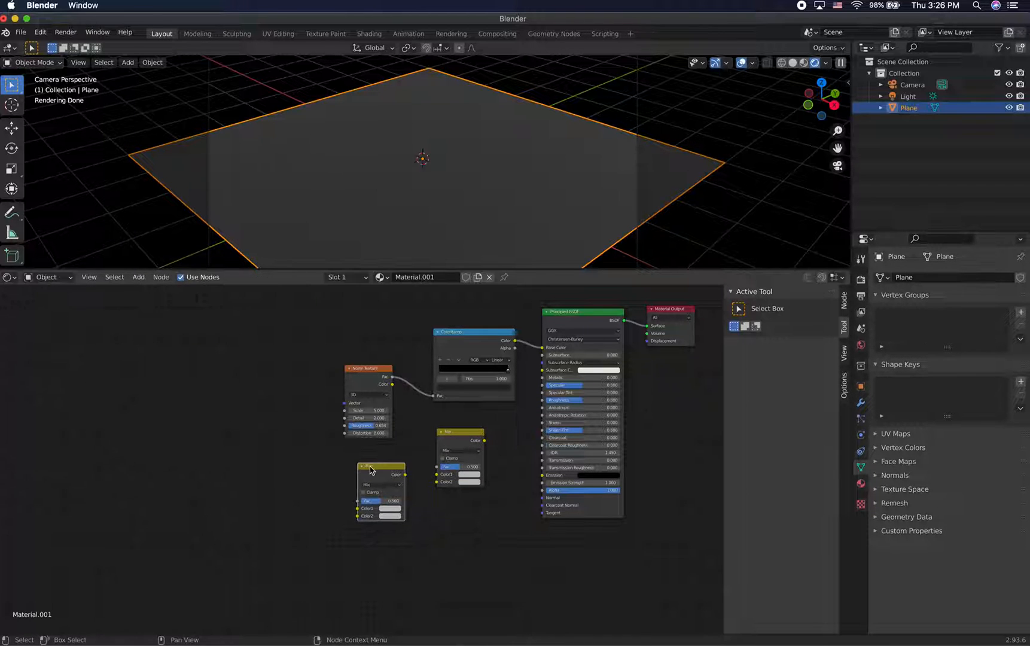
key(shift+d)
click(505, 512)
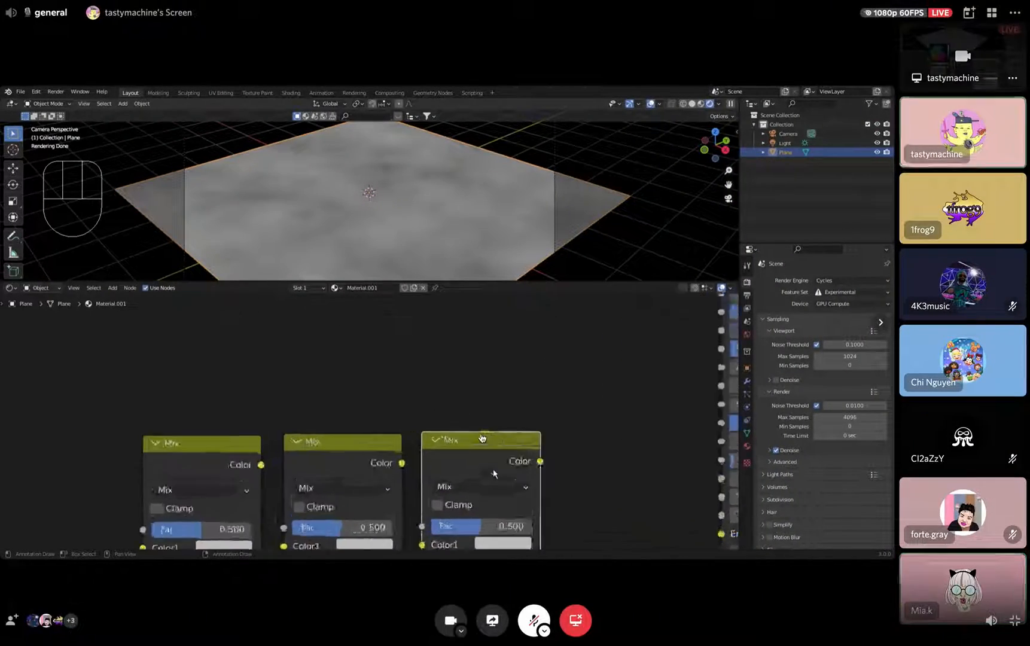
scroll(491, 469, down, 2)
scroll(487, 466, up, 3)
scroll(482, 462, down, 2)
scroll(482, 459, down, 2)
scroll(482, 460, up, 3)
scroll(482, 460, down, 2)
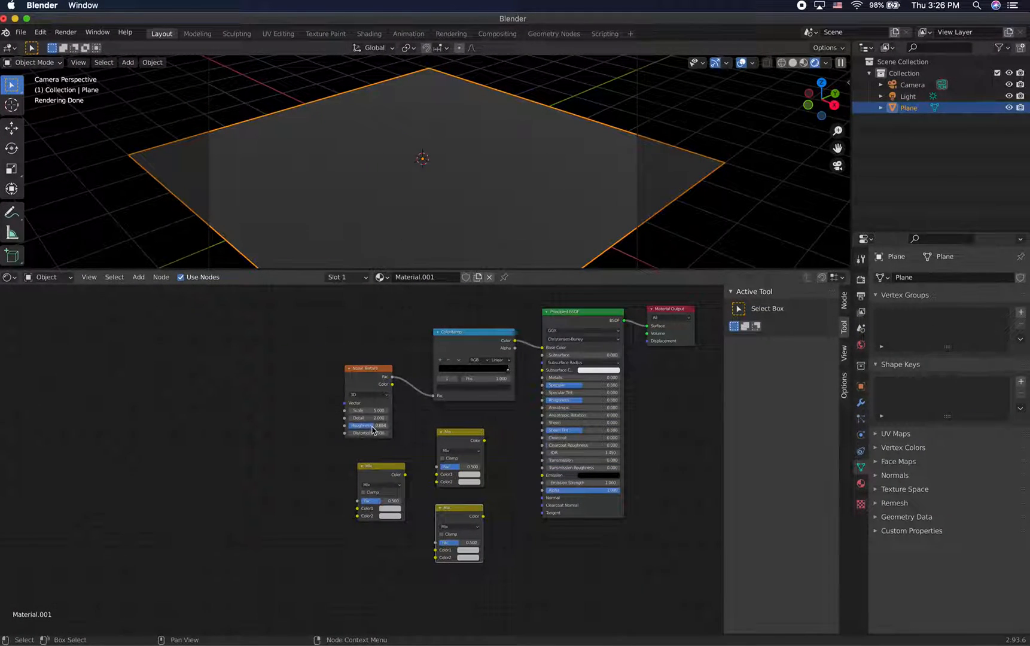
Move the ColorRamp's black stop back to position 0 and lower the Noise Texture's Roughness to about 0.12.
drag(475, 370, 436, 373)
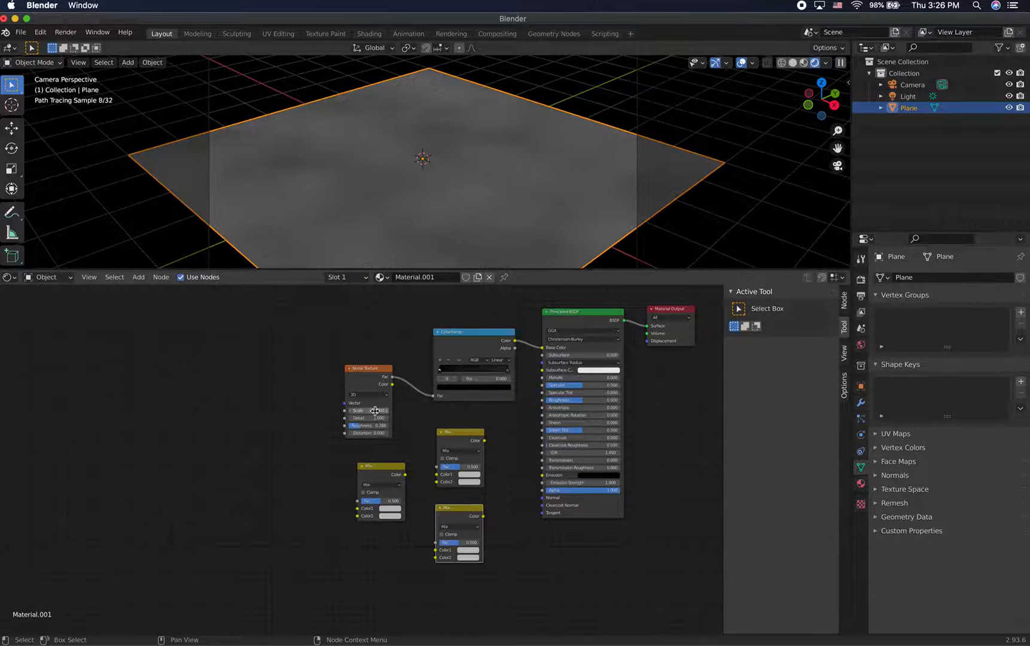
drag(364, 429, 389, 429)
Slide the ColorRamp's second stop to the end of the gradient and lighten its dark grey colour.
click(507, 375)
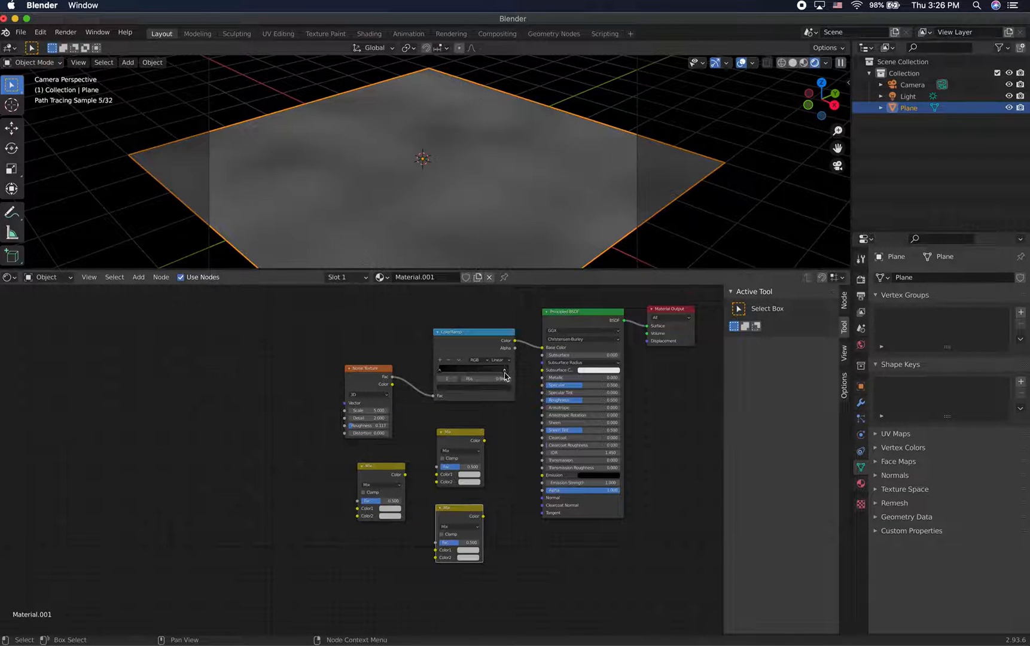
drag(506, 374, 518, 375)
click(487, 388)
drag(495, 336, 496, 326)
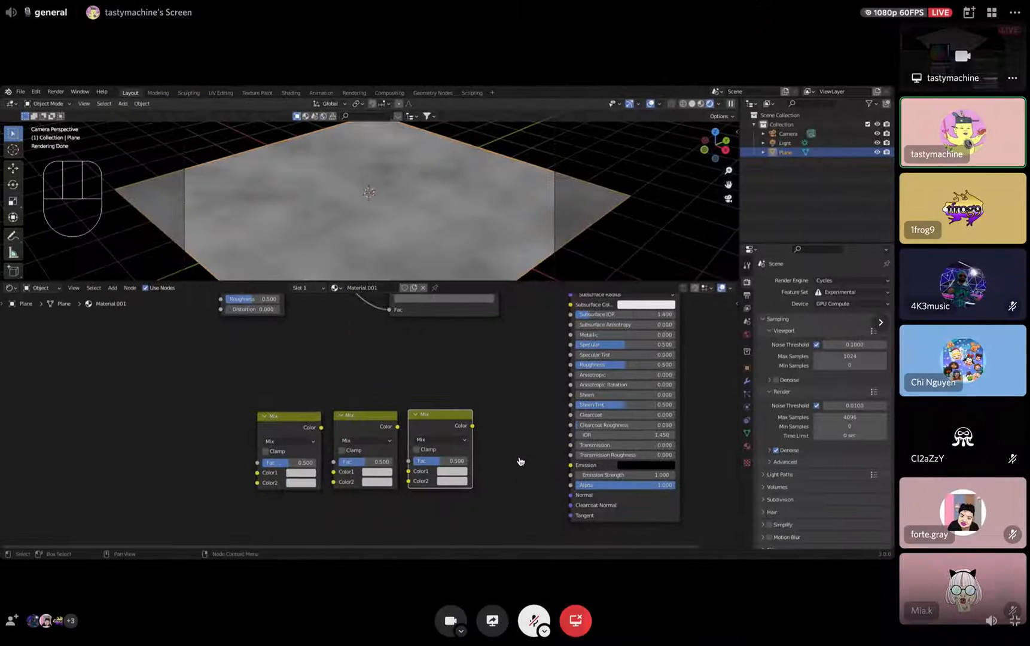
Set the blending mode of all three MixRGB nodes to Add in the streamed Blender scene.
scroll(350, 363, up, 4)
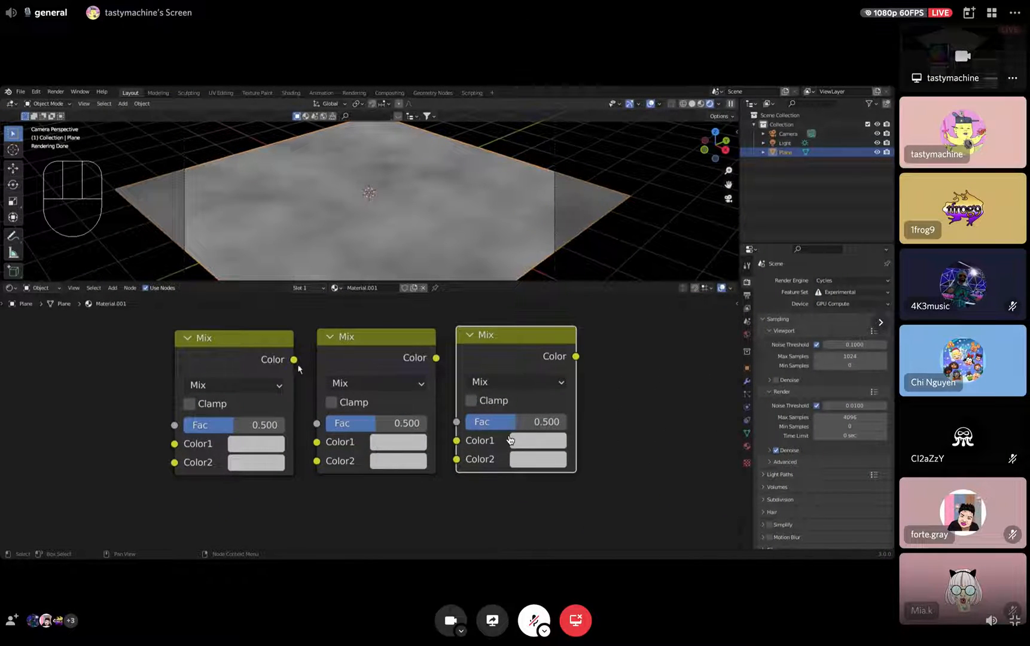
middle_drag(236, 405, 366, 439)
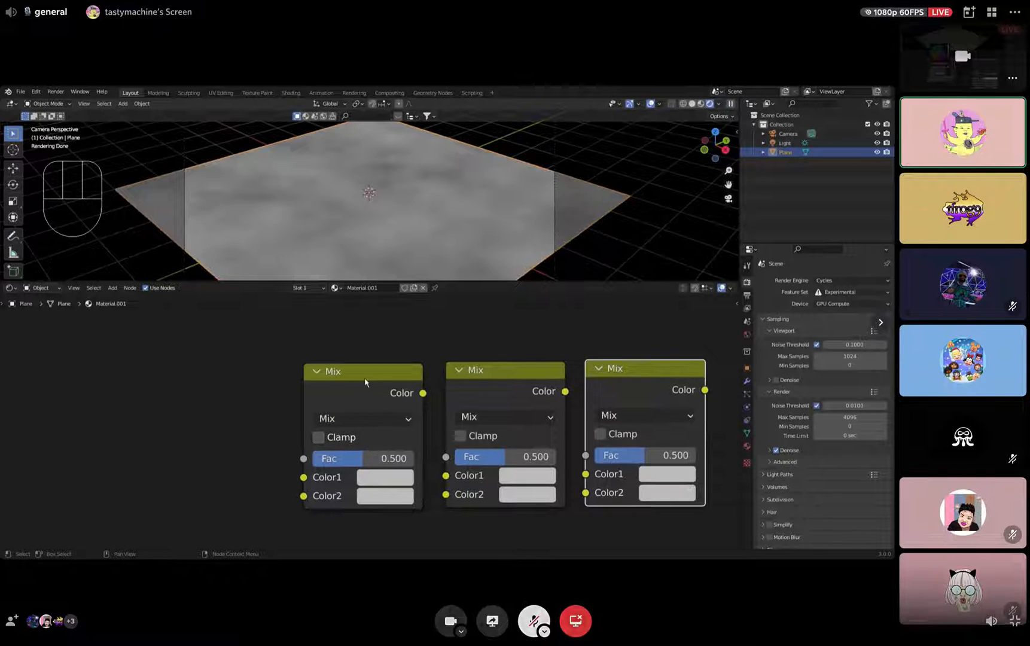
click(376, 422)
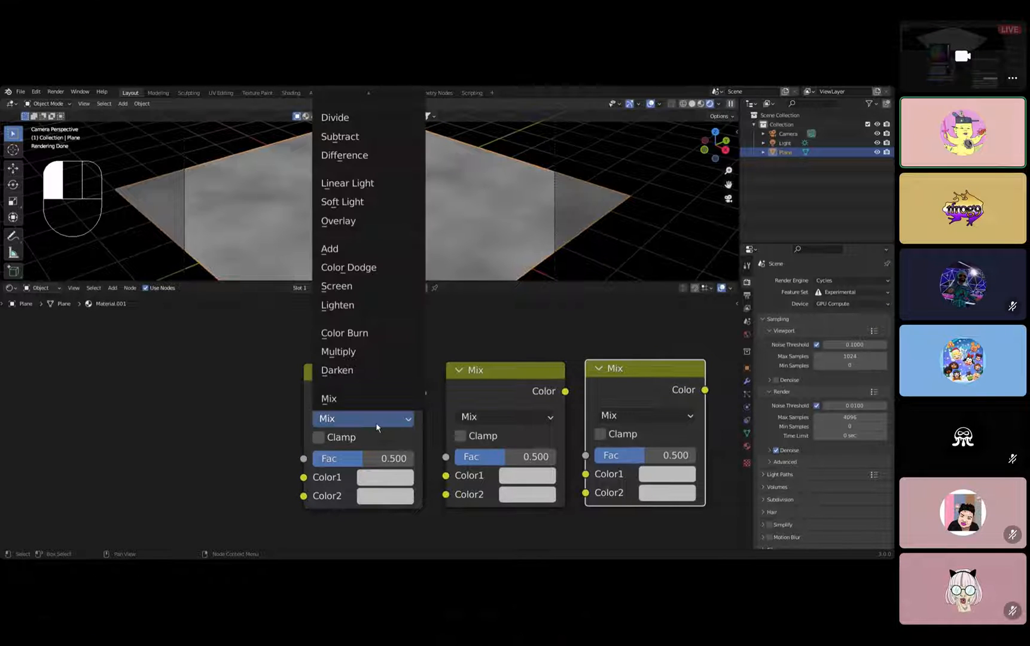
click(330, 248)
click(508, 417)
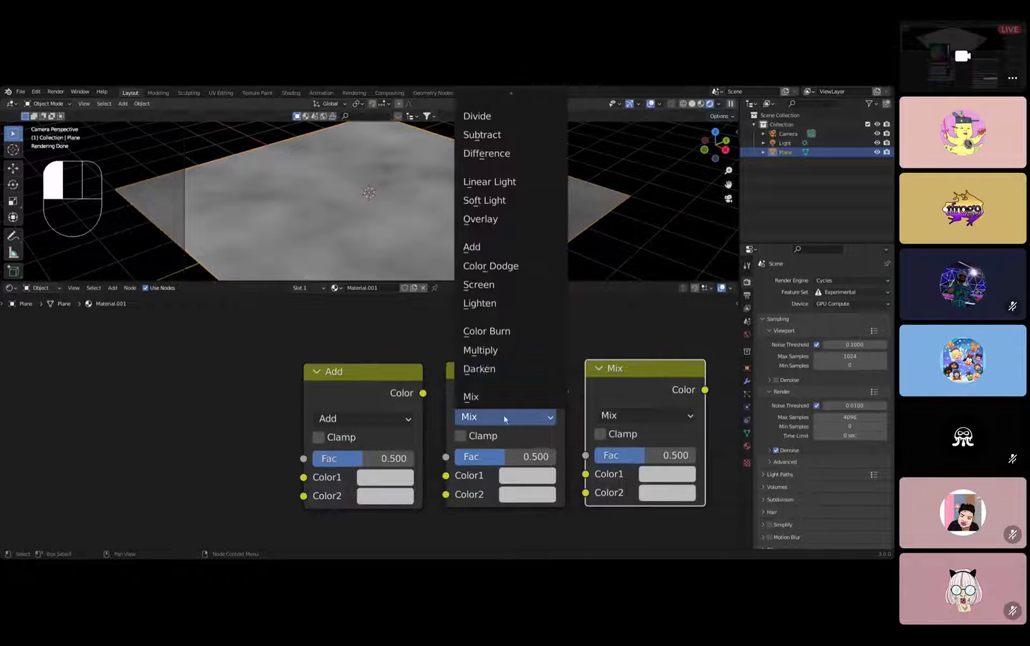
click(472, 246)
click(648, 415)
click(611, 245)
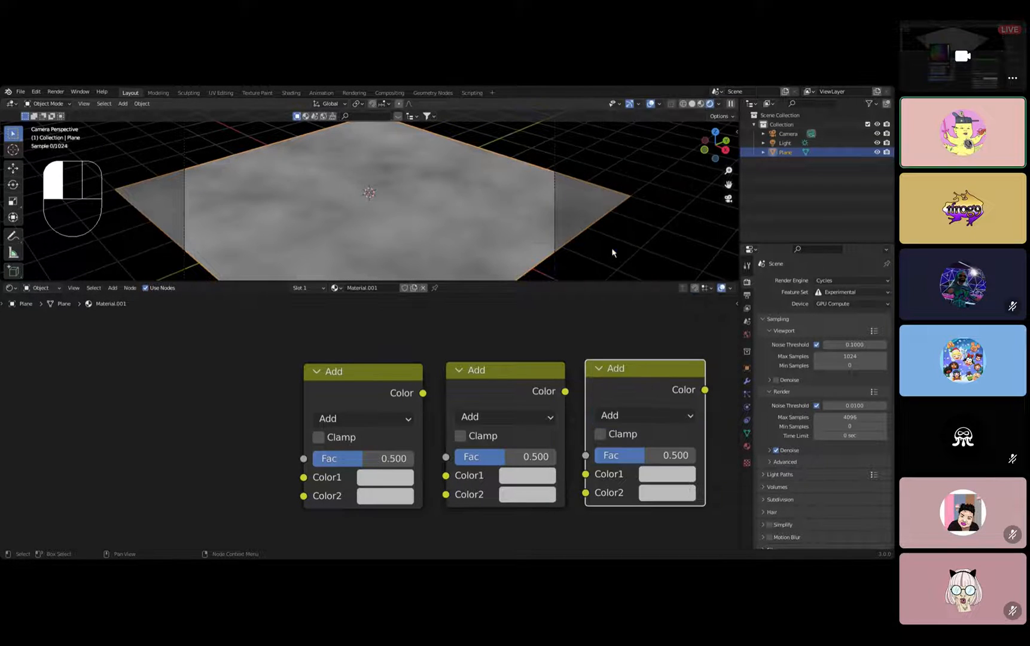
Switch to the local Blender scene and set the Mix node directly below the ColorRamp to Add.
key(ctrl+Right)
click(458, 451)
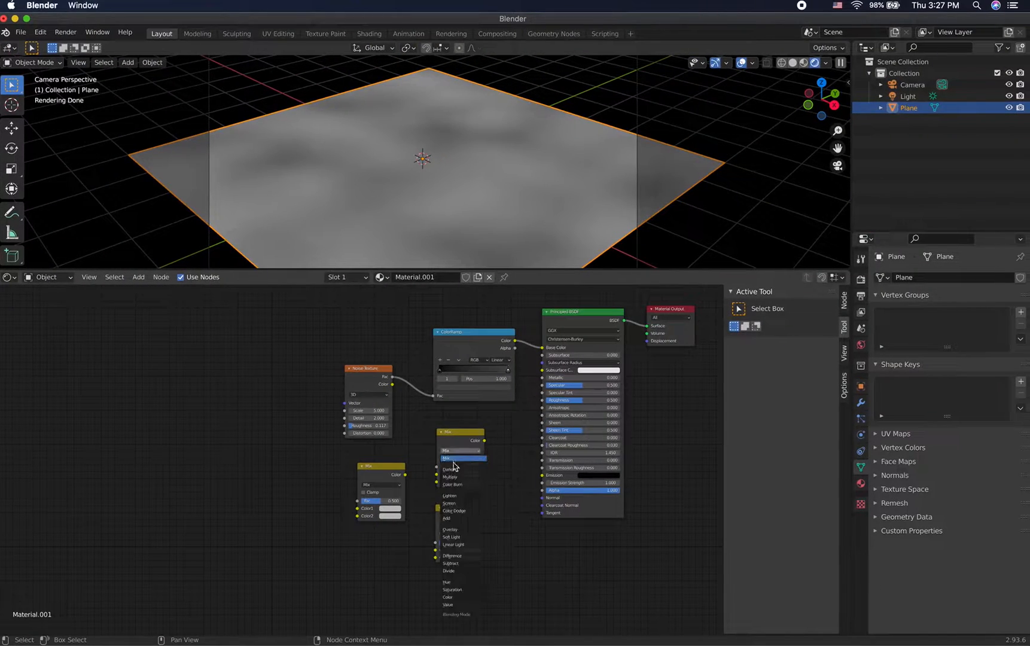
click(468, 521)
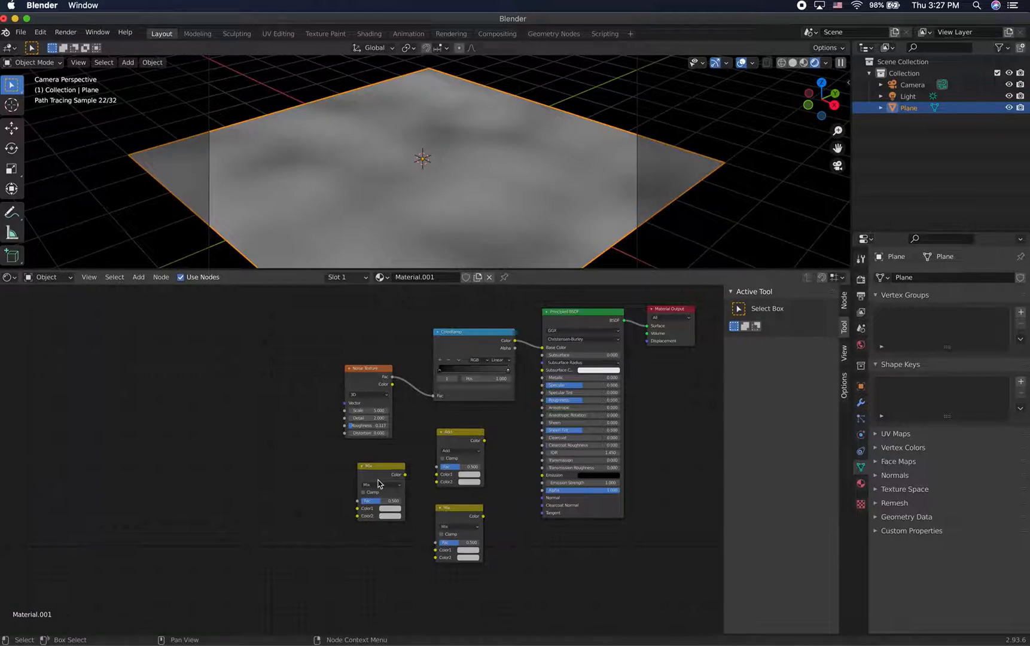
Arrange the mix nodes in a row below the Noise Texture, with the Add node first and the two Mix nodes following.
key(ctrl+Left)
key(ctrl+Right)
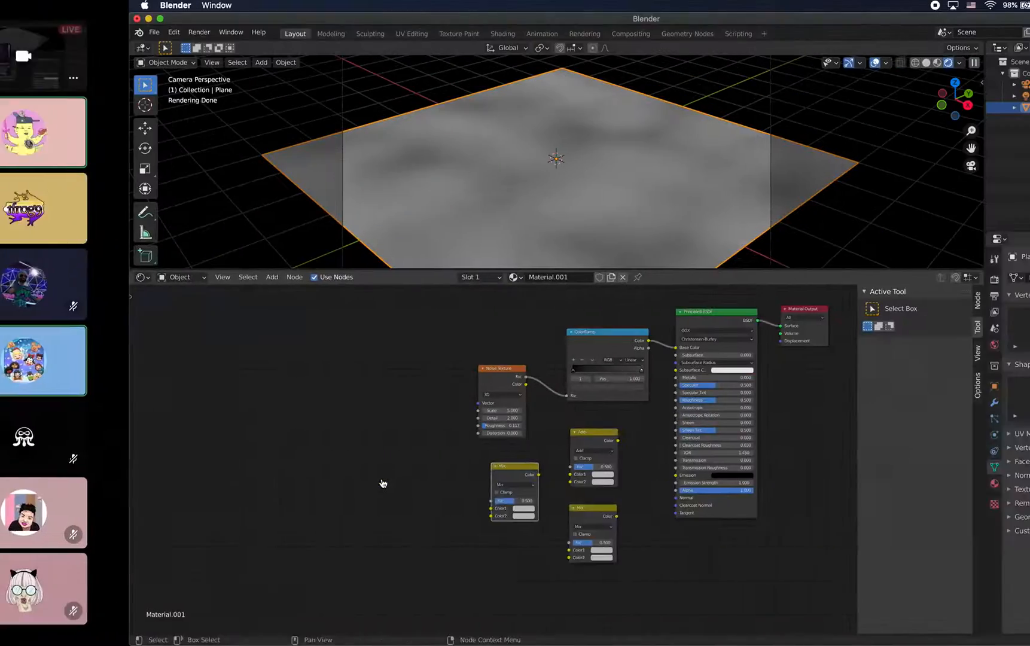
drag(454, 435, 321, 468)
drag(477, 514, 469, 453)
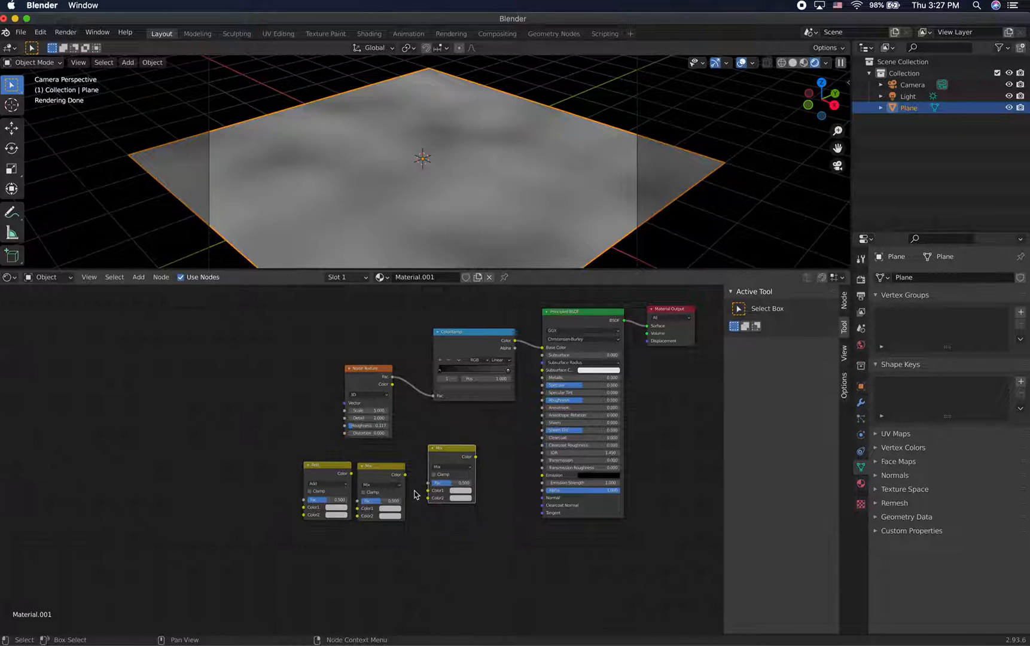
Set the blending mode of the two remaining Mix nodes to Add.
click(381, 485)
click(383, 417)
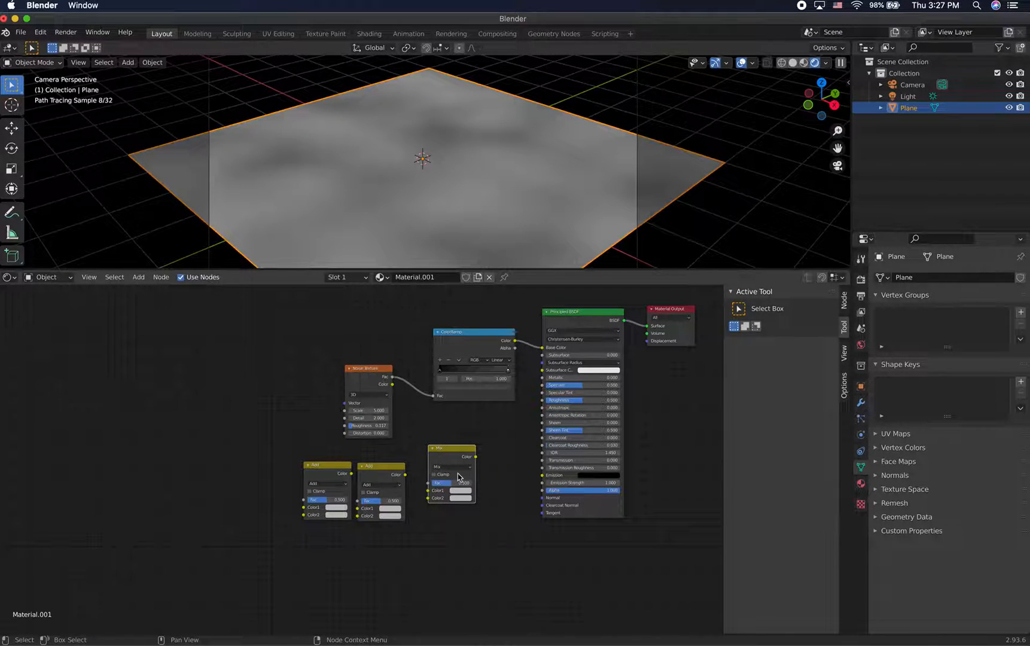
click(454, 467)
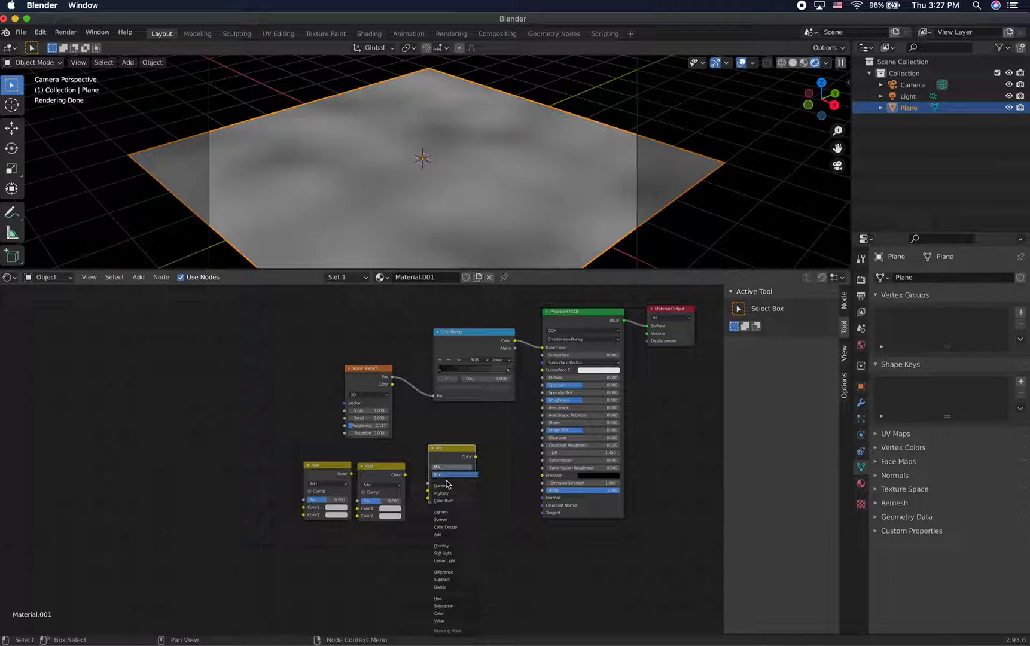
click(444, 534)
Connect the first Add node's Color output to the second Add node's Color1 input.
drag(352, 473, 359, 512)
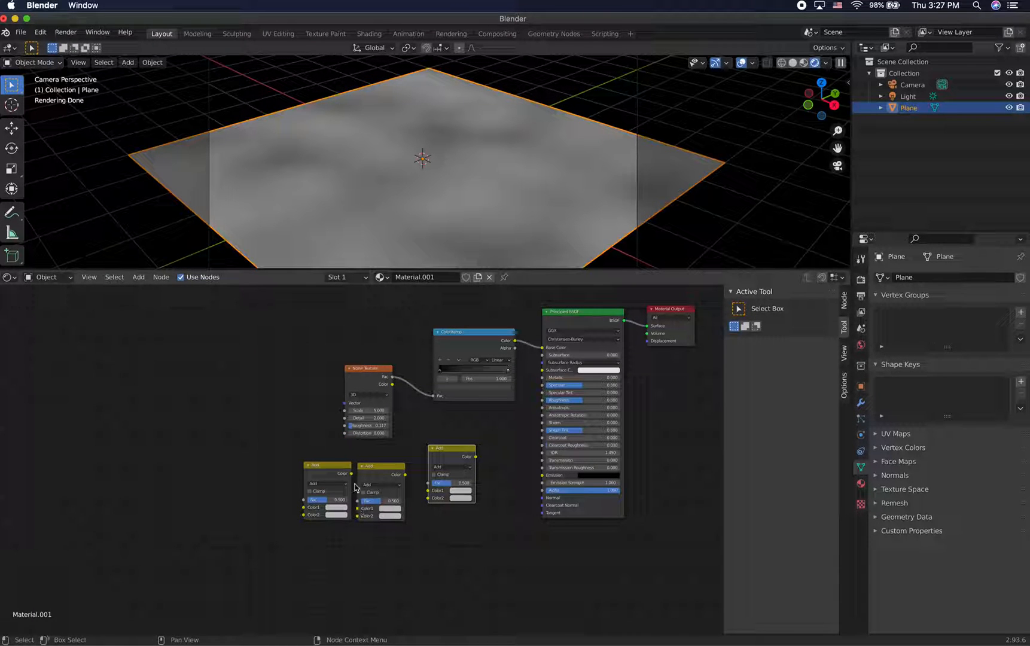
drag(342, 472, 355, 512)
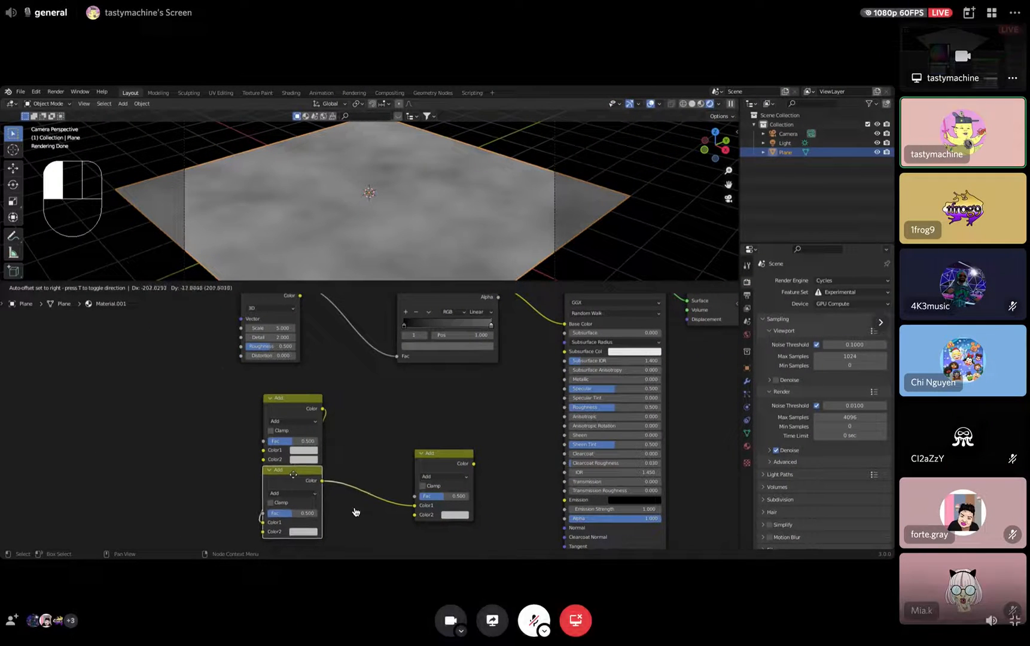
Stack the linked Add nodes vertically below the Noise Texture in the streamed scene.
drag(299, 478, 293, 476)
scroll(376, 504, down, 3)
middle_drag(377, 505, 391, 473)
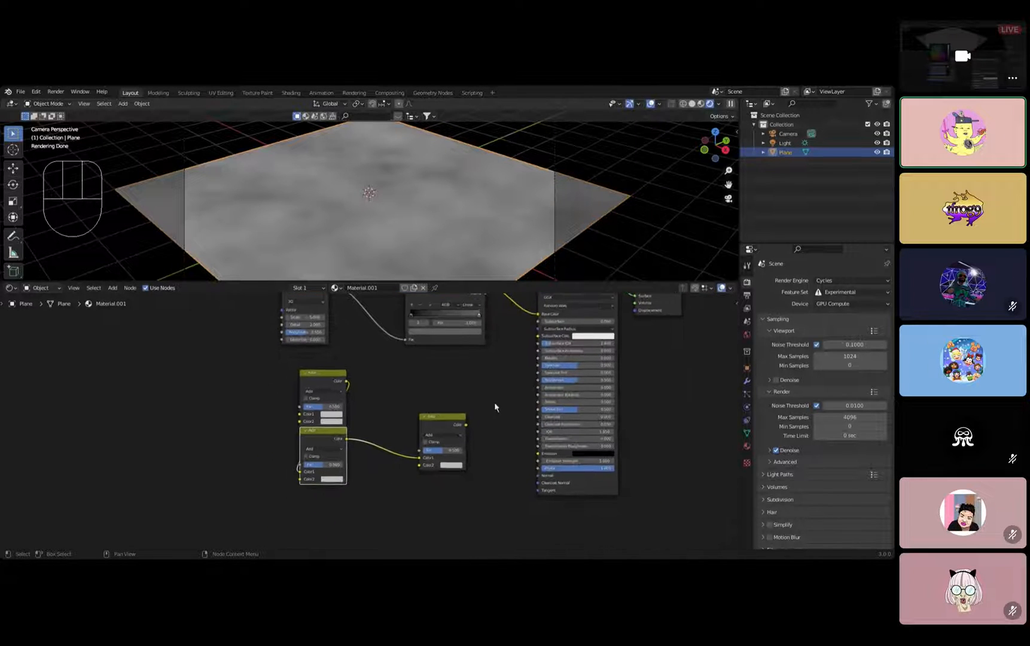
drag(454, 421, 330, 492)
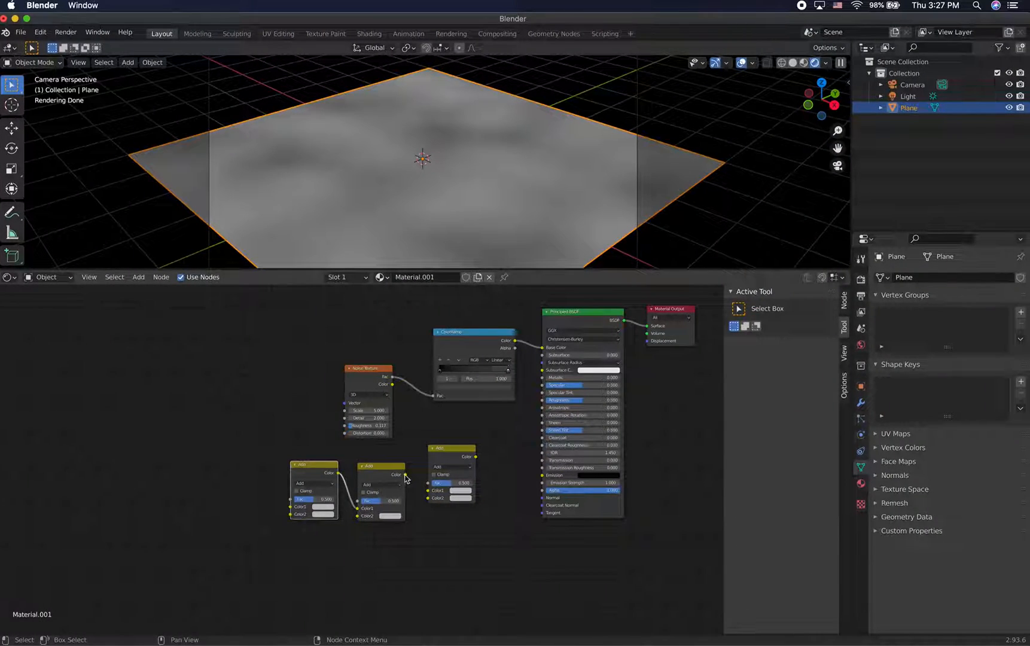
Chain the second Add node's Color output into the third's Color1 input and lay the three Add nodes out in a row.
drag(404, 475, 305, 585)
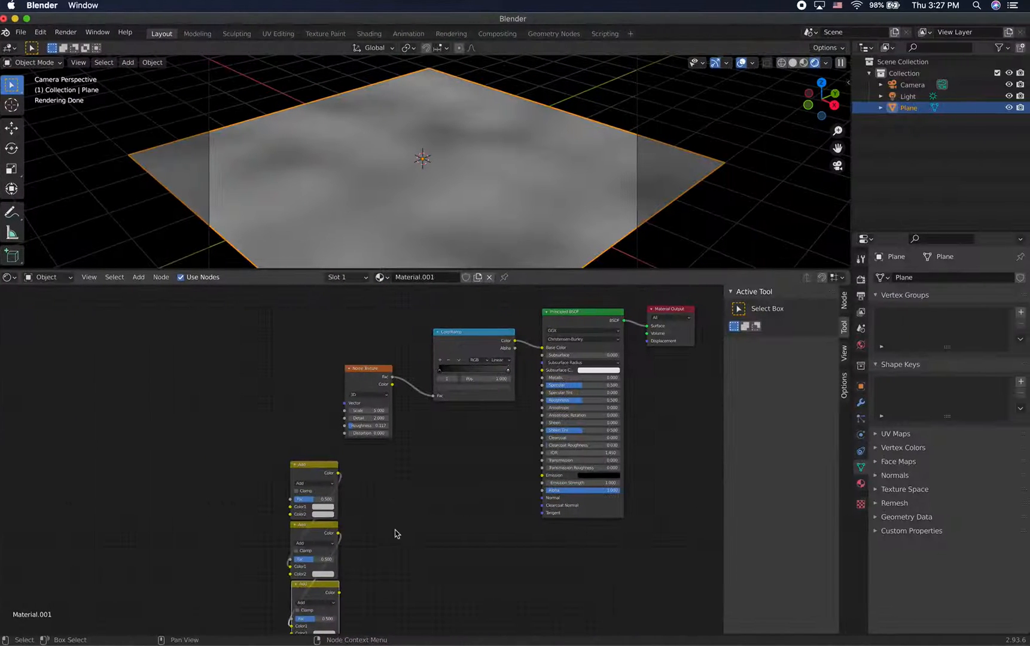
drag(301, 523, 362, 467)
drag(321, 583, 431, 465)
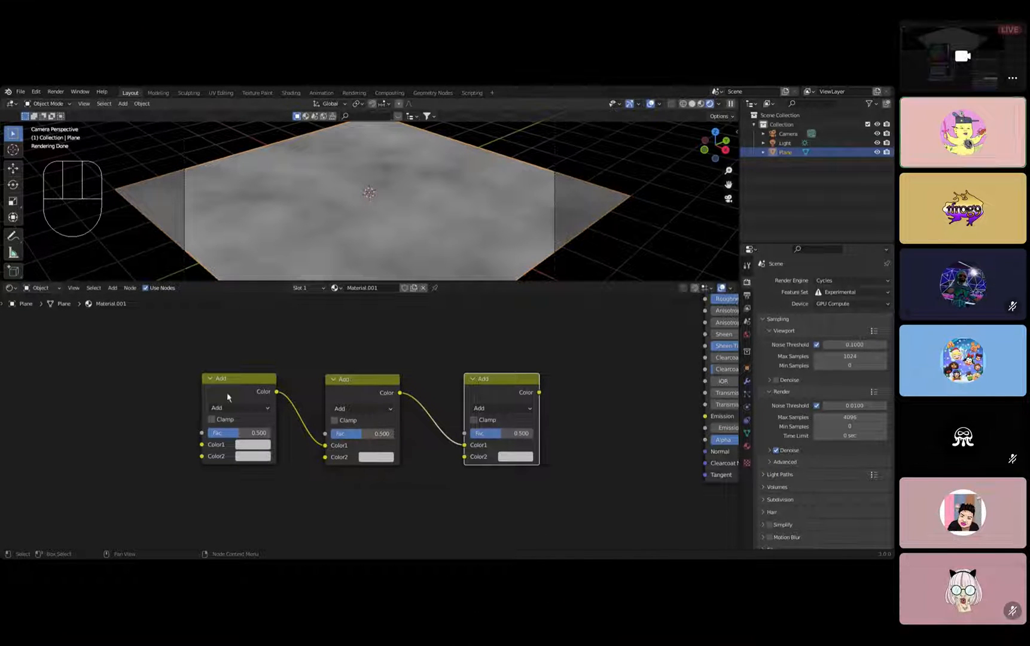
Look through the first Add node's blending modes in the streamed scene and keep Add.
click(266, 408)
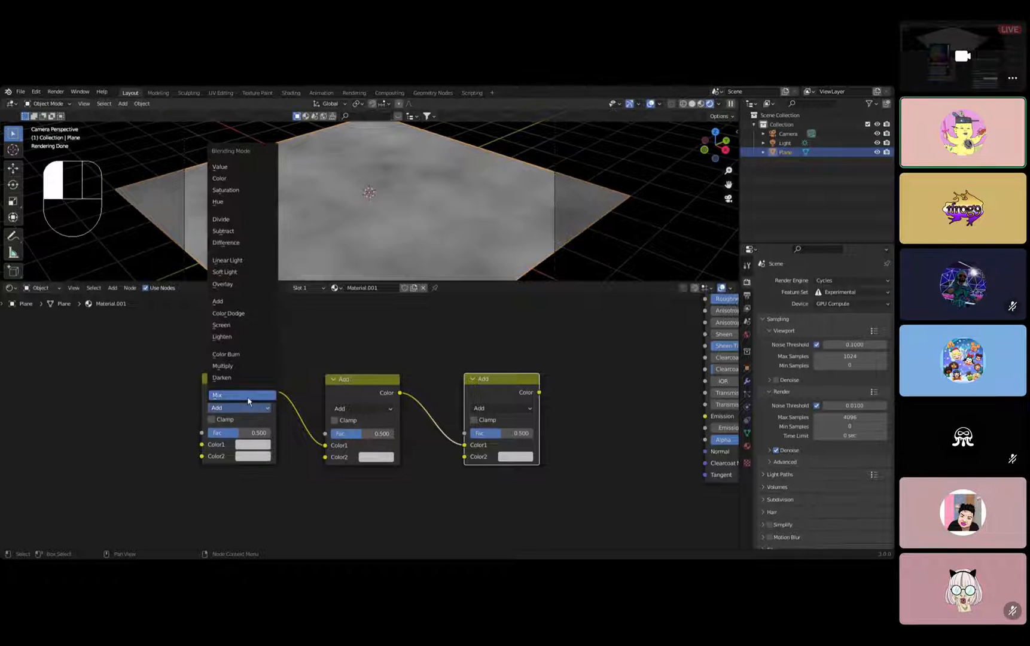
click(235, 301)
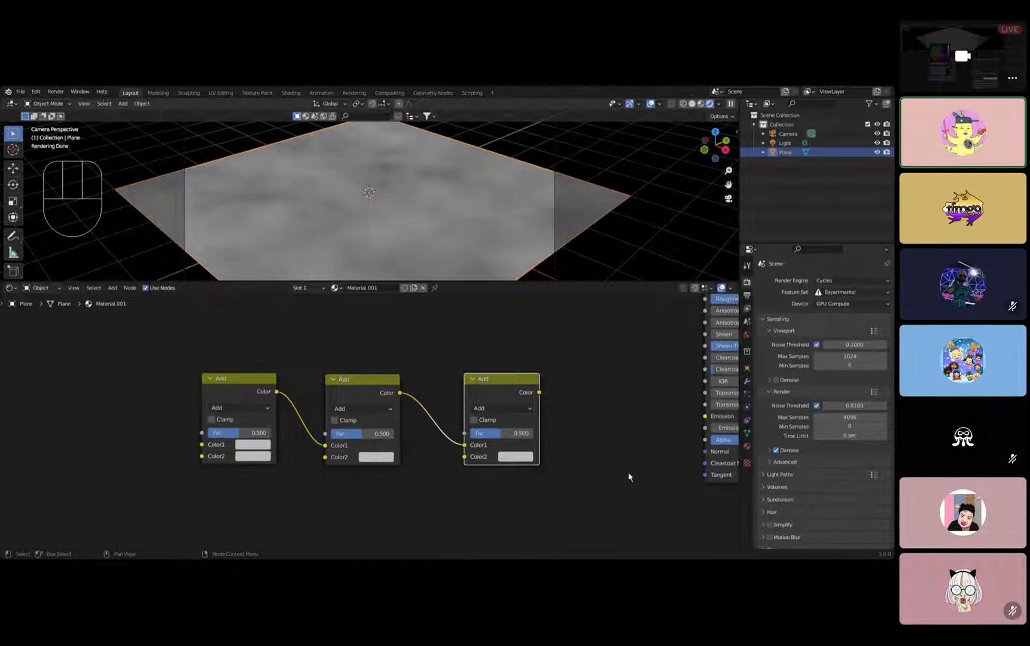
scroll(359, 353, down, 2)
middle_drag(351, 352, 377, 453)
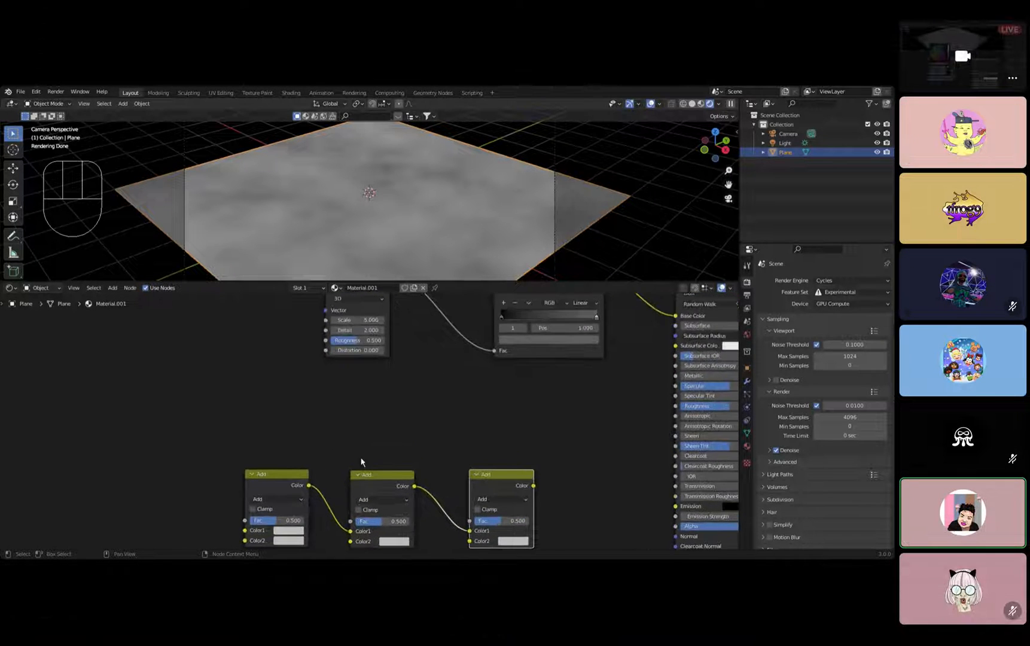
Move the Noise Texture and ColorRamp up beside the Principled BSDF in the local scene and place the Add row just beneath them.
key(ctrl+Right)
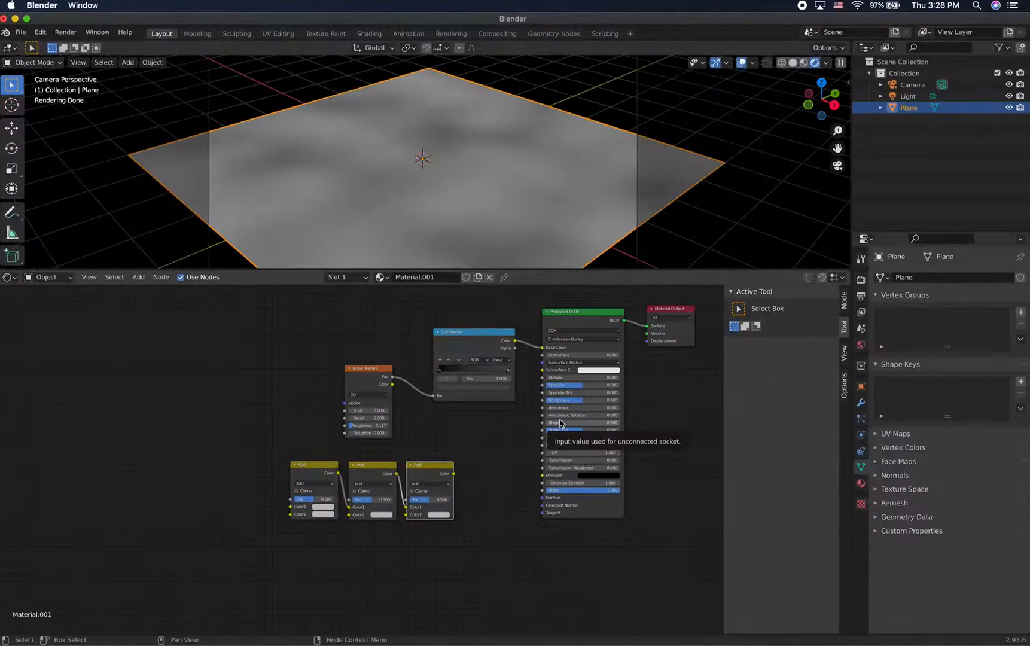
drag(477, 336, 487, 318)
drag(375, 369, 409, 314)
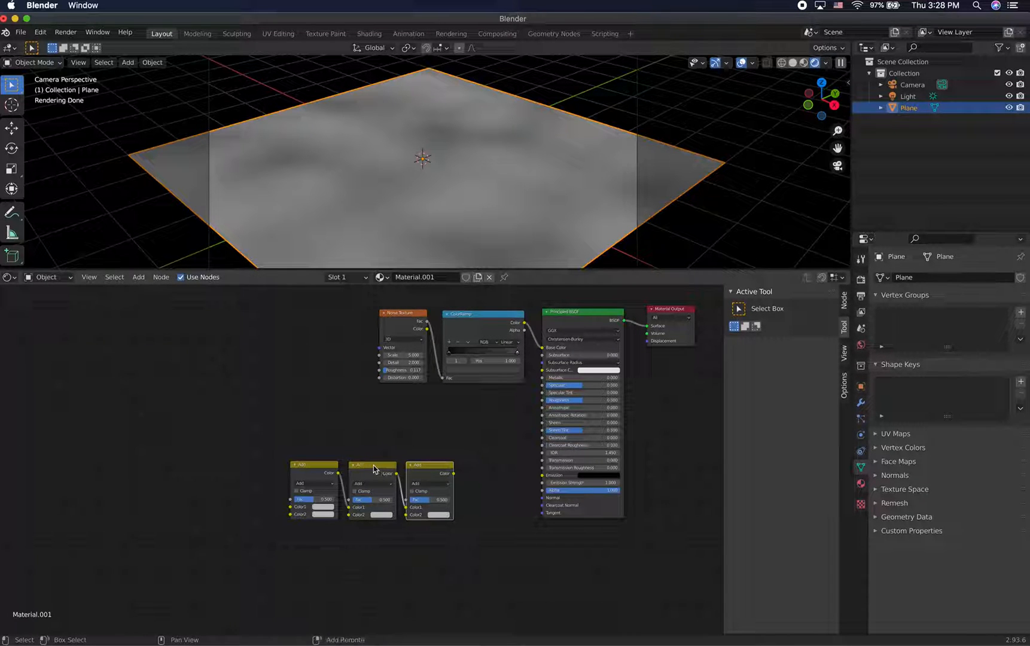
drag(367, 463, 425, 413)
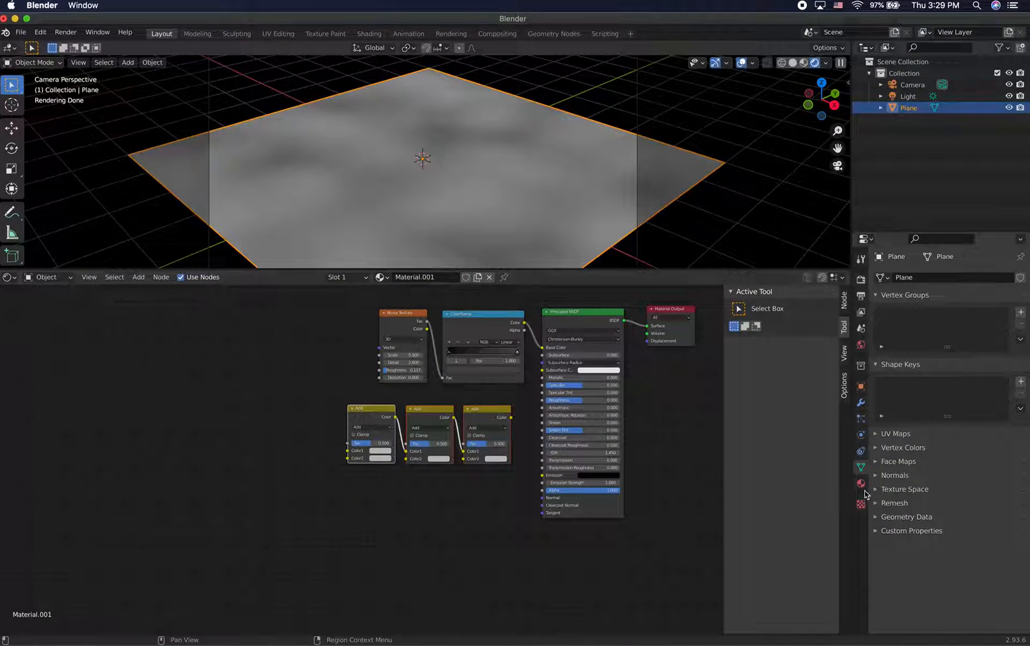
Open the plane's material properties and expand the Settings section.
click(861, 483)
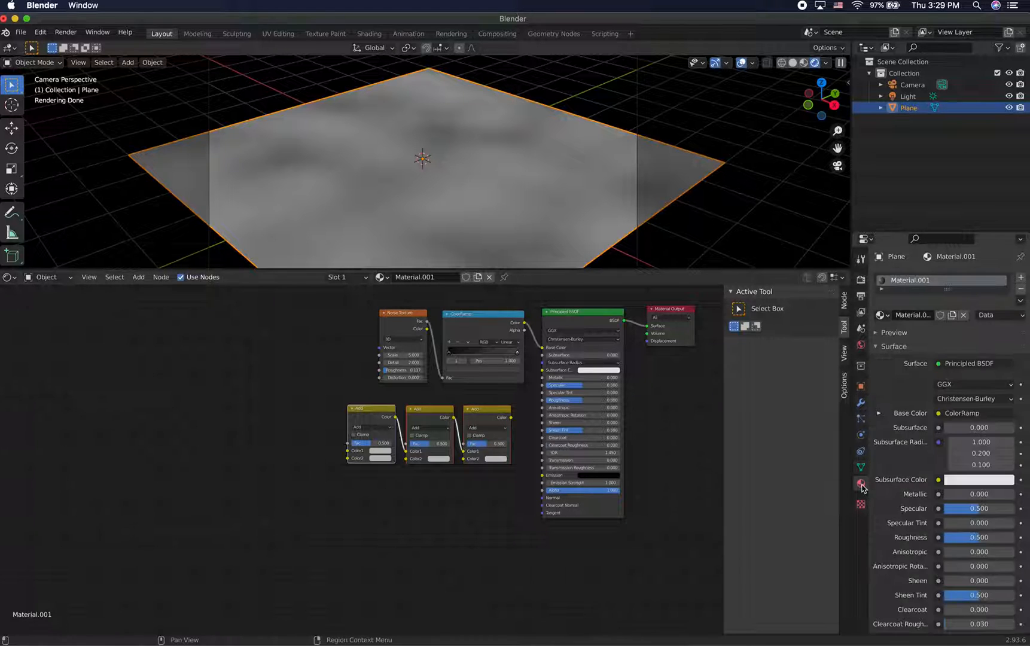
key(ctrl+Left)
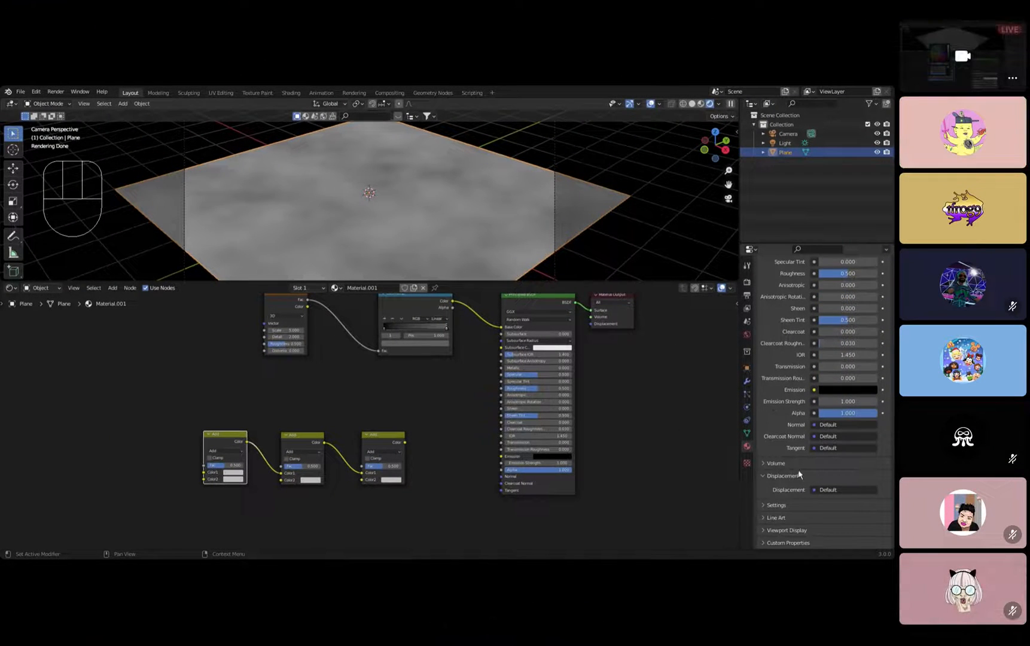
key(ctrl+Right)
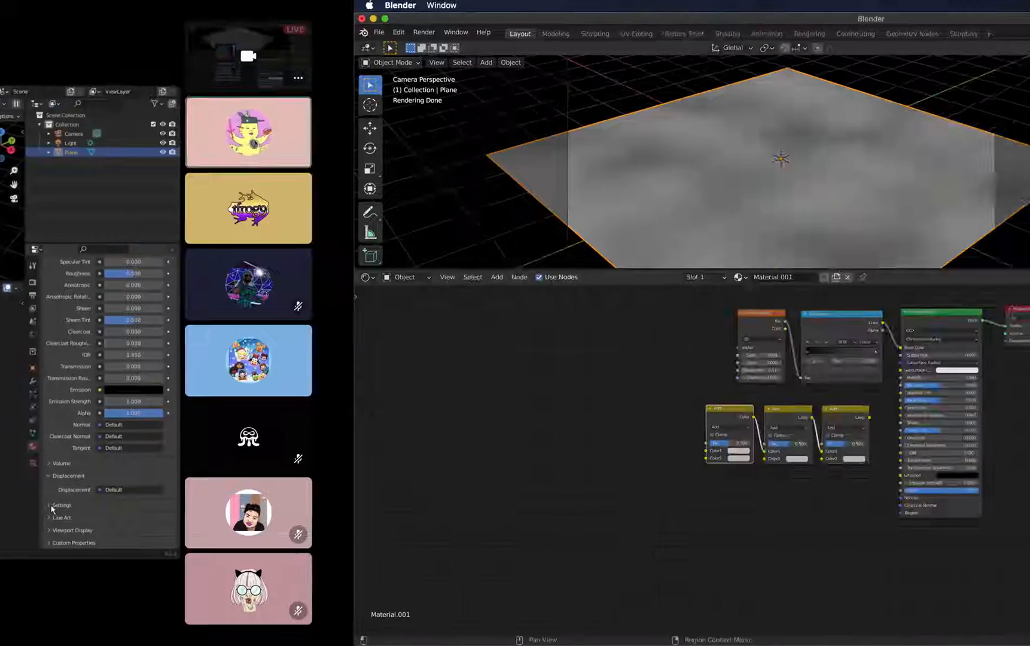
scroll(931, 548, down, 8)
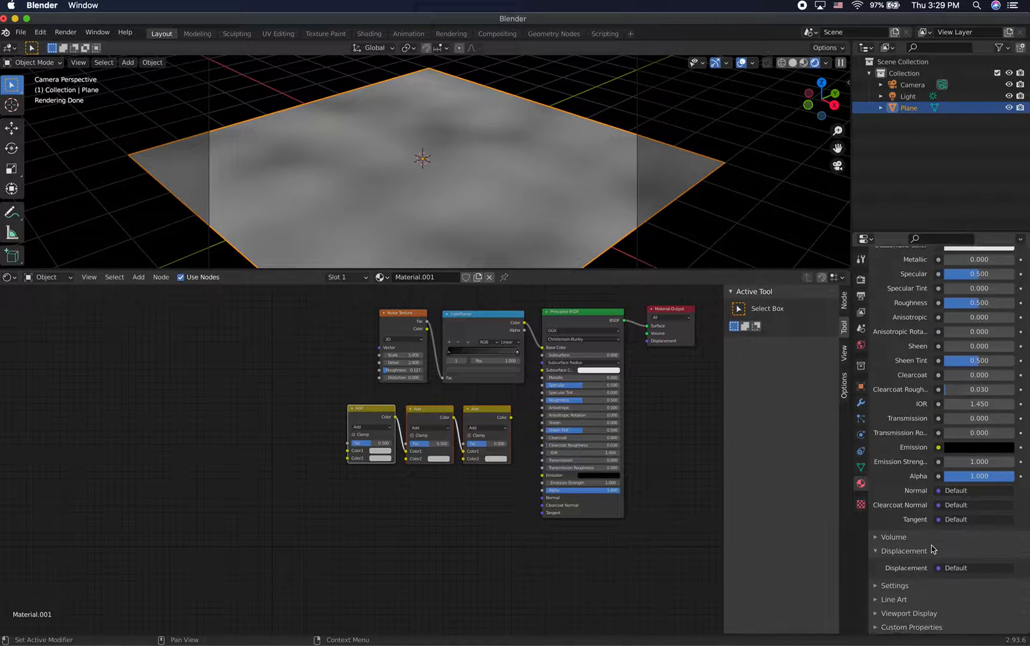
click(881, 586)
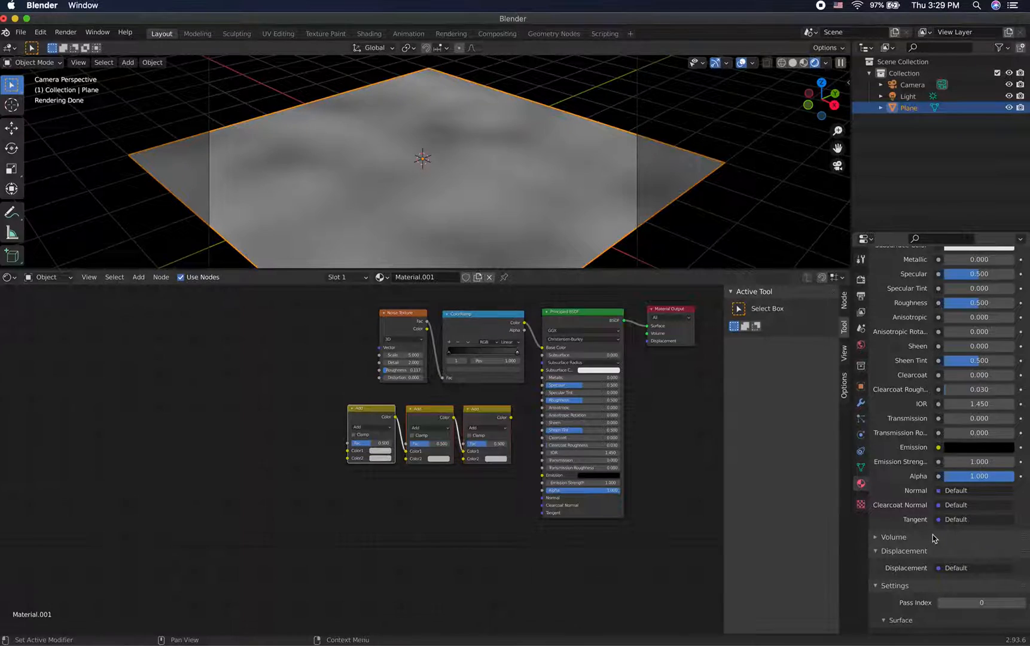
Set the material's surface Displacement method to Displacement Only.
key(ctrl+Left)
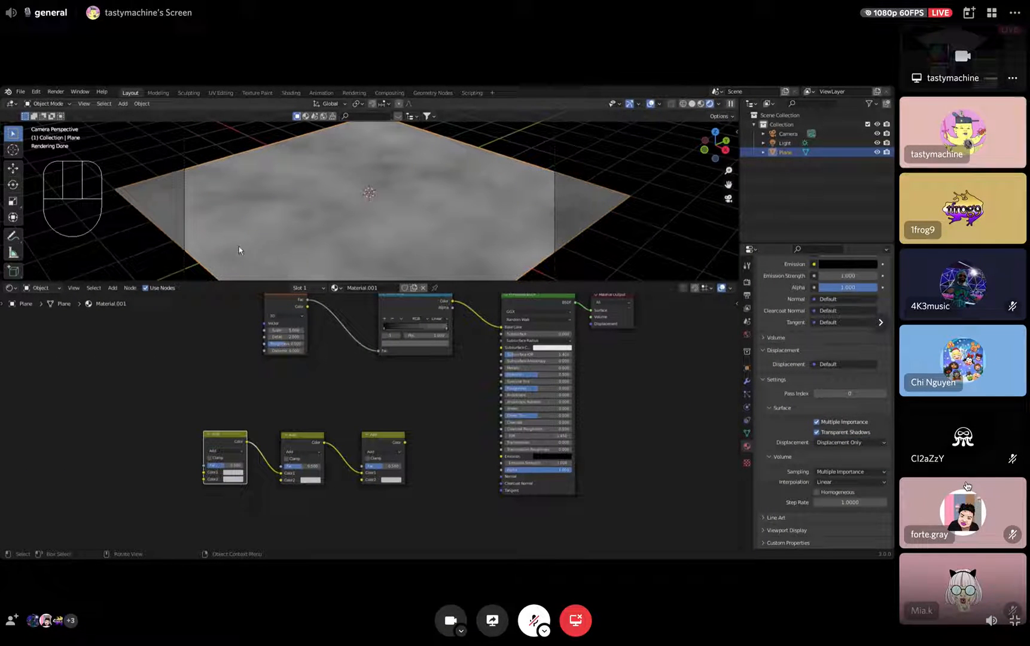
key(ctrl+Right)
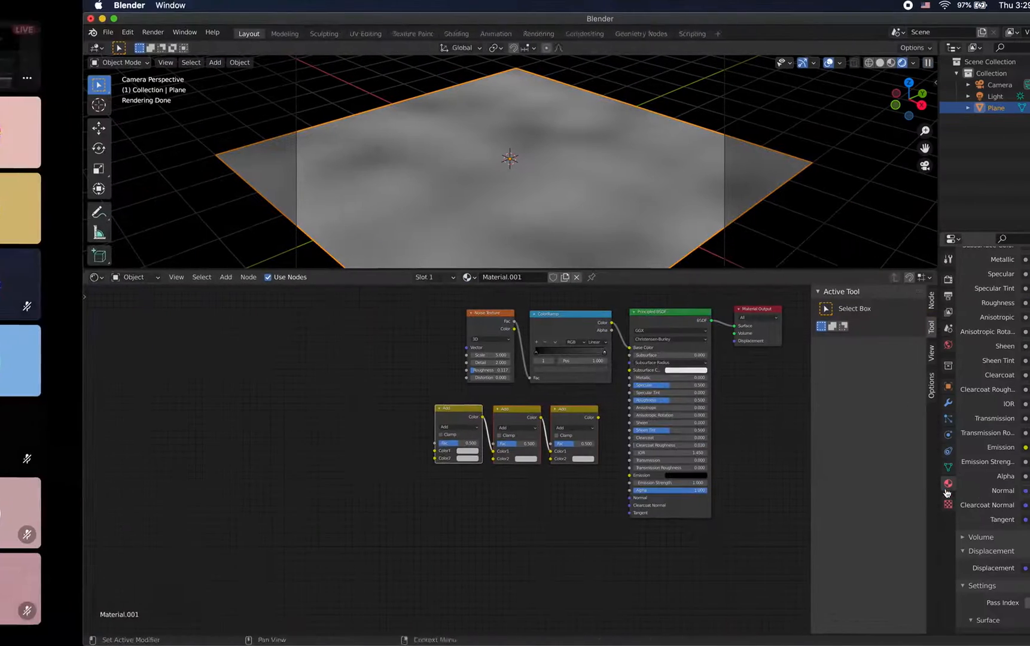
scroll(947, 492, down, 5)
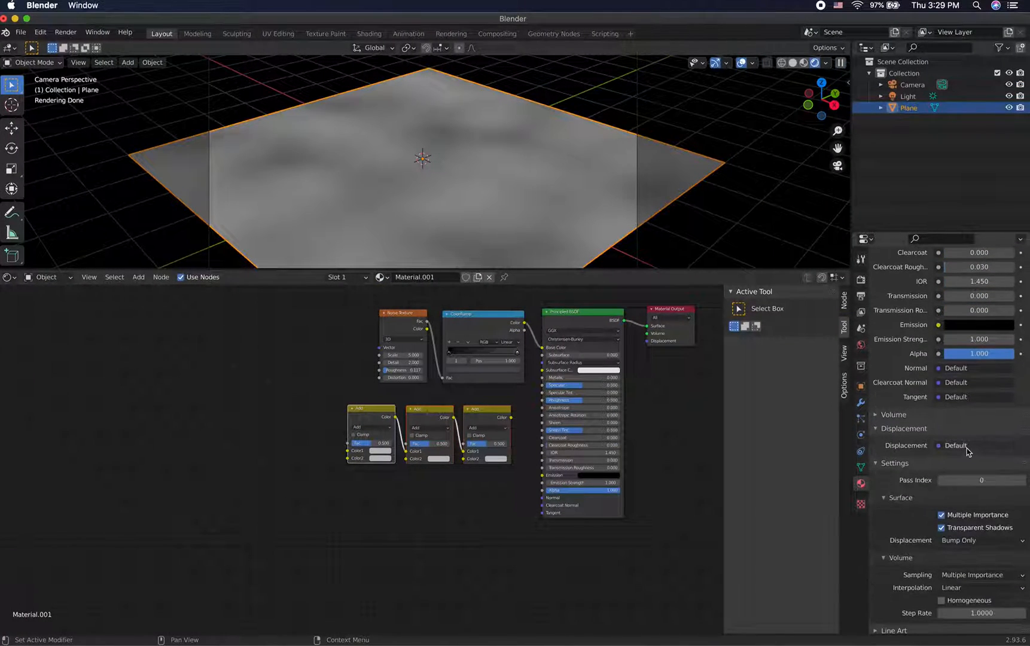
click(967, 446)
scroll(905, 500, down, 2)
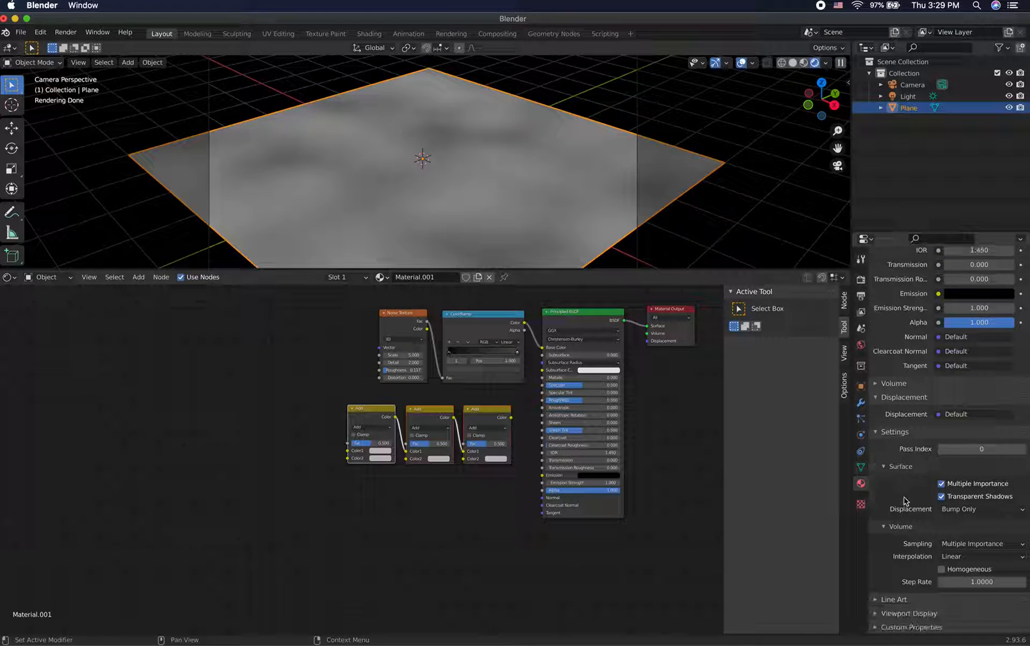
click(970, 509)
click(973, 534)
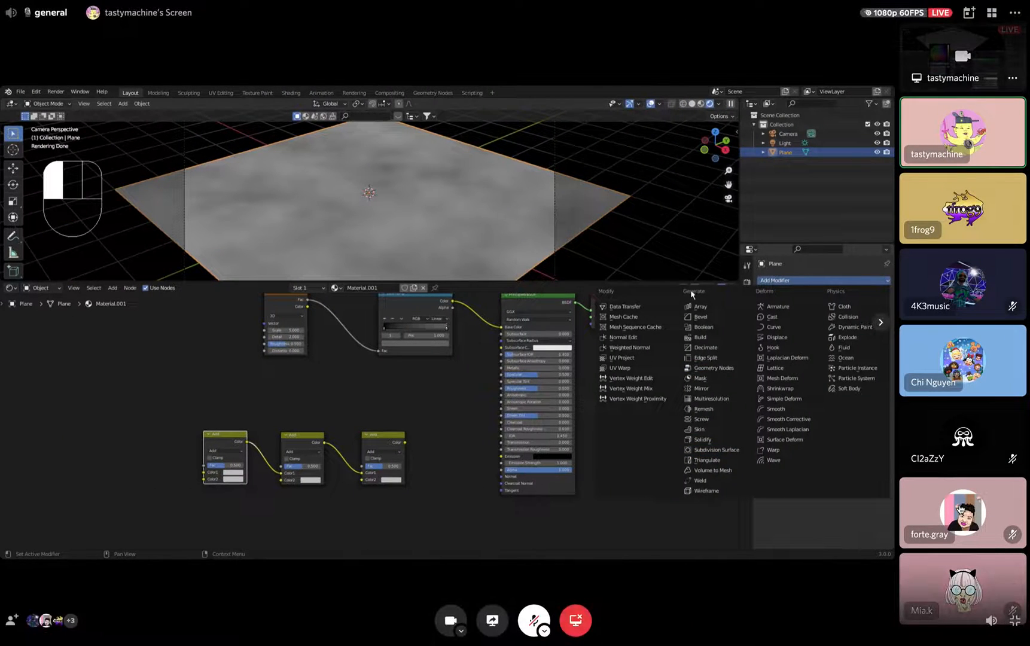
Add a Subdivision Surface modifier to the plane and set its subdivision type to Simple.
click(724, 453)
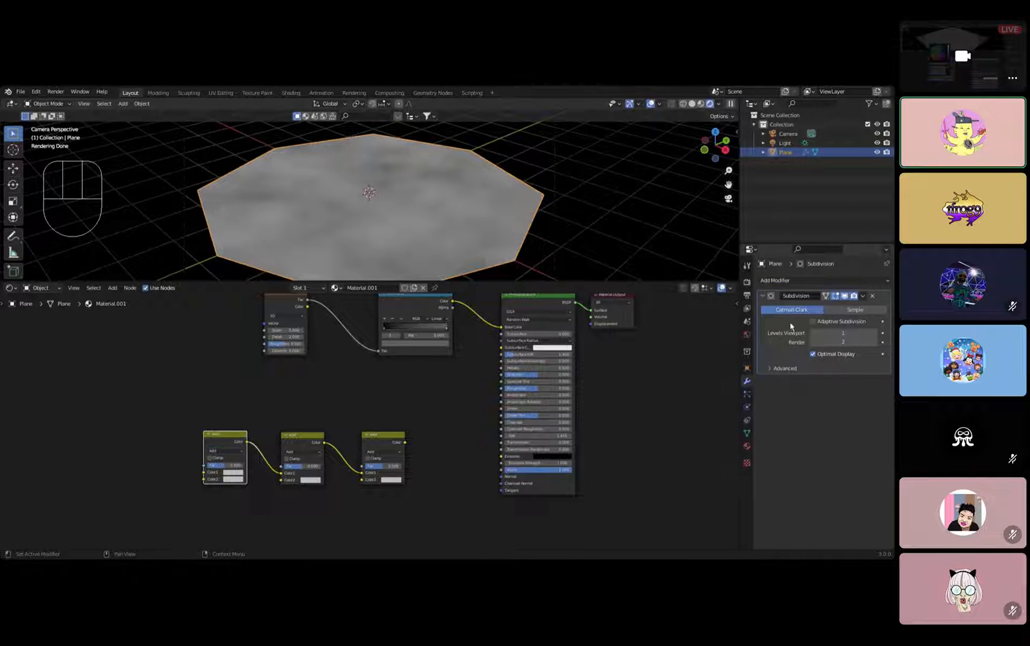
click(845, 313)
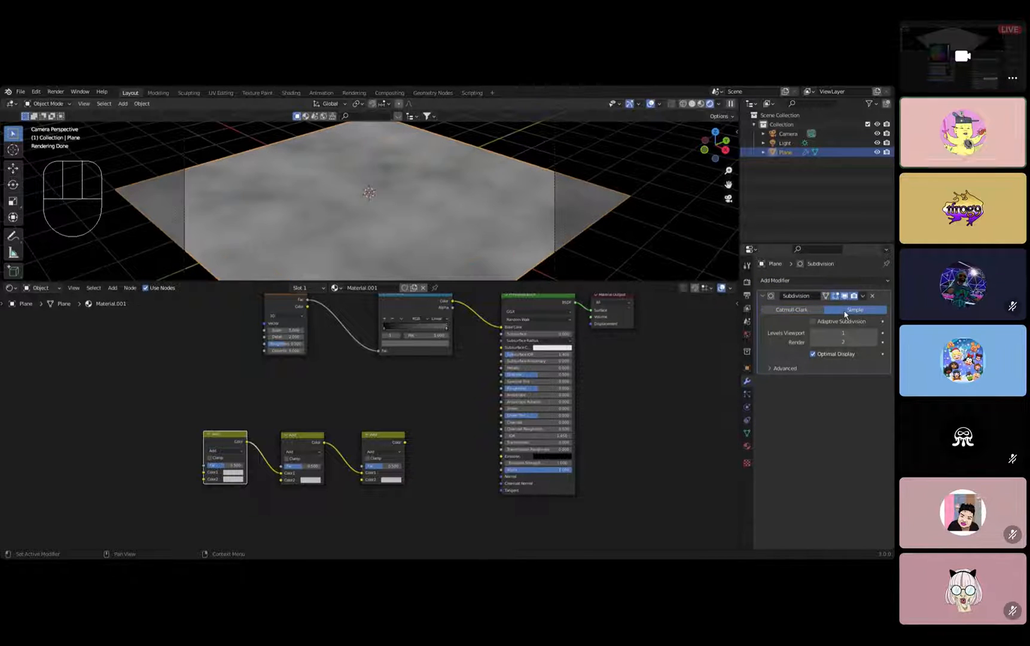
Enable Adaptive Subdivision on the plane's Subdivision Surface modifier in the shared scene.
click(813, 322)
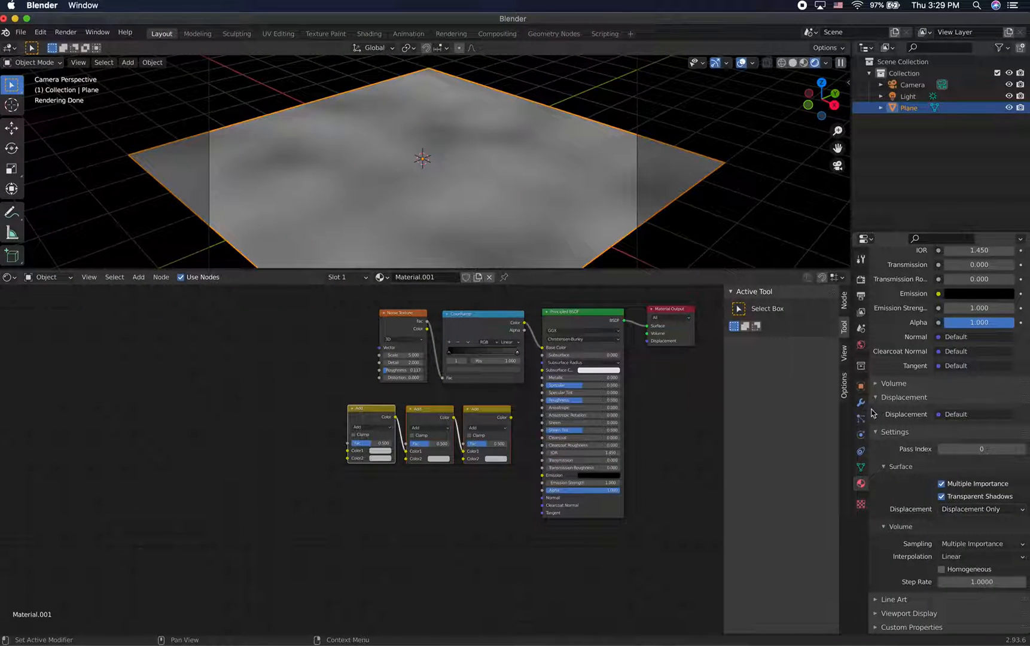
Add a Subdivision Surface modifier to the plane in the local scene and set its subdivision type to Simple.
click(861, 402)
click(911, 278)
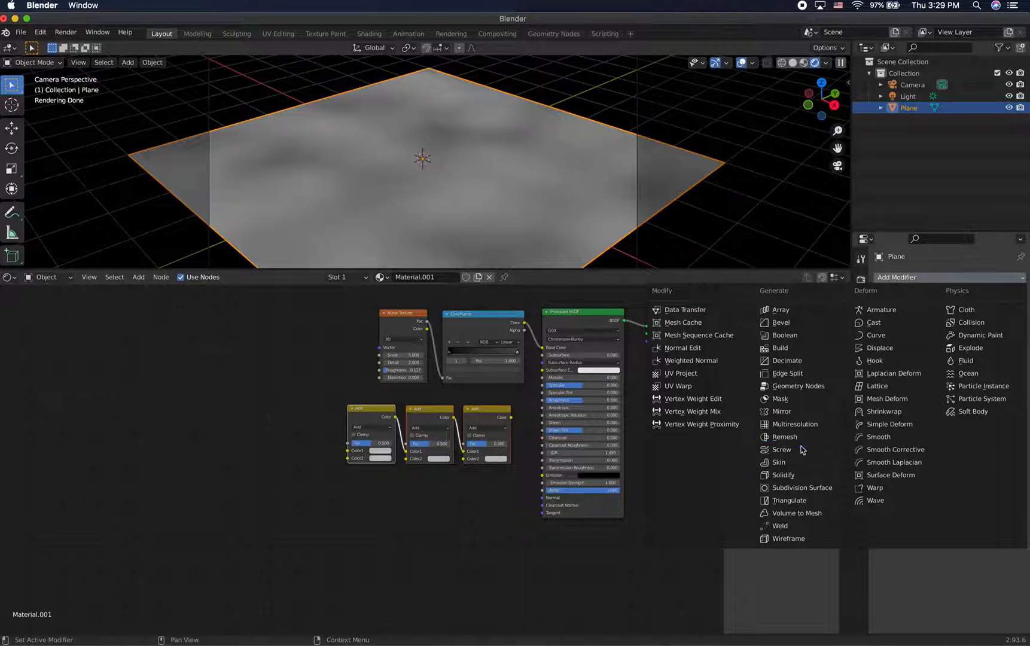
click(797, 488)
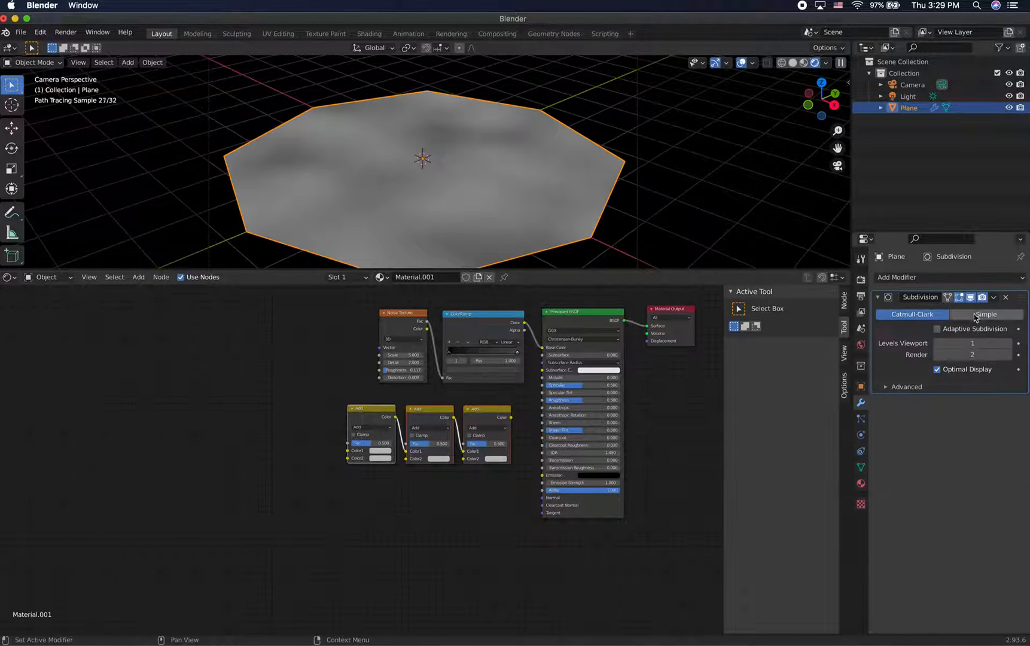
drag(972, 339, 969, 343)
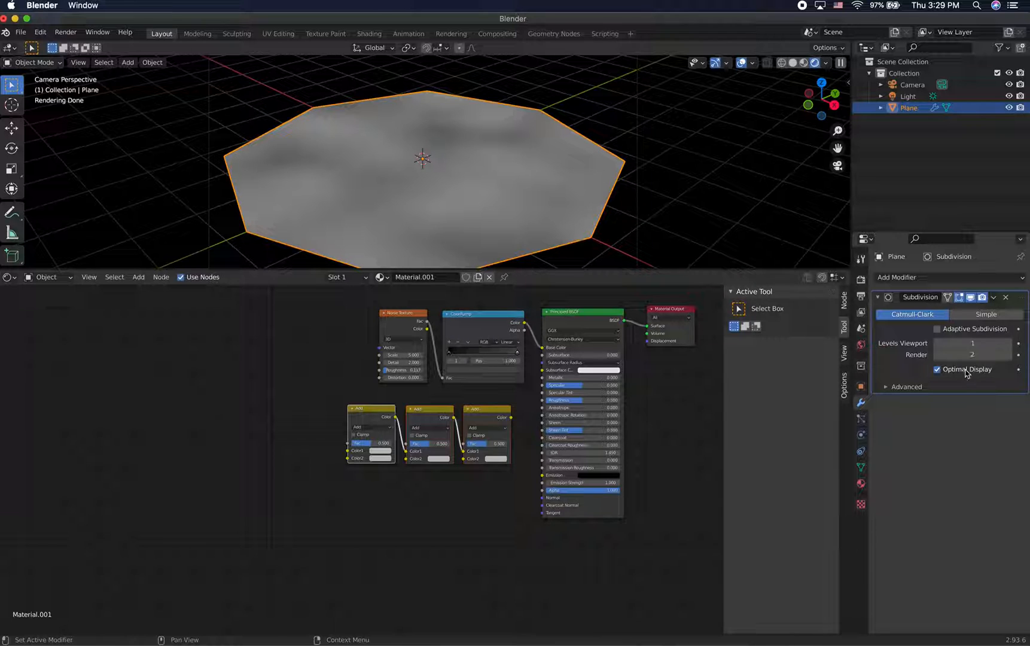
click(979, 315)
Check the modifier settings in the shared scene and enable Adaptive Subdivision on the local plane's Subdivision Surface modifier.
key(ctrl+Left)
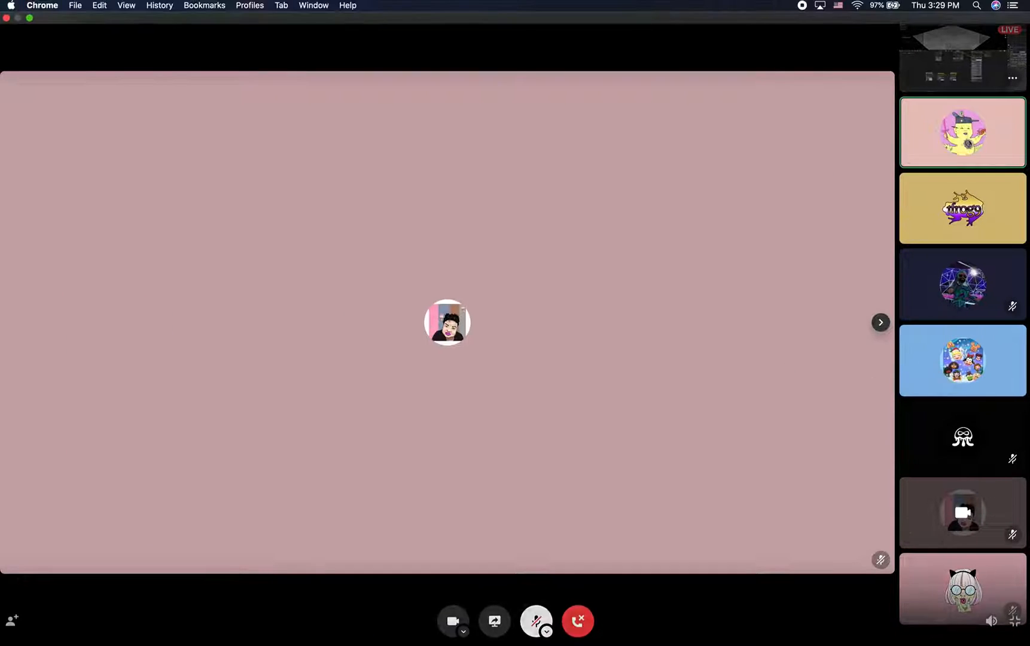
click(962, 64)
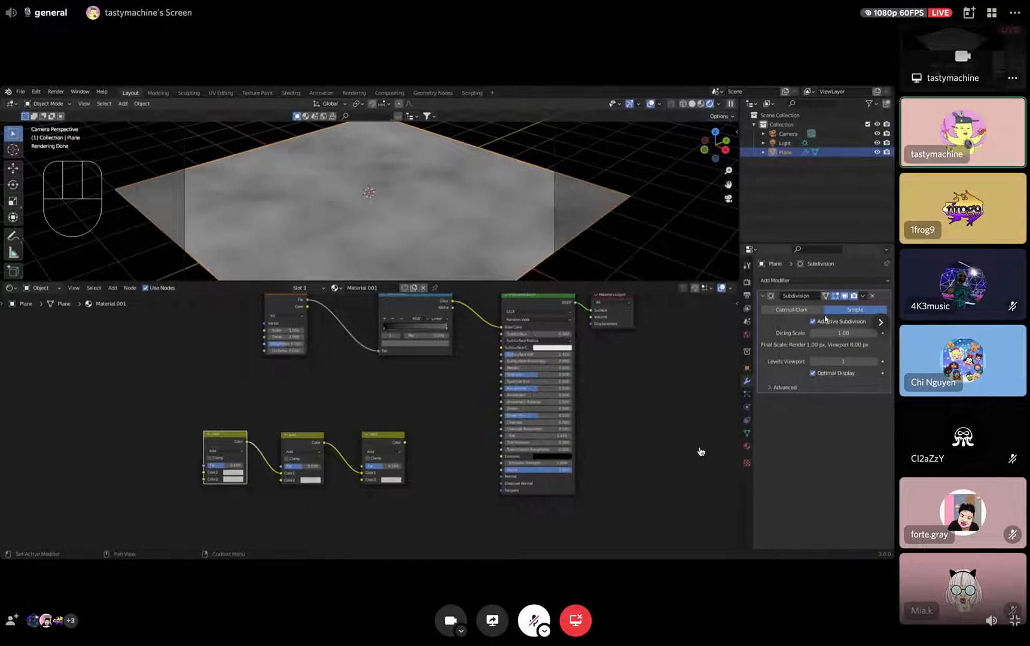
key(ctrl+Right)
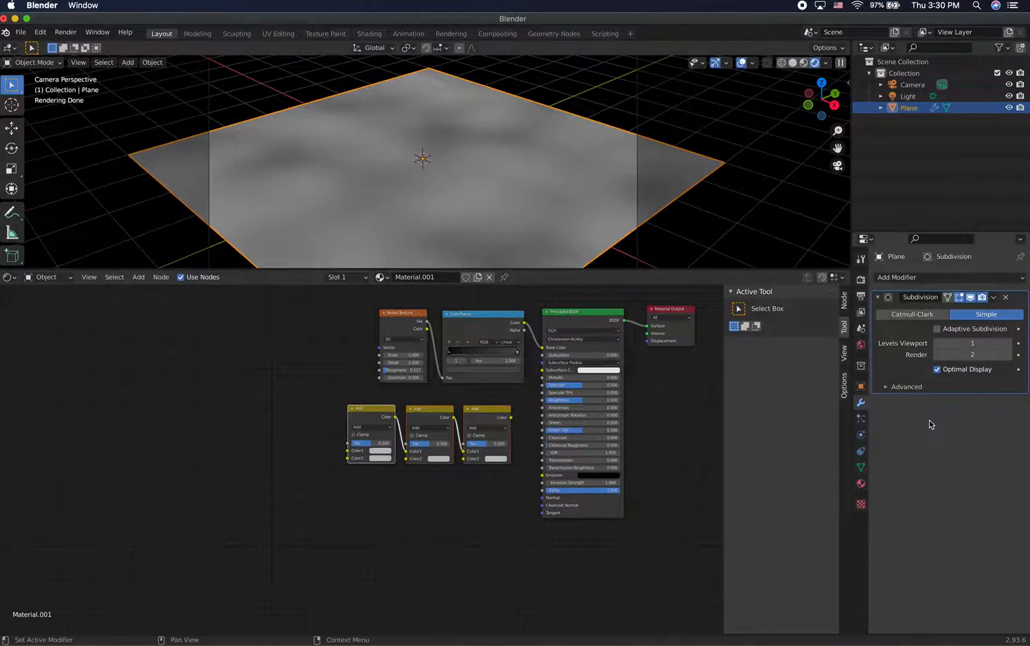
key(ctrl+Left)
key(ctrl+Right)
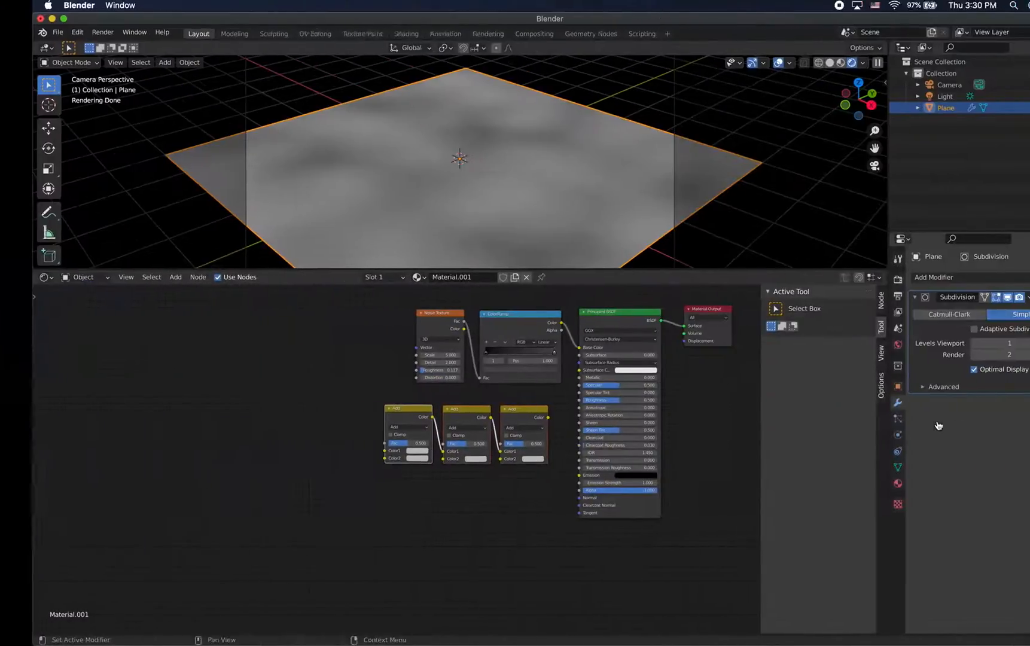
click(938, 329)
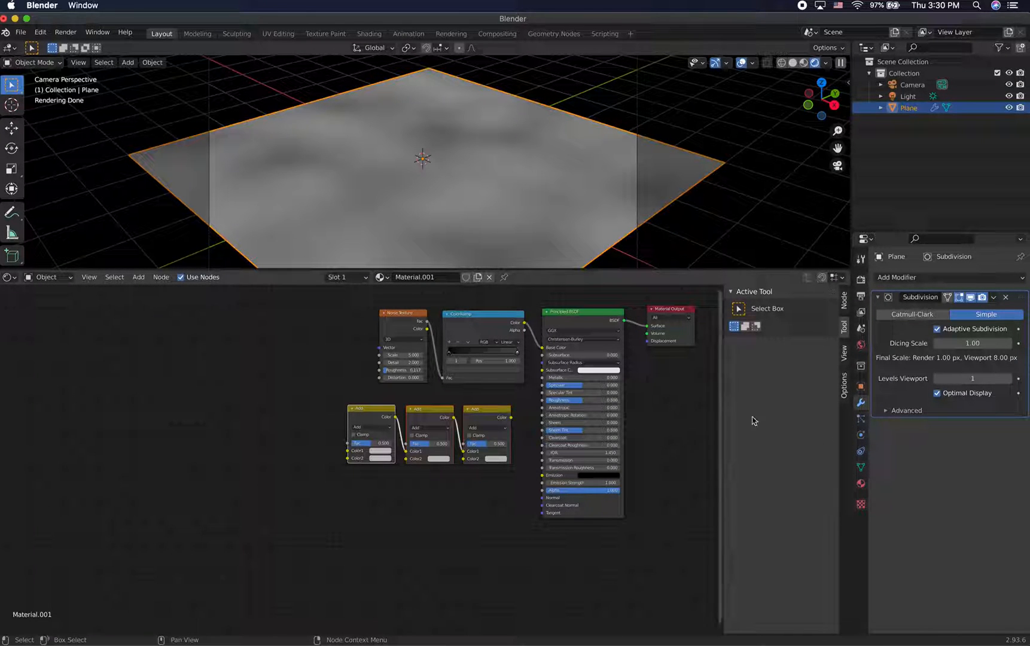
Show the local plane's material properties and add a Bump node to its material.
click(861, 483)
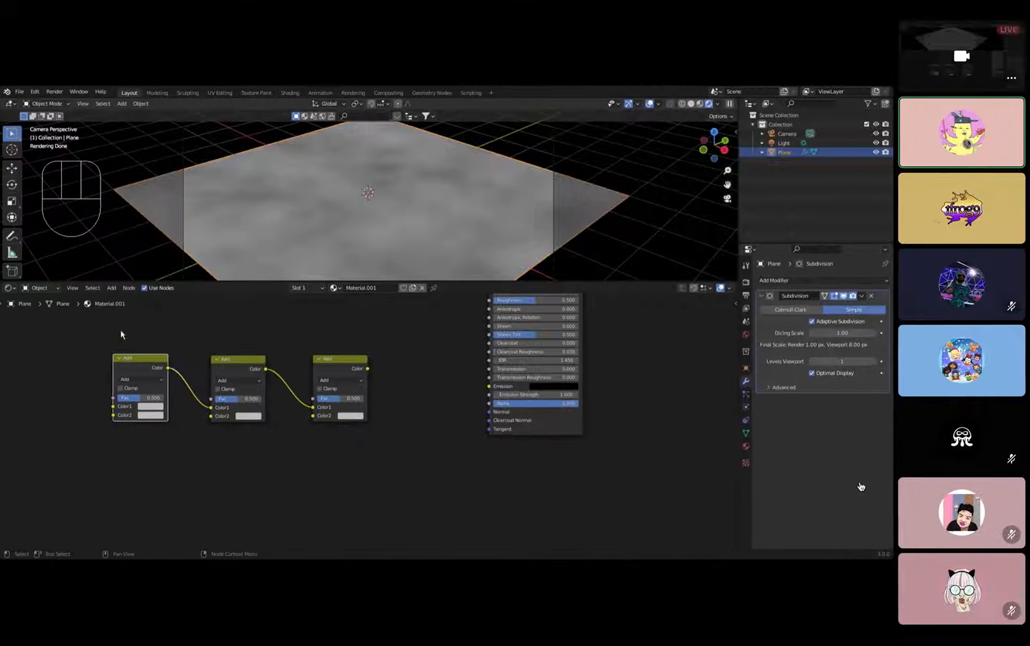
middle_drag(298, 402, 318, 401)
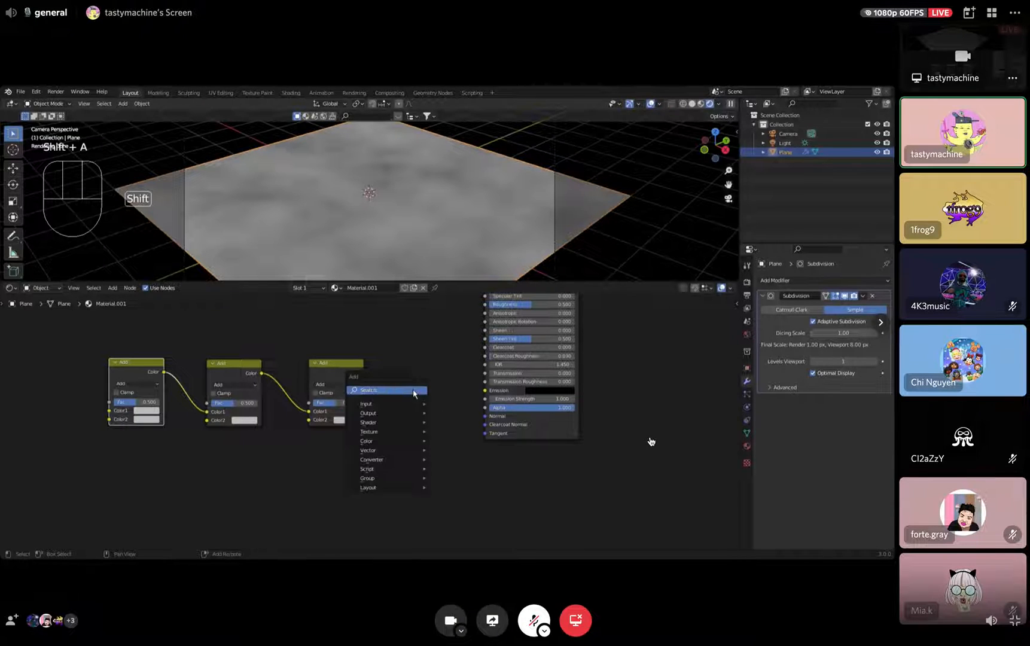
key(shift+a)
text(bu)
key(ctrl+Right)
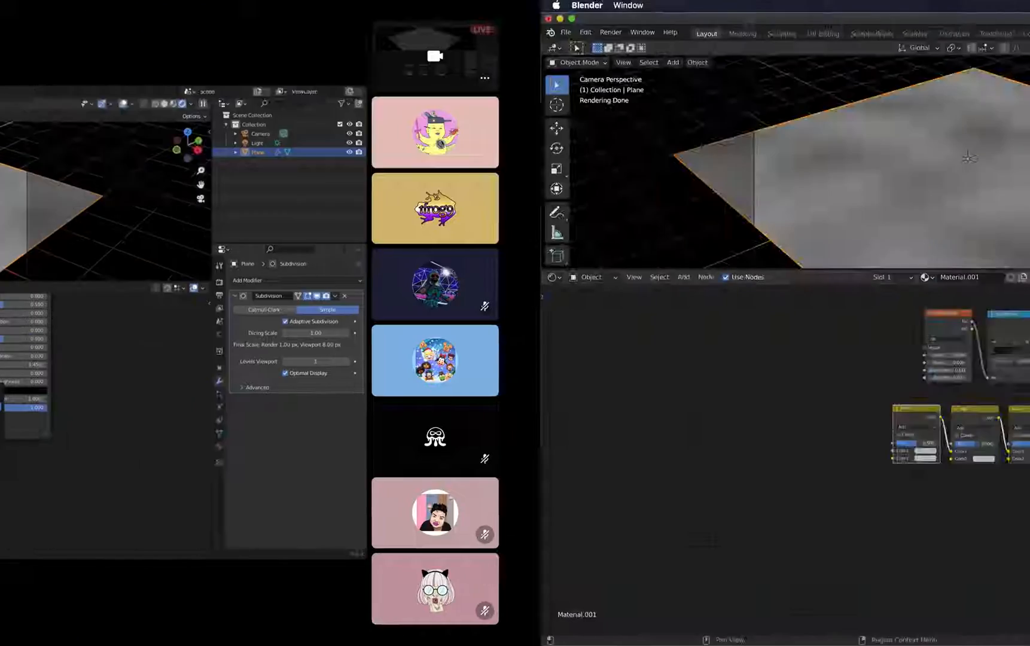
key(shift+a)
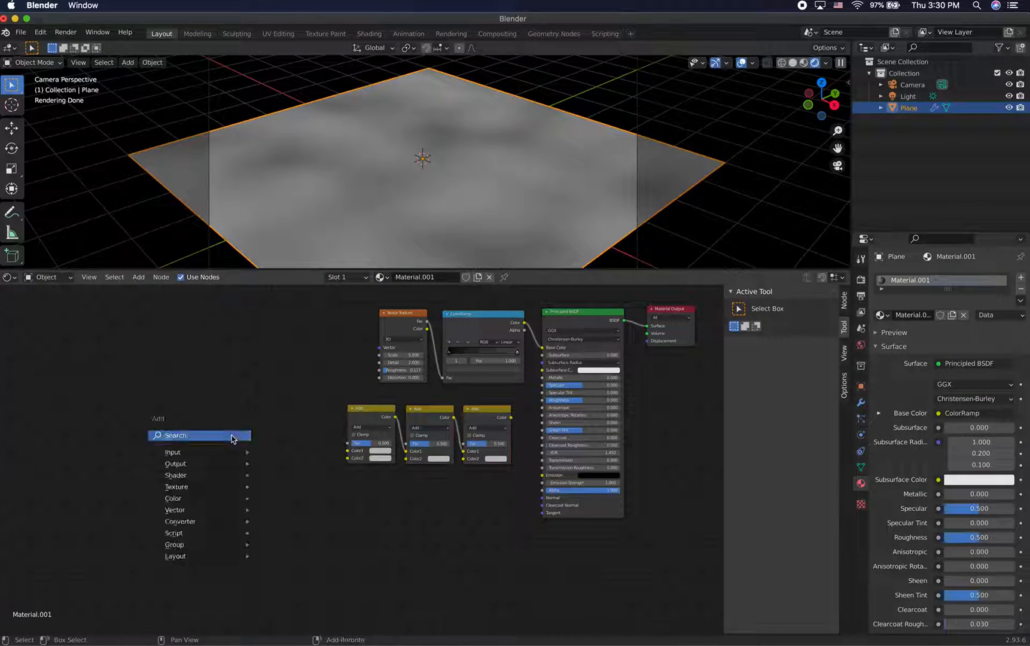
text(bump)
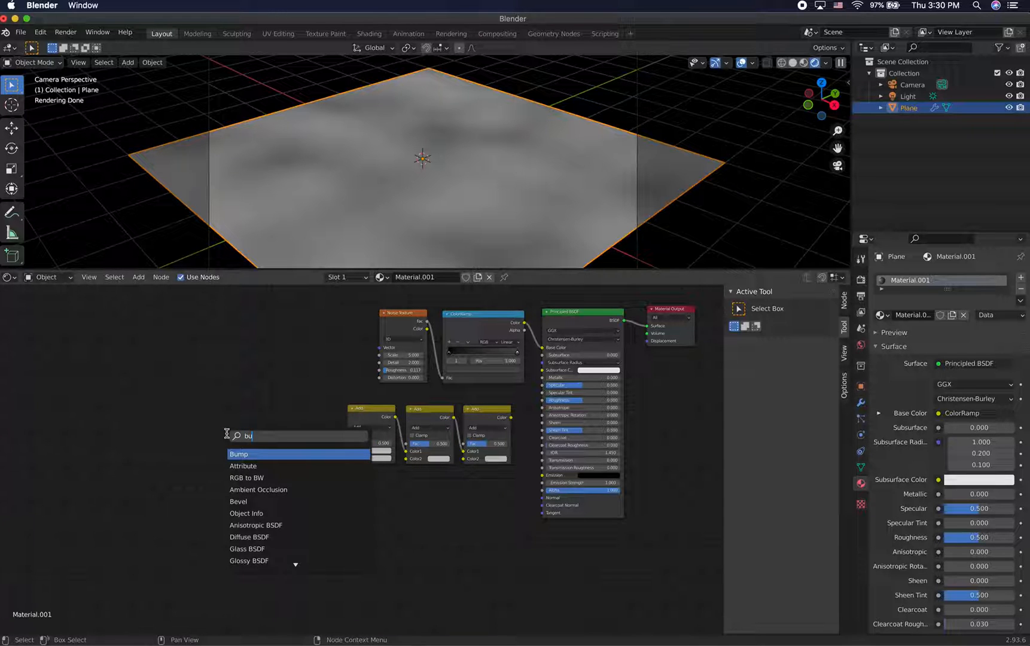
click(259, 453)
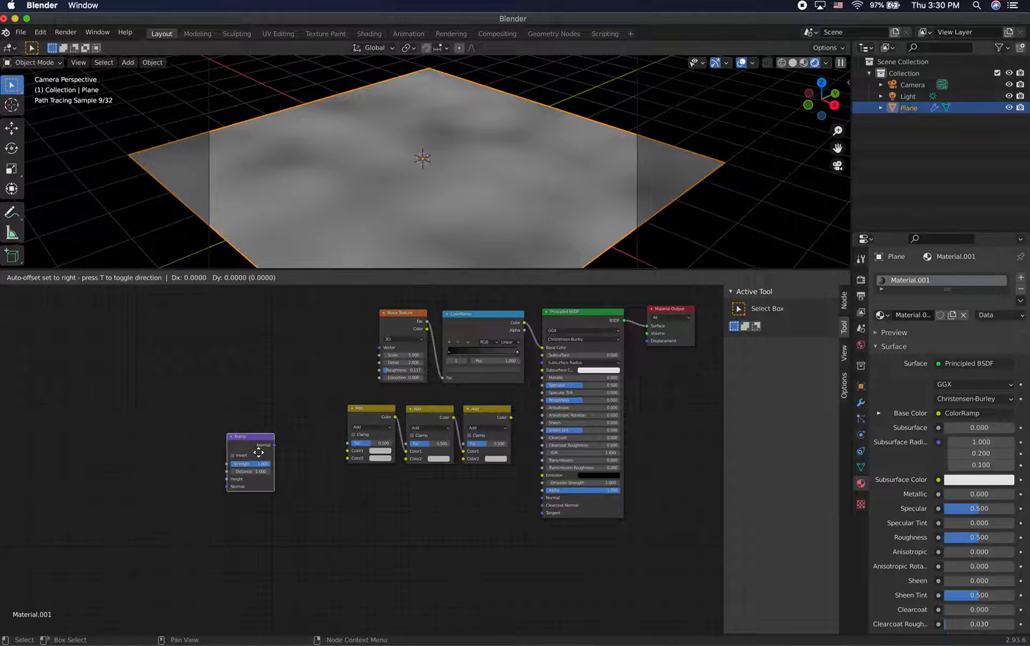
Place the Bump node beneath the last Add node and connect its Normal output to the Principled BSDF's Normal input.
key(ctrl+Left)
key(ctrl+Right)
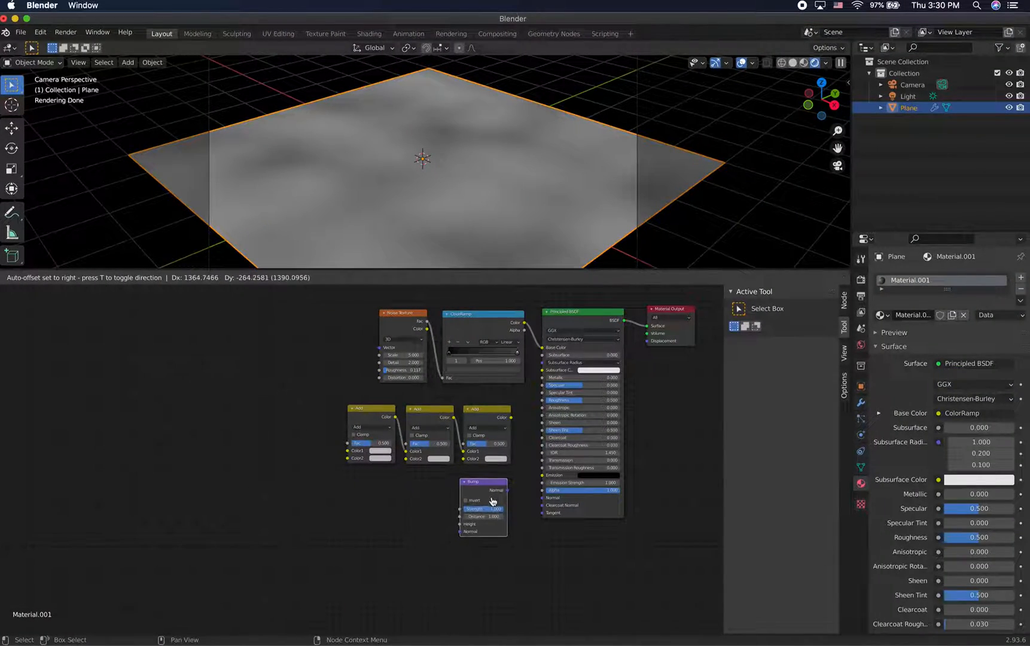
click(501, 495)
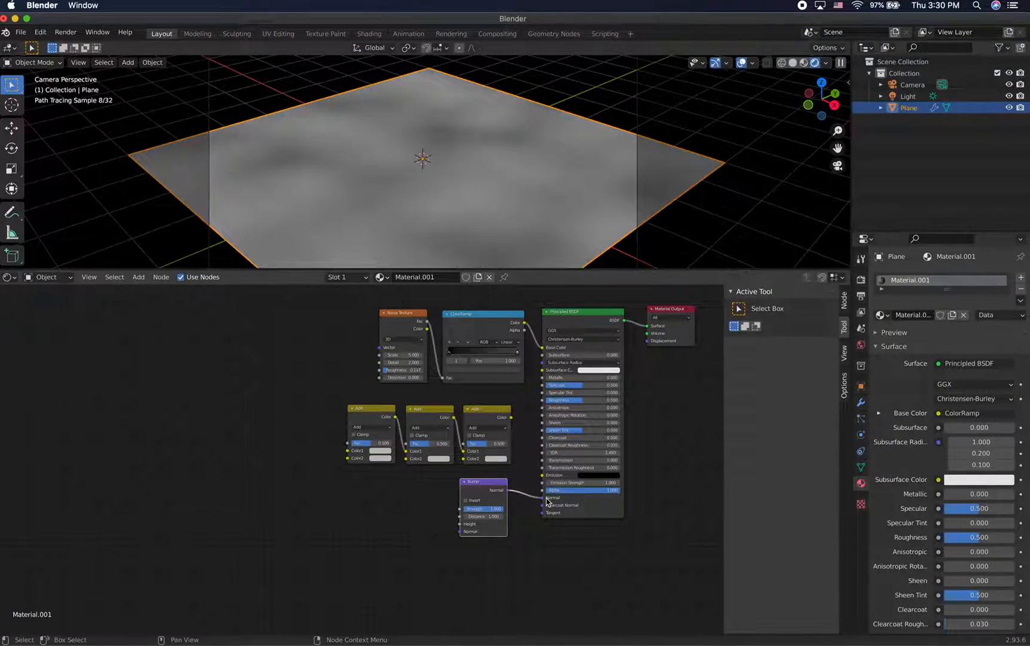
Move the three Add nodes beside the Bump node and connect the last Add's Color output to the Bump's Height input.
key(ctrl+Left)
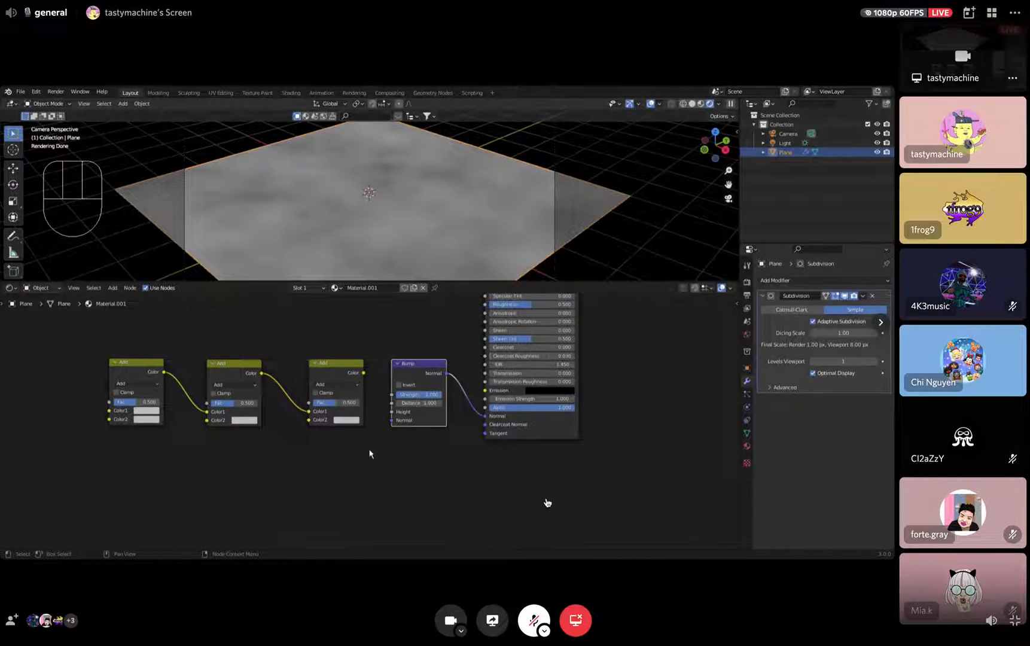
drag(363, 373, 390, 414)
key(ctrl+Right)
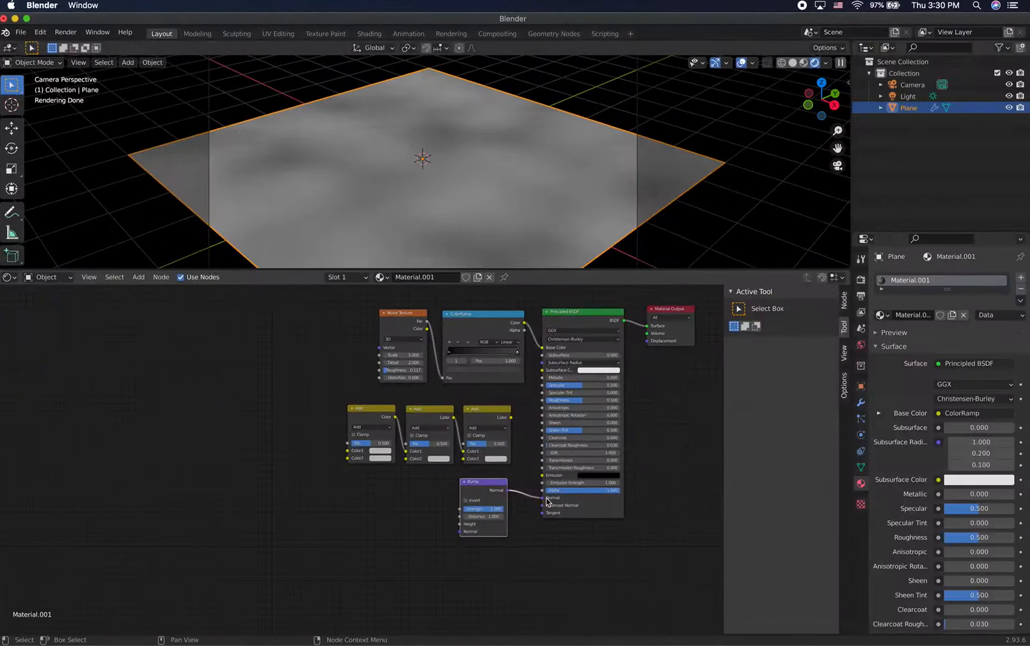
click(475, 412)
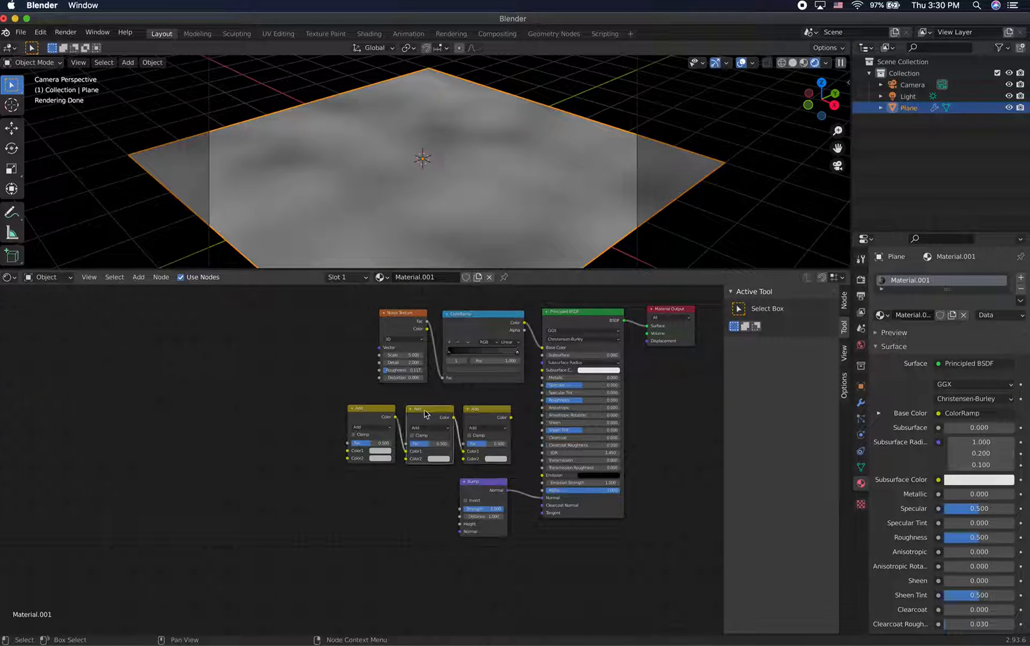
mouse_move(375, 411)
mouse_down()
mouse_move(339, 413)
mouse_move(377, 409)
mouse_up()
drag(490, 408, 423, 488)
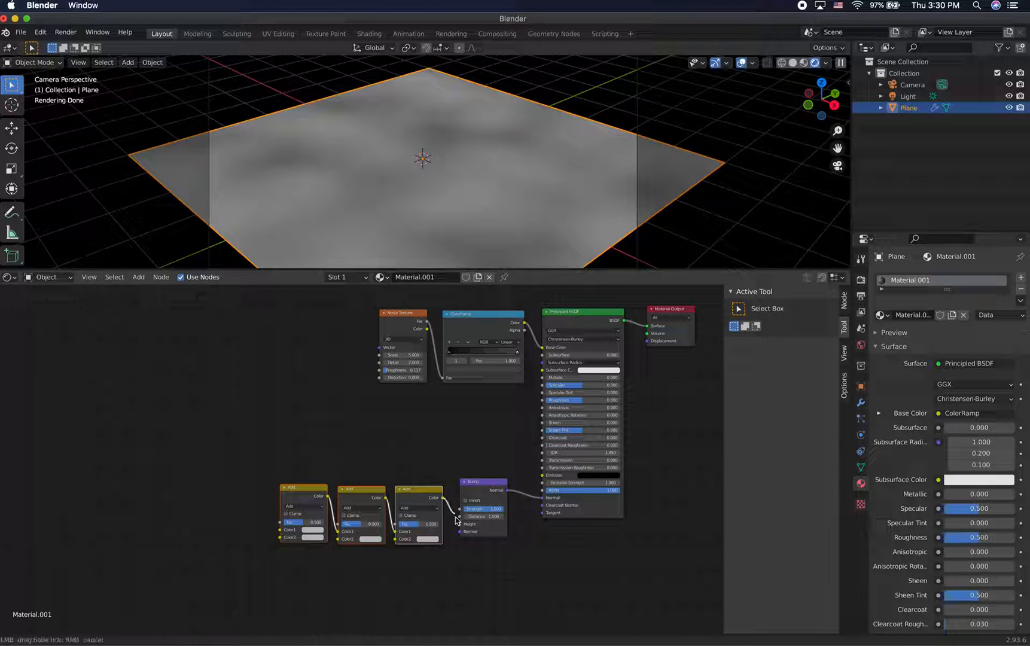
drag(458, 526, 459, 525)
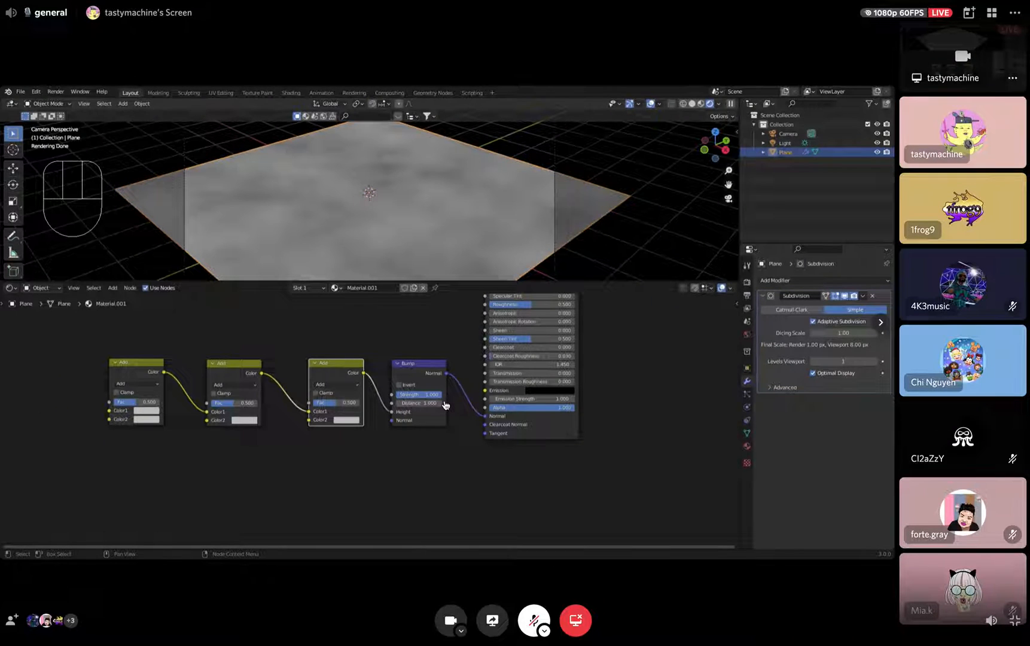
Stack the three Add nodes vertically in the shared scene, with the first above and the last below the middle one.
scroll(257, 367, down, 1)
middle_drag(226, 367, 351, 399)
scroll(474, 380, down, 1)
middle_drag(474, 381, 444, 417)
drag(267, 429, 362, 375)
drag(433, 432, 351, 486)
scroll(370, 367, down, 1)
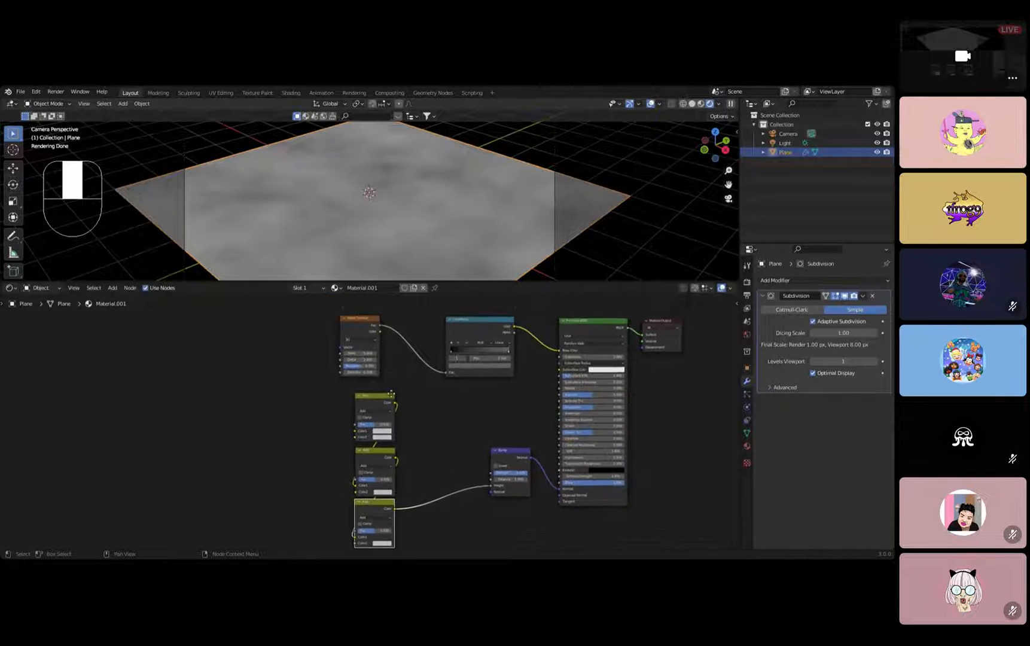
Move the Add stack farther from the Bump node and place the Noise Texture directly above the stack in the shared scene.
drag(410, 532, 305, 374)
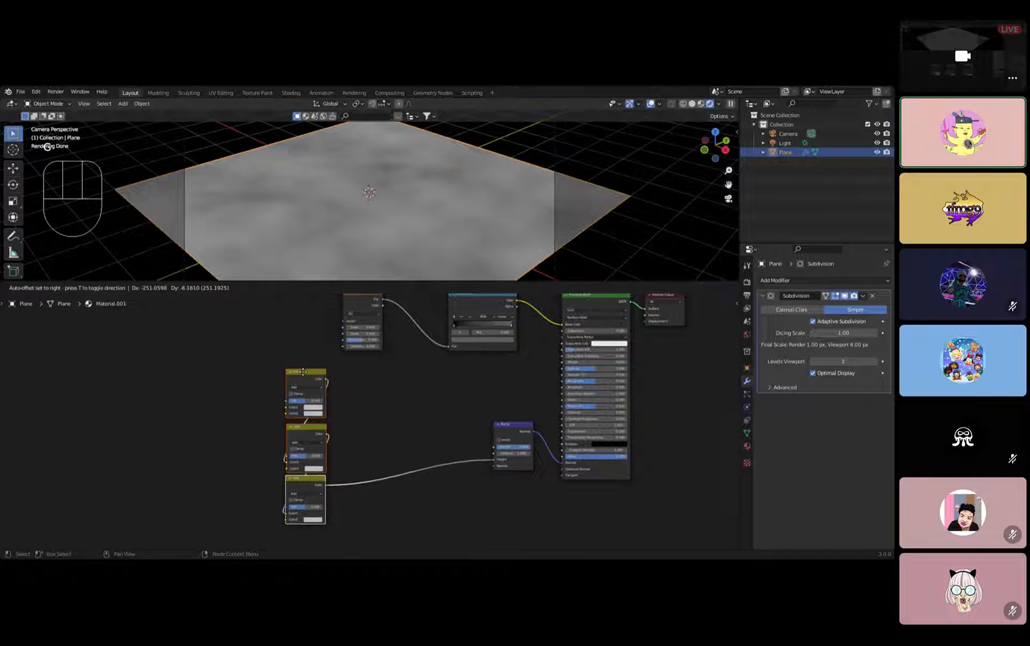
middle_drag(407, 392, 420, 418)
drag(374, 332, 316, 325)
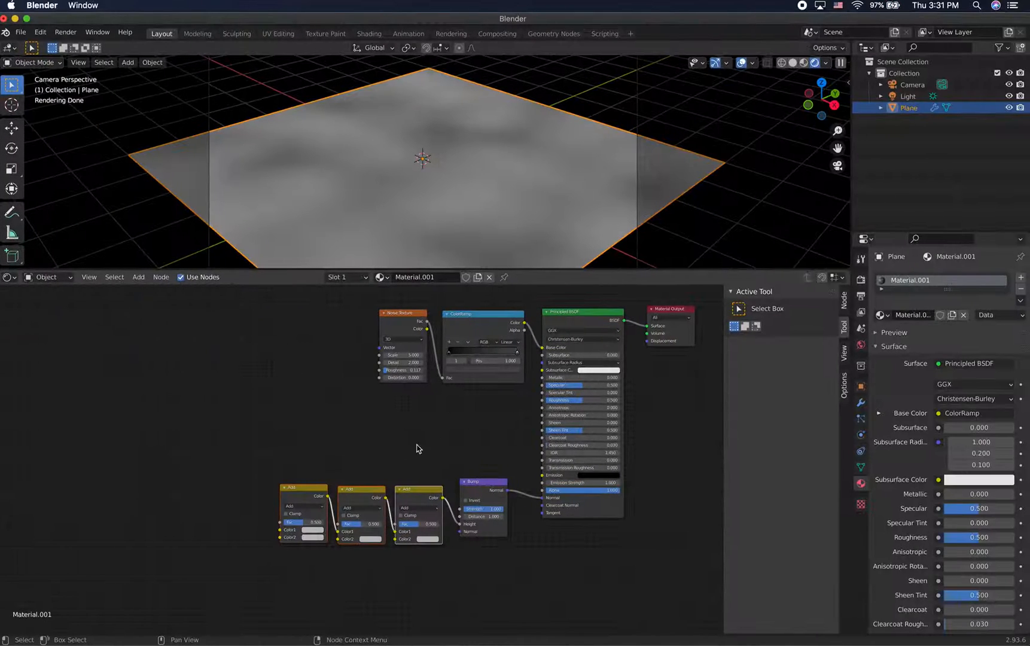
Stack the local scene's three Add nodes vertically, with the first above and the last below the middle one.
drag(321, 489, 373, 427)
drag(417, 490, 360, 550)
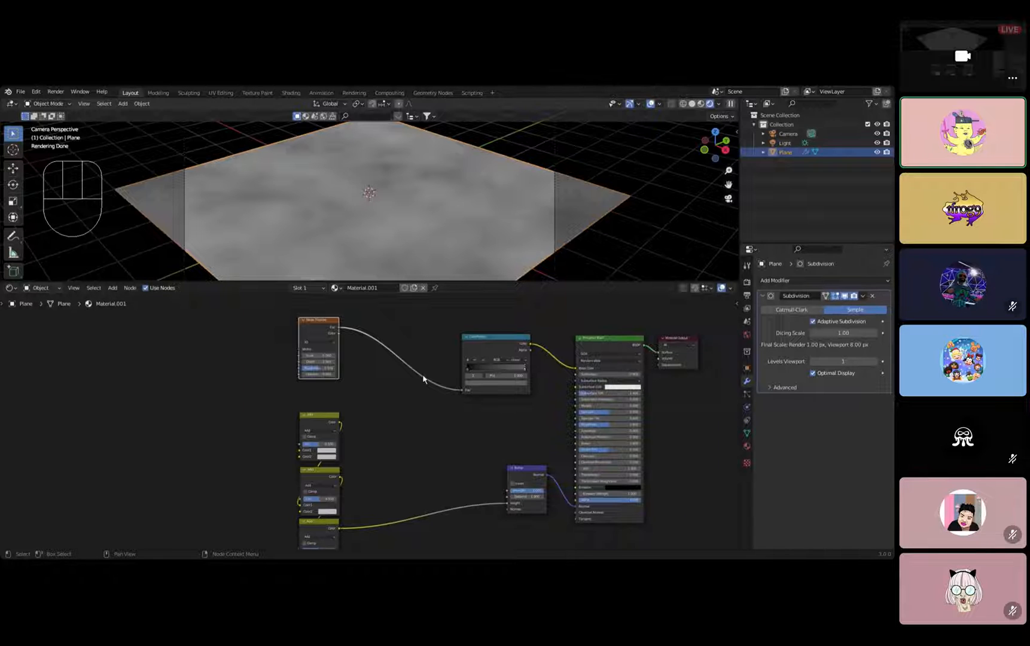
Shift the last Add node in the shared scene slightly lower to widen its gap to the middle one.
scroll(333, 435, up, 3)
middle_drag(333, 432, 337, 325)
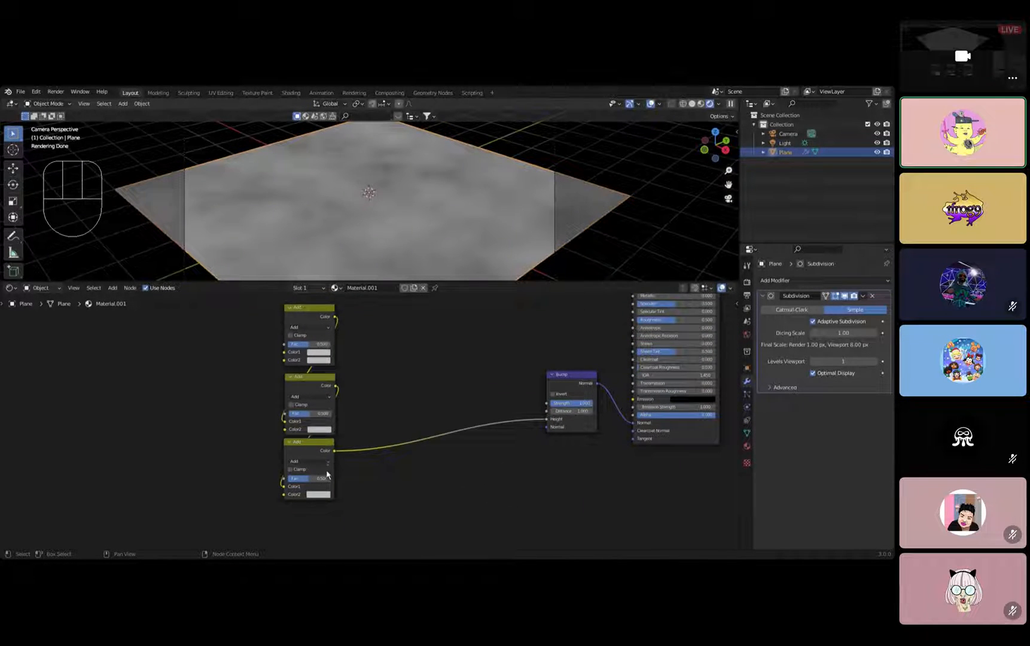
drag(314, 450, 315, 449)
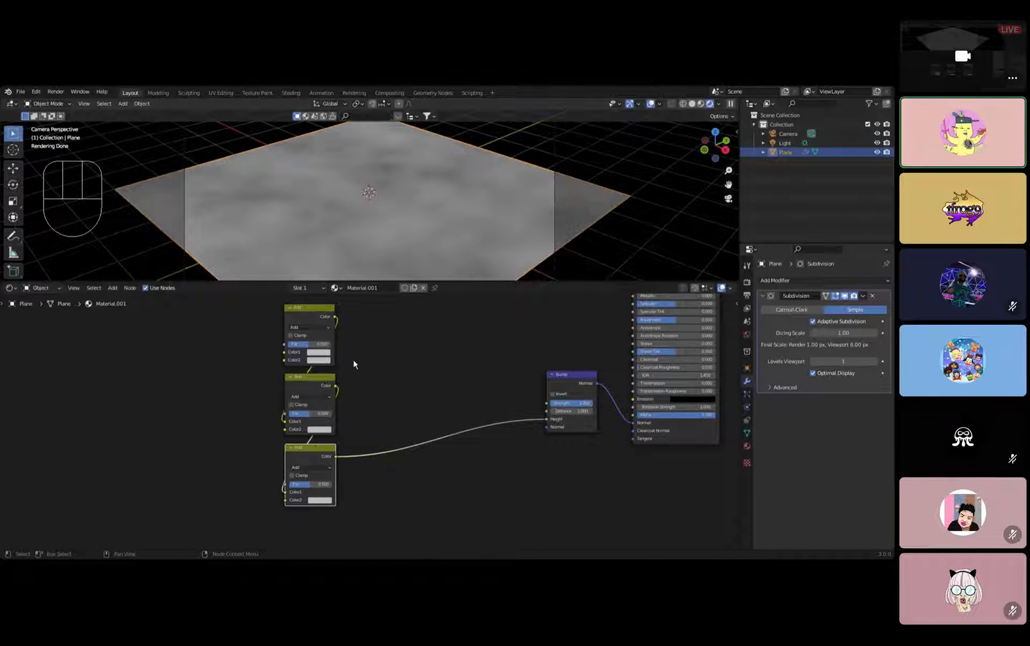
Examine the stacked Add nodes and their sockets in relation to the Noise Texture, ColorRamp and Bump nodes.
scroll(356, 359, up, 1)
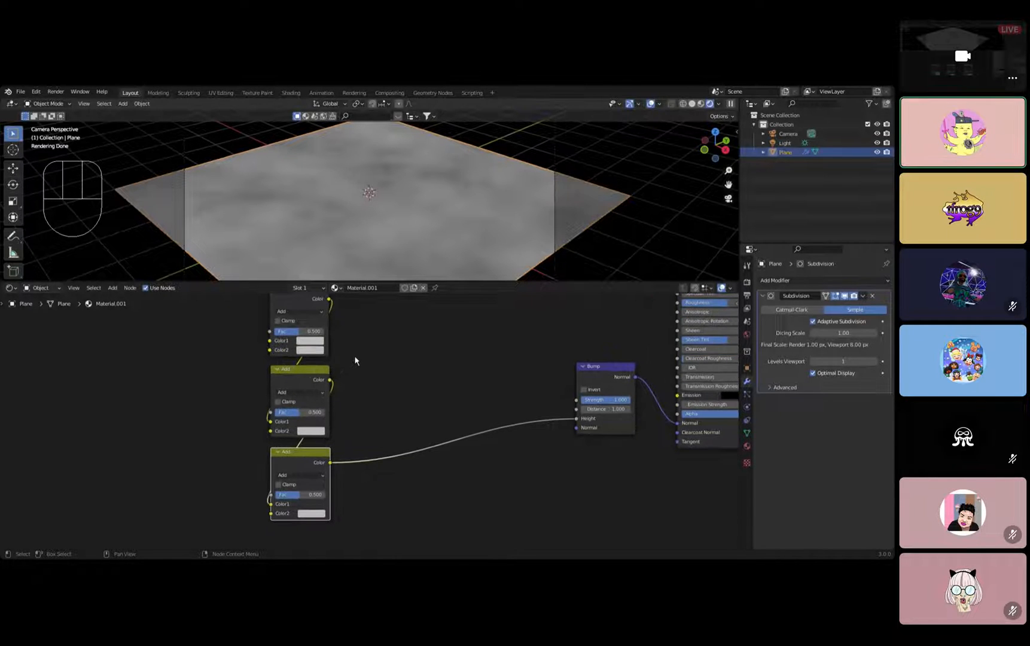
middle_drag(333, 365, 361, 411)
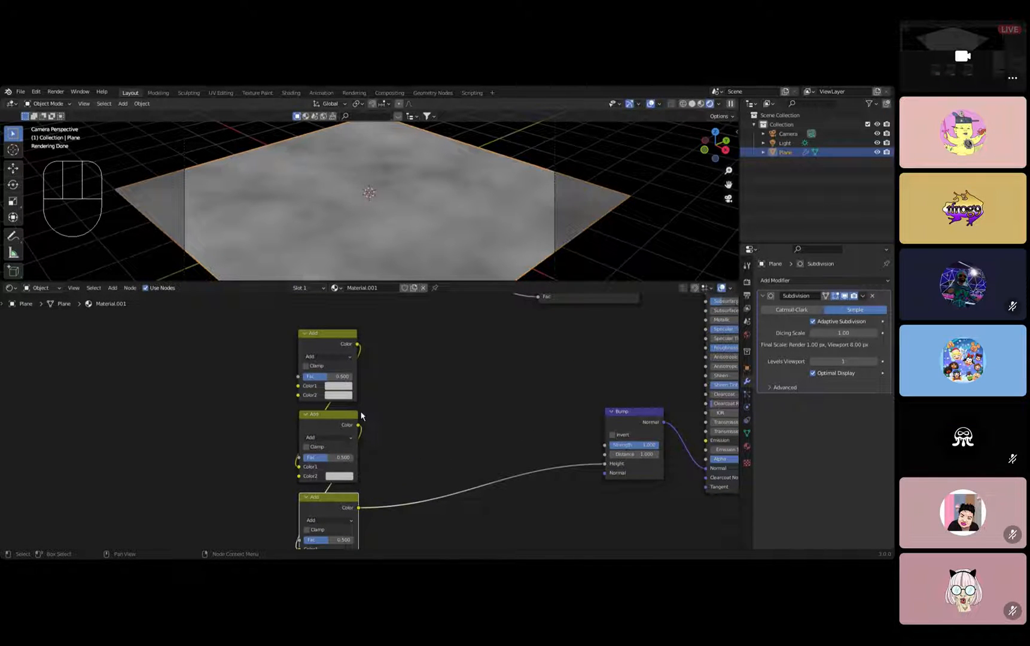
scroll(384, 420, down, 1)
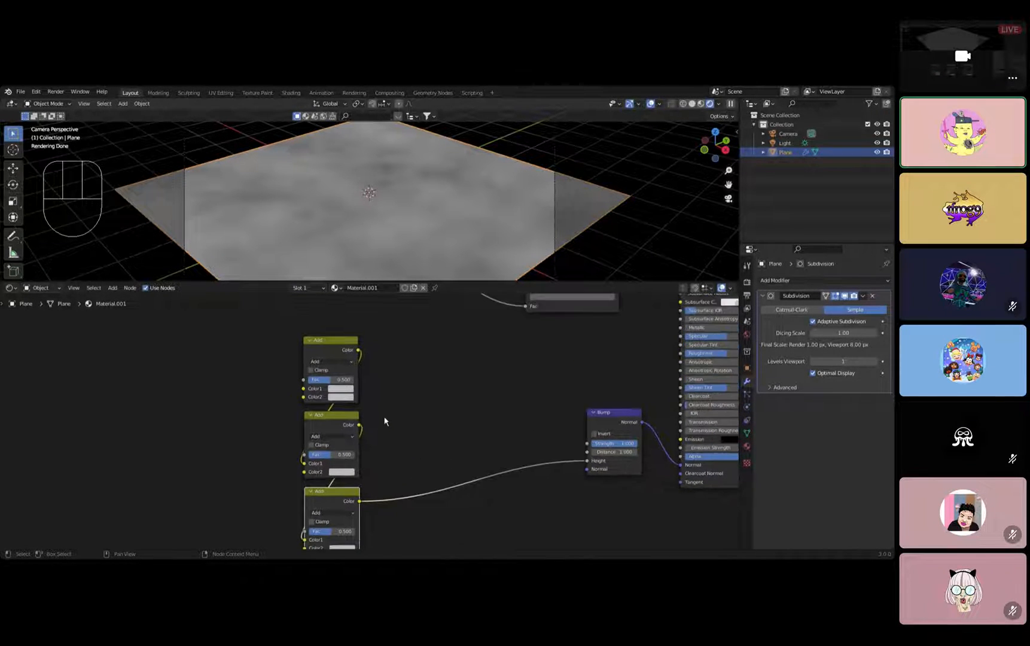
scroll(388, 447, down, 1)
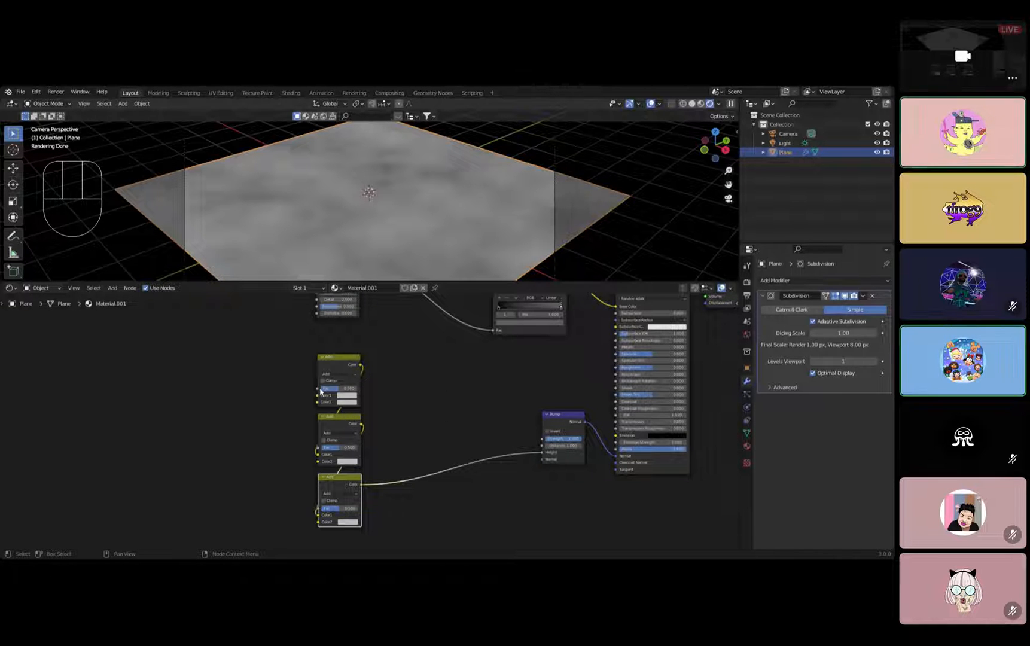
scroll(377, 367, up, 2)
middle_drag(377, 368, 359, 423)
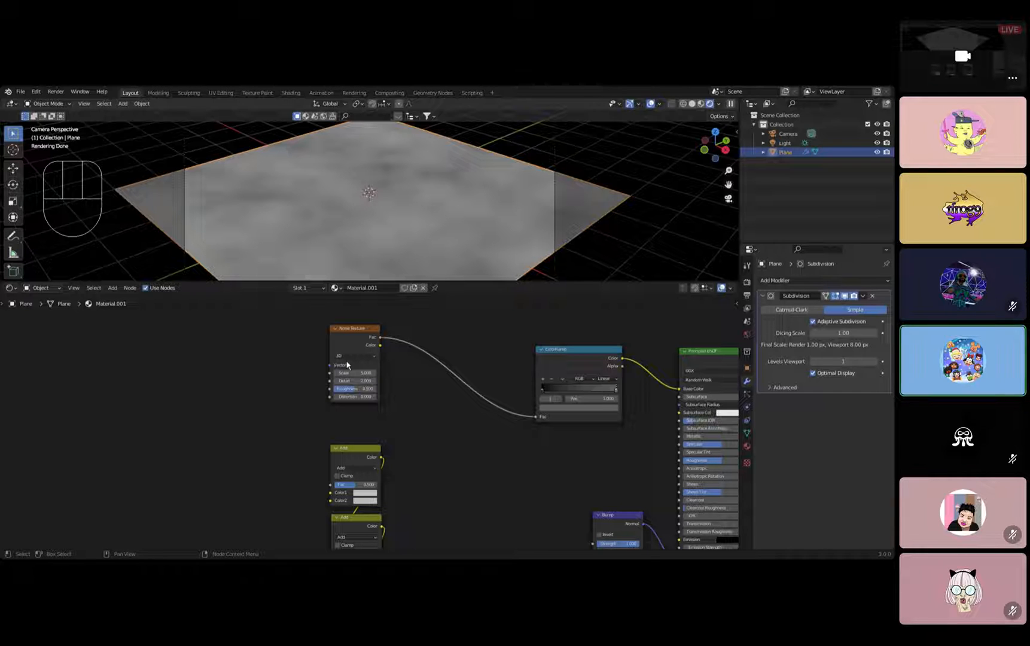
scroll(356, 445, down, 4)
middle_drag(342, 454, 349, 376)
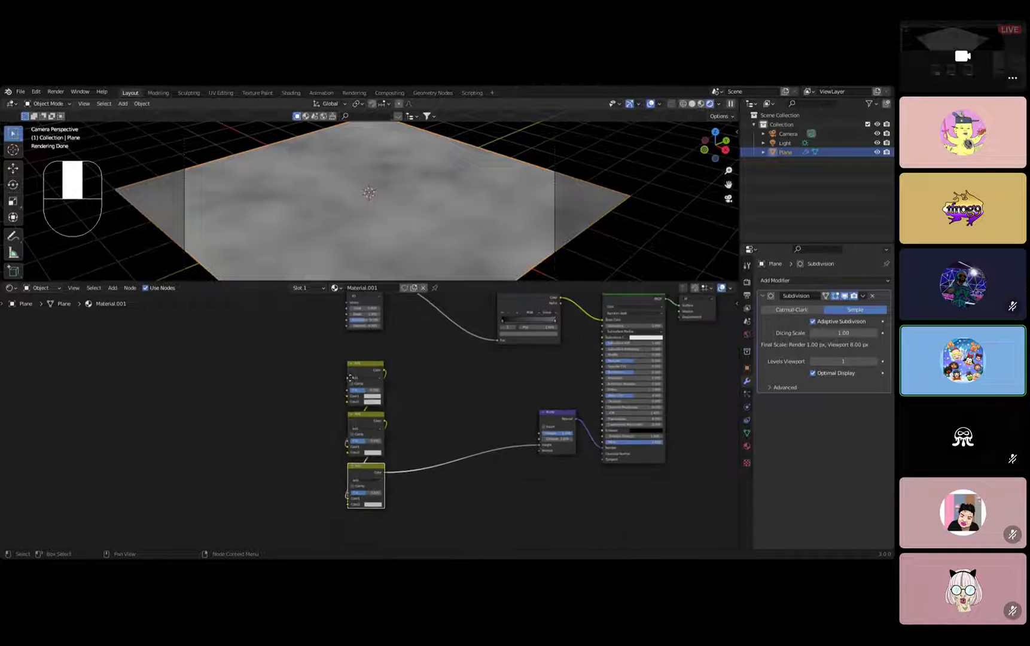
scroll(366, 387, up, 4)
scroll(367, 385, up, 1)
click(362, 411)
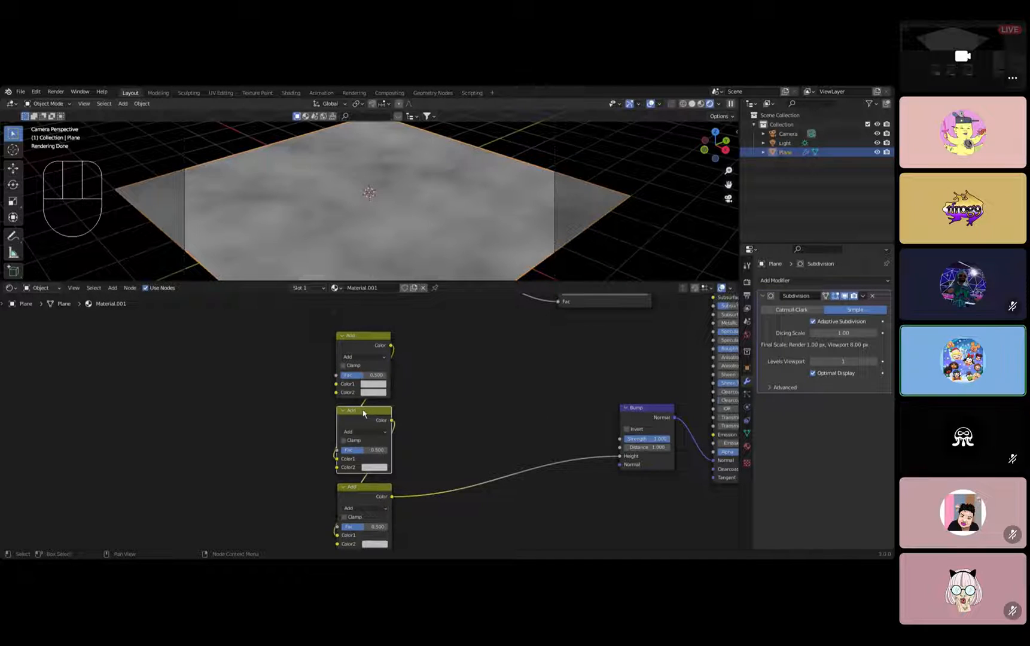
click(380, 337)
click(365, 419)
click(384, 493)
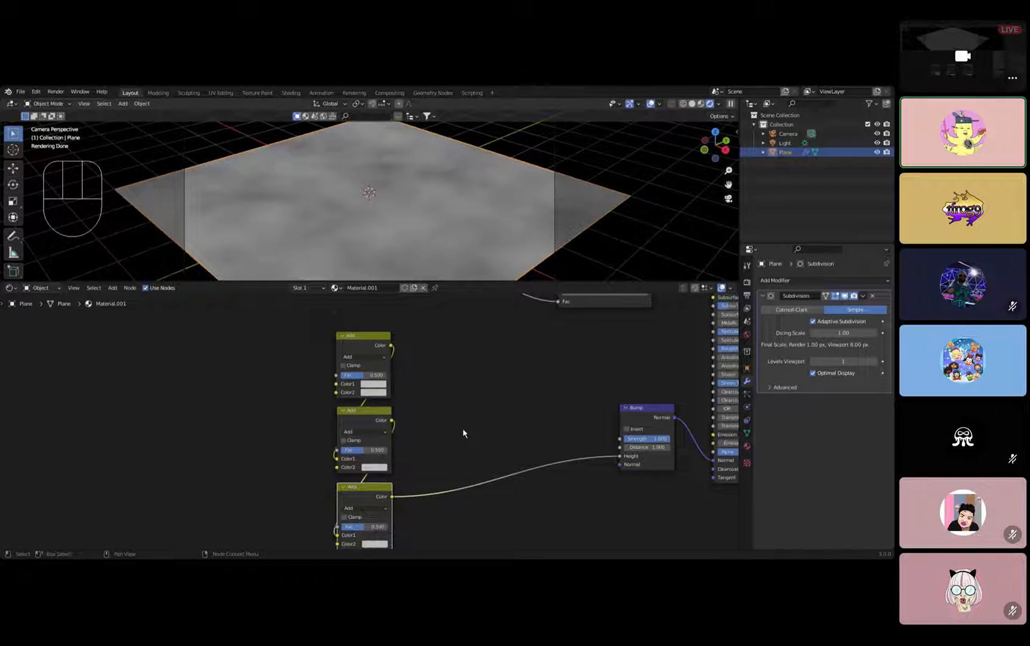
Add a second ColorRamp node beside the first Add node in the shared scene.
scroll(463, 427, down, 1)
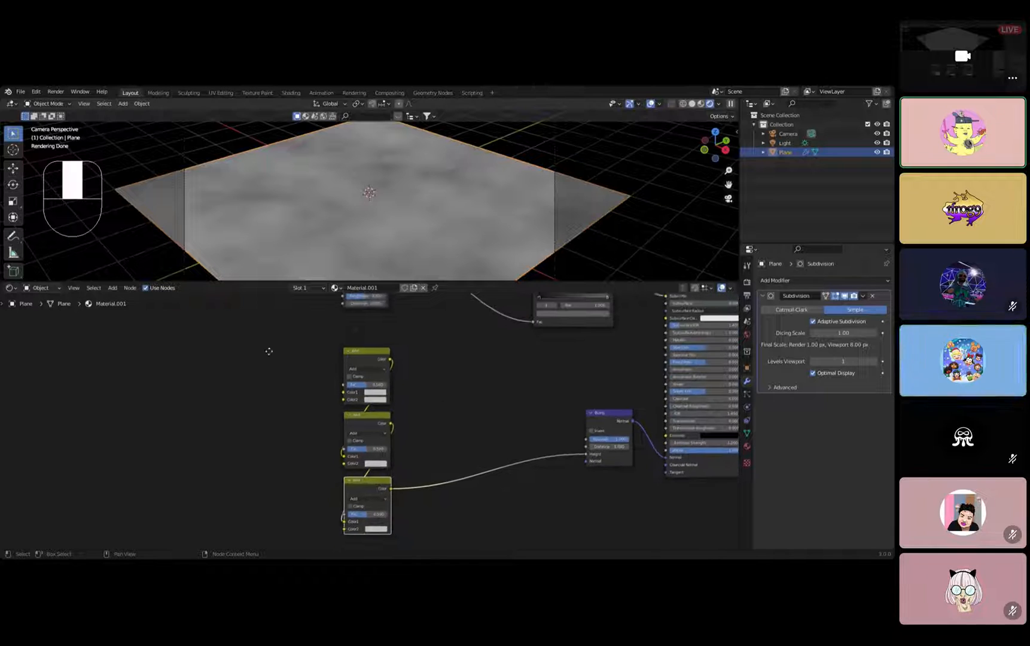
middle_drag(268, 349, 333, 372)
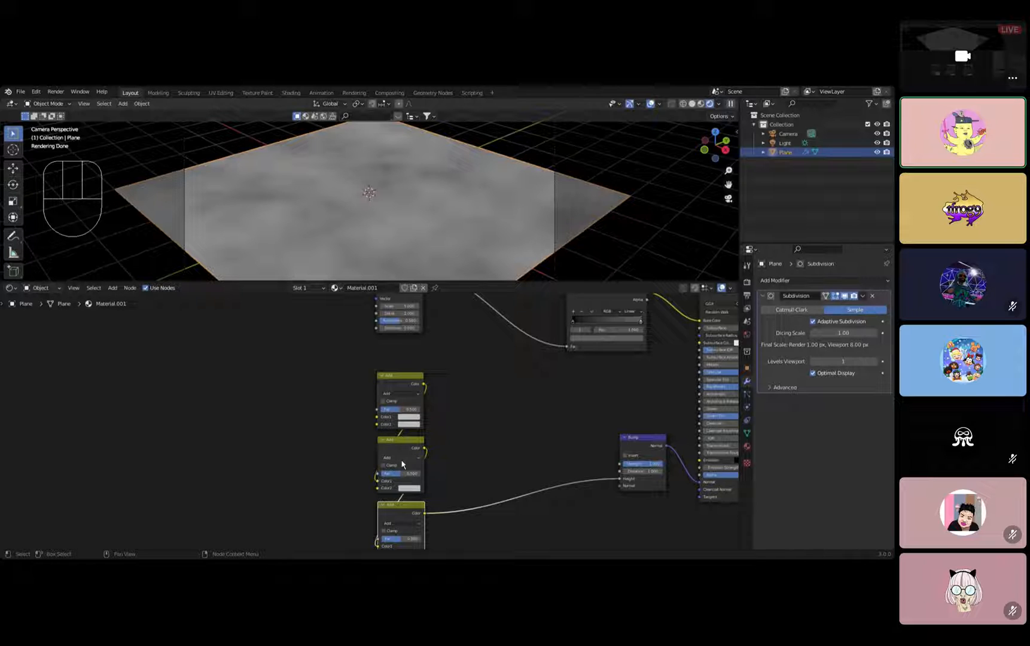
middle_drag(305, 347, 386, 395)
scroll(395, 407, up, 1)
key(shift+a)
text(co)
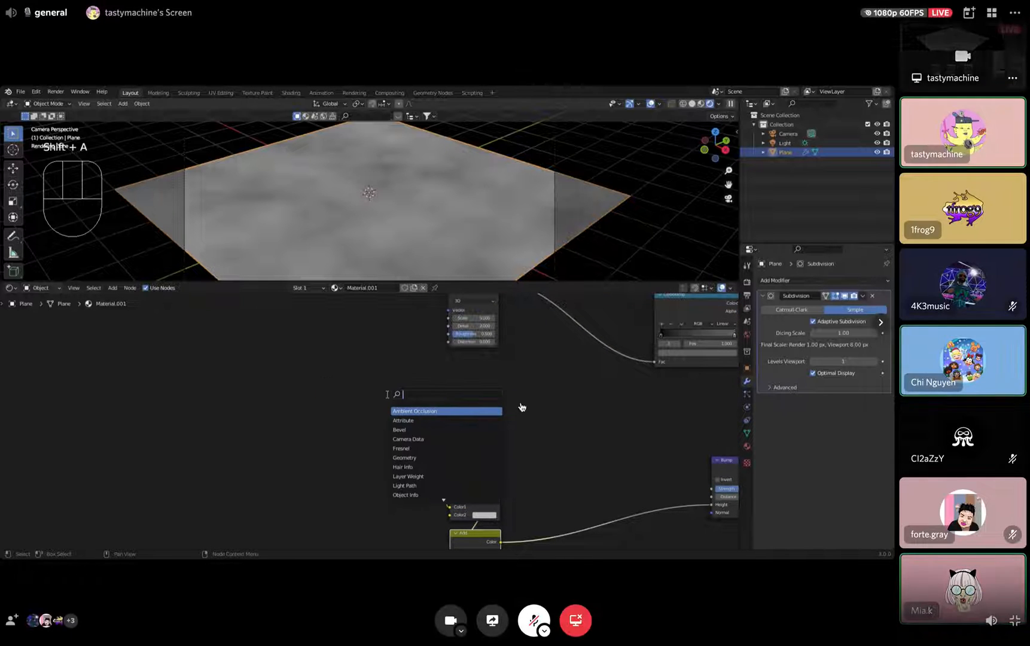
text(lor)
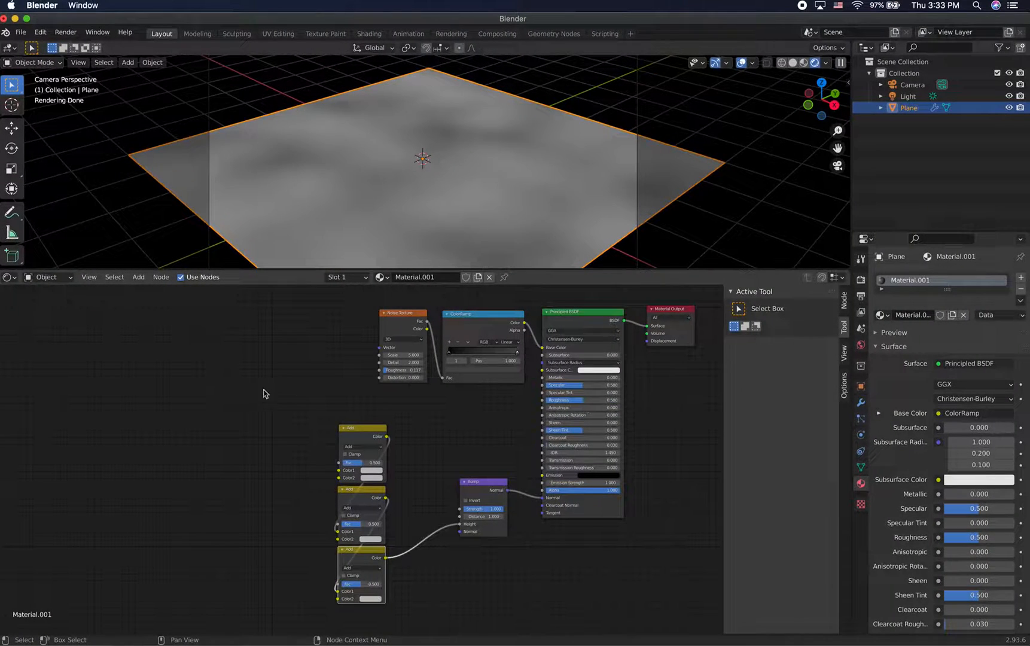
click(298, 392)
key(shift+a)
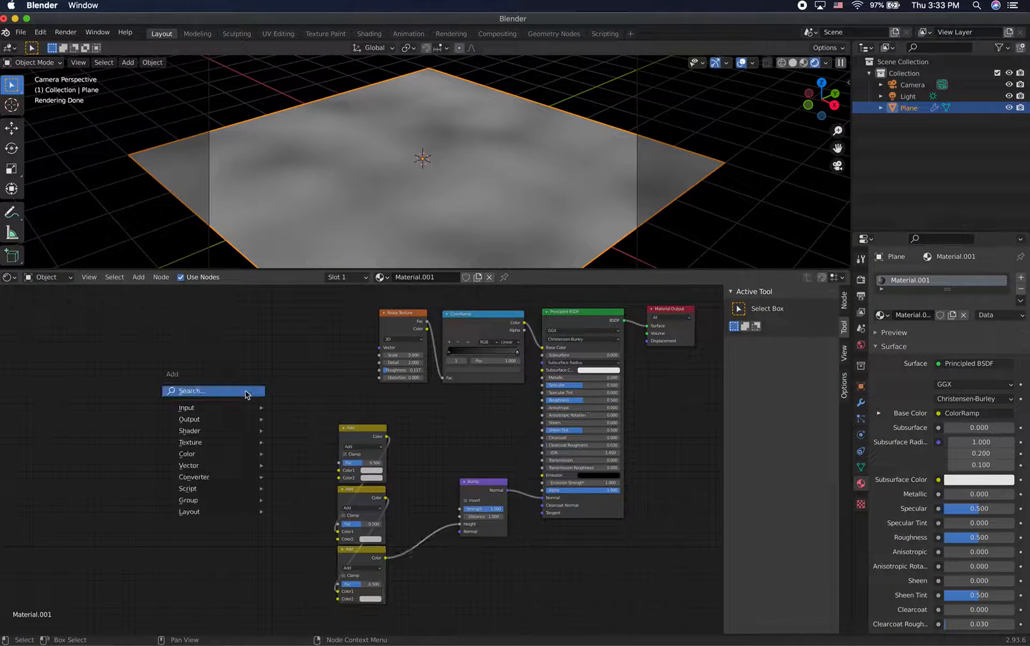
mouse_move(187, 454)
click(299, 500)
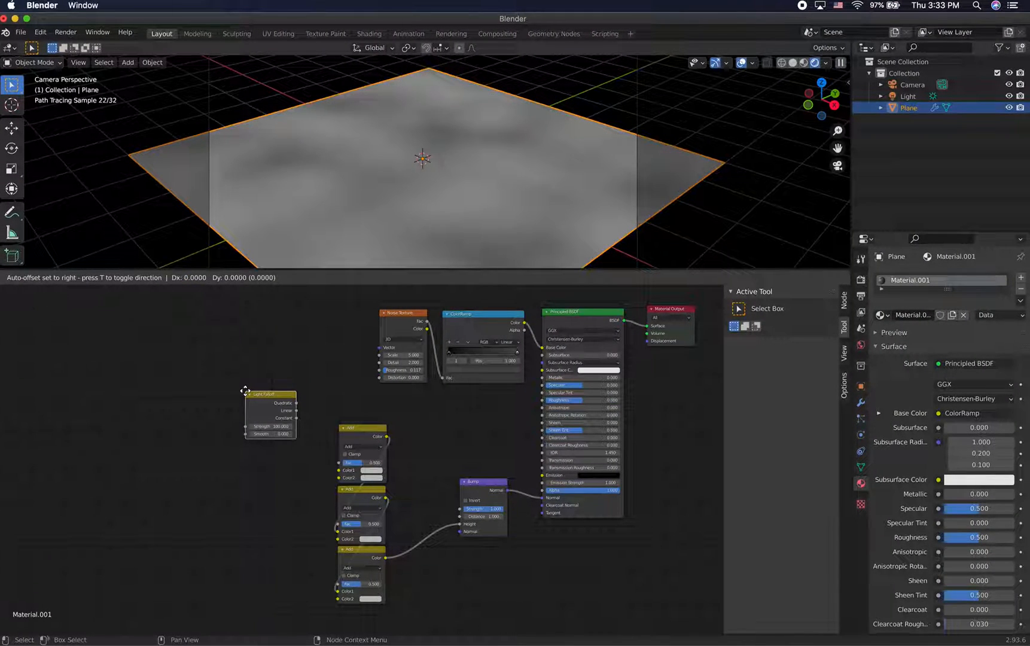
click(234, 390)
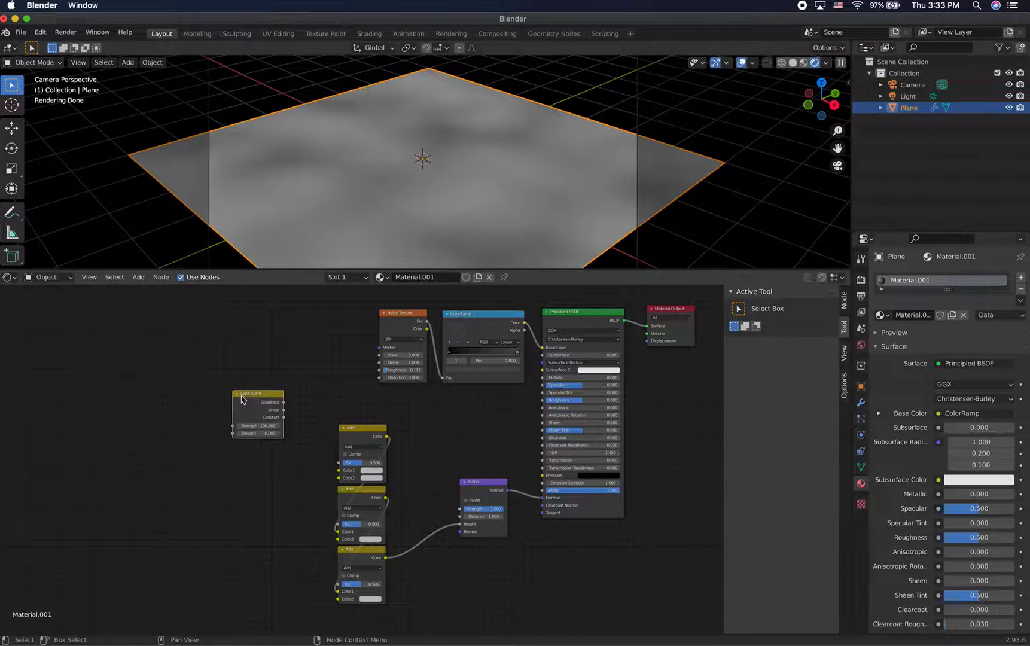
key(x)
Add a second ColorRamp node in the local scene, above and to the left of the Add stack.
key(shift+a)
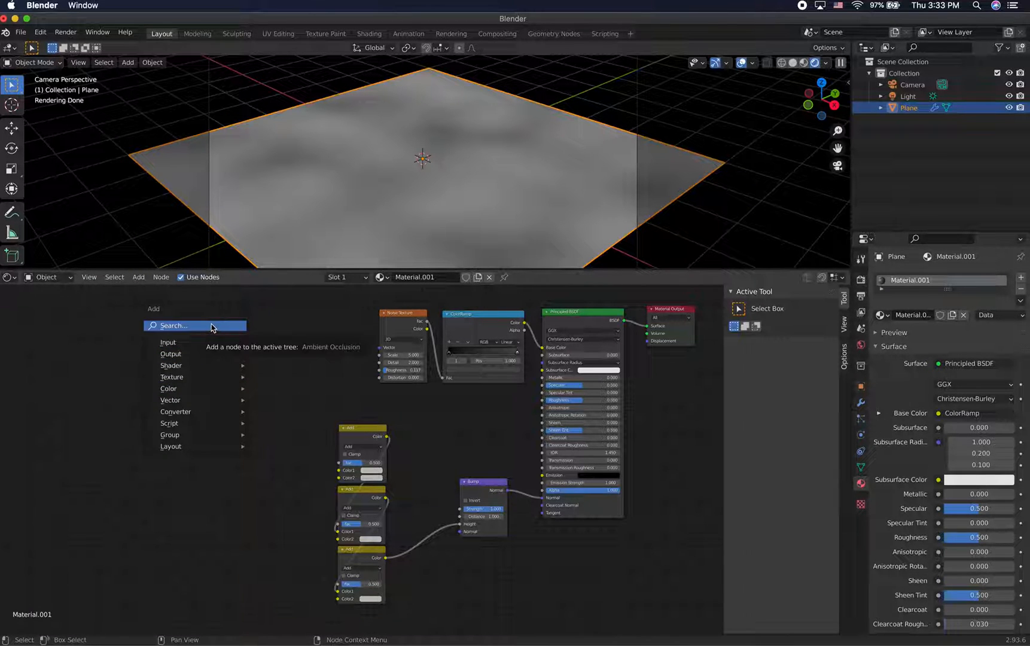
click(212, 328)
text(colo)
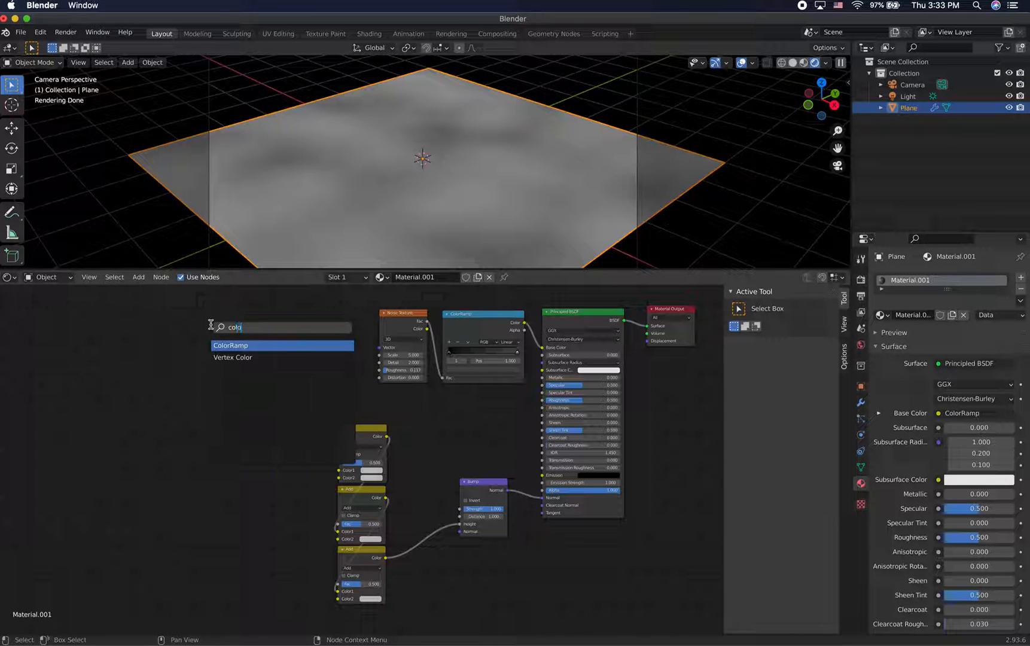
click(223, 345)
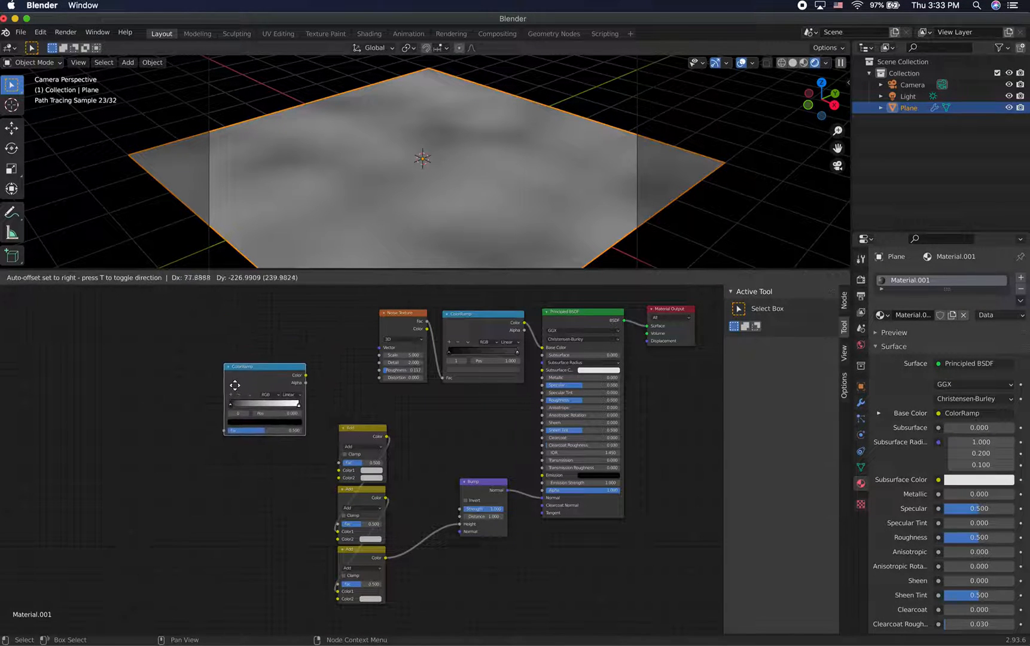
click(213, 363)
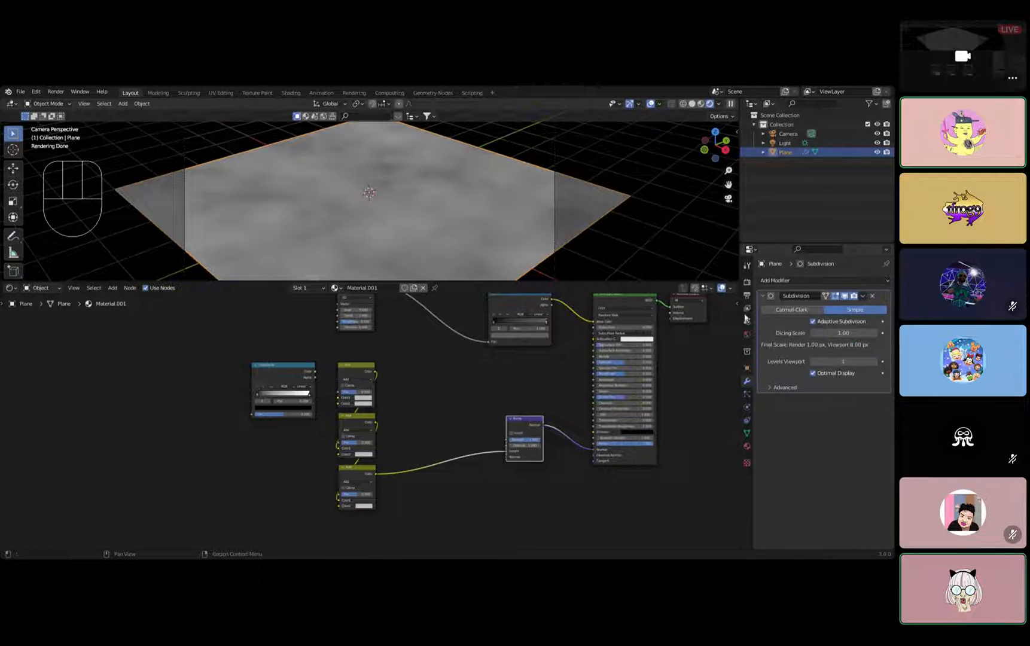
Check the shared scene's render engine and feature set options, keeping Cycles and Experimental, and return to the plane's Subdivision modifier settings.
click(747, 282)
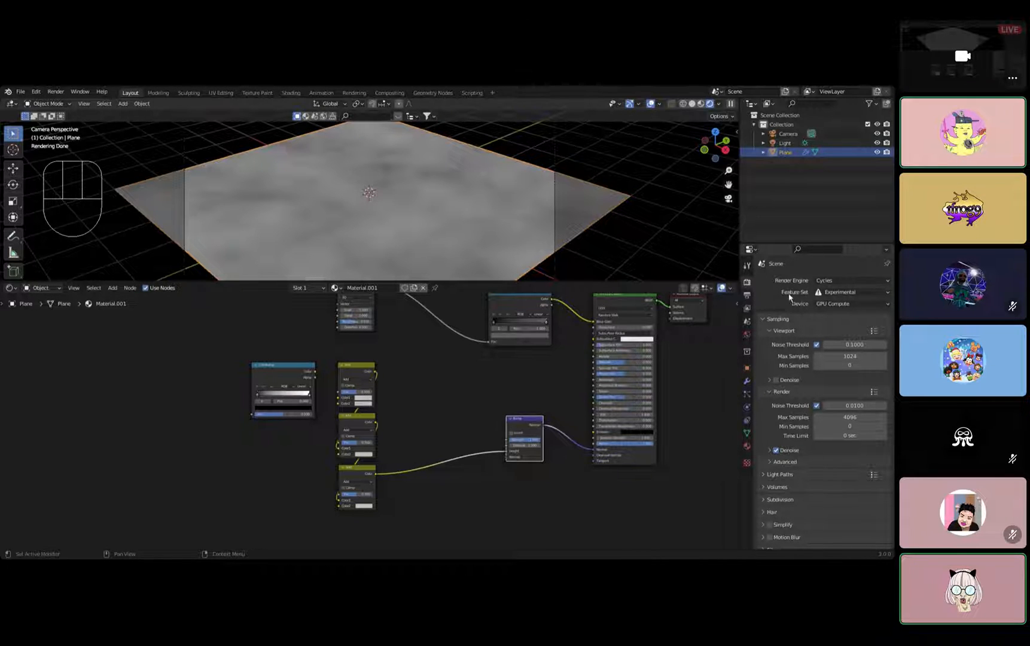
click(857, 295)
click(858, 319)
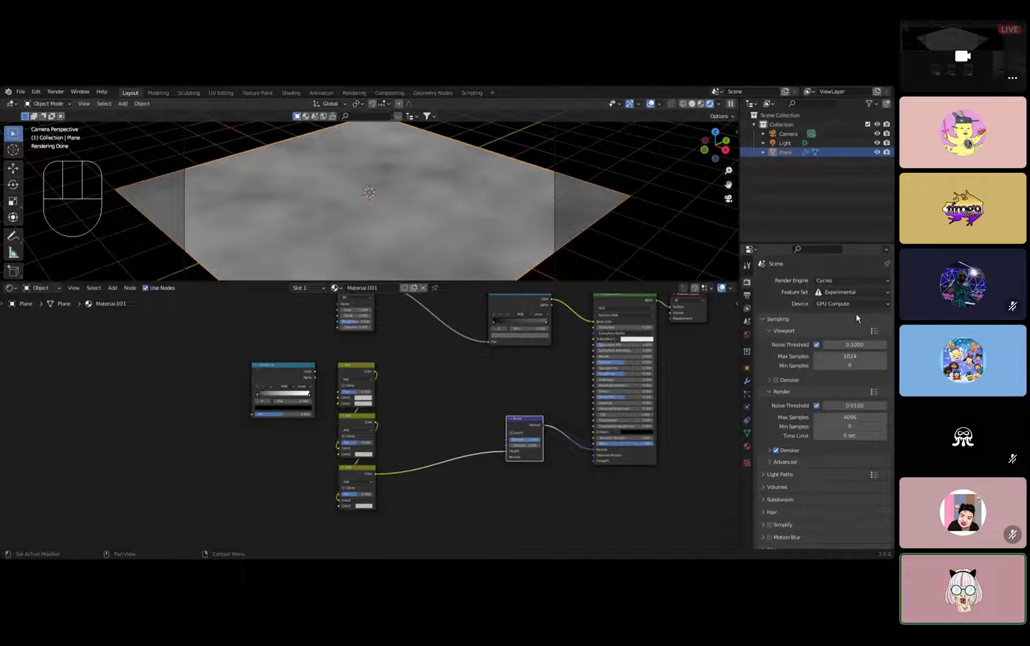
click(844, 280)
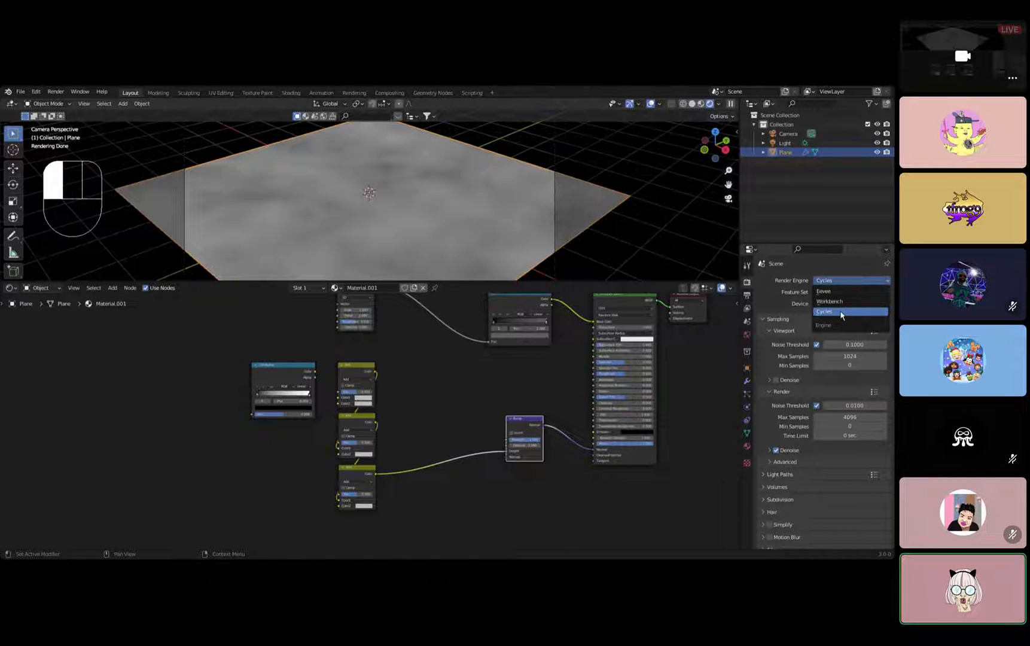
click(829, 281)
click(828, 312)
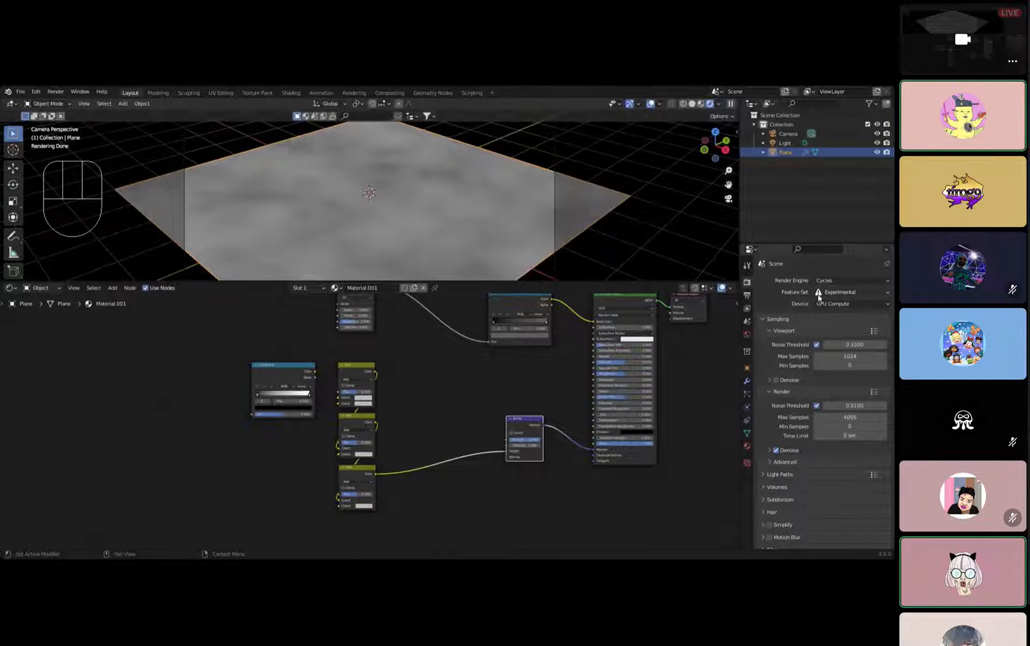
click(819, 294)
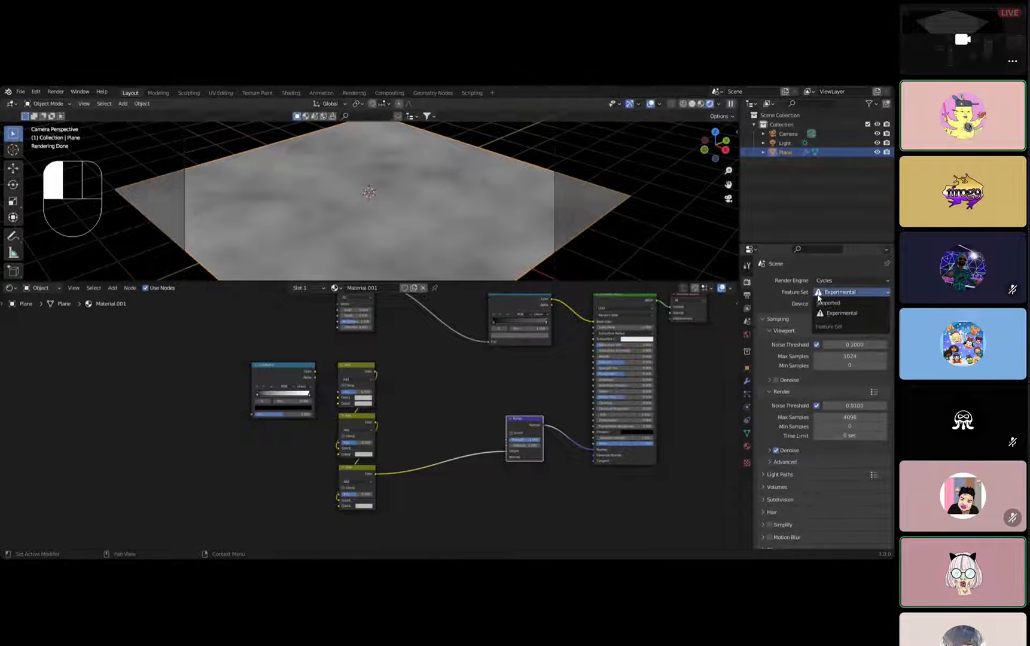
click(828, 315)
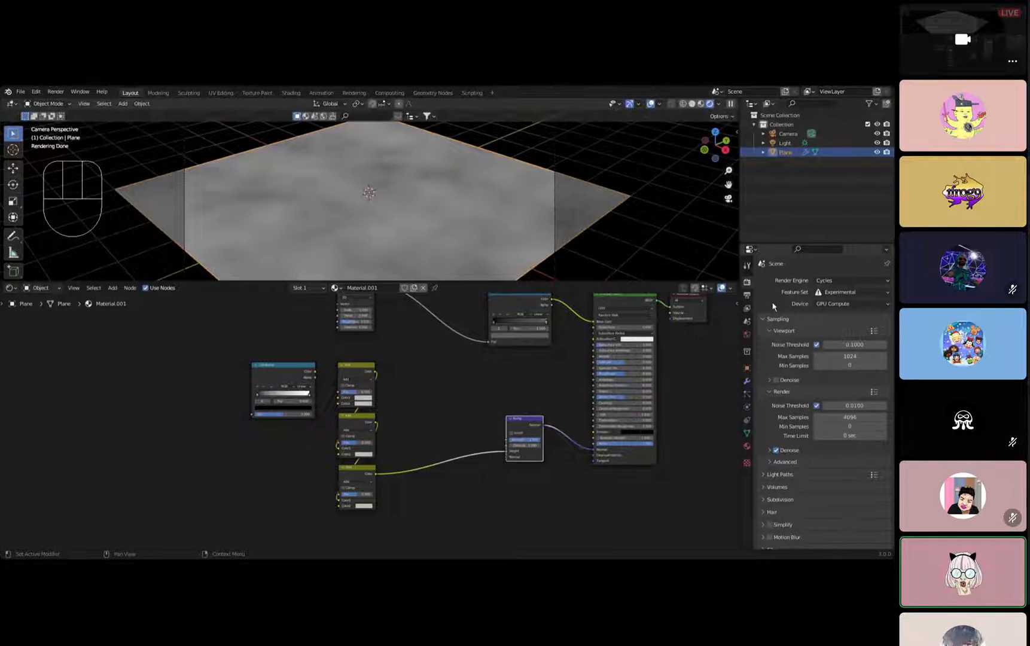
click(748, 382)
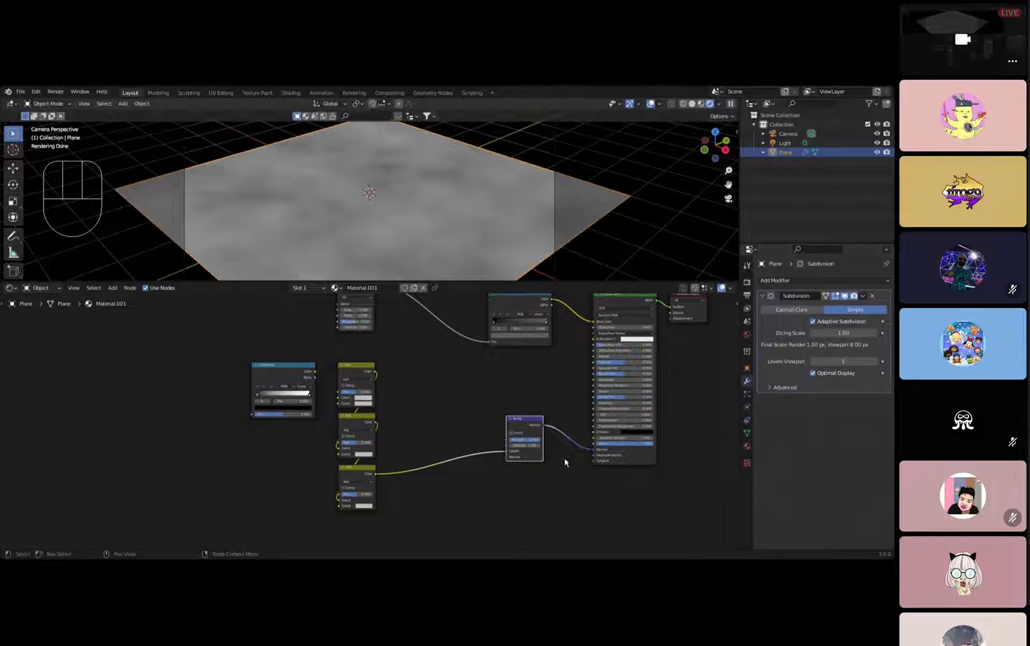
Connect the new ColorRamp's Color output to the Color1 input of the first Add node in the shared scene.
scroll(327, 363, down, 2)
middle_drag(327, 363, 372, 411)
scroll(371, 411, up, 6)
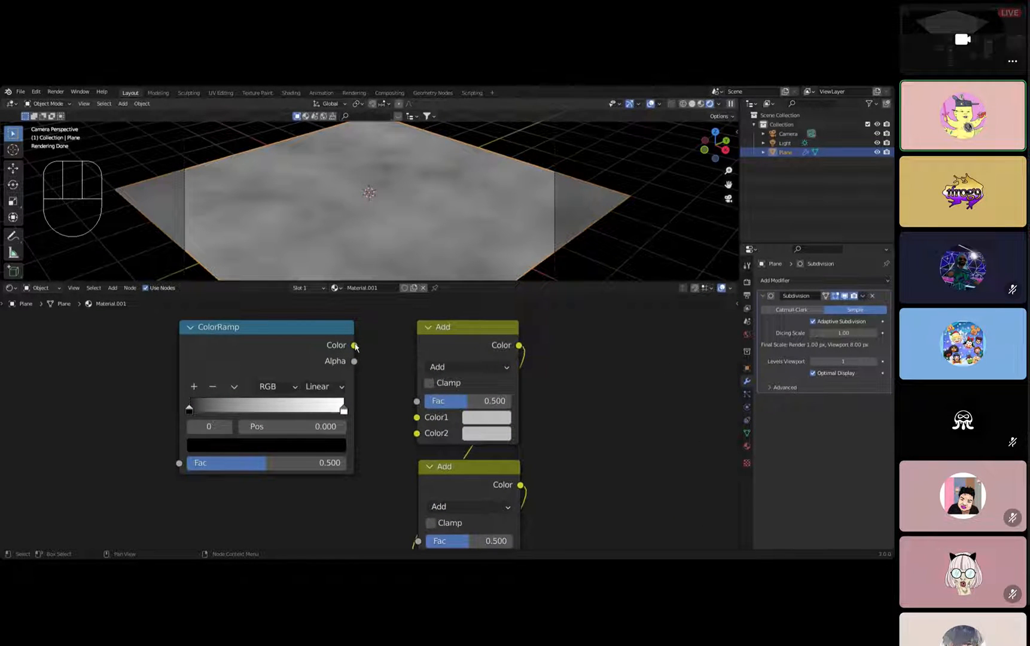
drag(355, 346, 452, 363)
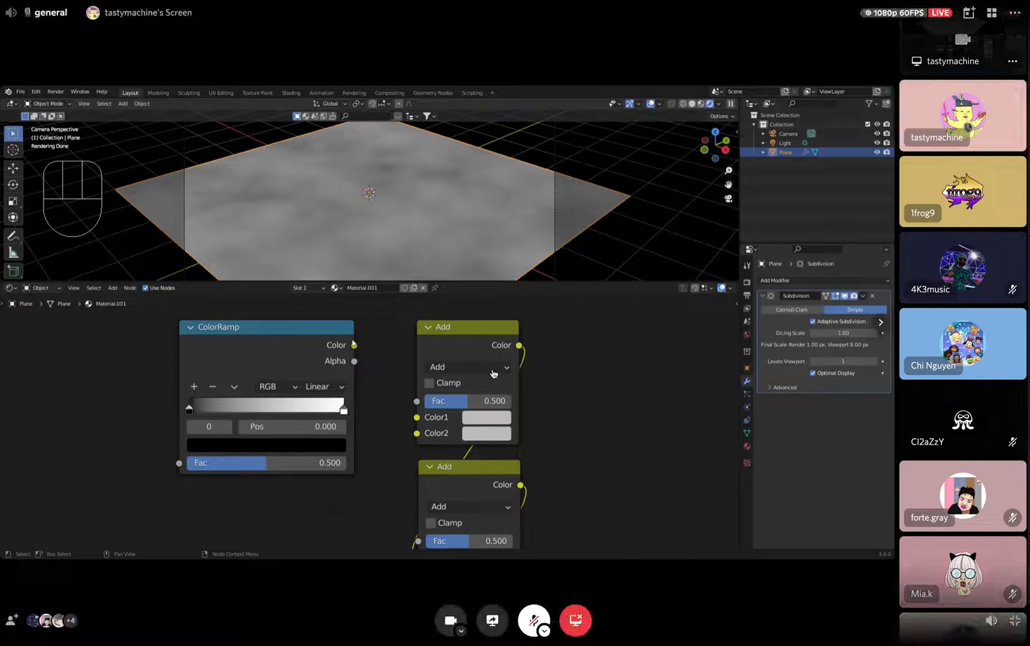
scroll(562, 420, down, 3)
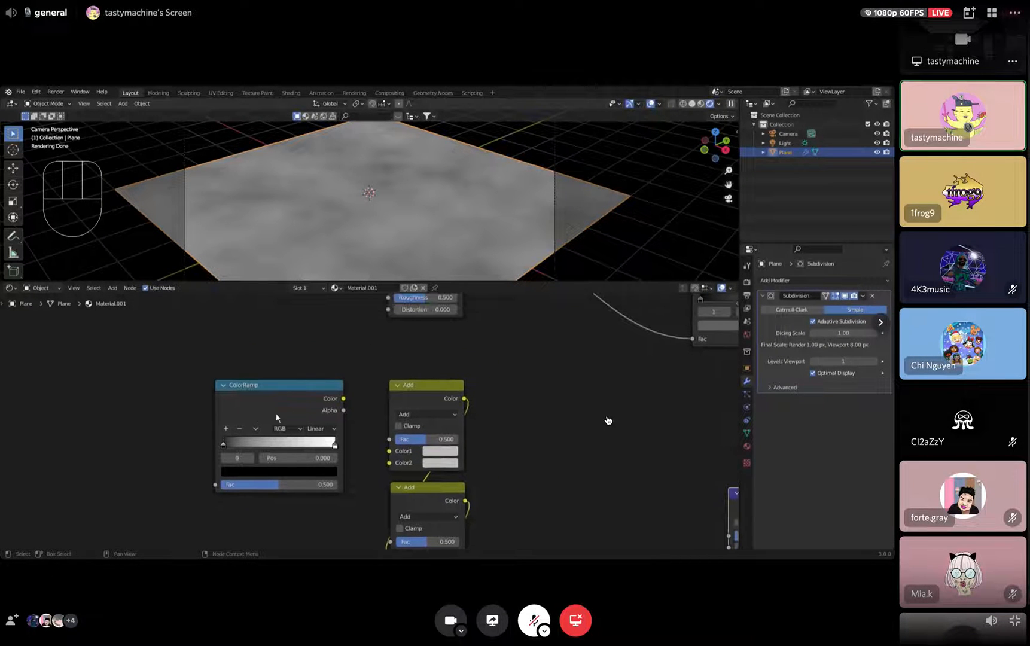
middle_drag(245, 411, 259, 391)
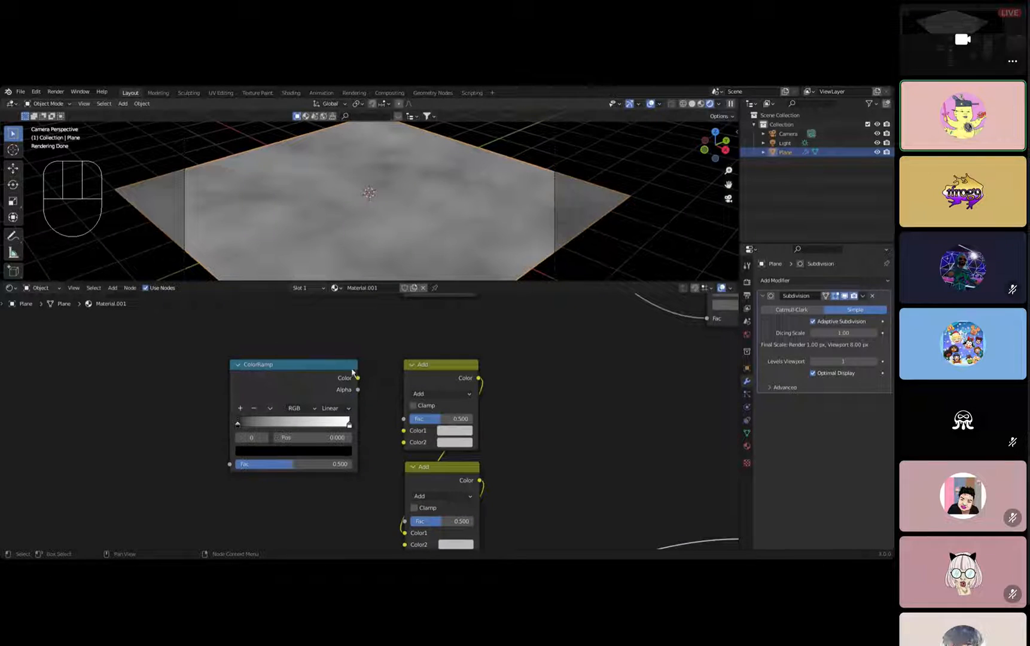
drag(359, 379, 405, 431)
scroll(492, 366, down, 2)
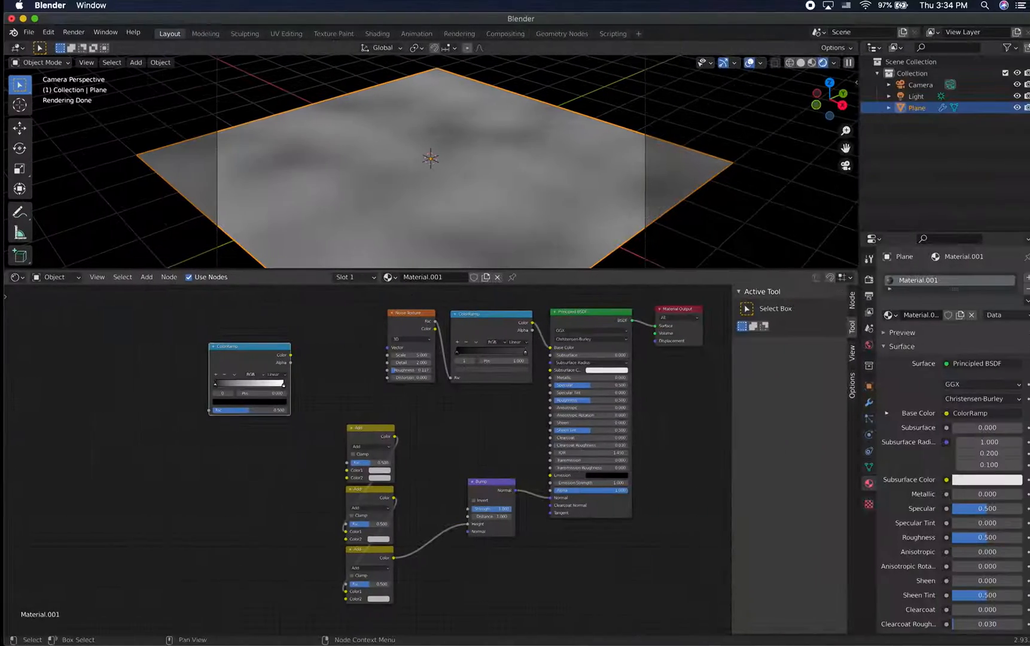
Lower the local scene's new ColorRamp beside the Add stack, and slightly adjust the positions of the shared scene's new ColorRamp and first Add node.
drag(243, 351, 267, 463)
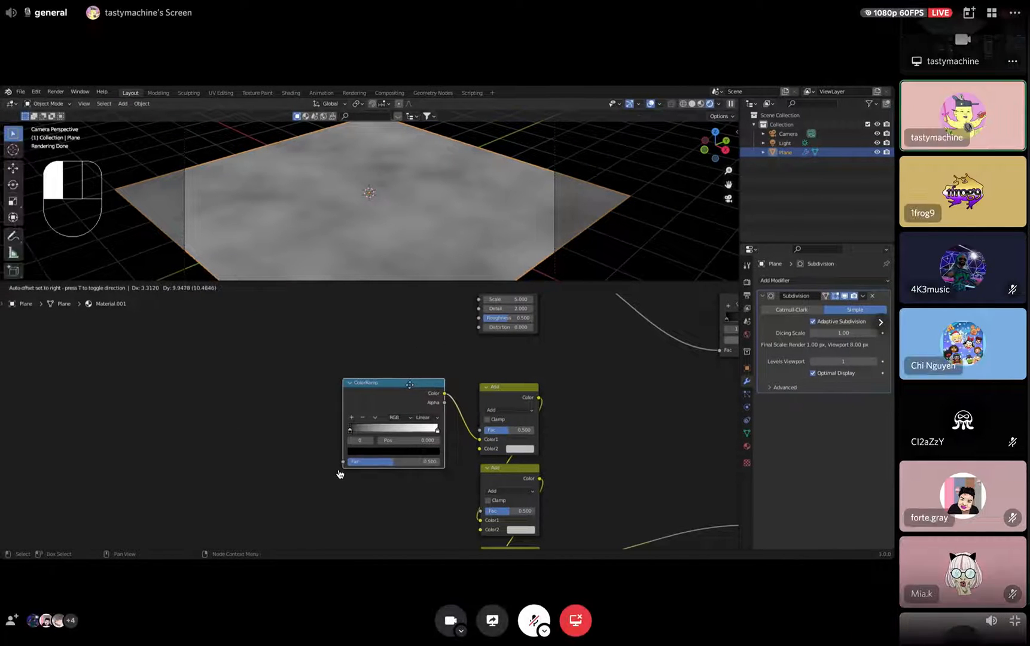
drag(410, 385, 409, 386)
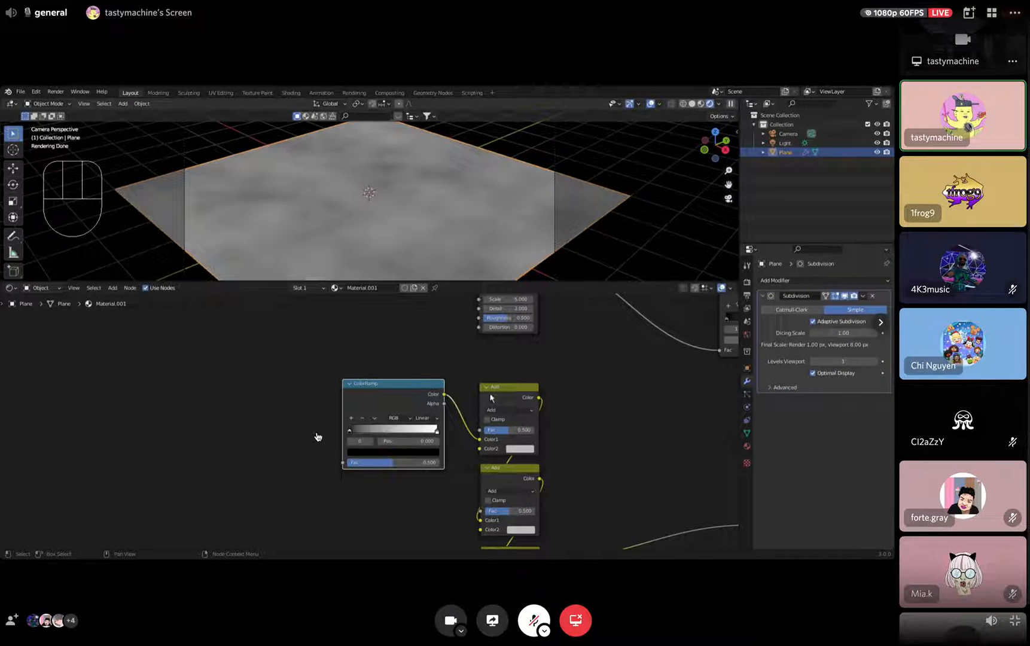
drag(503, 388, 504, 386)
drag(502, 385, 503, 386)
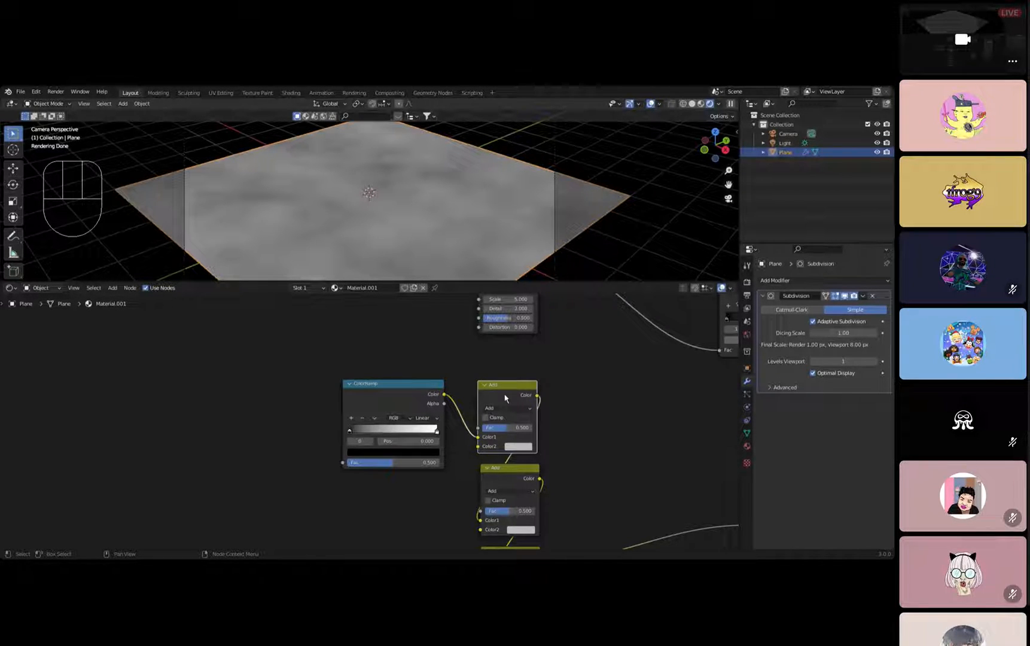
Examine how the new ColorRamp feeds the first Add node and how the Add chain leads to the Bump node.
scroll(538, 389, down, 3)
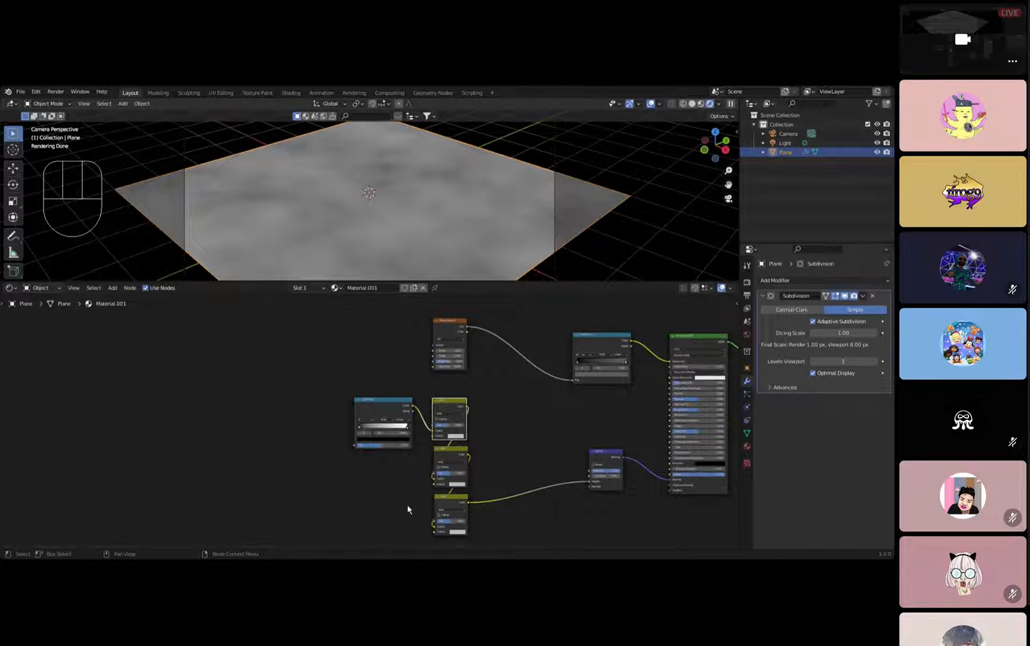
scroll(560, 419, up, 2)
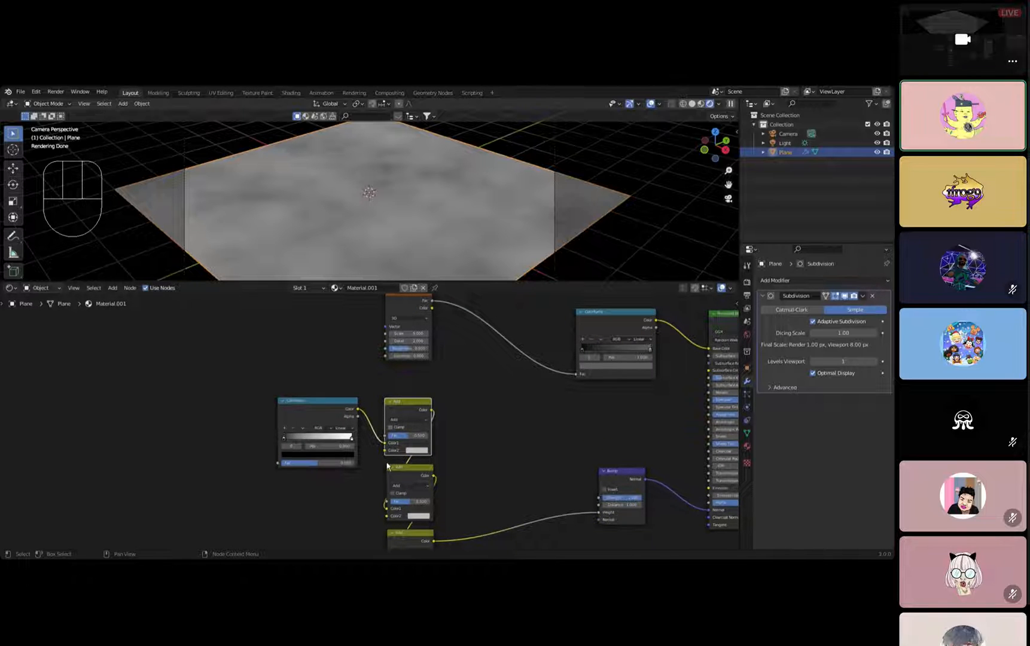
middle_drag(592, 495, 520, 475)
scroll(515, 479, up, 3)
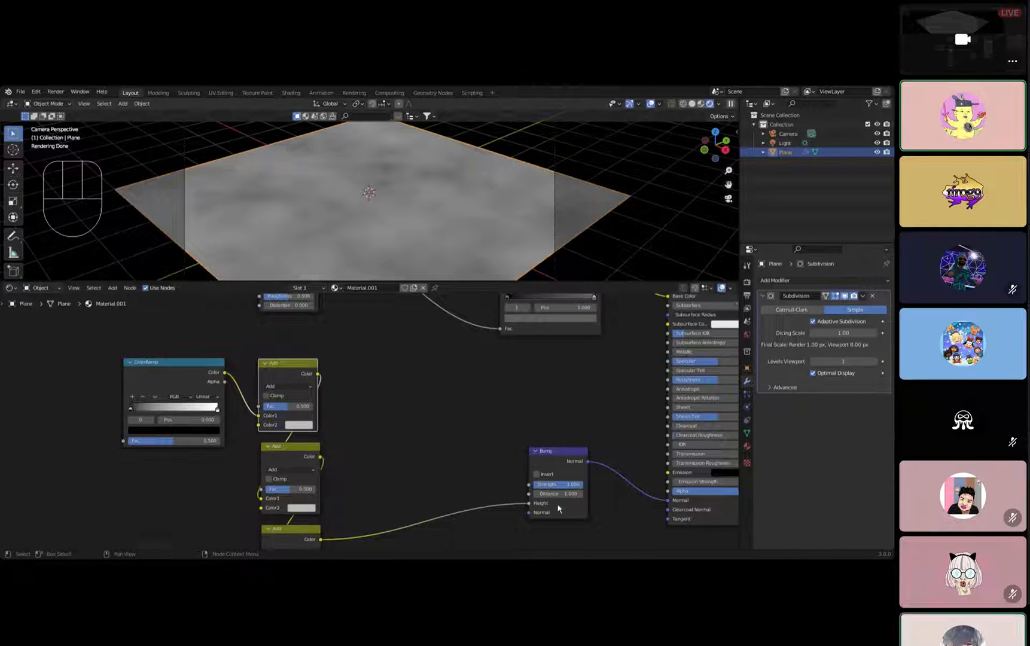
middle_drag(399, 396, 448, 391)
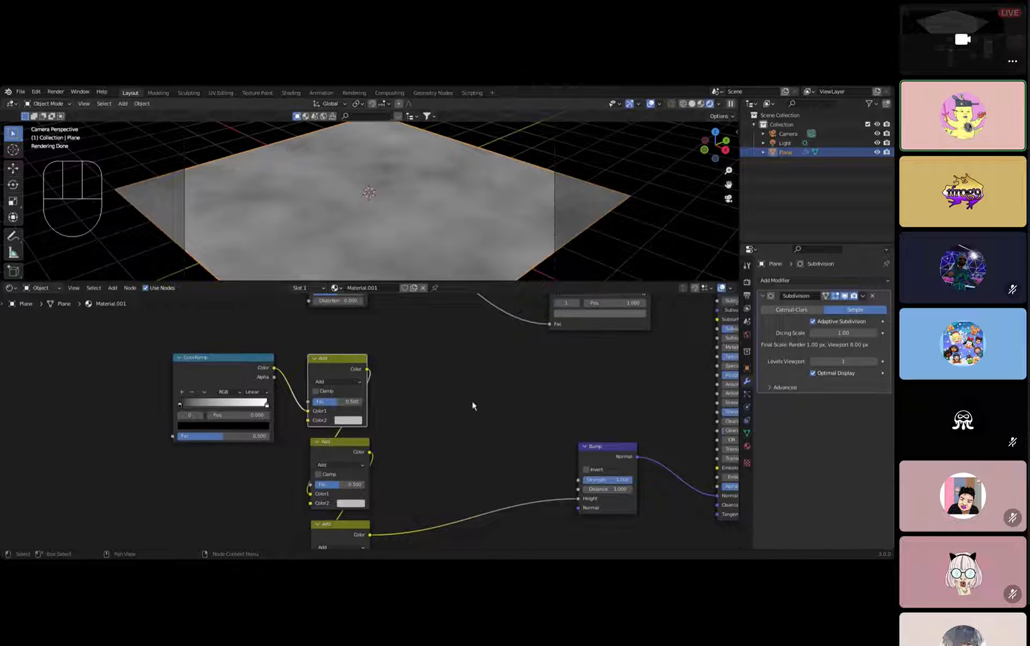
drag(337, 382, 452, 455)
scroll(366, 419, up, 3)
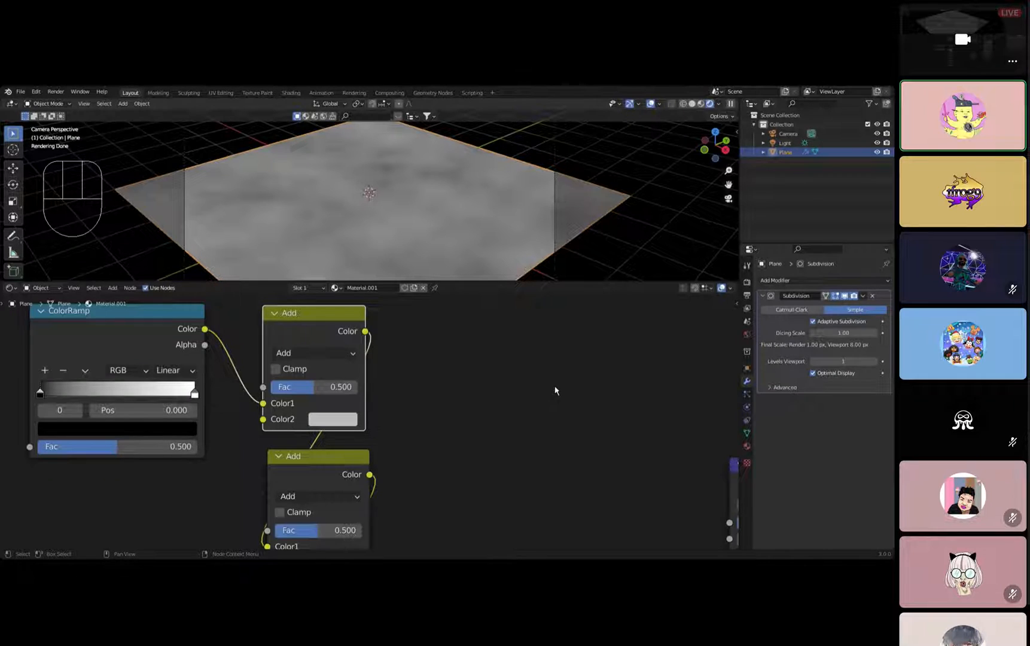
scroll(404, 373, down, 3)
middle_drag(337, 324, 345, 360)
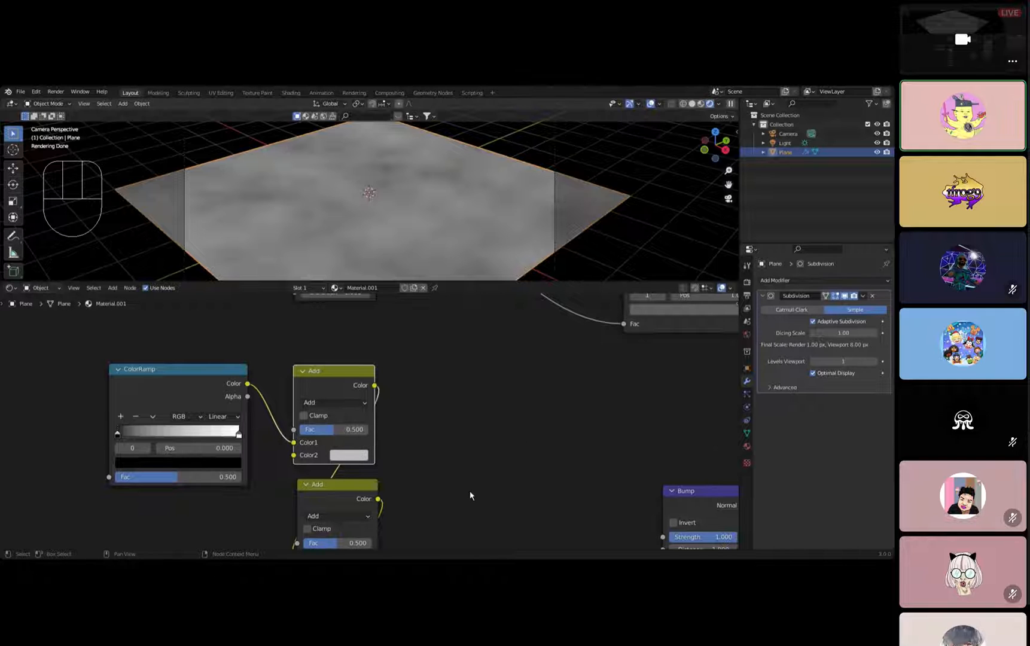
middle_drag(442, 364, 499, 372)
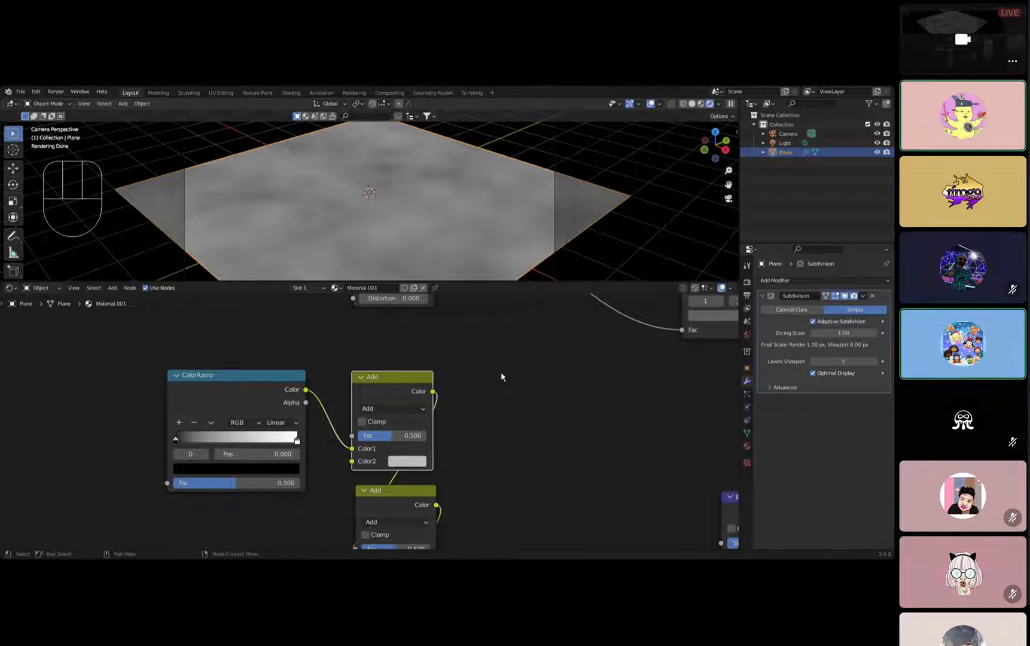
scroll(273, 376, down, 1)
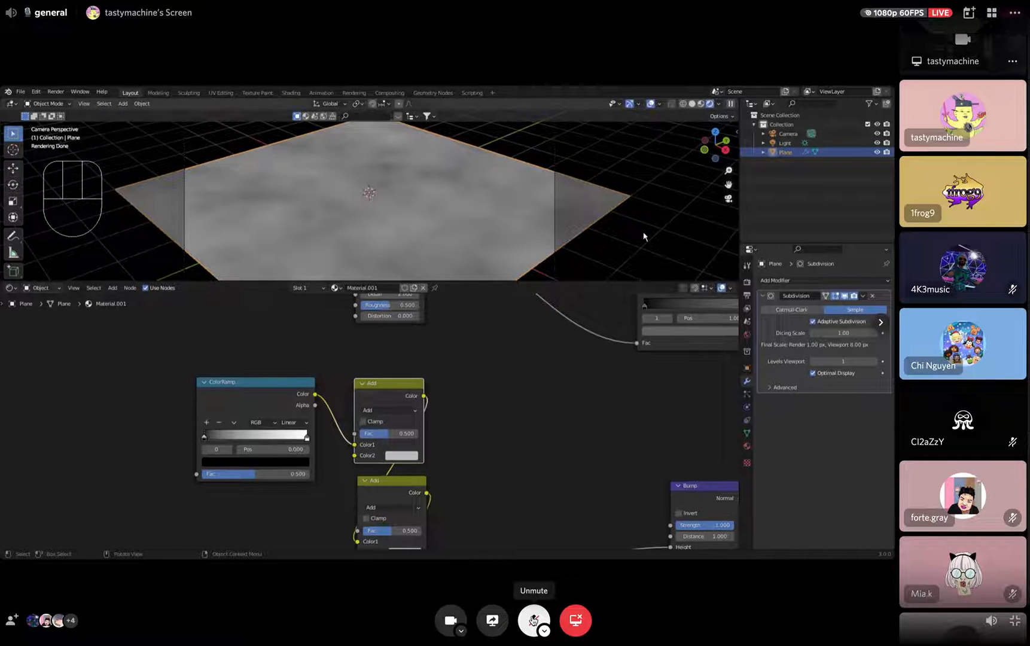
Inspect the whole plane in the shared viewport and the ColorRamp beside the first two Add nodes.
scroll(630, 233, down, 2)
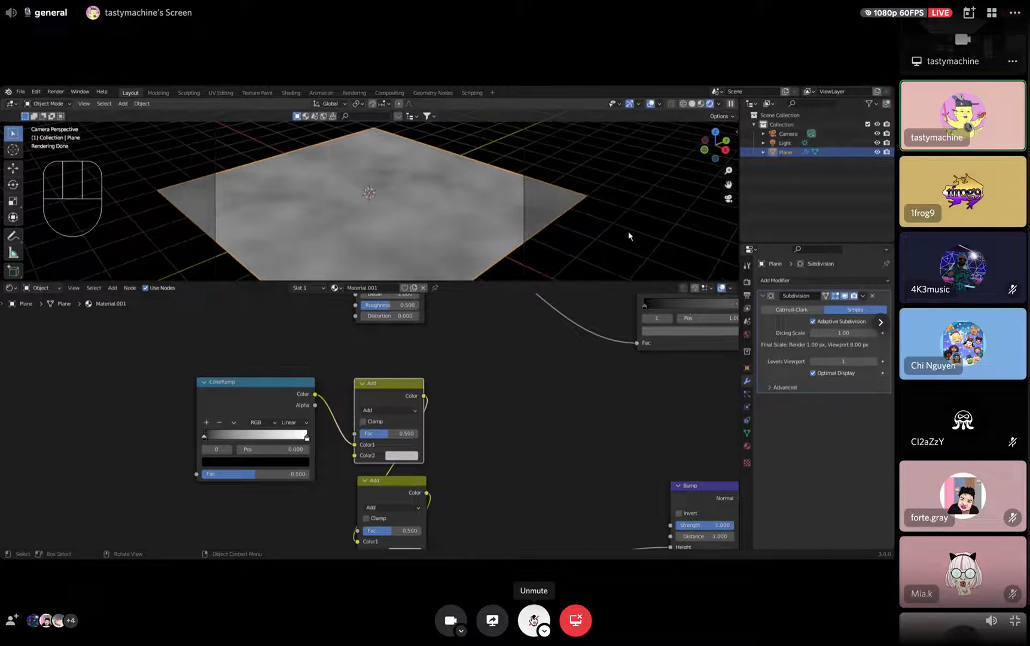
scroll(556, 236, down, 1)
scroll(281, 364, down, 2)
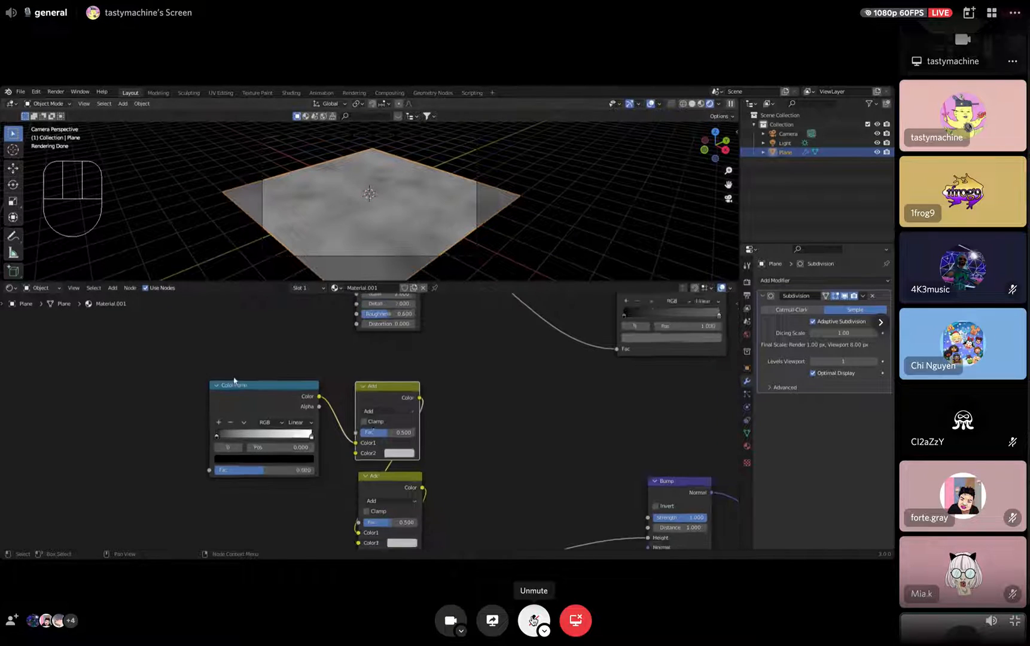
middle_drag(272, 371, 437, 336)
scroll(467, 314, up, 4)
click(533, 620)
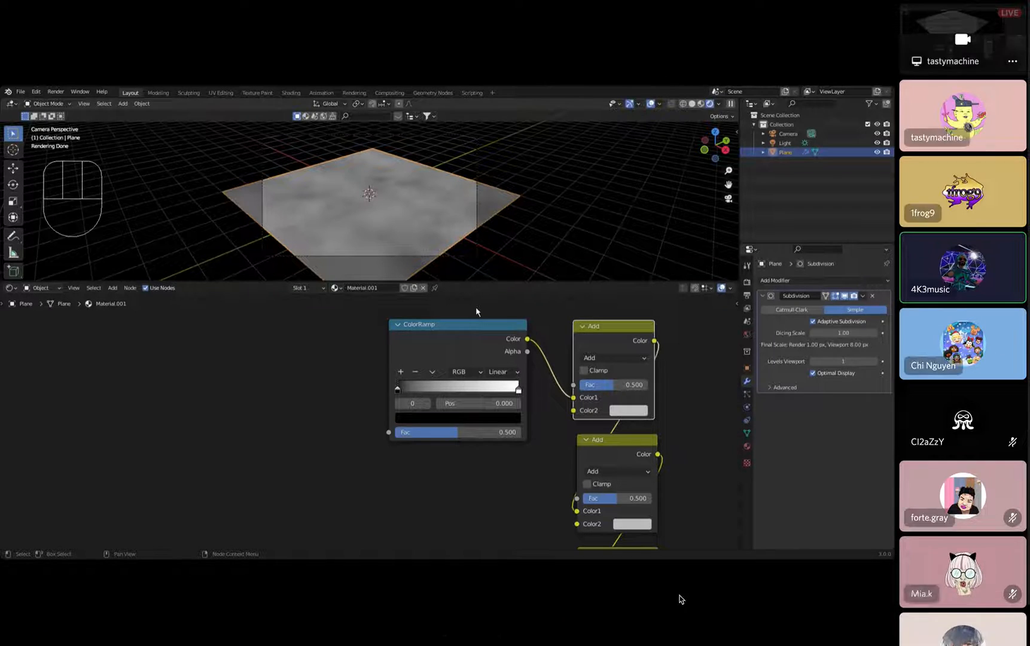
click(533, 620)
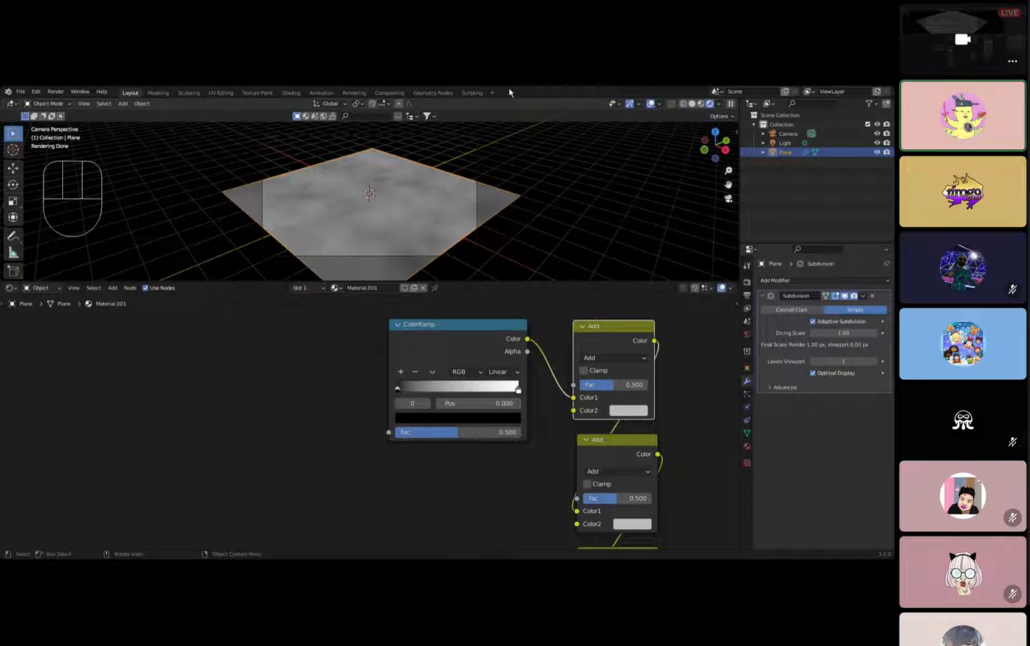
Review the log of recent operations in the shared scene's Scripting workspace and return to the Layout workspace.
click(471, 92)
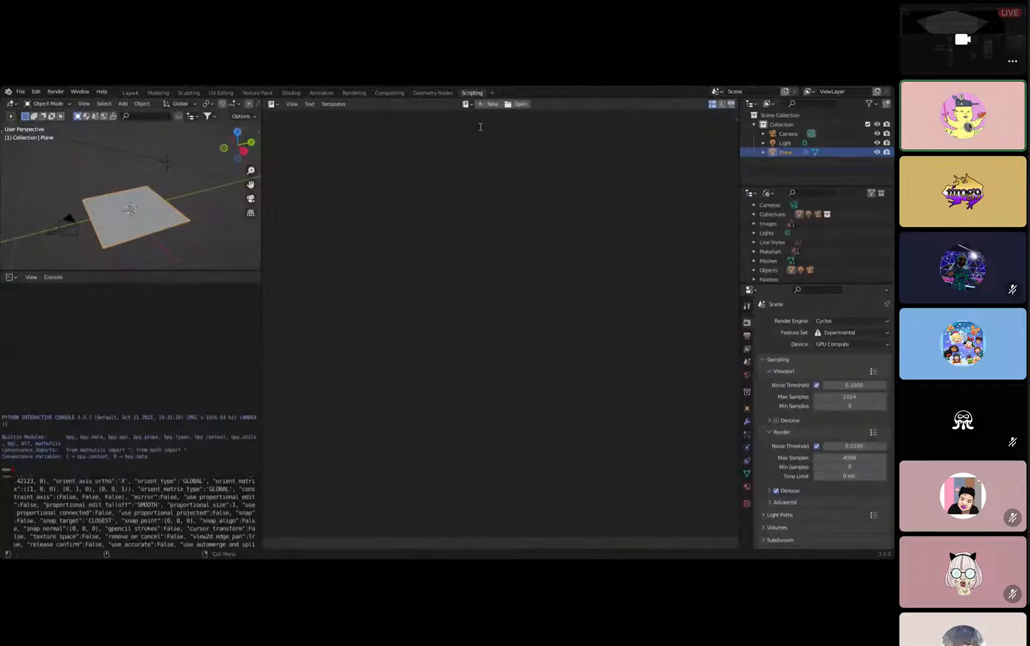
scroll(98, 499, down, 1)
scroll(96, 500, down, 2)
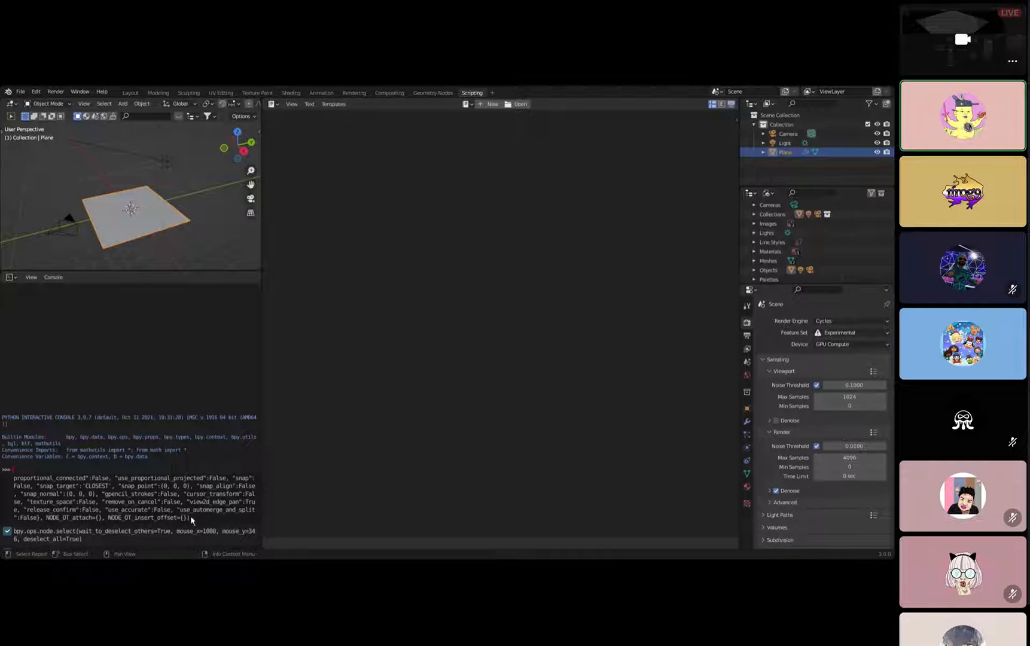
scroll(135, 502, down, 5)
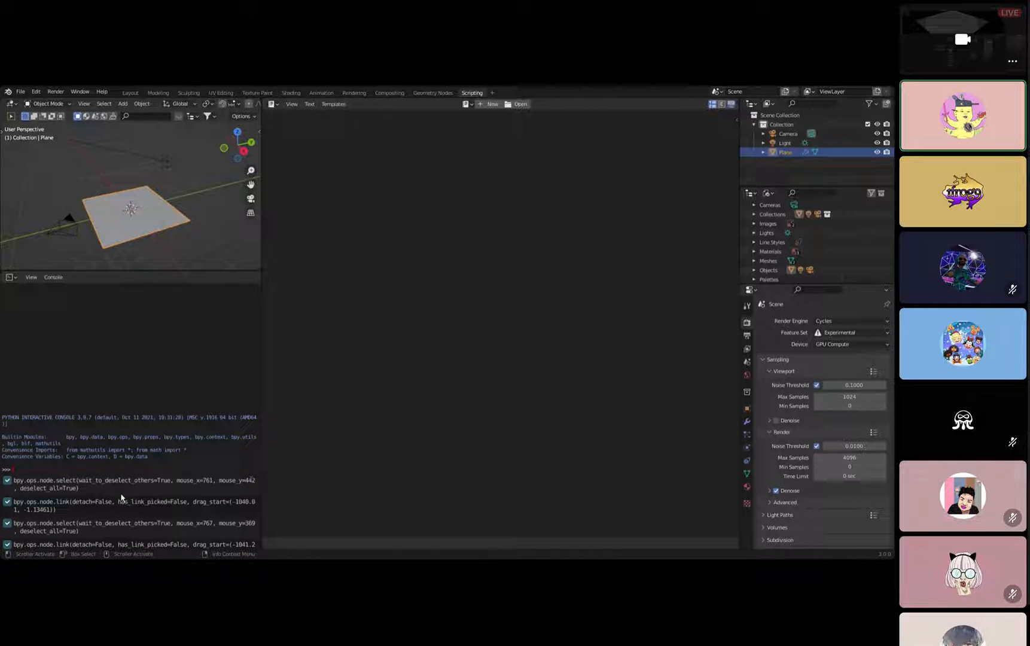
scroll(123, 478, down, 5)
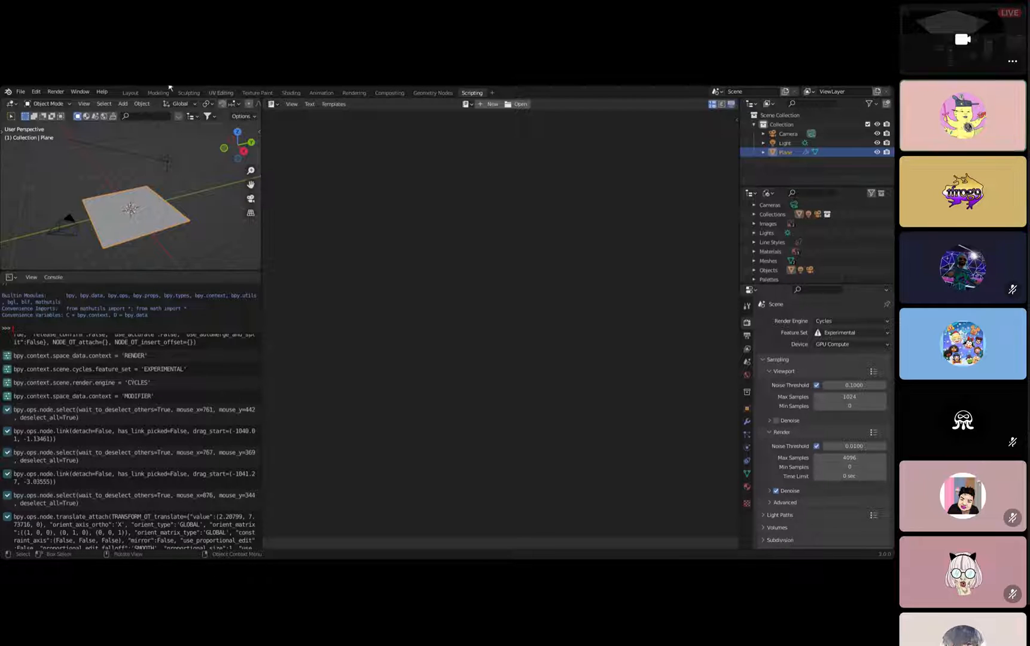
click(130, 92)
Add a Voronoi Texture node in the shared scene, placed ahead of the ColorRamp that feeds the first Add node.
middle_drag(573, 337, 564, 343)
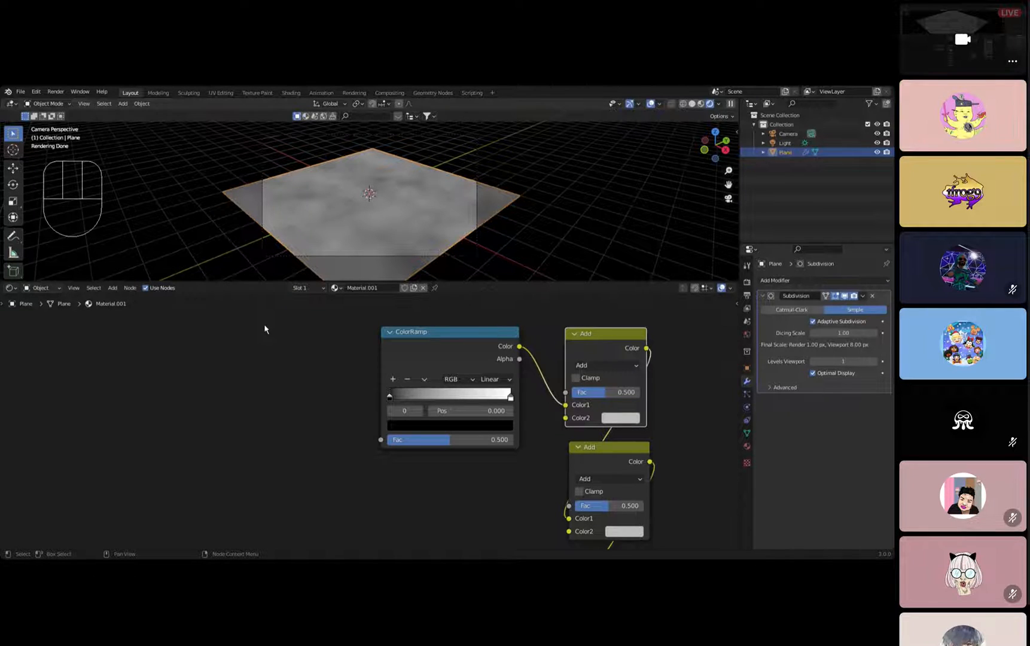
middle_drag(230, 347, 368, 386)
key(shift+a)
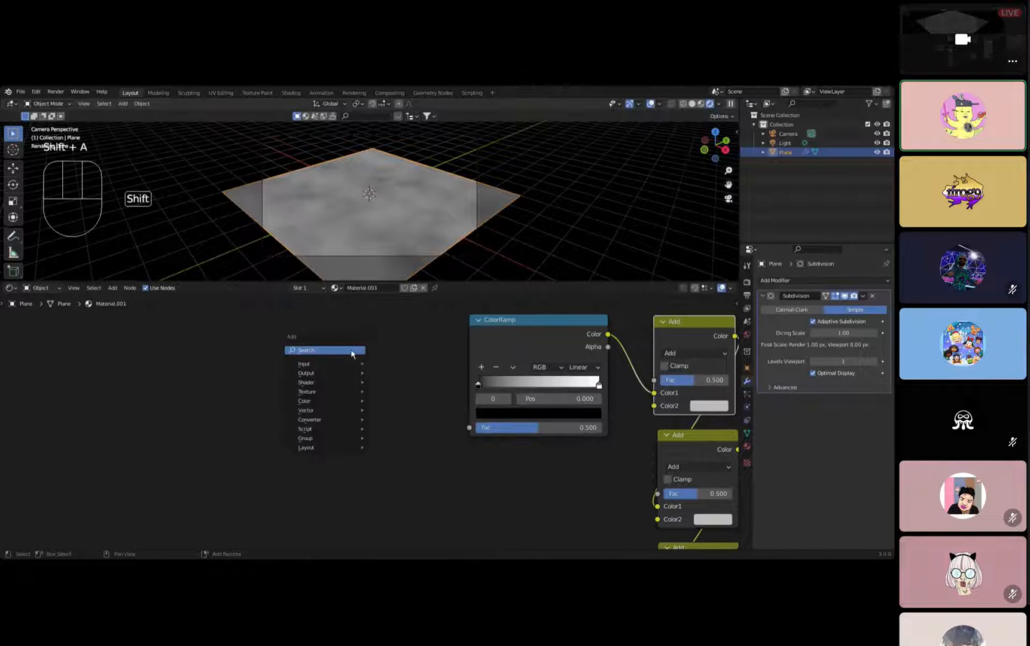
click(353, 349)
text(vol)
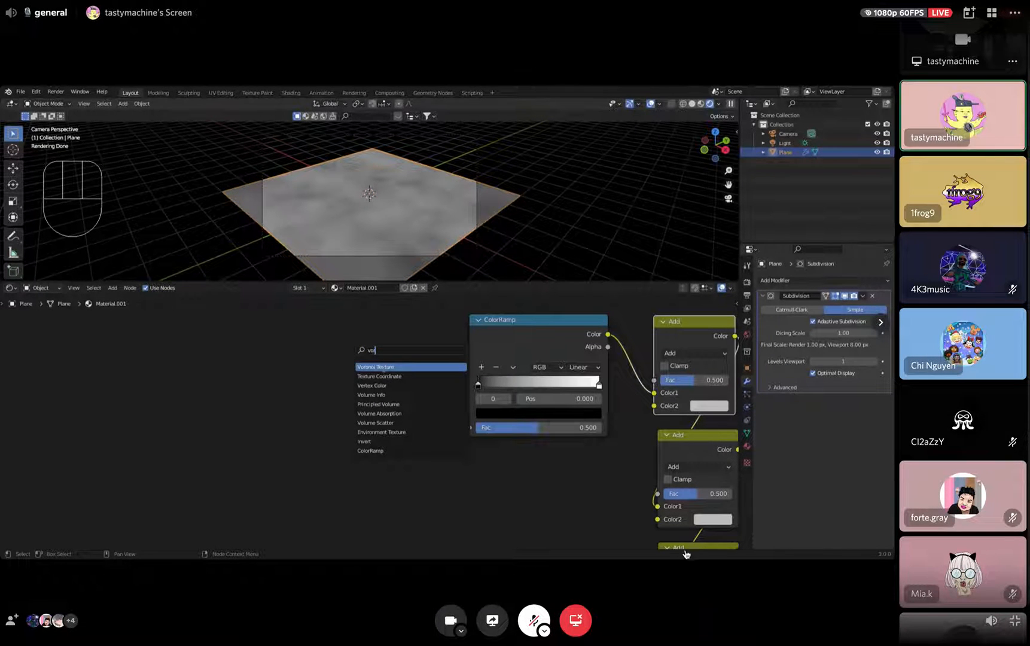
key(Return)
click(313, 339)
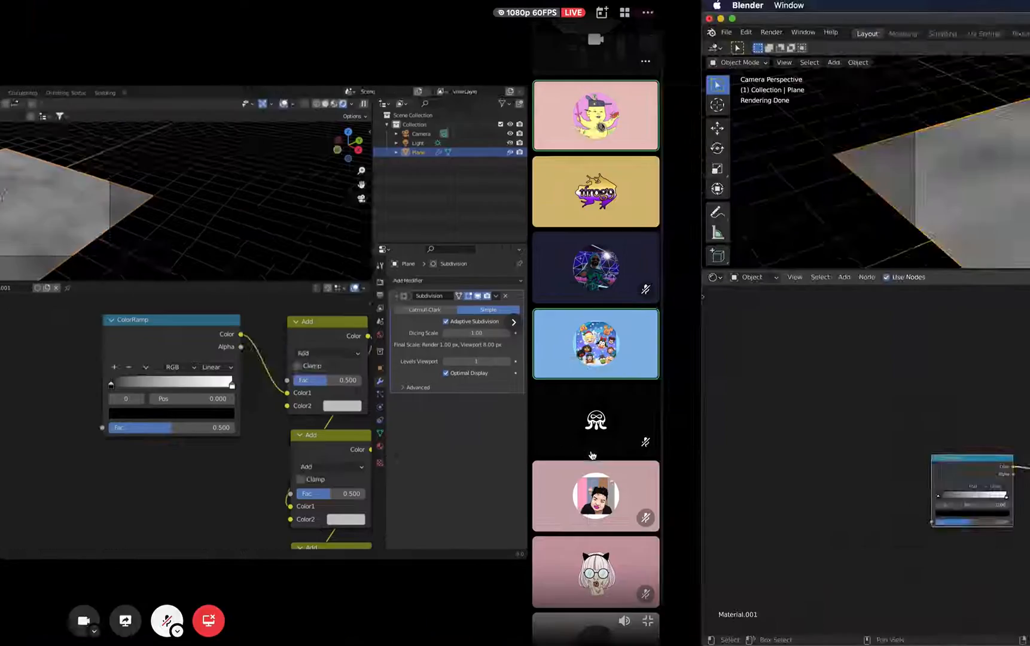
Switch to the local Blender scene and add a Voronoi Texture node ahead of the ColorRamp that feeds the Add stack.
key(shift+a)
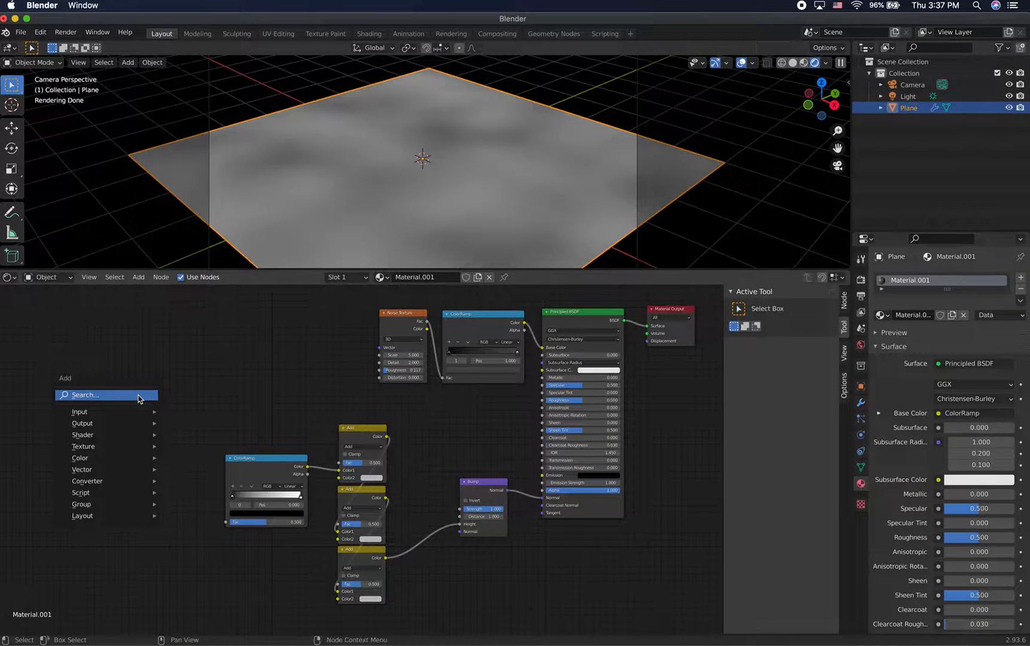
click(138, 394)
text(vor)
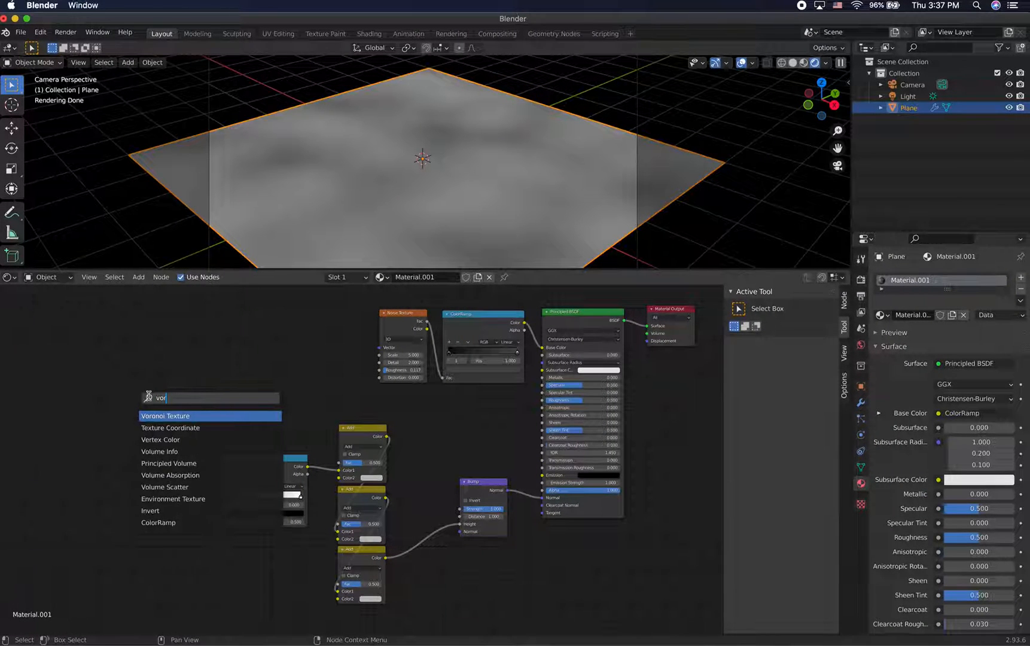
click(168, 415)
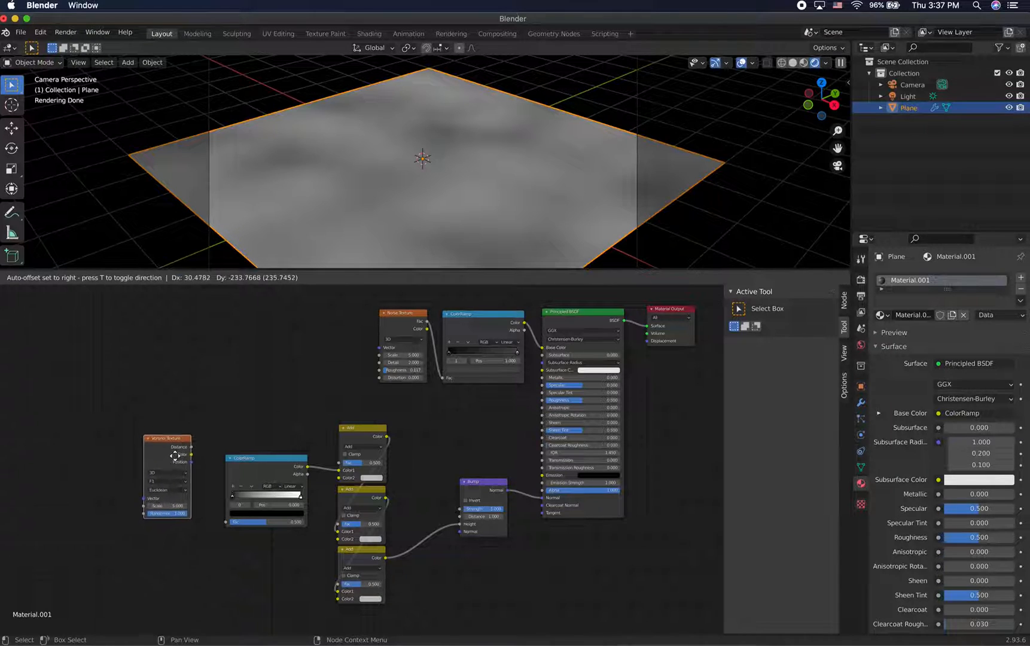
click(173, 469)
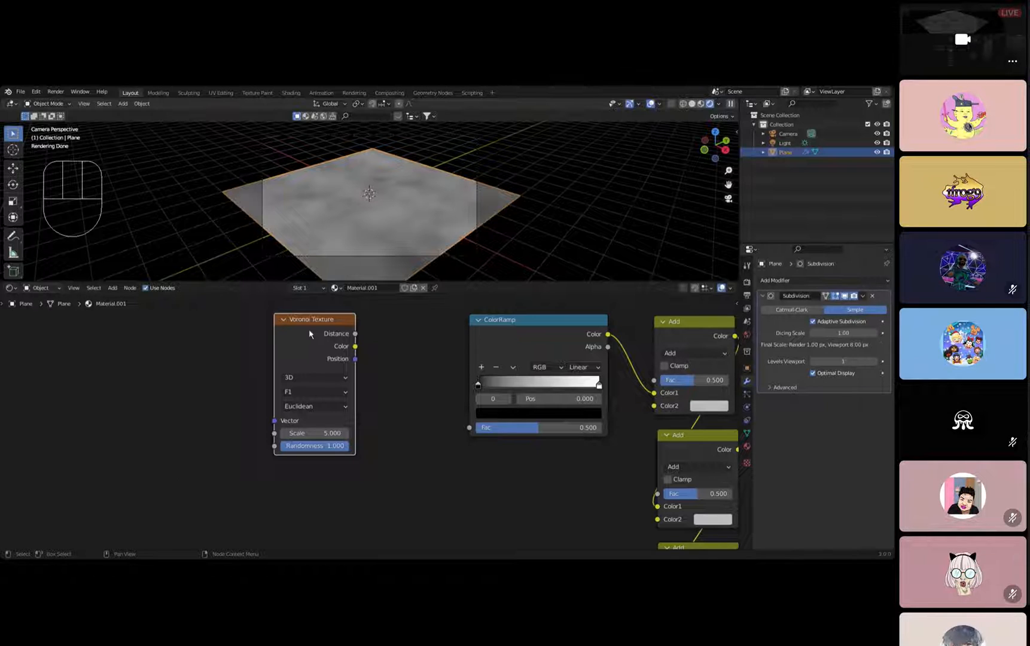
Connect the shared scene's Voronoi Texture Distance output to the Fac input of the ColorRamp beside it.
scroll(322, 325, up, 1)
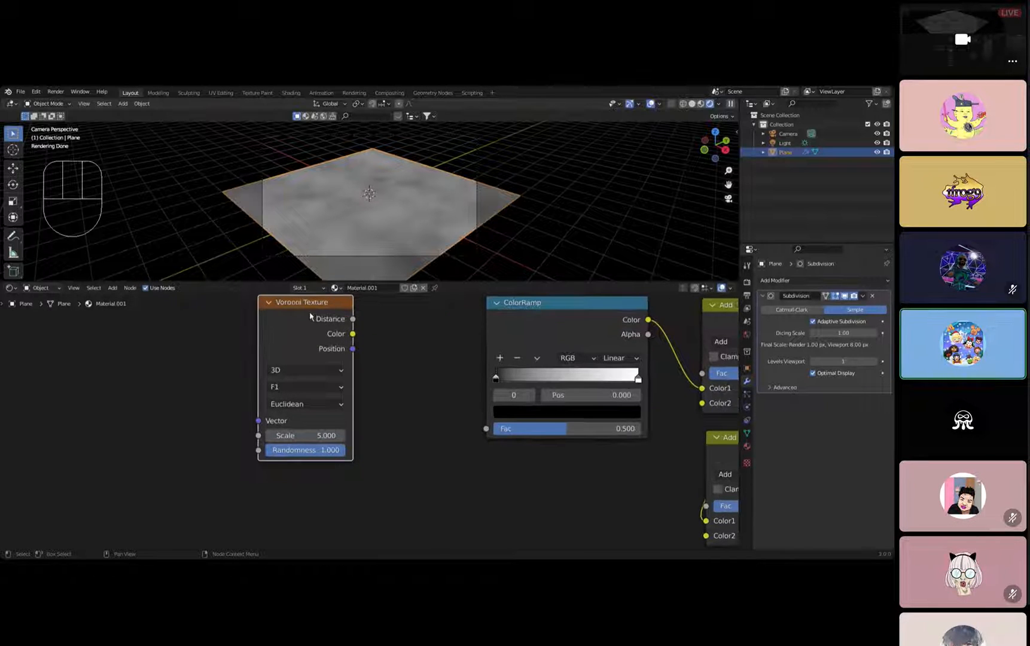
middle_drag(364, 323, 369, 342)
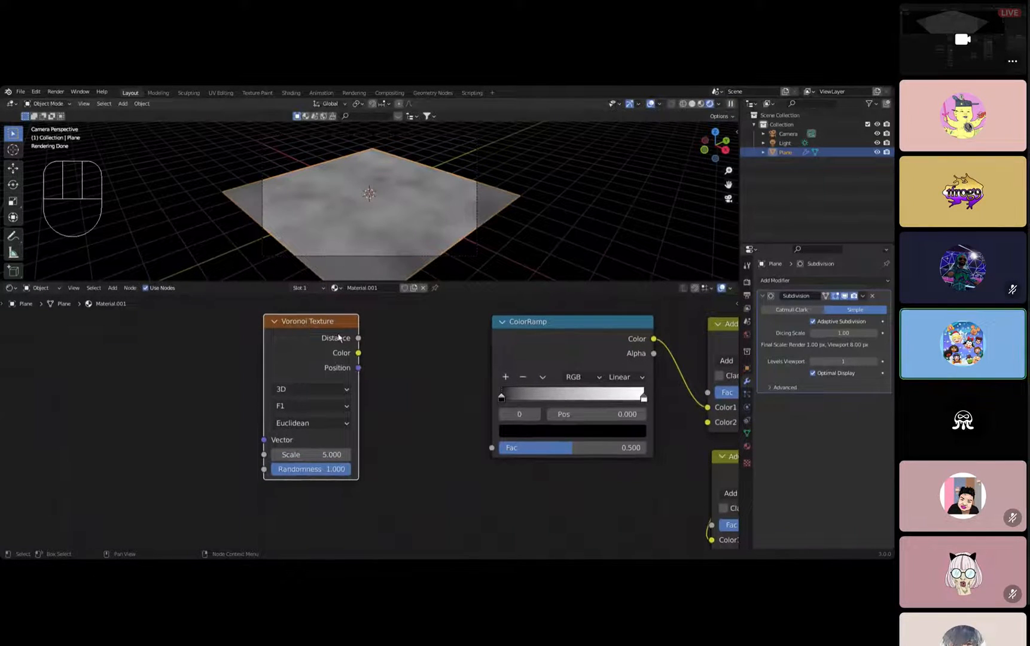
scroll(339, 339, up, 1)
middle_drag(254, 313, 254, 361)
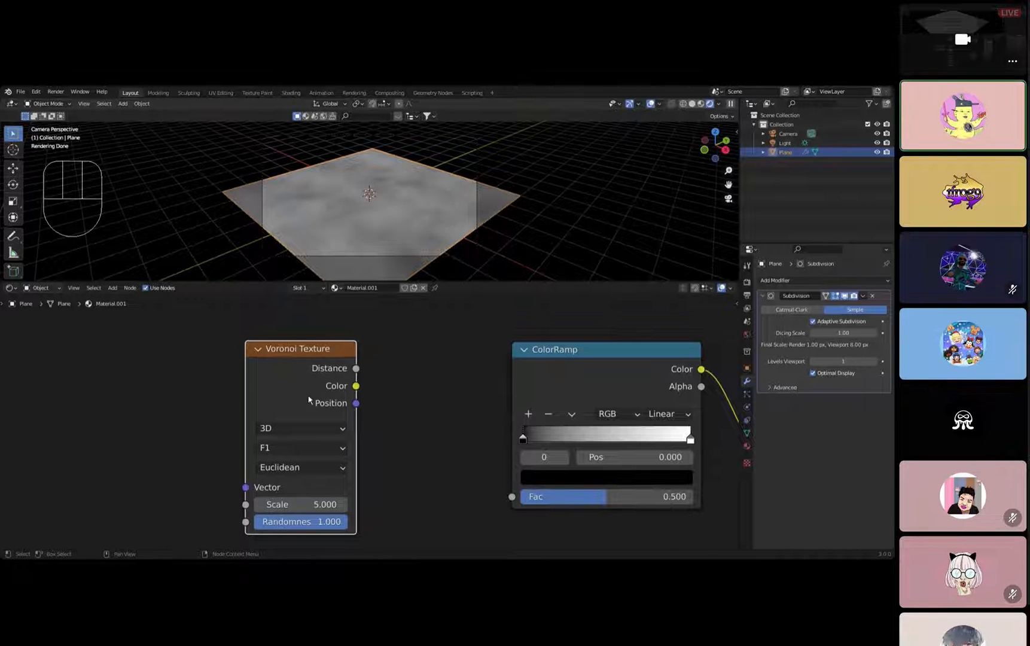
middle_drag(407, 331, 279, 376)
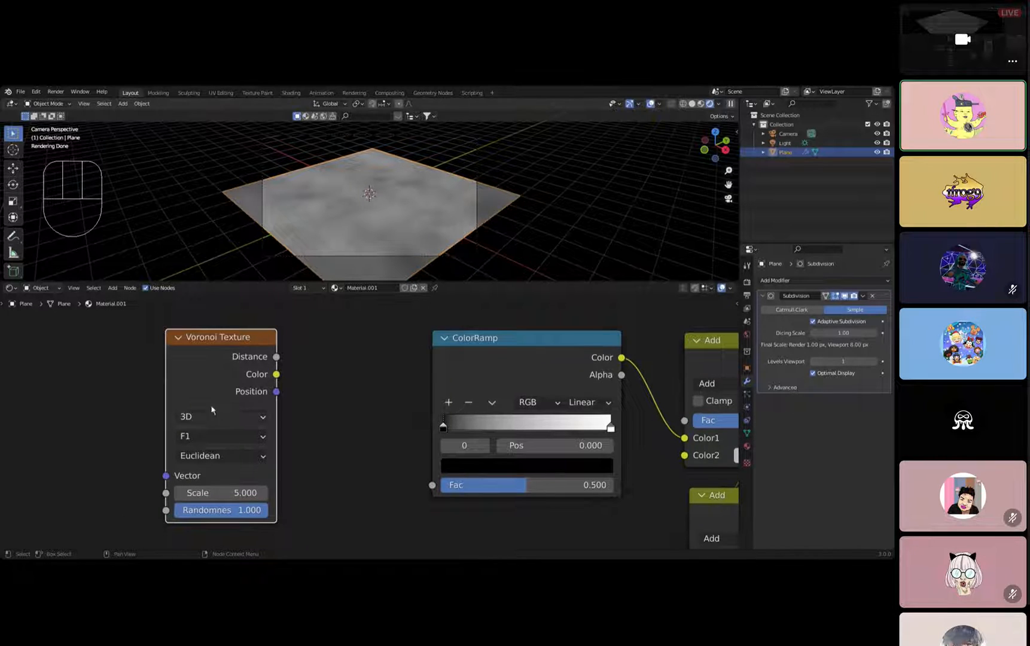
drag(281, 361, 432, 485)
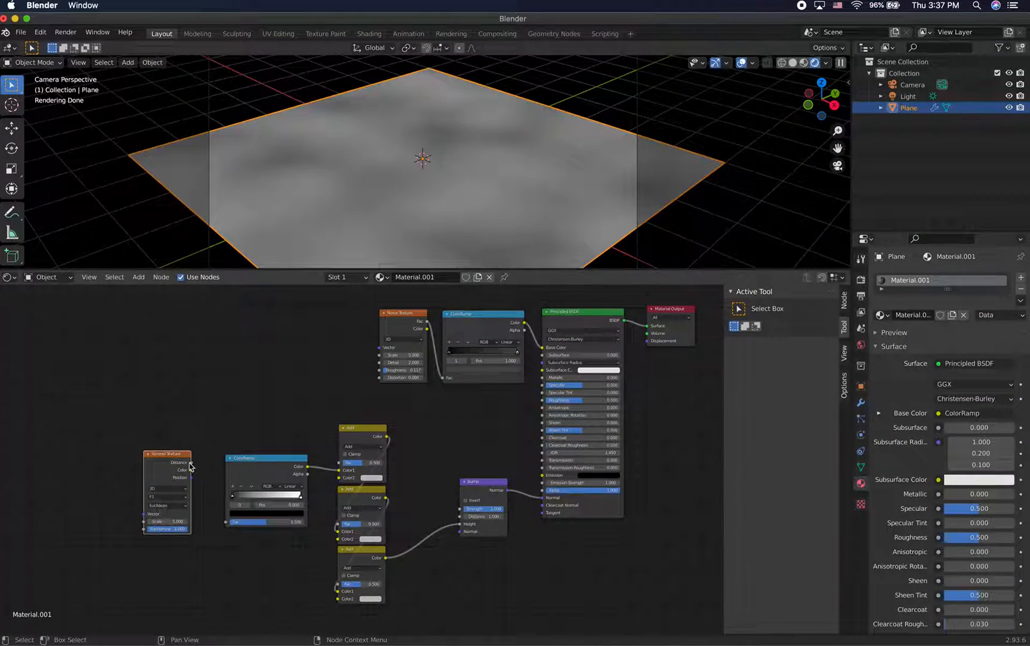
Connect the local Voronoi Texture's Distance output to the ColorRamp's Fac input and reduce the Voronoi Scale to about 2.2.
drag(190, 466, 230, 522)
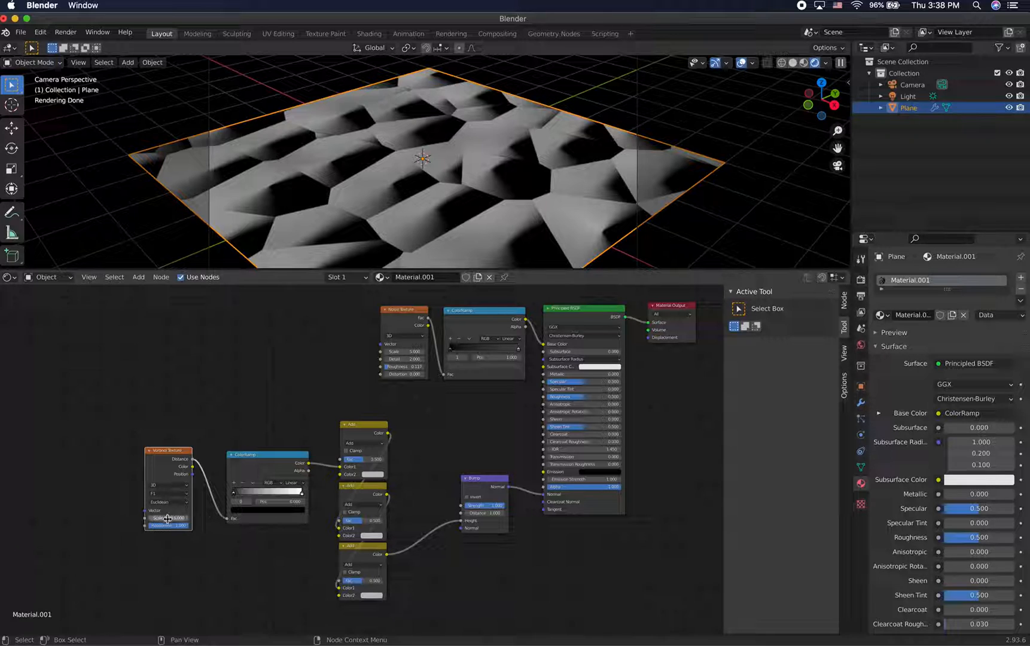
drag(174, 518, 144, 518)
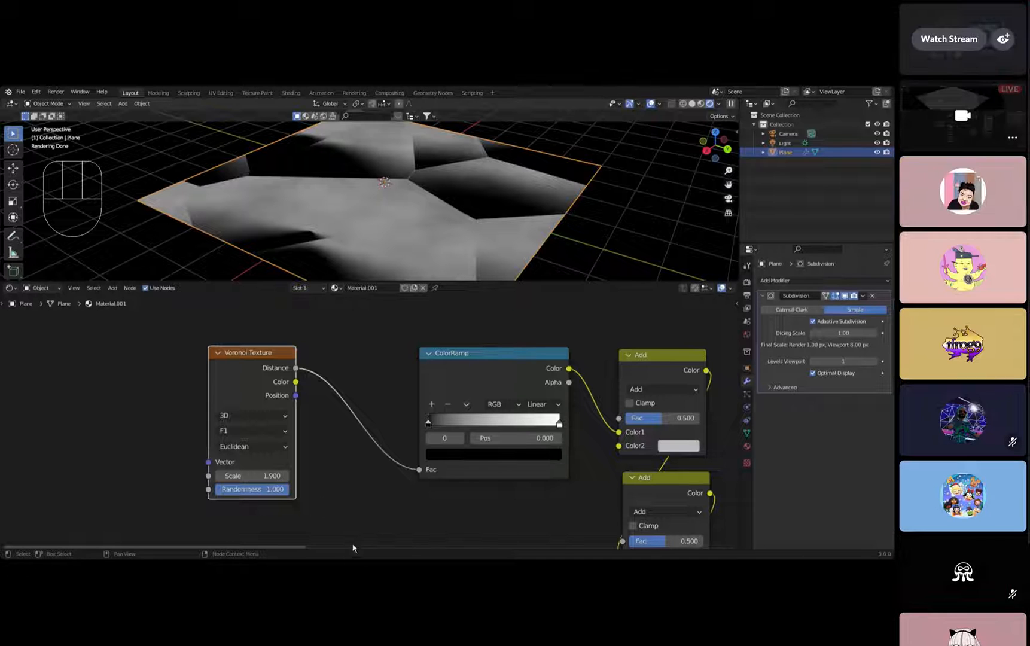
View another participant's live stream in the Discord call and return to the stream of the shared Blender scene.
click(949, 39)
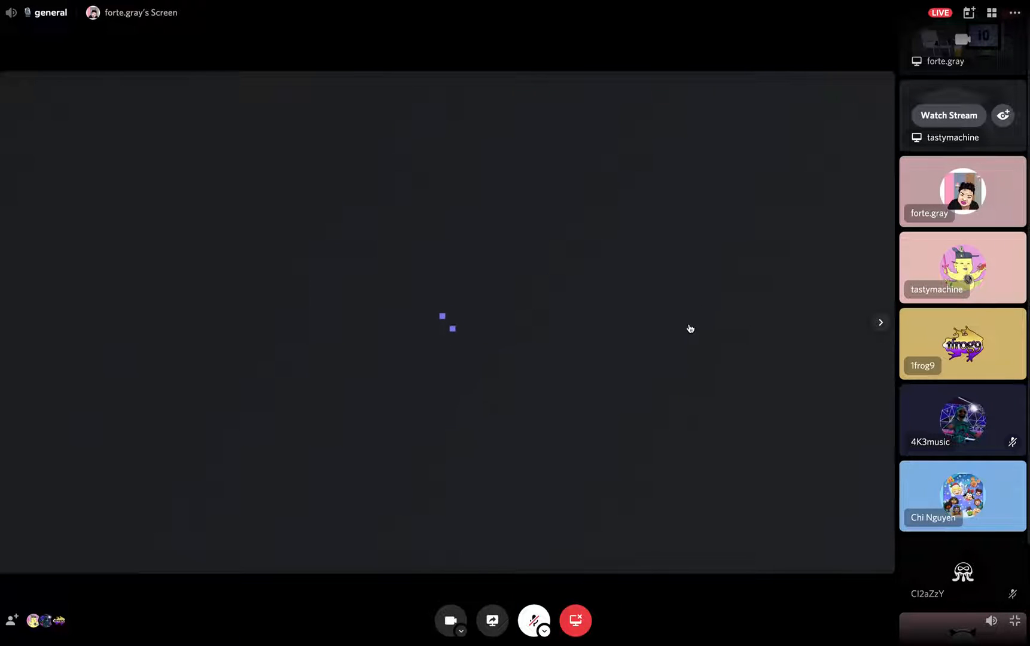
click(928, 116)
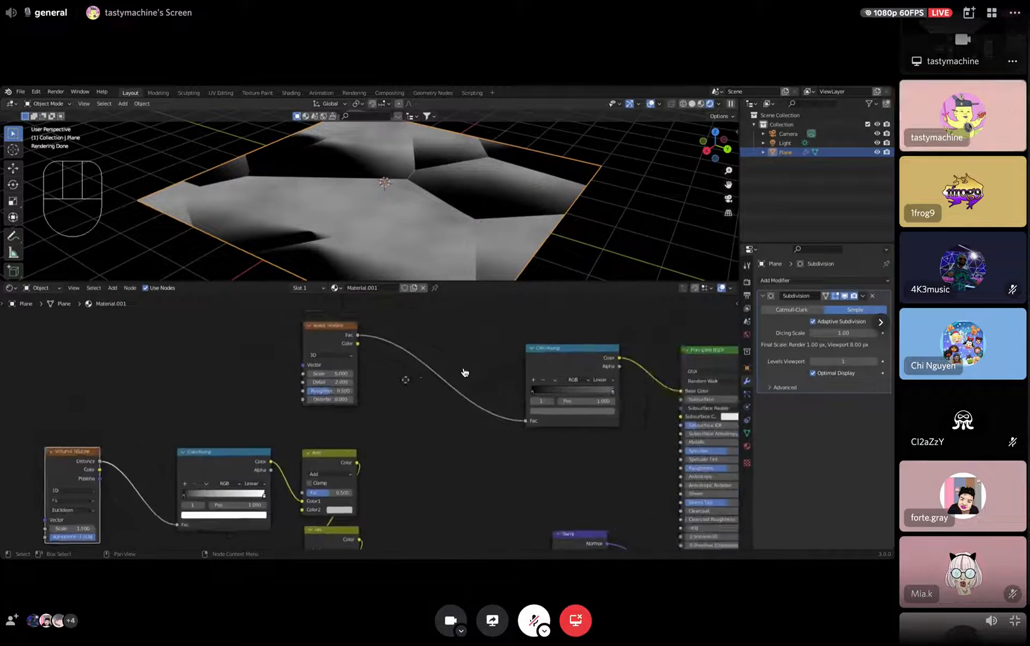
Examine the shared scene's Noise Texture and ColorRamp branch, and the Voronoi Texture branch through the Add chain to the Bump node.
middle_drag(406, 379, 269, 399)
scroll(508, 426, up, 5)
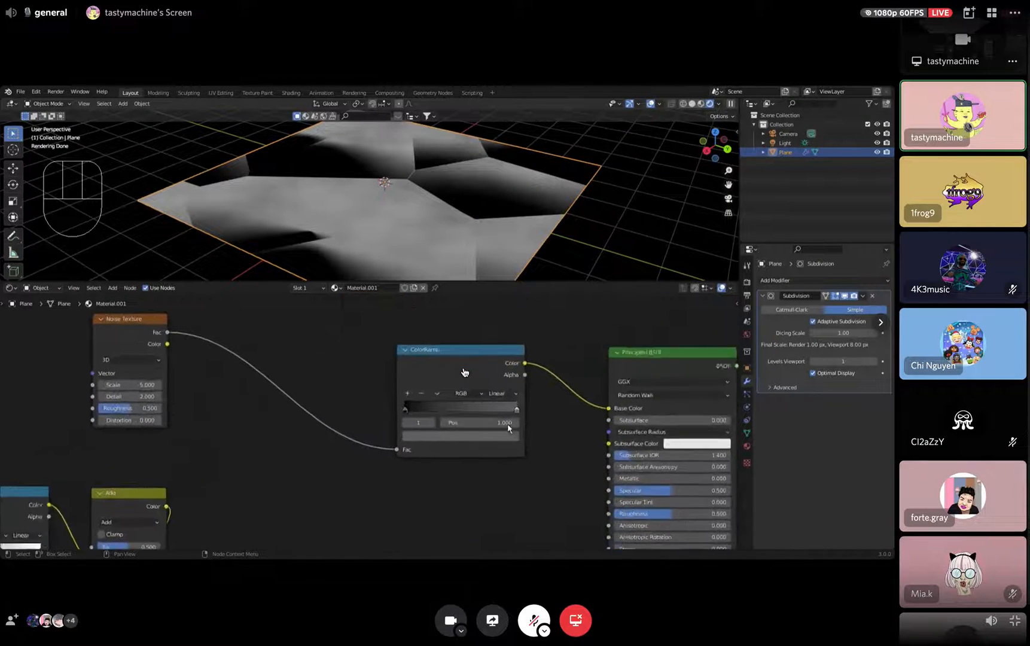
scroll(371, 422, down, 2)
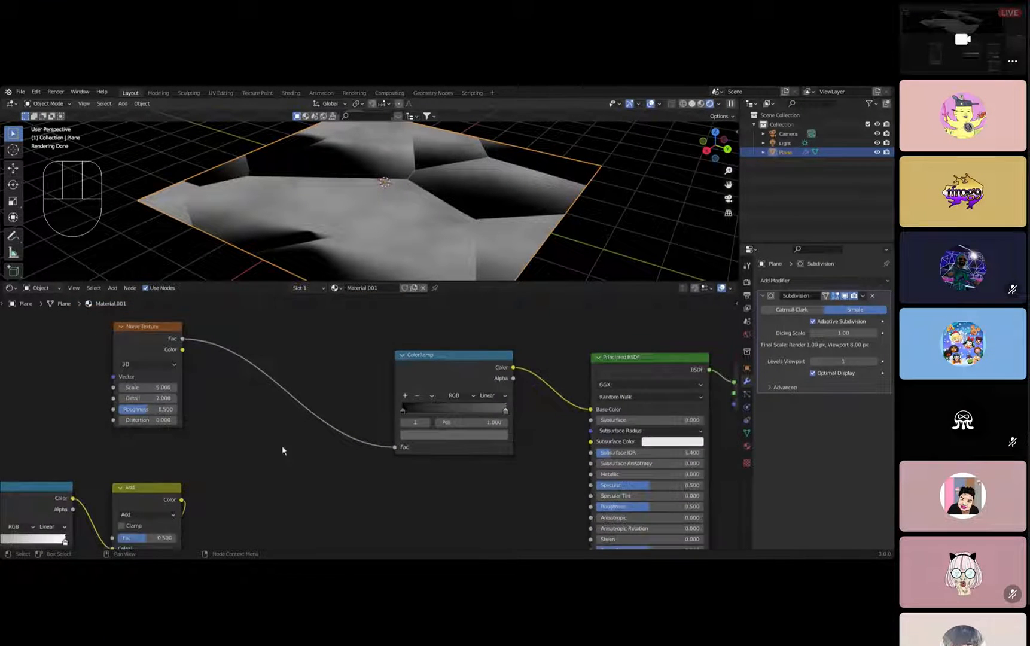
middle_drag(284, 446, 444, 380)
middle_drag(334, 449, 371, 422)
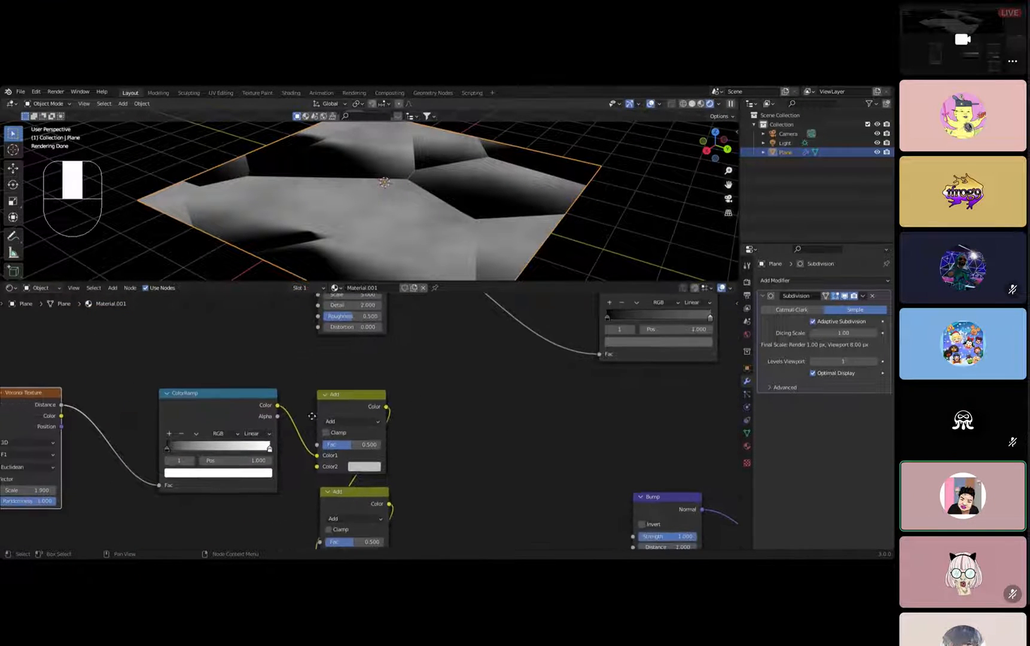
scroll(335, 433, up, 3)
scroll(304, 447, down, 1)
middle_drag(305, 450, 402, 406)
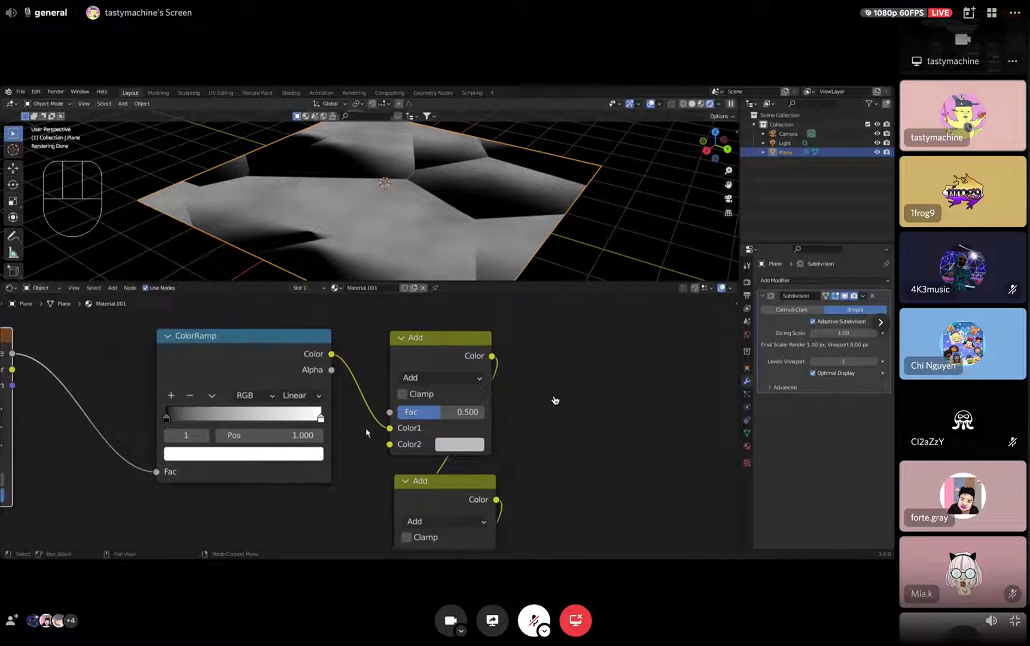
scroll(354, 418, down, 2)
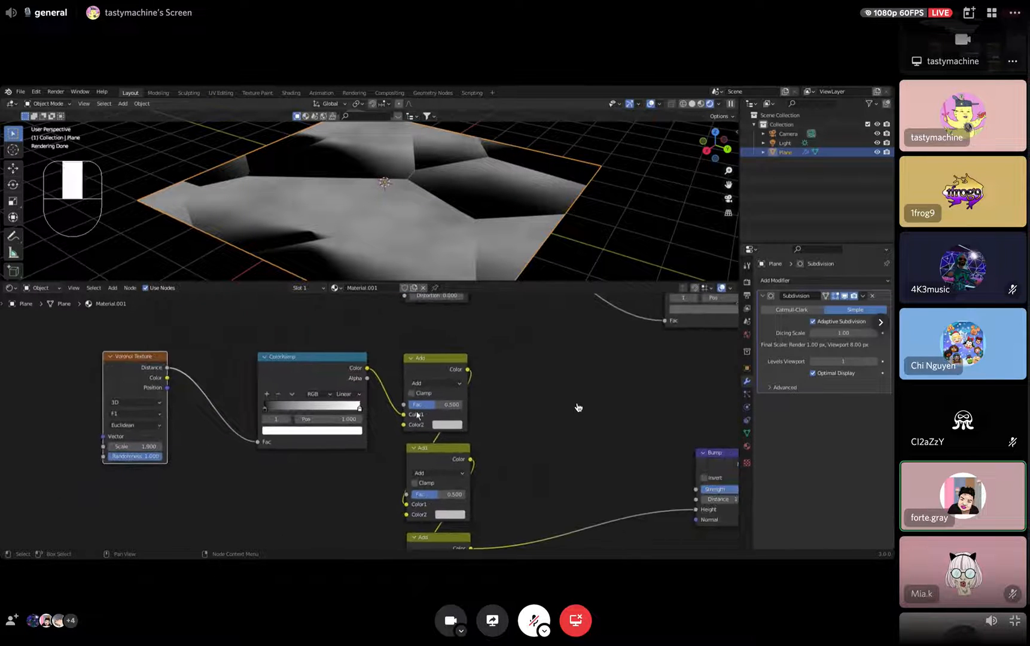
middle_drag(288, 453, 308, 443)
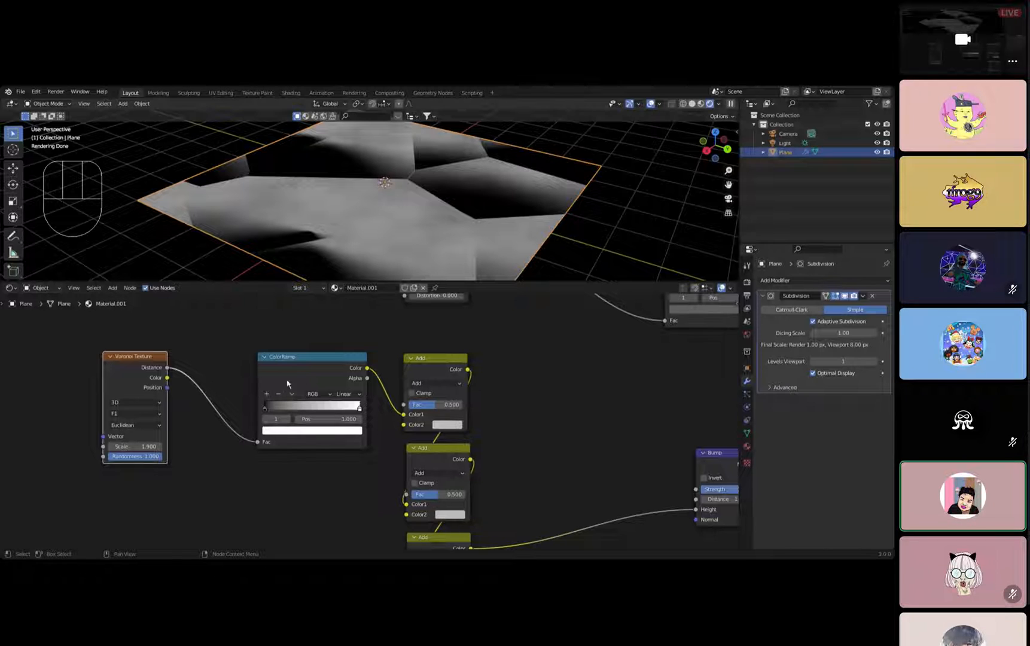
scroll(310, 475, down, 1)
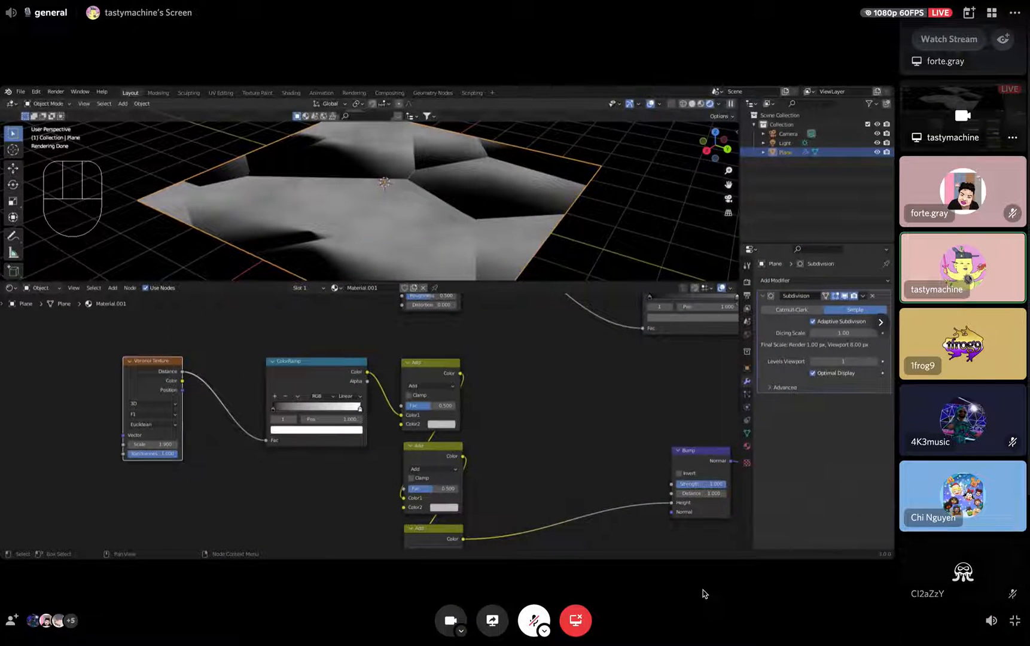
Check the other participant's live stream again and switch to the local Blender scene.
click(947, 41)
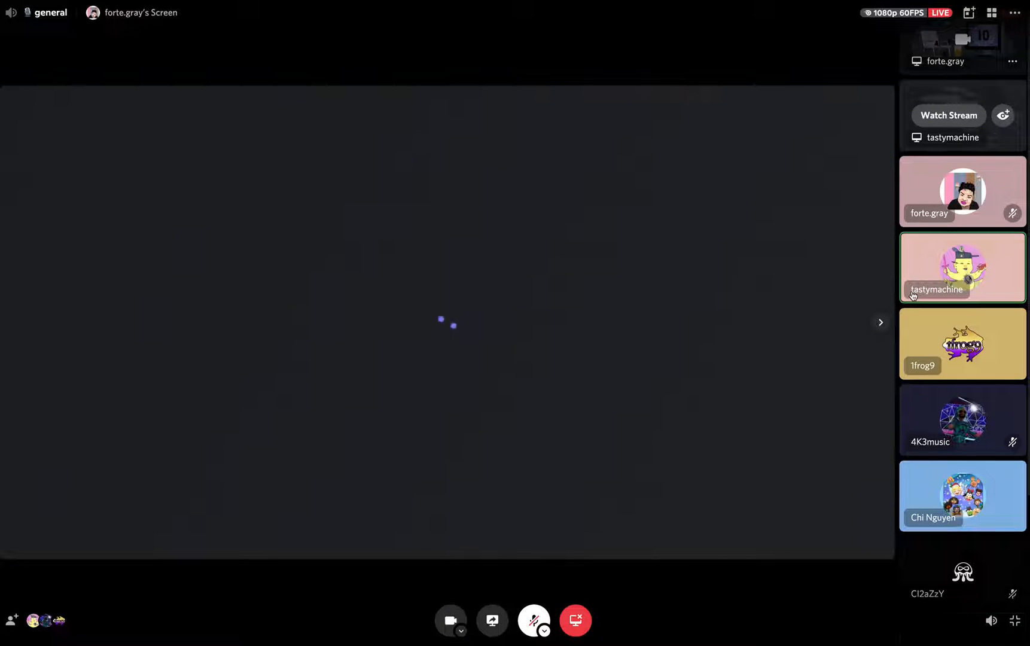
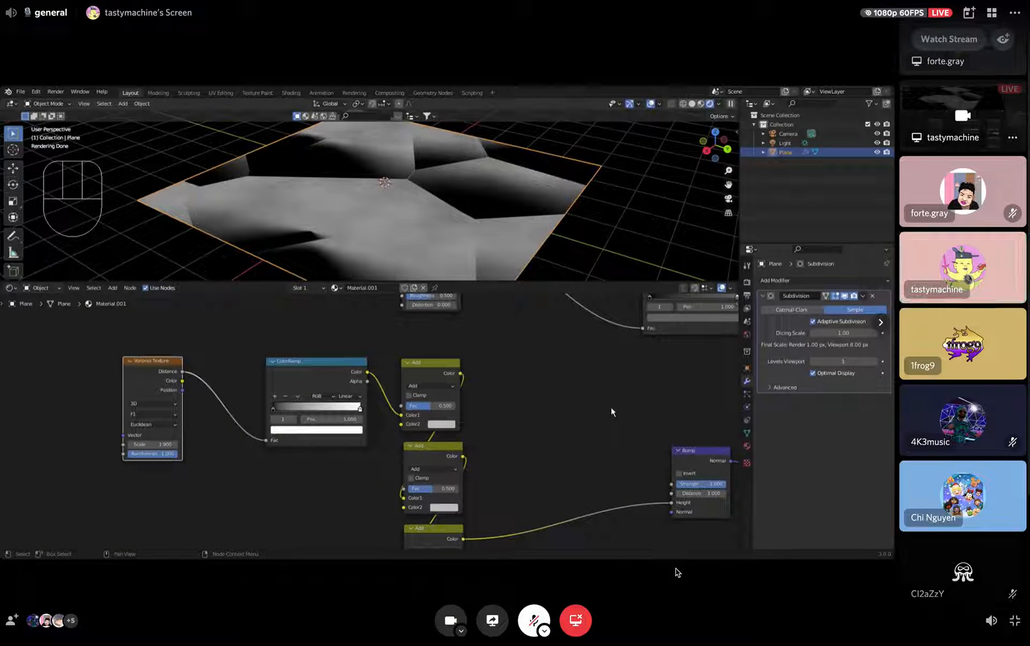
mouse_move(652, 644)
key(ctrl+Right)
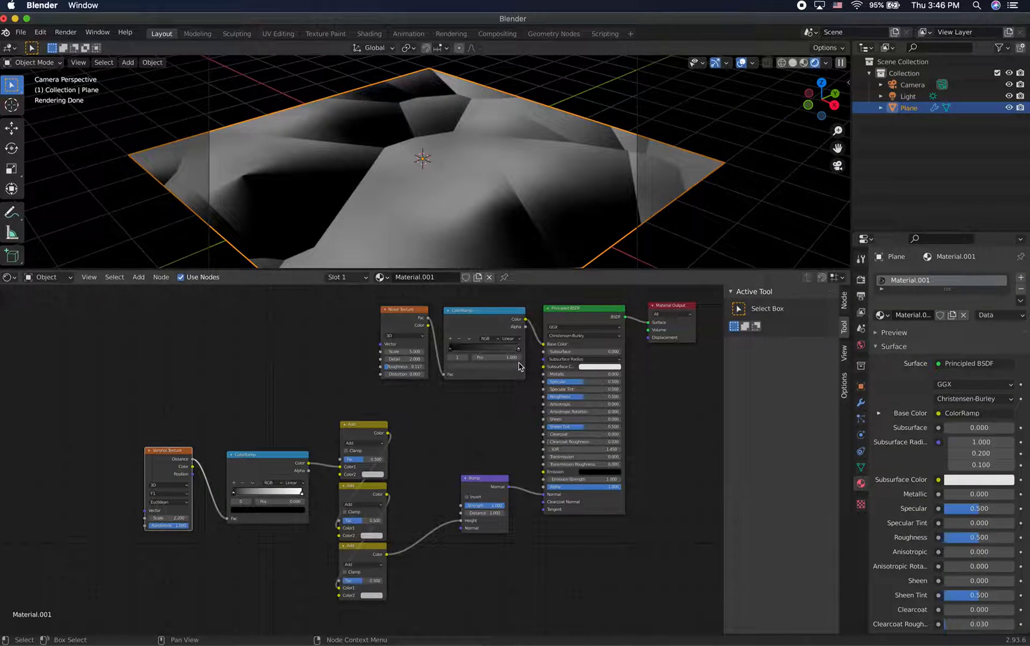
Compare the shared Voronoi Texture, ColorRamp and Add nodes in the Discord stream with the local Blender scene.
key(ctrl+Left)
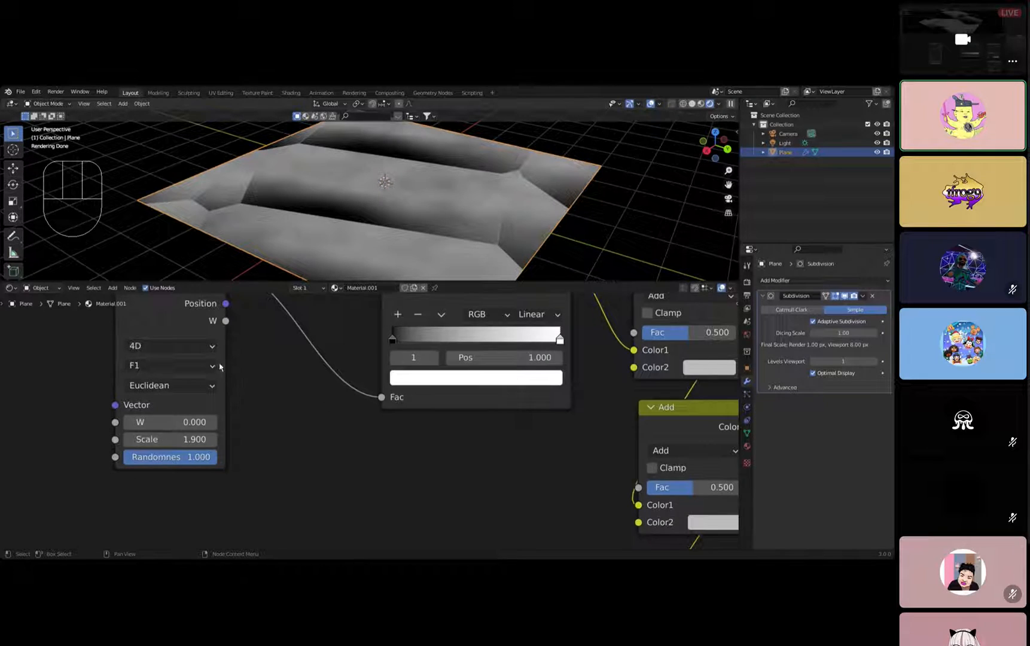
click(249, 631)
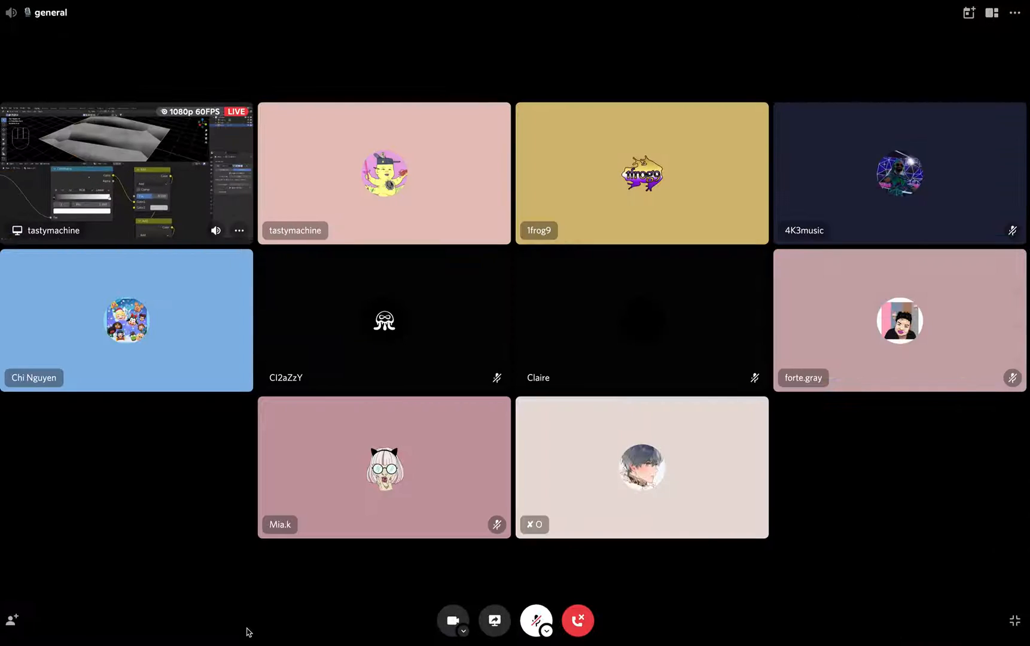
click(81, 213)
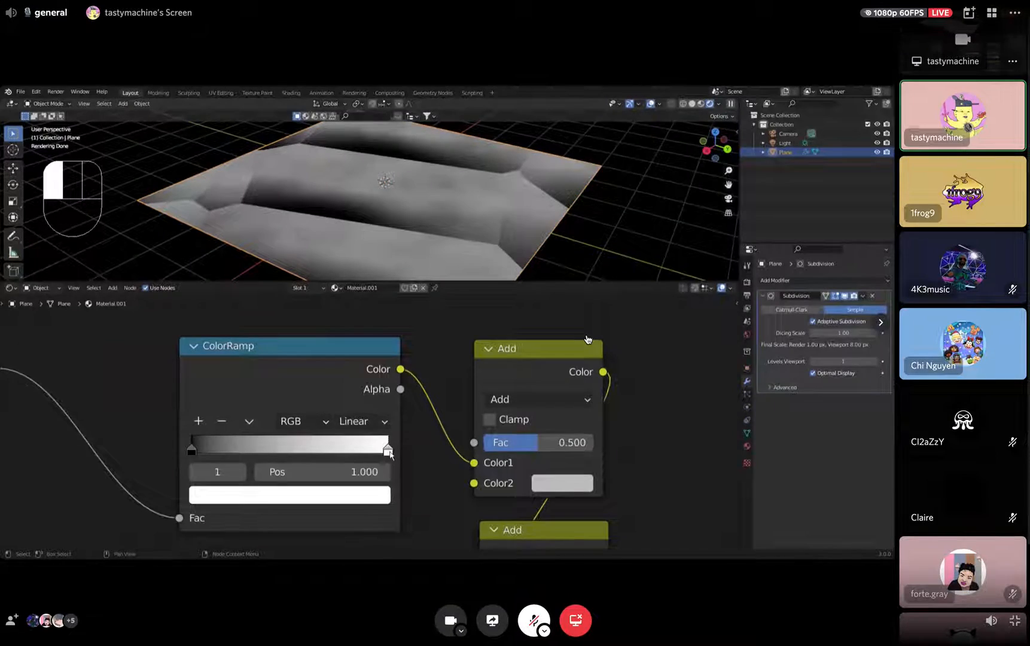
key(ctrl+Right)
key(ctrl+Left)
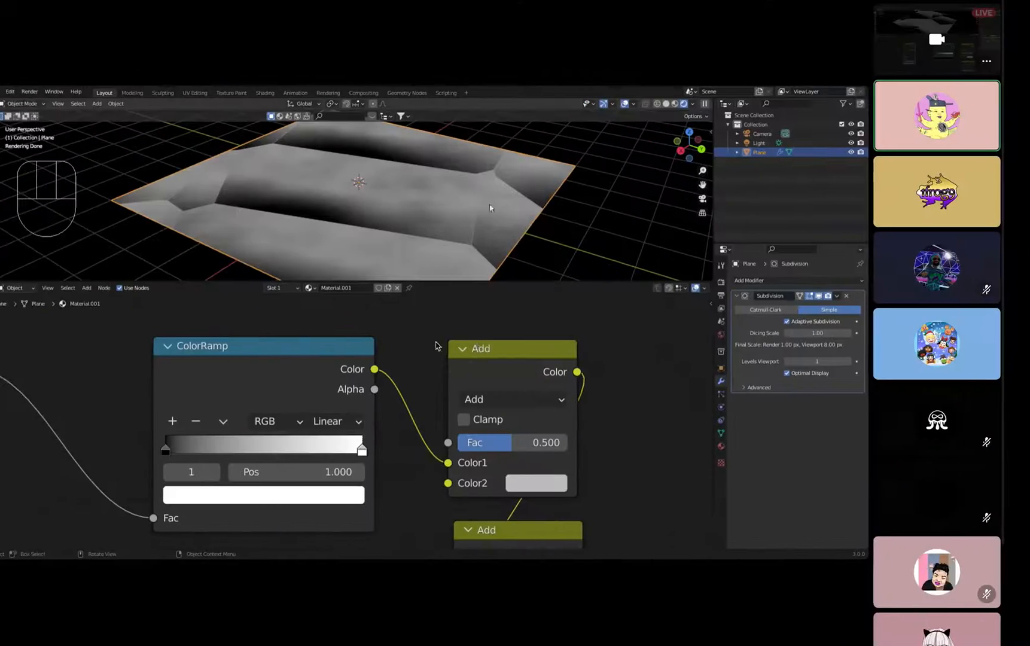
key(ctrl+Right)
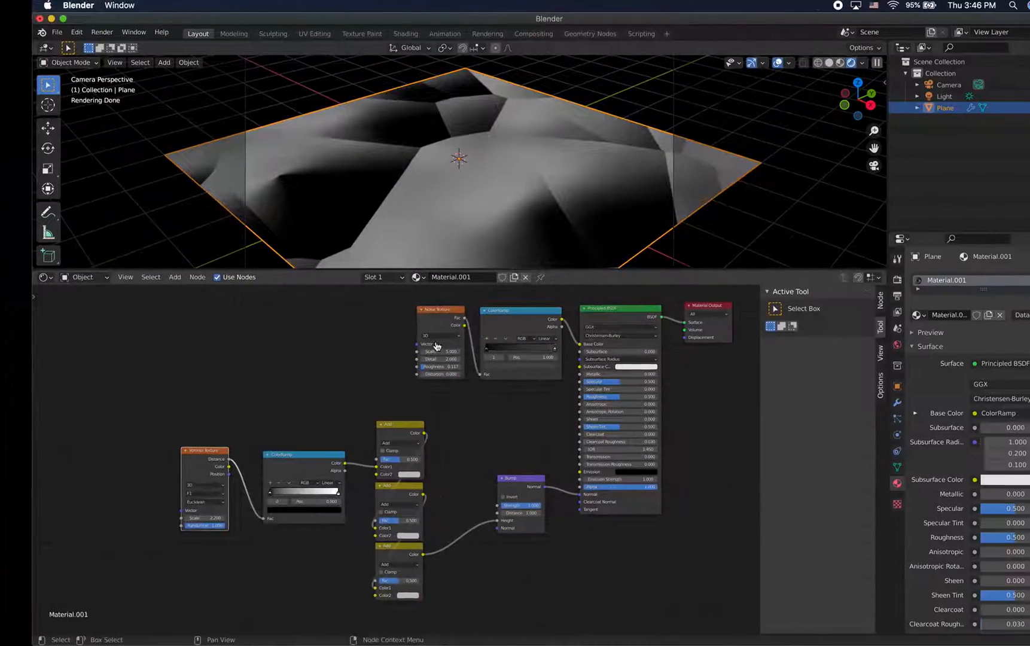
Set the local Voronoi Texture's dimensions to 4D and check the shared stream.
click(160, 485)
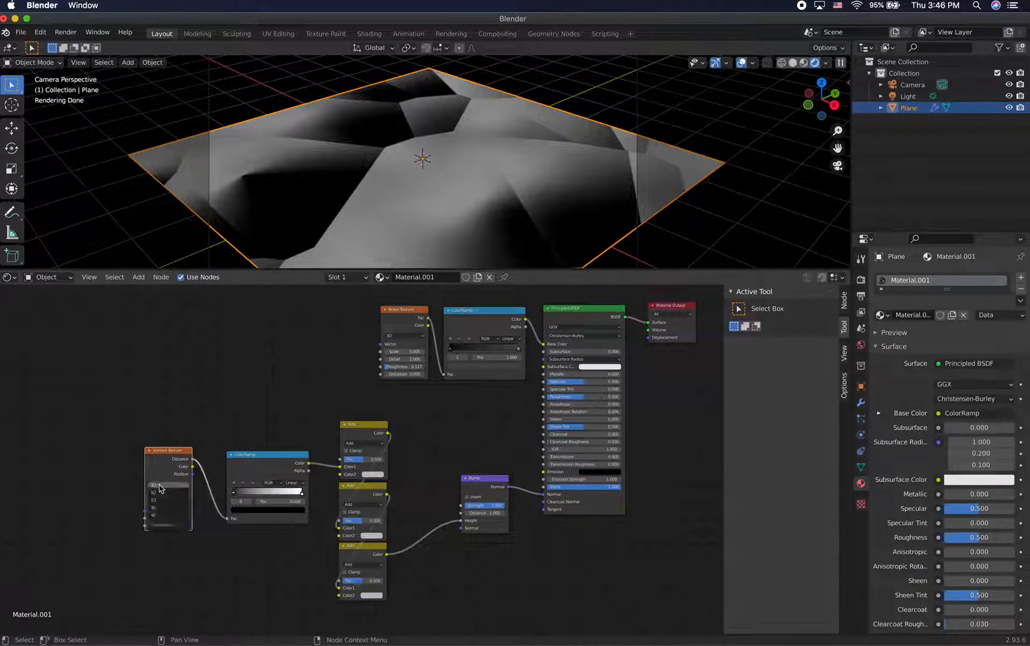
click(163, 522)
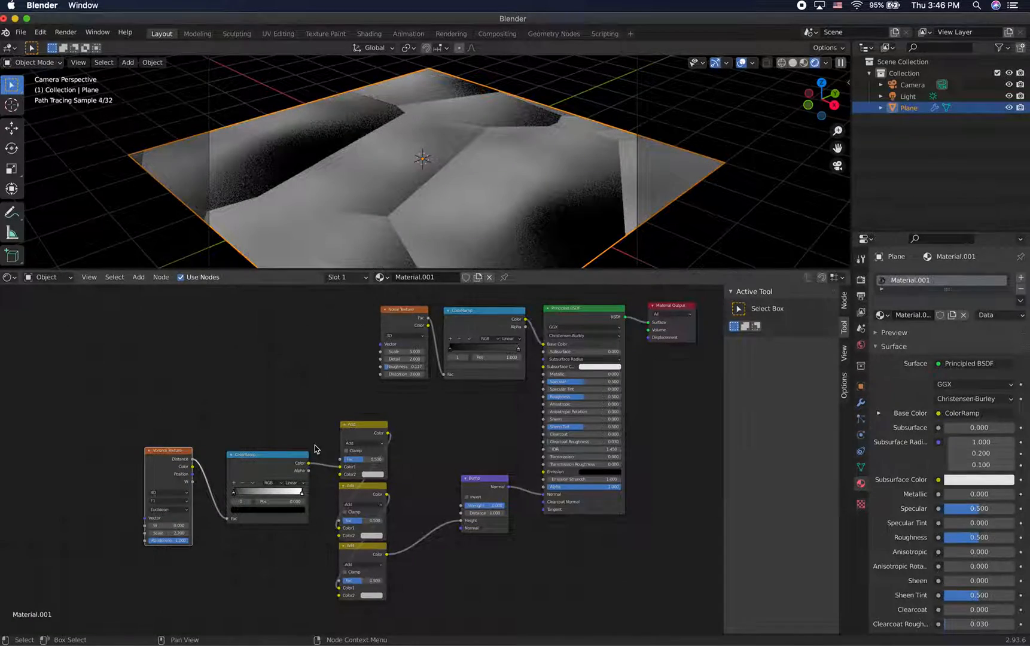
key(ctrl+Left)
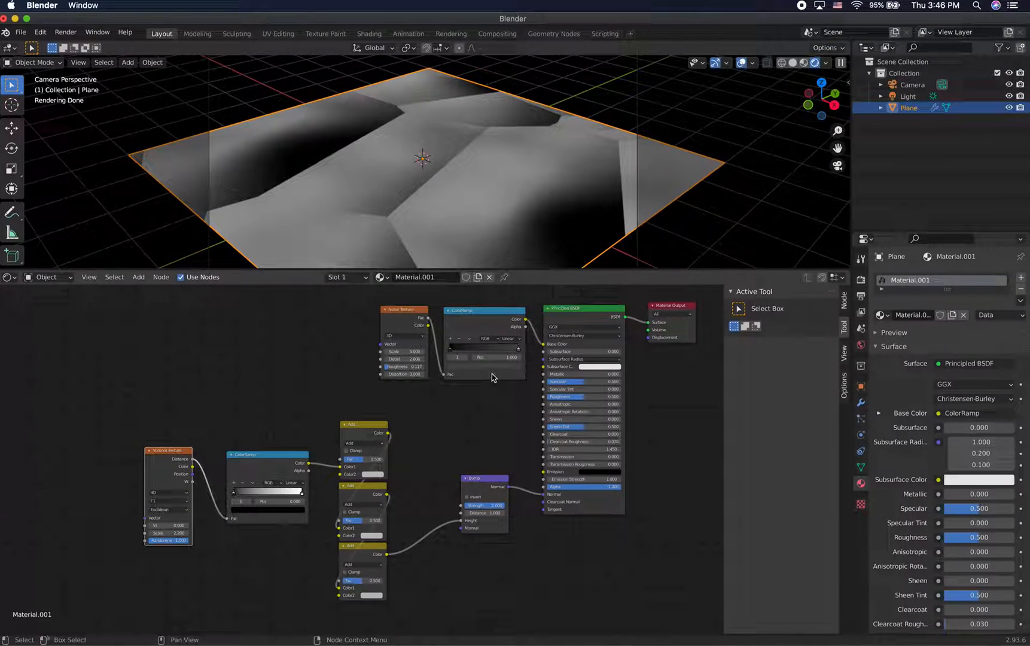
Adjust the dark grey of the end stop on the Noise Texture's ColorRamp and set its position to 1.000.
click(500, 367)
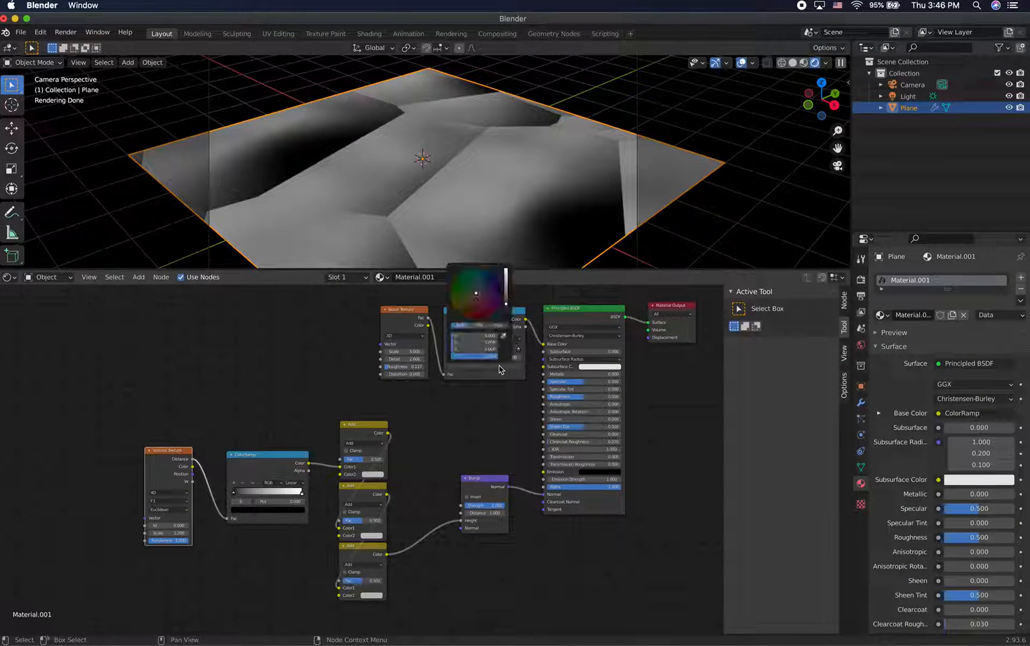
drag(507, 303, 507, 300)
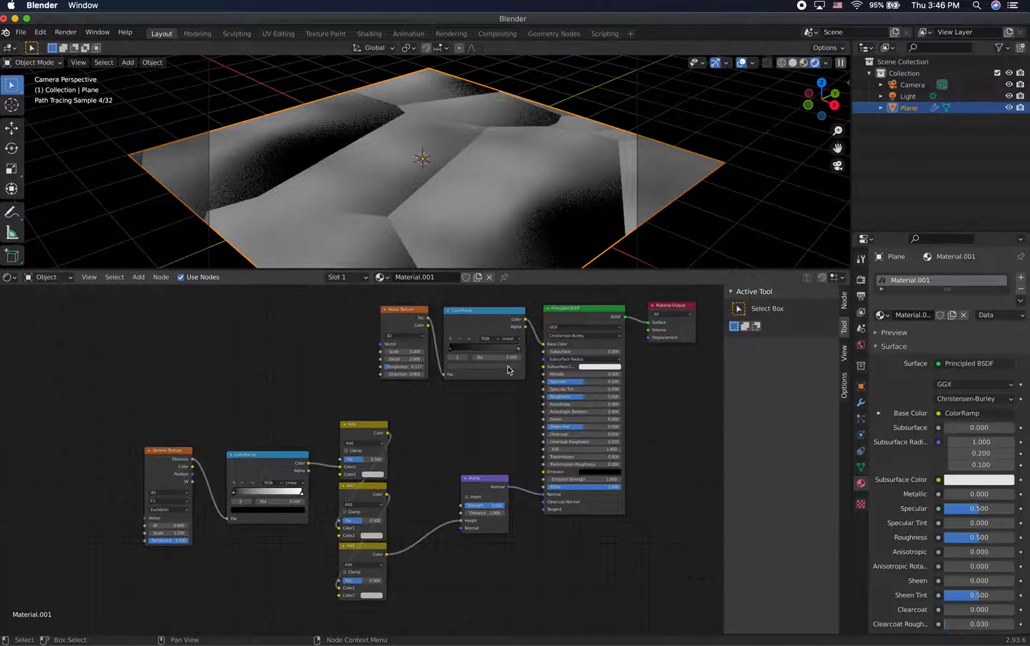
click(514, 367)
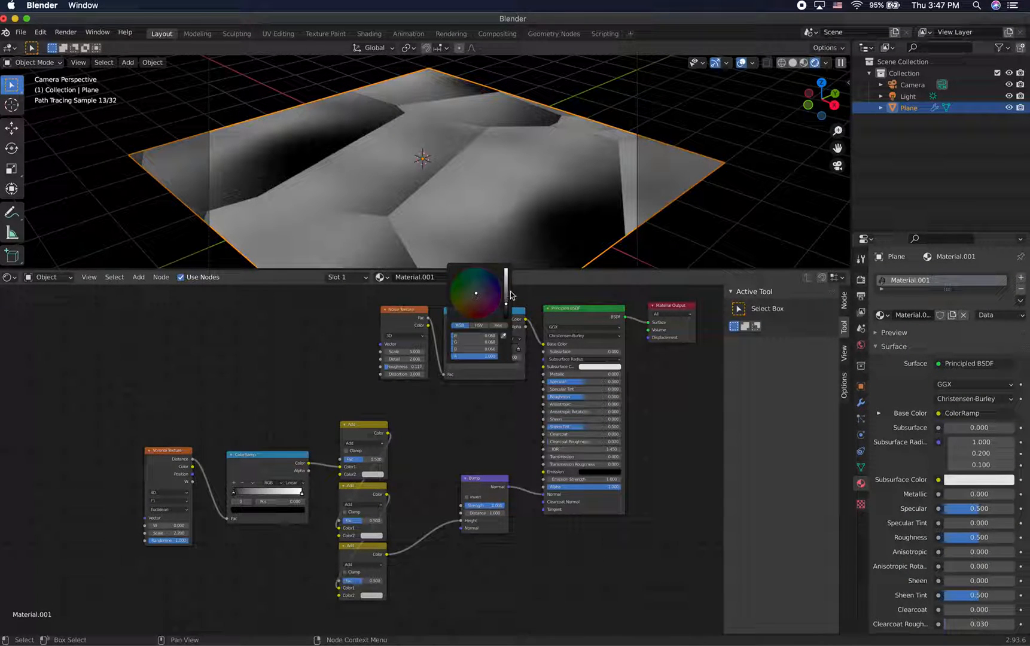
drag(518, 350, 469, 353)
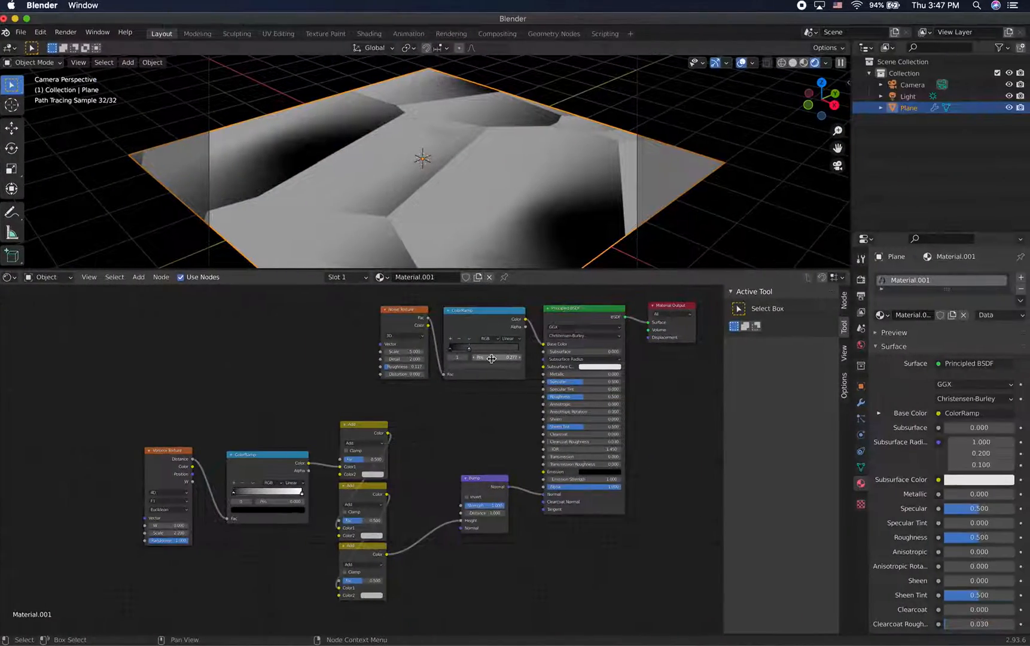
drag(491, 358, 592, 359)
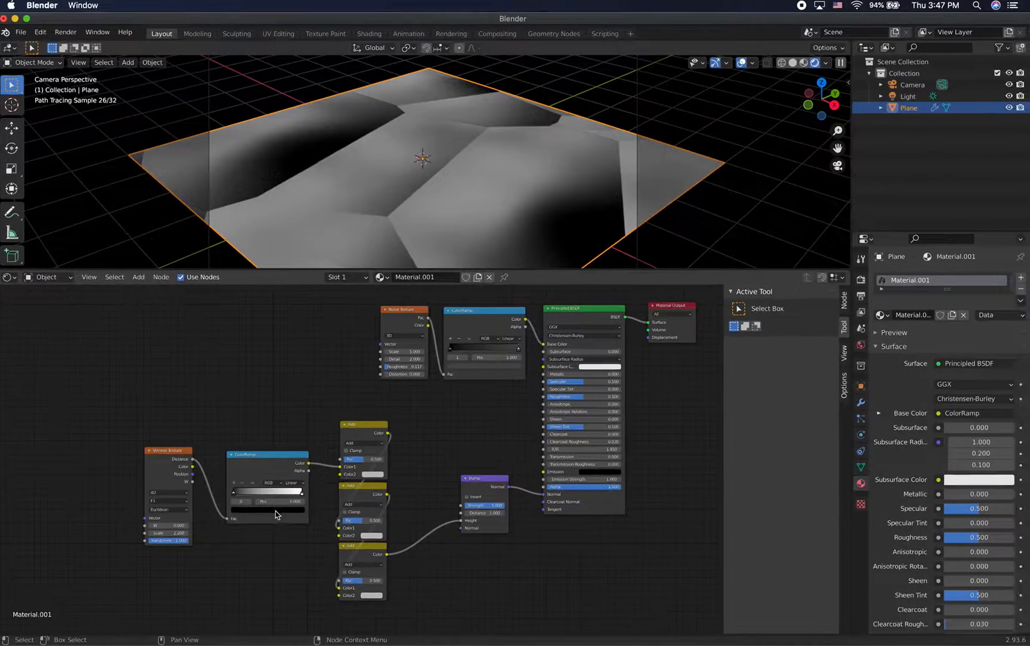
Lighten the first stop of the Voronoi Texture's ColorRamp slightly and darken its white end stop to dark grey.
click(275, 510)
drag(289, 462, 290, 455)
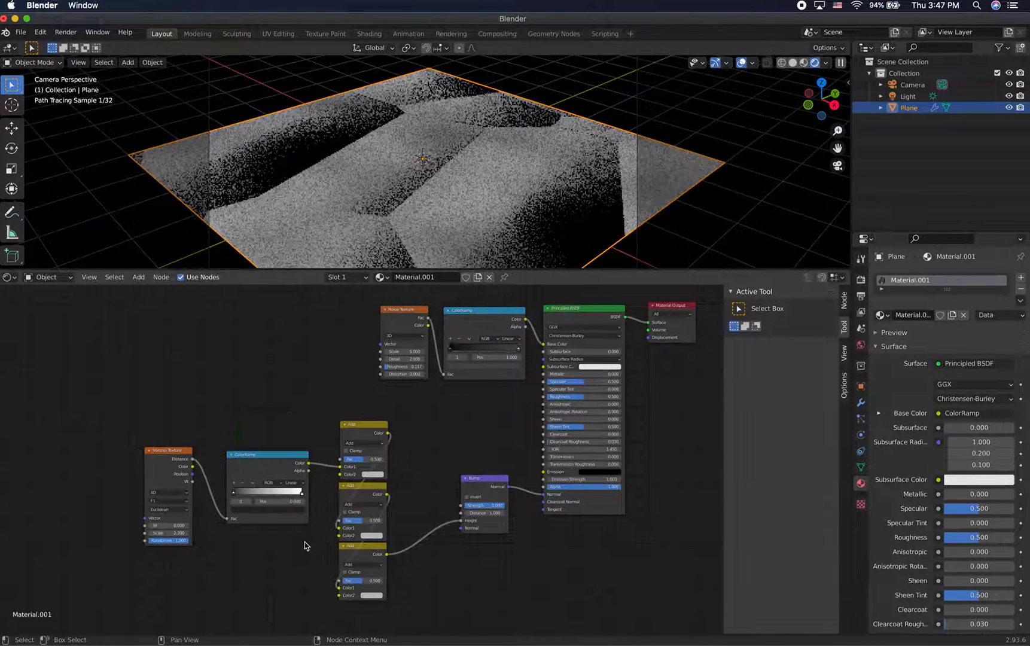
click(301, 493)
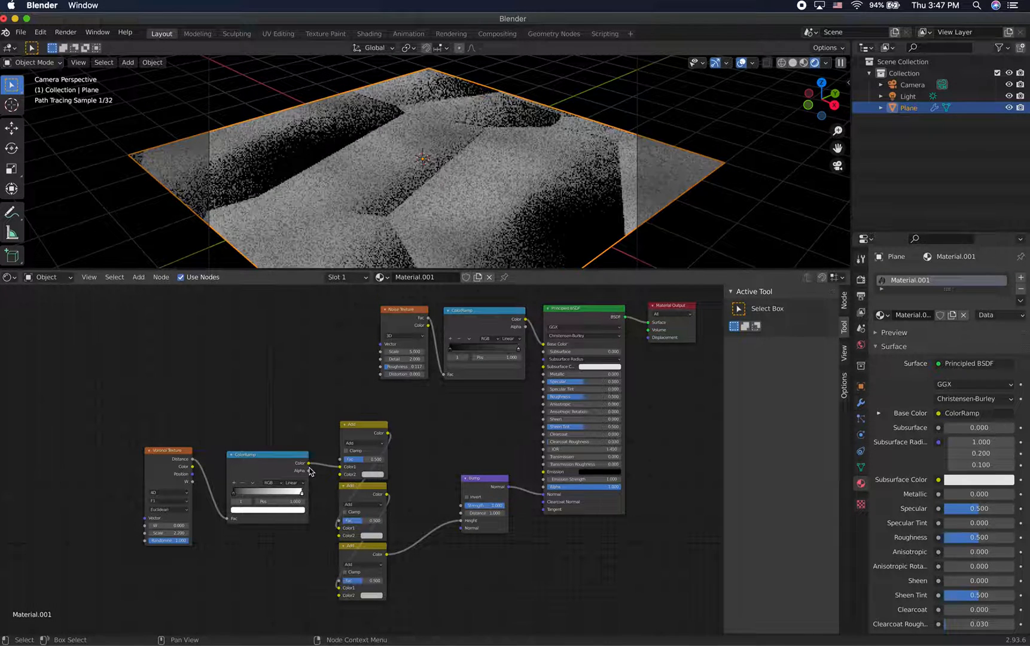
click(299, 510)
drag(290, 430, 289, 452)
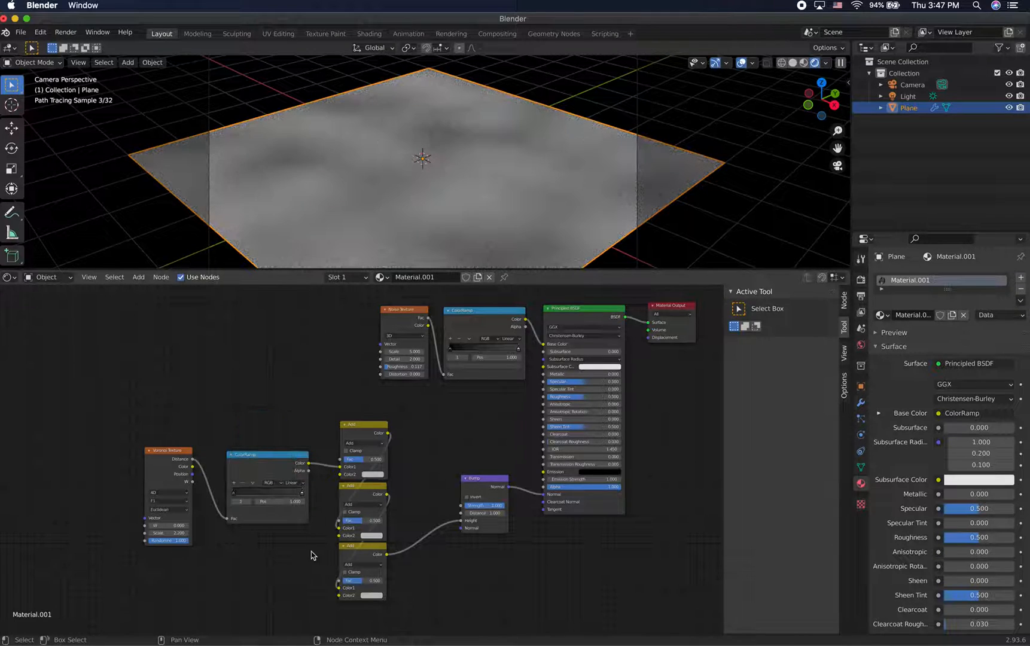
Move the end stop of the Voronoi ColorRamp inward to about 0.86 and adjust the ramp after checking the shared scene.
drag(305, 500, 292, 495)
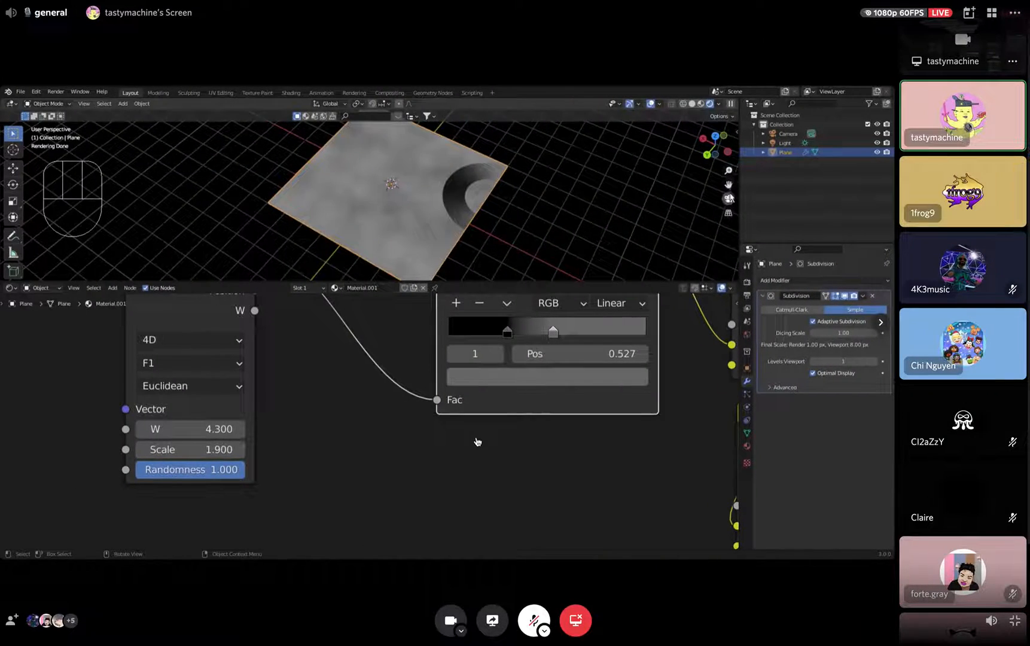
drag(190, 429, 230, 429)
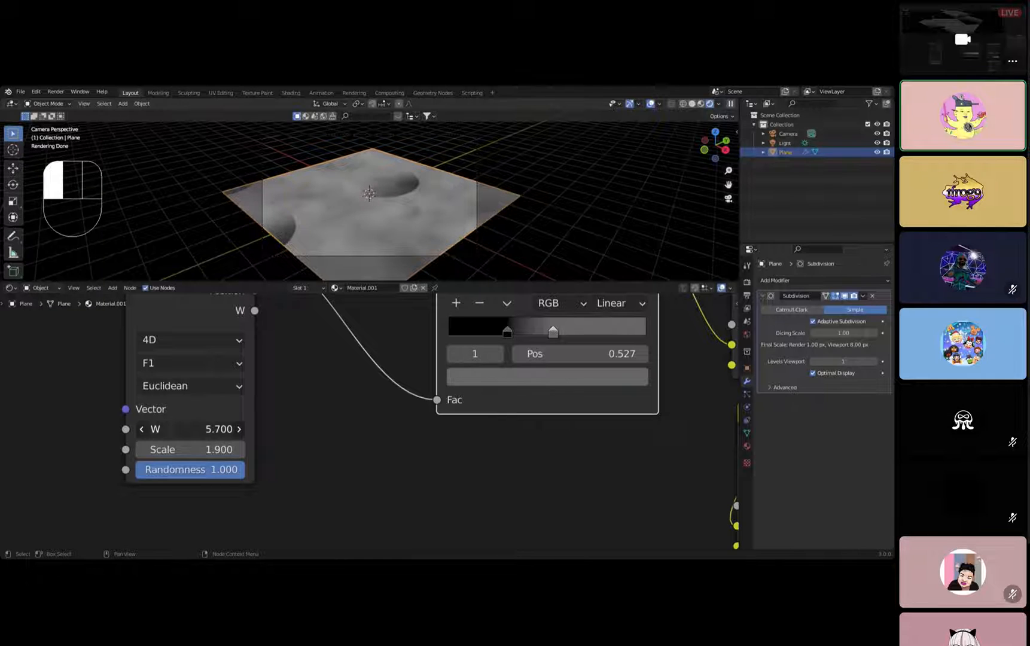
key(ctrl+Right)
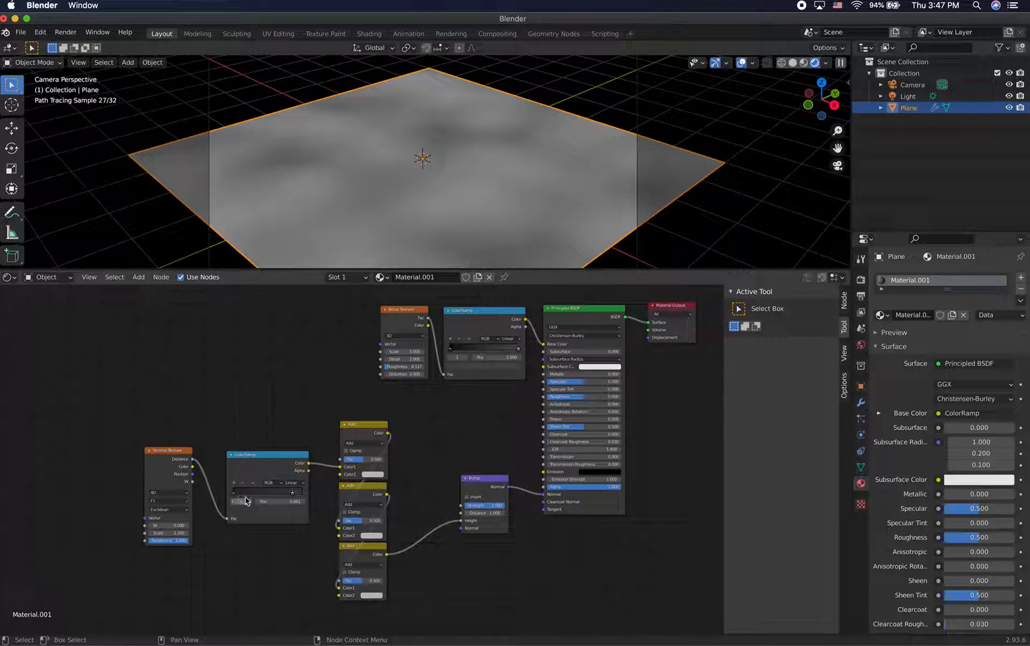
drag(234, 496, 247, 493)
click(285, 495)
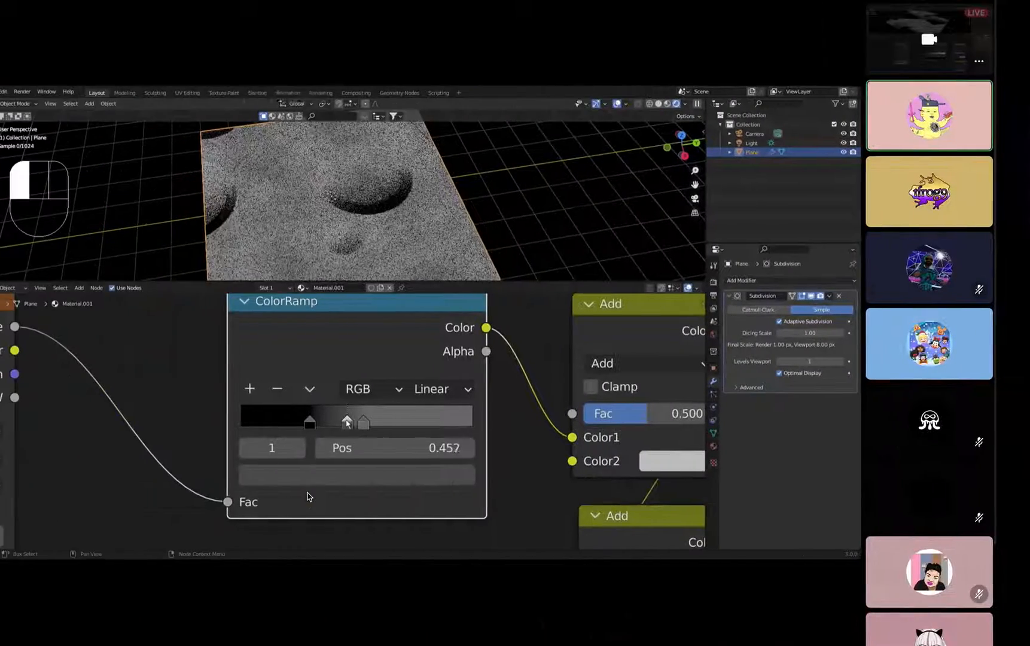
Examine how the shared scene's ColorRamp stop position shapes the rounded craters on the plane.
drag(348, 423, 396, 424)
scroll(362, 165, down, 2)
middle_drag(362, 165, 458, 159)
scroll(335, 222, up, 3)
middle_drag(334, 221, 420, 209)
scroll(439, 213, up, 3)
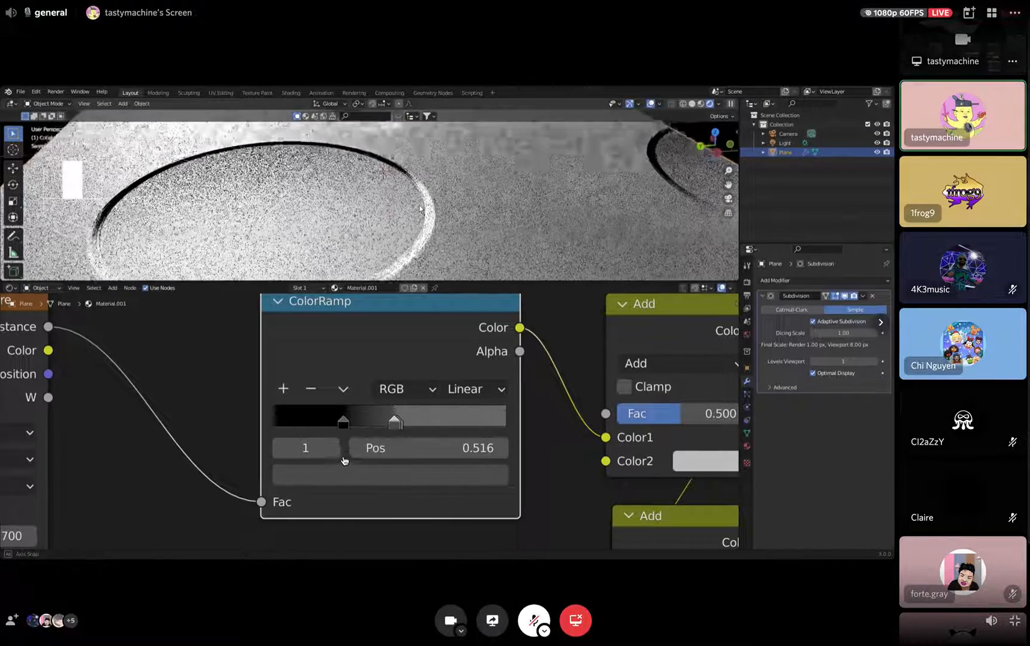
drag(395, 421, 384, 422)
middle_drag(365, 200, 368, 281)
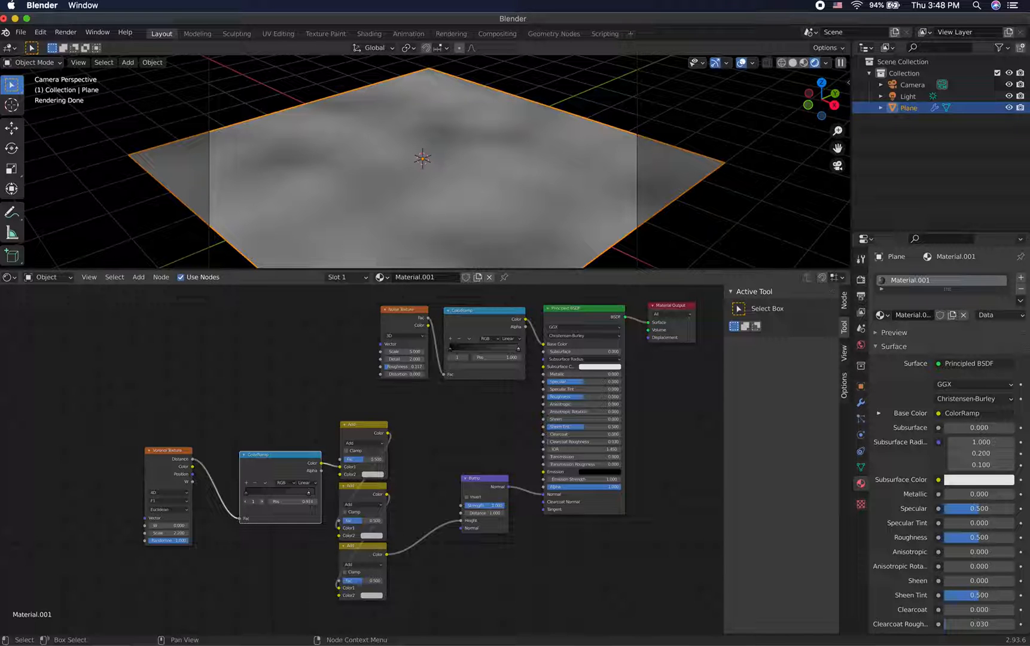
Readjust the stop positions of the local Voronoi ColorRamp and lighten its first stop to grey.
drag(247, 497, 256, 495)
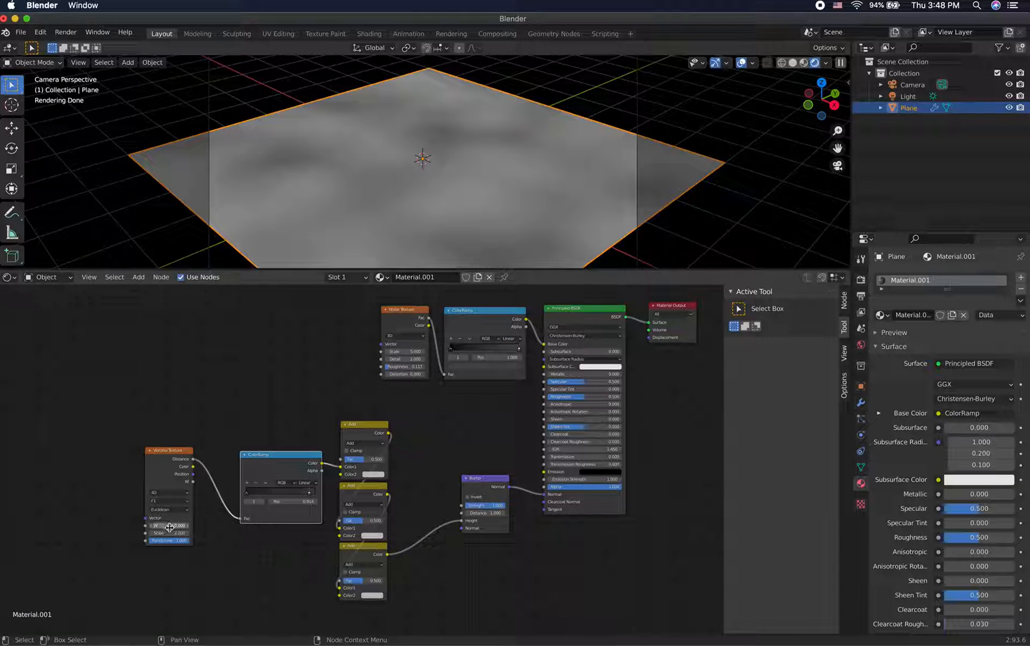
drag(309, 495, 304, 496)
click(269, 493)
scroll(286, 518, down, 1)
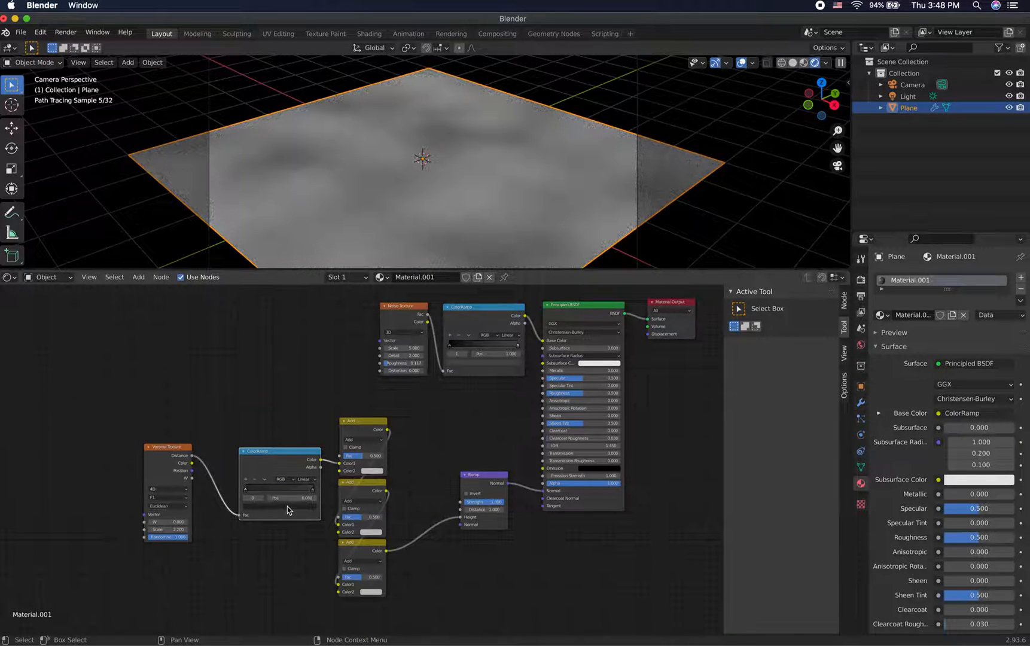
click(287, 508)
drag(302, 456, 302, 437)
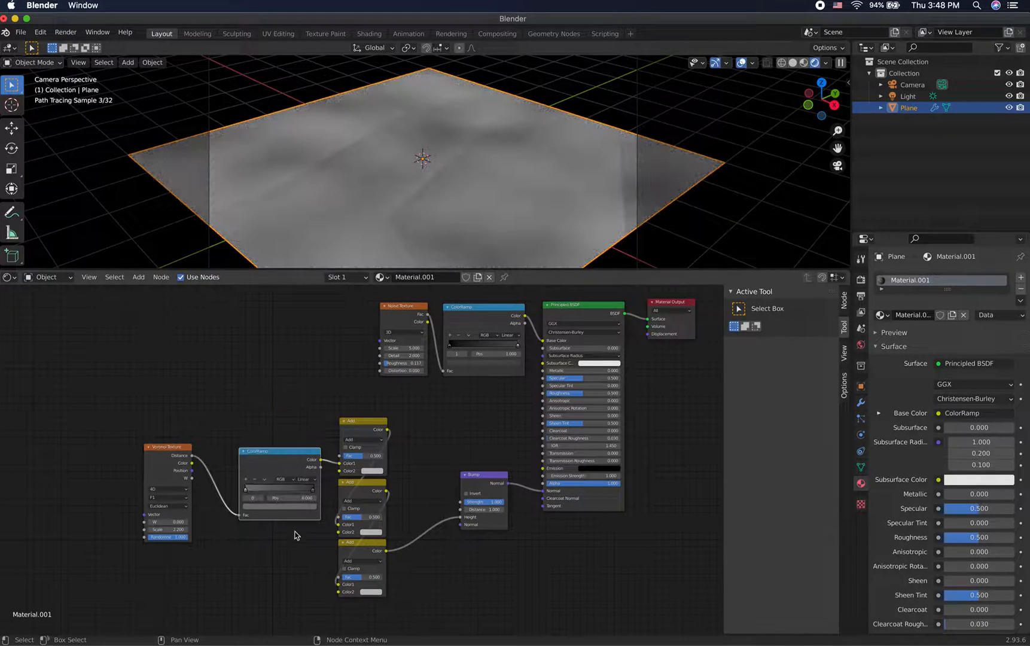
Add a middle stop to the Voronoi ColorRamp at position 0.599 and shift the node closer to the Voronoi Texture.
drag(268, 489, 296, 496)
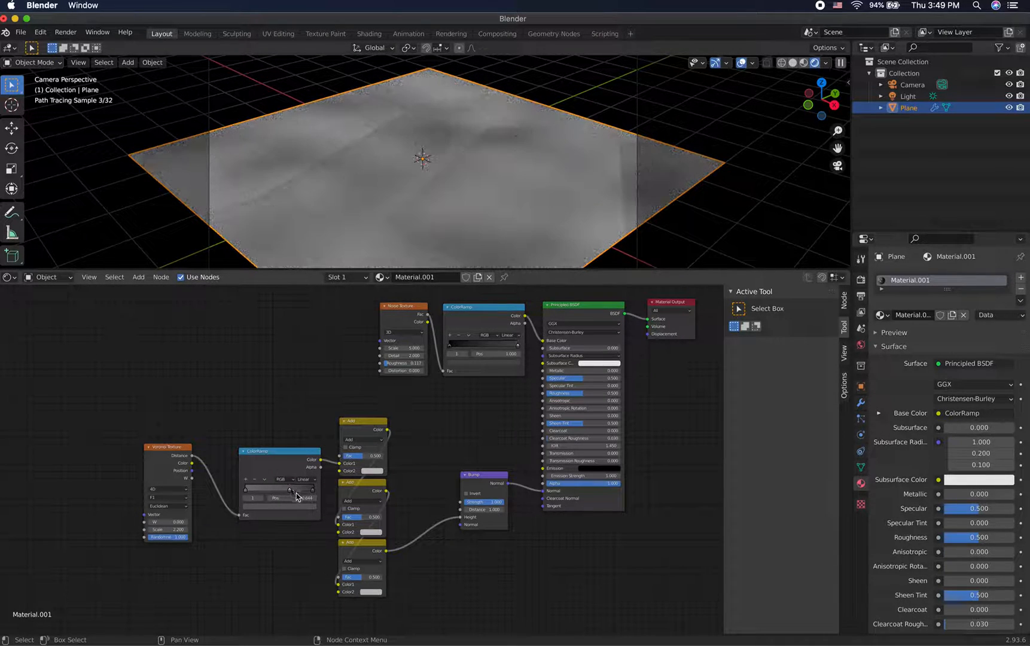
drag(247, 493, 240, 486)
drag(303, 488, 267, 487)
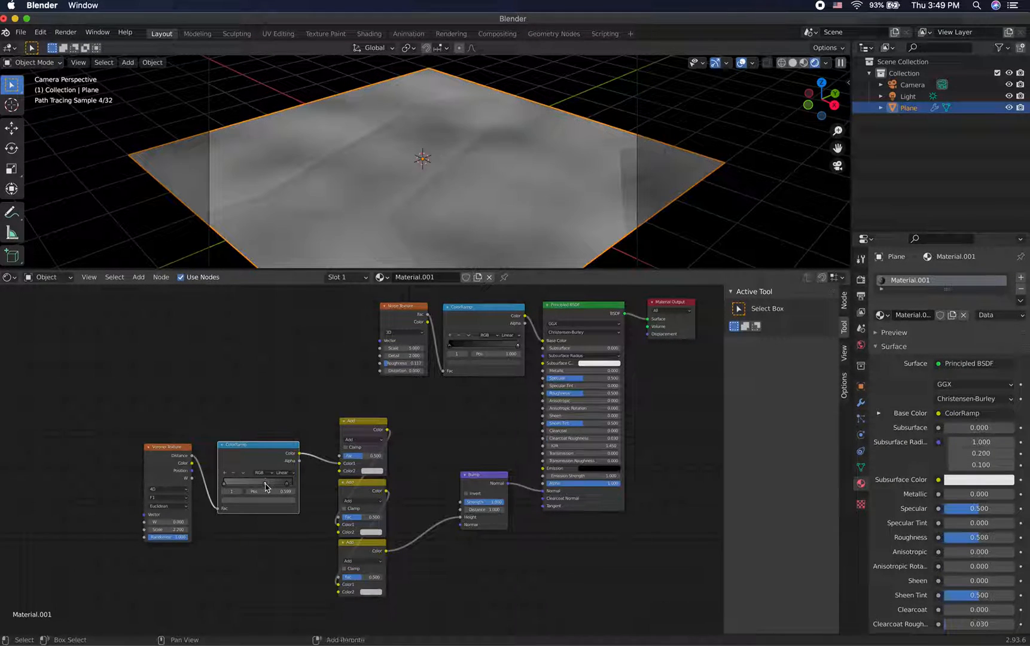
Brighten the middle stop of the Voronoi ColorRamp from dark grey to a light grey.
scroll(266, 486, up, 4)
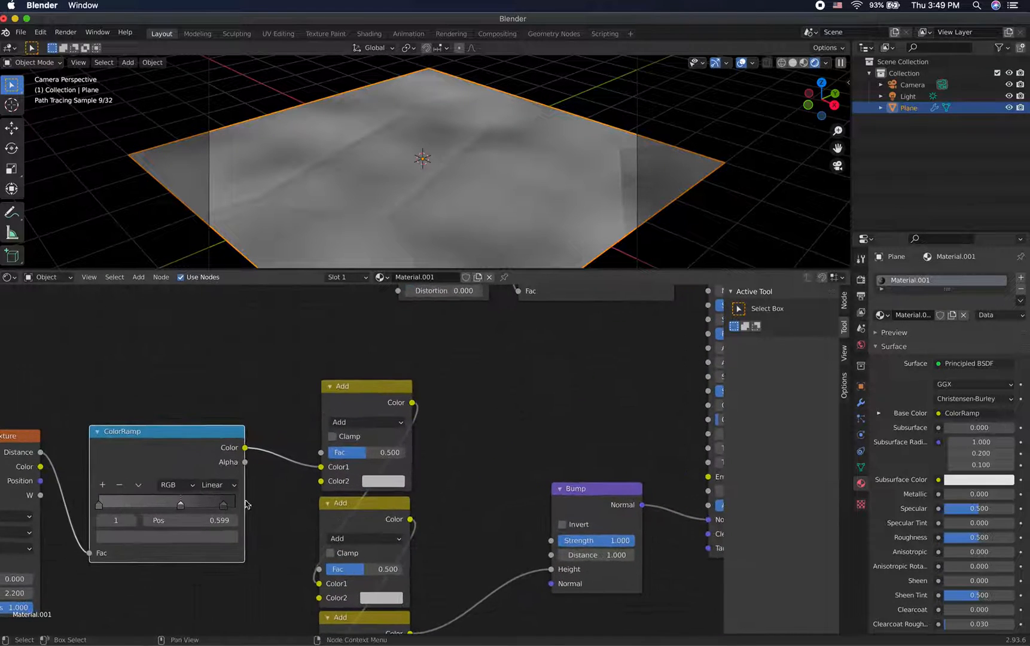
middle_drag(235, 507, 276, 507)
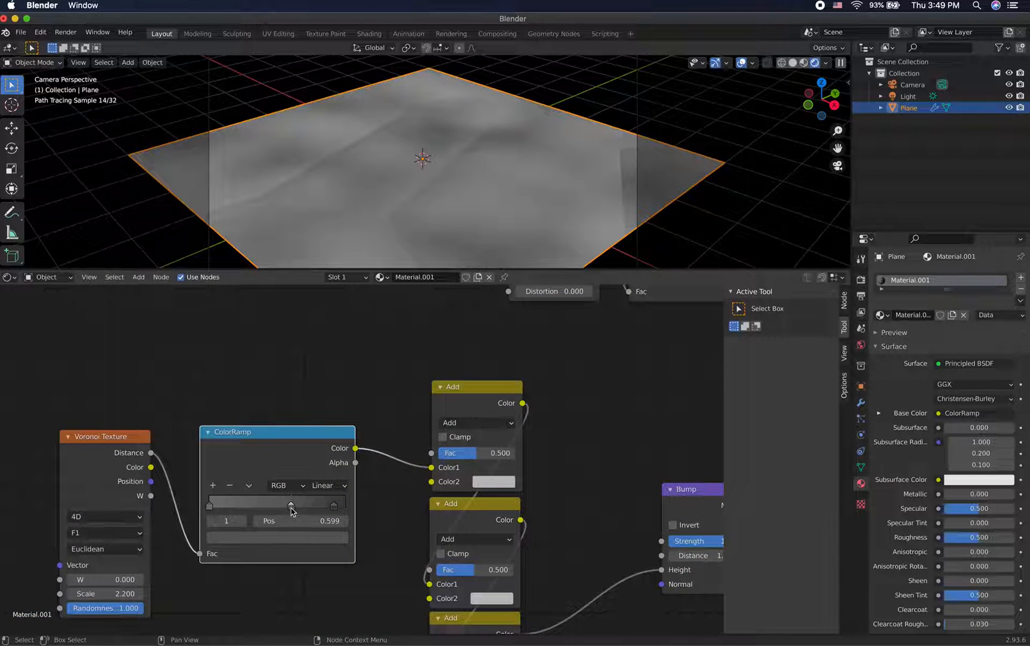
click(275, 537)
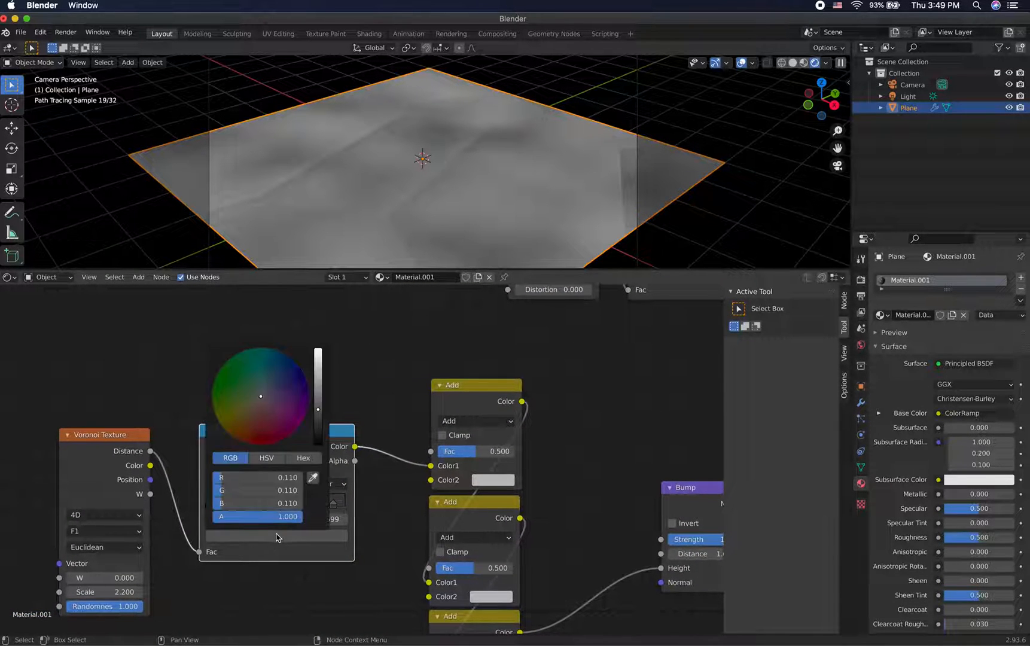
drag(318, 408, 318, 368)
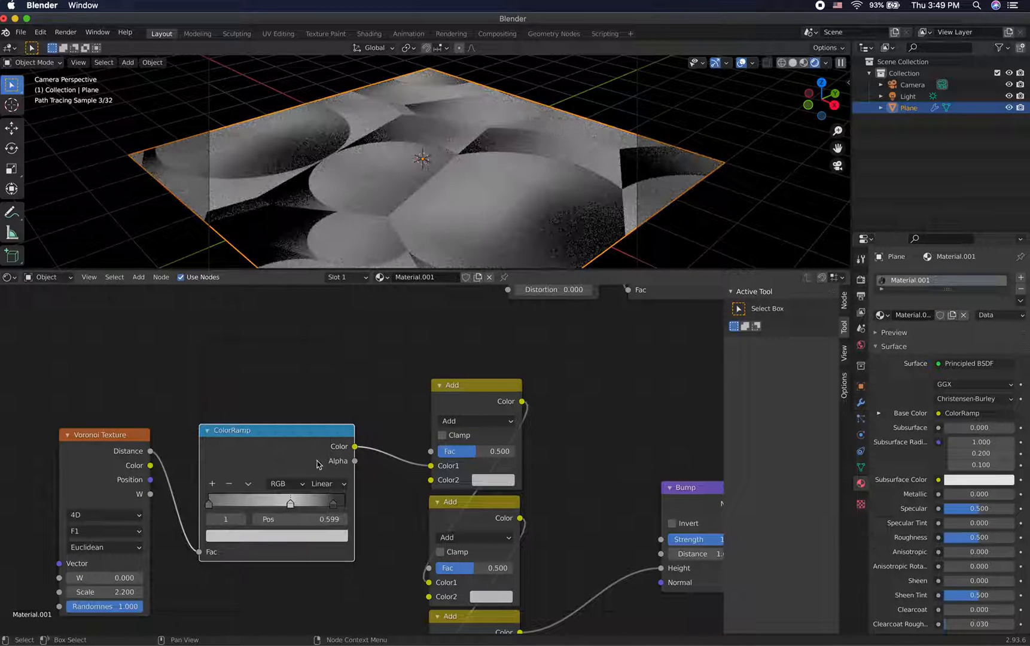
Darken the first stop of the Voronoi ColorRamp to a very dark grey.
click(207, 504)
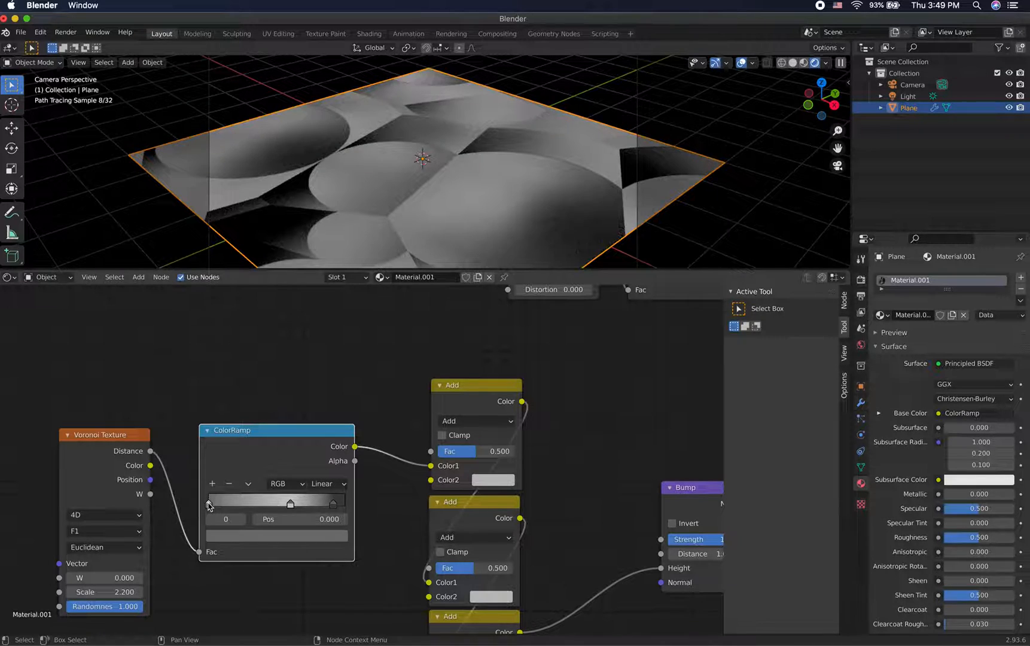
click(244, 535)
drag(317, 404, 316, 427)
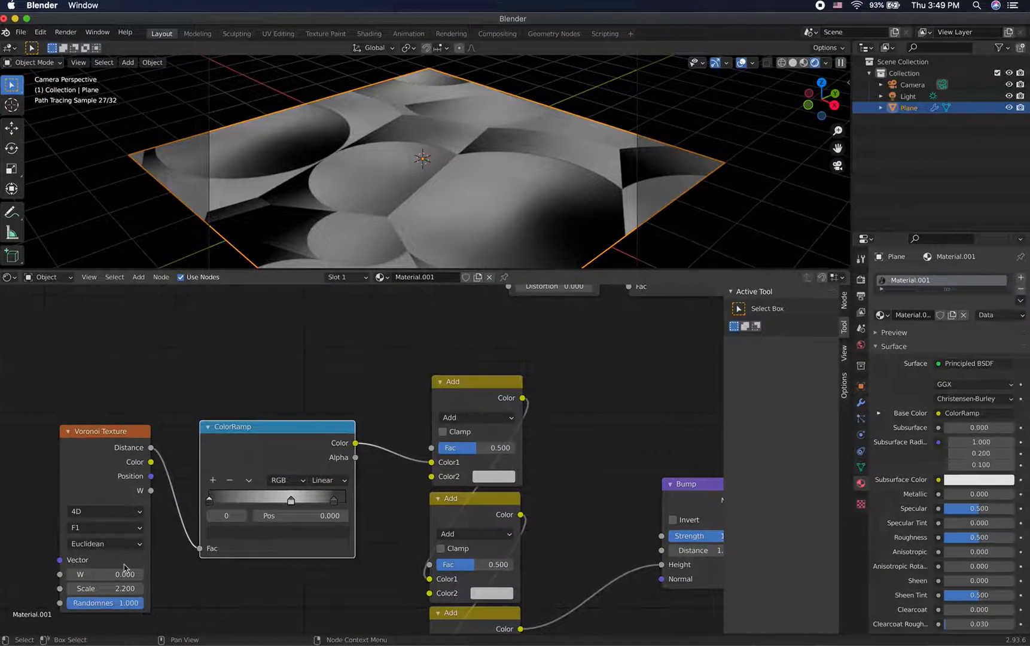
Raise the Voronoi Texture's W to about 8.2 and fine-tune its Scale.
drag(110, 574, 164, 574)
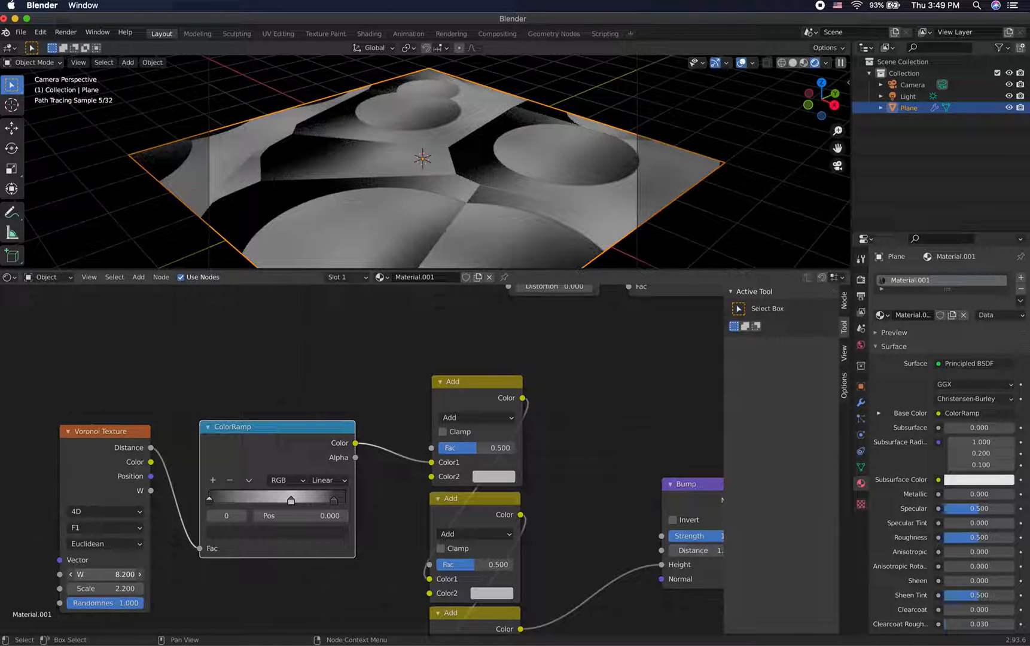
drag(164, 574, 166, 574)
mouse_move(106, 588)
mouse_down()
mouse_move(132, 588)
mouse_move(112, 588)
mouse_up()
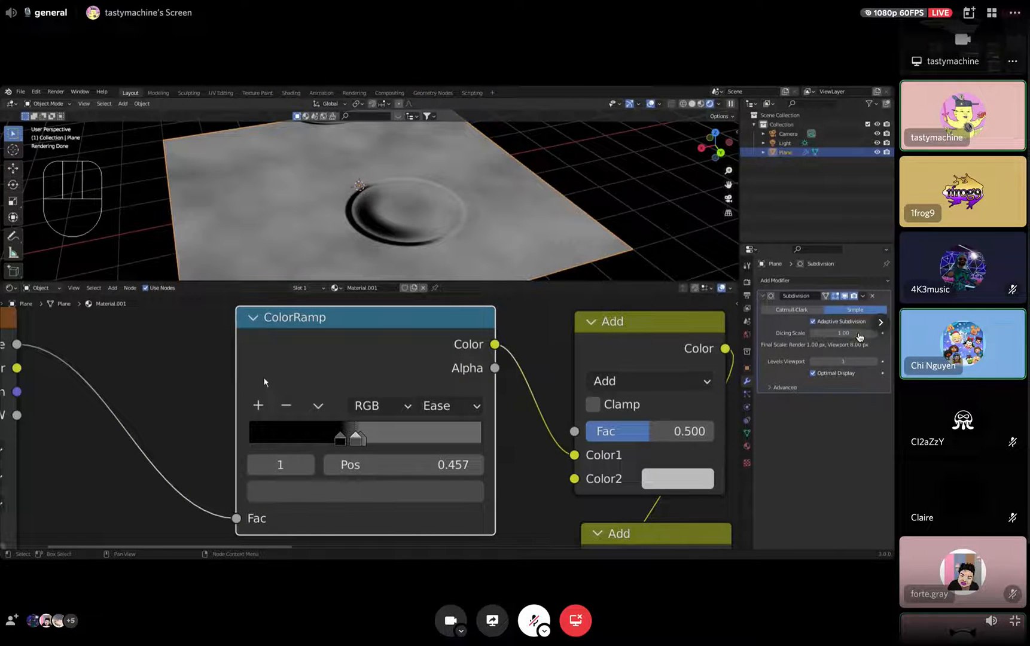
scroll(960, 396, down, 3)
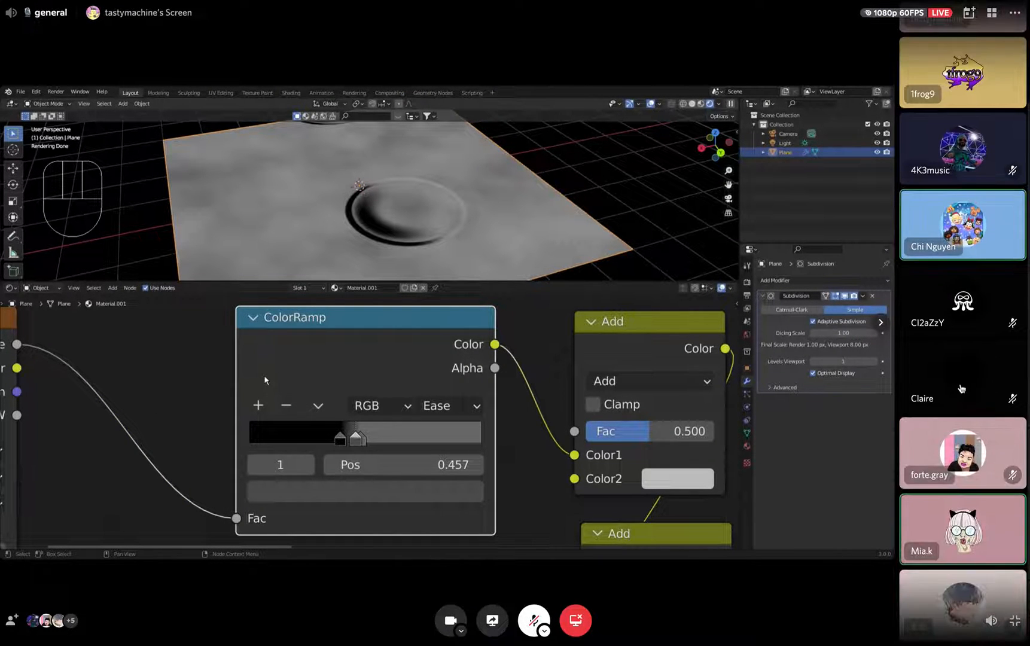
scroll(960, 383, up, 3)
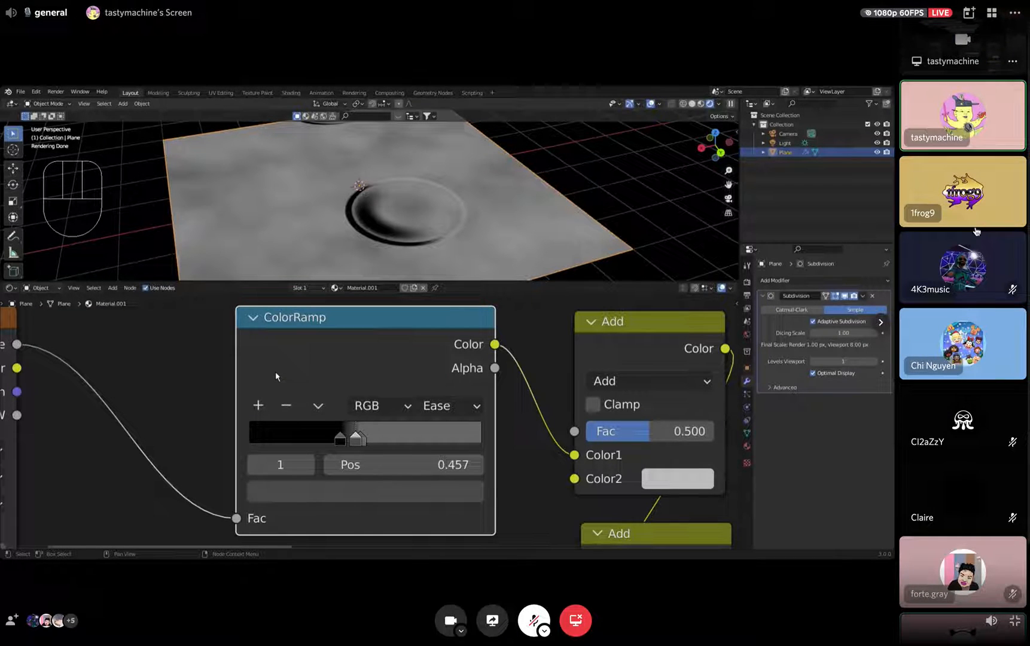
click(1015, 620)
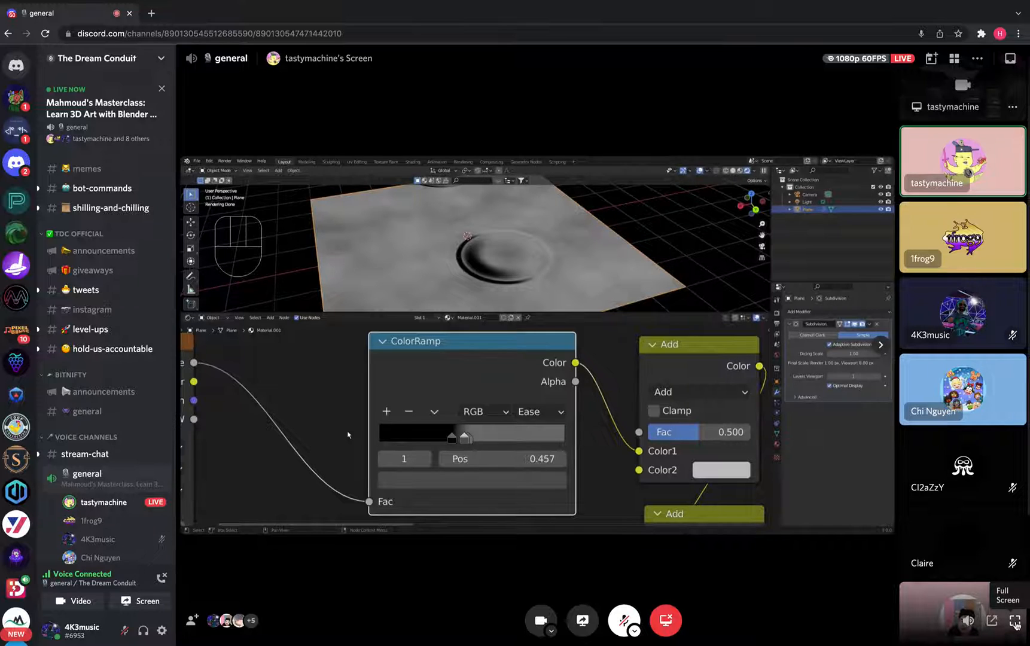
click(1015, 622)
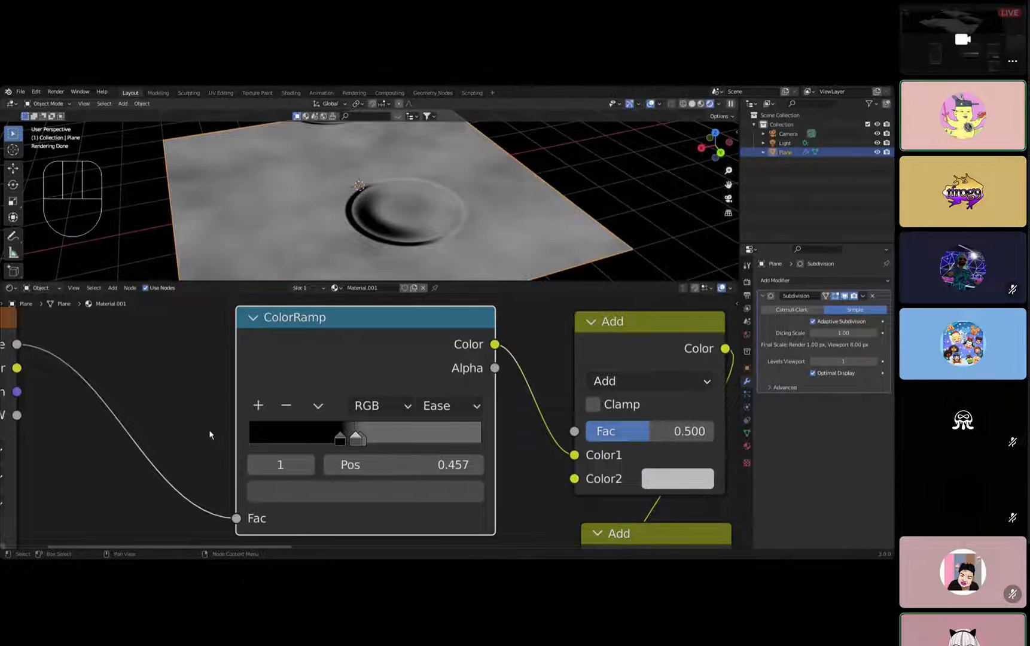
mouse_move(981, 48)
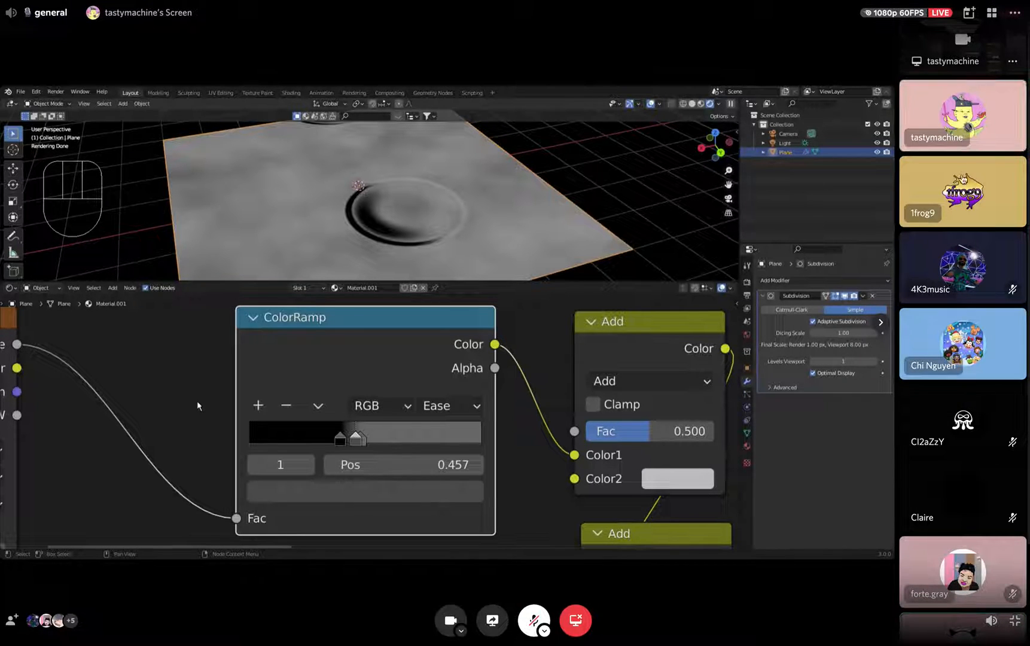
scroll(962, 179, down, 2)
scroll(960, 174, up, 2)
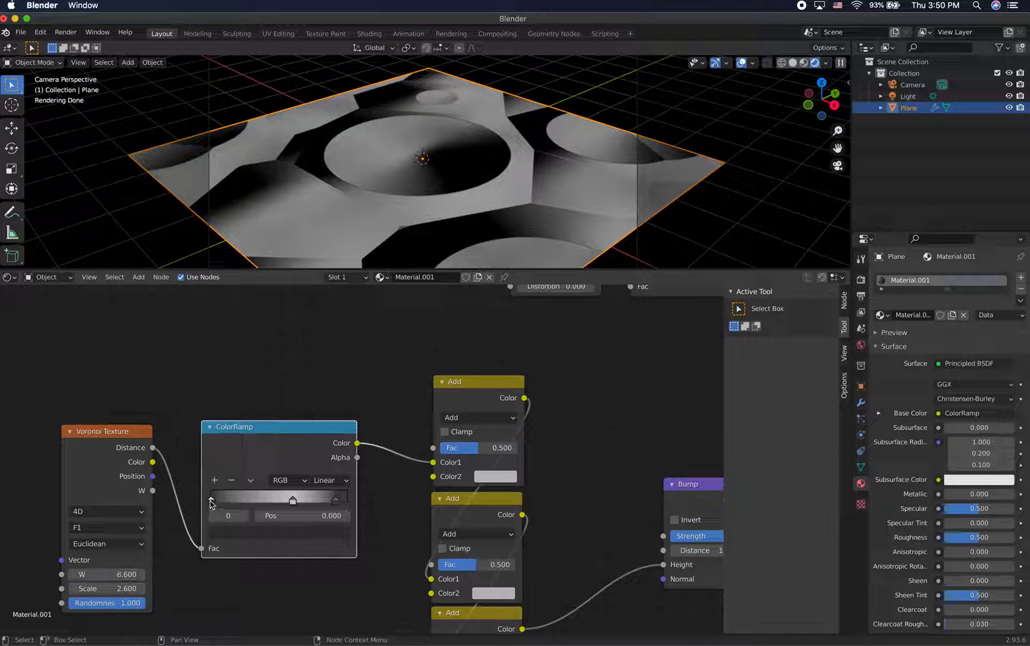
Bunch the Voronoi ColorRamp's three stops into a narrow band, with the light middle stop at position 0.665.
drag(210, 500, 295, 506)
click(328, 502)
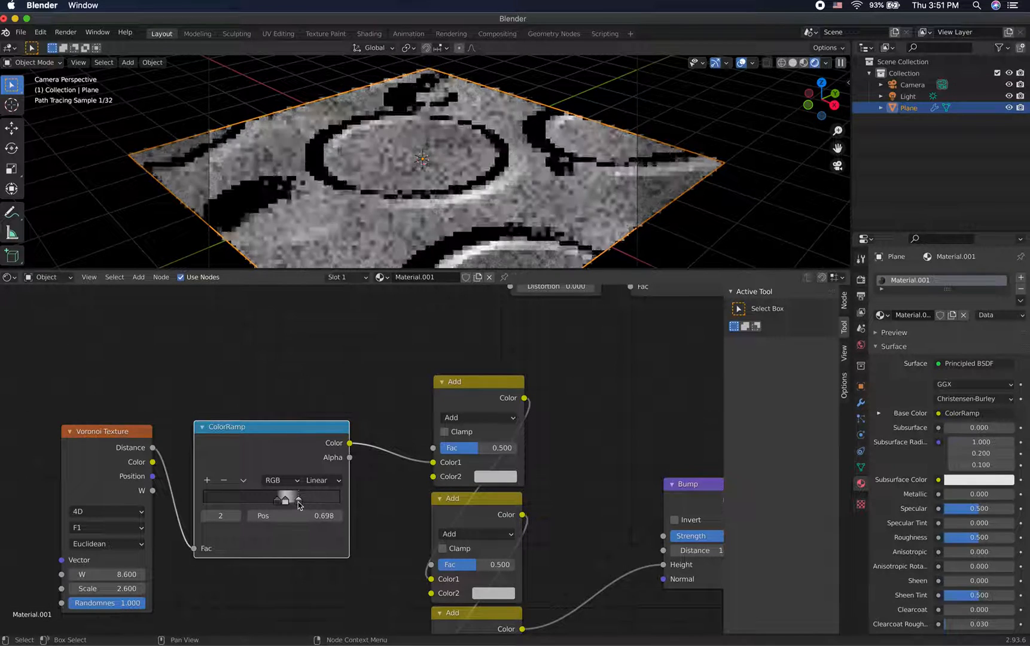
drag(287, 502, 300, 504)
Try different W and Scale values on the Voronoi Texture, undoing each change.
scroll(288, 502, left, 1)
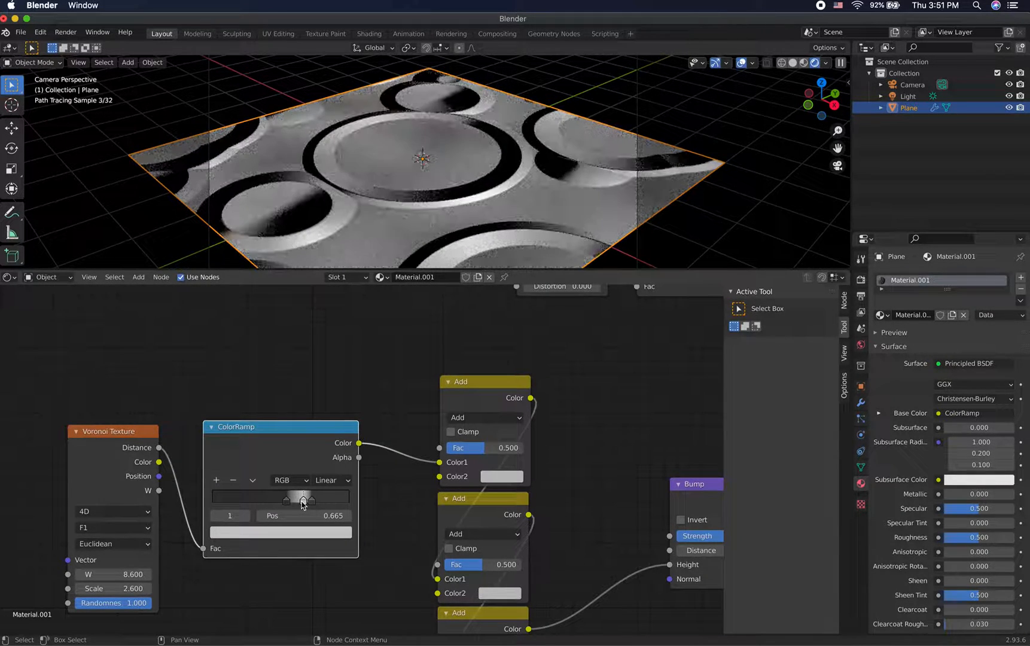
scroll(303, 505, left, 2)
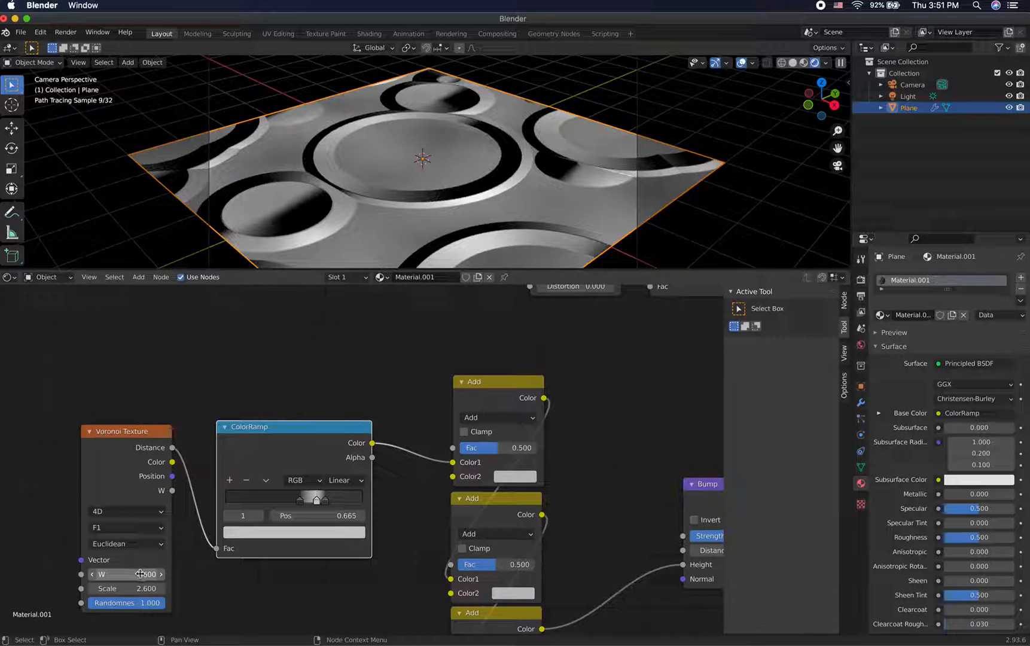
drag(140, 573, 173, 573)
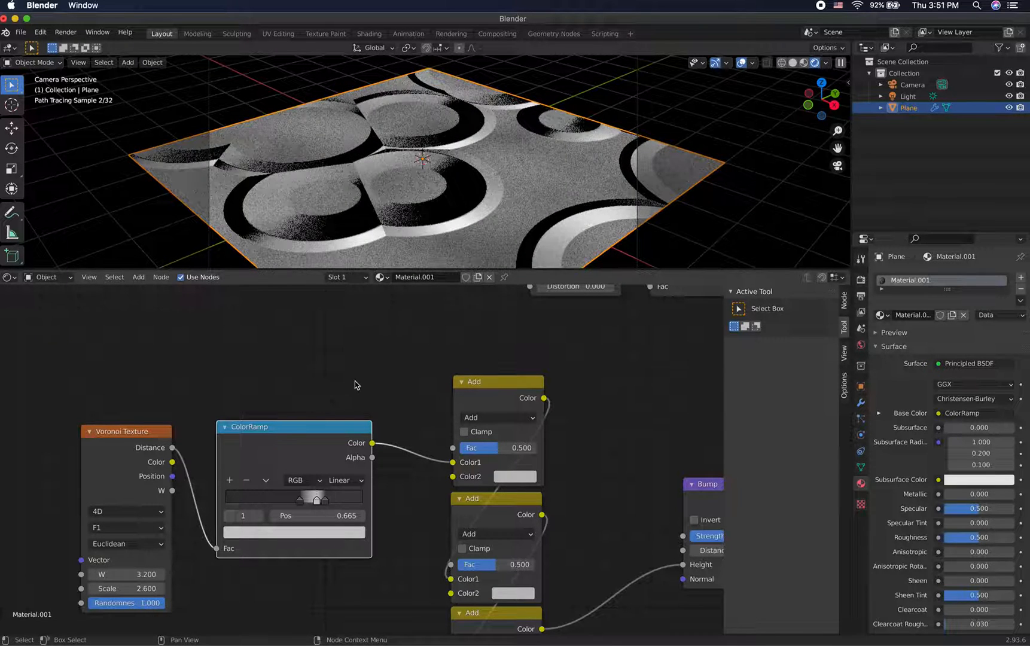
key(super+z)
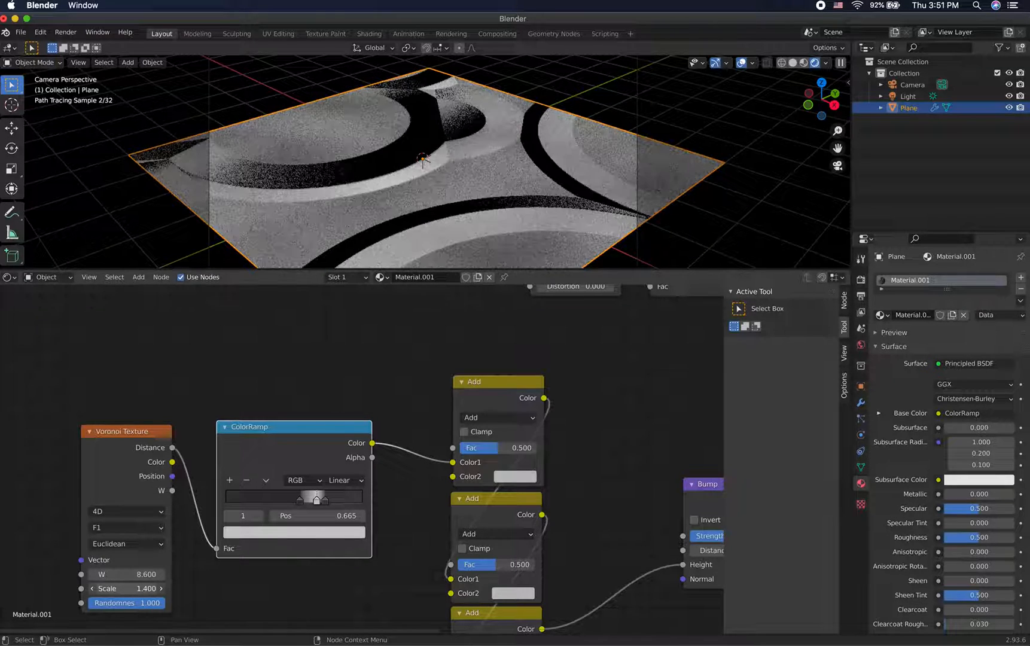
mouse_move(125, 589)
mouse_down()
mouse_move(151, 589)
mouse_move(137, 589)
mouse_up()
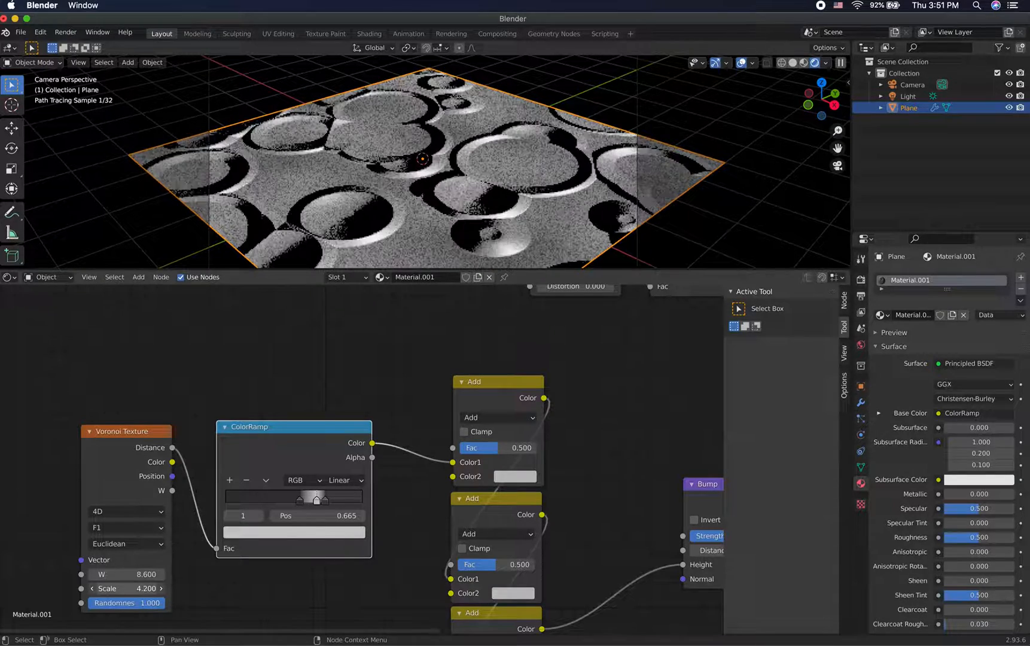
key(ctrl+z)
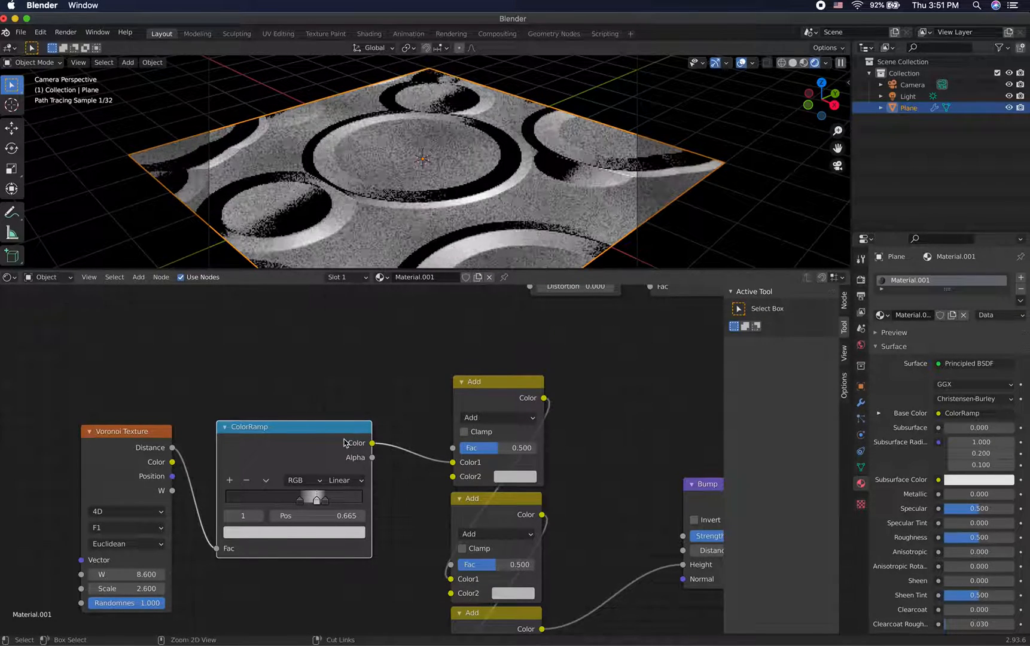
Try the Voronoi Texture with W set to 5.7 and Scale set to 1.9.
key(ctrl+Right)
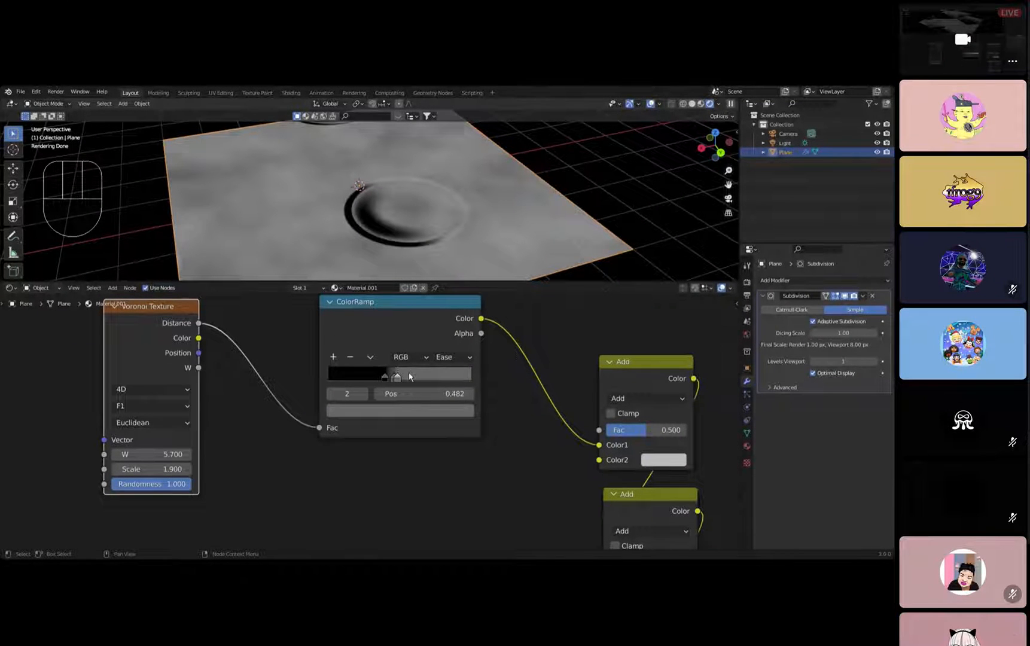
key(ctrl+Left)
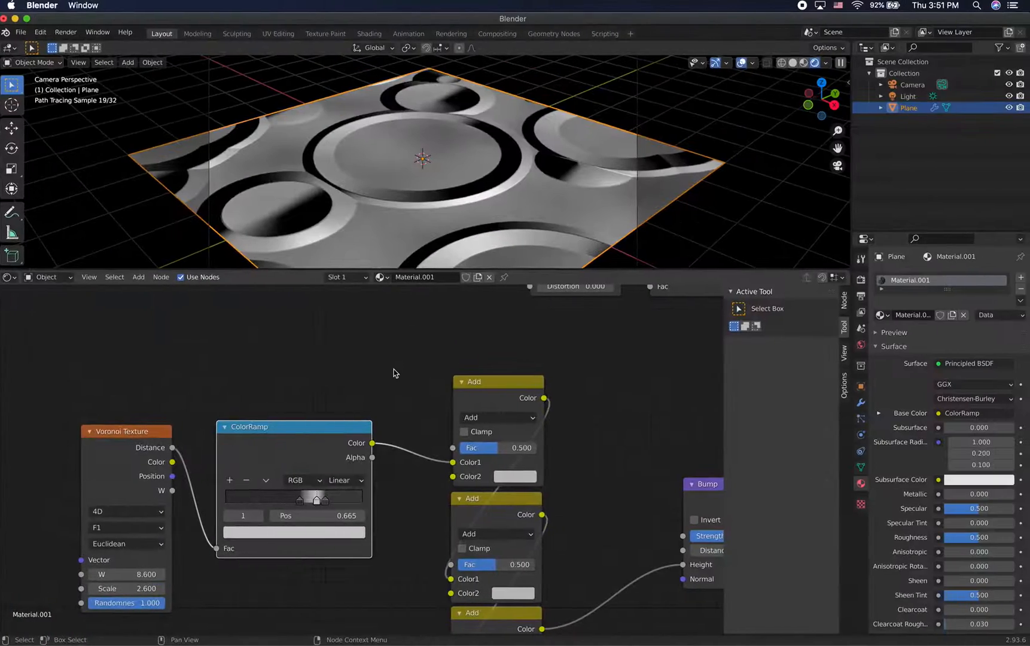
click(145, 575)
text(8.6)
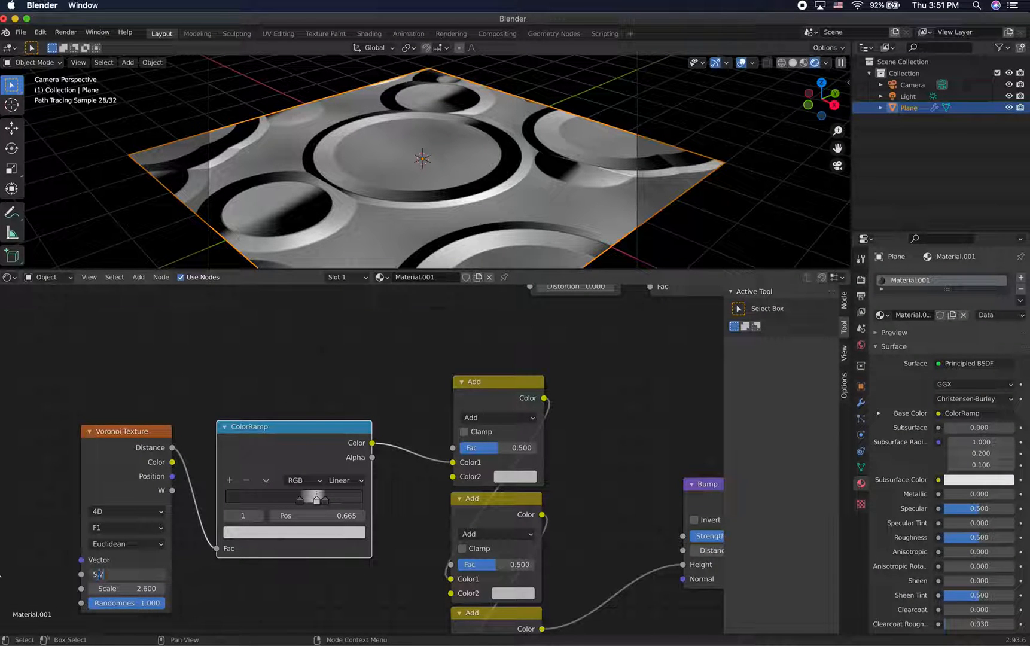
key(Return)
click(146, 588)
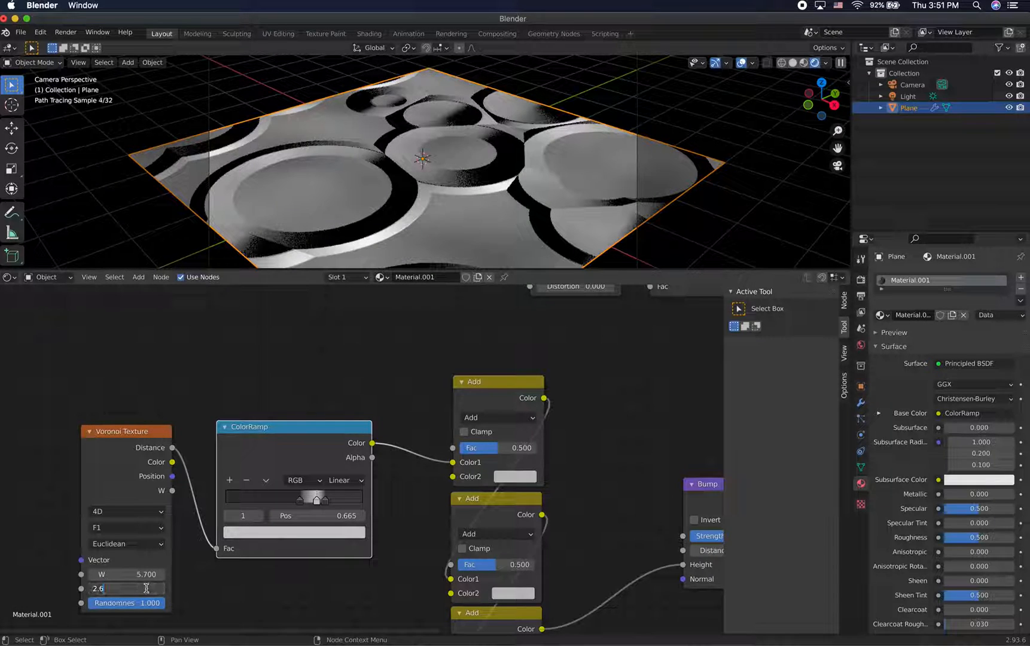
text(1.9)
key(Return)
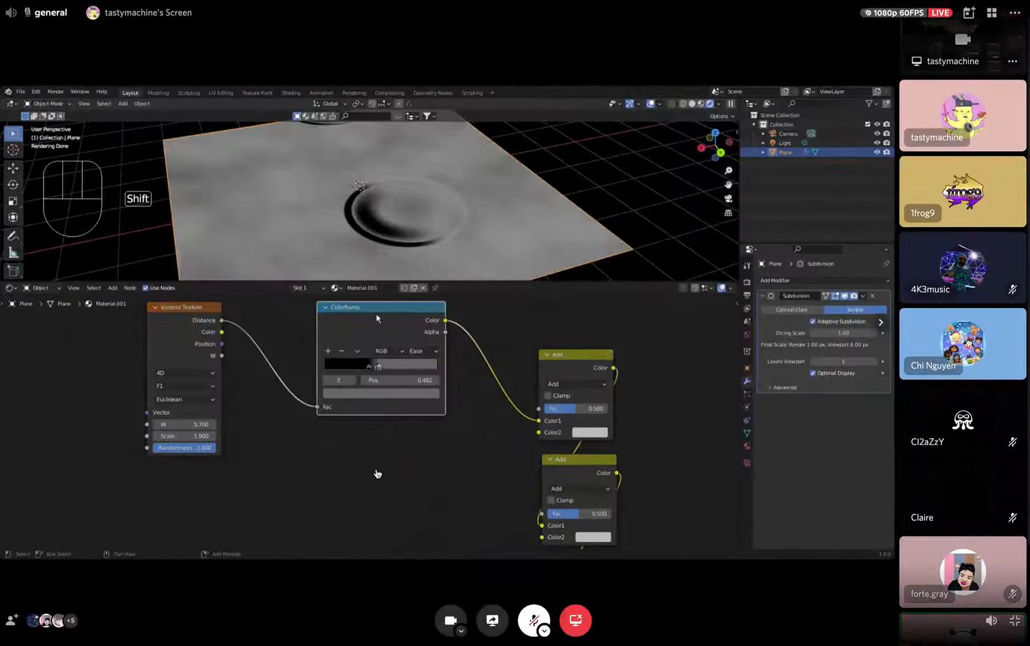
Duplicate the Voronoi Texture with its ColorRamp below the originals and connect the copied ColorRamp's Color to the first Add node's Color2.
shift+click(118, 307)
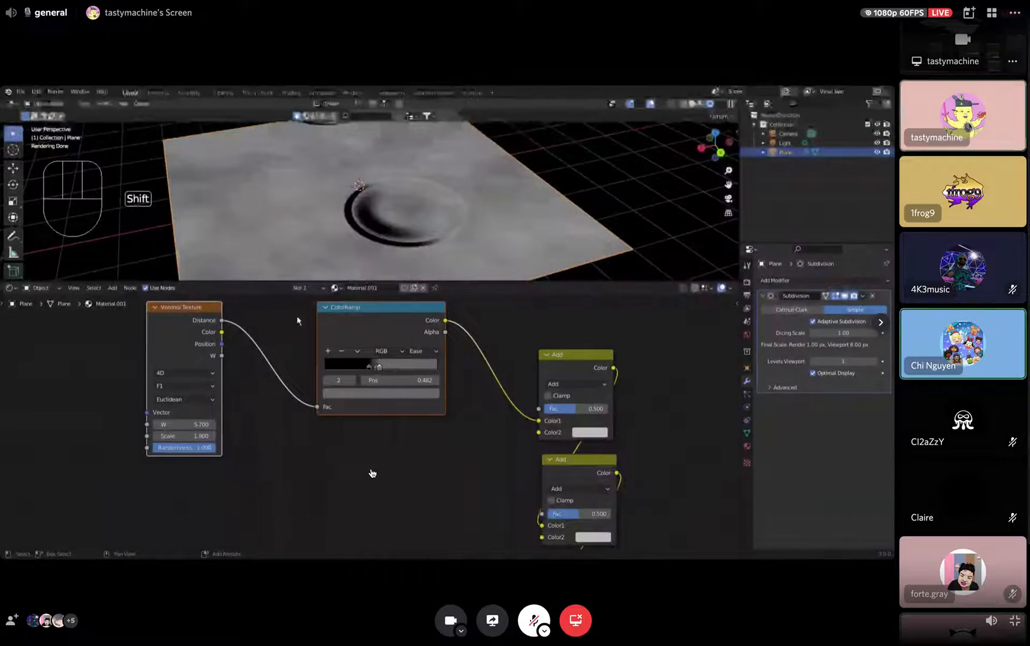
key(shift+d)
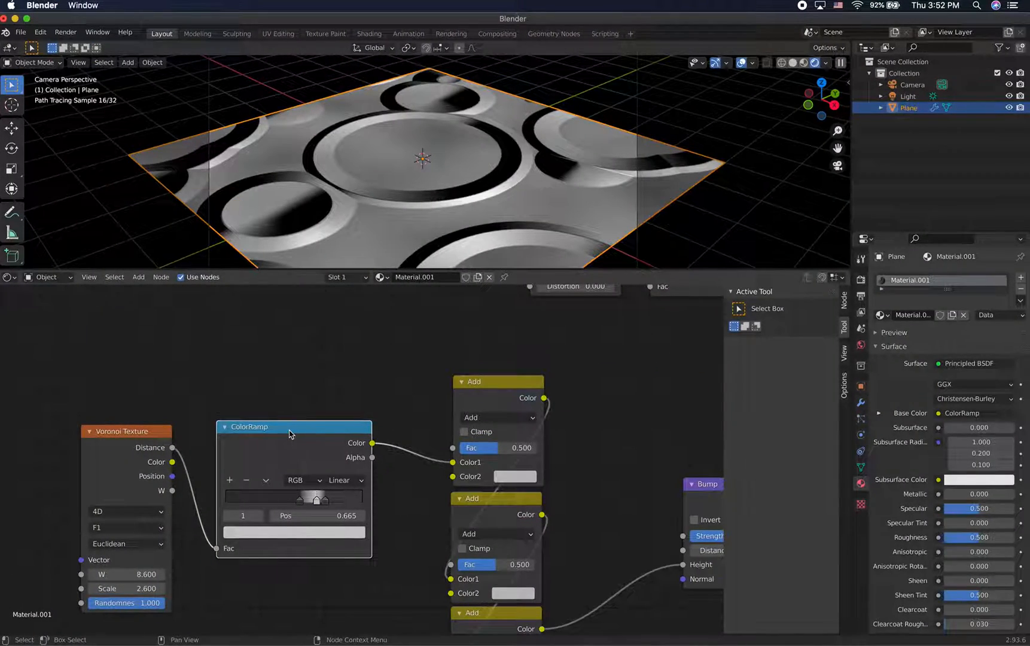
ctrl+scroll(290, 434, up, 4)
ctrl+scroll(290, 434, down, 6)
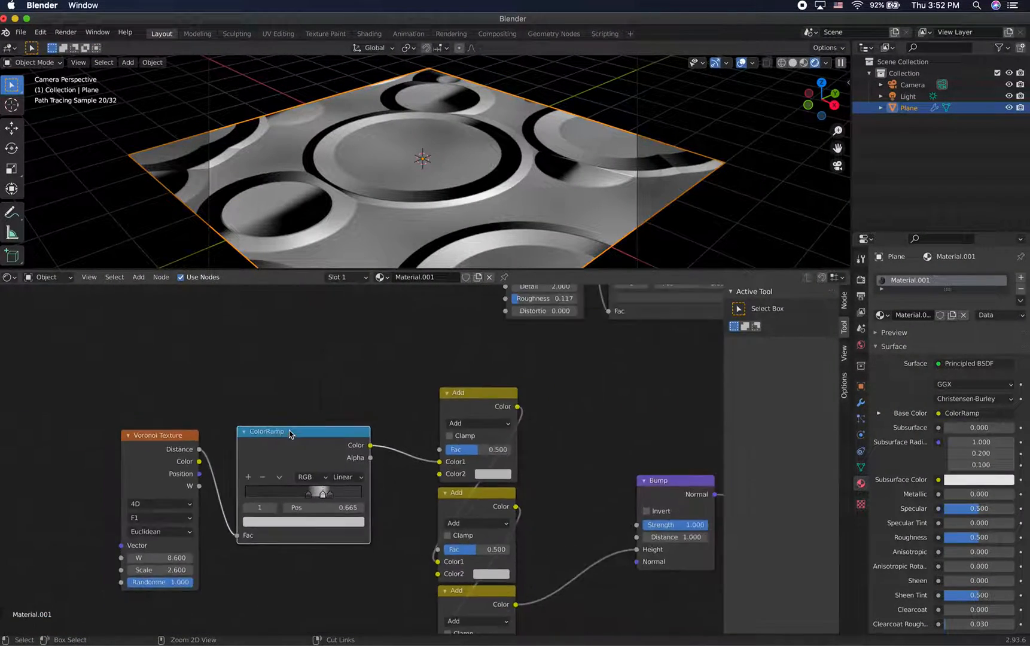
shift+click(209, 441)
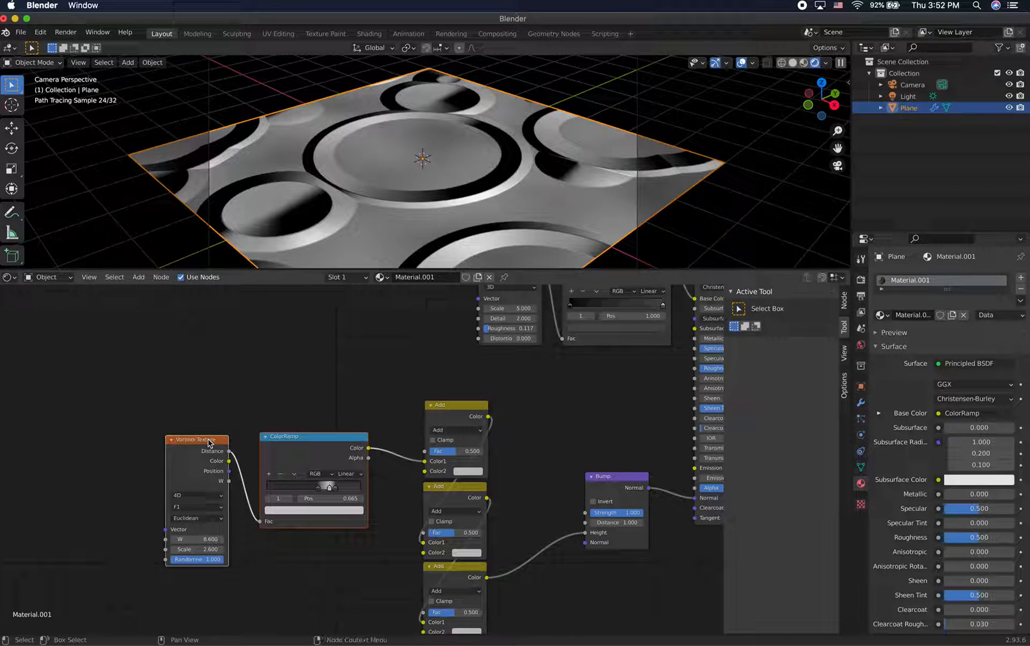
key(shift+d)
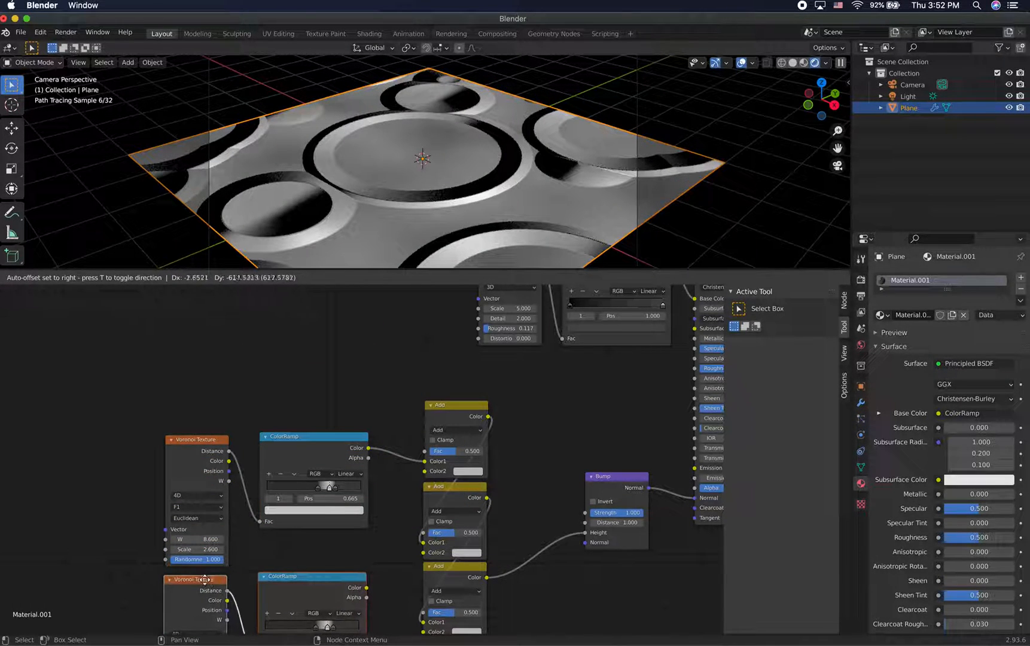
click(205, 584)
scroll(225, 513, down, 4)
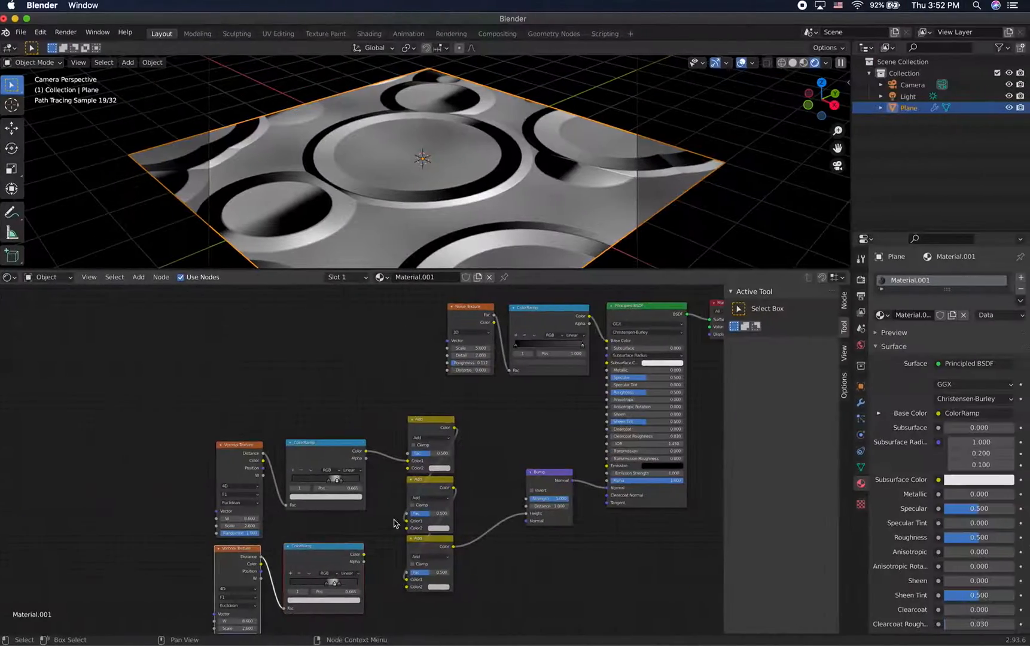
drag(363, 555, 408, 468)
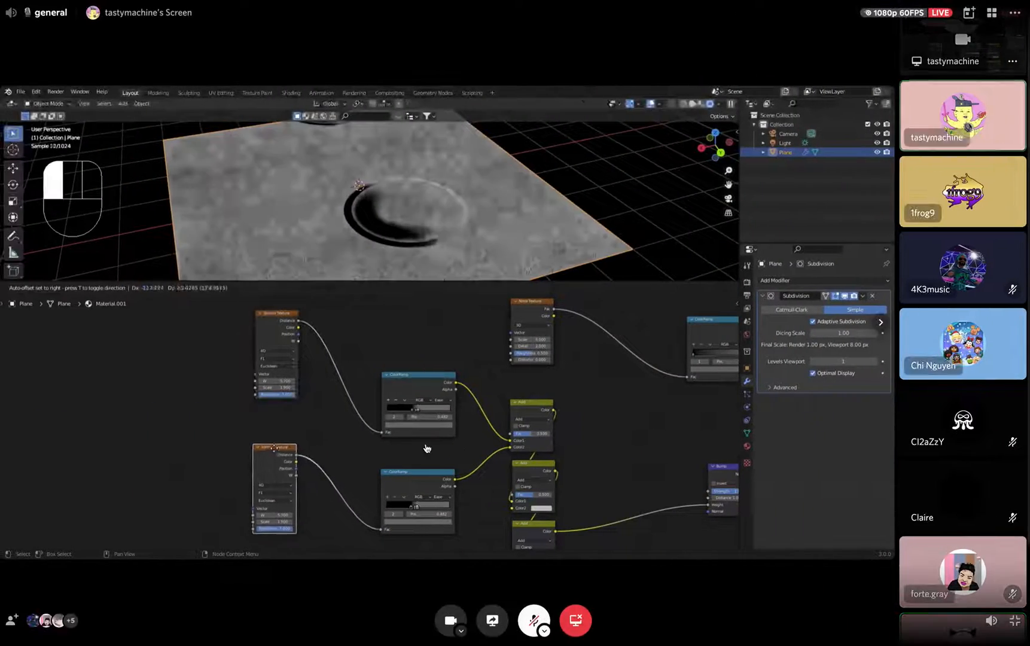
Rearrange the two Voronoi Texture and ColorRamp pairs so they sit stacked one above the other beside the Add nodes.
drag(273, 448, 275, 406)
drag(403, 389, 373, 330)
drag(418, 470, 385, 392)
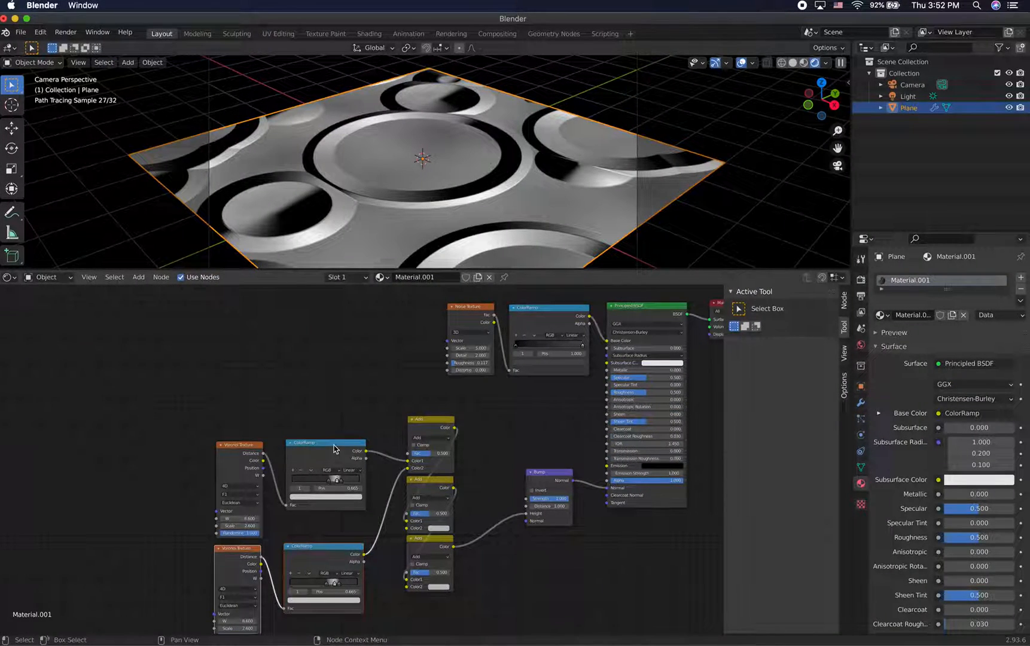
drag(334, 449, 342, 419)
drag(256, 443, 274, 405)
drag(315, 545, 328, 489)
drag(253, 546, 270, 505)
drag(259, 401, 262, 366)
drag(316, 412, 255, 373)
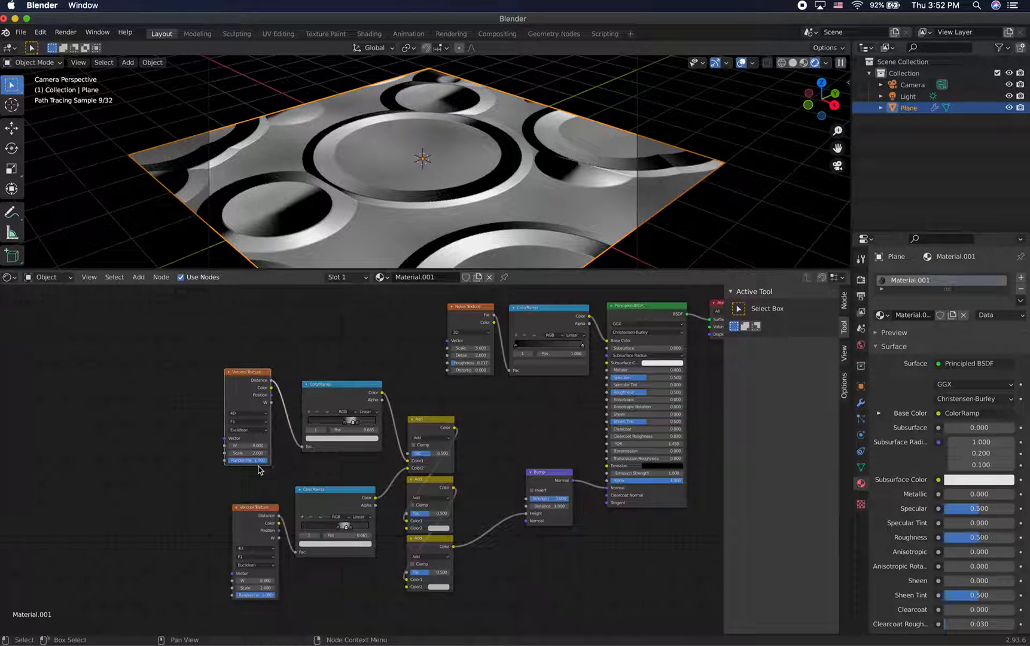
drag(255, 506, 247, 482)
drag(326, 486, 335, 476)
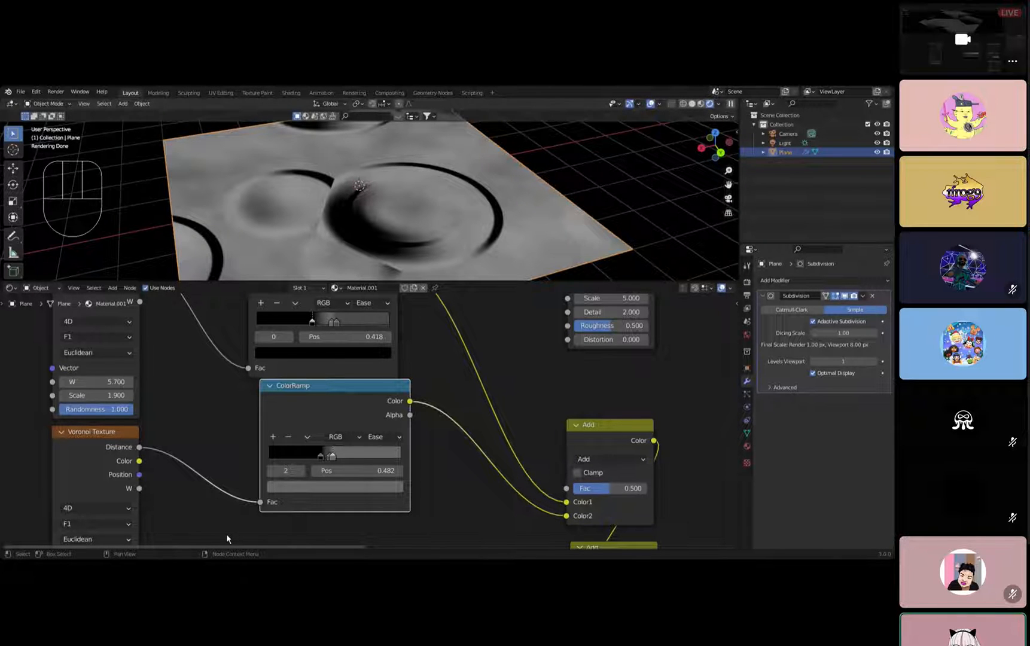
Reposition the stops of the duplicated lower ColorRamp, placing its light middle stop at position 0.349.
scroll(969, 537, down, 2)
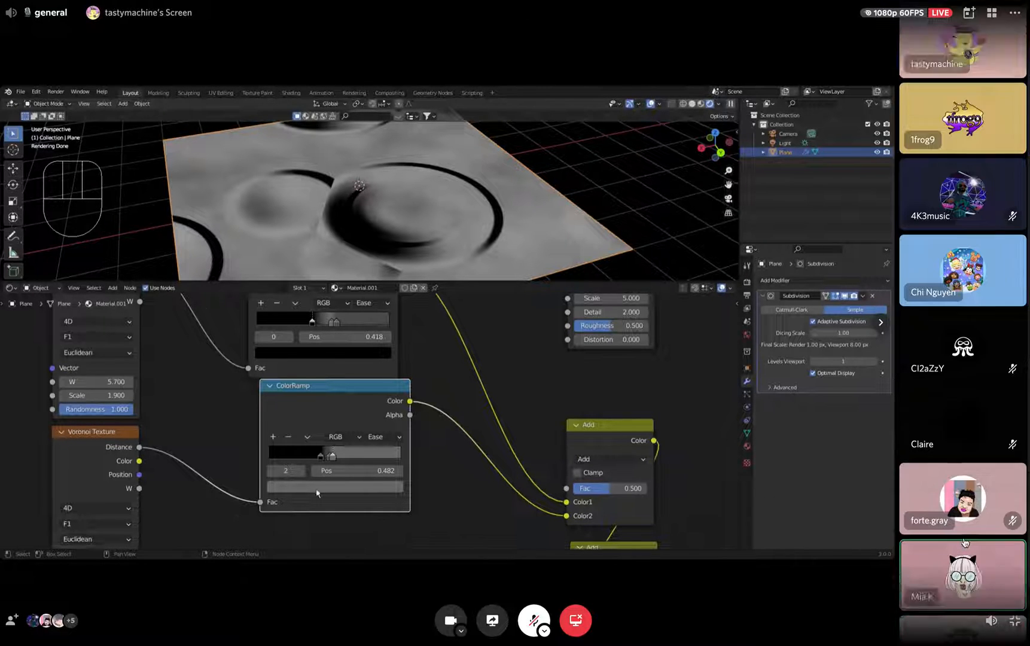
scroll(322, 466, down, 3)
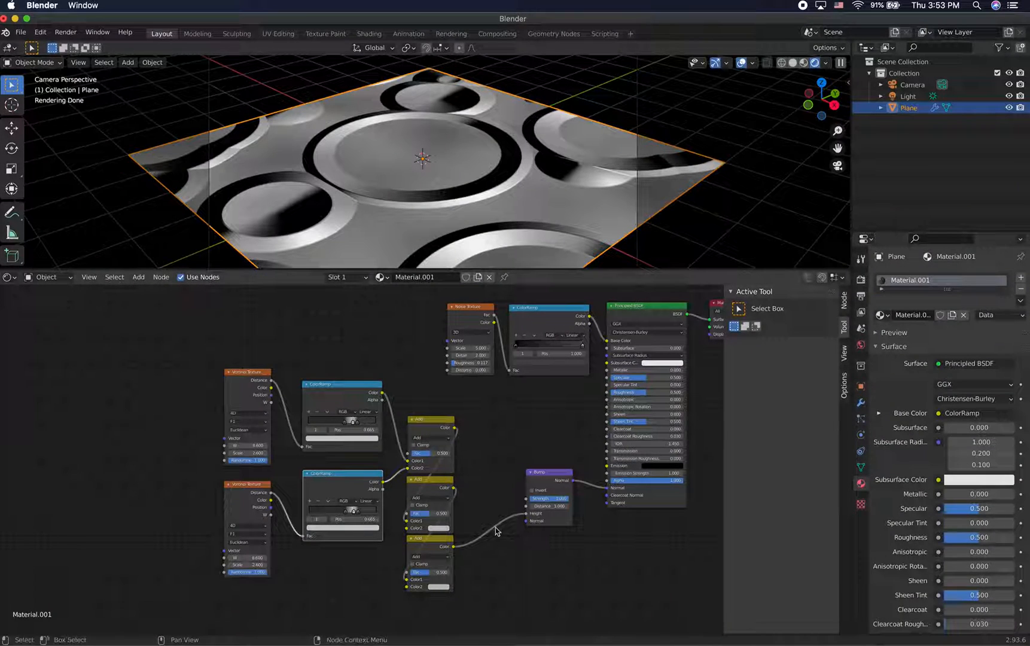
drag(358, 515, 358, 515)
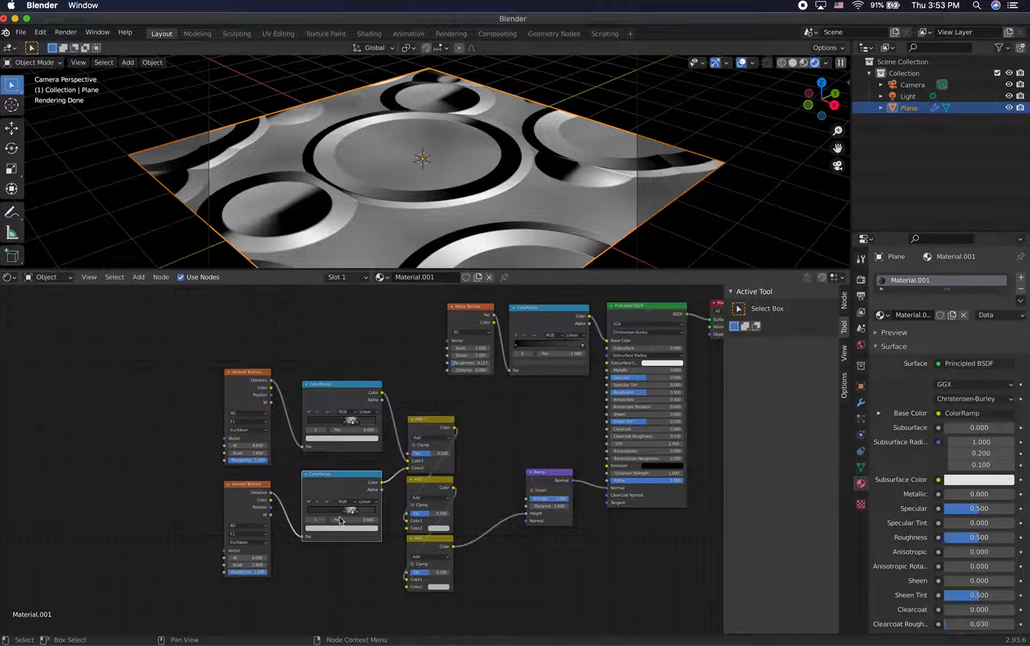
scroll(353, 515, up, 3)
drag(355, 547, 322, 550)
Set the W of the duplicated lower Voronoi Texture to 5.2.
scroll(378, 547, left, 1)
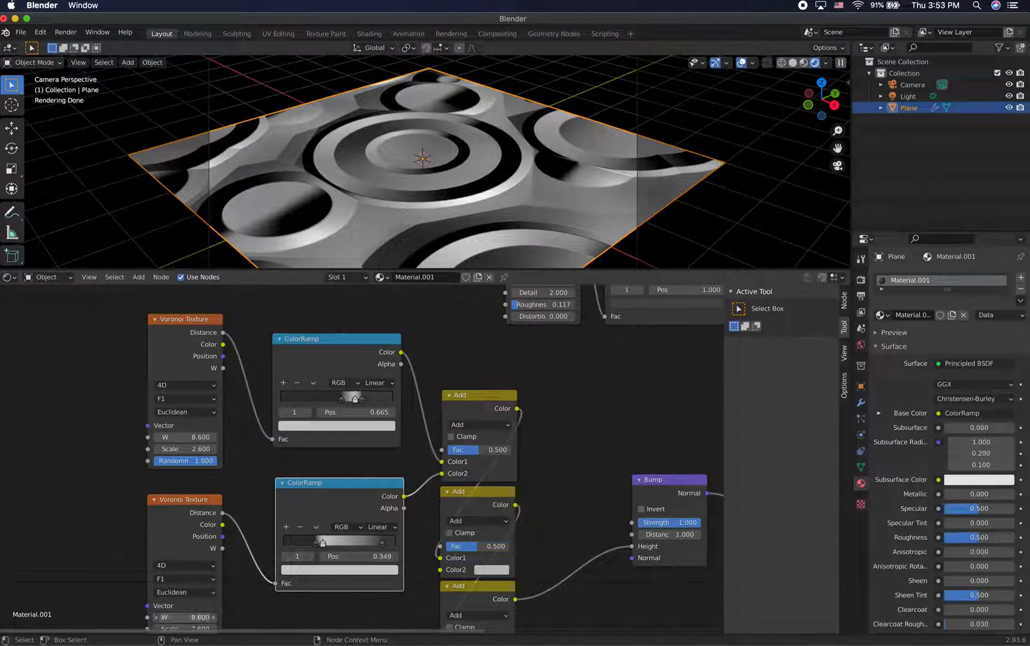
mouse_move(204, 617)
mouse_down()
mouse_move(175, 617)
mouse_move(184, 618)
mouse_up()
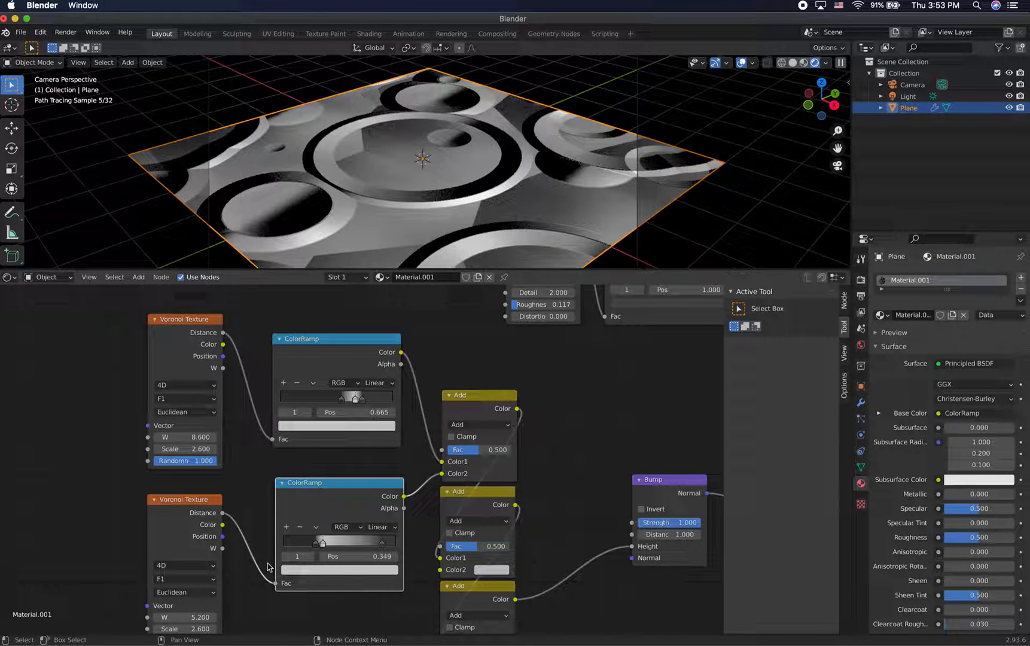
scroll(263, 528, down, 3)
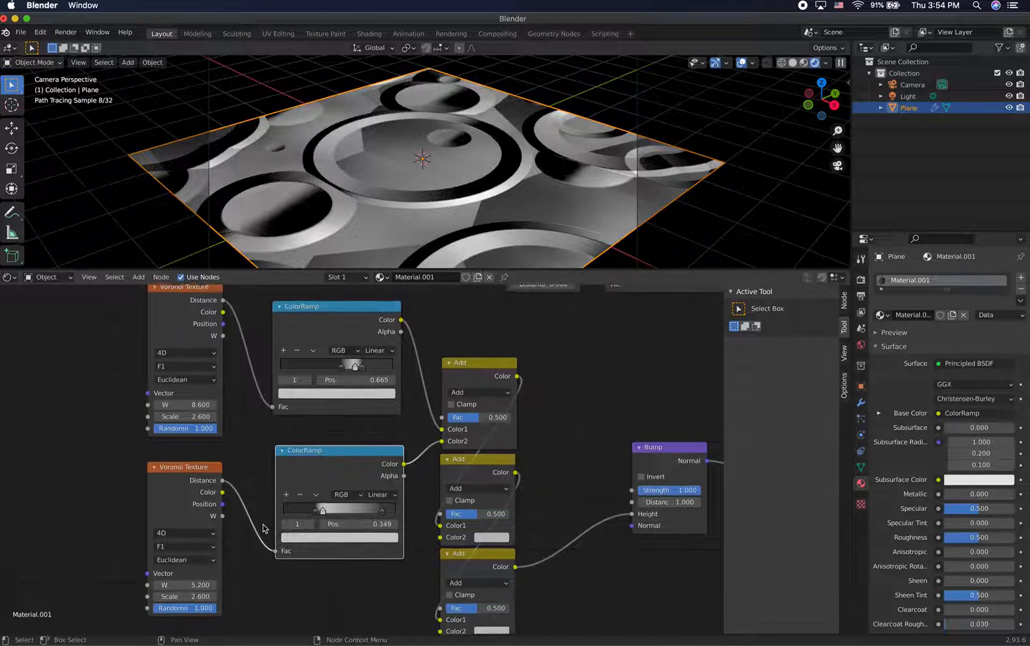
scroll(263, 528, up, 3)
scroll(263, 528, up, 1)
scroll(263, 528, down, 5)
scroll(263, 528, up, 1)
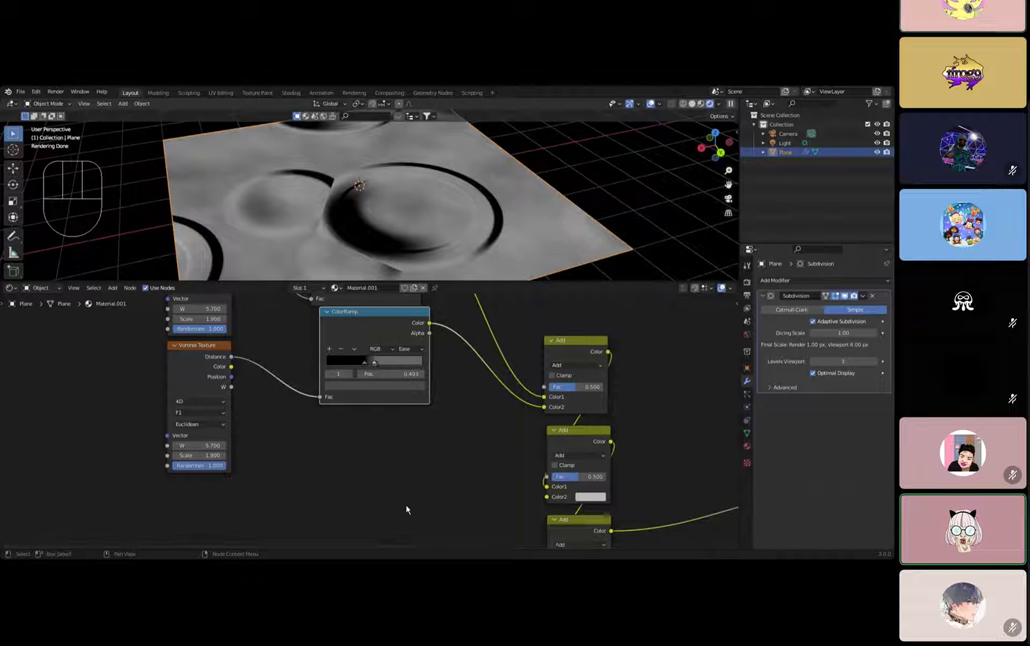
Enter Edit Mode on the plane in the shared-screen scene, select its whole mesh and subdivide it five times.
scroll(404, 189, down, 3)
shift+middle_drag(418, 195, 367, 221)
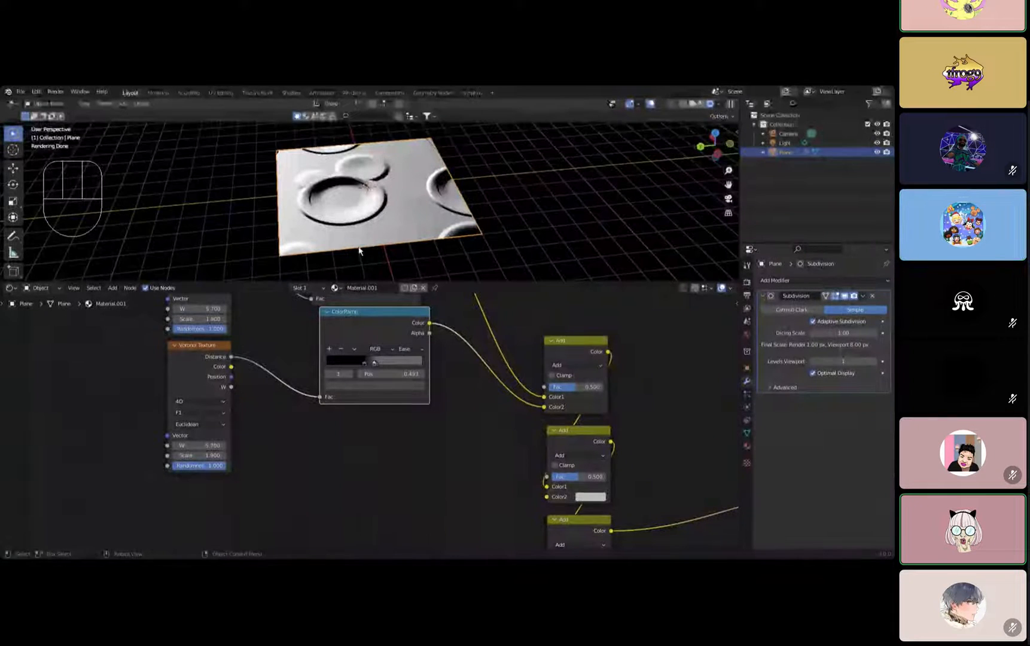
key(Tab)
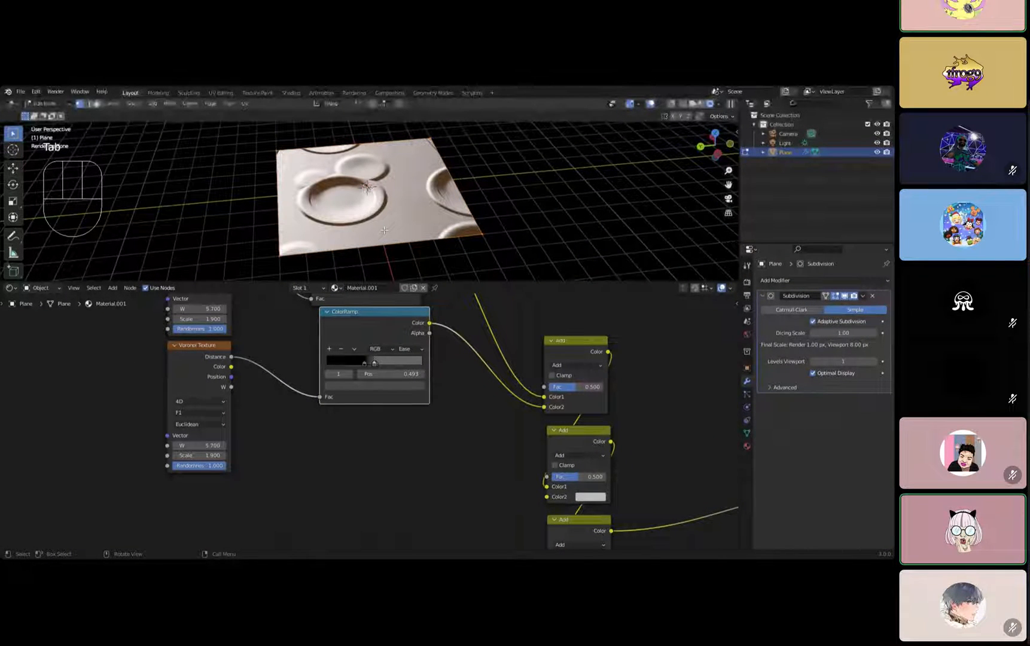
key(a)
right_click(383, 209)
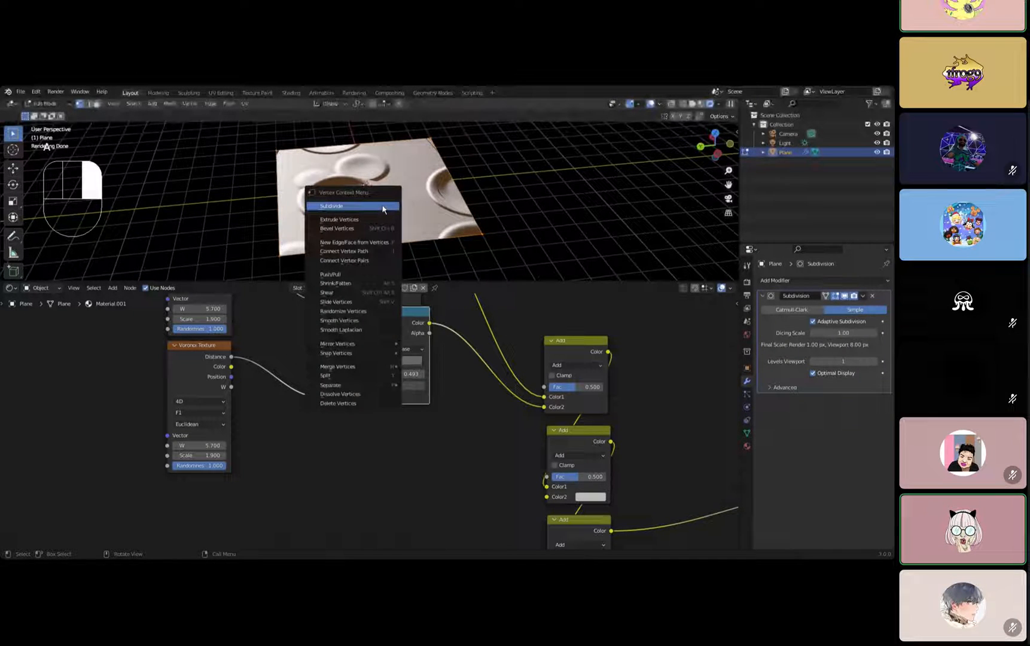
click(383, 205)
right_click(386, 209)
click(386, 205)
right_click(387, 208)
click(387, 205)
right_click(387, 208)
click(387, 205)
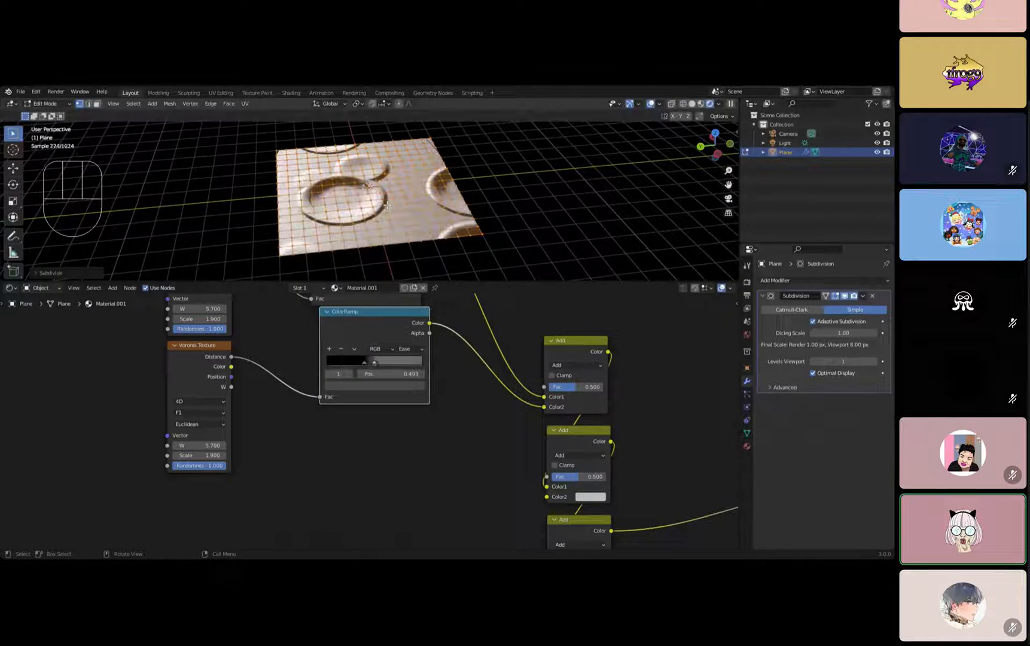
right_click(387, 208)
click(387, 205)
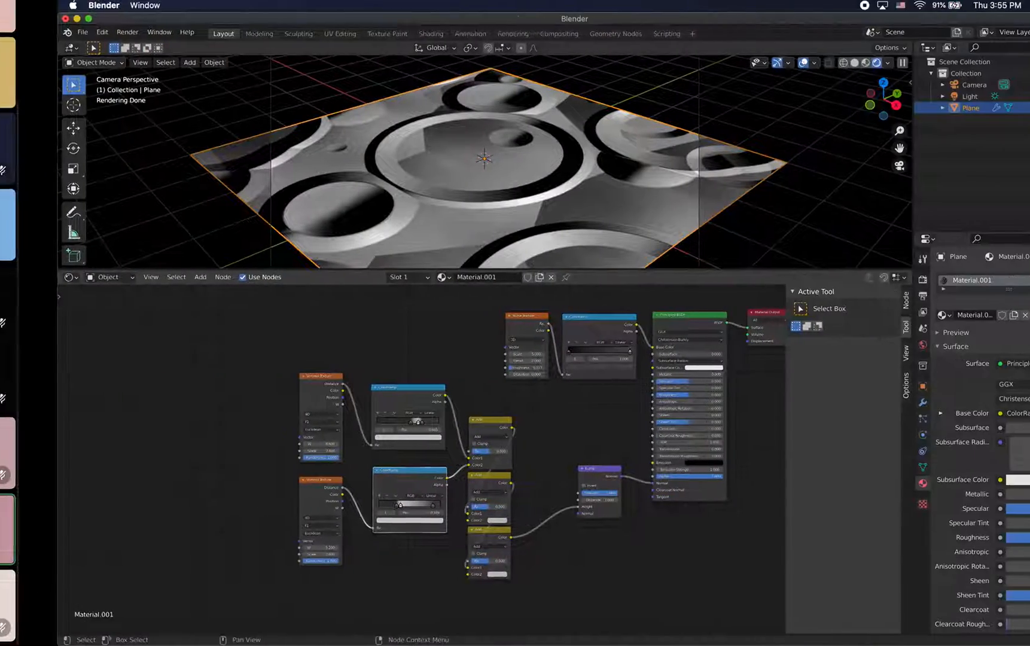
Put the local scene's plane into Edit Mode and apply Subdivide to its mesh five times.
key(Tab)
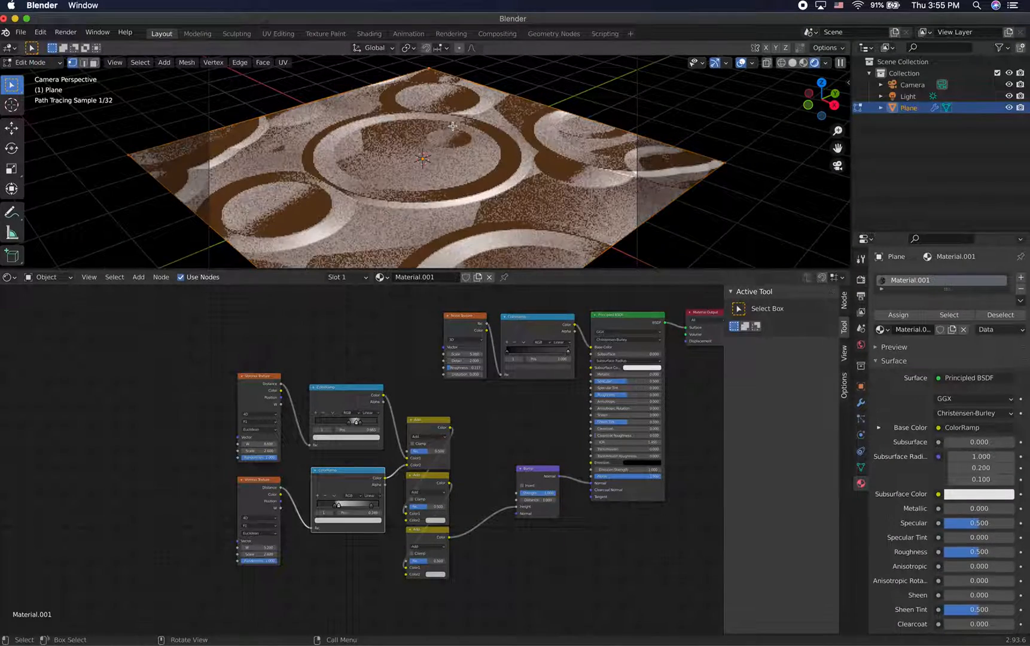
right_click(470, 132)
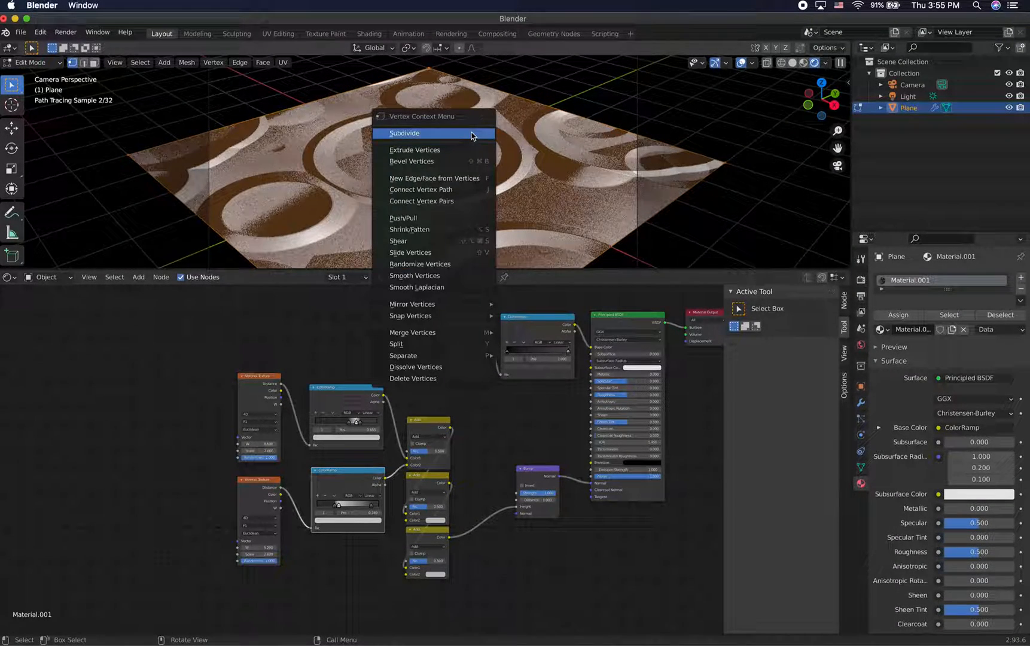
click(470, 134)
right_click(484, 150)
click(485, 149)
right_click(486, 149)
click(487, 150)
right_click(488, 150)
click(488, 150)
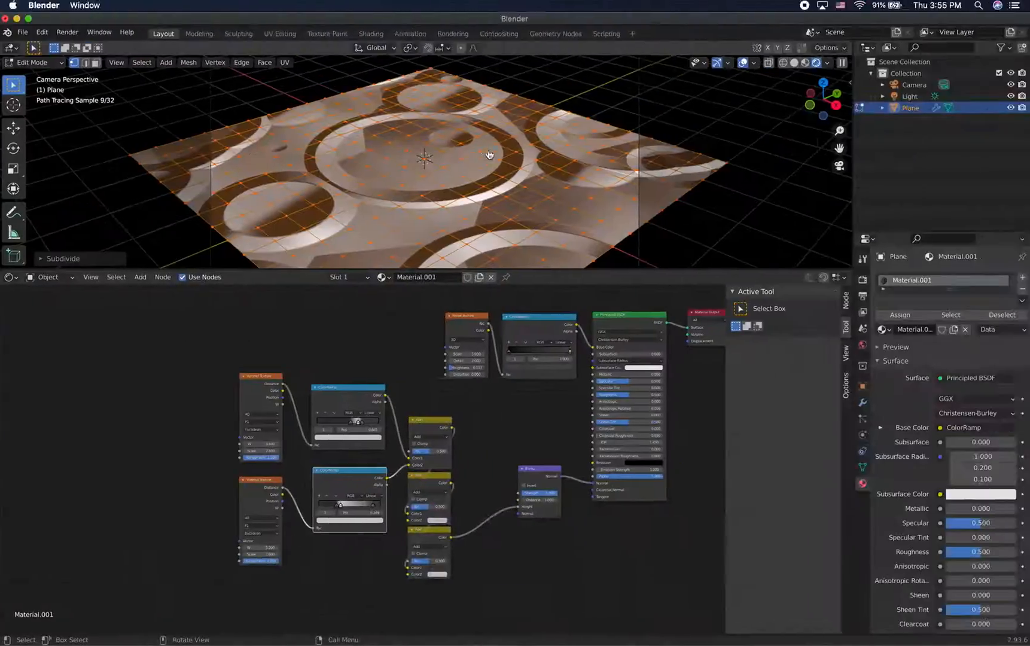
right_click(489, 155)
click(489, 152)
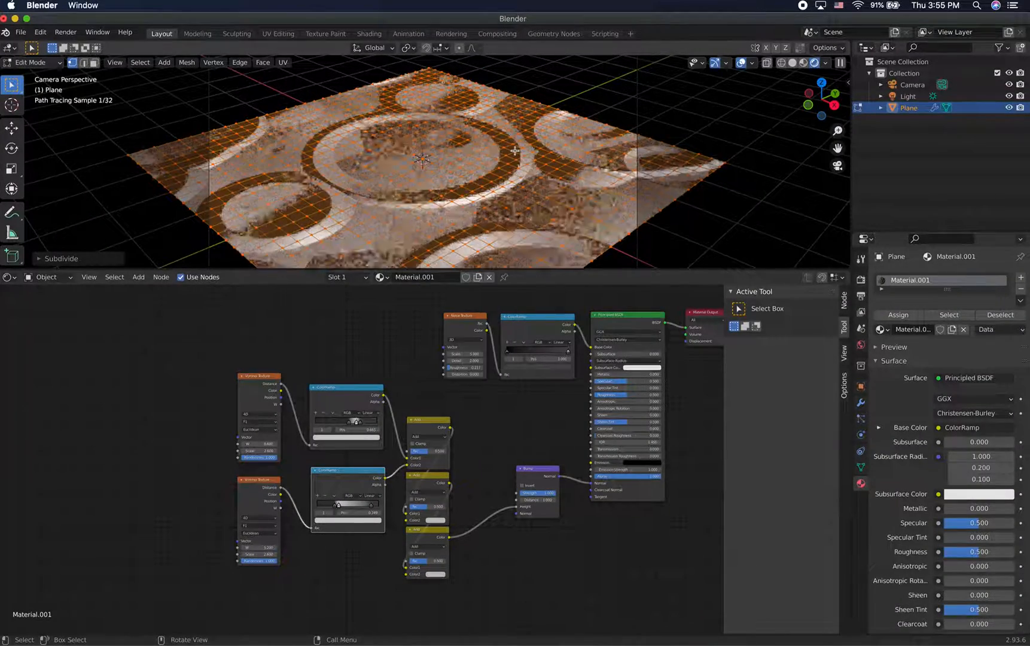
Inspect the subdivided plane from several angles and undo its last subdivision.
scroll(515, 151, up, 5)
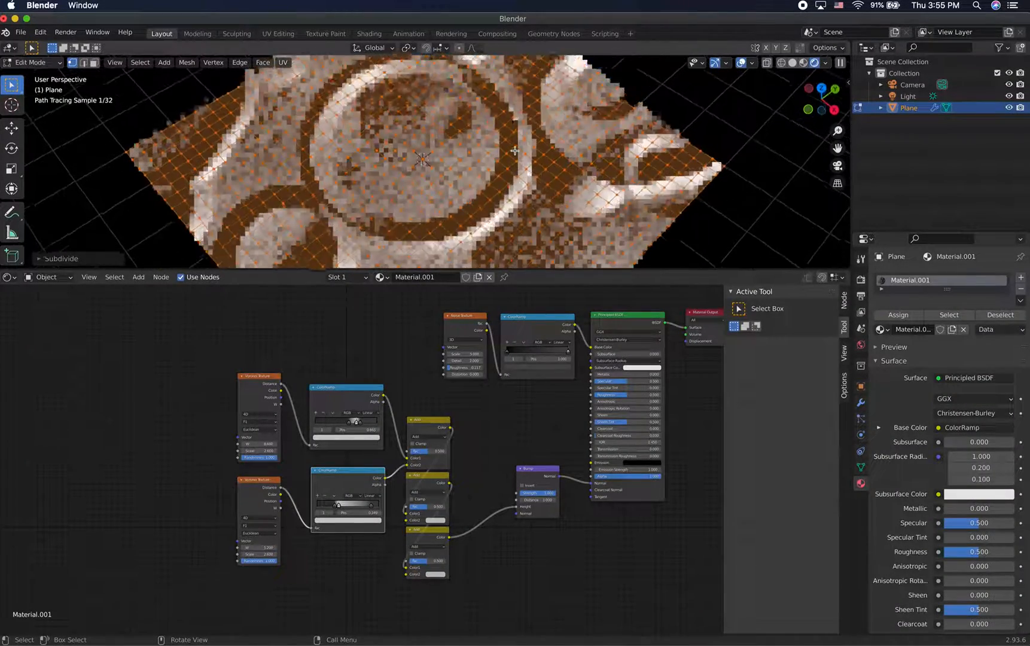
scroll(515, 150, down, 8)
scroll(515, 151, up, 3)
scroll(515, 151, left, 5)
scroll(515, 150, right, 5)
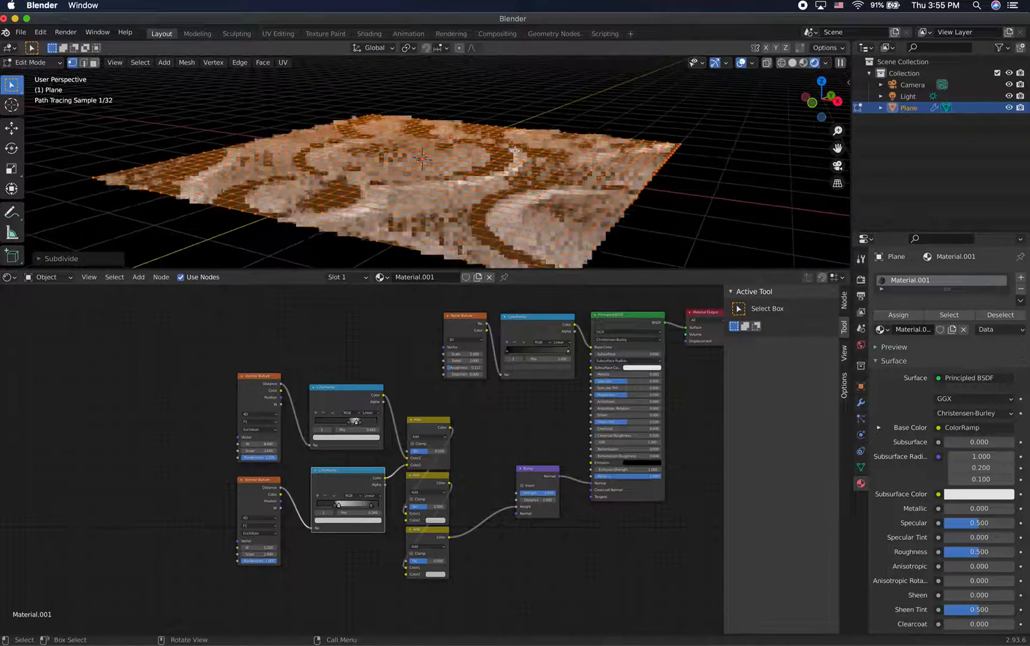
key(super+z)
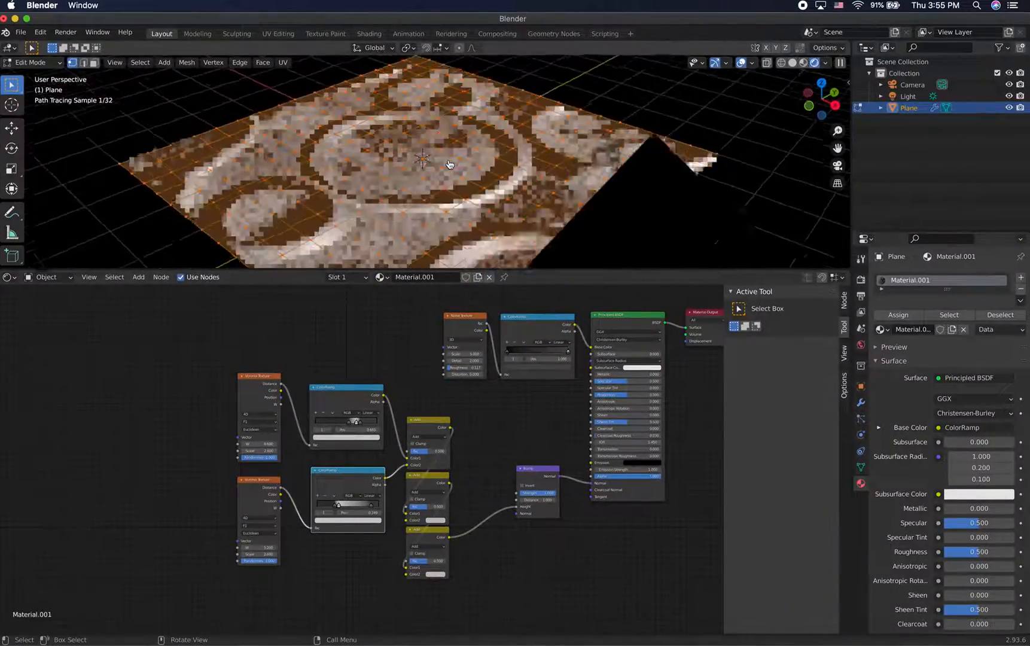
scroll(450, 165, down, 5)
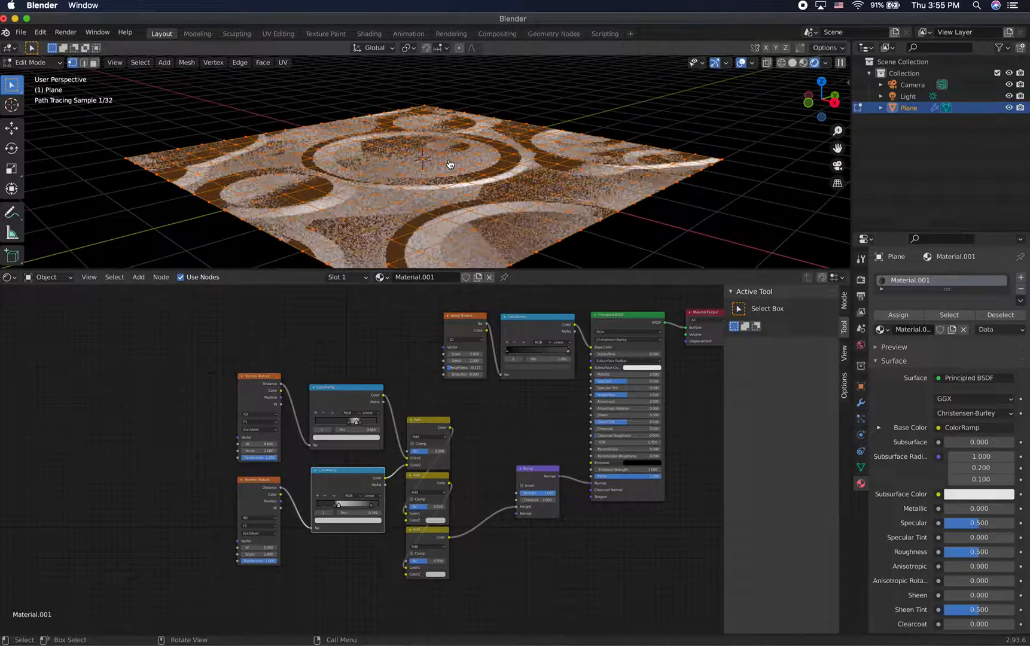
scroll(453, 164, left, 5)
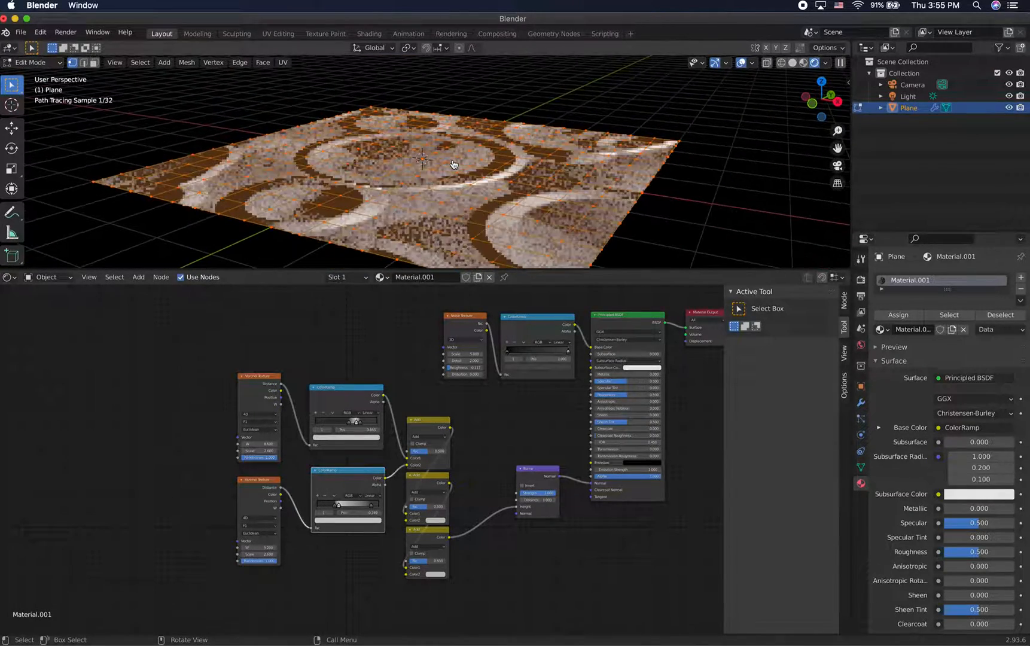
Switch to the Discord call, enlarge the shared-screen stream, and briefly unmute the microphone before muting it again.
key(ctrl+Left)
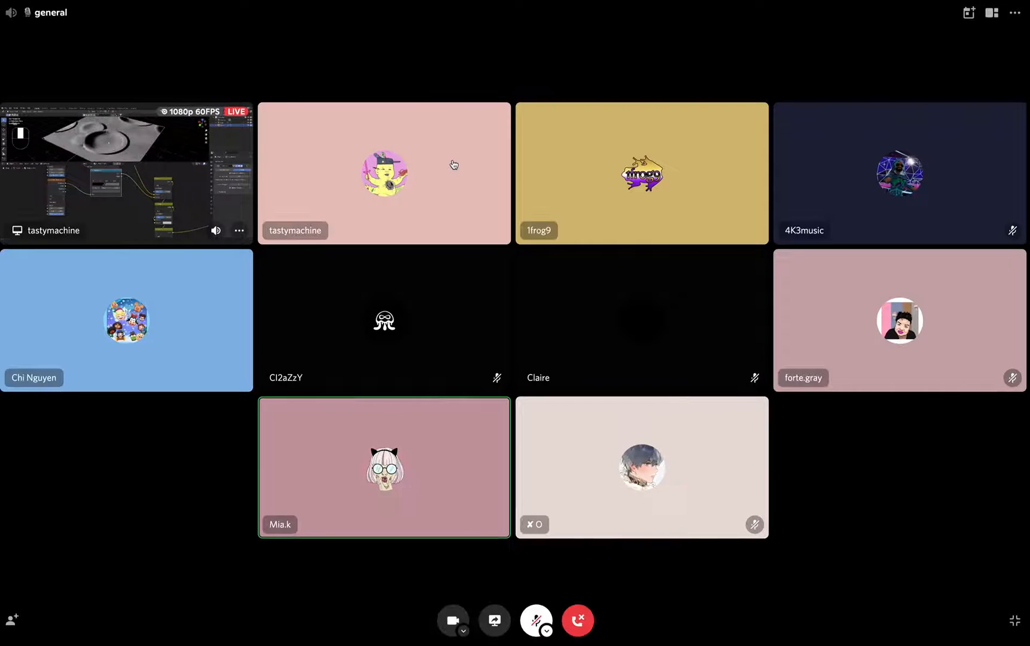
click(99, 165)
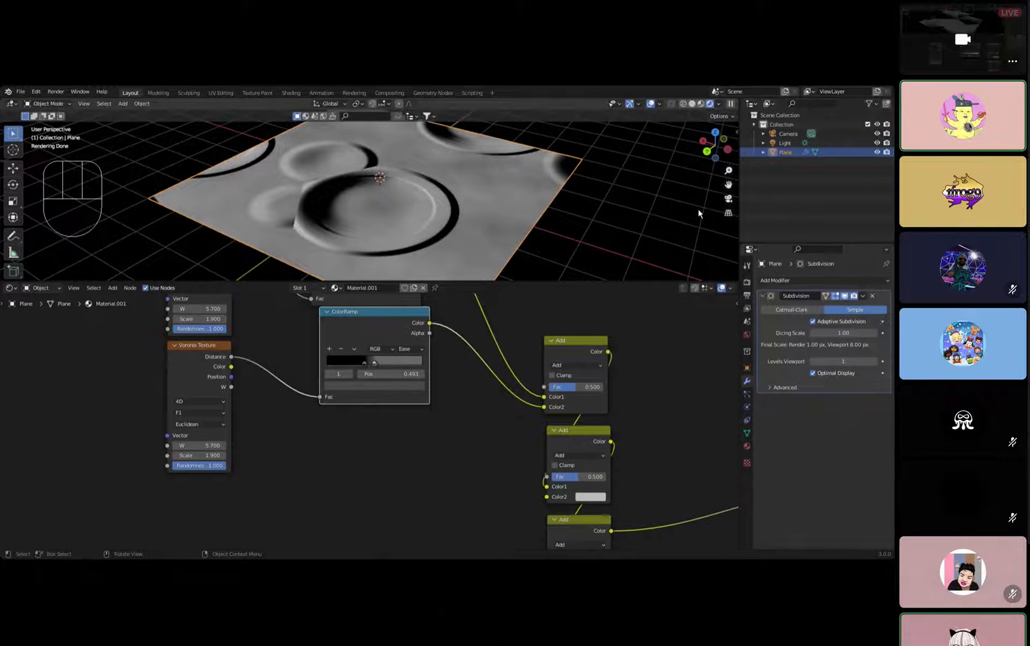
click(533, 620)
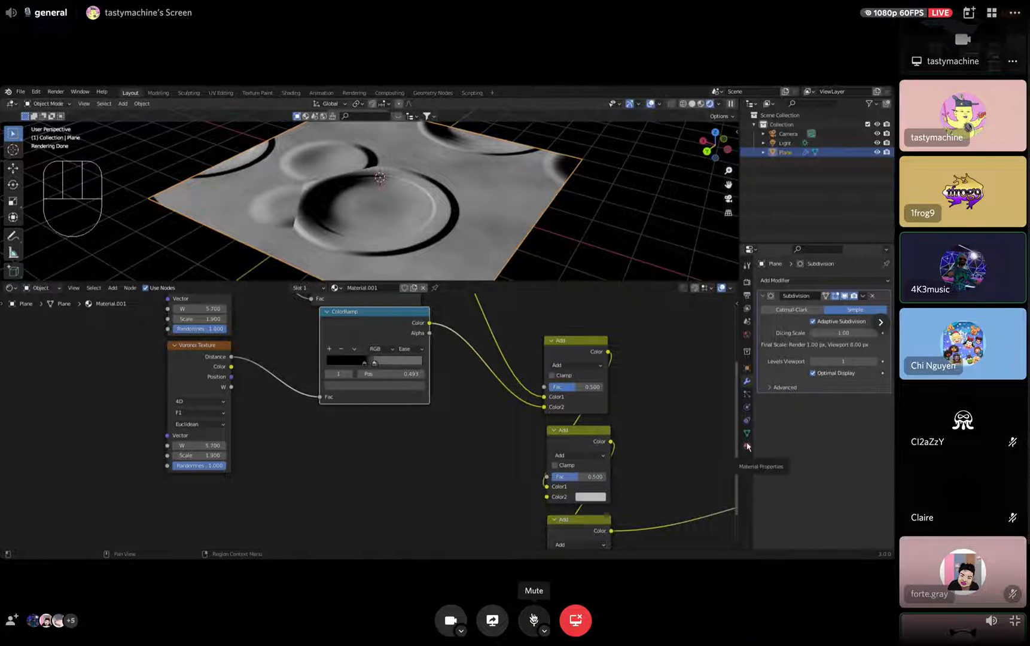
click(534, 620)
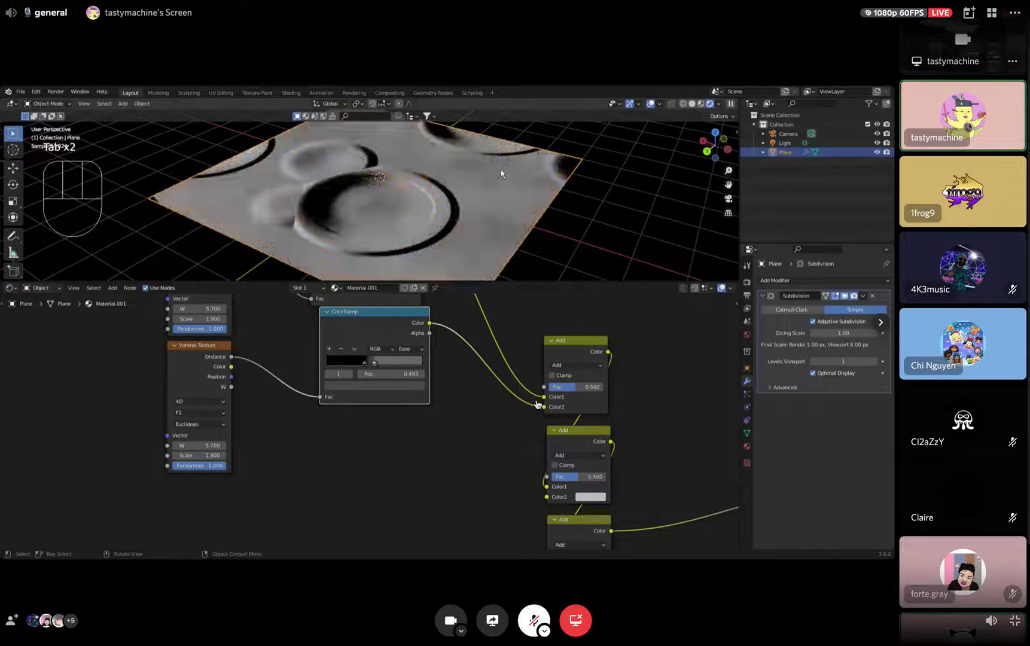
Switch back to Blender and return the plane to Object Mode.
key(ctrl+Right)
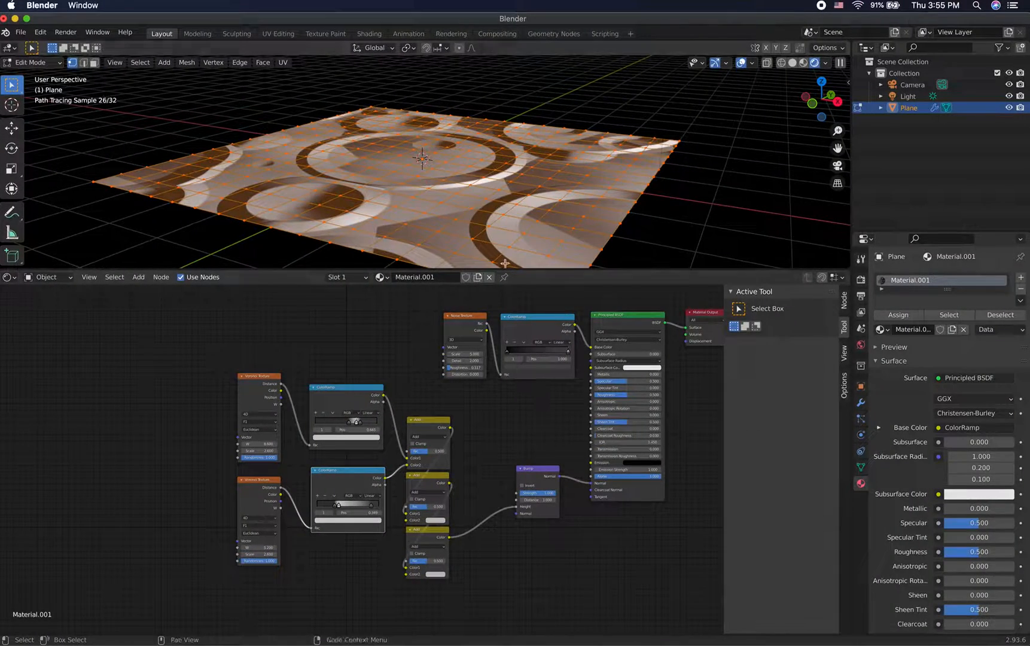
click(489, 225)
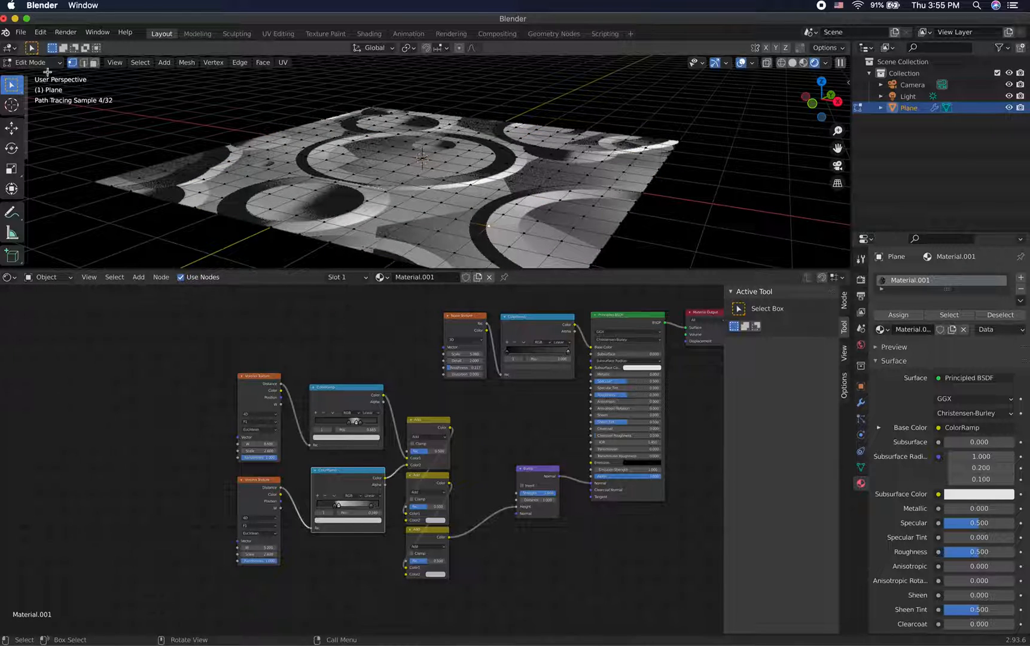
click(33, 62)
click(43, 79)
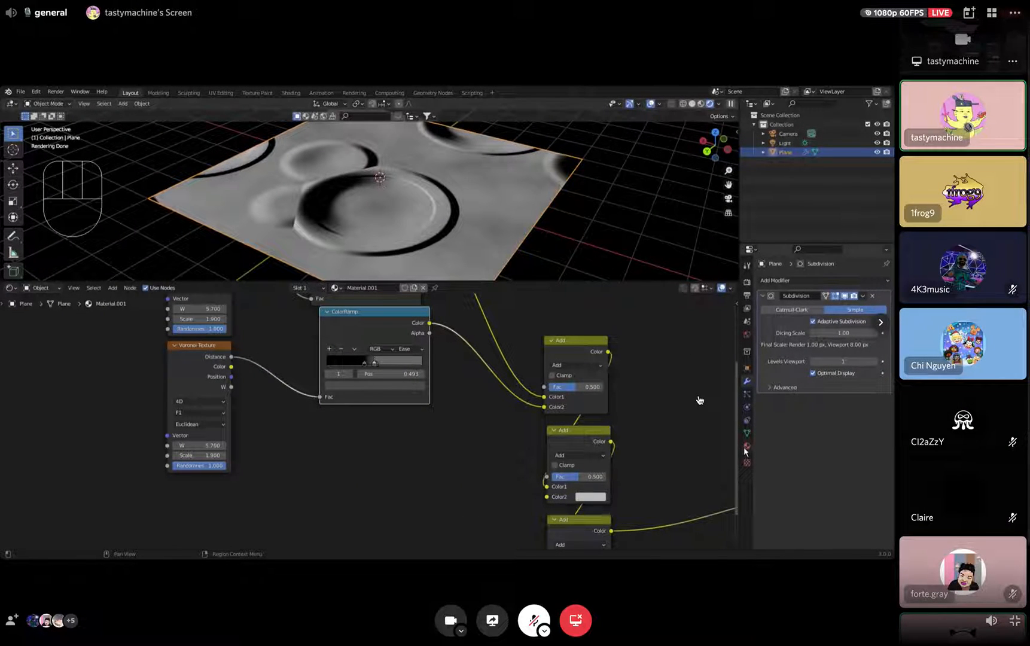
Set the displacement method in Material.001's surface settings to Displacement and Bump.
click(747, 447)
scroll(777, 387, down, 3)
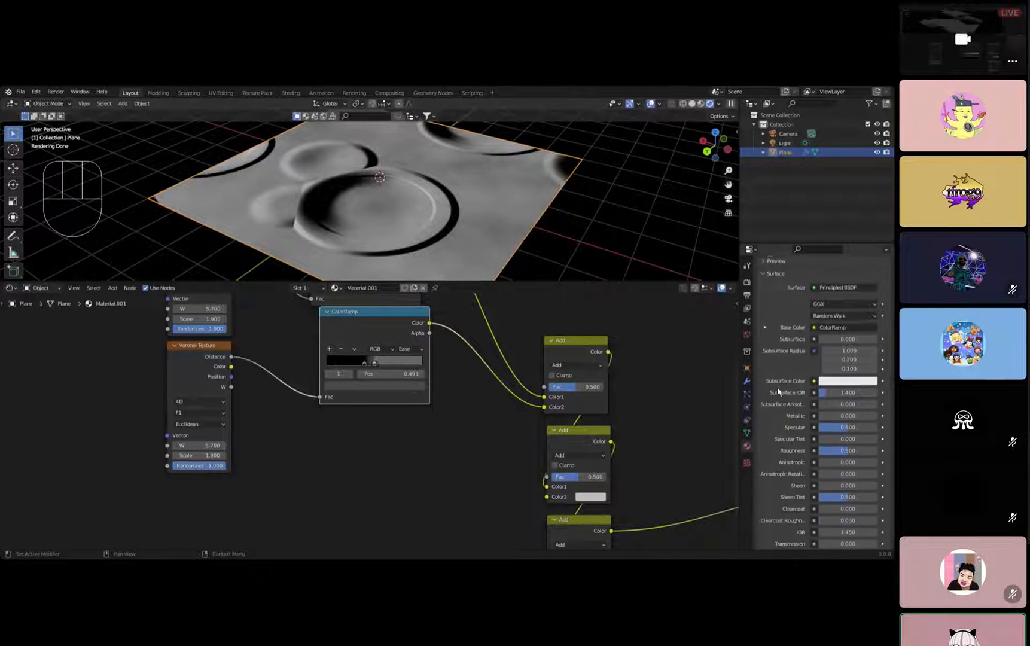
scroll(778, 386, down, 5)
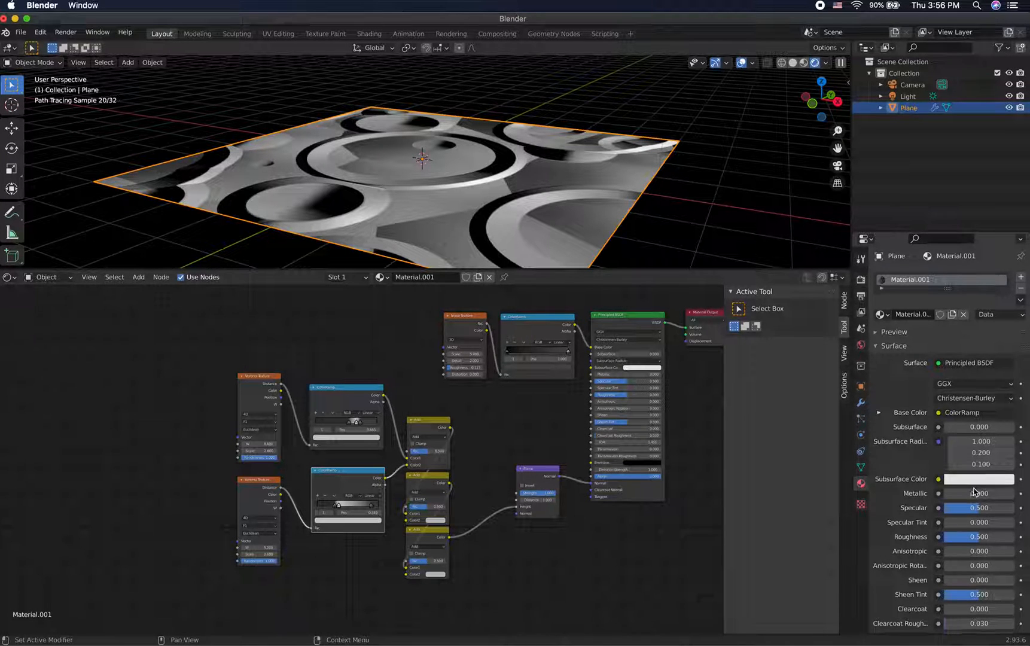
scroll(973, 492, down, 15)
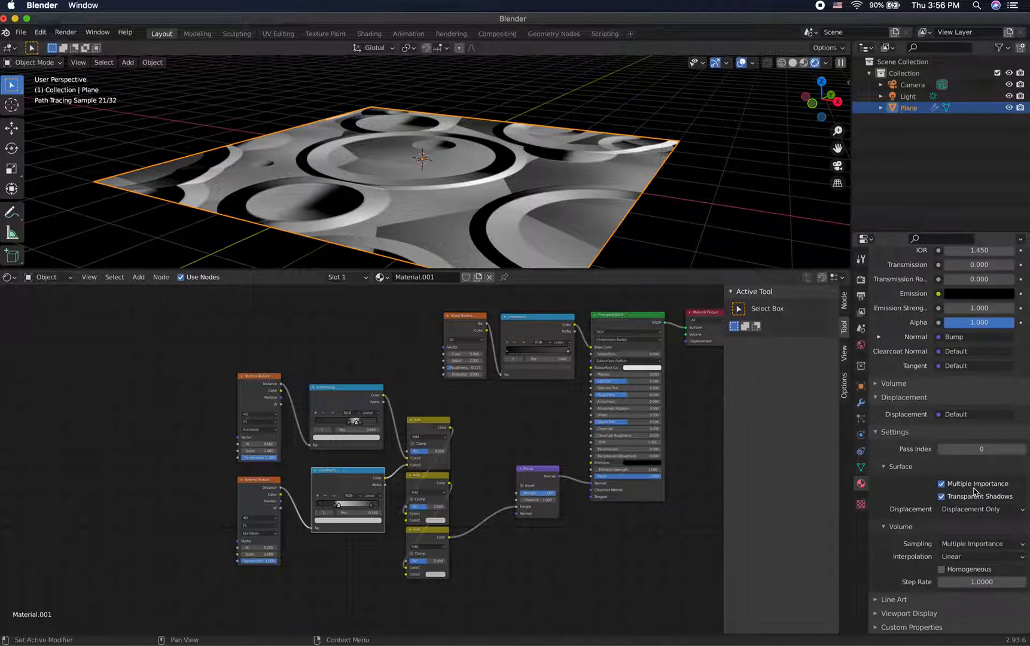
click(964, 509)
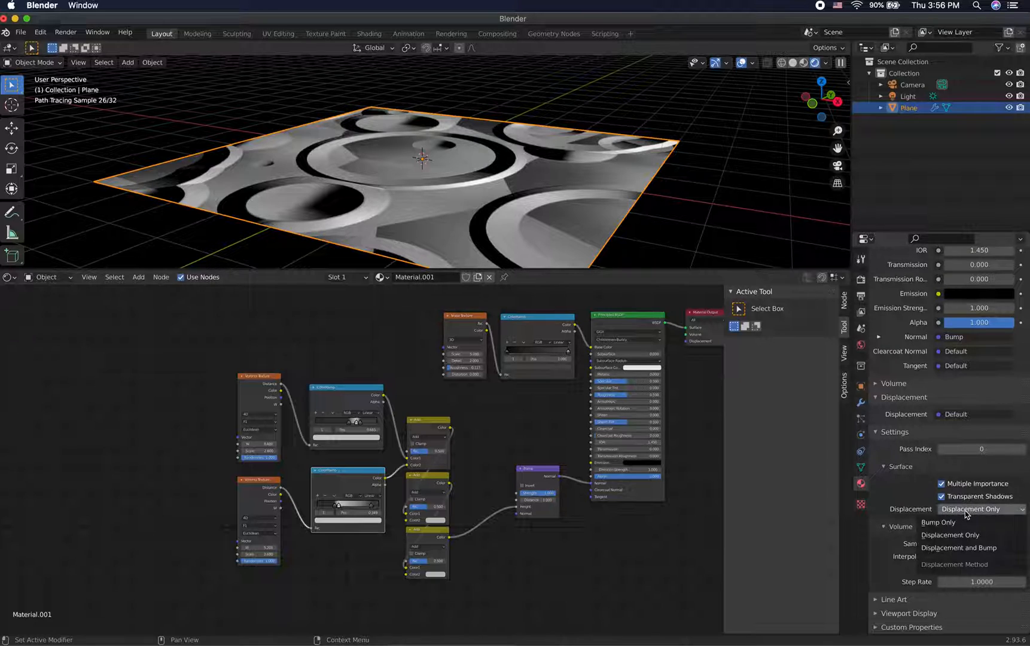
click(963, 548)
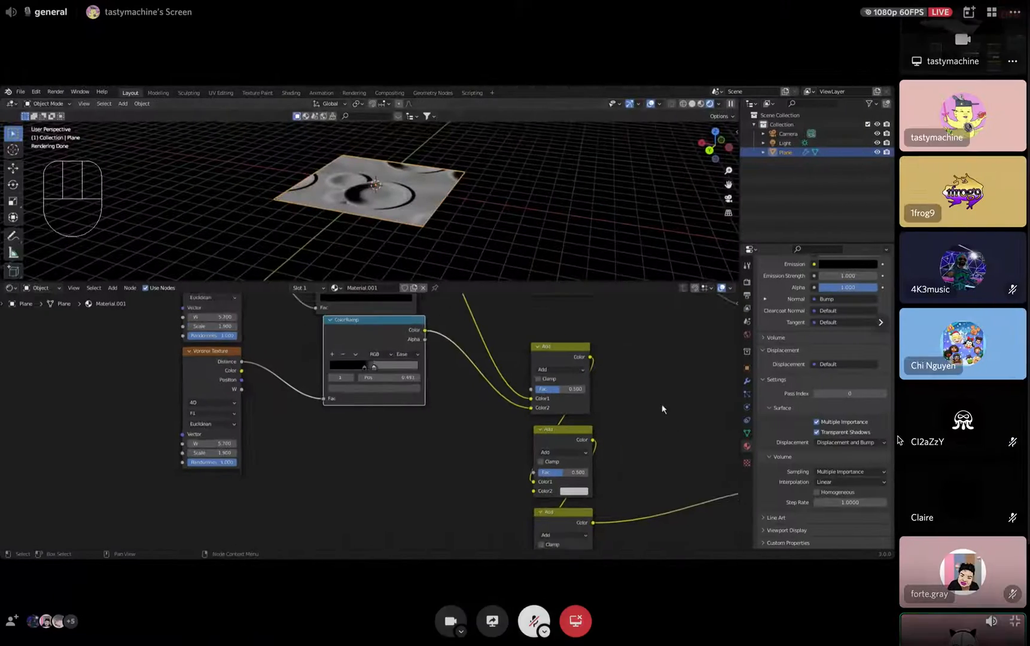
View the shared-screen scene's plane through the camera and move its Material Output node below the Principled BSDF.
shift+middle_drag(653, 377, 574, 373)
click(729, 200)
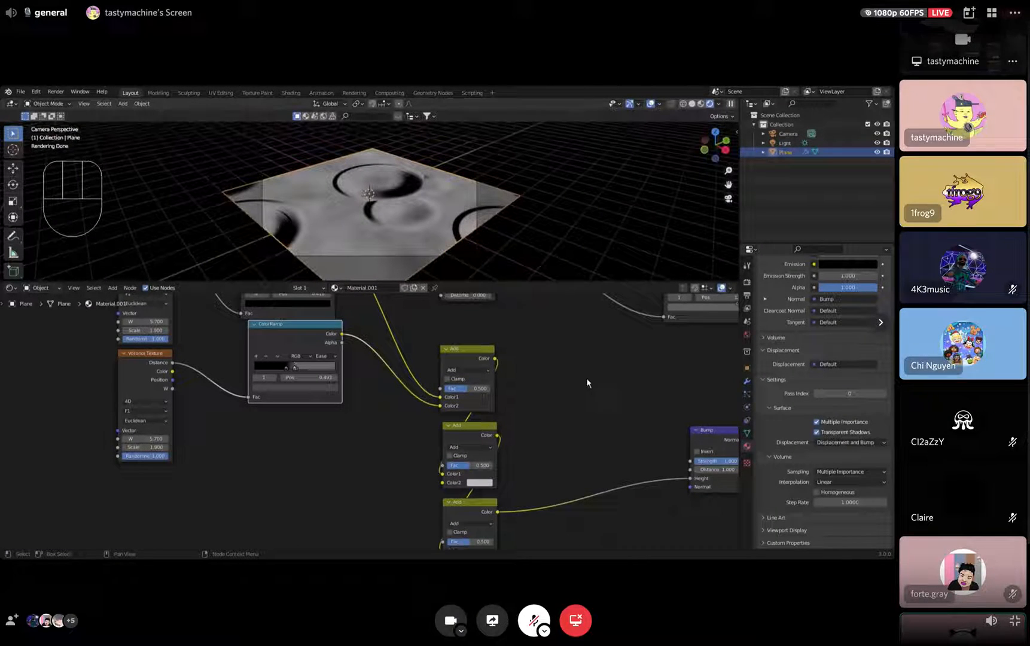
scroll(598, 409, down, 4)
shift+middle_drag(618, 416, 403, 387)
shift+middle_drag(558, 320, 436, 377)
drag(461, 325, 458, 513)
middle_drag(459, 513, 481, 402)
scroll(478, 401, up, 2)
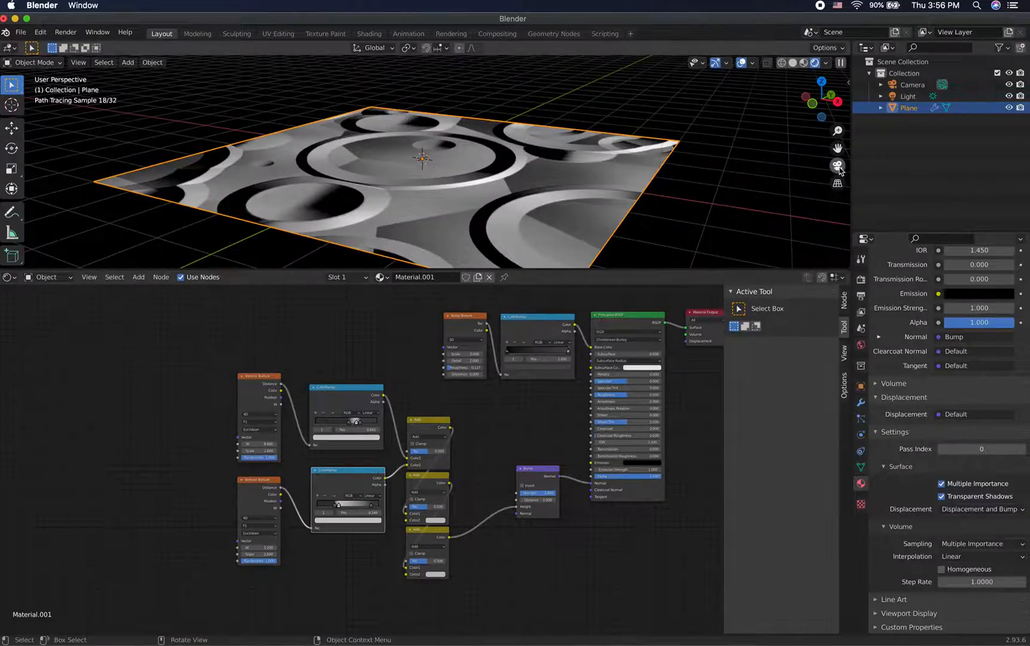
Look through the local scene's camera and place its Material Output node beneath the Principled BSDF.
click(837, 166)
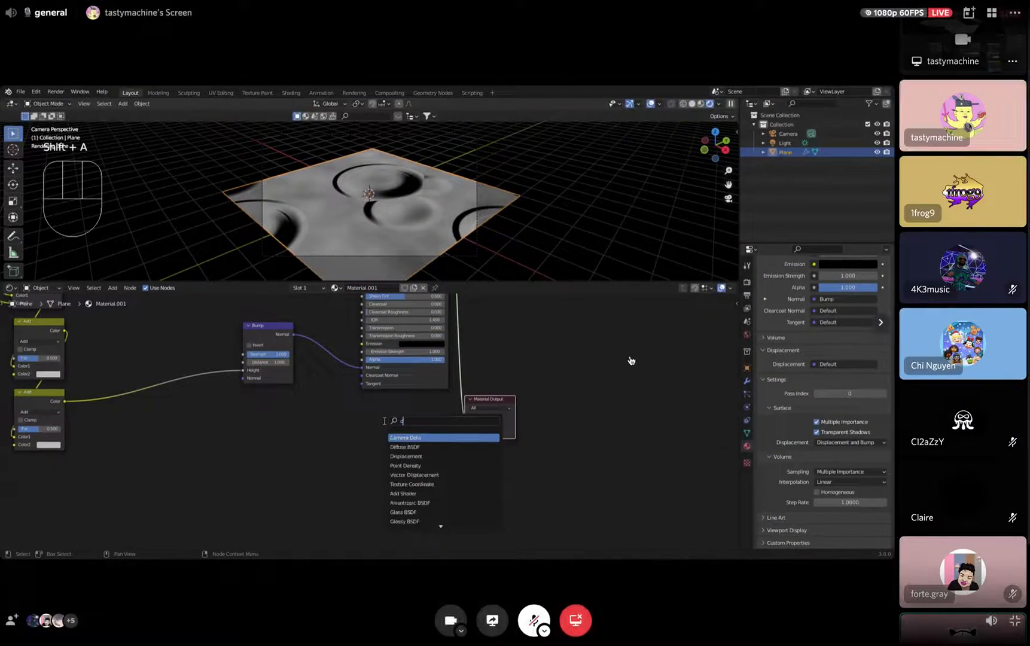
text(olor)
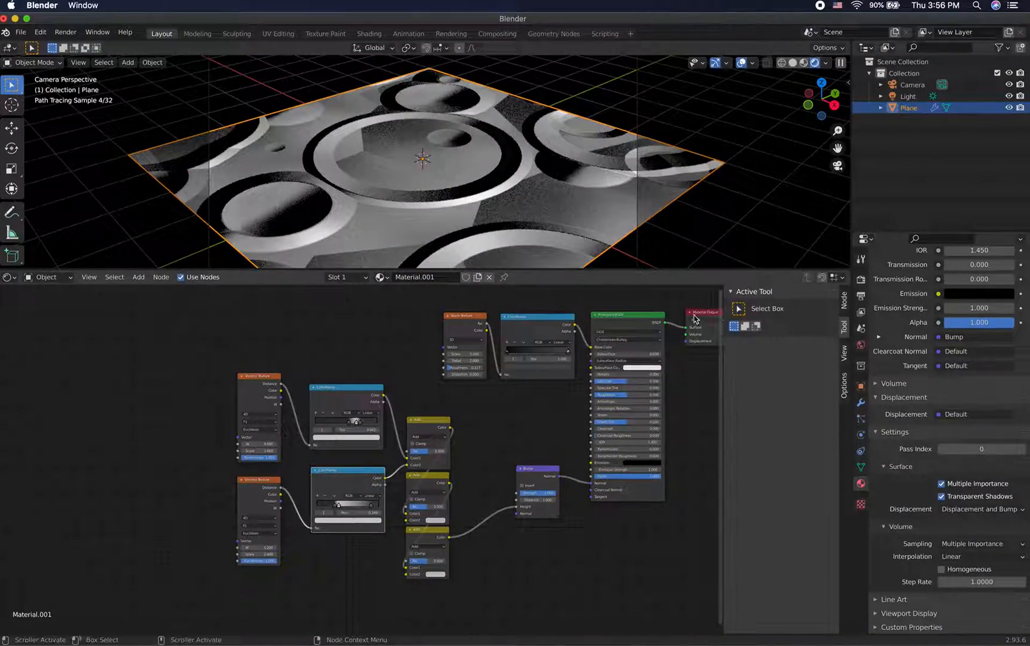
drag(695, 318, 682, 514)
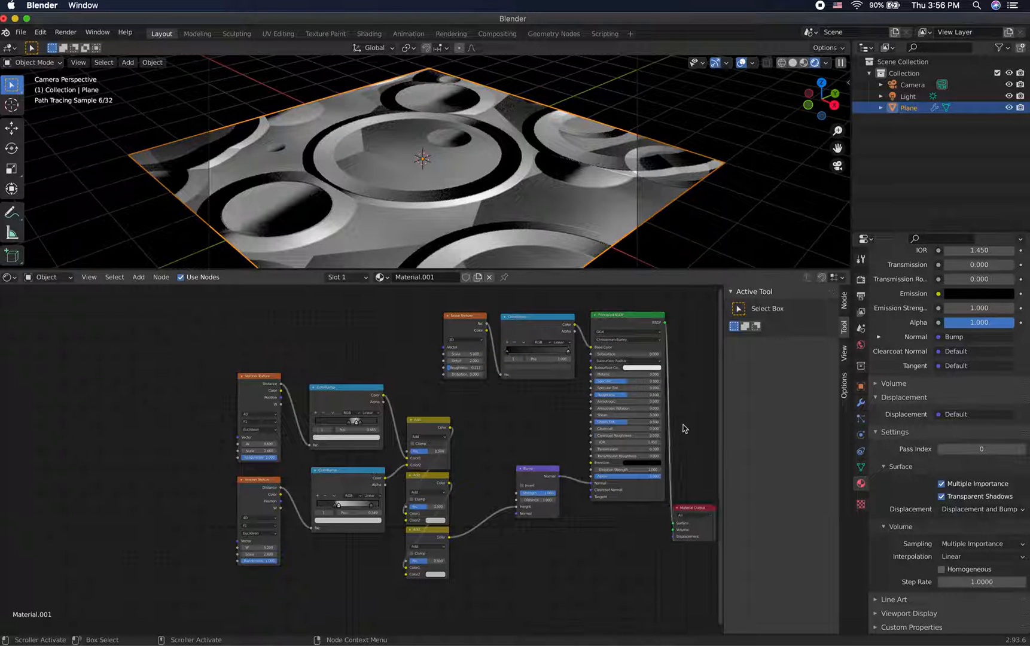
Add a Displacement node beside the Material Output and connect its output to the Material Output's Displacement input.
key(shift+a)
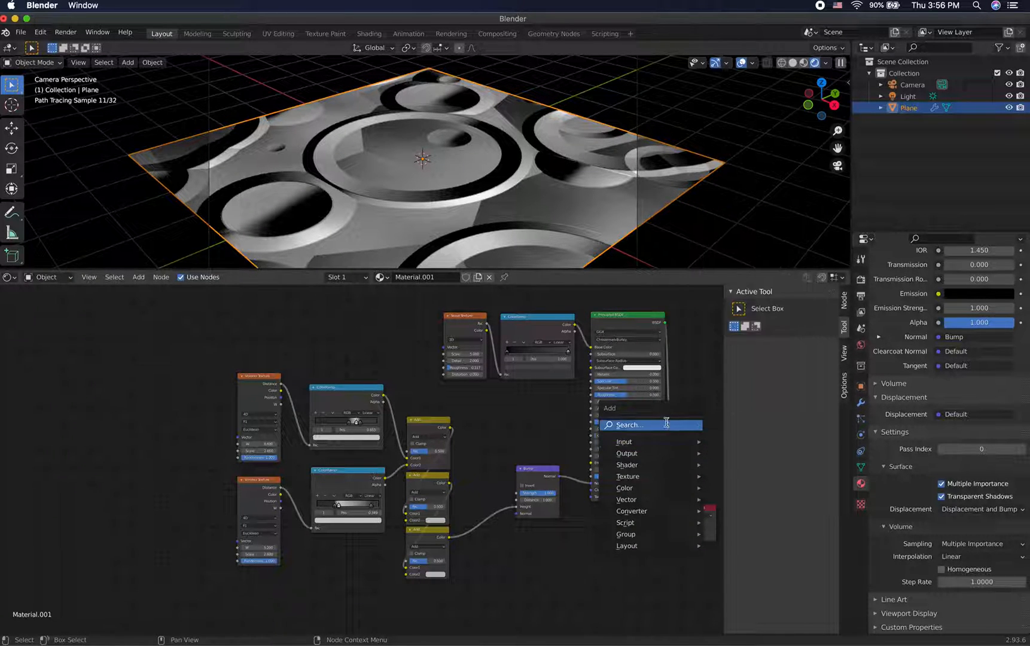
click(667, 425)
text(dis)
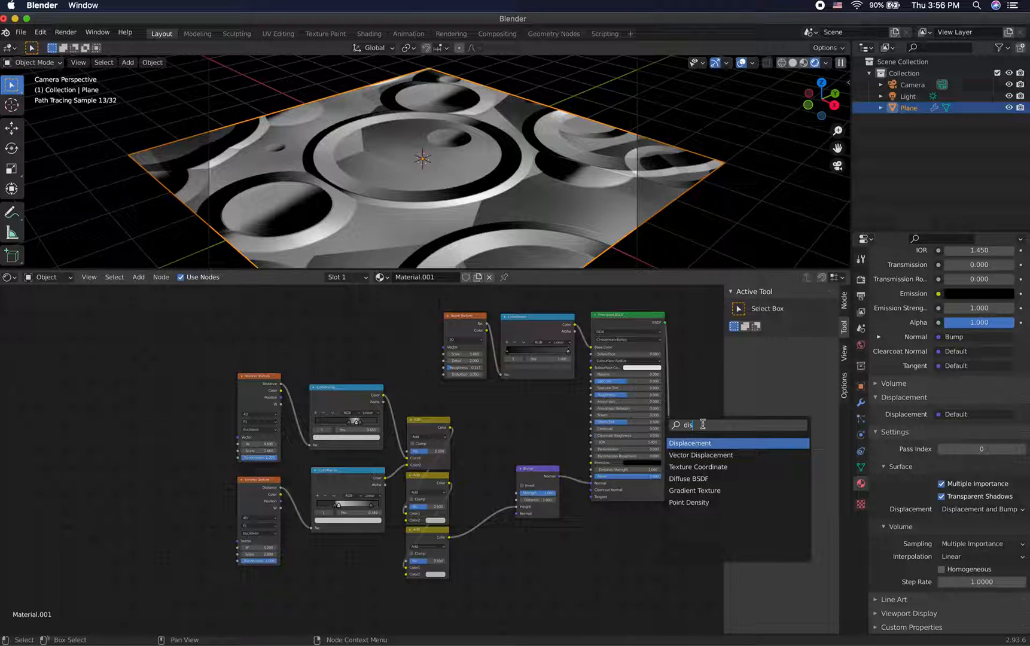
click(713, 444)
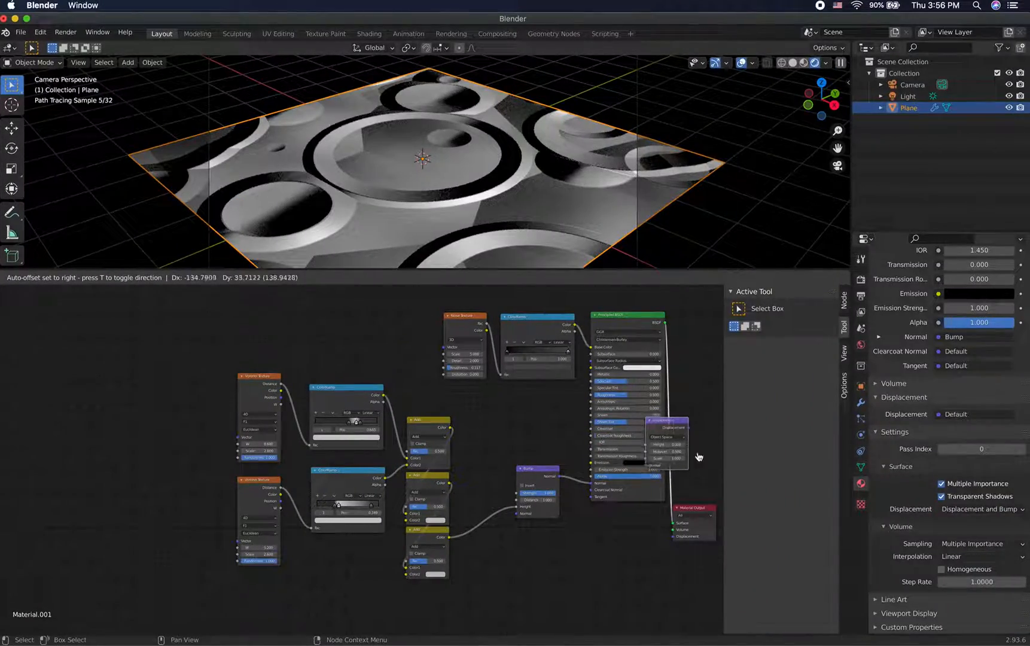
click(660, 542)
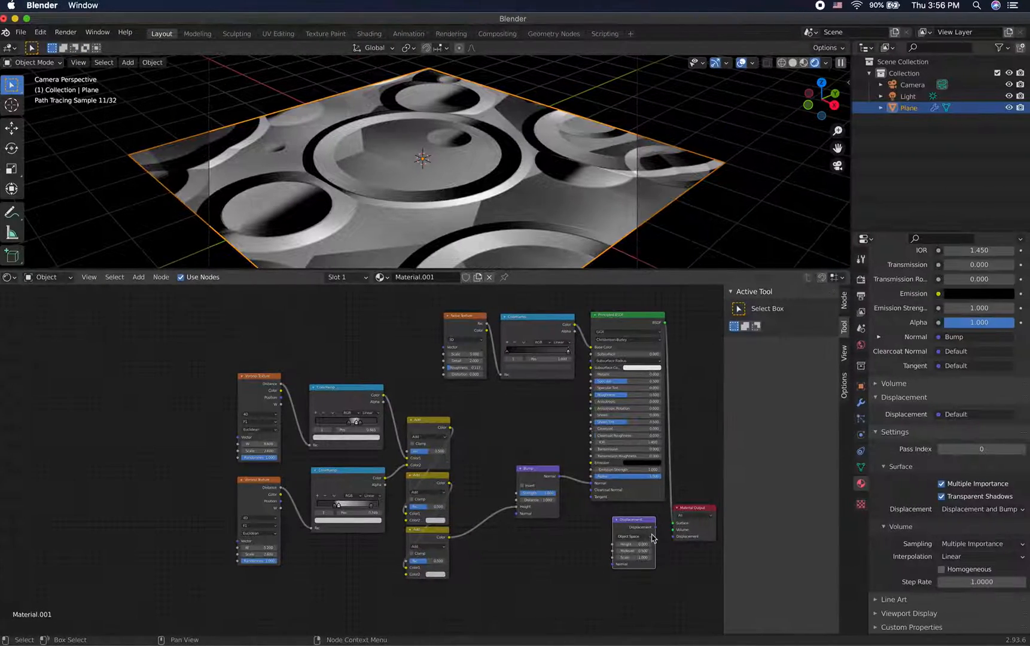
drag(654, 529, 673, 536)
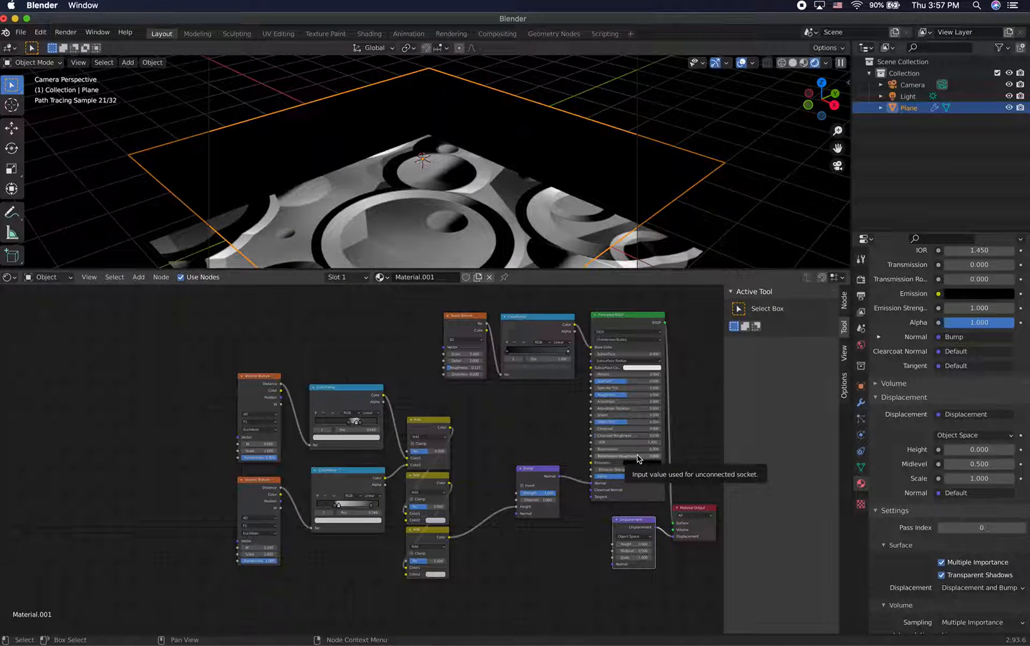
drag(641, 522, 686, 488)
drag(639, 528, 641, 526)
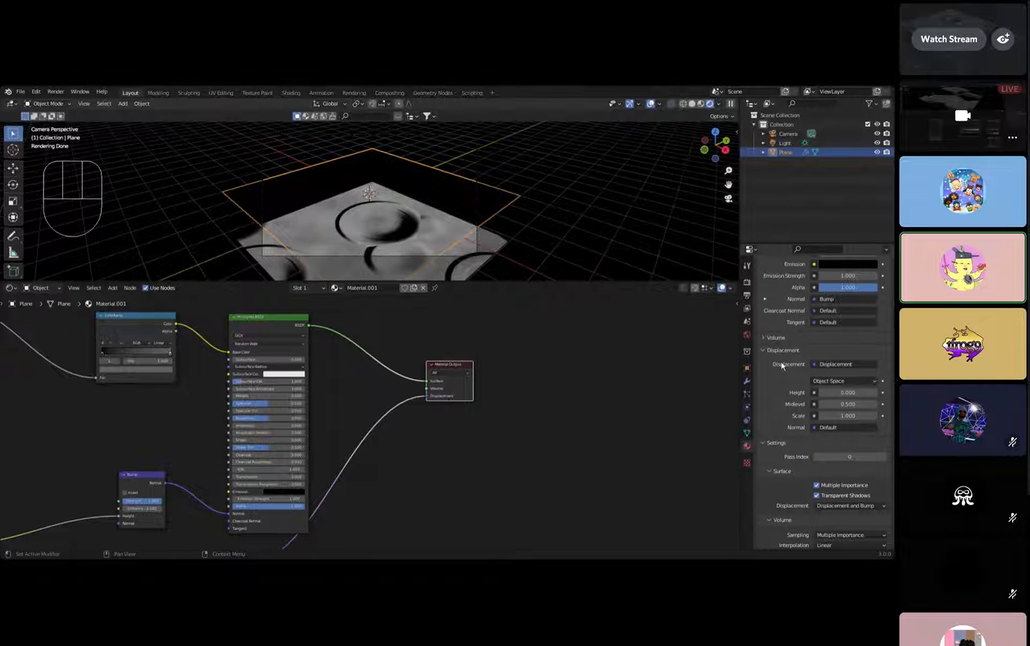
scroll(778, 362, down, 3)
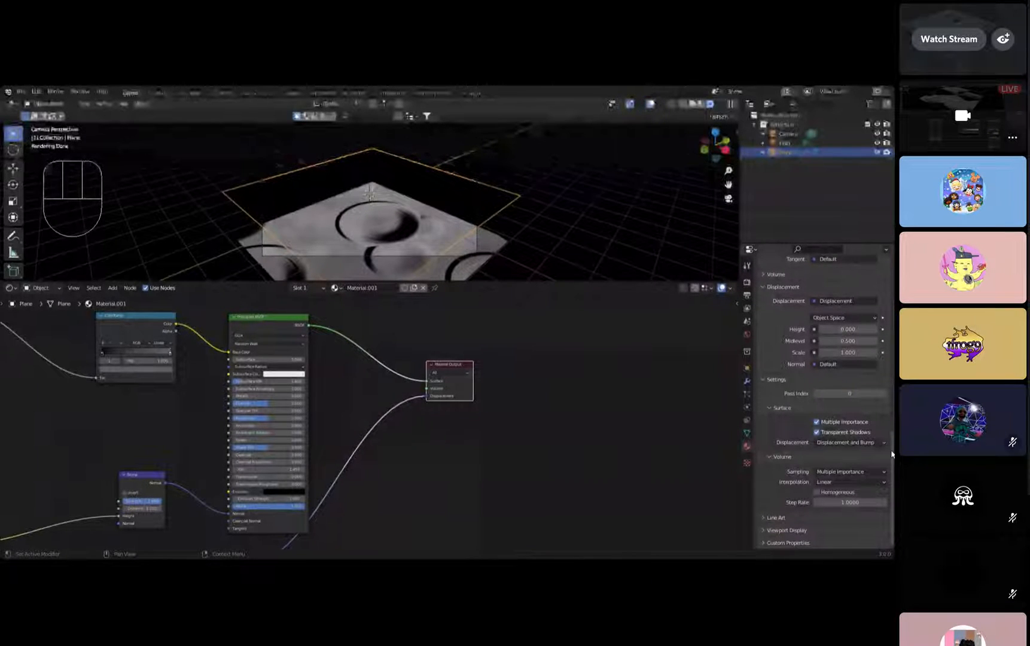
Move the Material Output node down so it sits nearly level with the Displacement node.
scroll(371, 418, down, 2)
scroll(442, 399, up, 2)
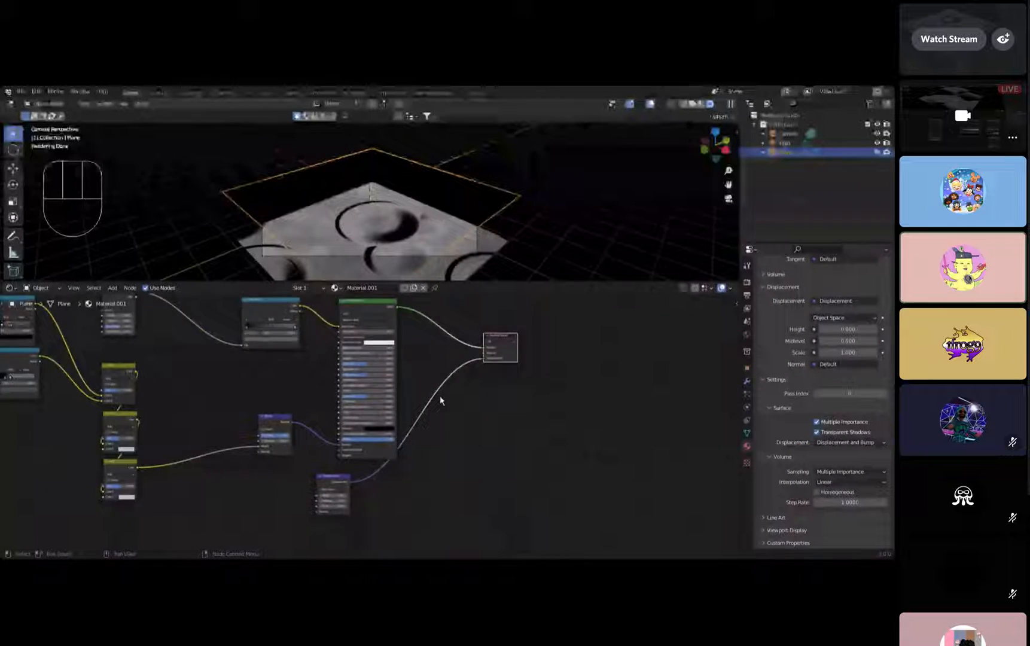
middle_drag(391, 483, 358, 509)
drag(480, 329, 468, 460)
middle_drag(498, 494, 502, 440)
scroll(246, 459, up, 2)
key(shift+a)
click(357, 452)
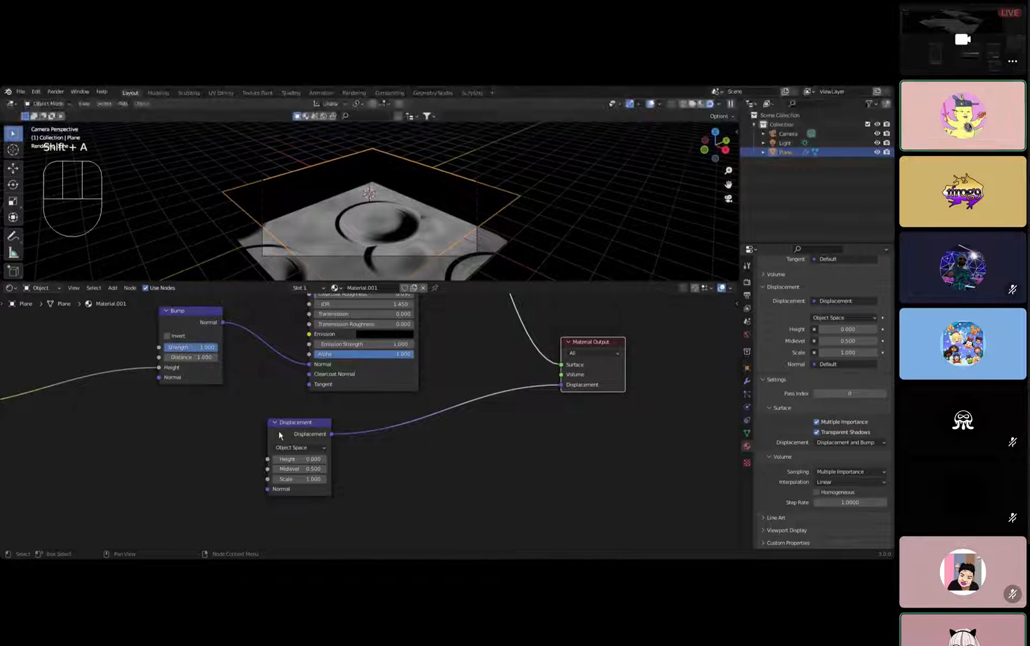
Examine the Displacement node's link into the Material Output's Displacement socket and the texture nodes upstream.
scroll(326, 436, up, 1)
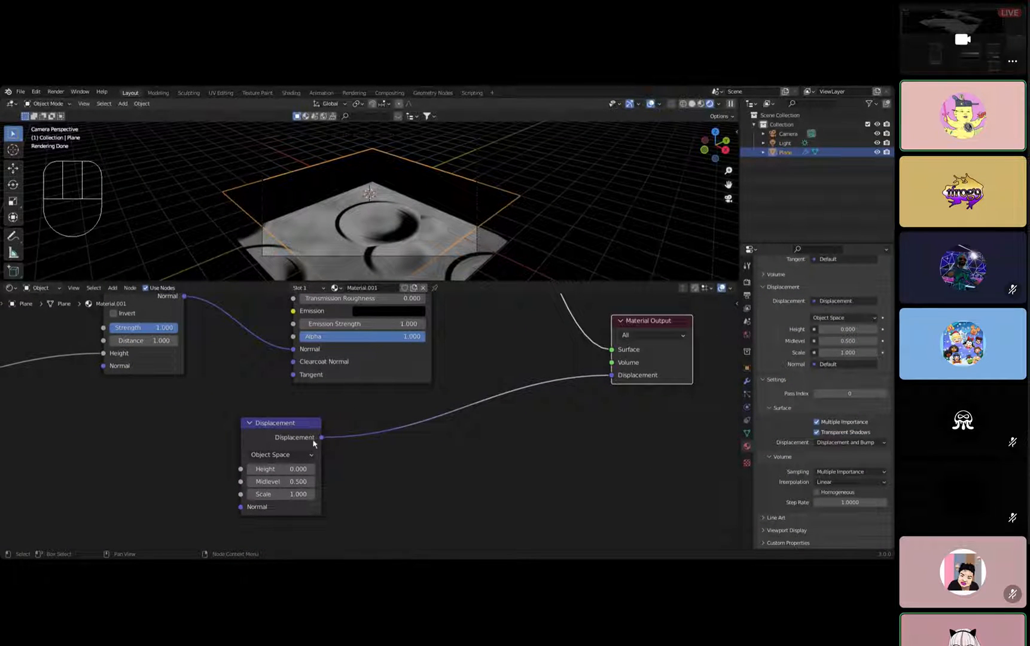
click(321, 439)
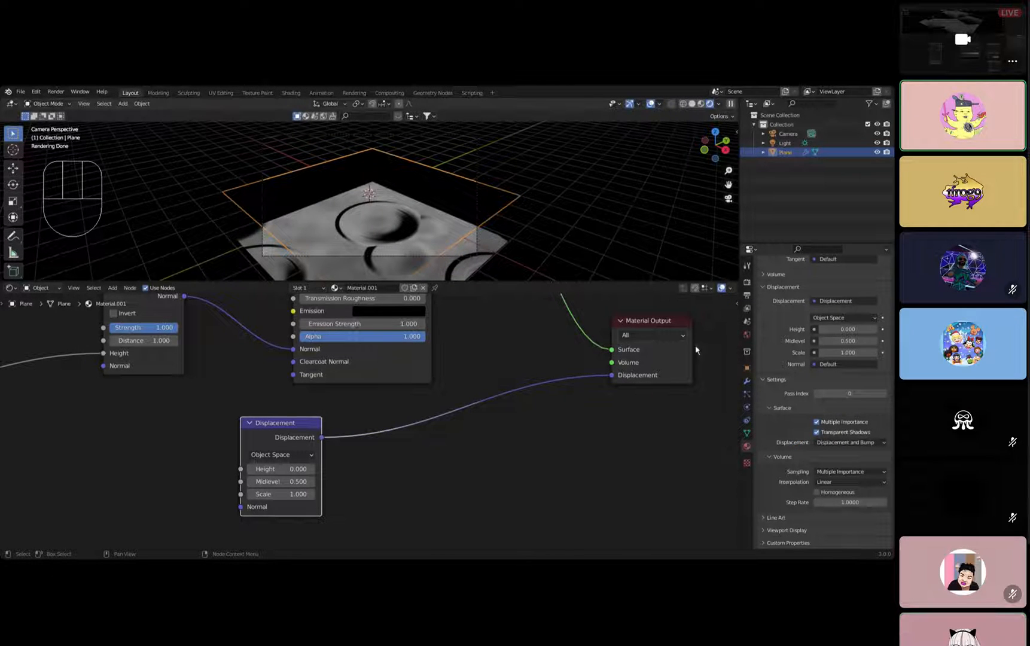
middle_drag(656, 376, 643, 370)
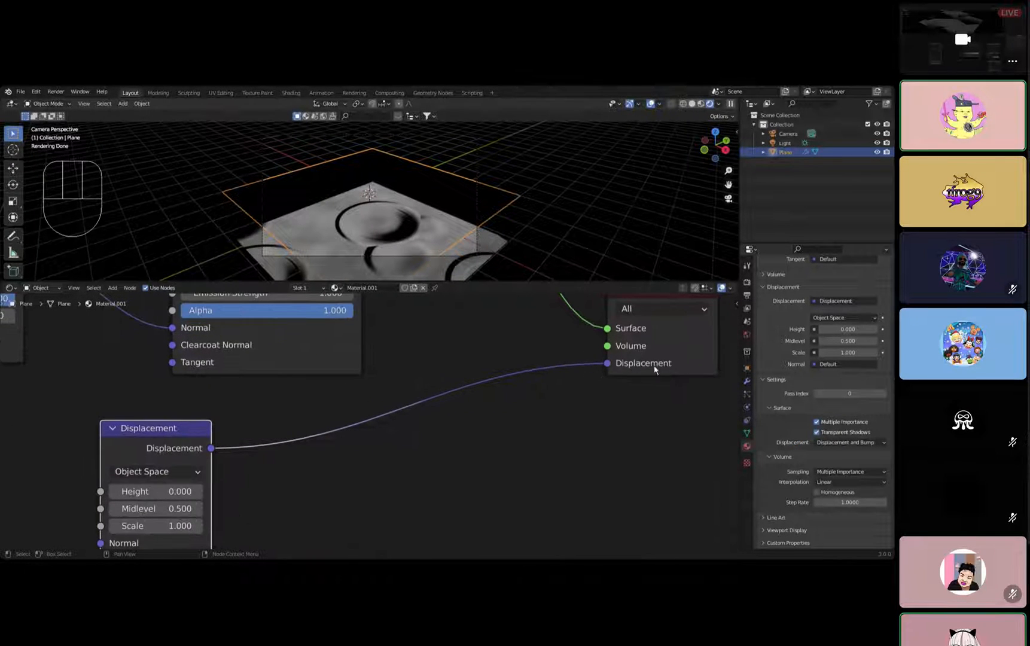
scroll(657, 389, down, 3)
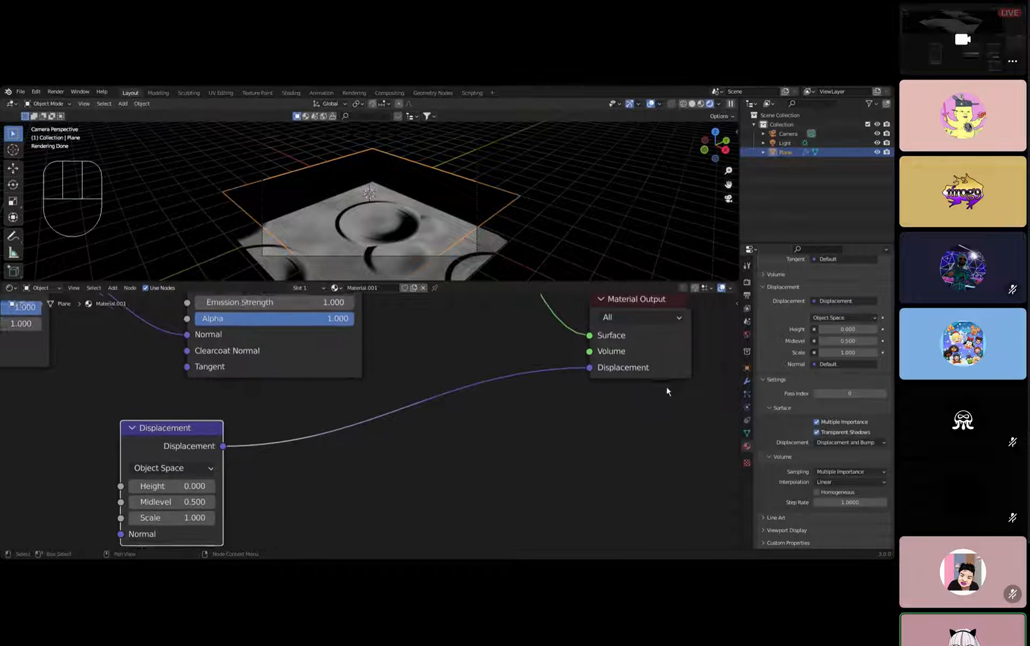
middle_drag(380, 424, 415, 442)
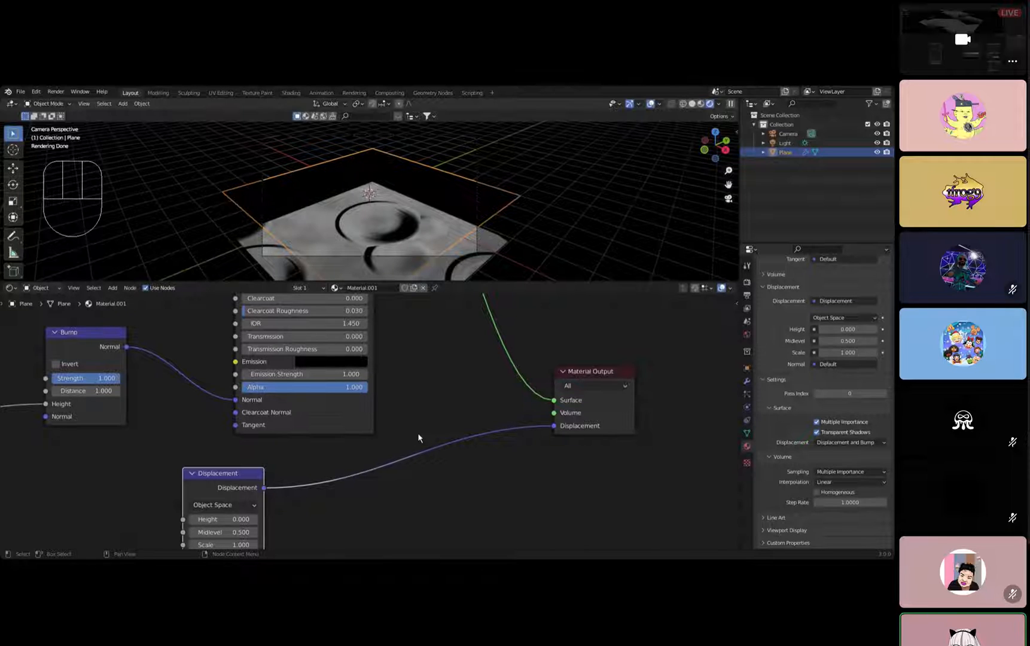
scroll(541, 436, down, 4)
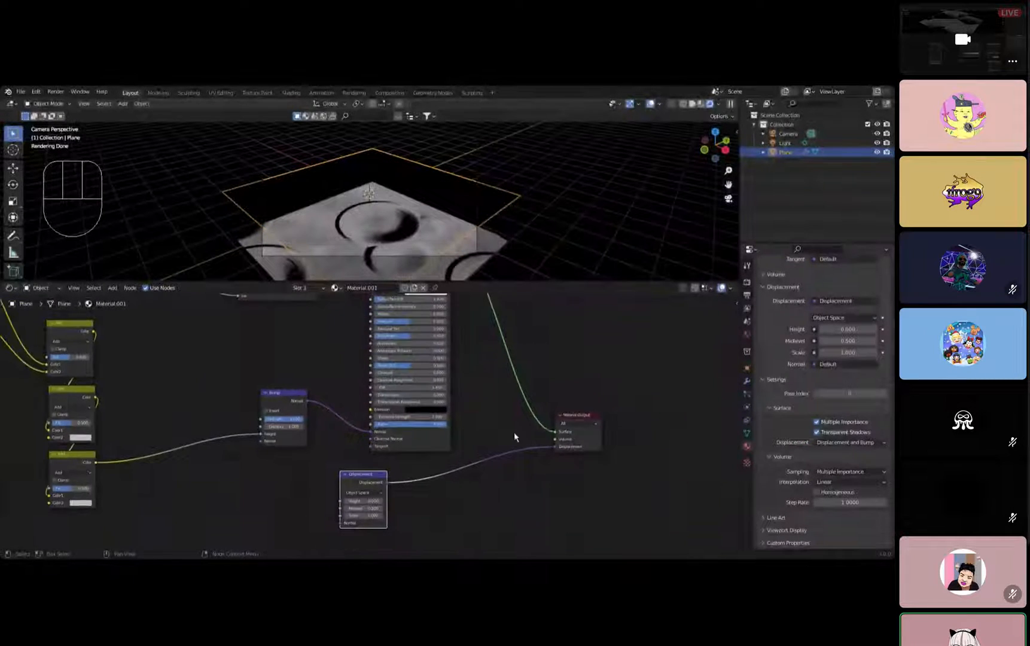
scroll(534, 434, down, 1)
middle_drag(267, 426, 507, 450)
middle_drag(243, 357, 276, 427)
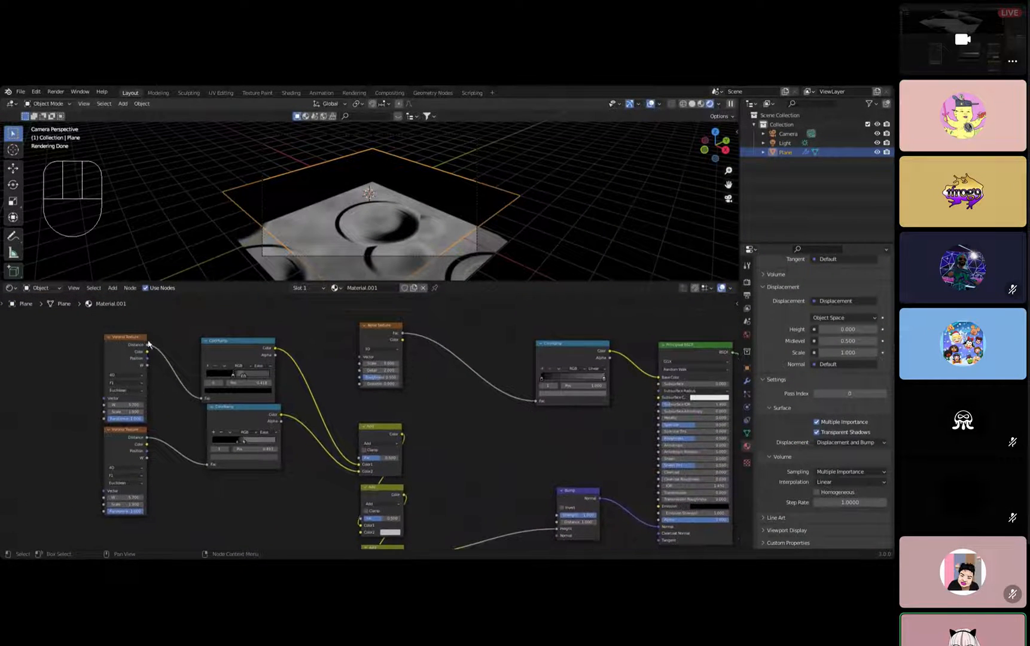
Hide the node editor's sidebar and set the upper Voronoi Texture's W value to 3.850.
scroll(216, 351, up, 2)
middle_drag(15, 370, 121, 395)
middle_drag(224, 409, 285, 403)
scroll(280, 426, up, 2)
middle_drag(226, 442, 393, 415)
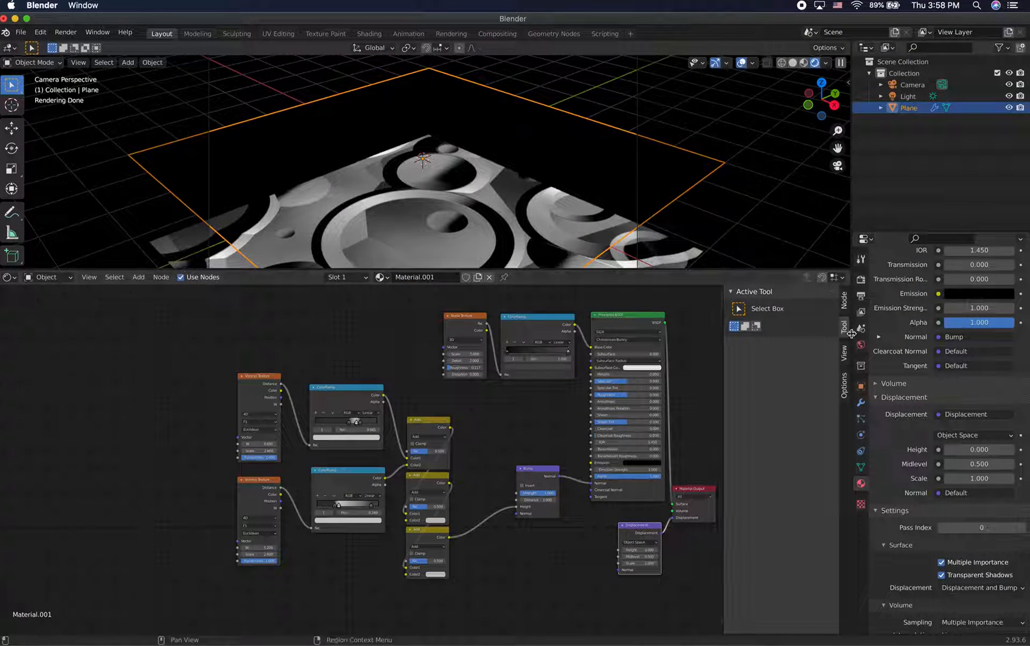
key(n)
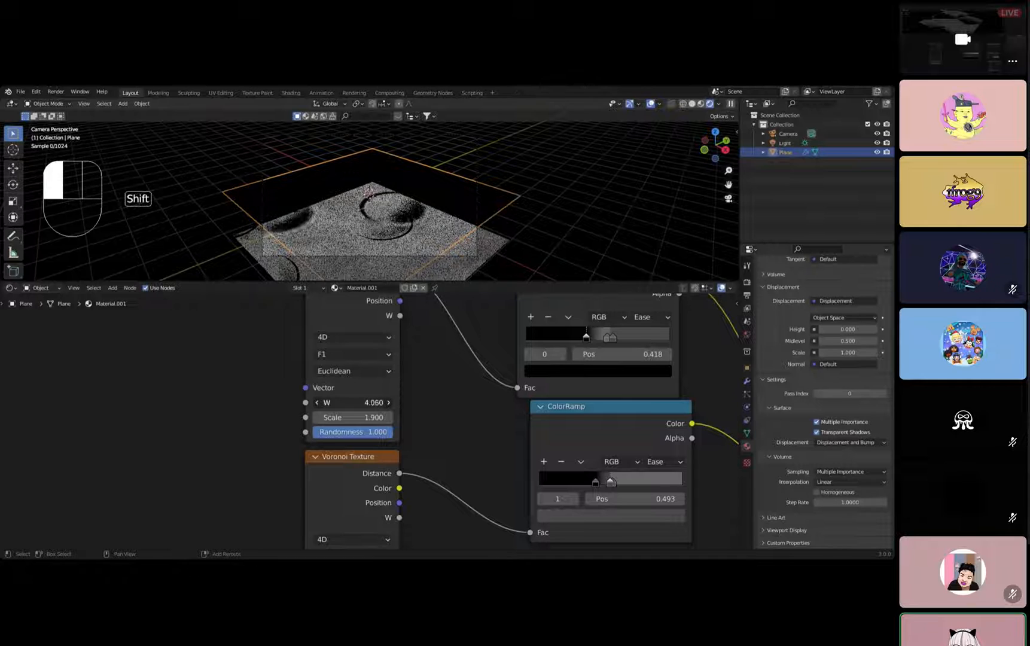
shift+drag(353, 402, 360, 403)
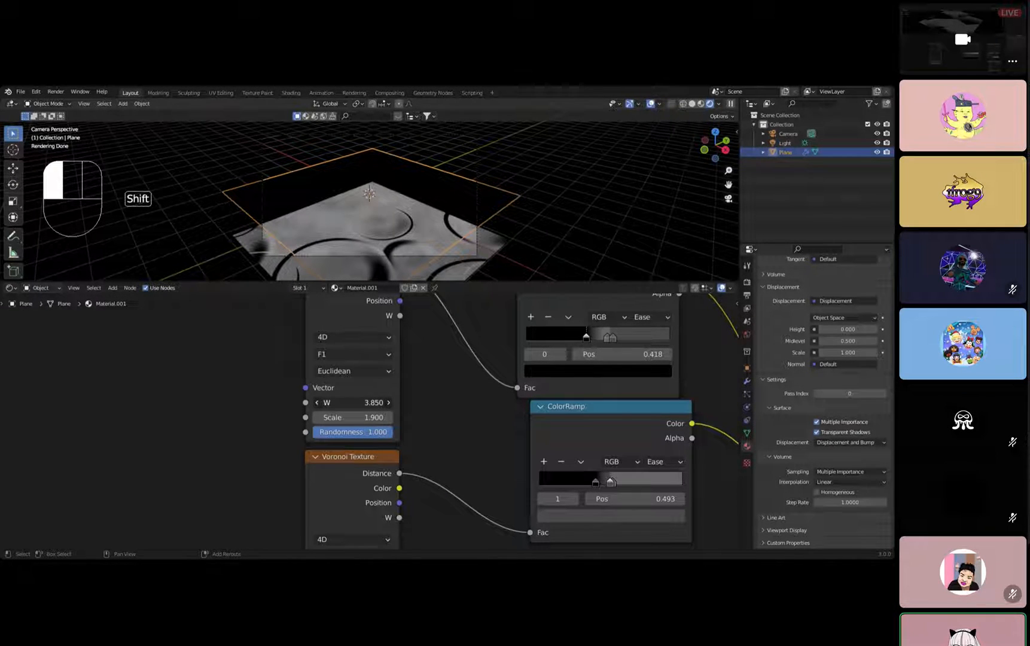
click(386, 372)
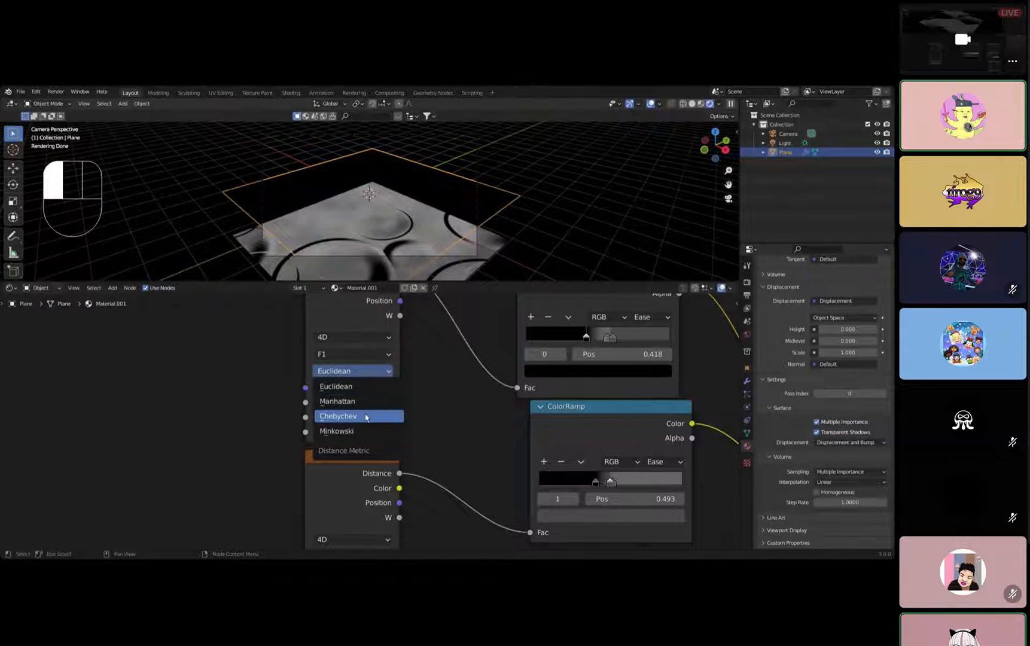
click(393, 382)
Move the upper ColorRamp node slightly so it lines up above the lower ColorRamp.
scroll(448, 375, down, 5)
middle_drag(485, 382, 414, 432)
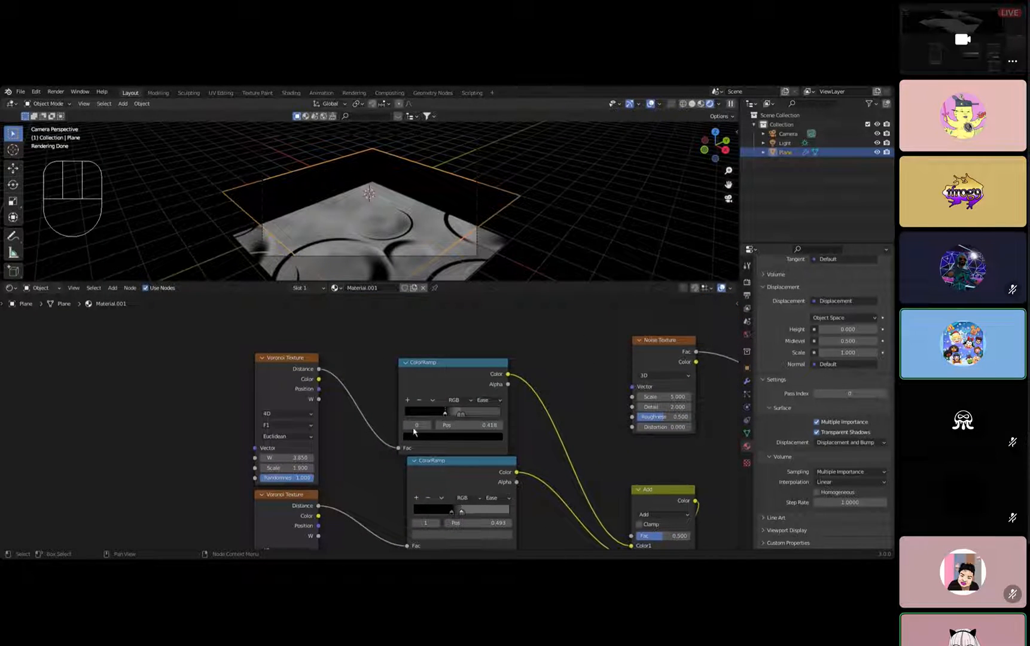
drag(445, 364, 453, 369)
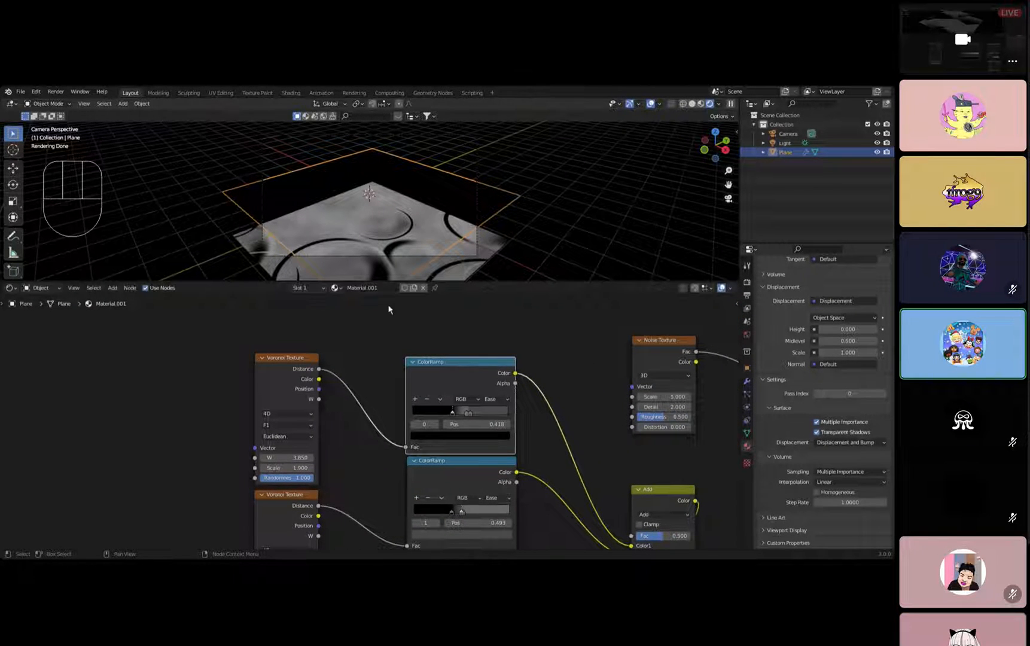
Move the Displacement node directly beneath the Principled BSDF node, aligned with its left edge.
scroll(526, 473, down, 3)
middle_drag(526, 473, 399, 367)
scroll(557, 405, down, 2)
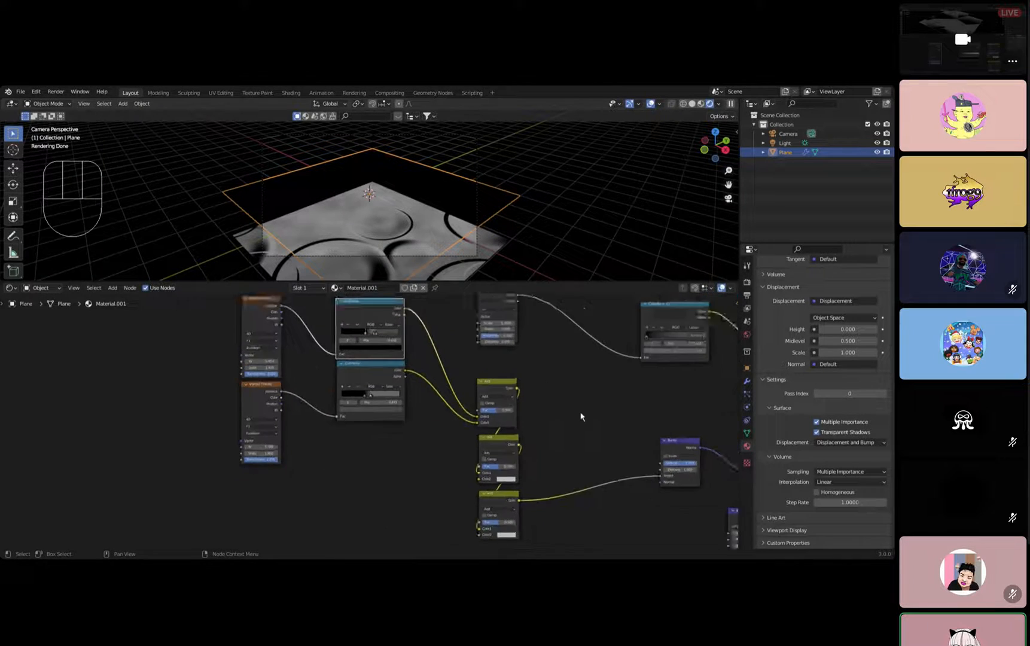
scroll(565, 411, down, 1)
middle_drag(625, 422, 455, 390)
middle_drag(612, 488, 435, 426)
scroll(467, 477, up, 2)
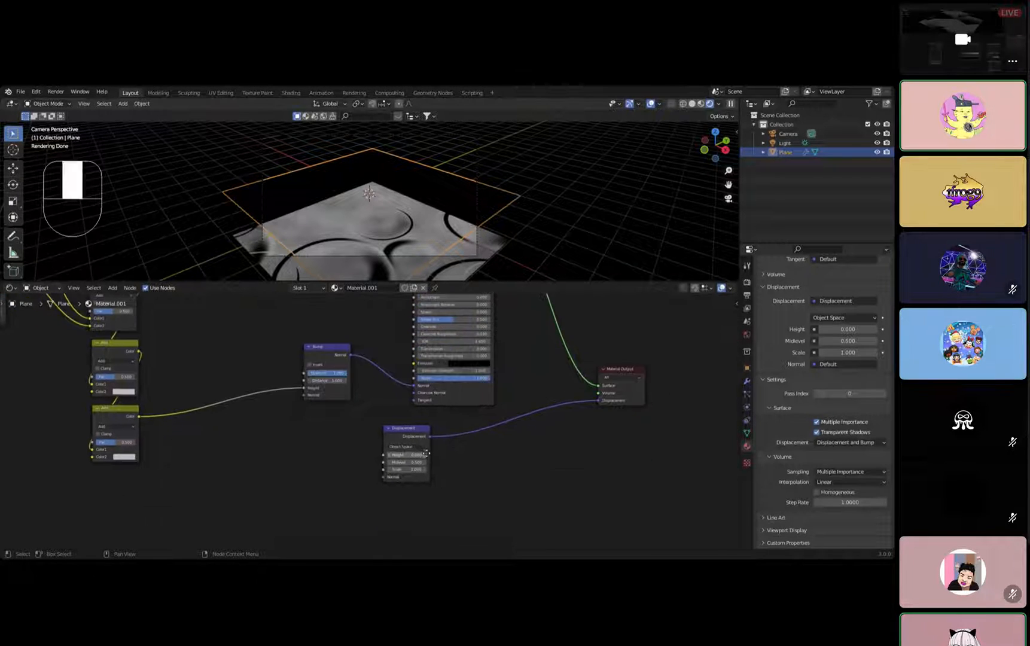
scroll(431, 429, up, 4)
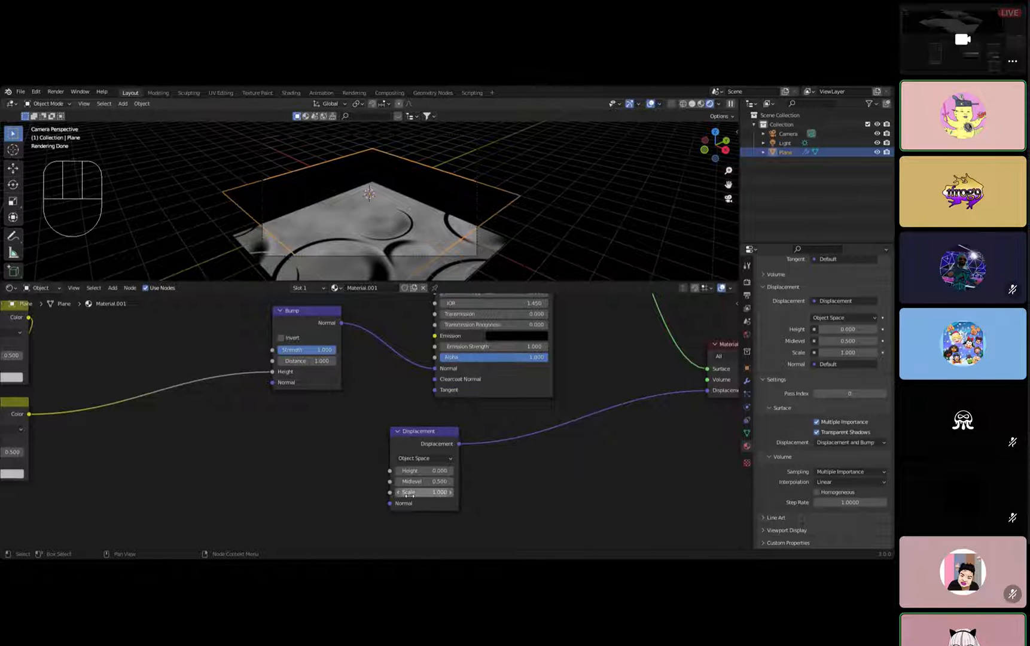
drag(424, 430, 469, 403)
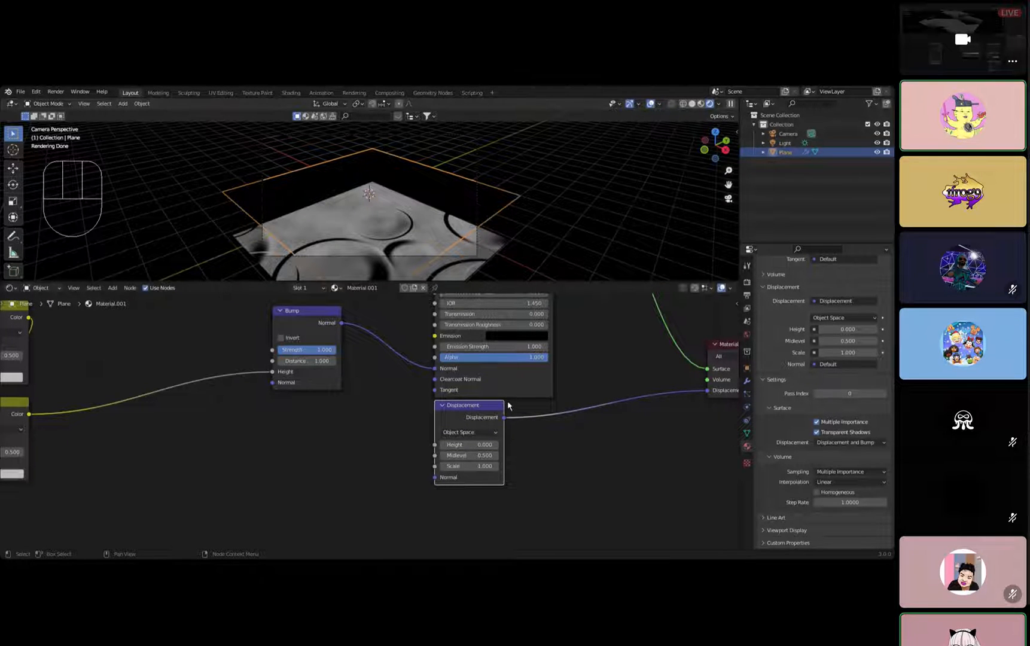
drag(465, 409, 465, 410)
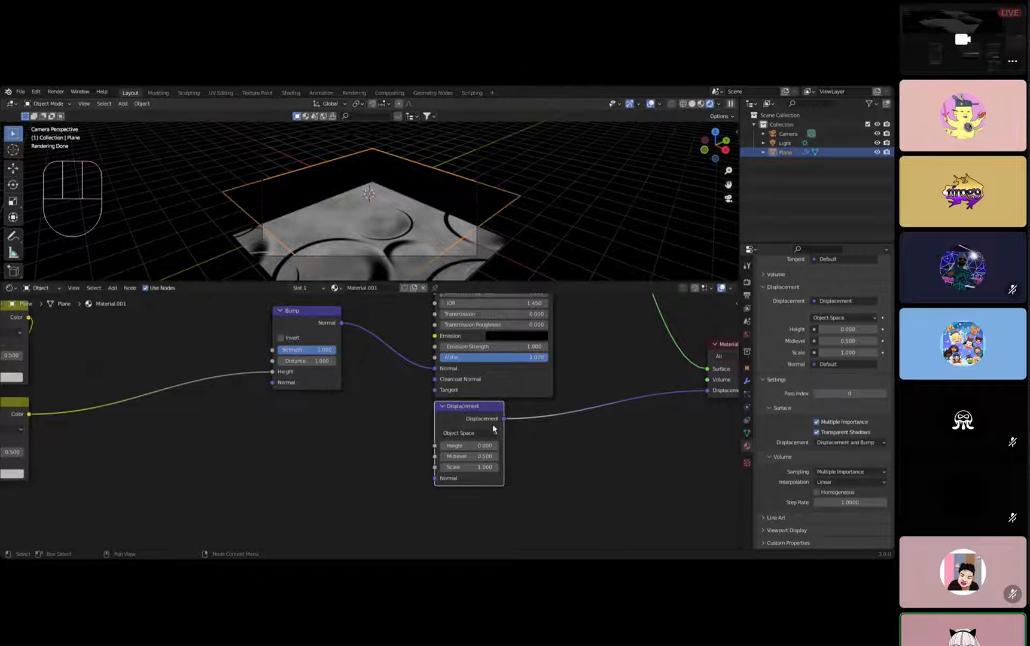
scroll(508, 432, up, 1)
scroll(559, 444, down, 3)
middle_drag(571, 445, 506, 450)
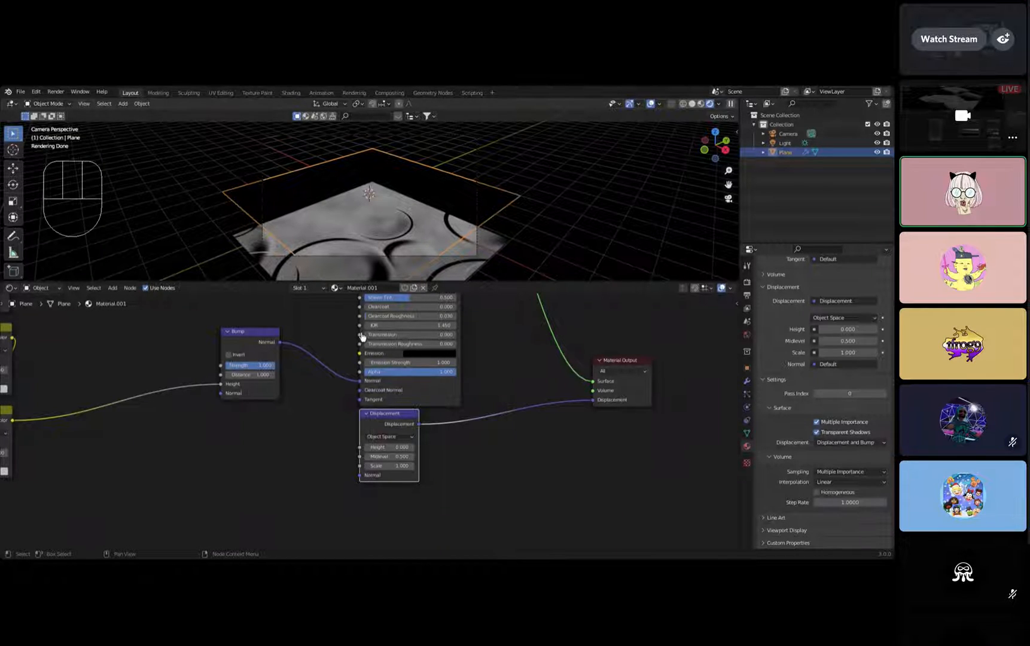
Reopen the presenter's shared screen in the Discord voice channel and unmute the microphone.
click(923, 40)
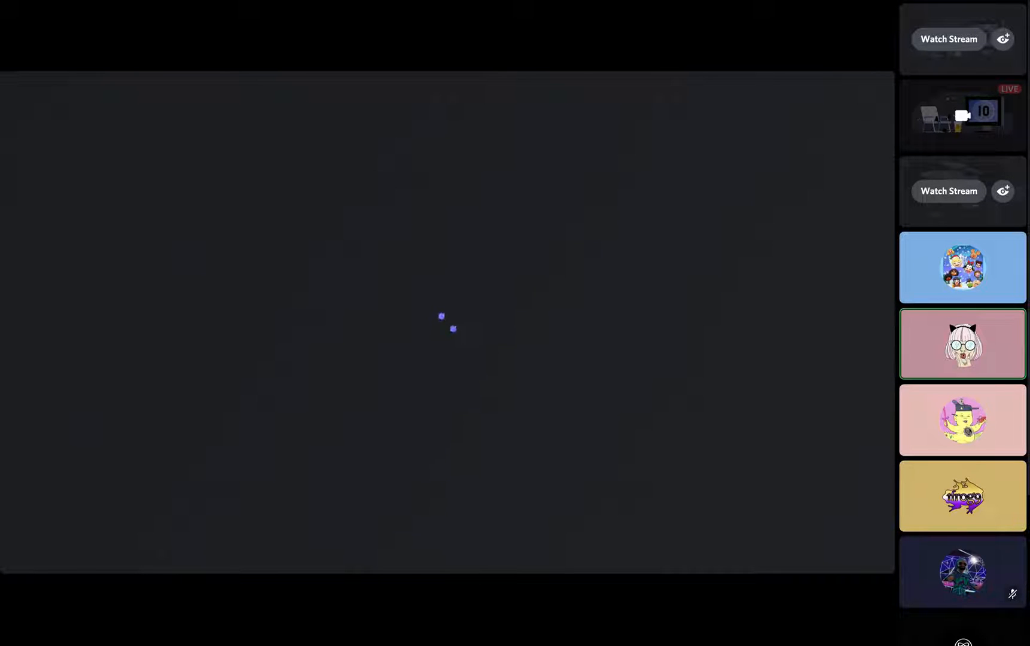
mouse_move(1023, 25)
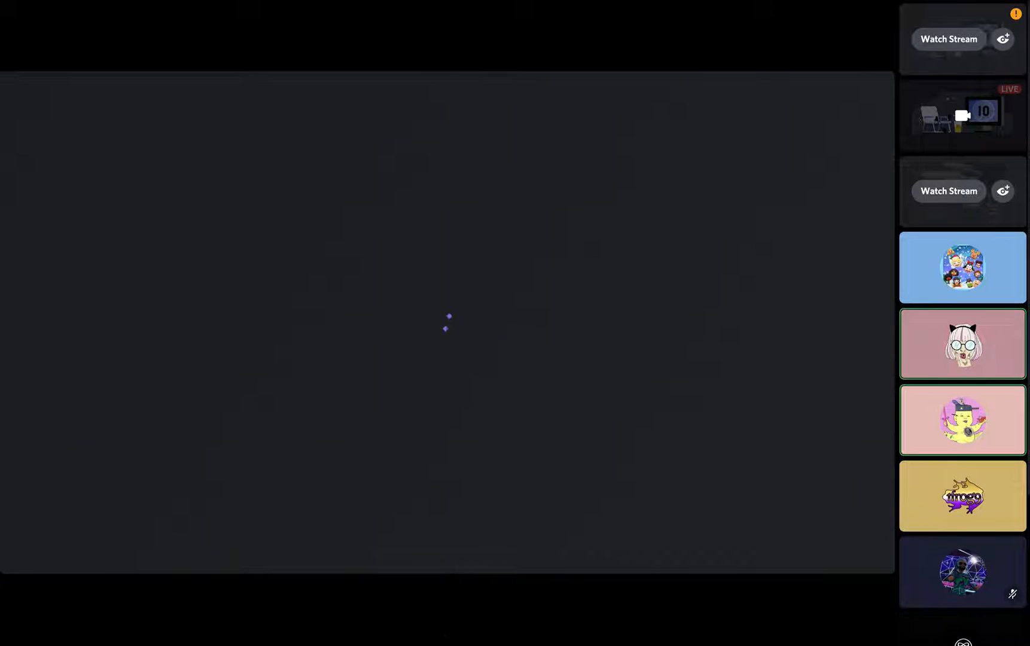
mouse_move(993, 139)
click(976, 213)
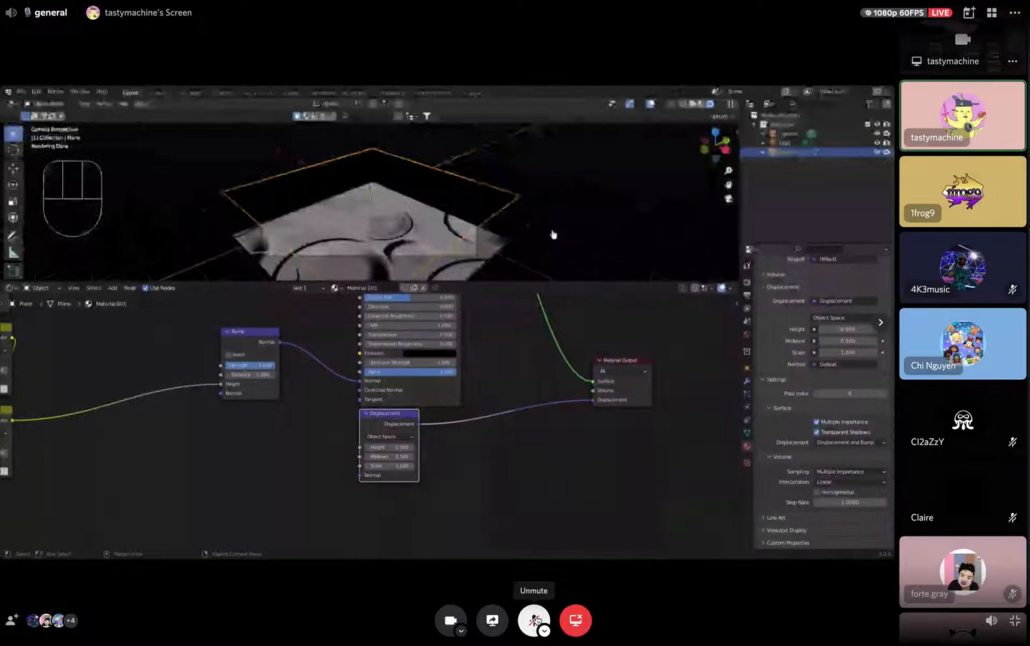
click(534, 620)
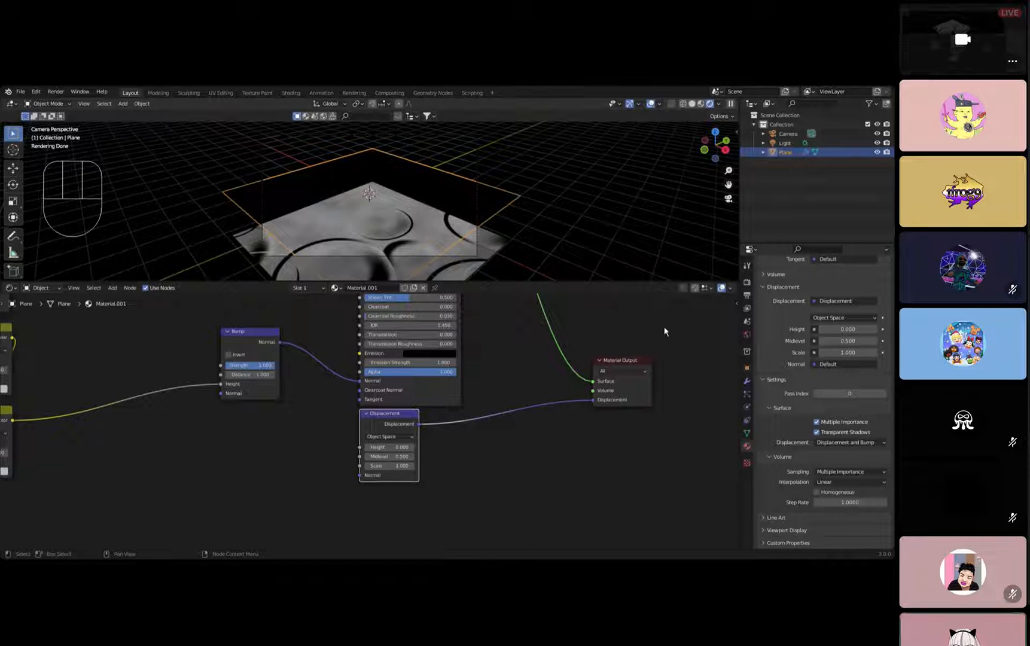
Connect the lowest Add node's Color output to the Displacement node's Height input.
scroll(337, 407, down, 1)
scroll(338, 407, down, 1)
middle_drag(364, 382, 393, 421)
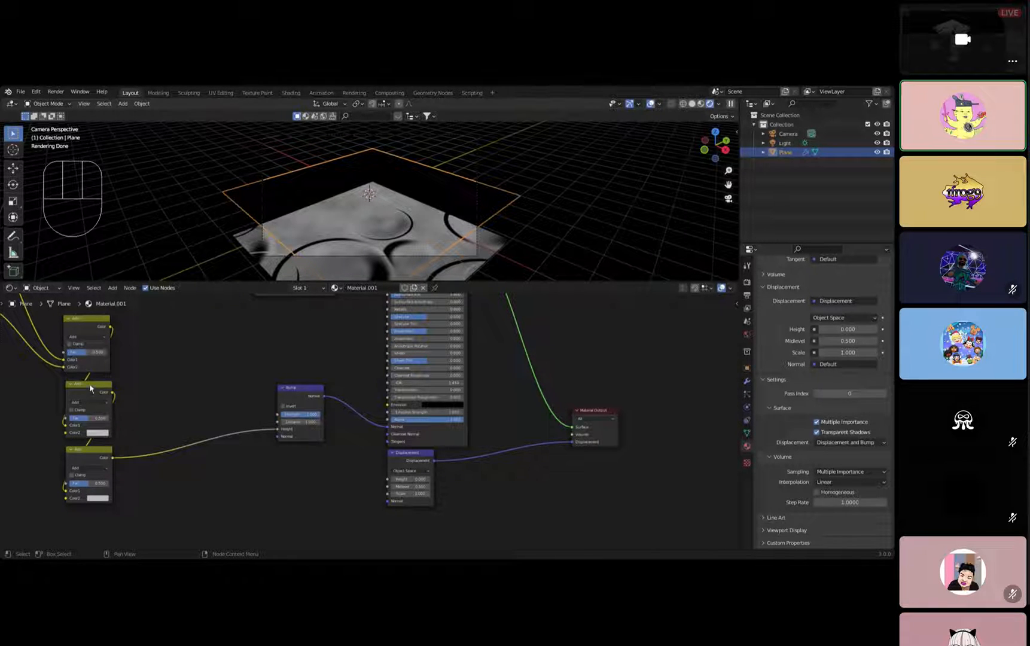
drag(112, 461, 115, 464)
drag(198, 482, 388, 479)
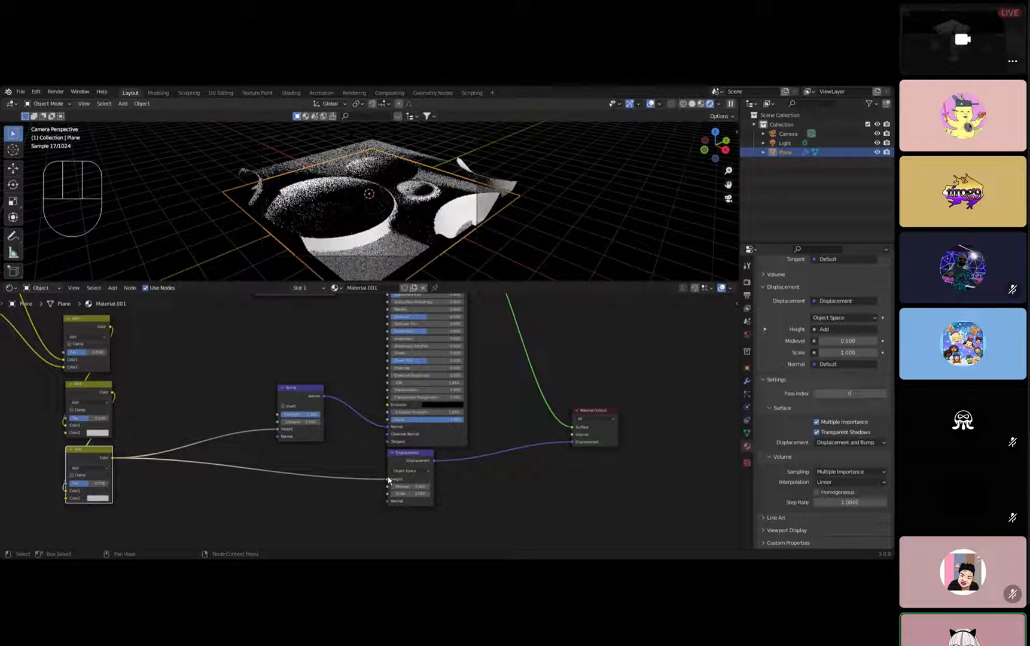
Switch to the local Blender window and feed its lowest Add node's Color output into the Displacement node's Height.
click(637, 279)
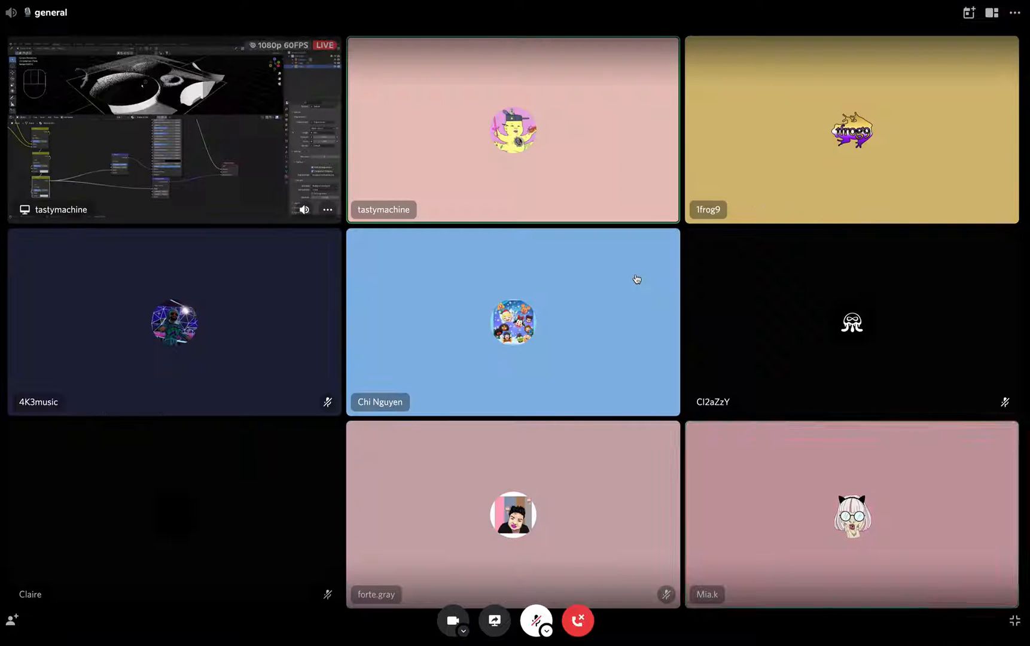
click(241, 134)
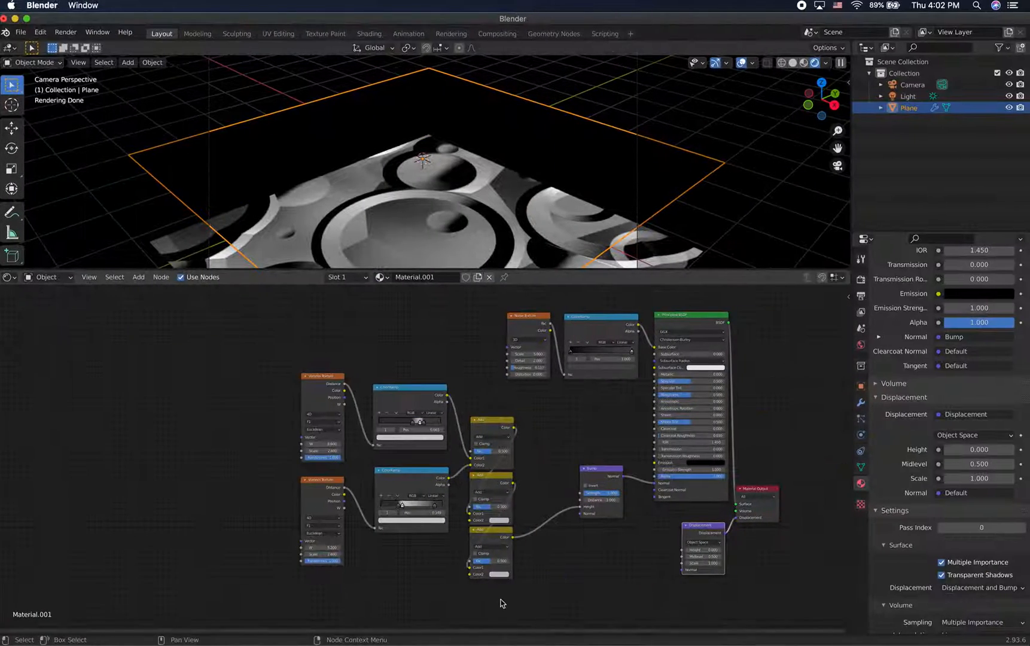
drag(513, 538, 683, 552)
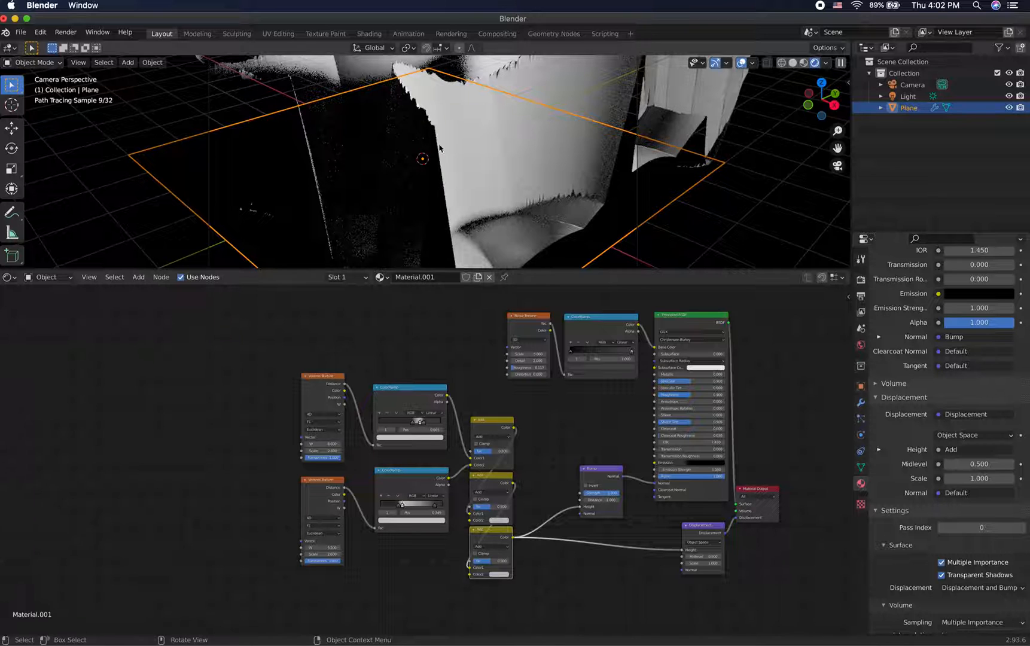
scroll(485, 161, up, 3)
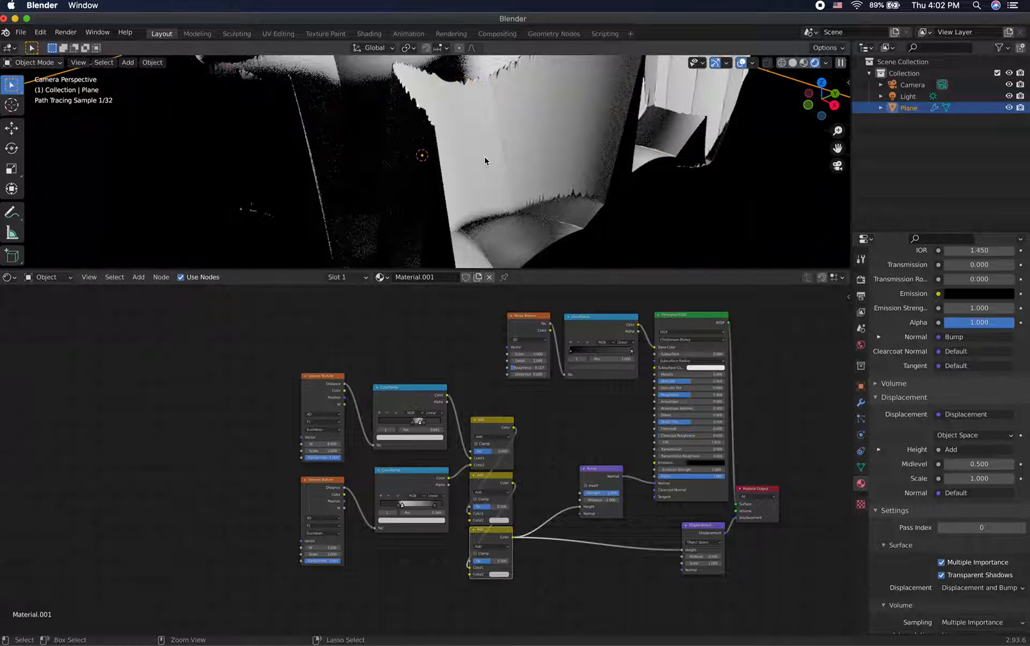
scroll(485, 161, down, 6)
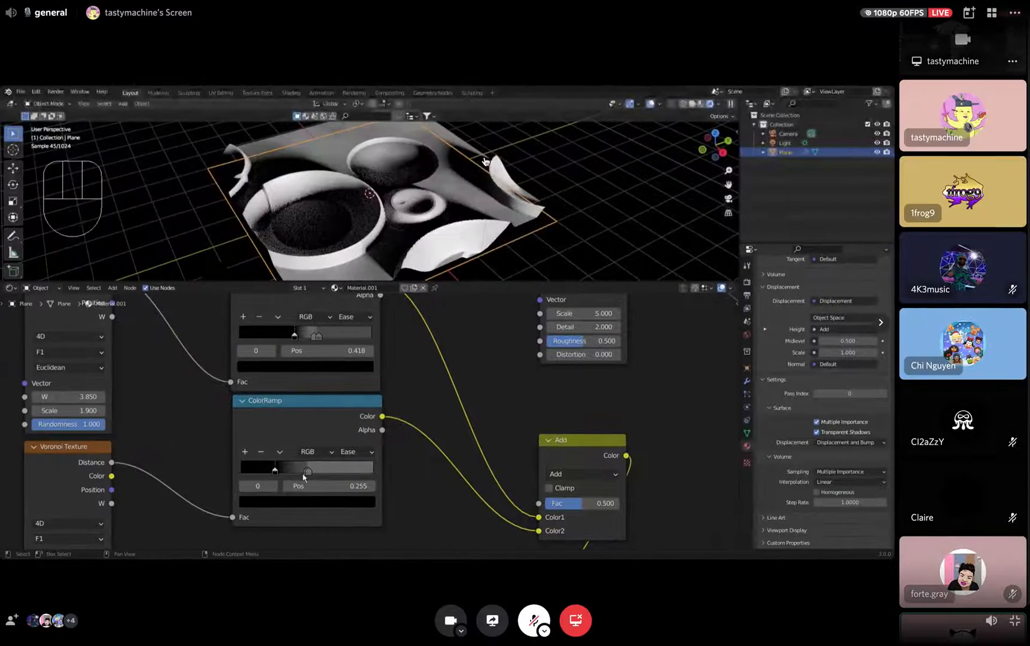
Shift the lower ColorRamp's grey stop towards its black stop, and set both ColorRamps' interpolation to Ease.
drag(306, 477, 299, 470)
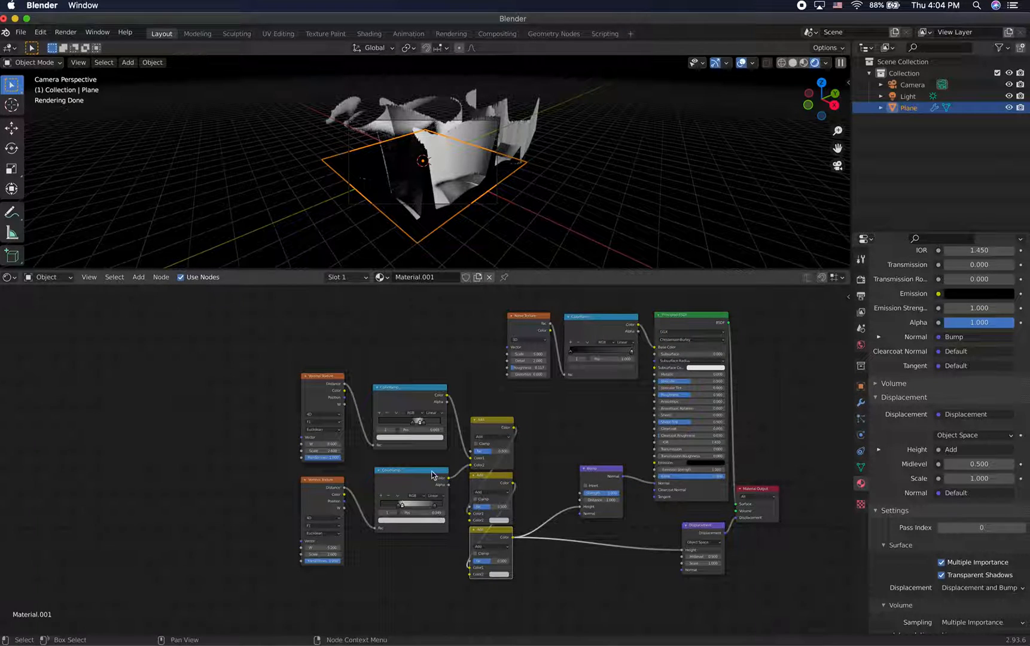
click(436, 413)
click(436, 420)
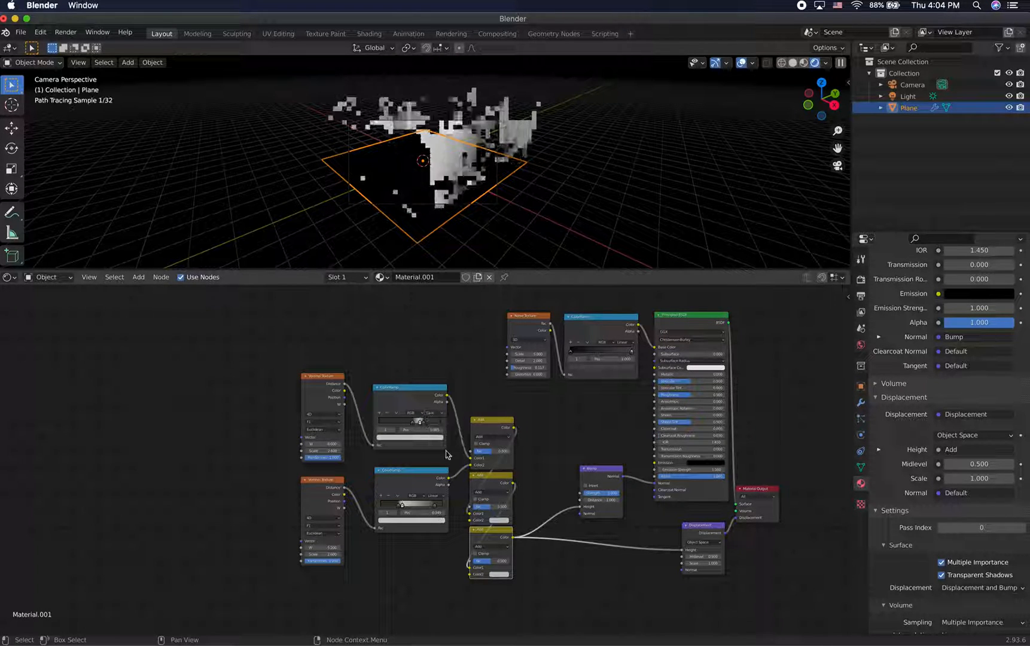
click(434, 496)
click(436, 504)
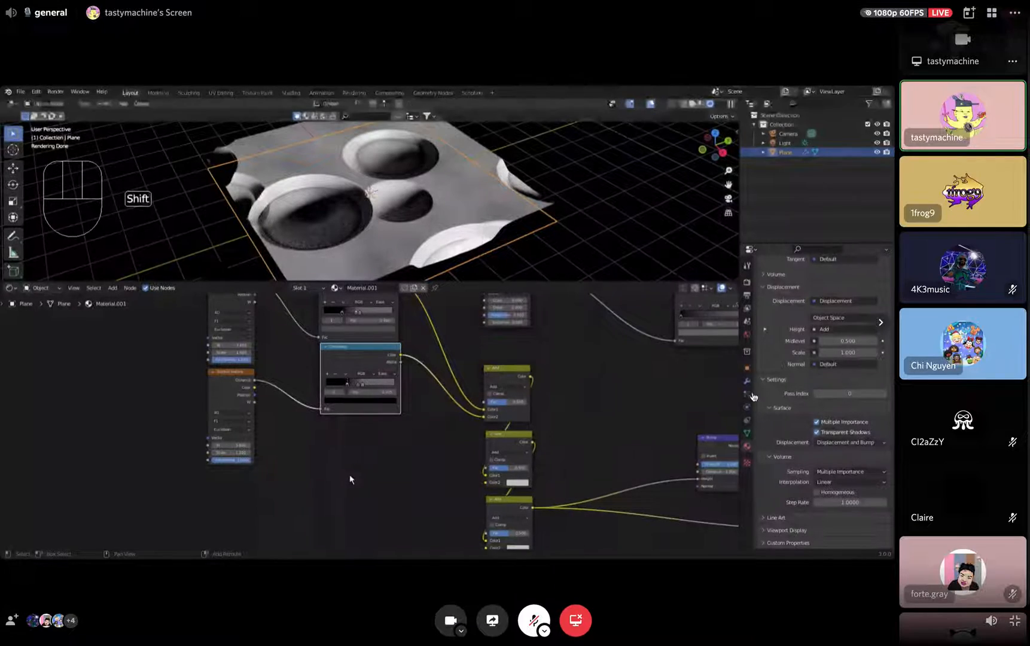
key(shift+a)
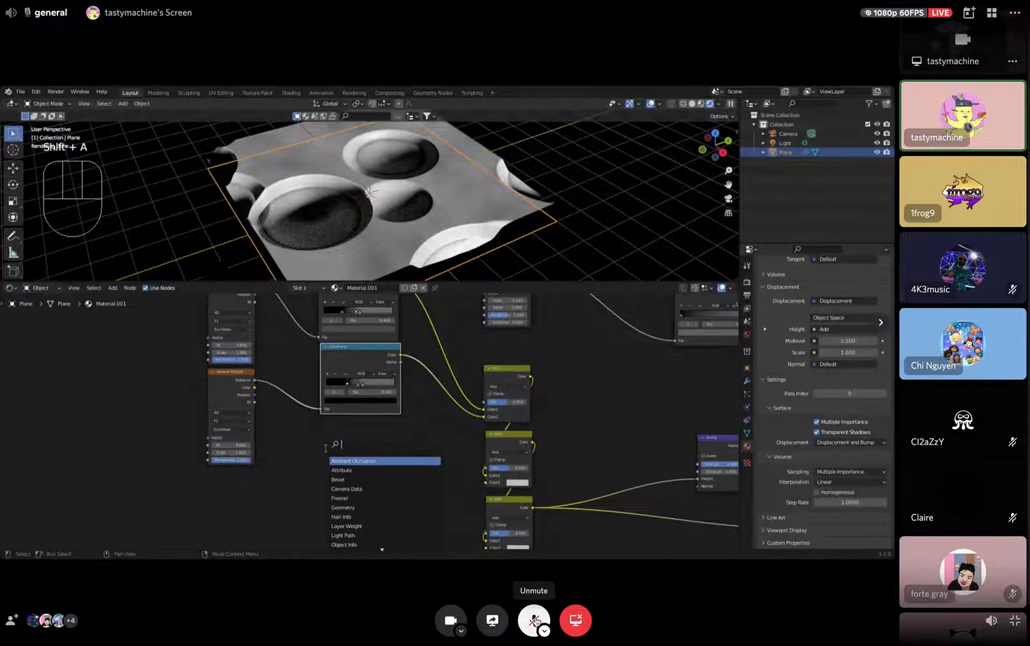
click(534, 620)
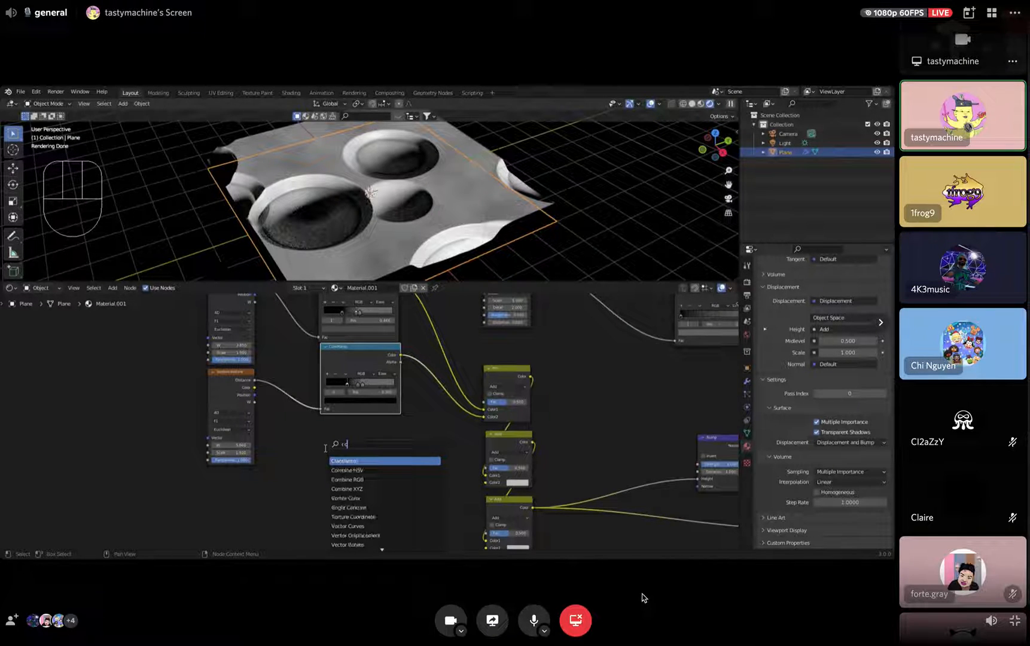
click(534, 620)
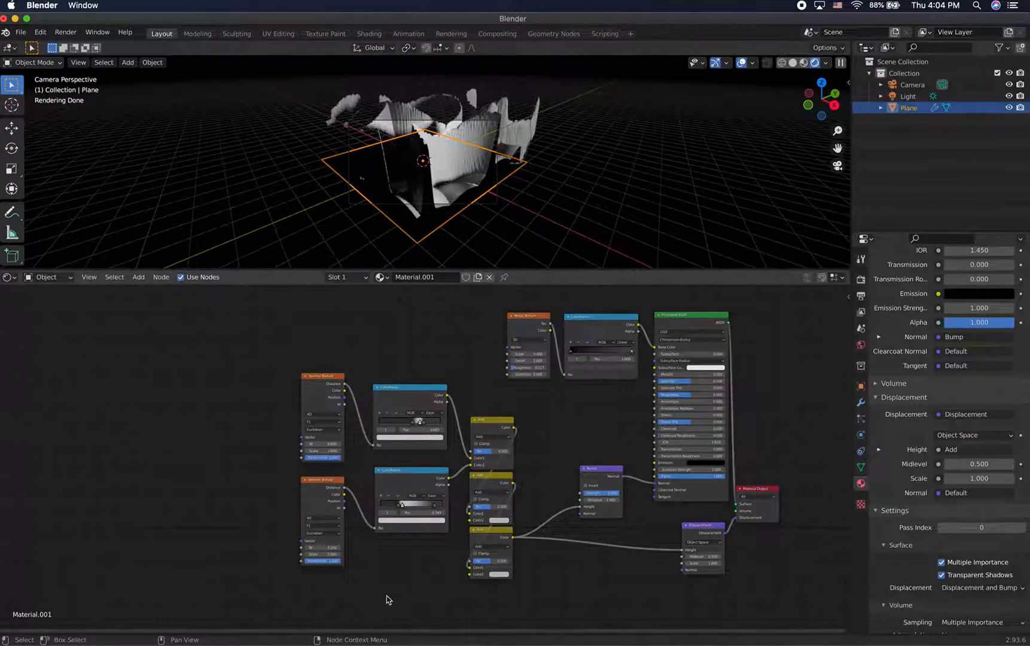
Switch to the local Blender window and add a ColorRamp node below the two Voronoi ColorRamps.
key(shift+a)
click(359, 514)
text(colo)
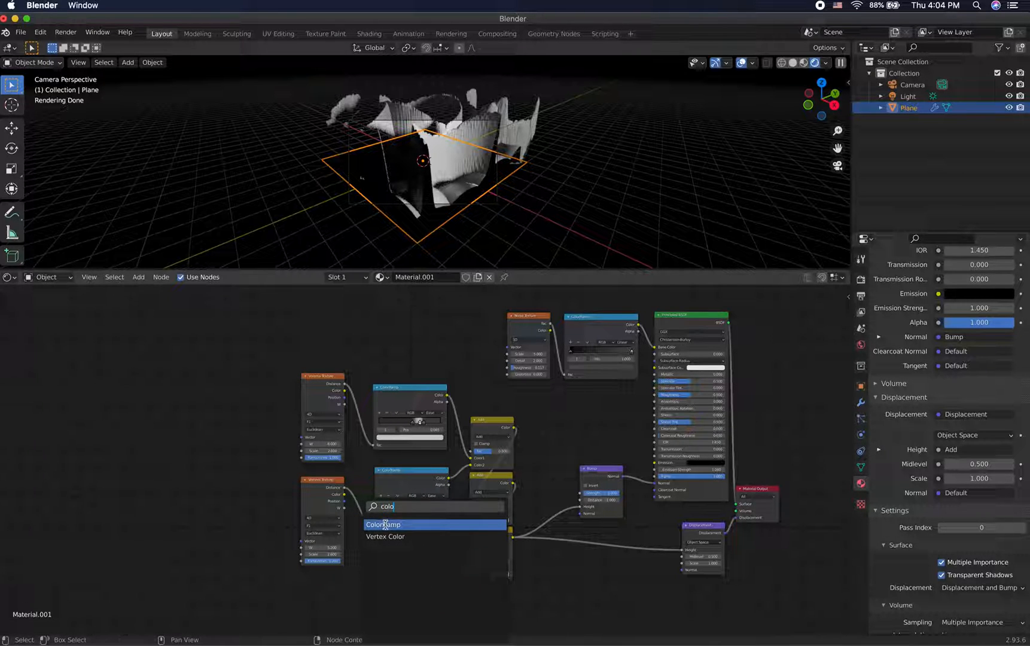
click(384, 524)
click(399, 554)
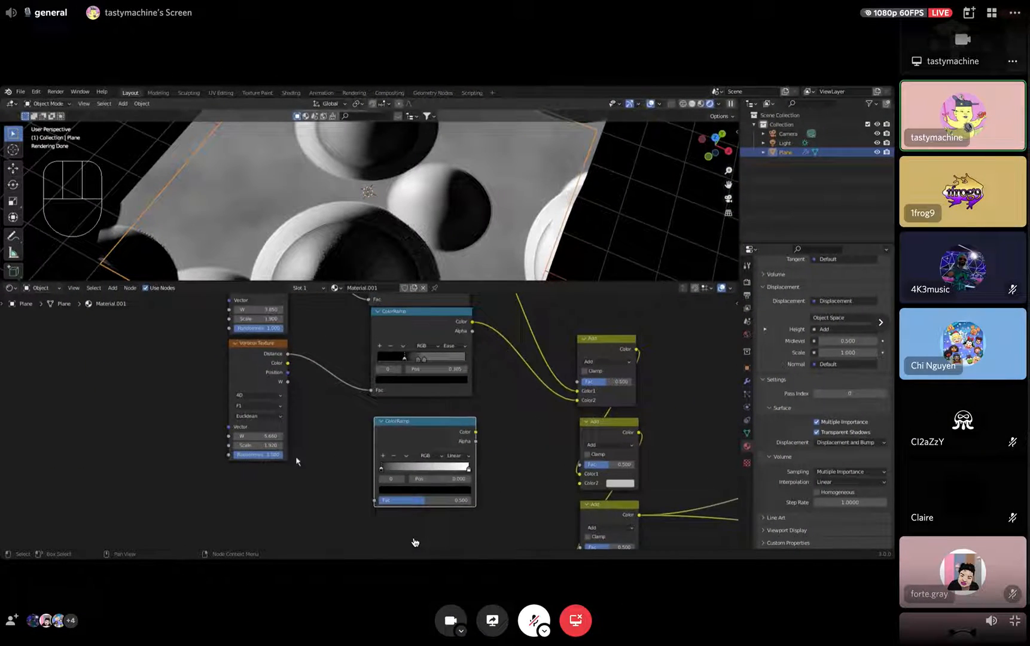
Add a Noise Texture node below the lower Voronoi Texture in the shared screen's node tree.
key(shift+a)
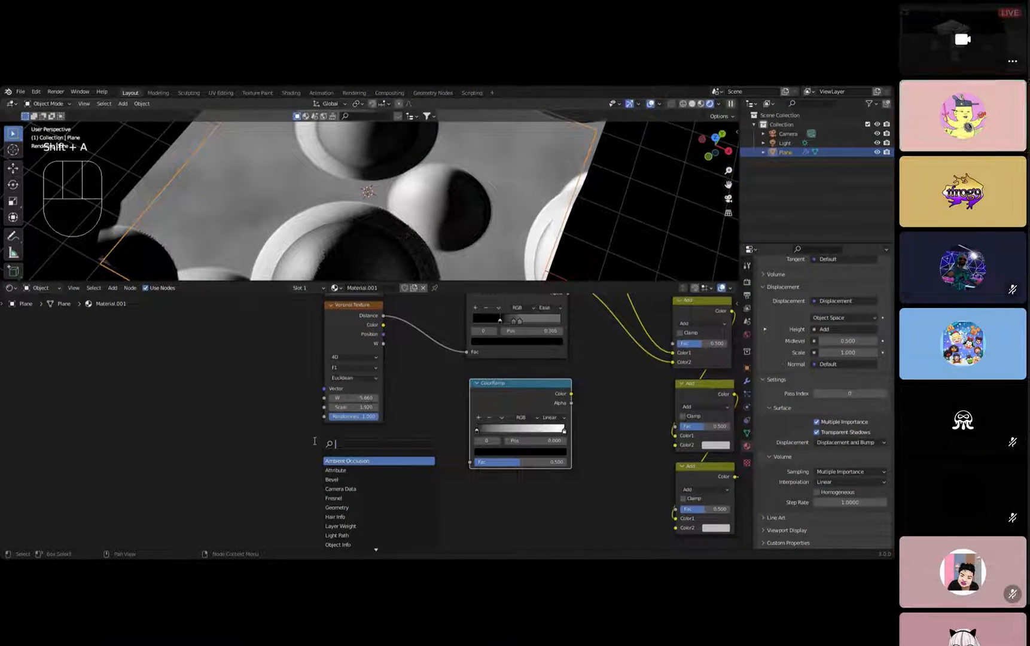
text(noi)
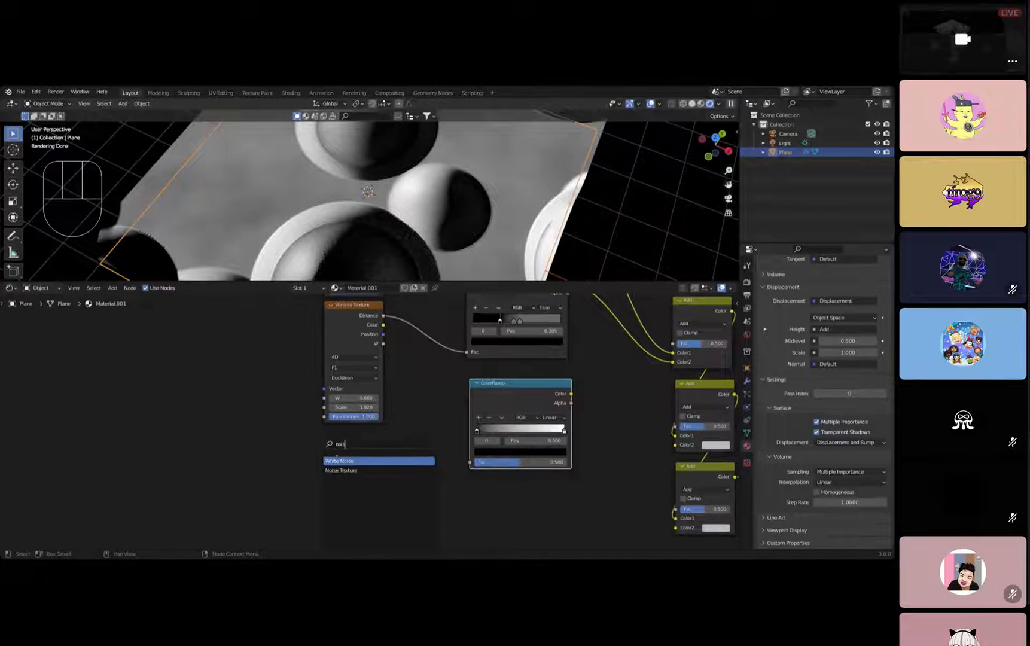
click(343, 470)
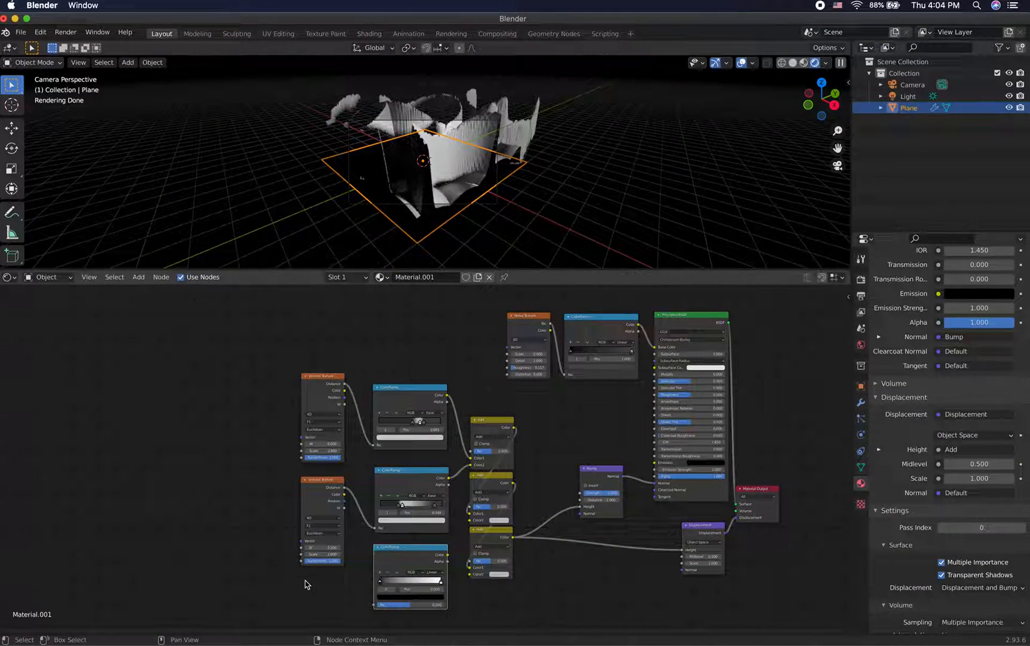
In the local Blender window, add a Noise Texture node below the lower Voronoi Texture, beside the new ColorRamp.
key(shift+a)
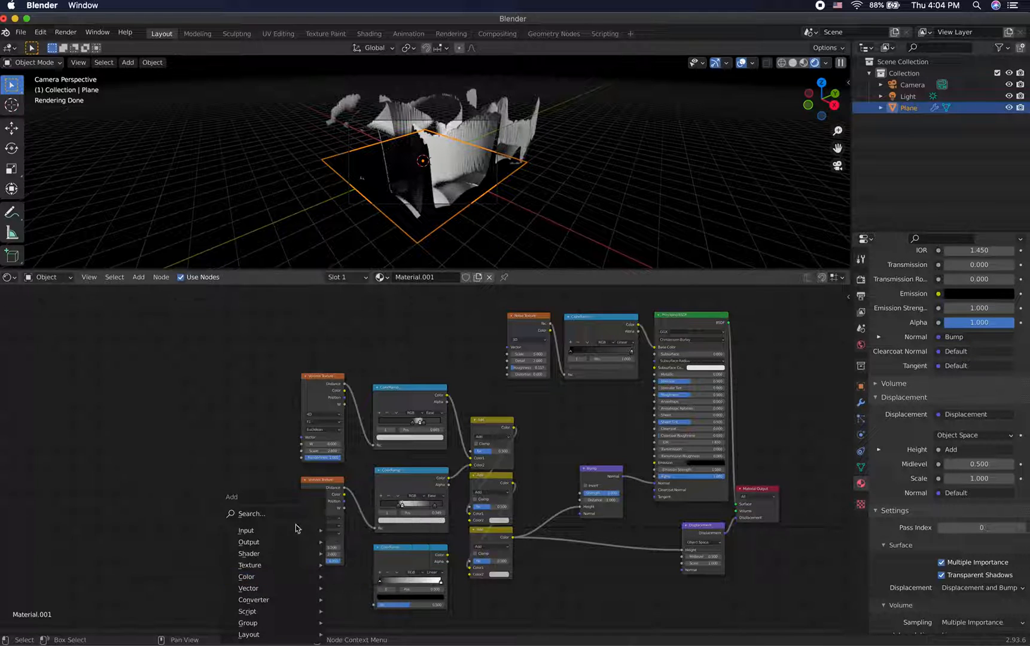
click(293, 513)
text(noise)
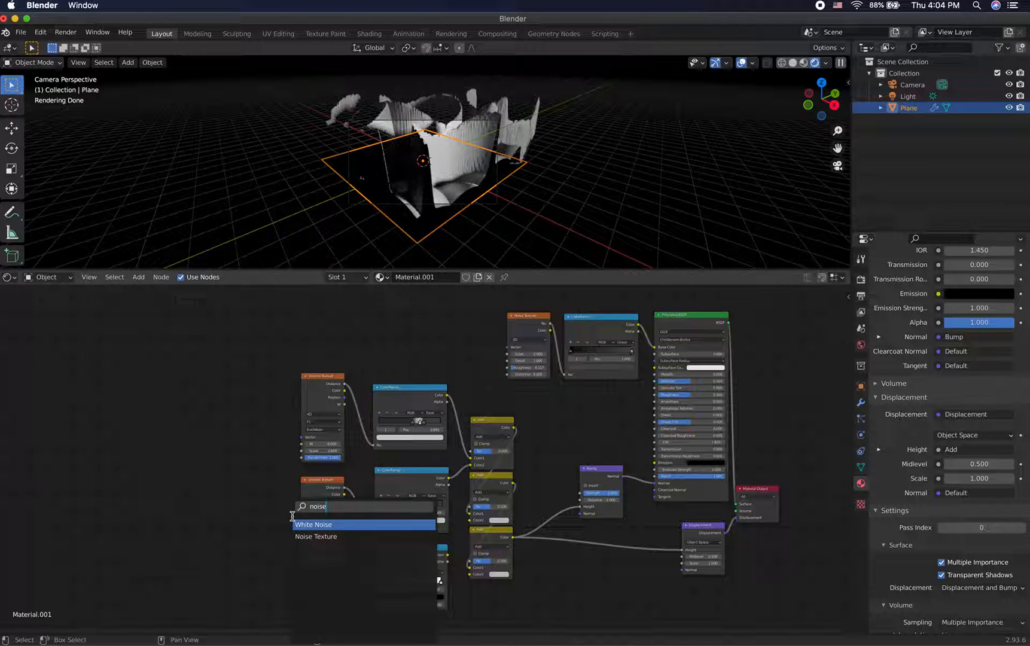
click(316, 536)
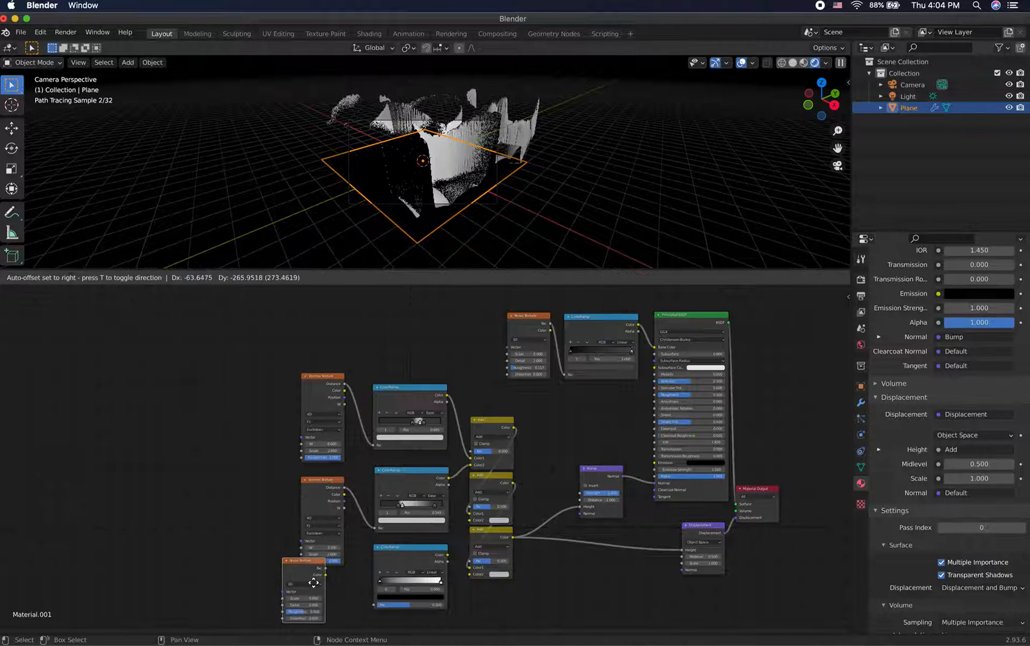
click(321, 595)
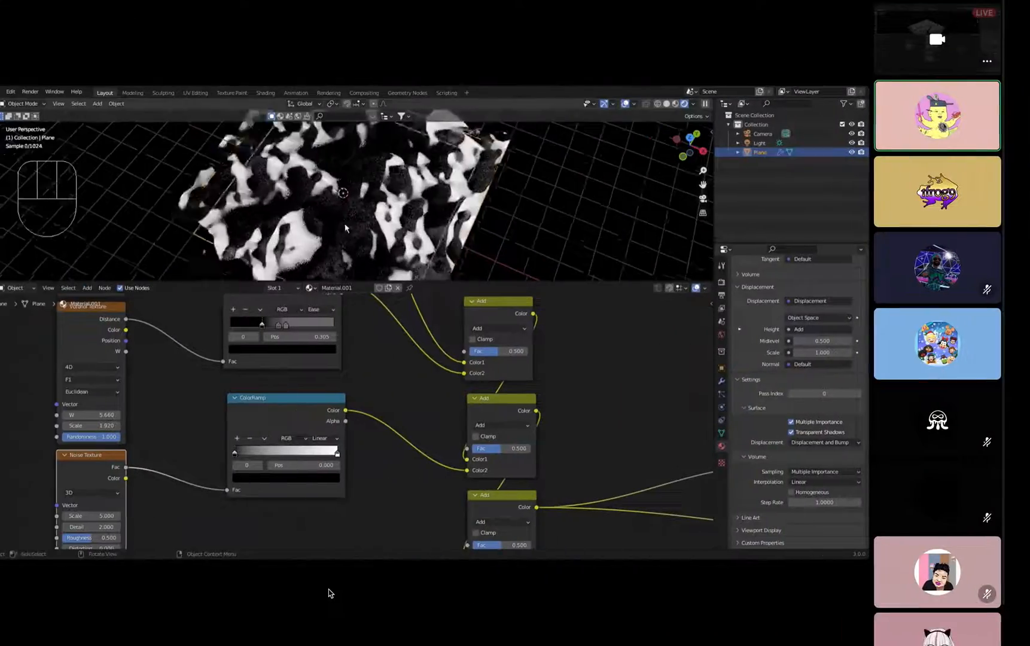
Connect the new Noise Texture's Fac output to the lowest ColorRamp's Fac, and that ColorRamp's Color to the middle Add node's Color2.
scroll(401, 182, up, 5)
scroll(405, 171, down, 6)
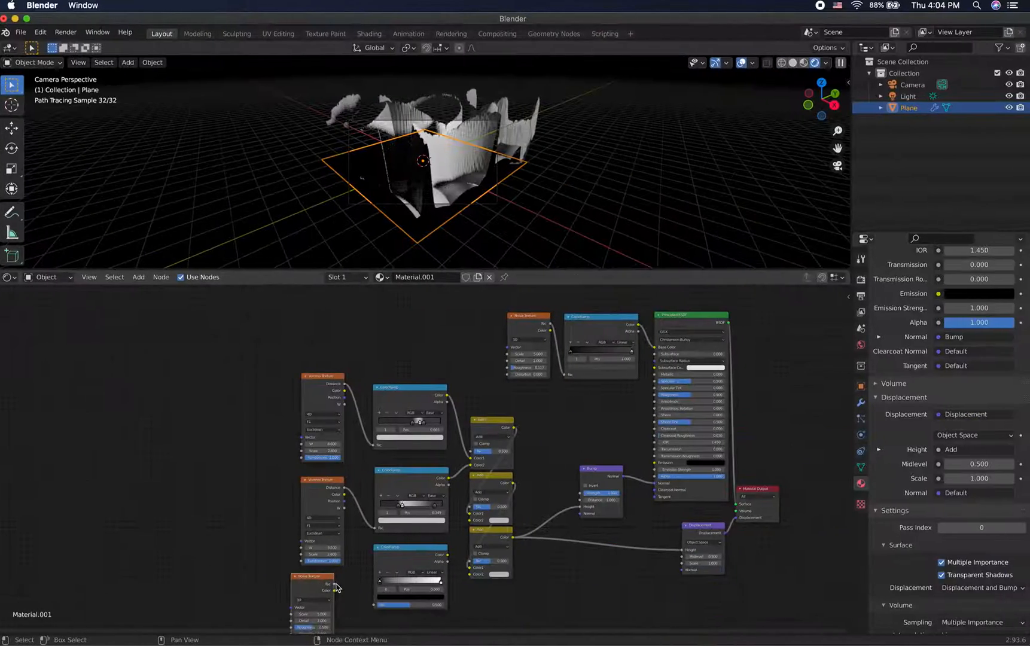
drag(335, 589, 375, 604)
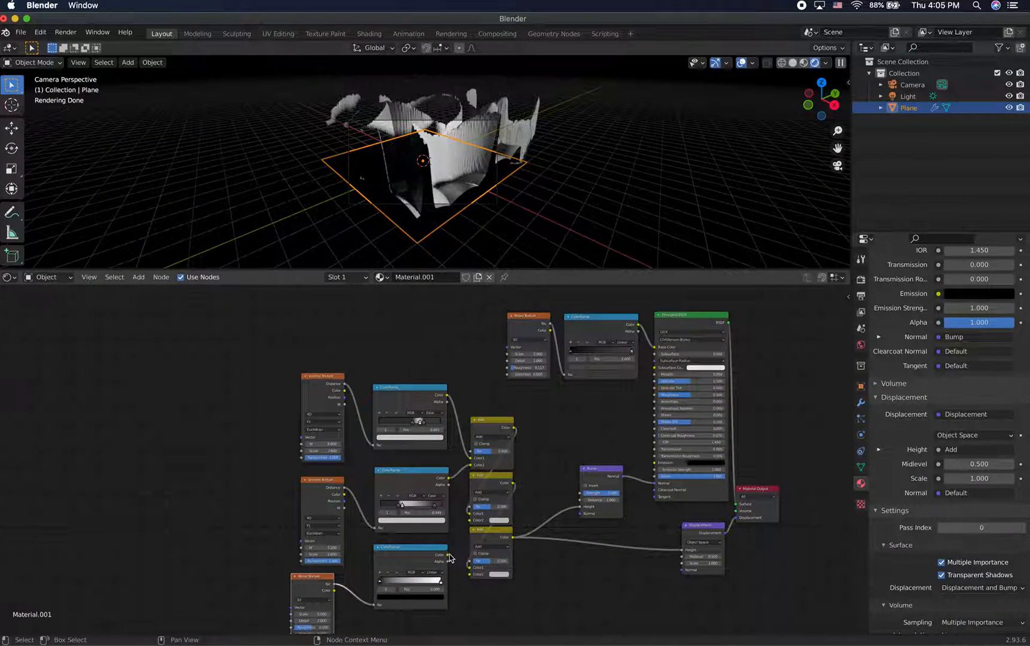
drag(450, 558, 469, 525)
drag(469, 524, 470, 520)
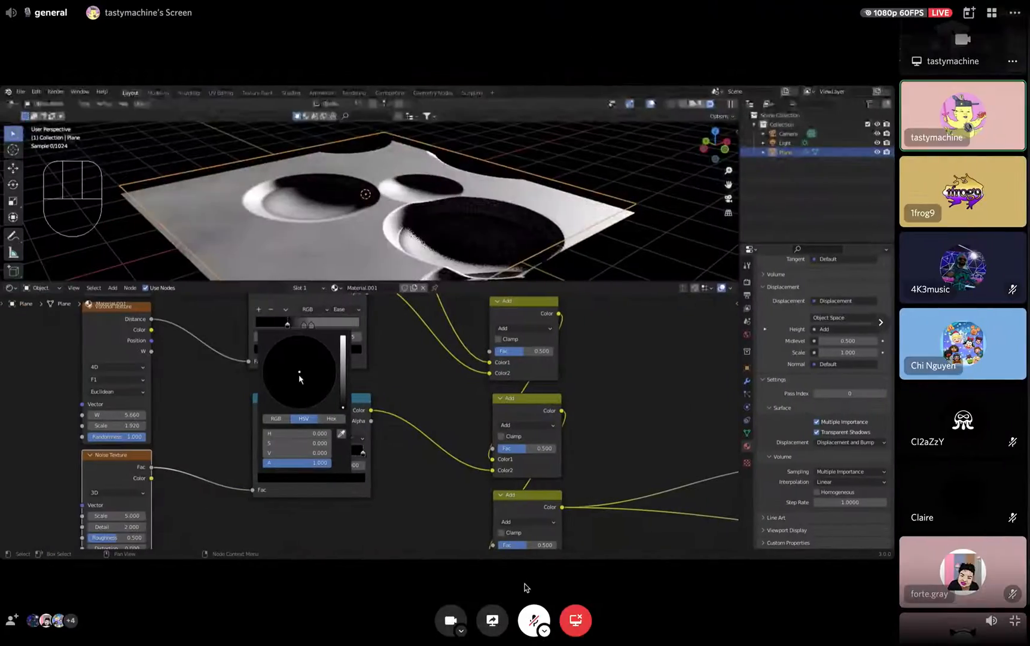
click(533, 618)
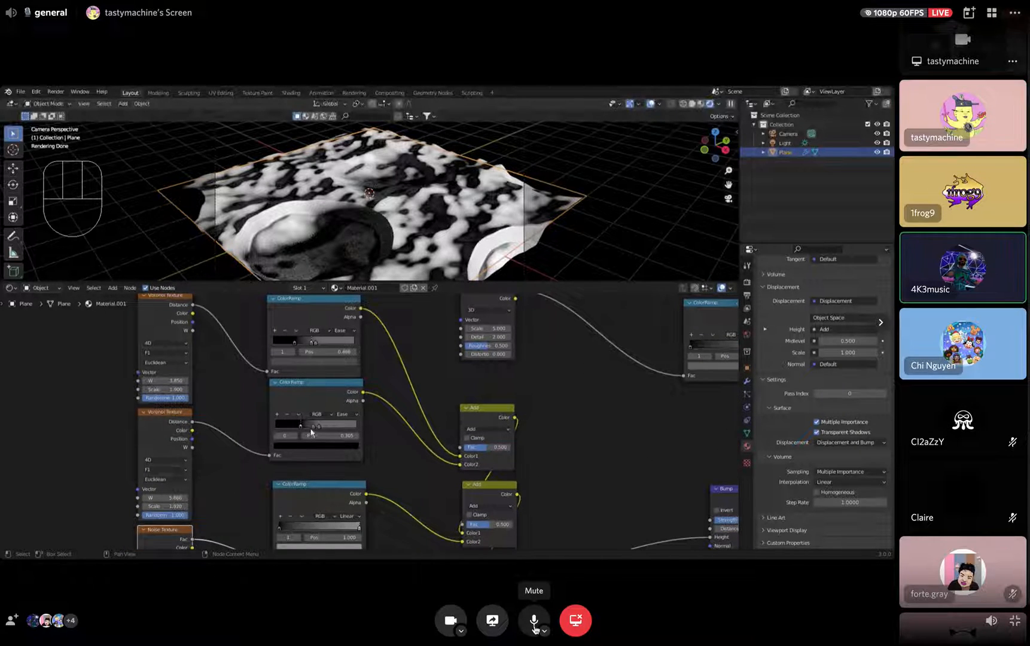
key(ctrl+Right)
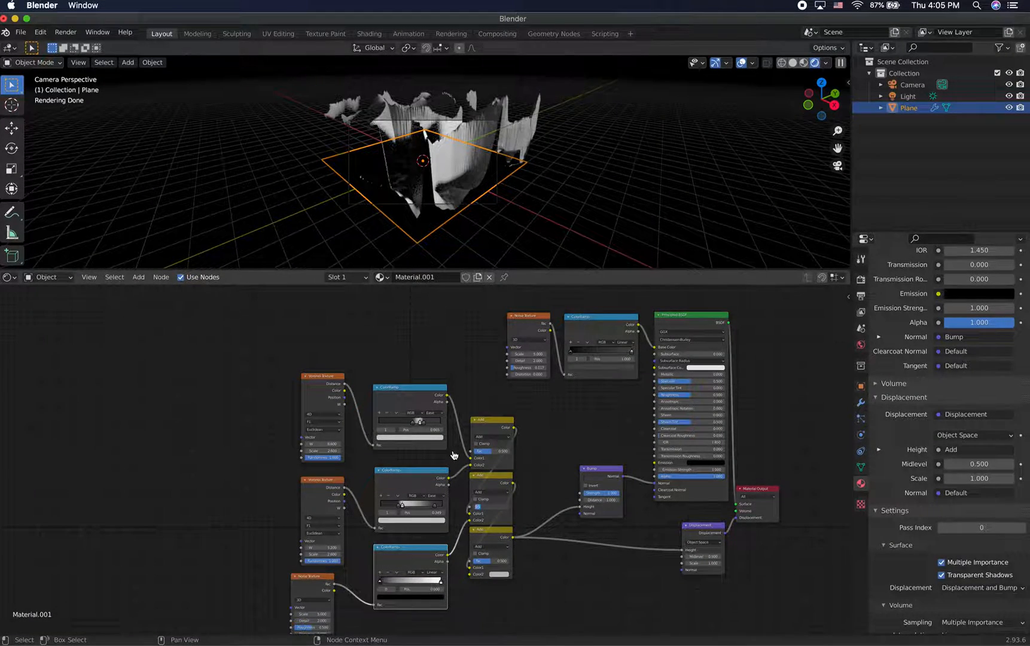
key(ctrl+Left)
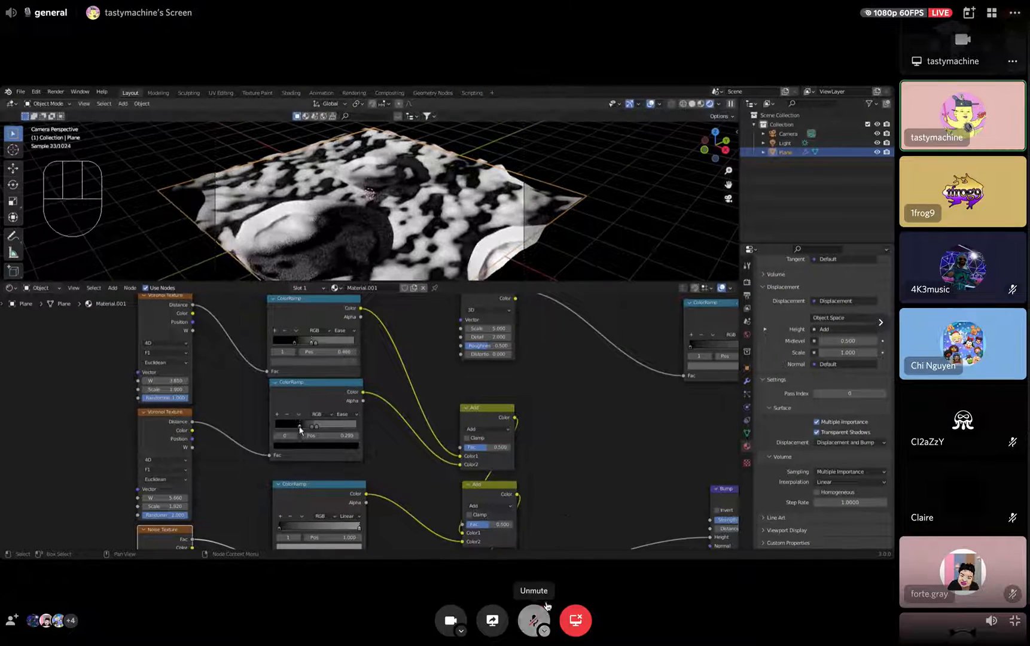
key(ctrl+Right)
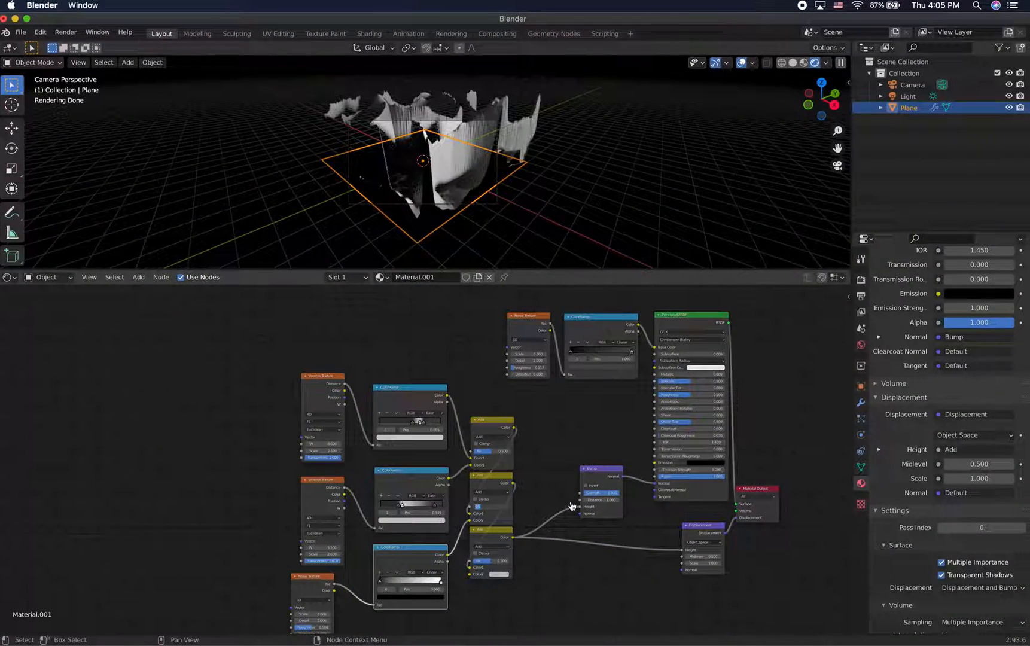
Darken the uppermost Voronoi ColorRamp's light stop to grey.
click(410, 438)
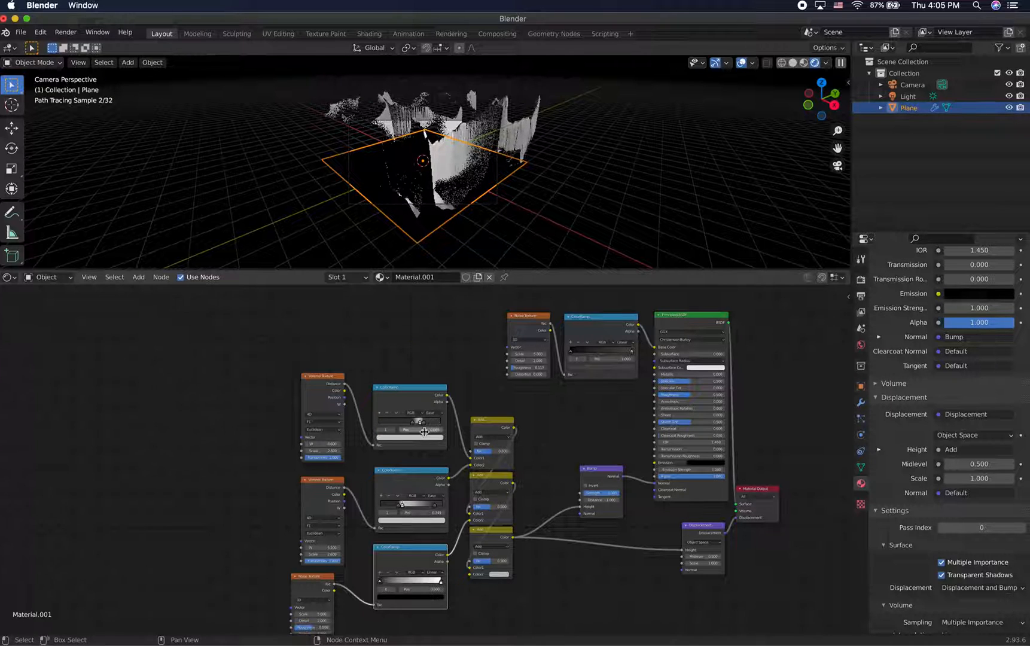
click(423, 438)
drag(430, 353, 430, 377)
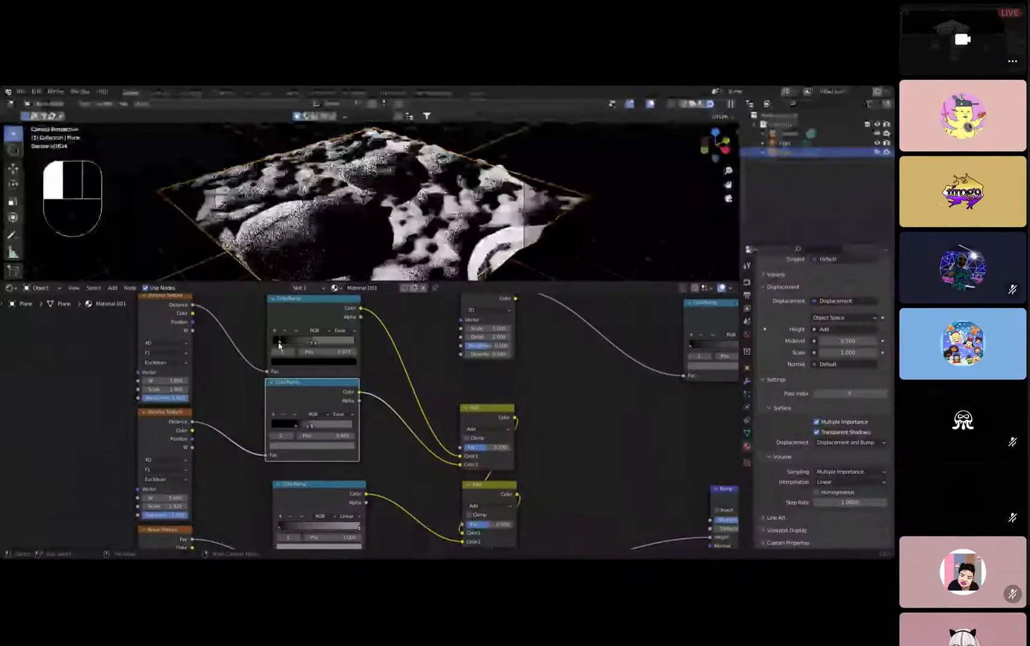
Return to the local Blender window and raise the Detail of the Noise Texture feeding the lowest ColorRamp.
click(540, 618)
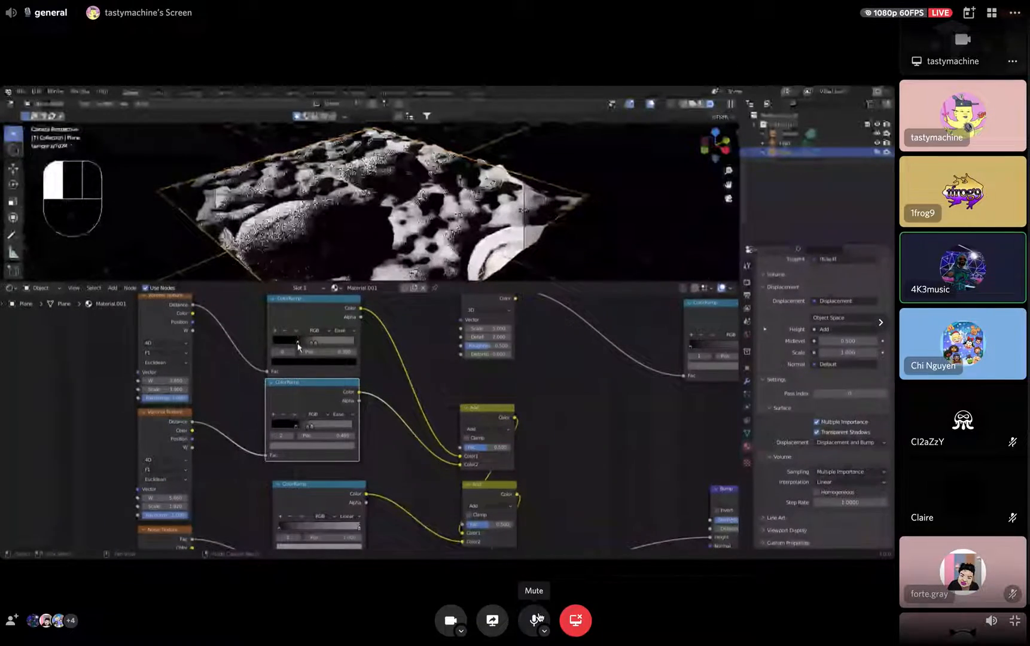
click(536, 618)
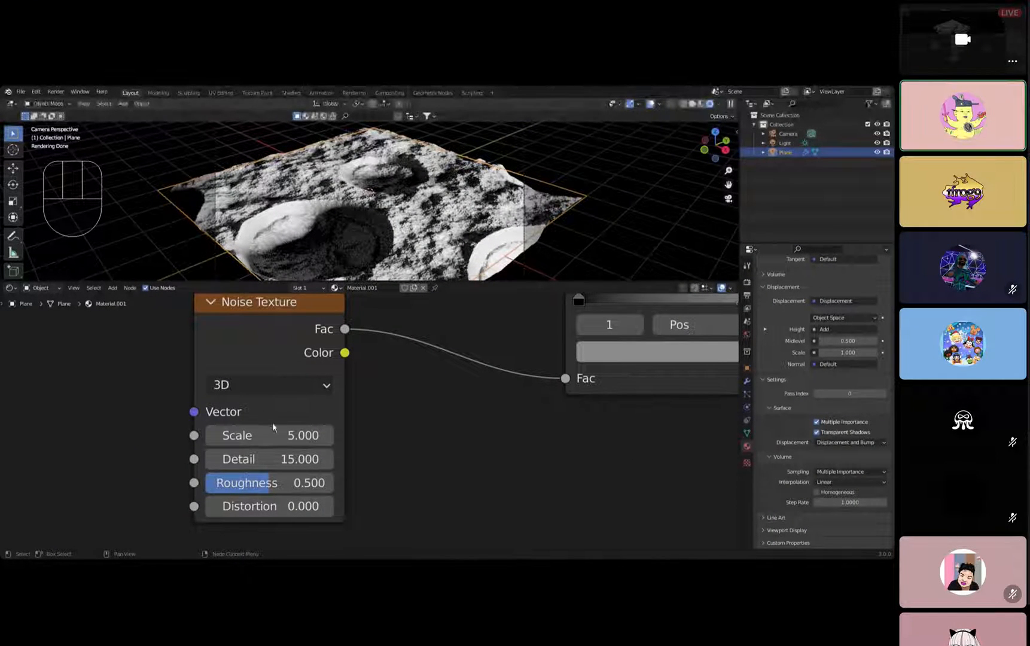
key(ctrl+Right)
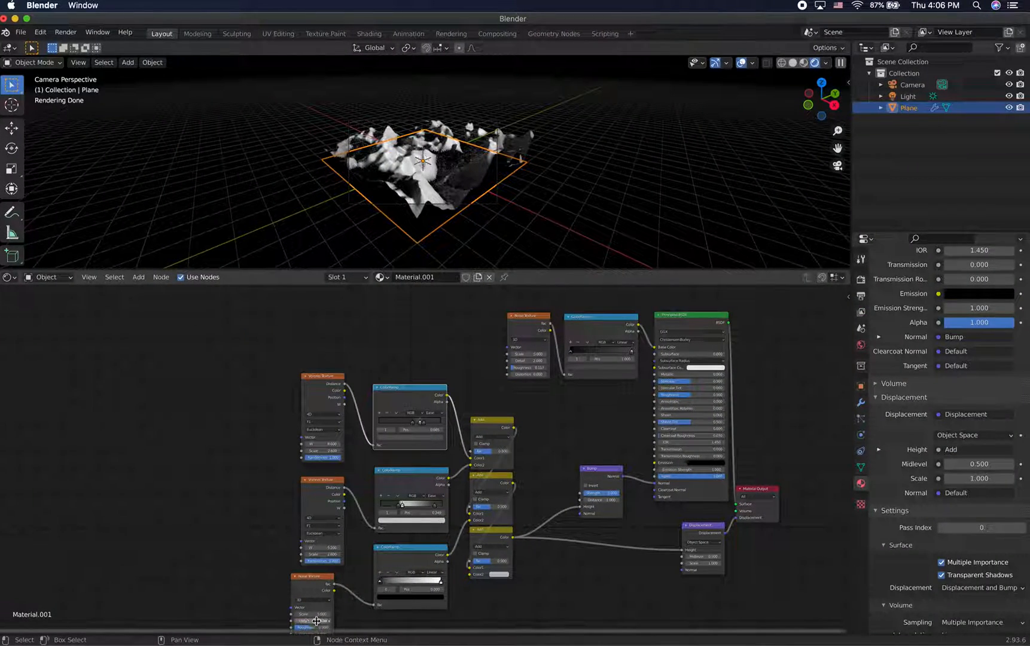
drag(313, 621, 323, 620)
Darken the light stops of the second Voronoi ColorRamp and the noise ColorRamp to grey.
click(424, 522)
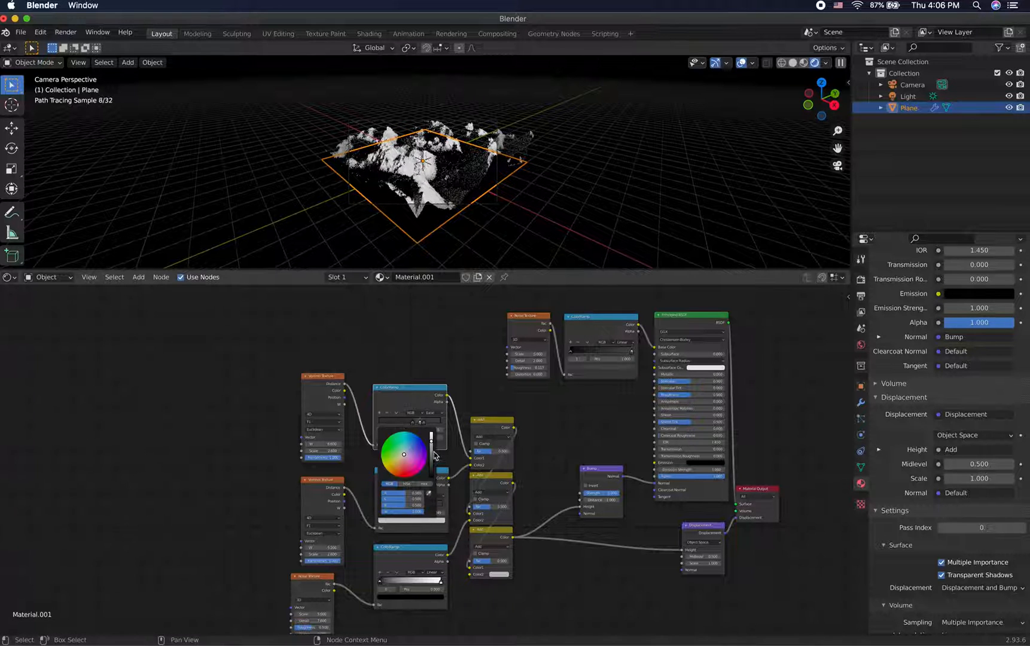
drag(431, 444, 431, 456)
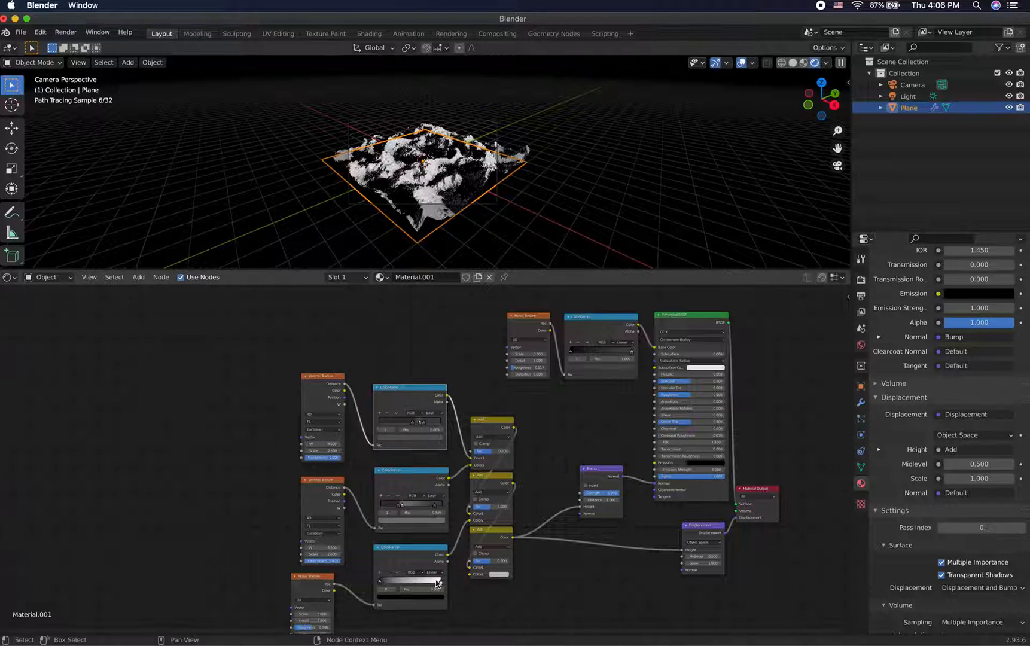
click(439, 596)
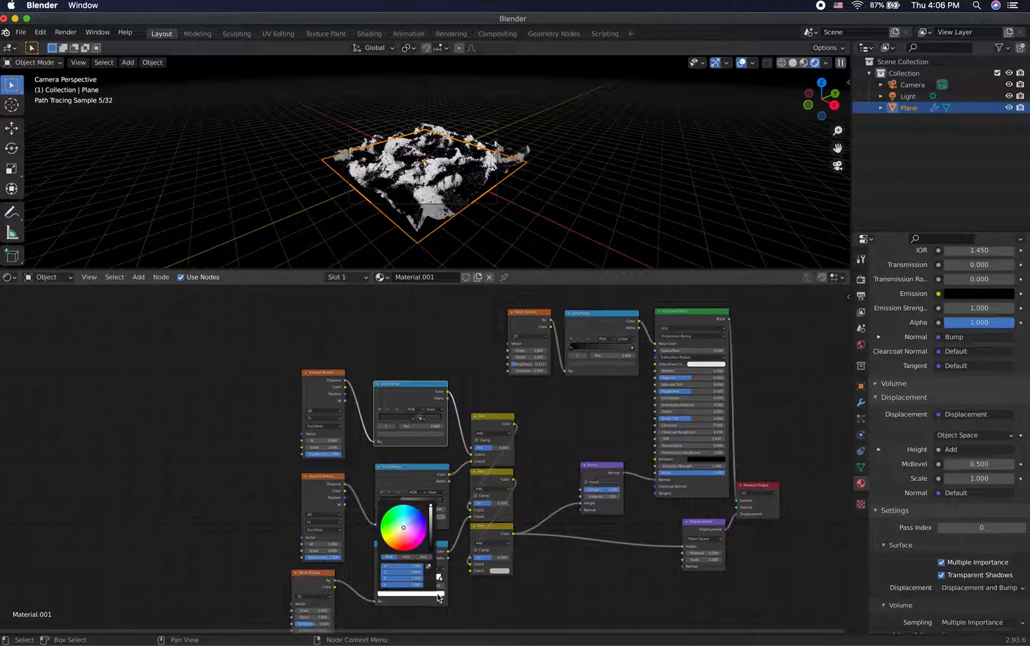
drag(433, 512, 431, 525)
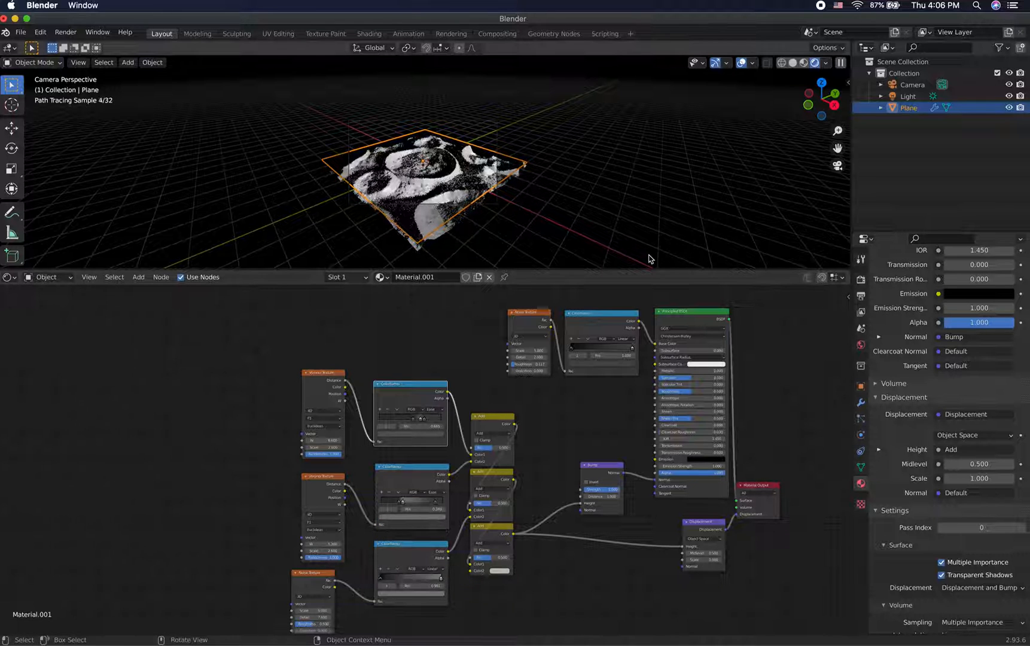
click(837, 166)
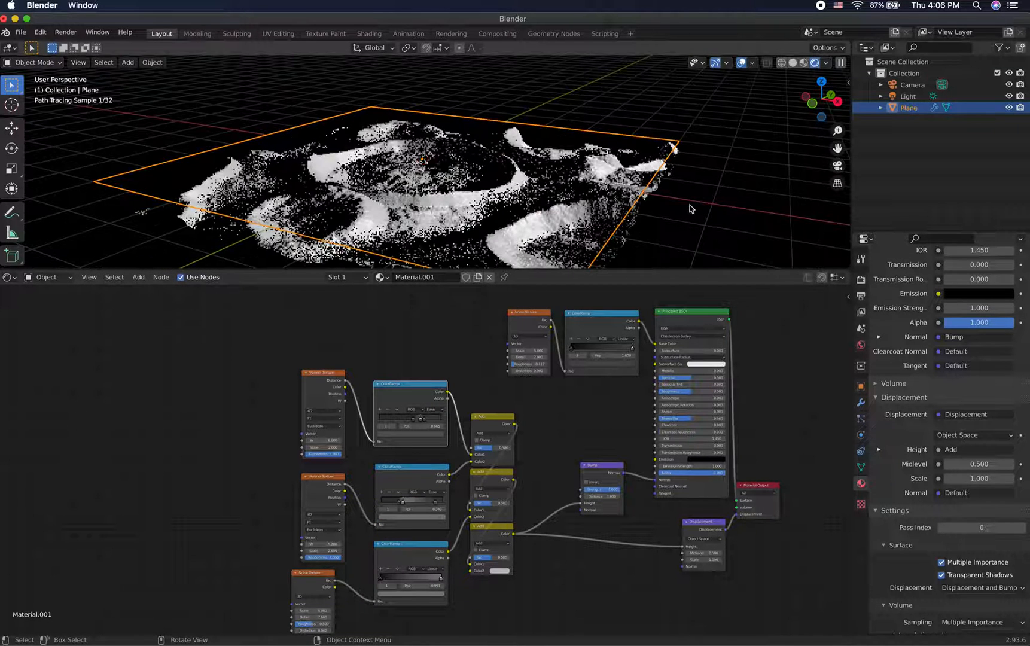
click(838, 167)
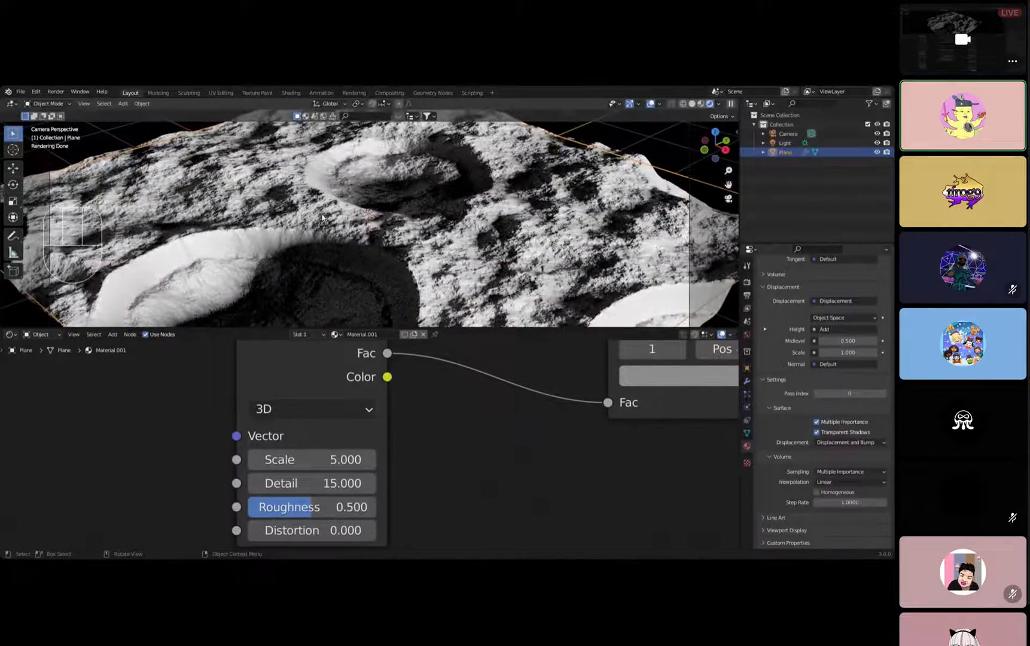
Try a different Roughness on the shared screen's Noise Texture and set it back to 0.5.
scroll(322, 217, down, 1)
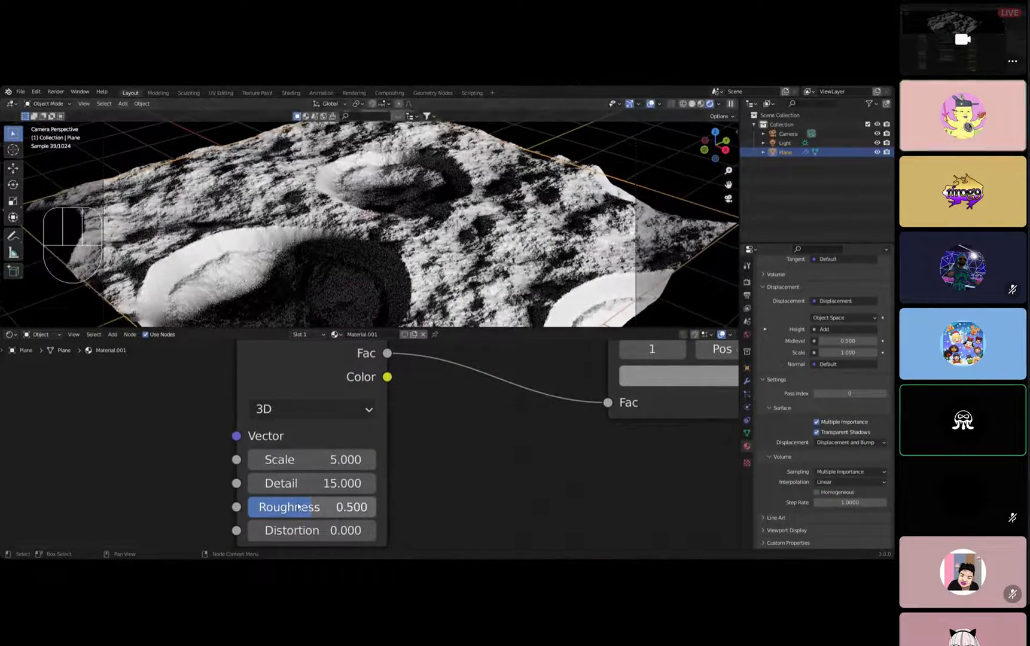
mouse_move(299, 507)
mouse_down()
mouse_move(318, 507)
mouse_move(277, 506)
mouse_move(356, 506)
mouse_move(312, 510)
mouse_up()
click(316, 509)
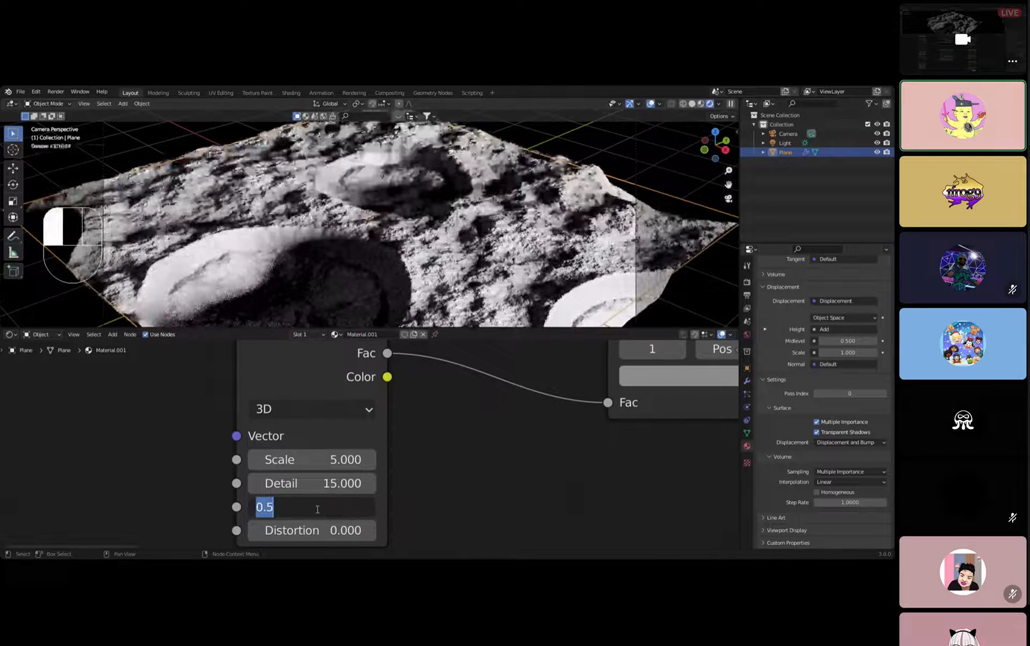
key(Return)
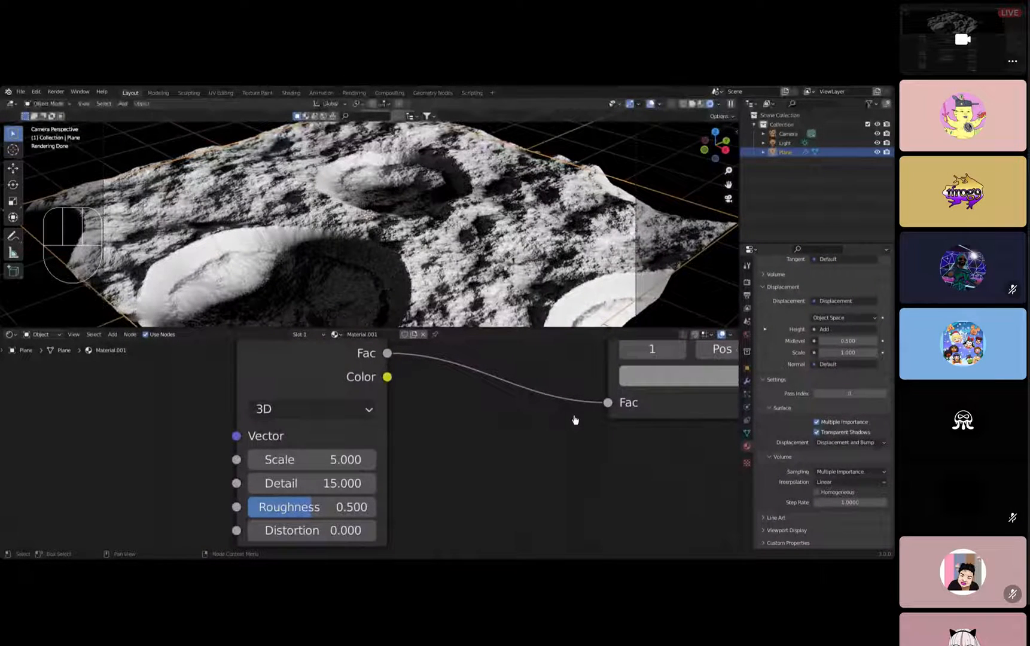
Move the second Voronoi ColorRamp's black stop closer to its grey stops in the shared screen's node tree.
click(642, 466)
scroll(388, 461, down, 5)
middle_drag(353, 410, 239, 532)
scroll(396, 464, down, 3)
middle_drag(380, 363, 346, 486)
scroll(346, 486, up, 5)
drag(334, 532, 354, 531)
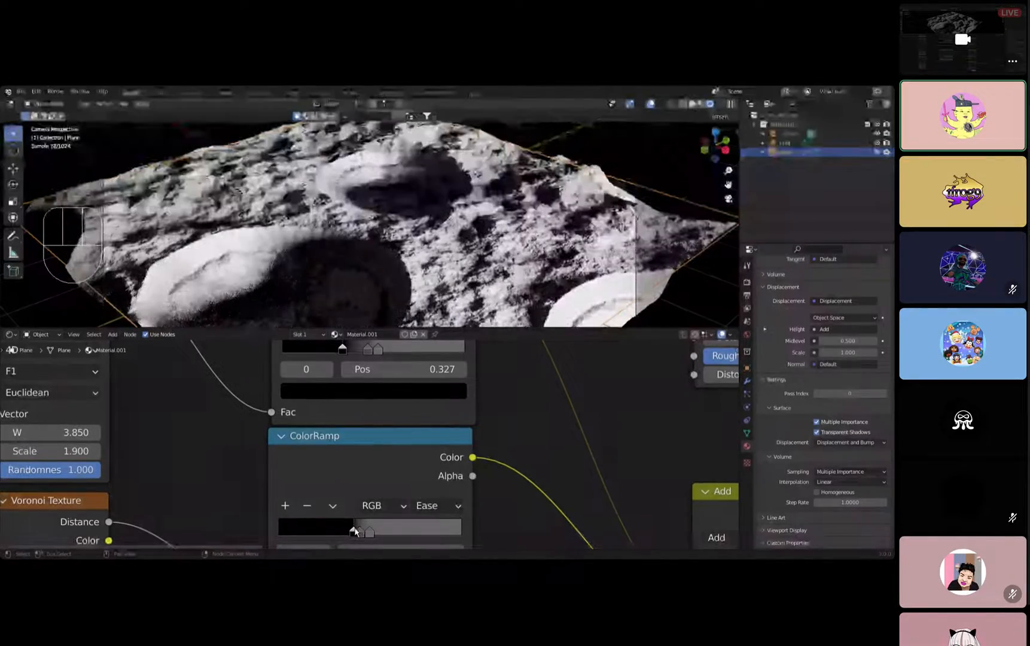
scroll(405, 274, down, 4)
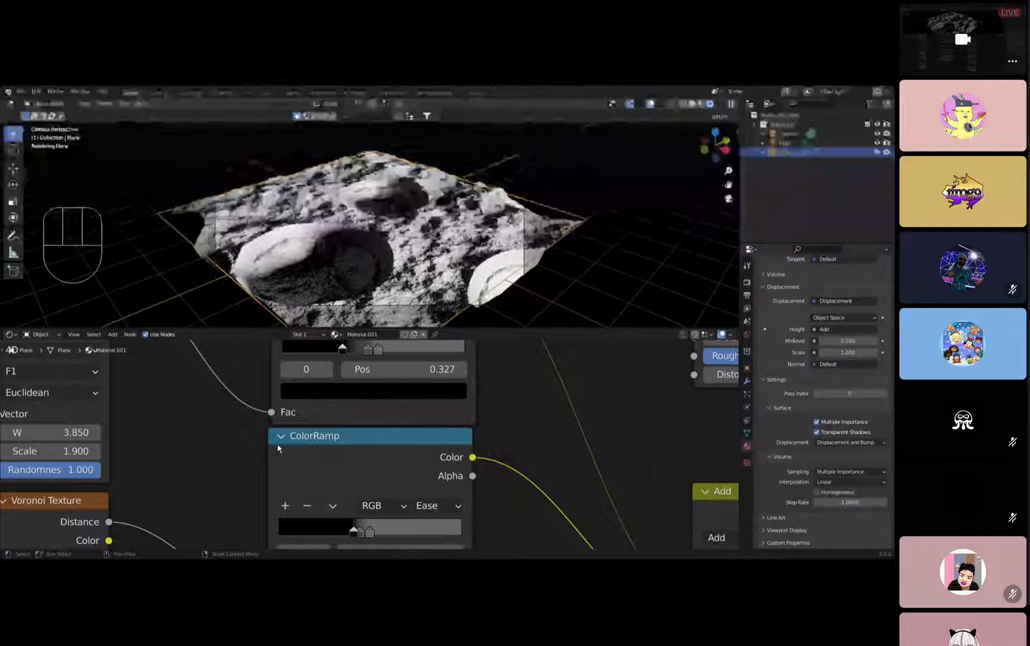
scroll(254, 450, down, 6)
middle_drag(261, 449, 351, 385)
middle_drag(323, 430, 340, 408)
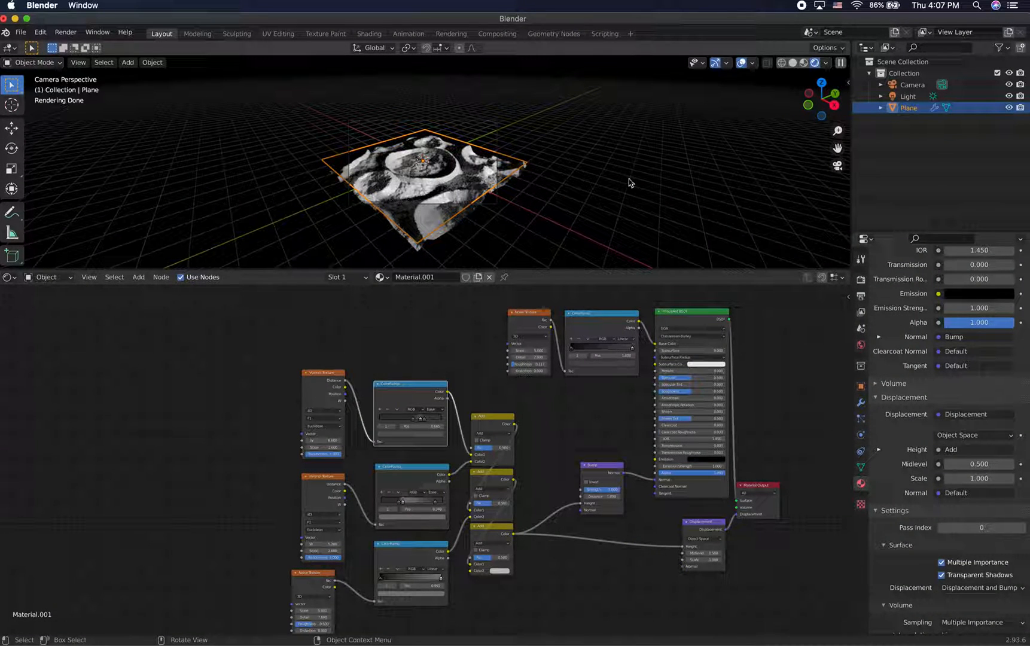
Return to the local Blender window and move the three stacked Add nodes together next to the Bump node.
middle_drag(631, 183, 660, 175)
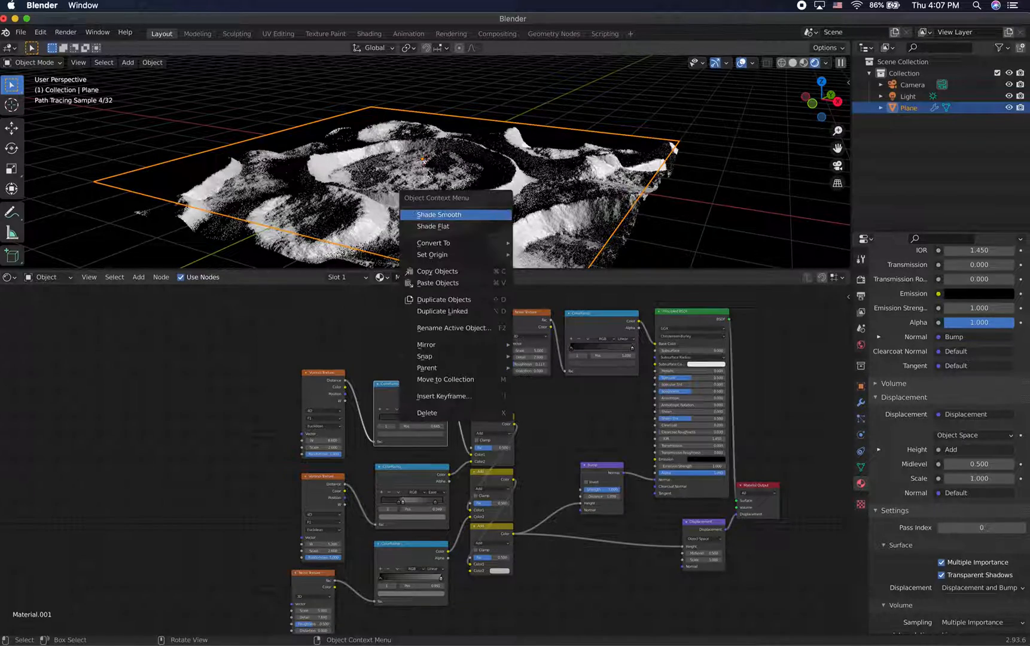
middle_drag(478, 219, 487, 216)
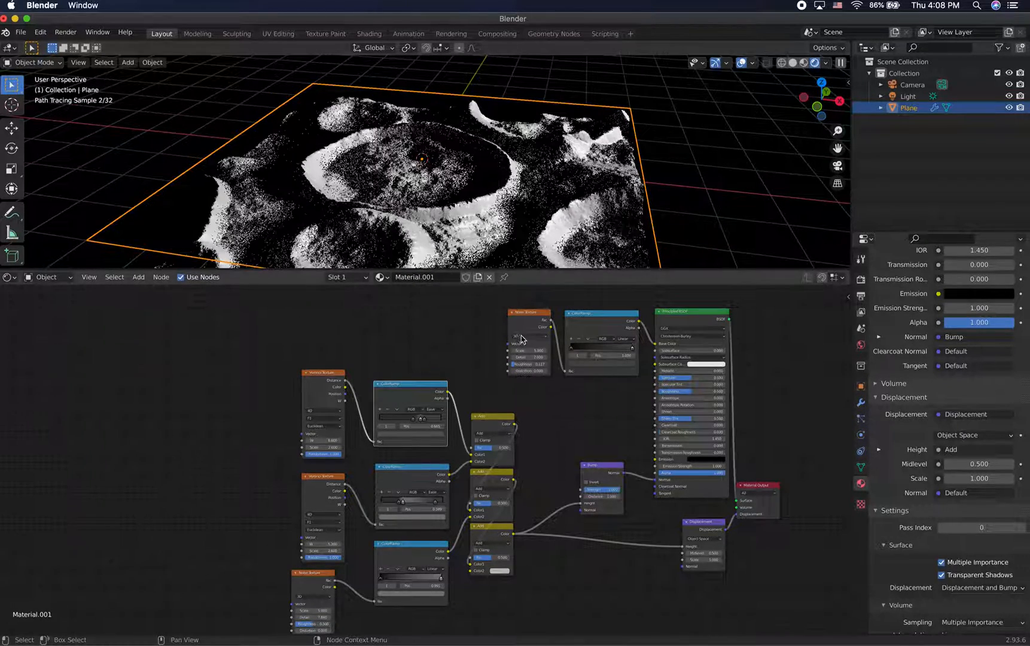
click(499, 426)
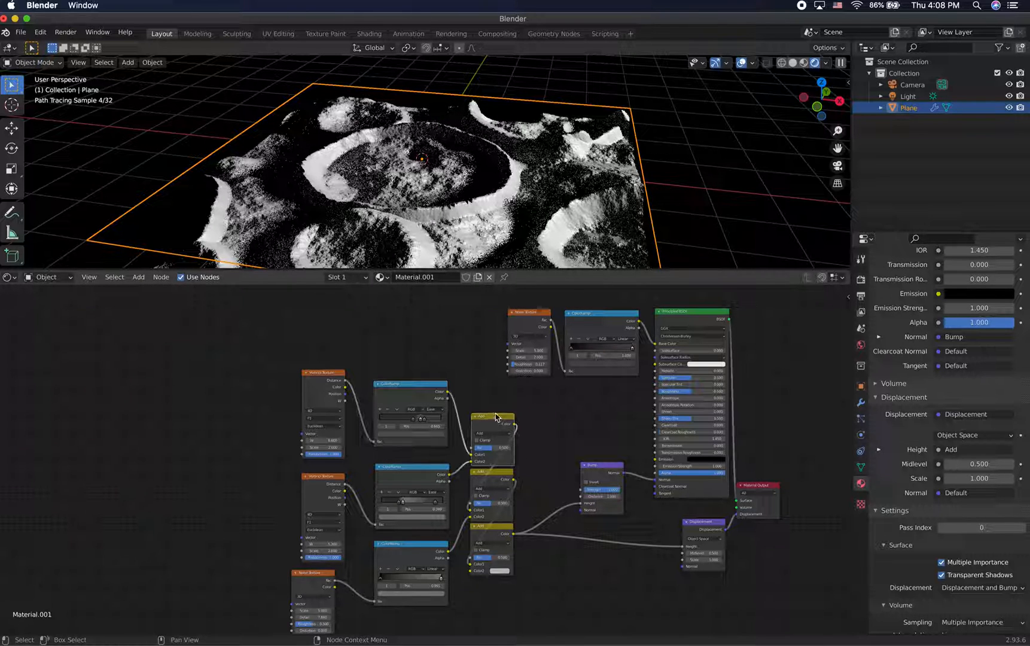
shift+click(496, 477)
shift+click(502, 526)
drag(501, 527, 556, 513)
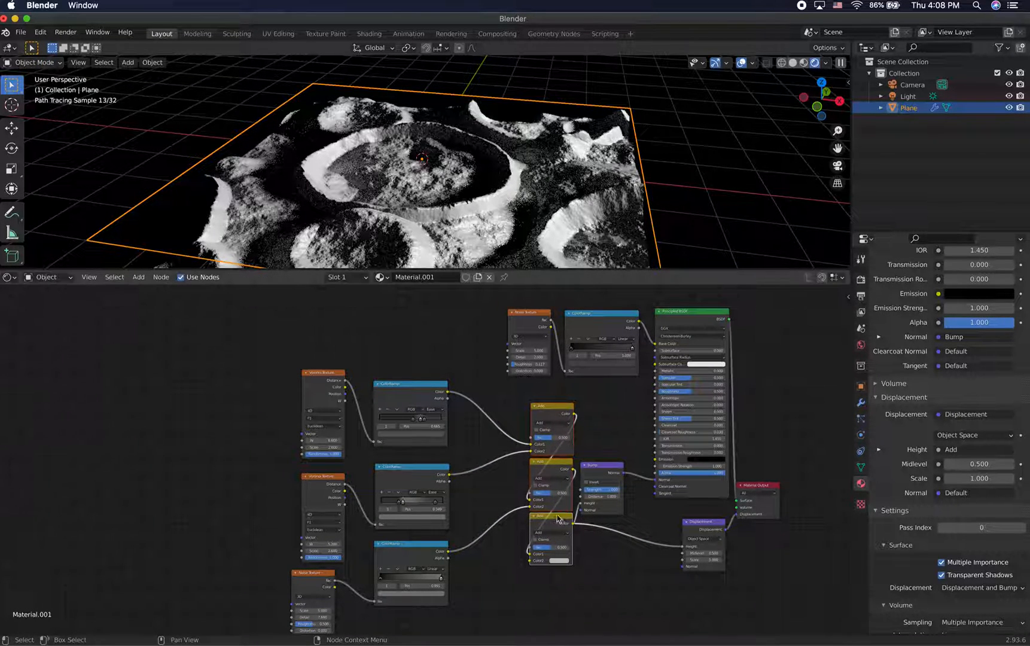
Move both Voronoi Texture nodes and their ColorRamps closer to the Add nodes.
click(427, 388)
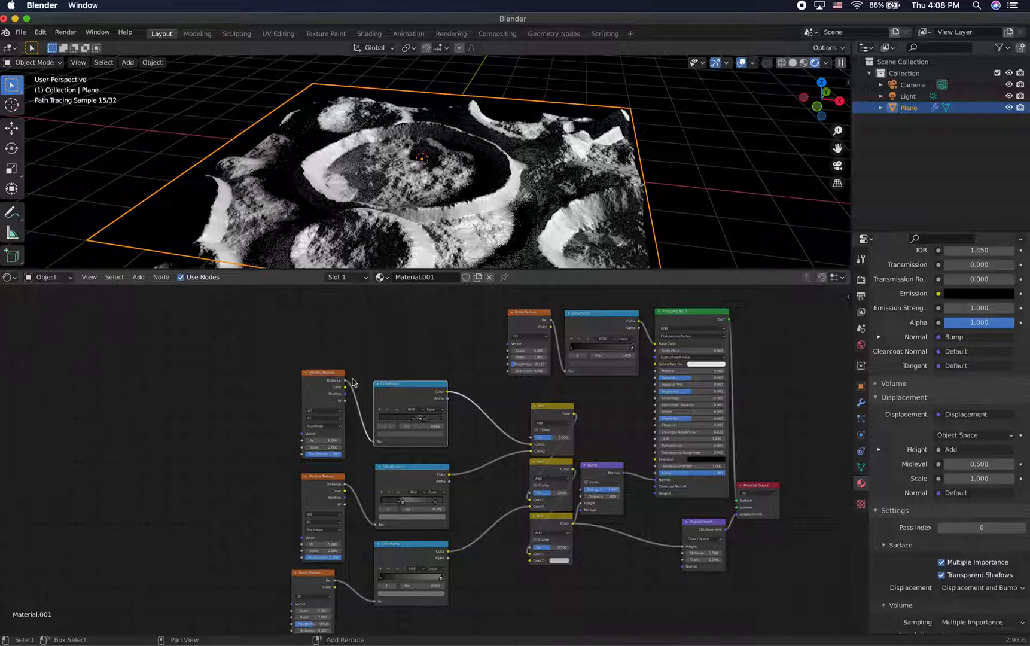
shift+click(332, 375)
drag(397, 383, 447, 378)
click(414, 468)
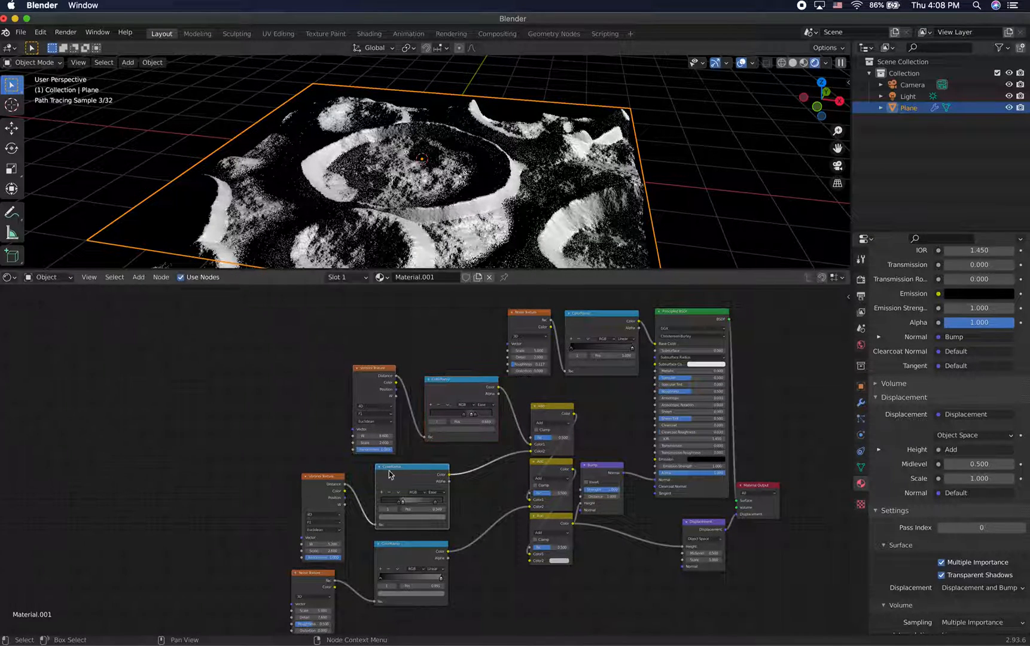
drag(319, 478, 337, 470)
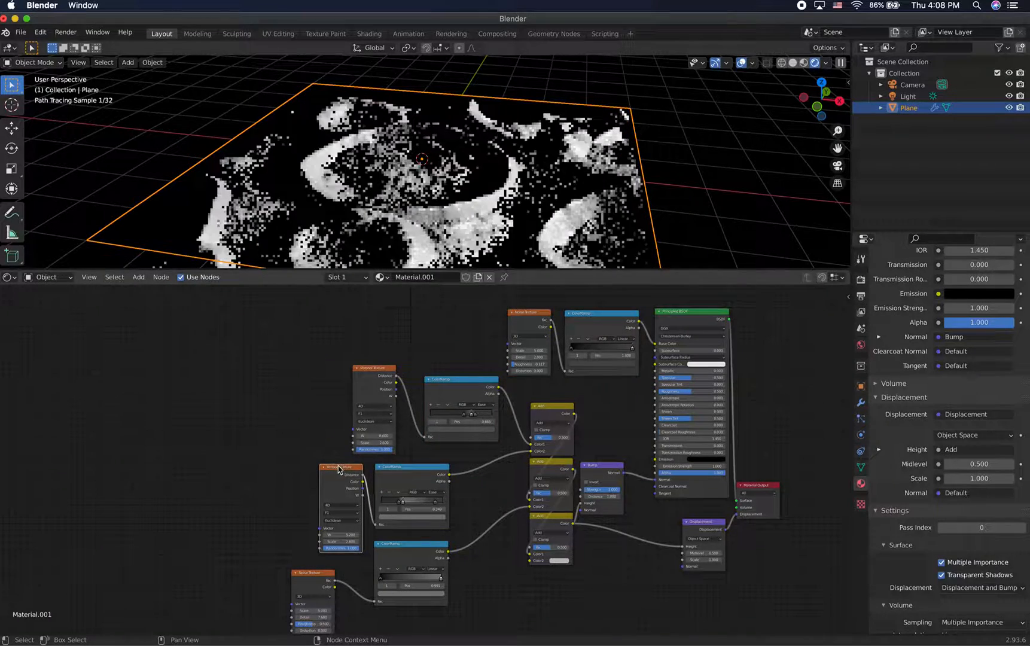
shift+click(401, 470)
drag(402, 469, 444, 465)
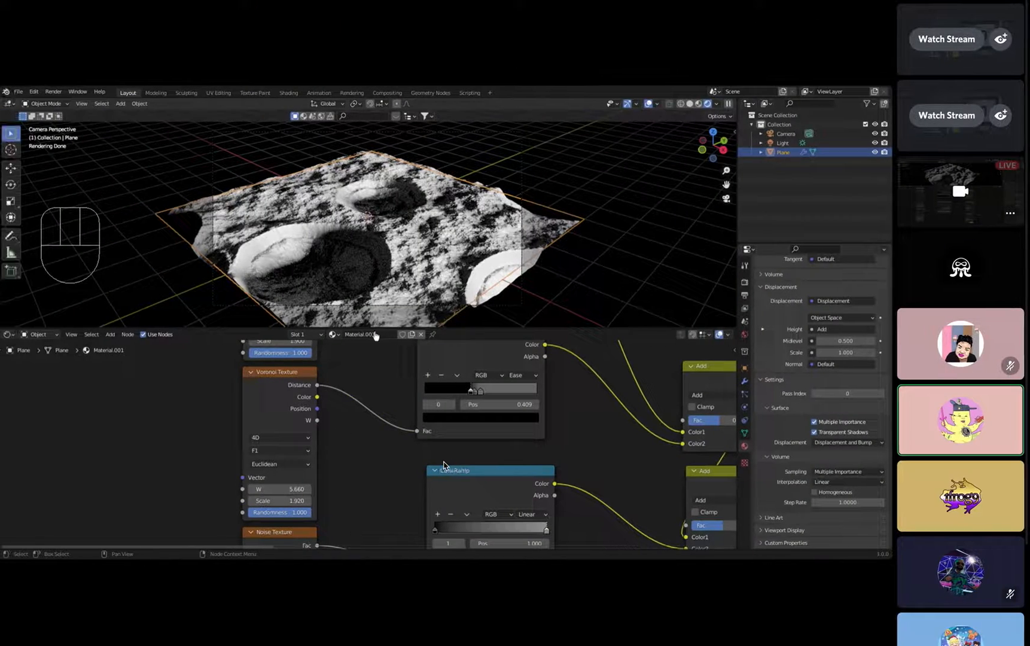
Switch to the Discord call and watch a different participant's stream.
click(961, 117)
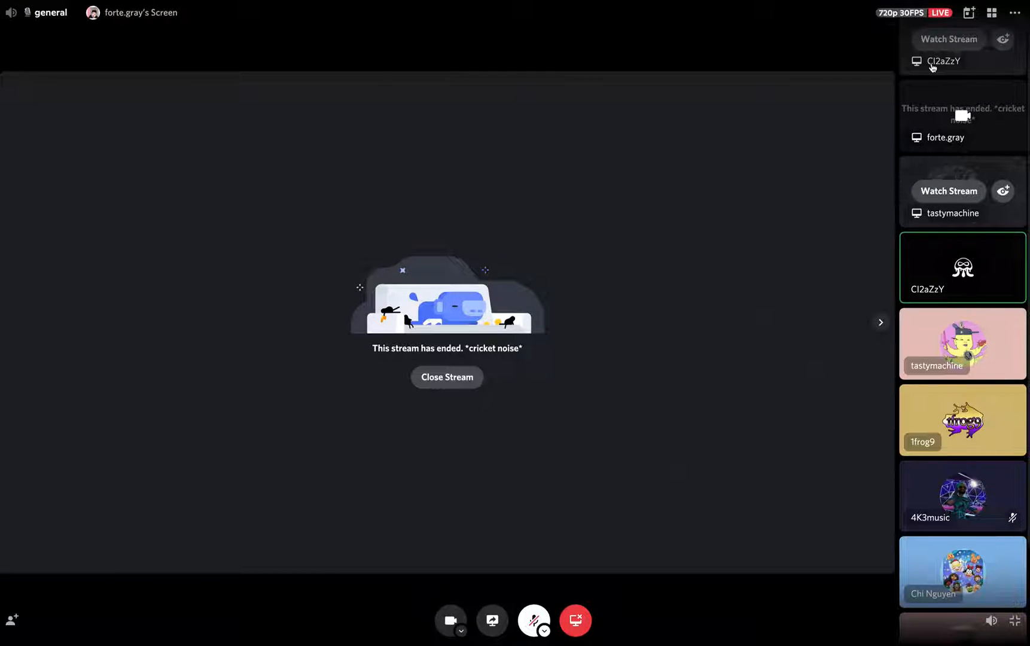
click(932, 64)
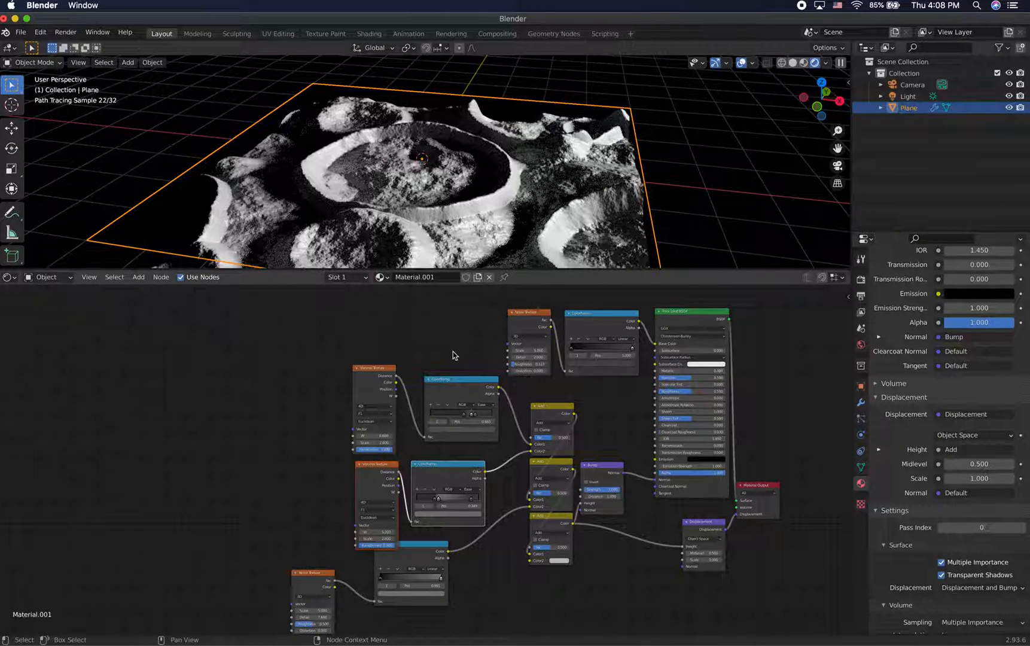
Move the lowest ColorRamp and its Noise Texture closer to the Add nodes and lower that noise's Roughness to about 0.31.
drag(465, 418, 464, 428)
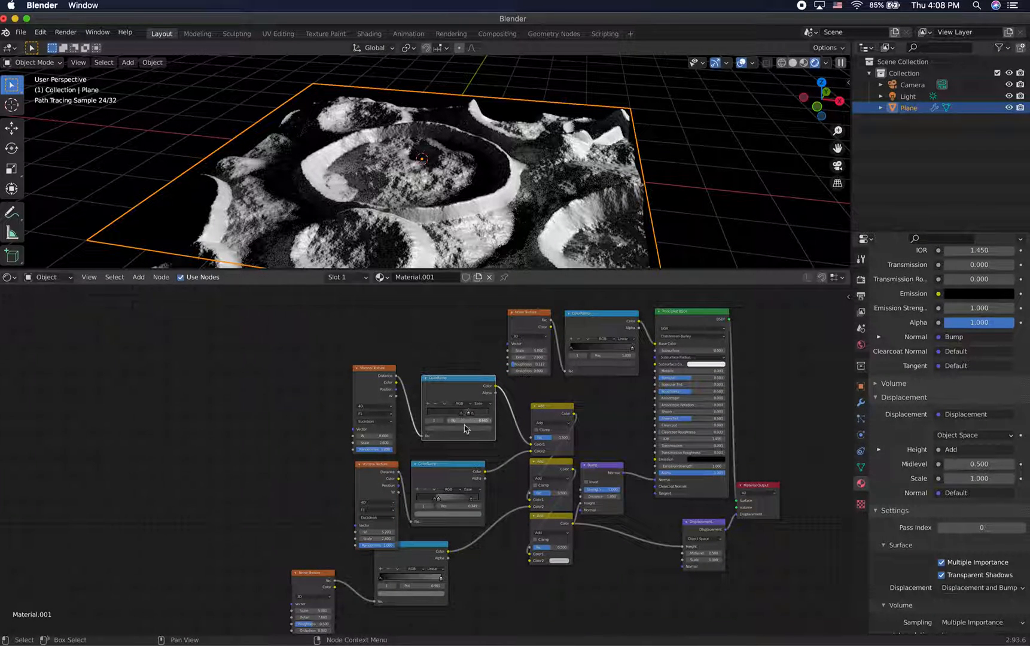
drag(414, 543, 478, 544)
drag(316, 576, 395, 563)
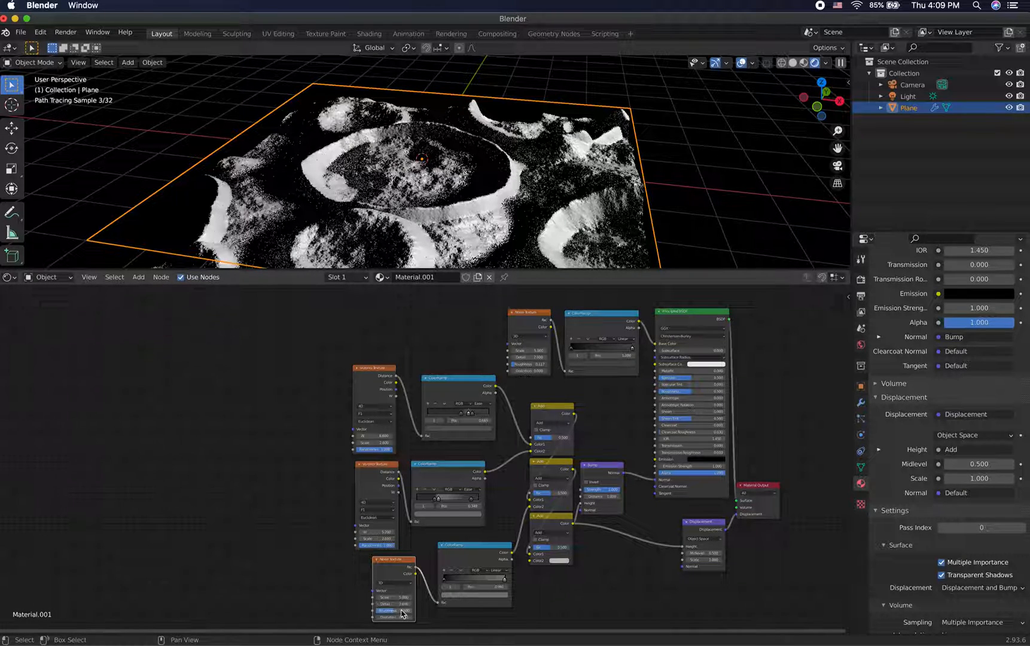
drag(393, 610, 397, 611)
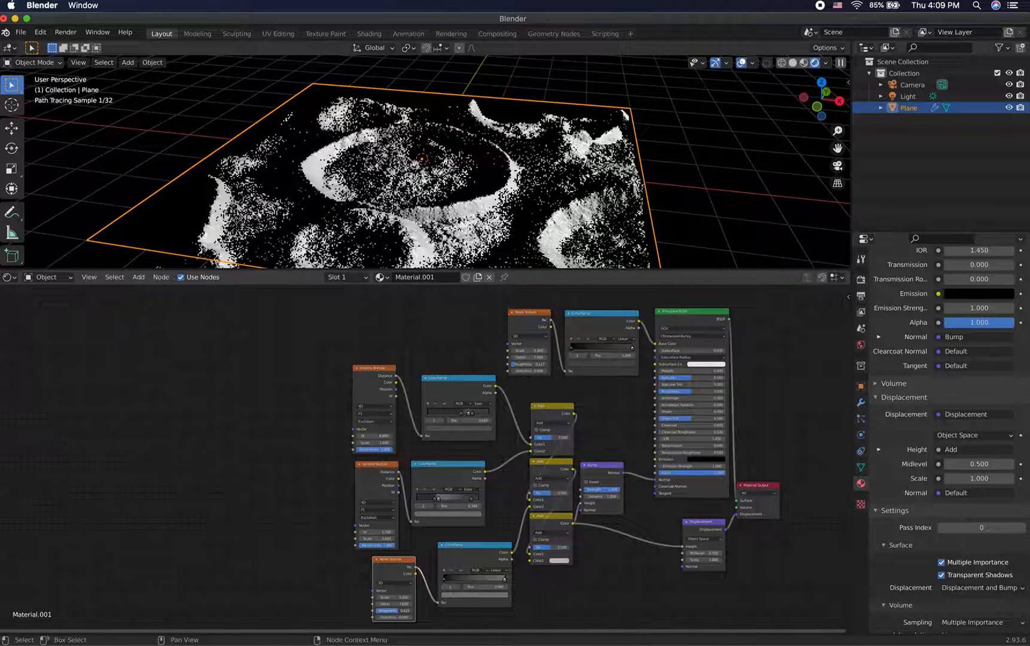
drag(399, 614, 386, 613)
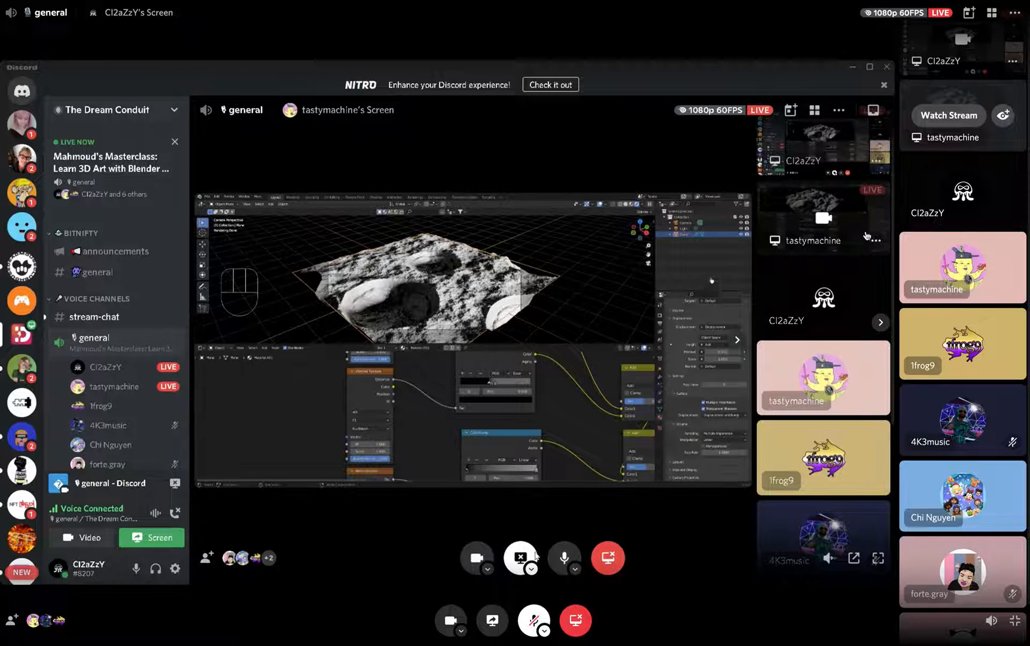
Change the window streamed from the shared Discord screen to Blender and go live.
click(530, 570)
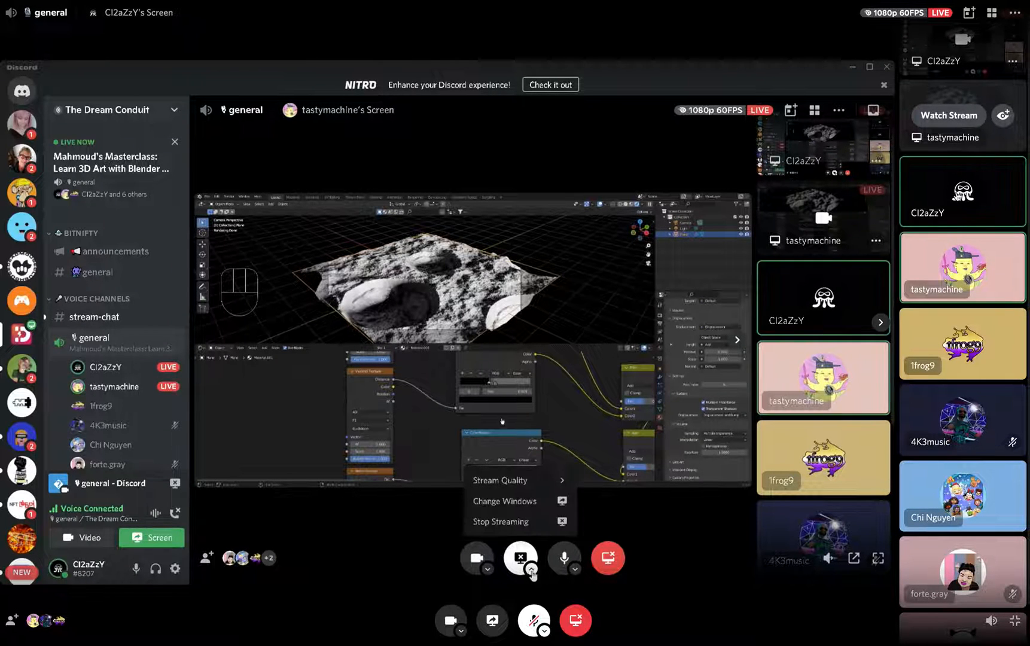
click(512, 503)
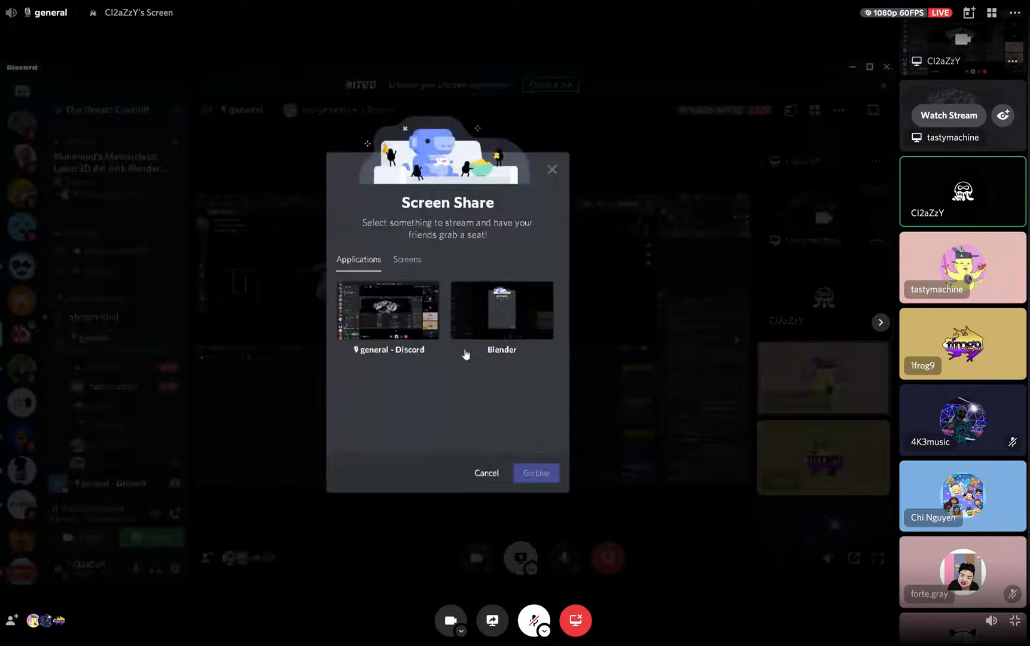
click(480, 321)
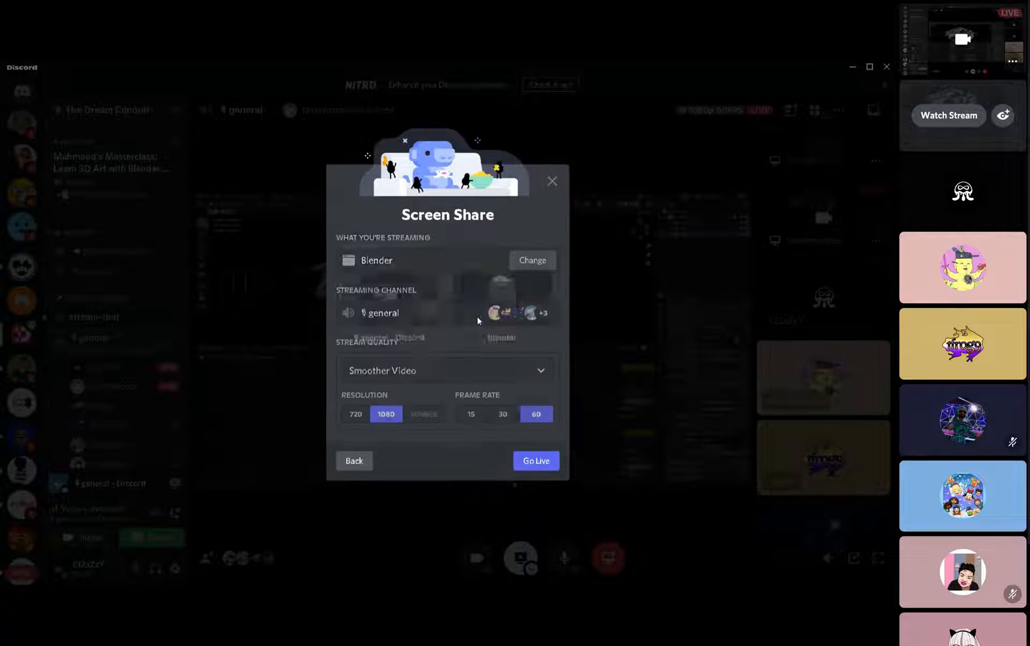
click(529, 473)
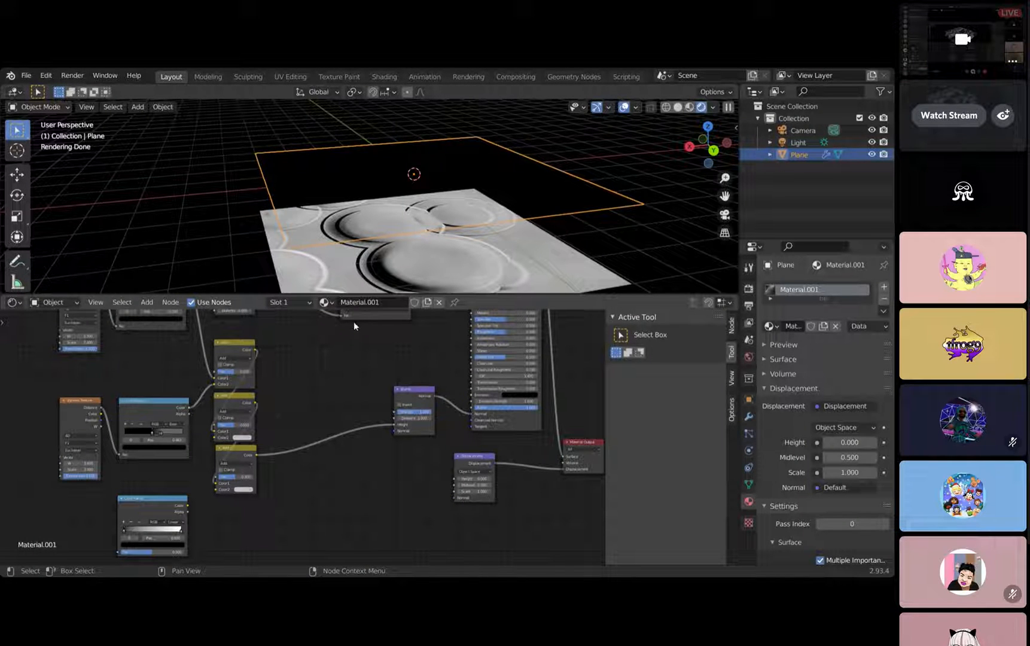
Return to the local Blender window and move the first Voronoi ColorRamp's black stop farther from its grey stops.
mouse_move(780, 180)
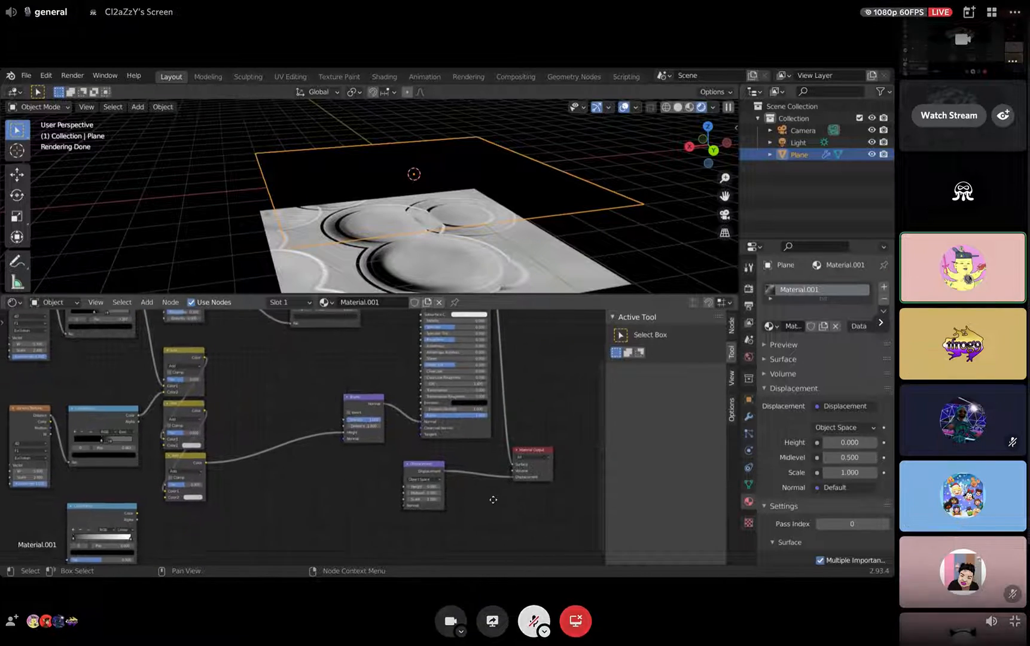
key(ctrl+Right)
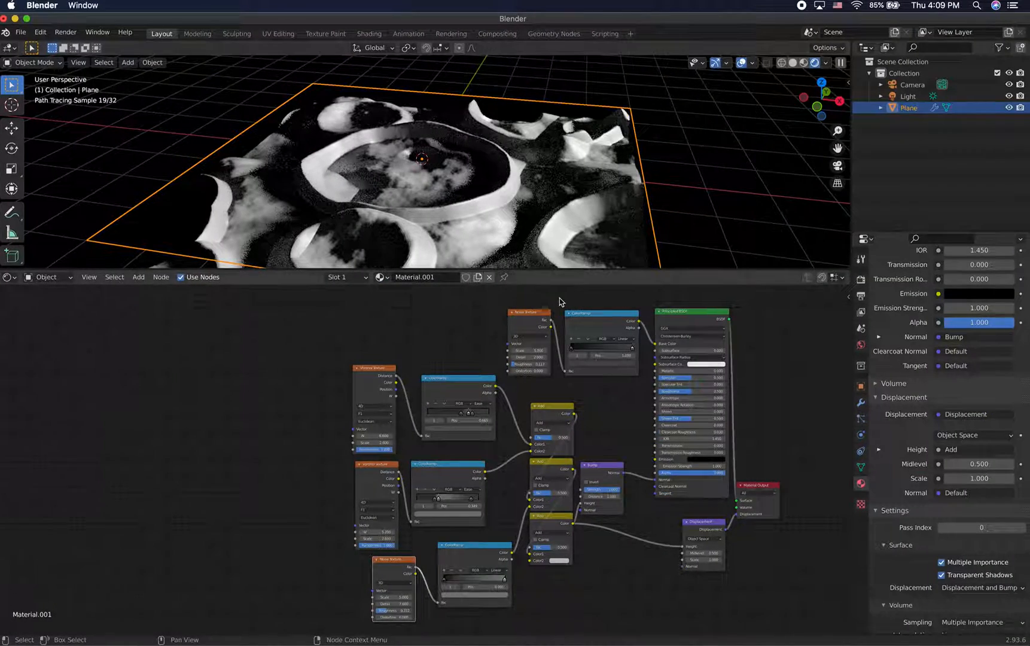
click(459, 419)
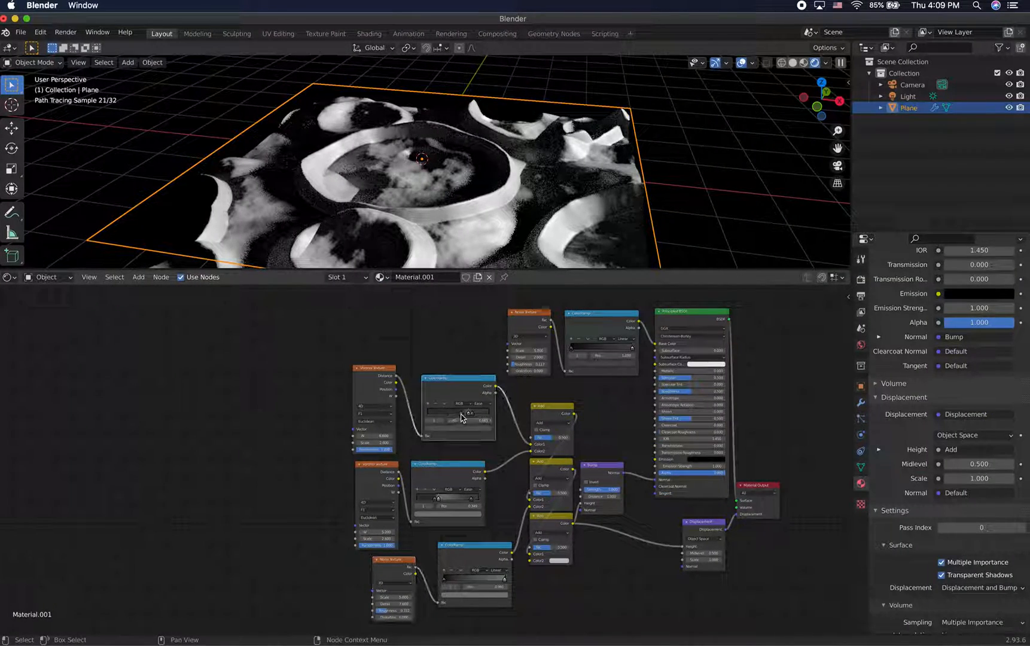
drag(460, 417, 457, 418)
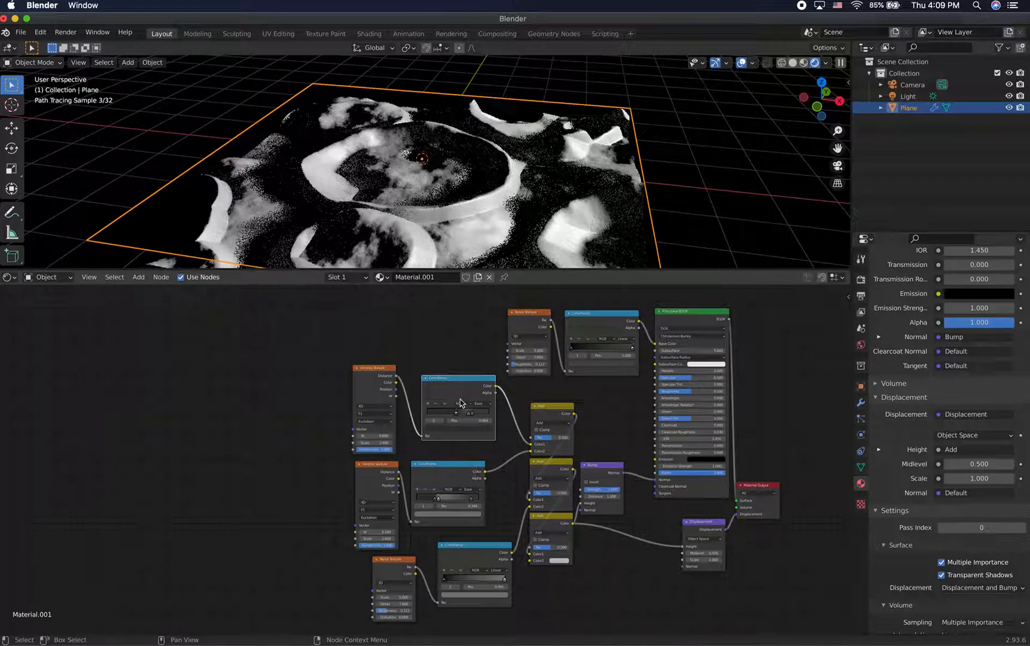
Examine the displaced craters from a low angle, from farther away and through the camera.
scroll(461, 392, down, 1)
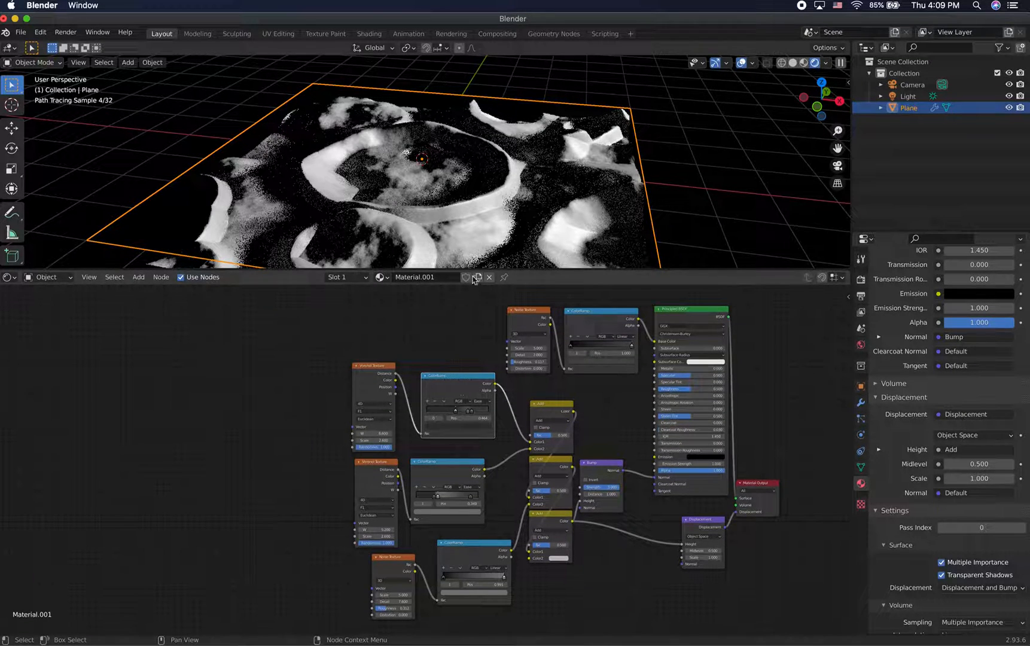
scroll(484, 241, down, 5)
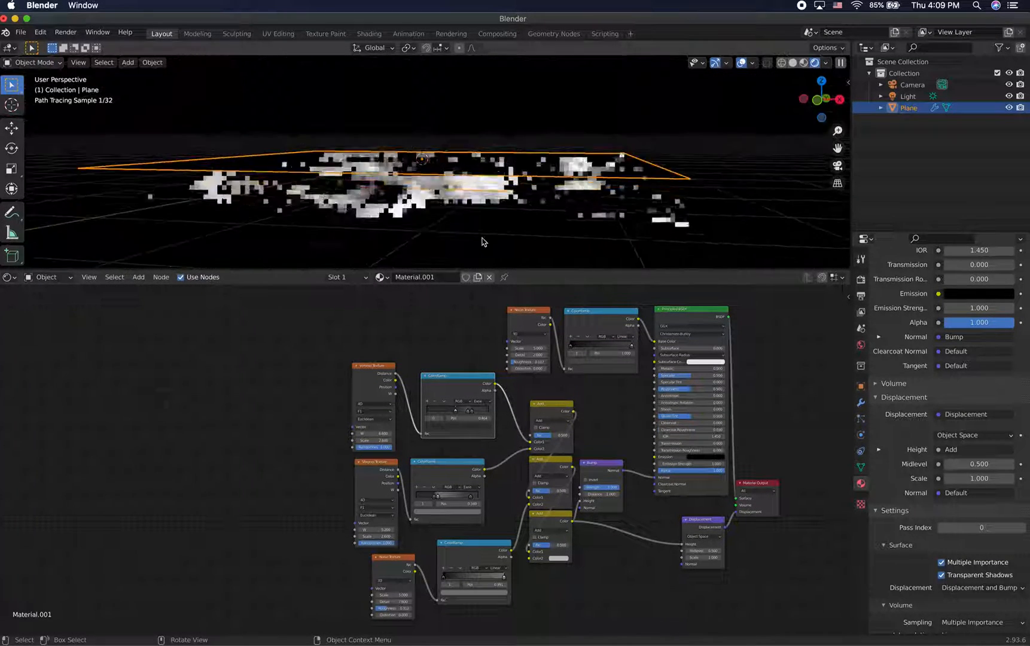
scroll(483, 242, up, 5)
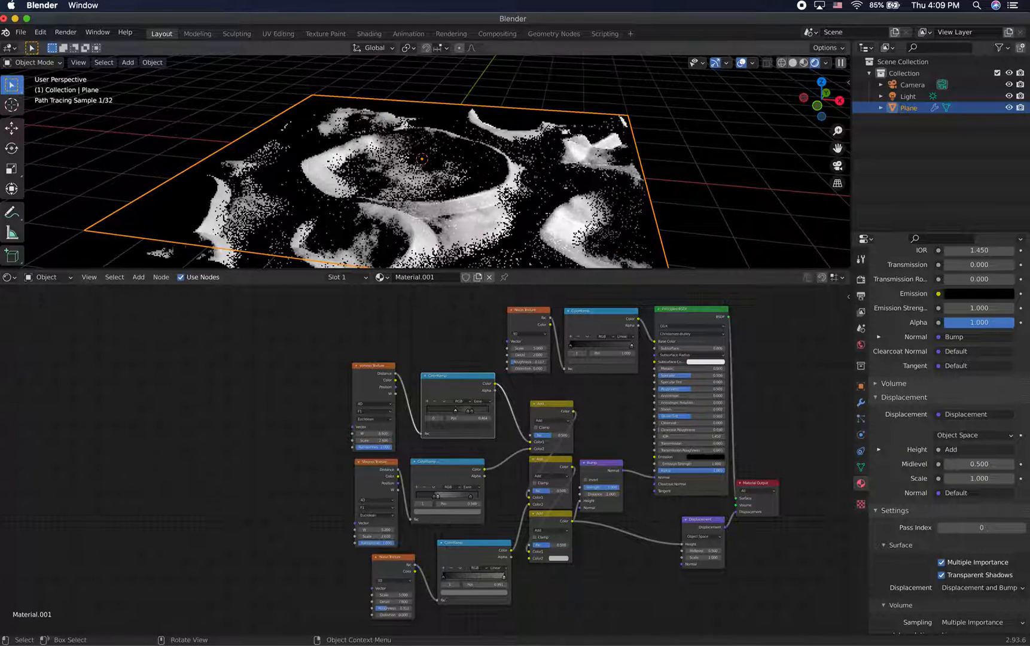
ctrl+scroll(483, 241, down, 3)
ctrl+scroll(484, 241, up, 1)
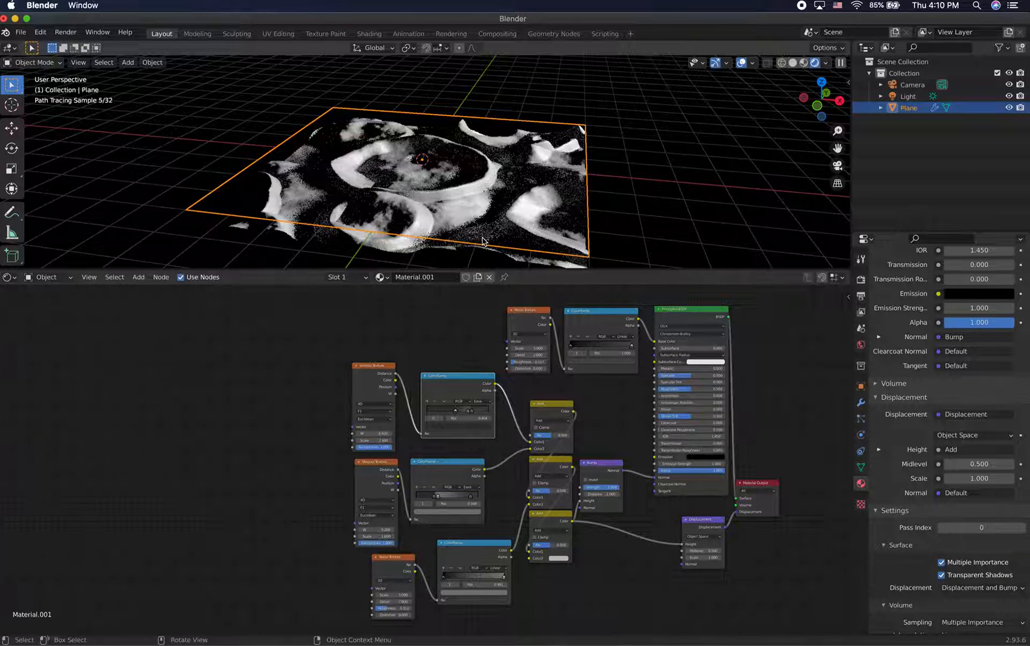
click(836, 170)
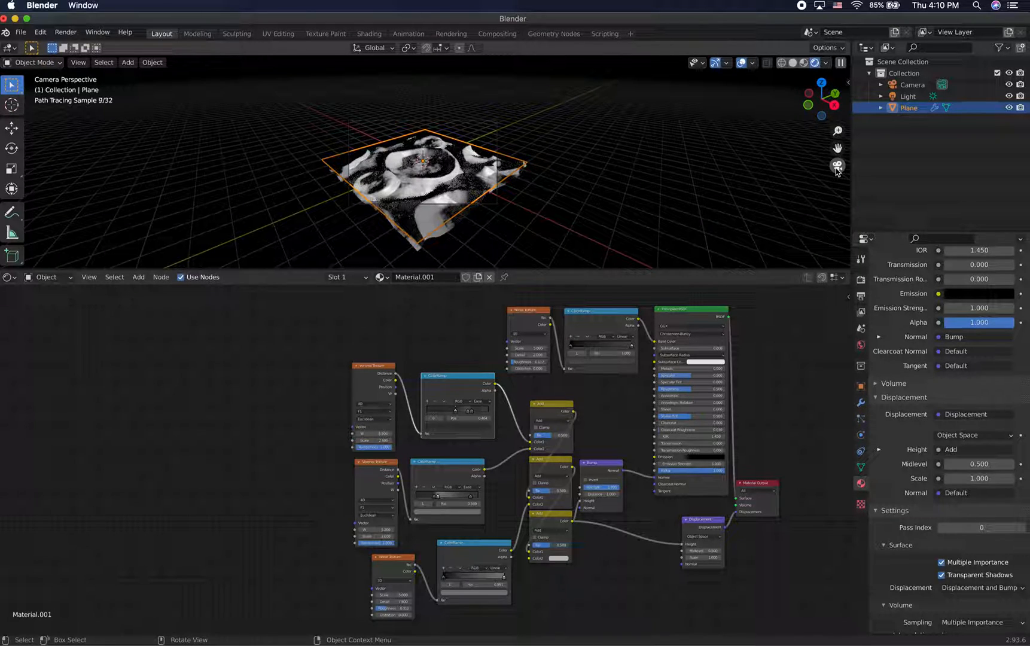
click(836, 169)
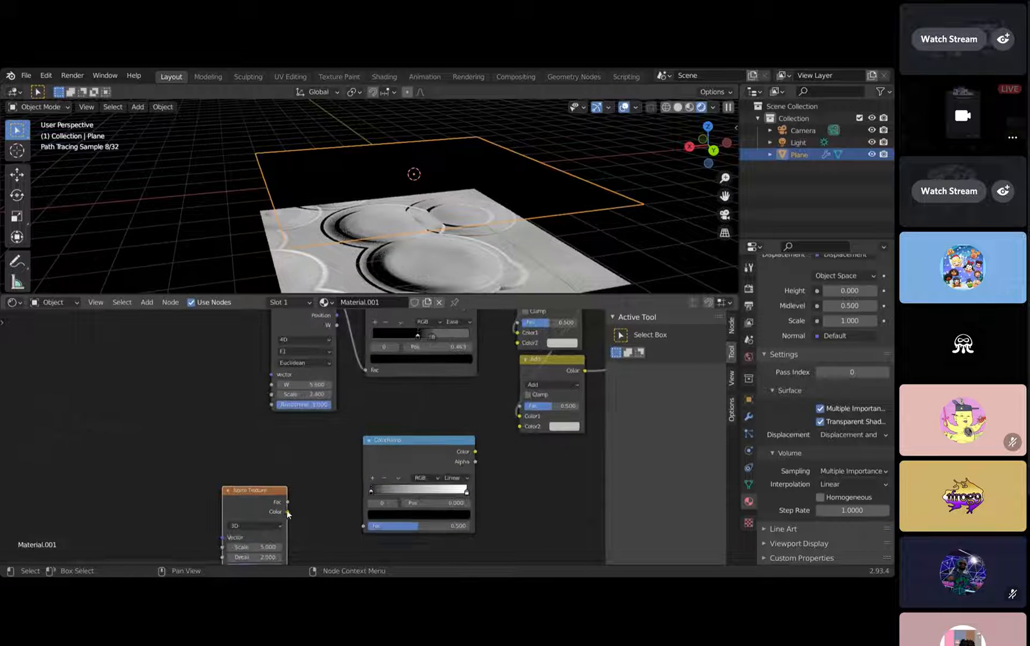
Connect the Noise Texture's Fac output to the unlinked ColorRamp's Fac input in the shared screen's node tree.
scroll(314, 452, down, 1)
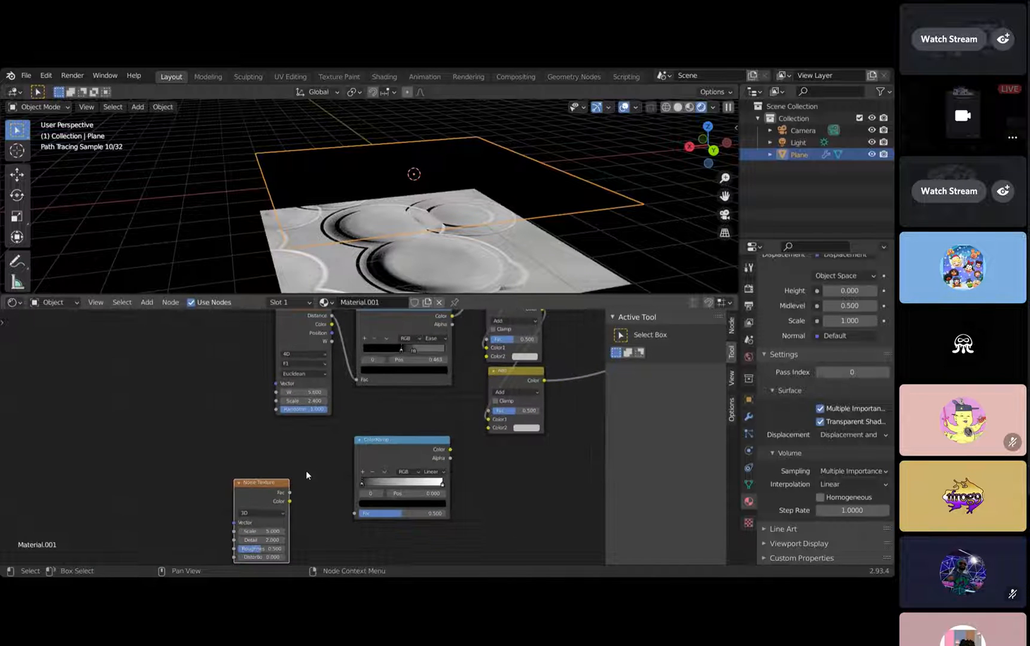
drag(278, 485, 353, 514)
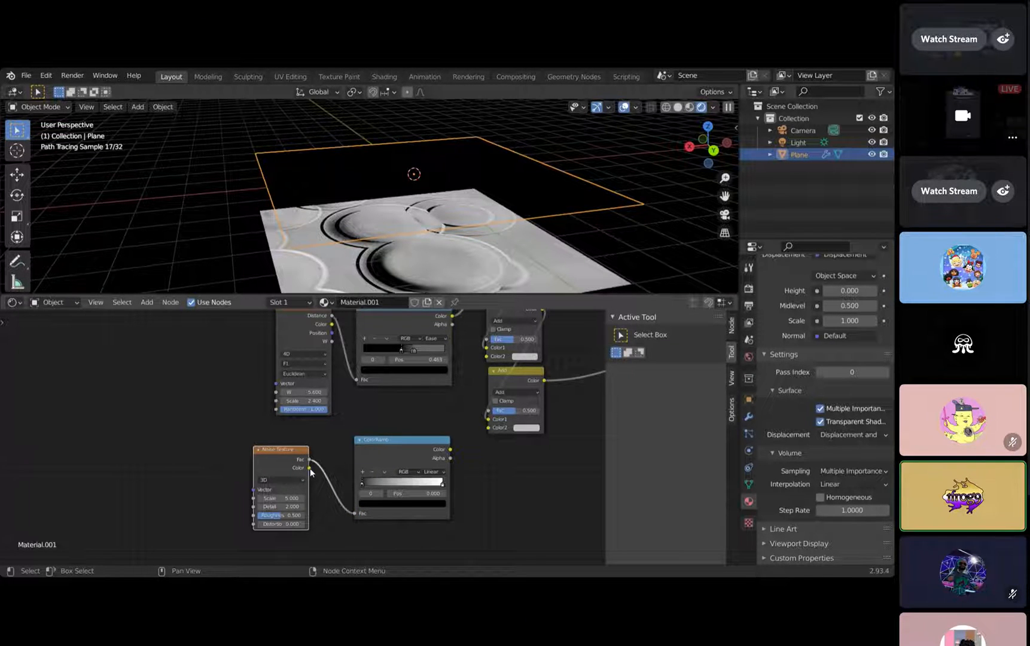
mouse_move(310, 469)
mouse_down()
mouse_move(504, 425)
mouse_move(402, 439)
mouse_move(318, 470)
mouse_up()
drag(314, 512, 450, 452)
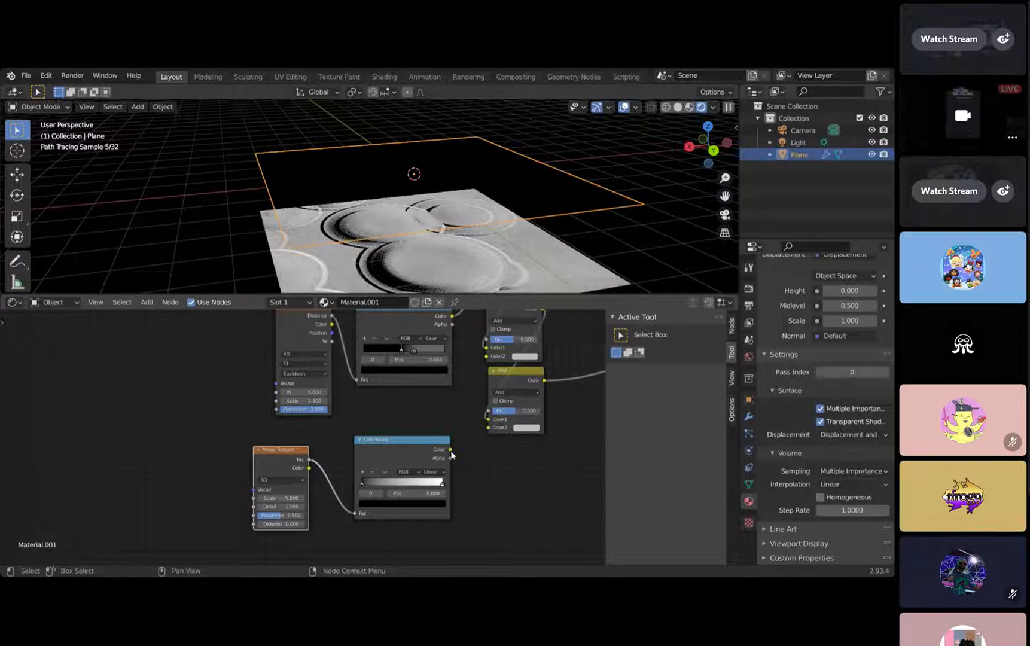
Link the noise ColorRamp's Color output to Color2 of the Add node above the lowest one, and unmute the call microphone.
drag(451, 449, 489, 427)
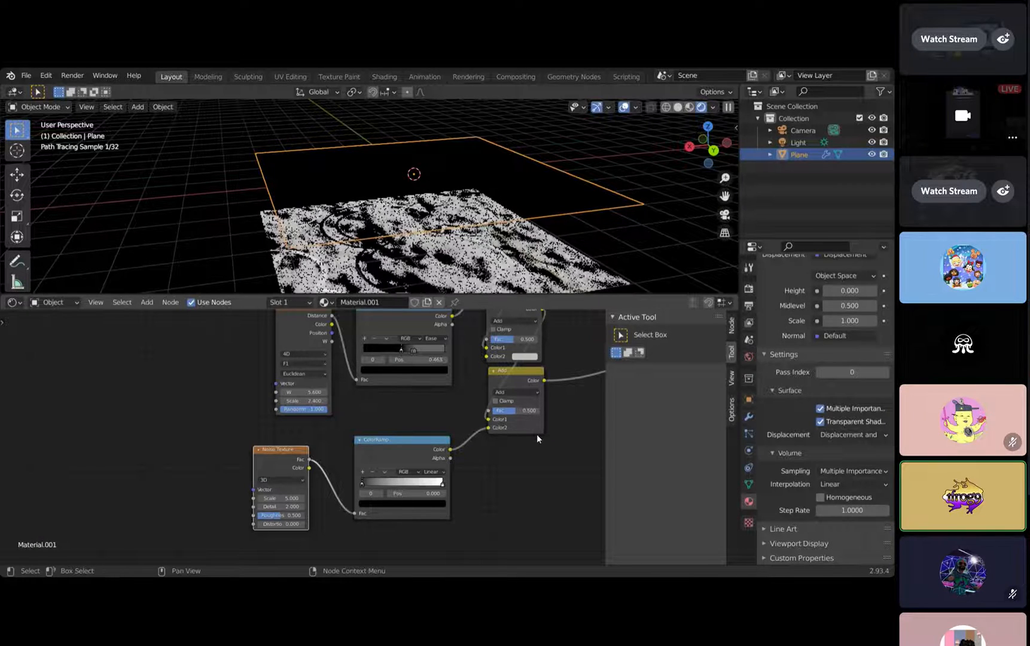
drag(488, 427, 486, 359)
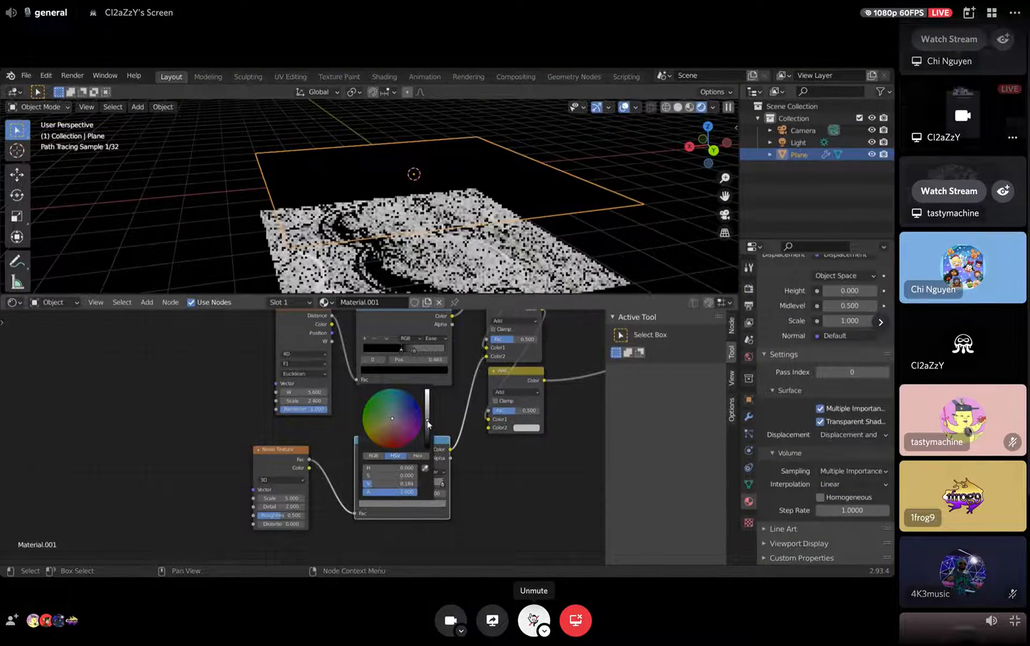
click(532, 619)
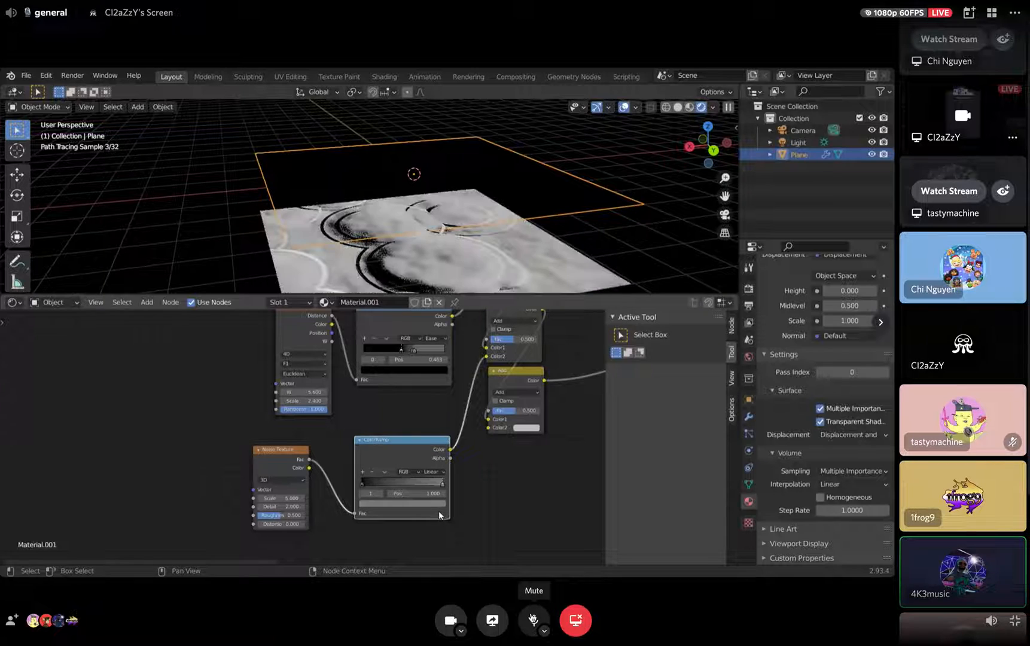
Mute the call microphone, unmuting it briefly twice while following the participant's shared screen.
click(532, 619)
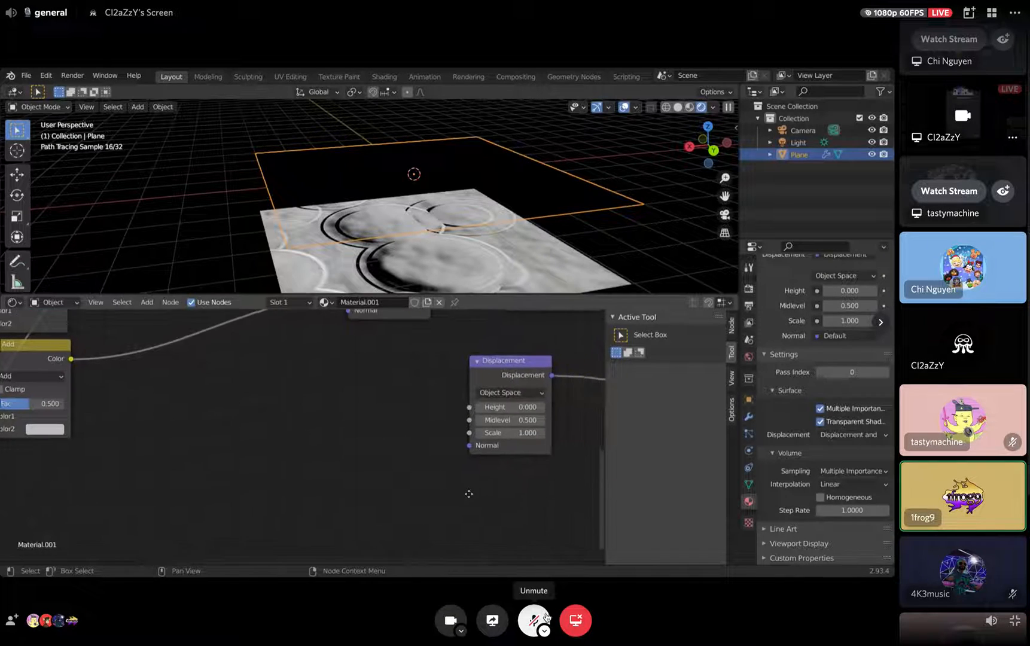
click(535, 619)
click(535, 619)
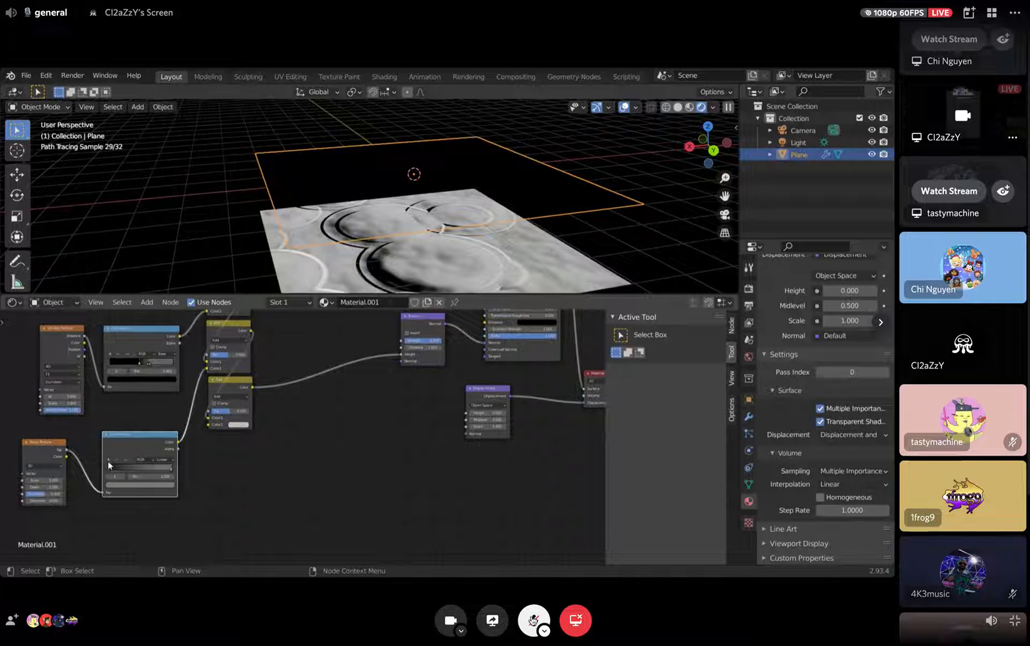
click(533, 620)
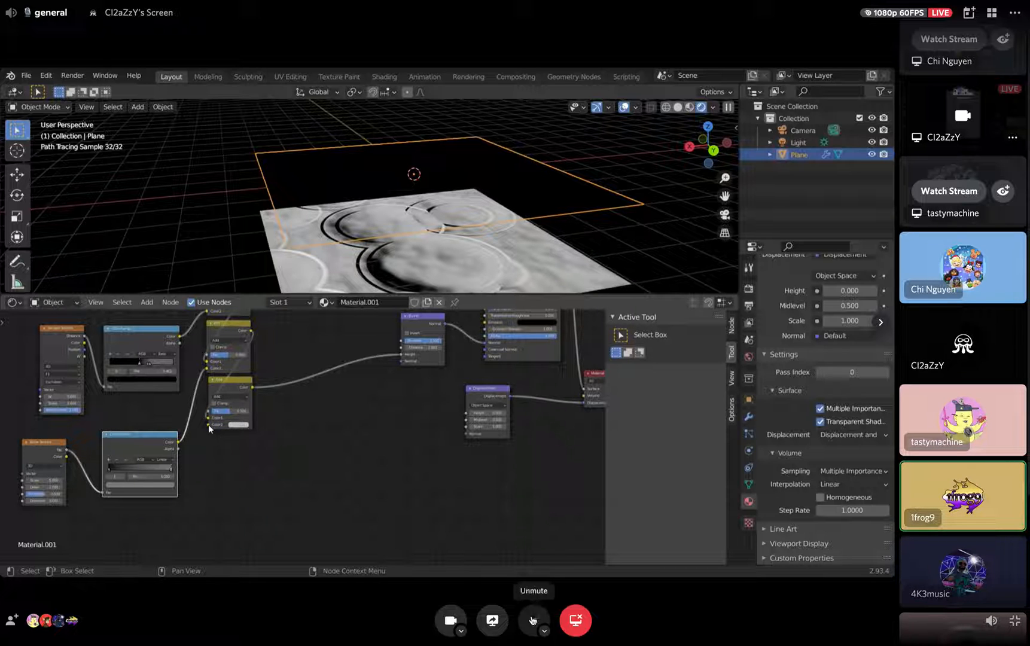
click(532, 620)
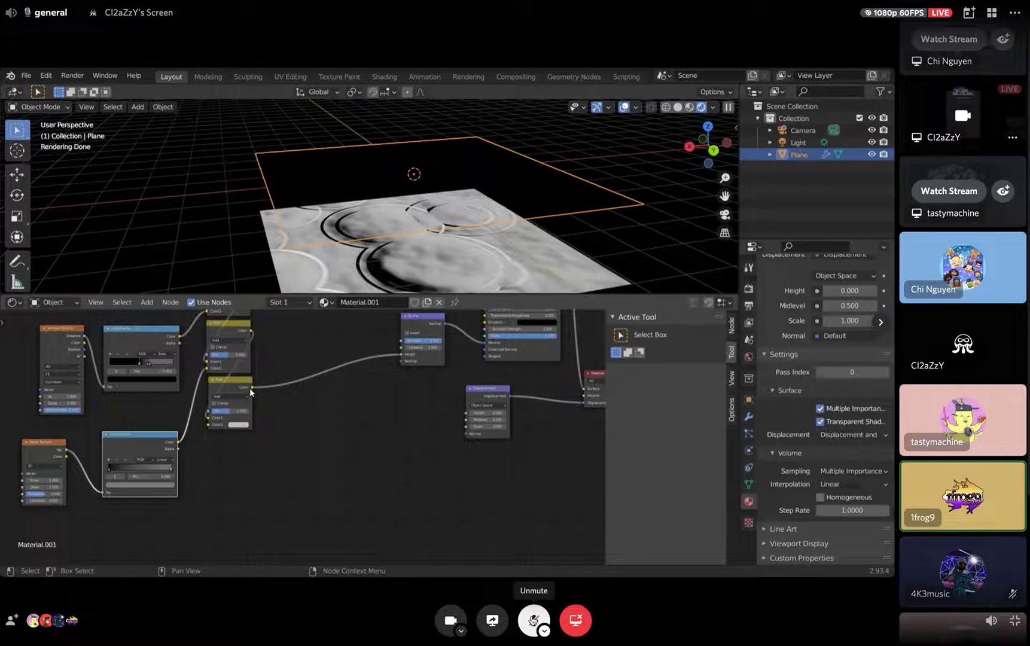
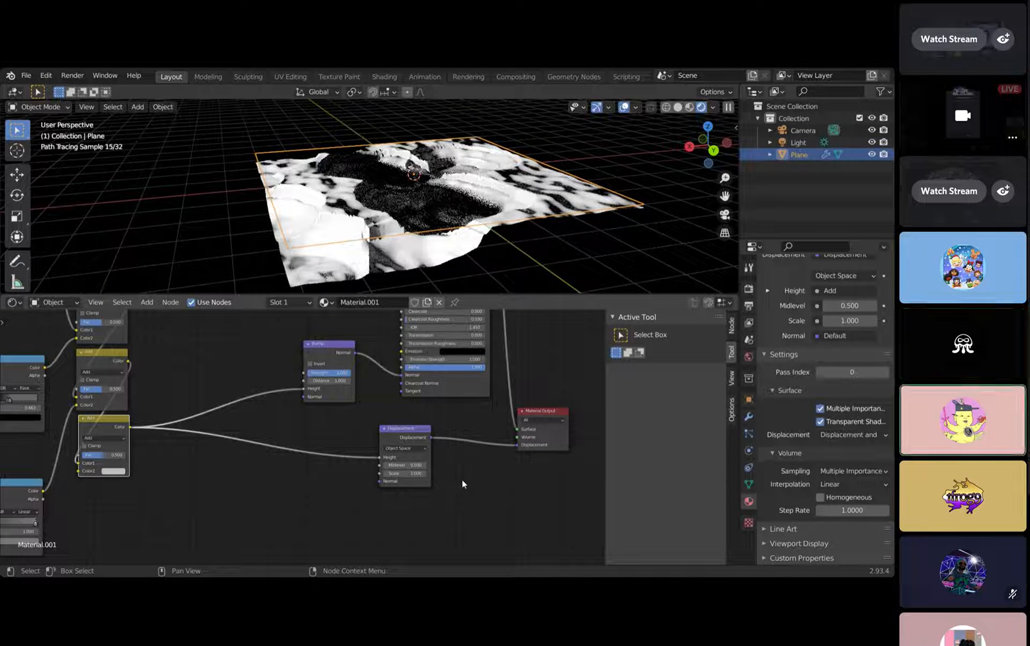
Return to the local Blender window and raise the Scale and Detail of the lowest Noise Texture.
middle_drag(279, 440, 377, 579)
scroll(268, 466, down, 2)
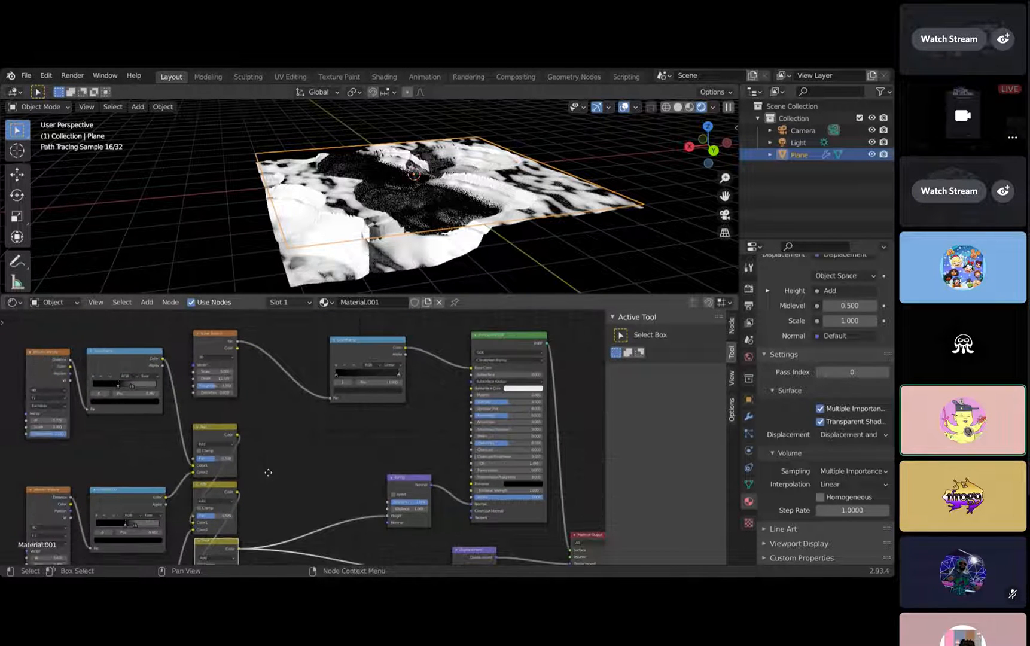
middle_drag(267, 472, 365, 335)
middle_drag(85, 496, 206, 438)
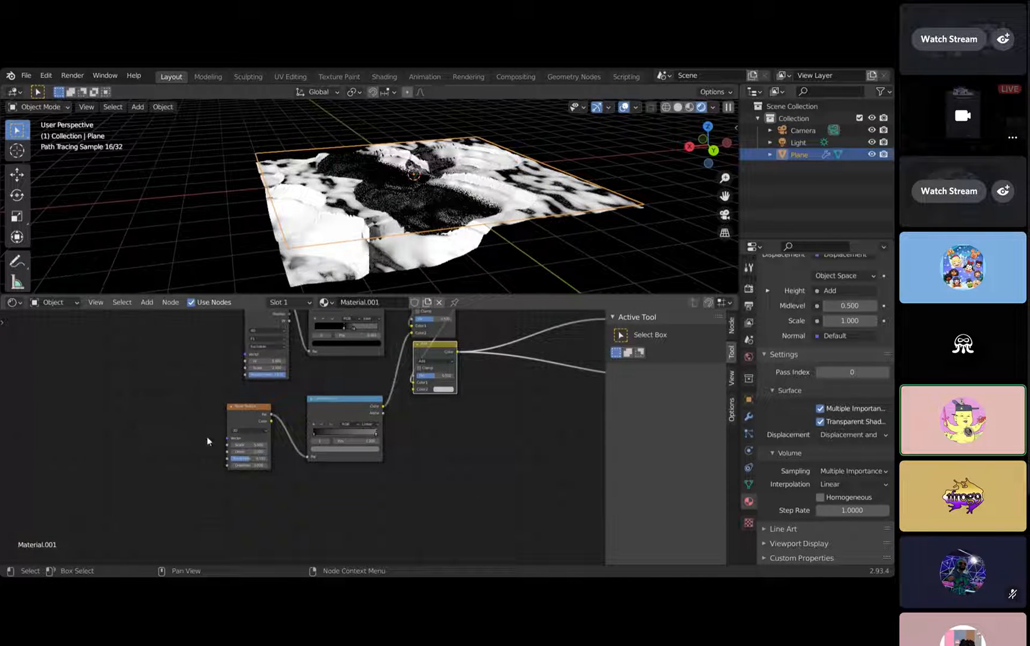
scroll(252, 431, up, 3)
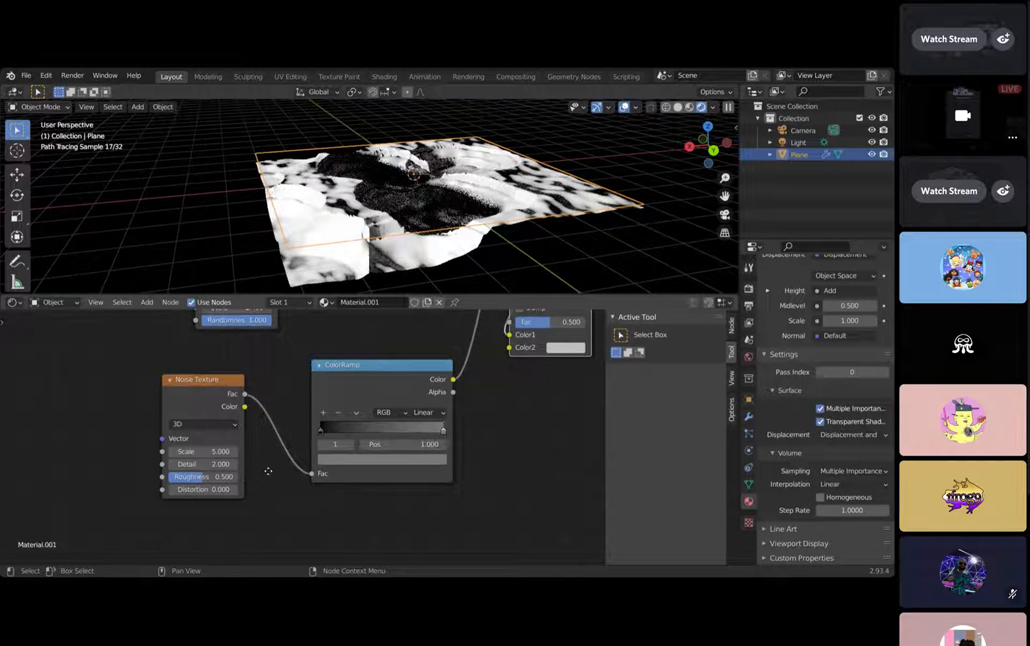
middle_drag(268, 472, 346, 443)
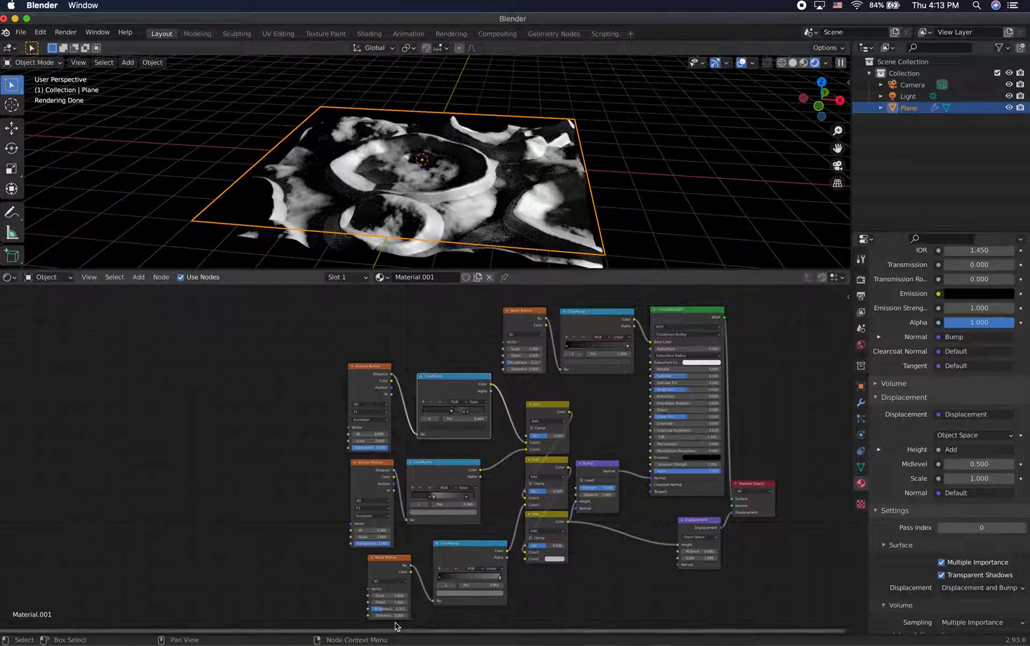
drag(396, 603, 410, 602)
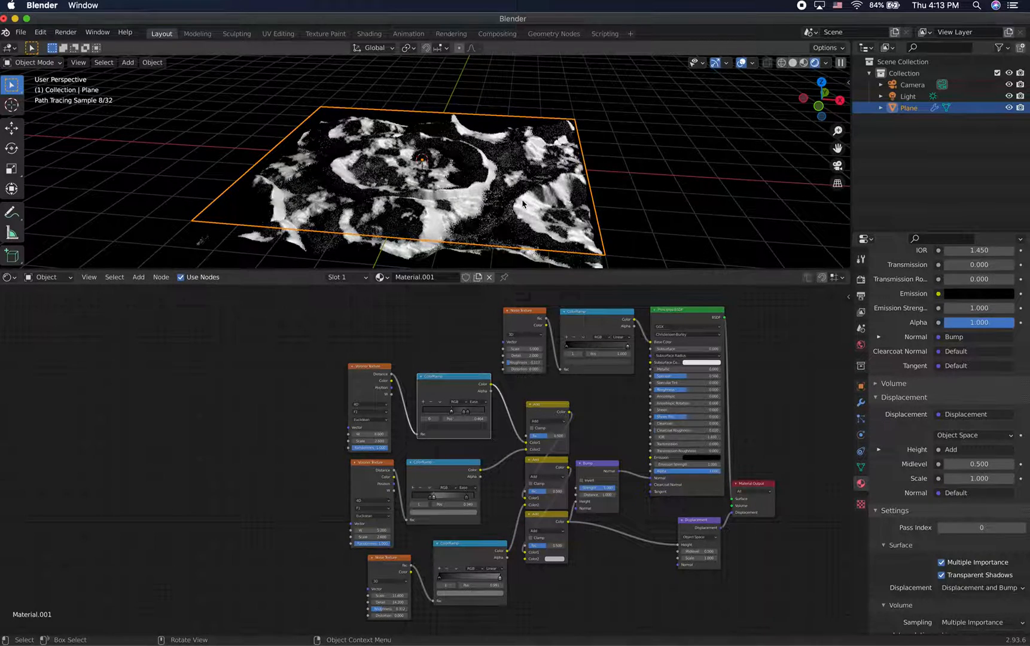
scroll(522, 204, right, 5)
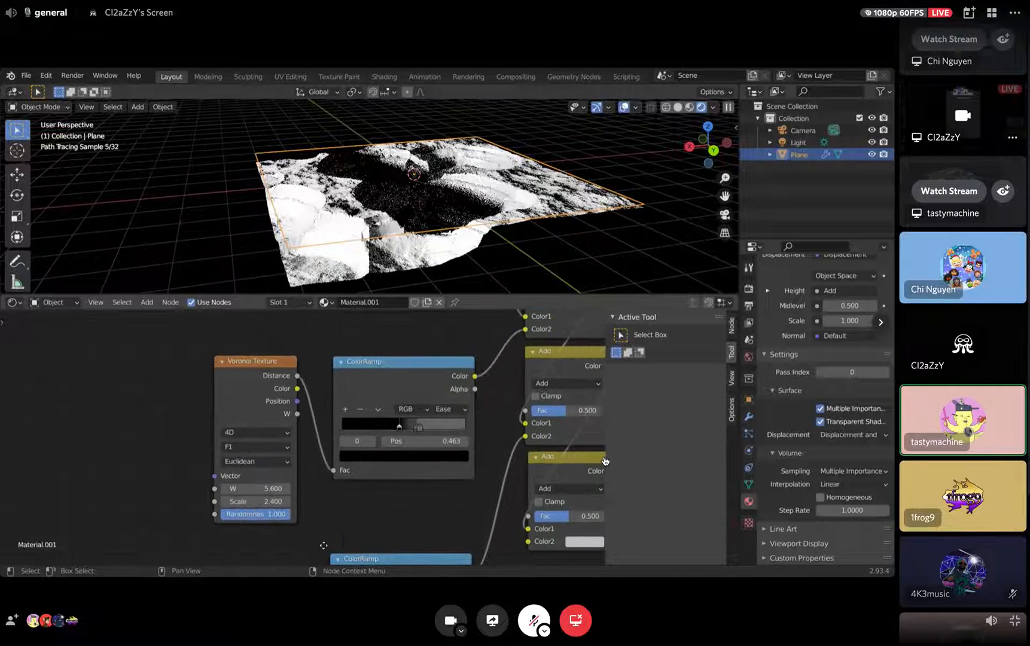
Check two other call participants' shared screens, ending on the first one opened.
click(955, 191)
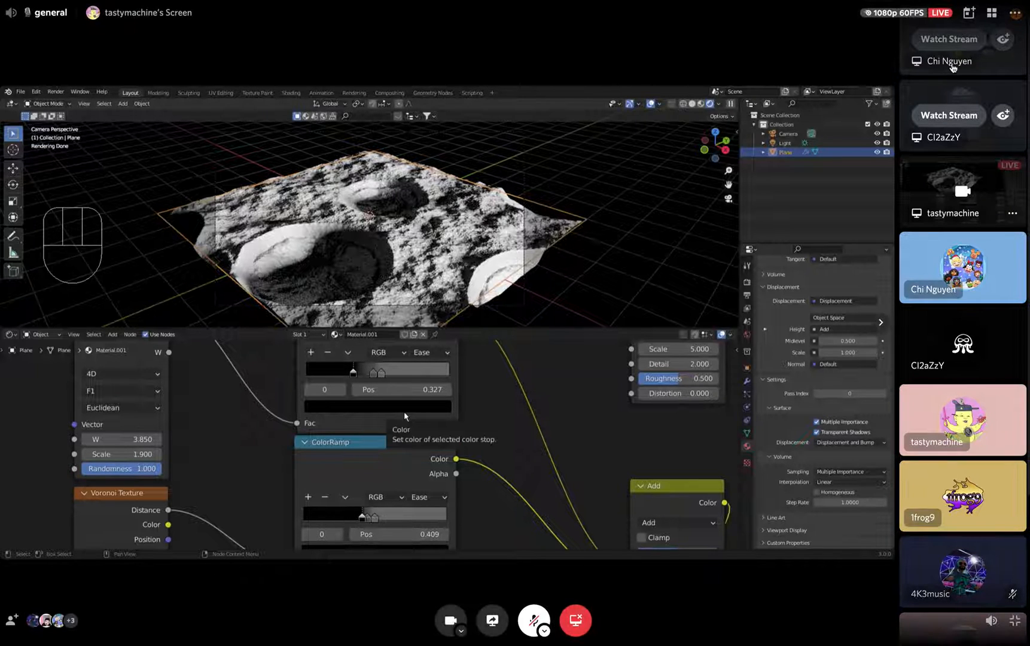
click(952, 67)
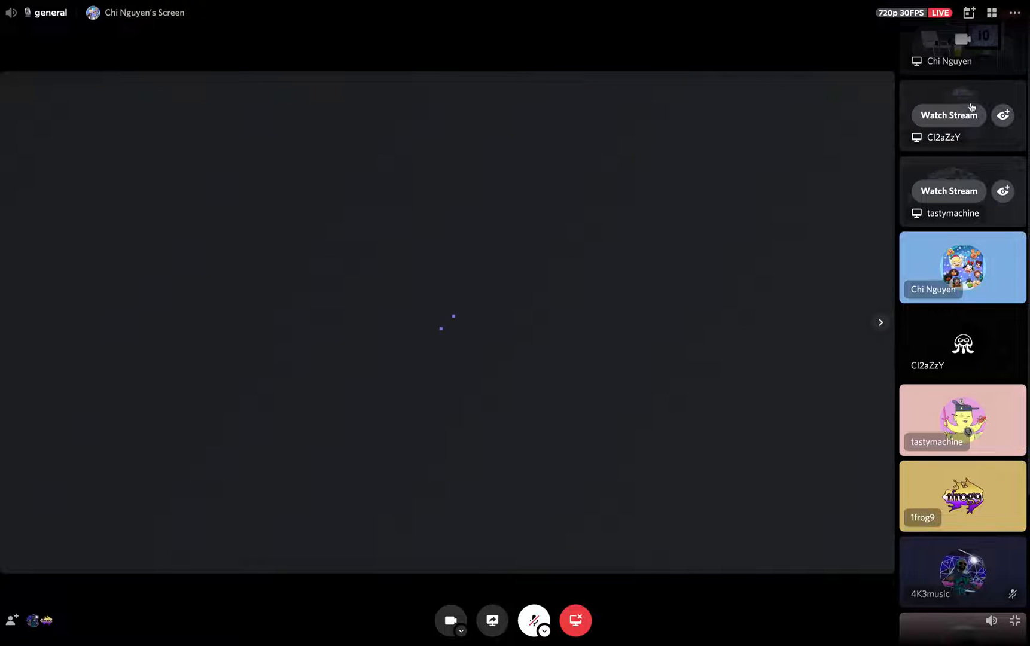
click(949, 191)
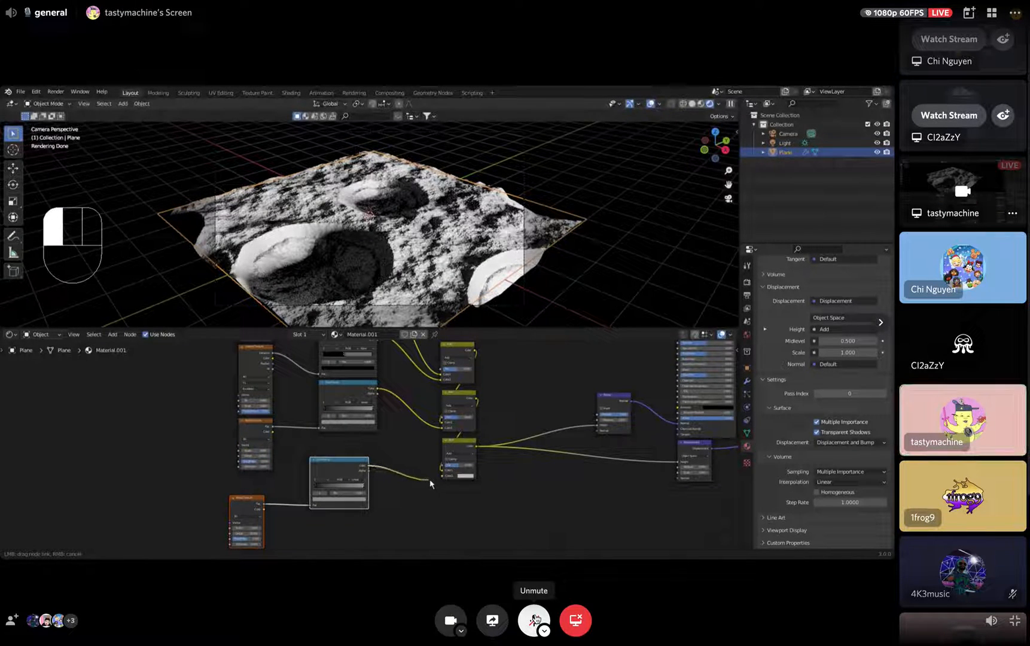
Return to the local Blender window and align the three displacement ColorRamps and their Voronoi and Noise Texture nodes into two columns.
key(ctrl+Right)
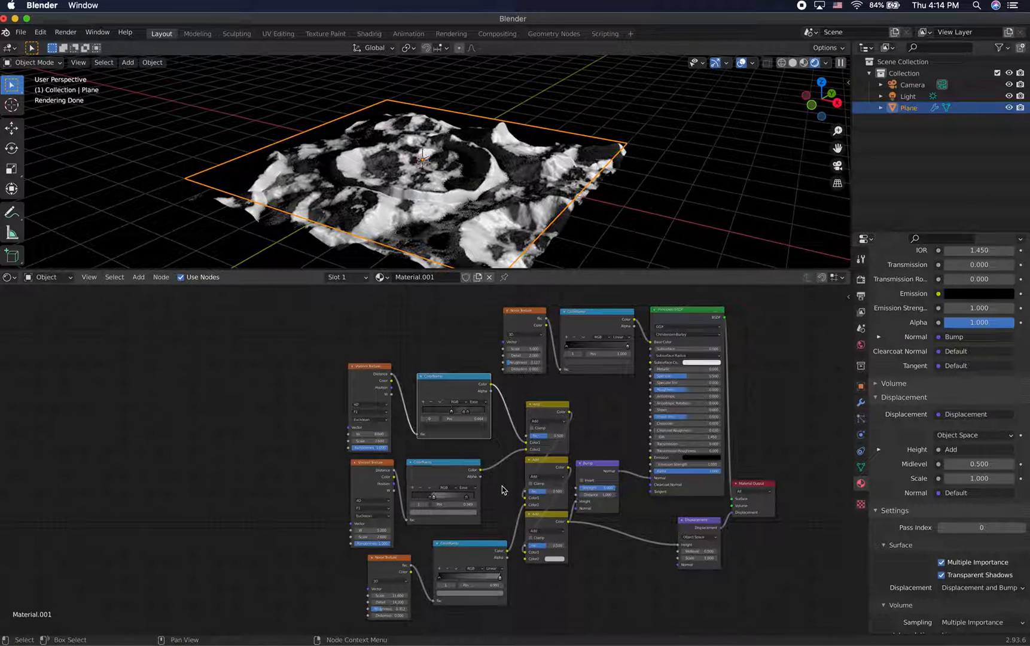
drag(452, 377, 455, 374)
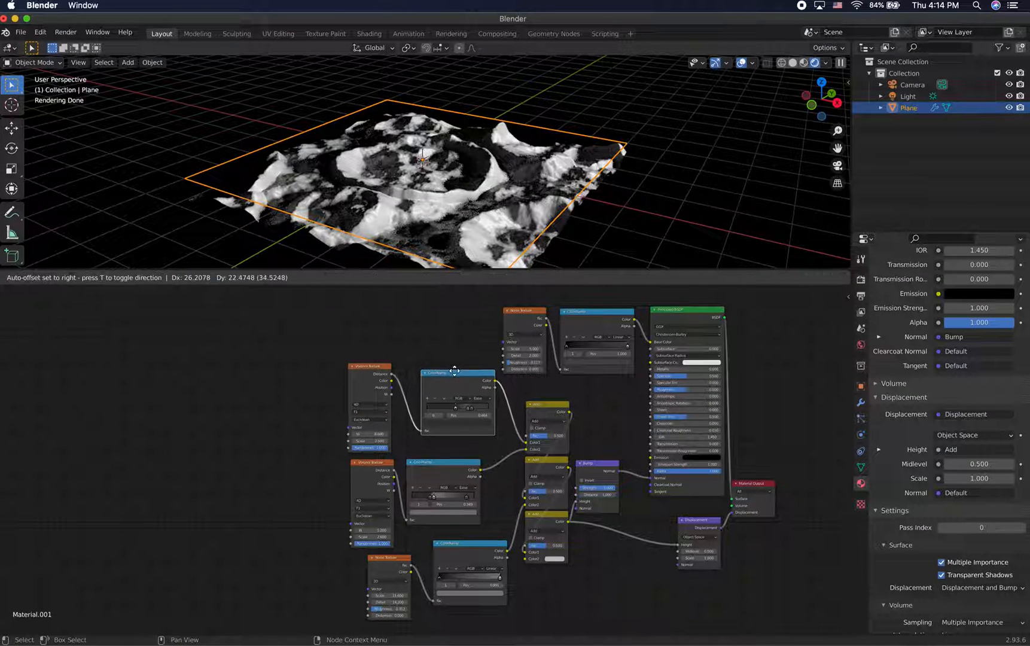
drag(443, 466, 458, 447)
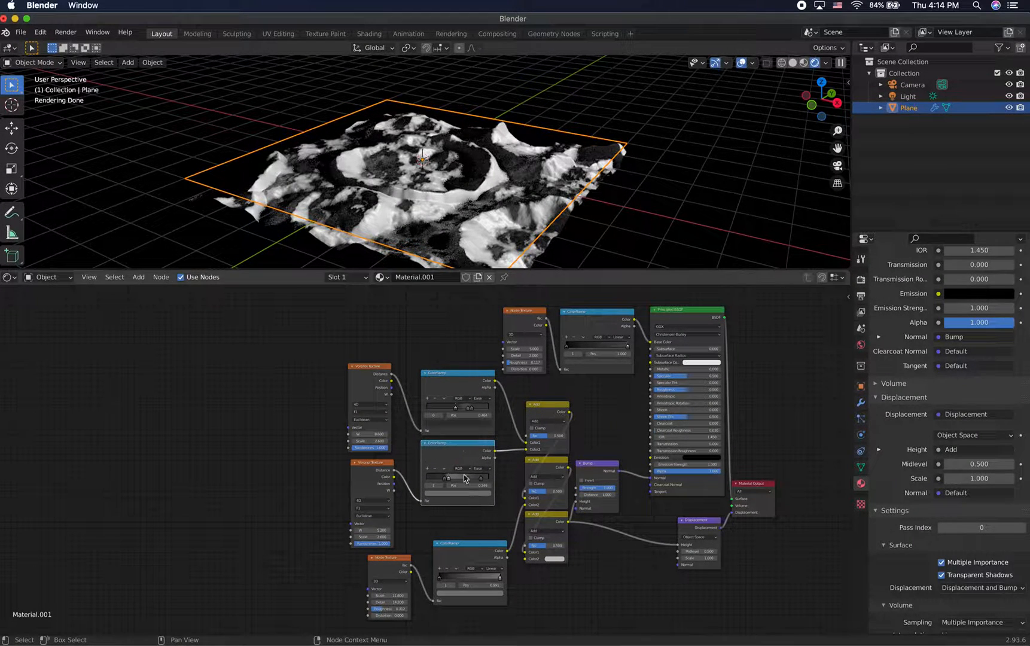
drag(474, 548, 458, 519)
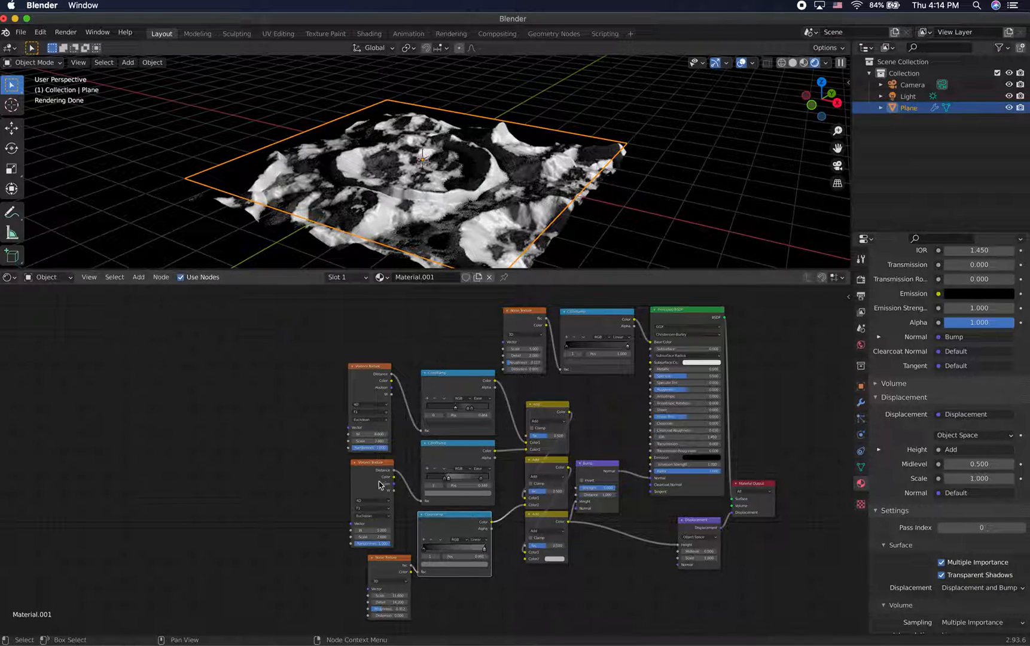
drag(381, 375, 386, 354)
drag(390, 349, 390, 348)
drag(370, 462, 379, 441)
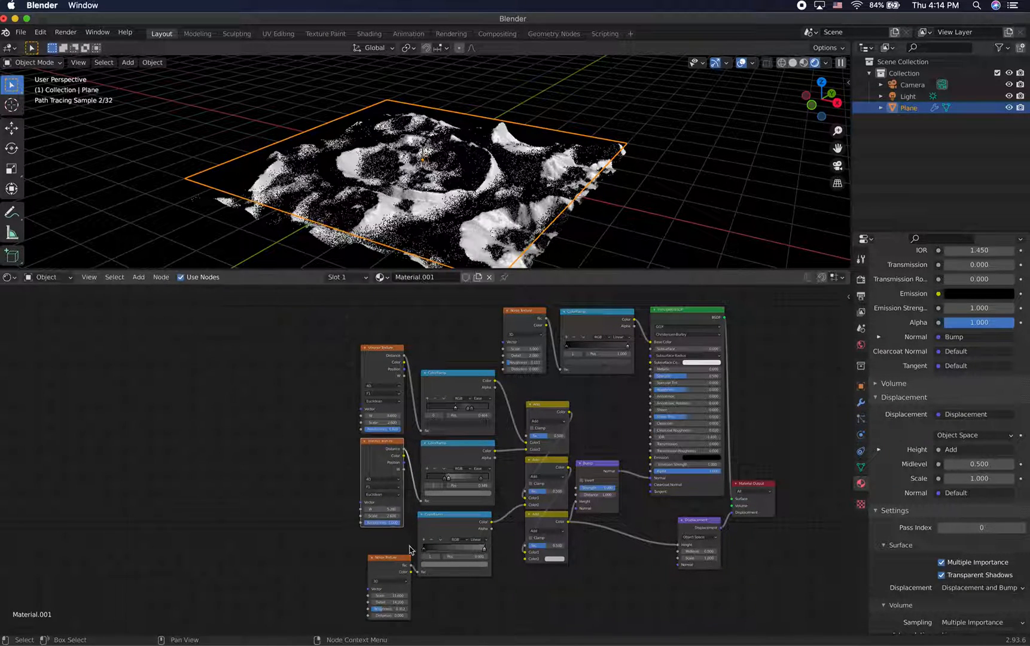
drag(396, 561, 387, 541)
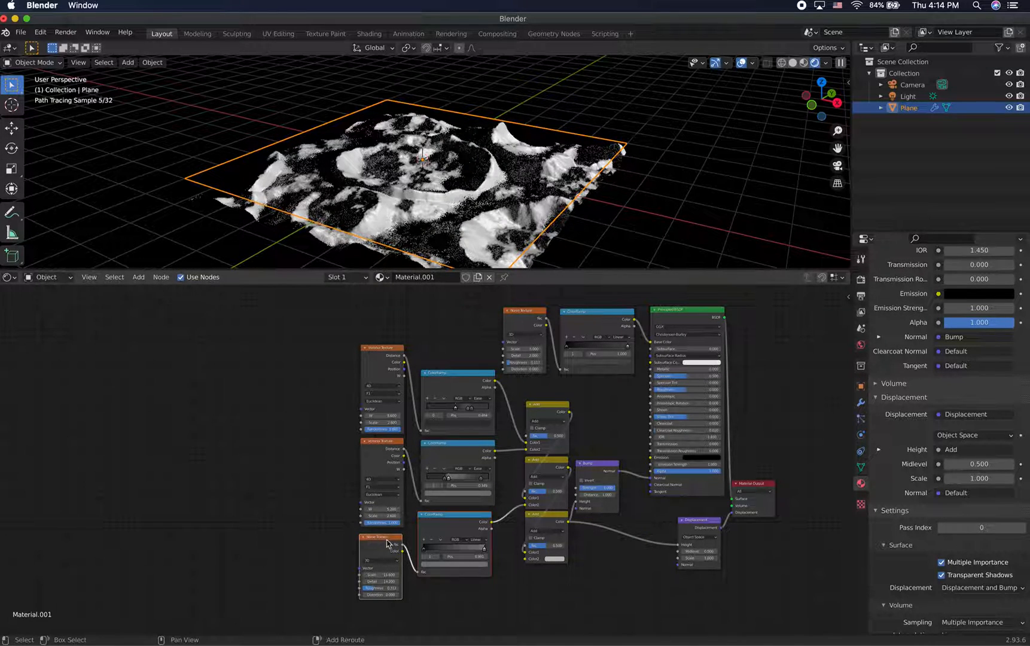
Duplicate the lowest Noise Texture and its ColorRamp below the originals, linking the copied ColorRamp's Color to Color2 of the lowest Add node.
key(shift+d)
click(395, 616)
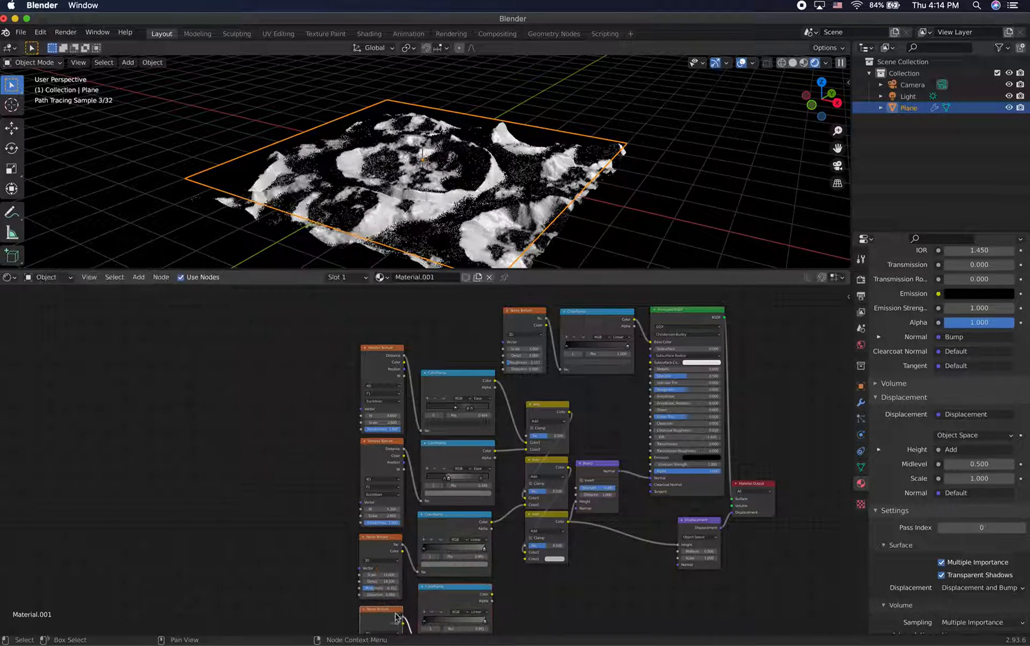
drag(492, 596, 525, 561)
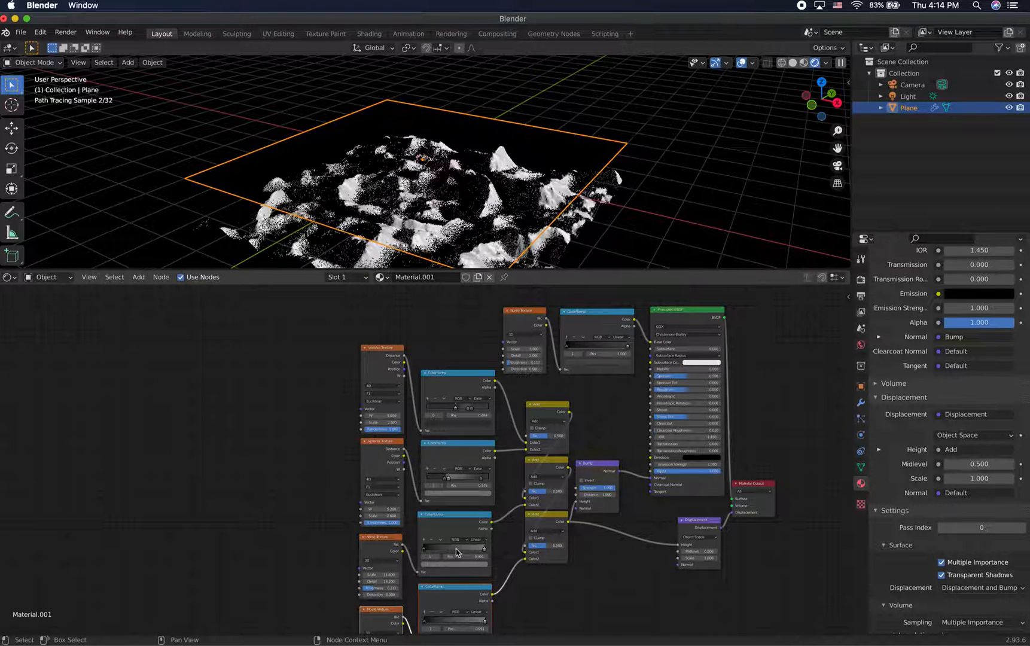
Select the light stop of the duplicated noise ColorRamp and make its grey slightly darker.
scroll(495, 534, down, 3)
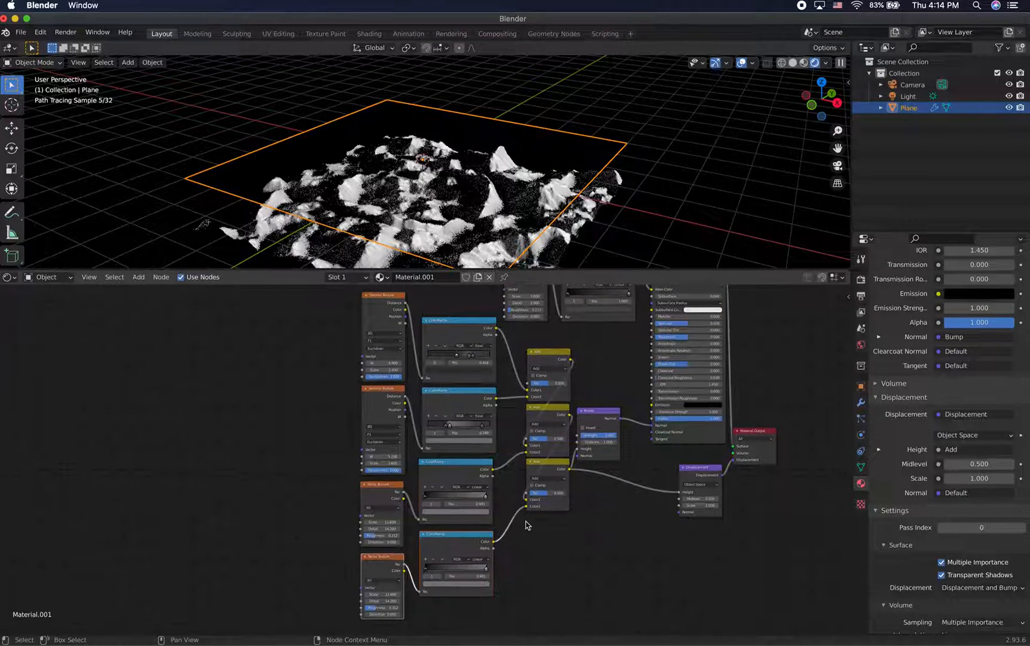
scroll(526, 525, down, 2)
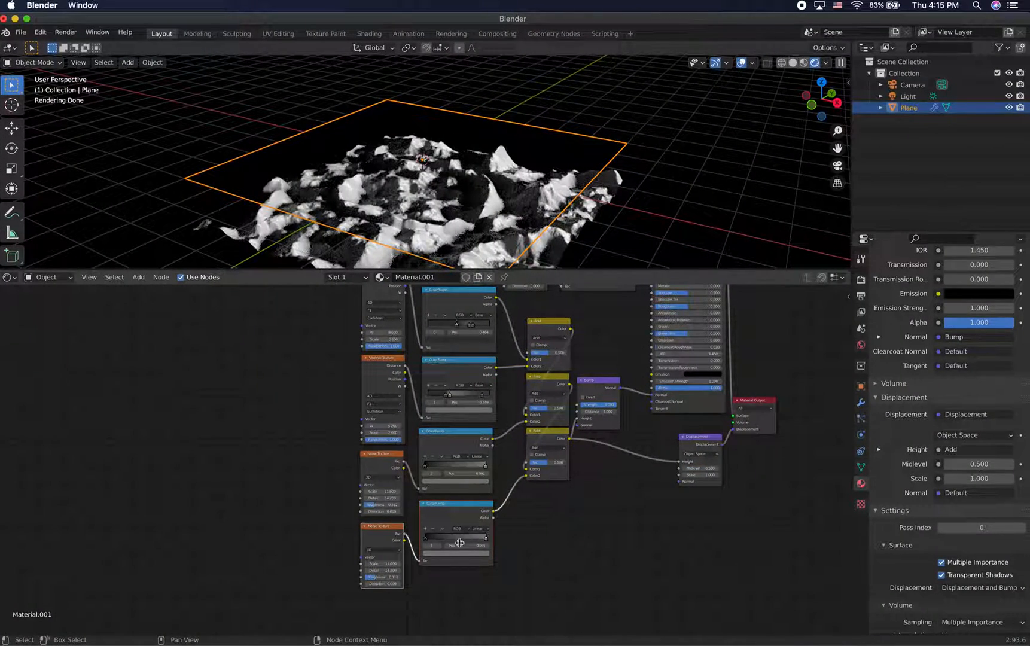
drag(484, 539, 488, 540)
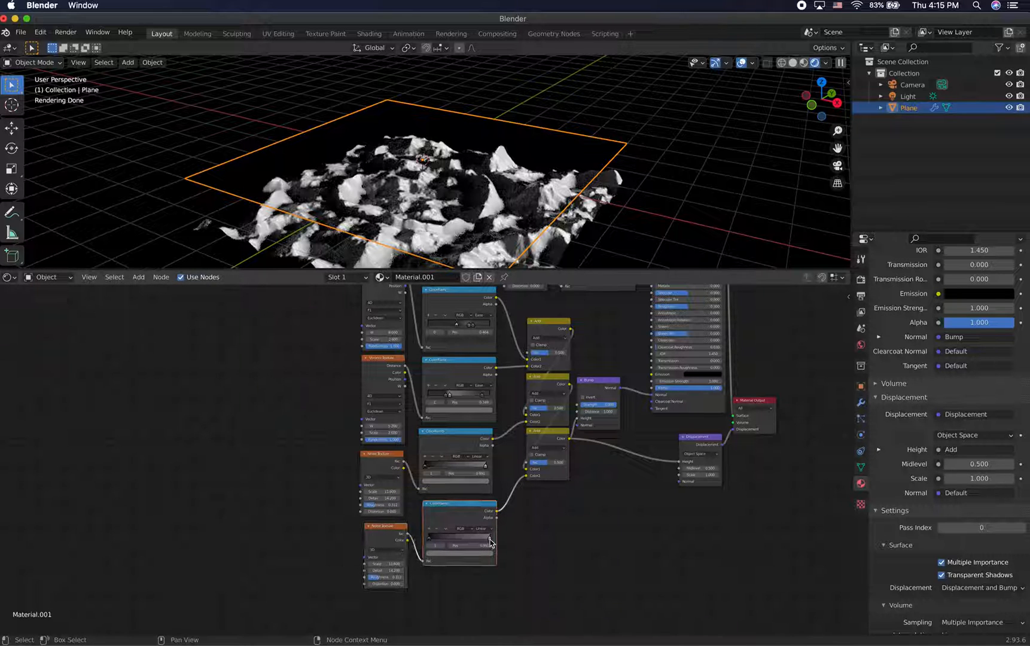
click(480, 555)
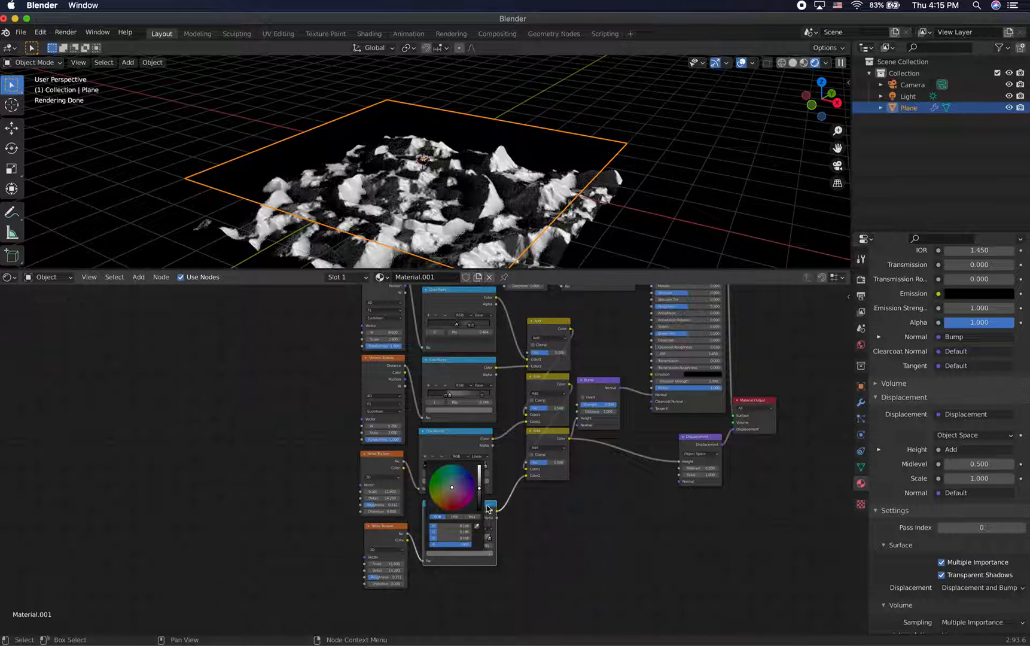
drag(479, 490, 480, 494)
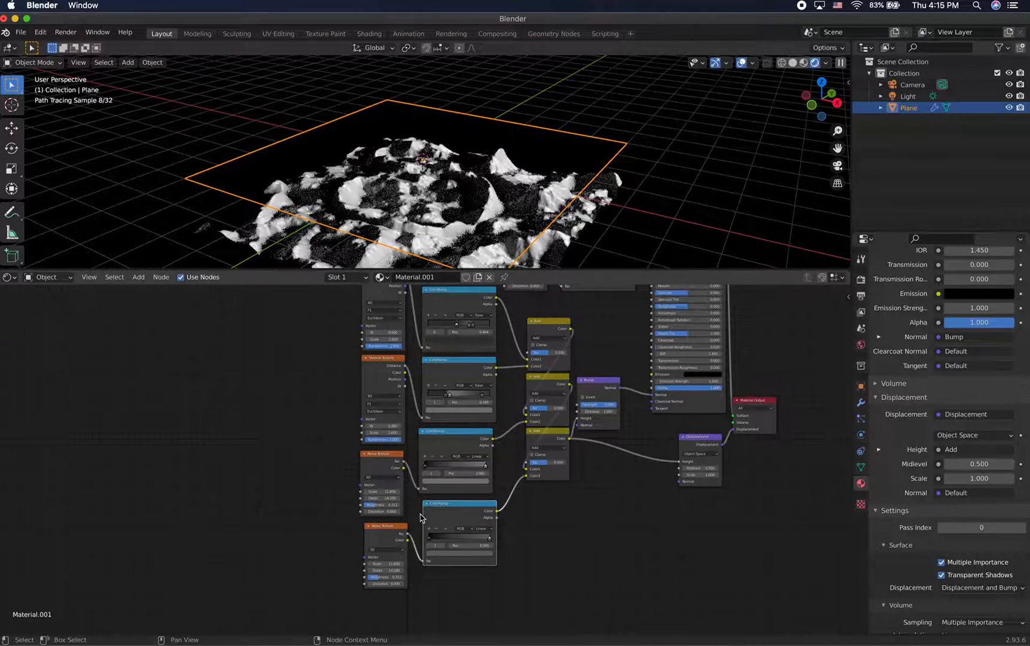
scroll(420, 518, left, 2)
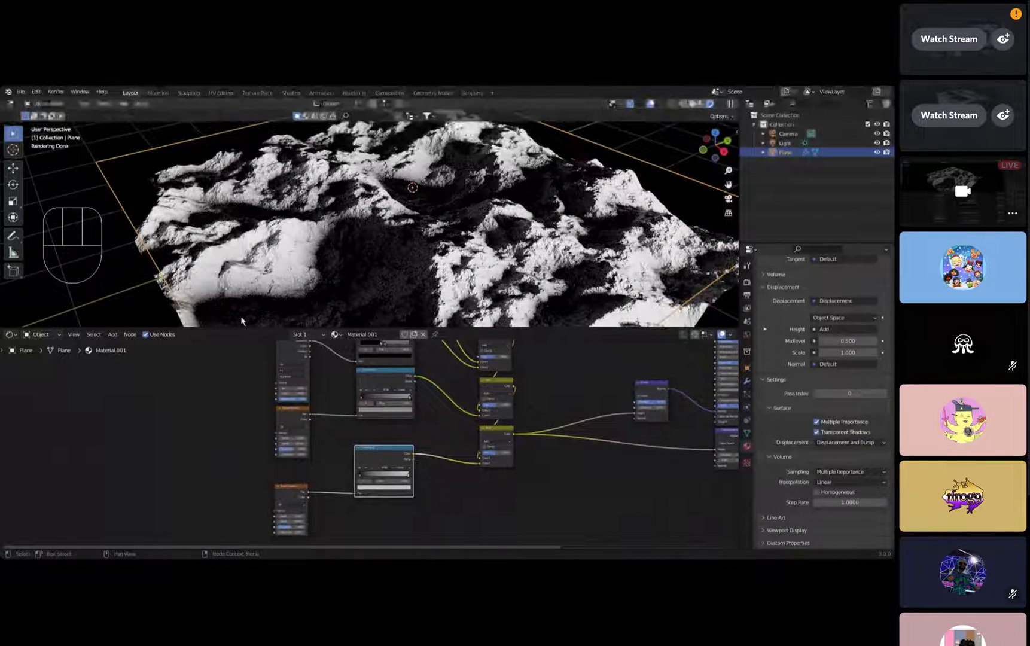
Return to the local Blender window, examine the displaced terrain from farther away and other sides, and enlarge the 3D viewport.
mouse_move(534, 616)
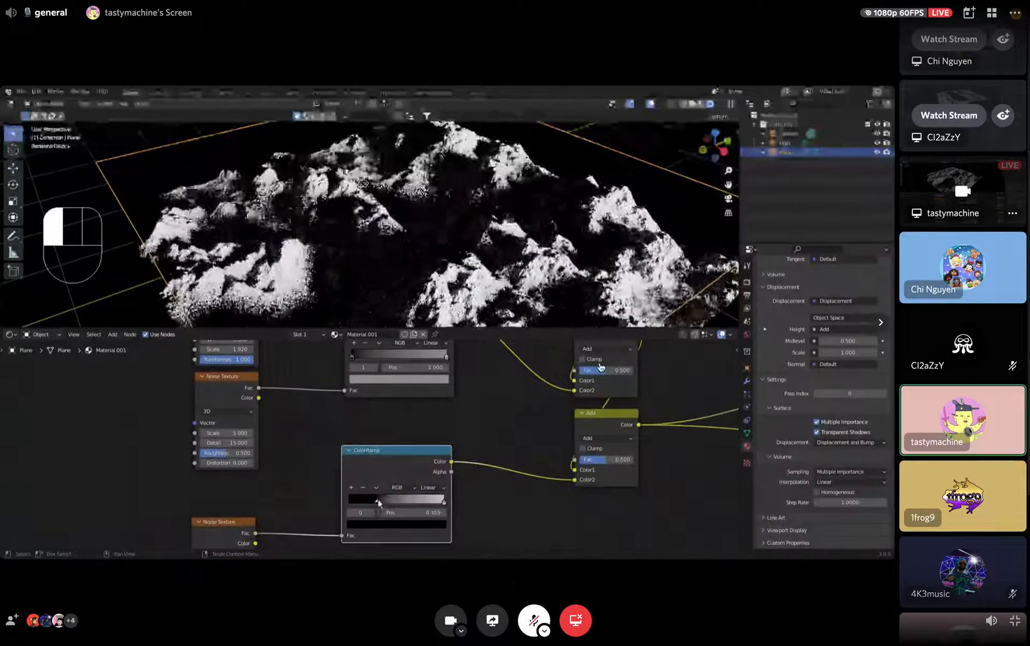
key(ctrl+Right)
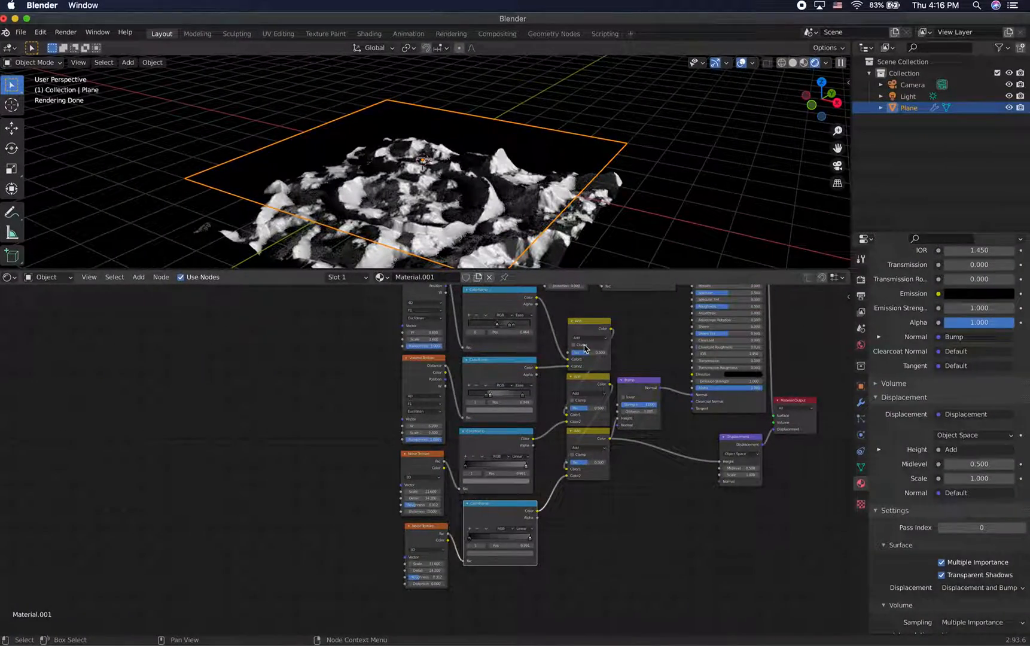
middle_drag(286, 233, 272, 219)
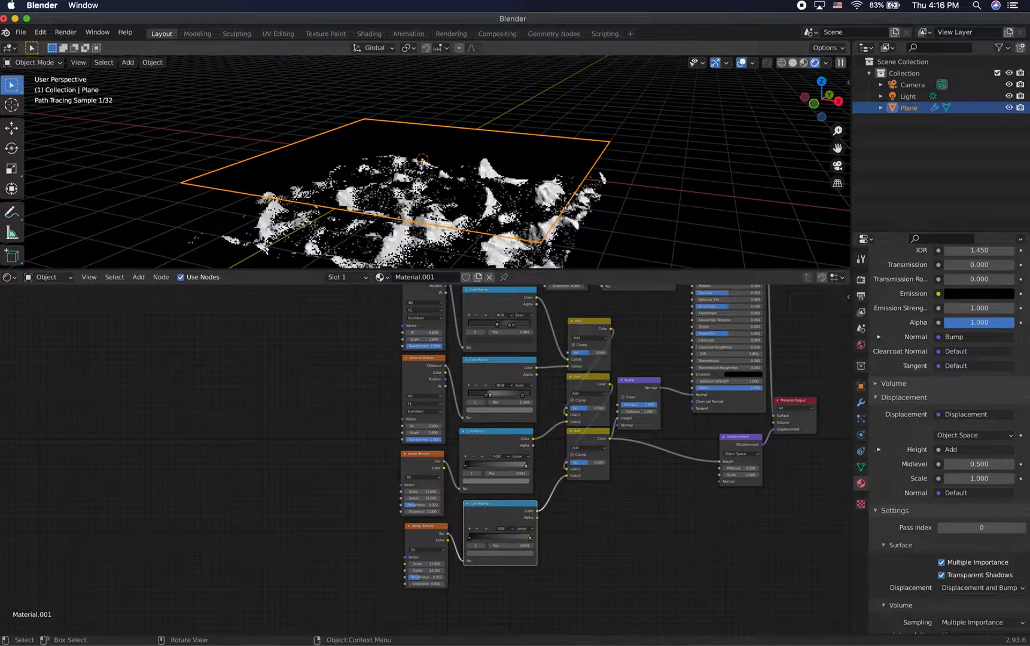
ctrl+scroll(531, 202, down, 3)
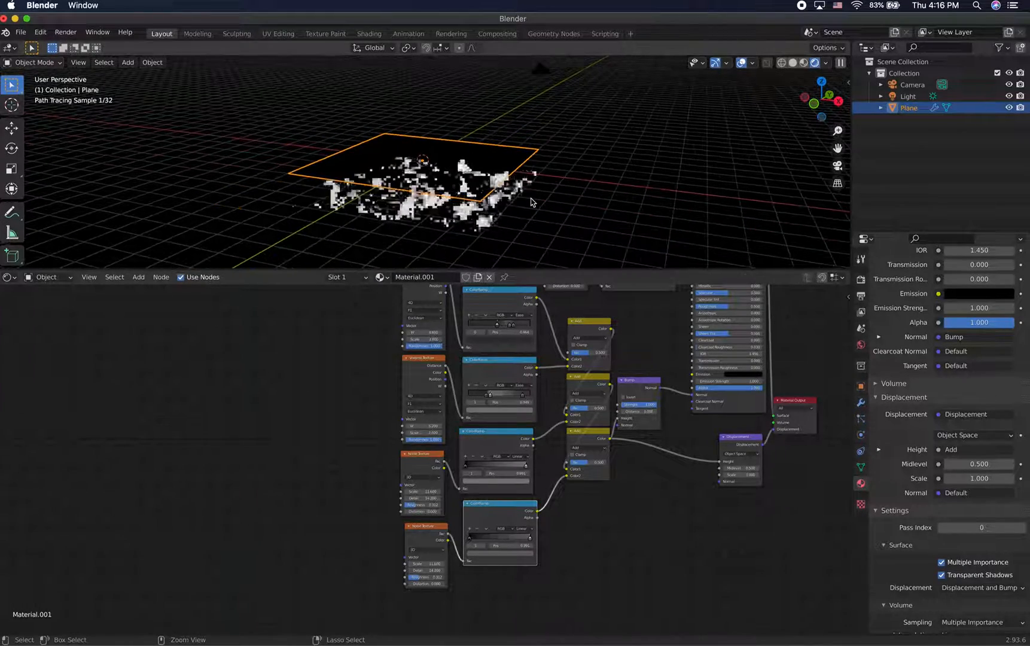
scroll(532, 203, left, 5)
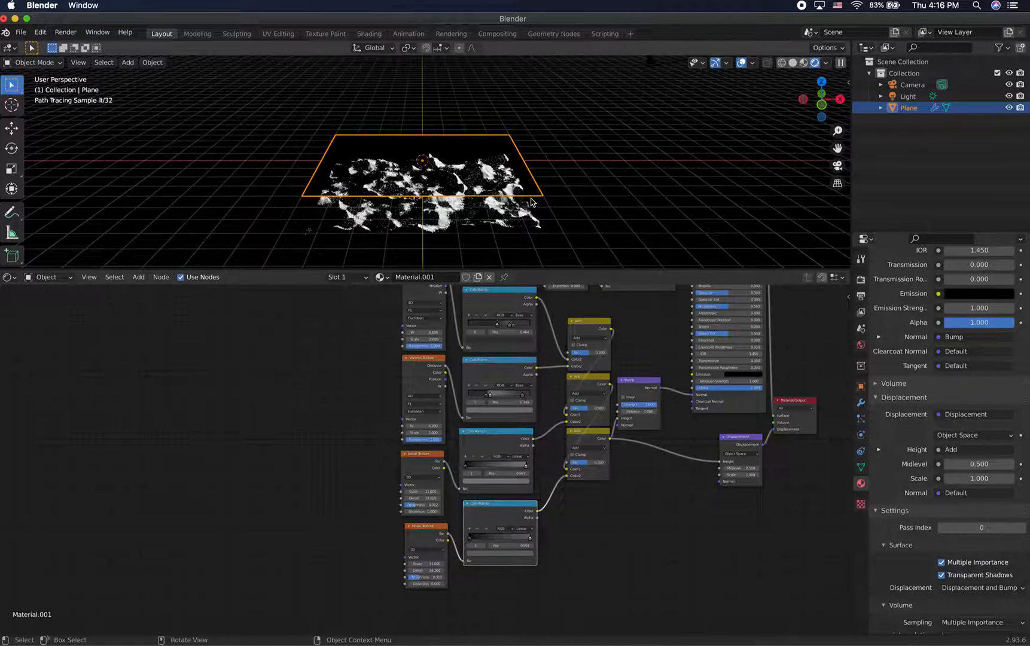
scroll(489, 201, left, 8)
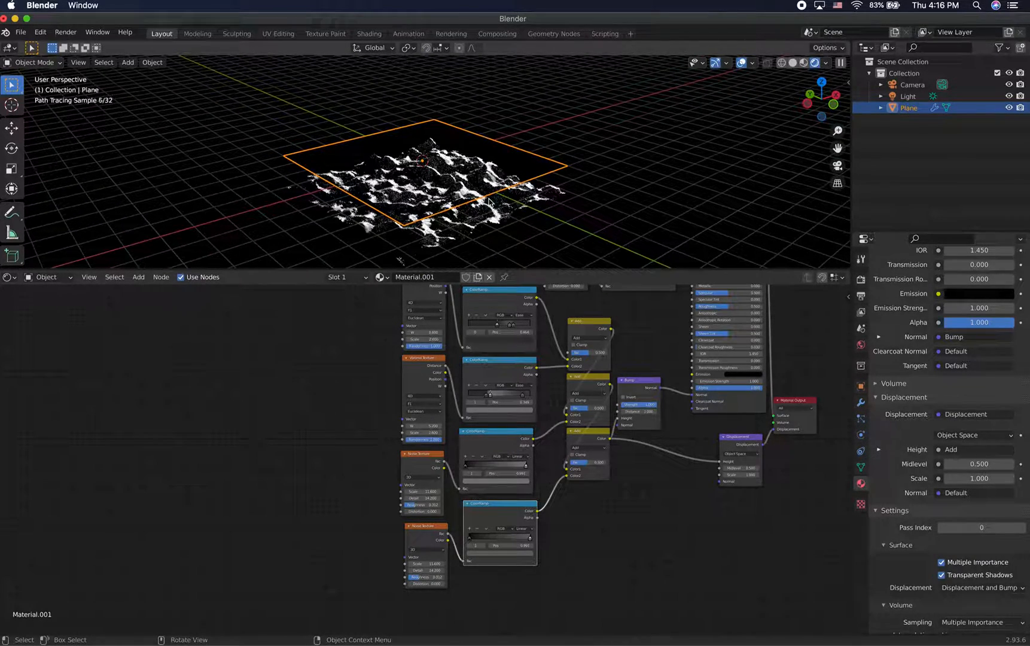
drag(562, 270, 560, 316)
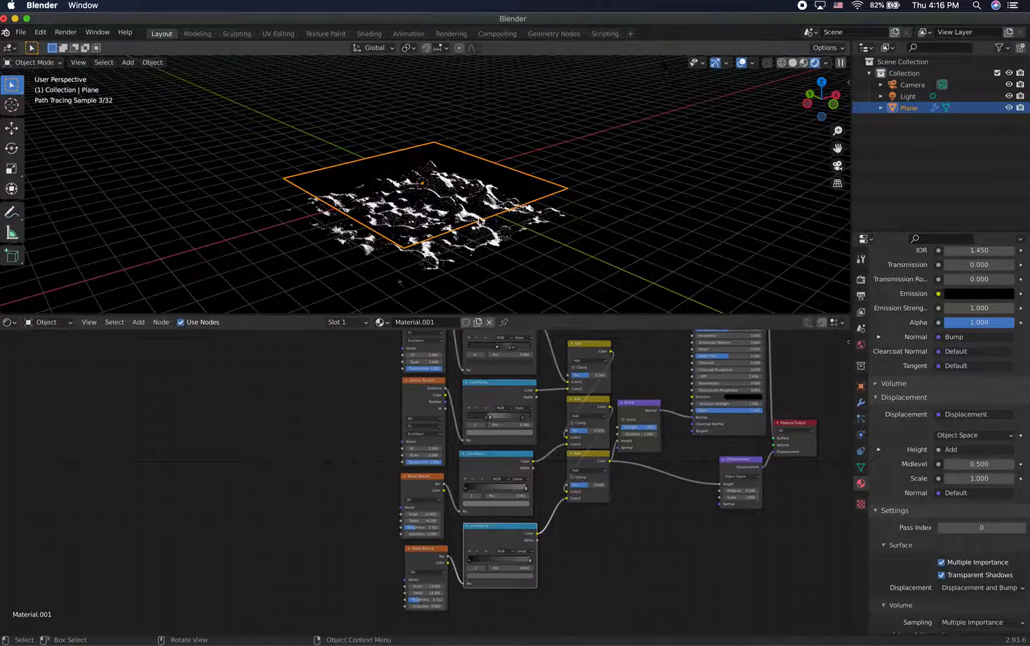
Examine the displaced terrain up close, switch to the call's shared Blender scene, and check its plane's mesh in Edit Mode.
scroll(481, 220, up, 3)
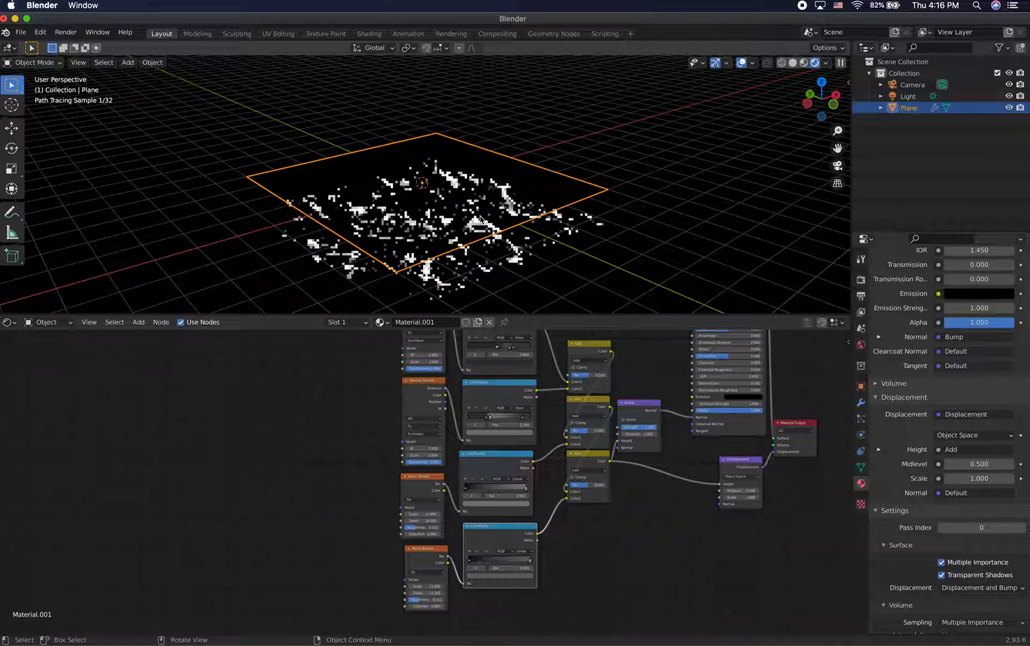
scroll(481, 220, up, 4)
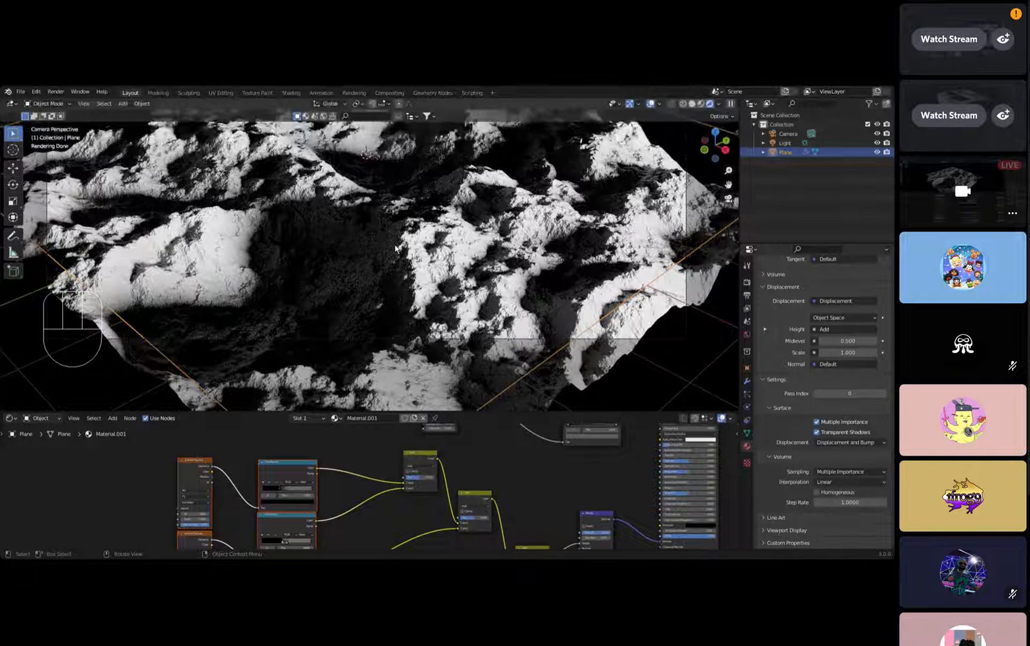
click(685, 107)
click(720, 106)
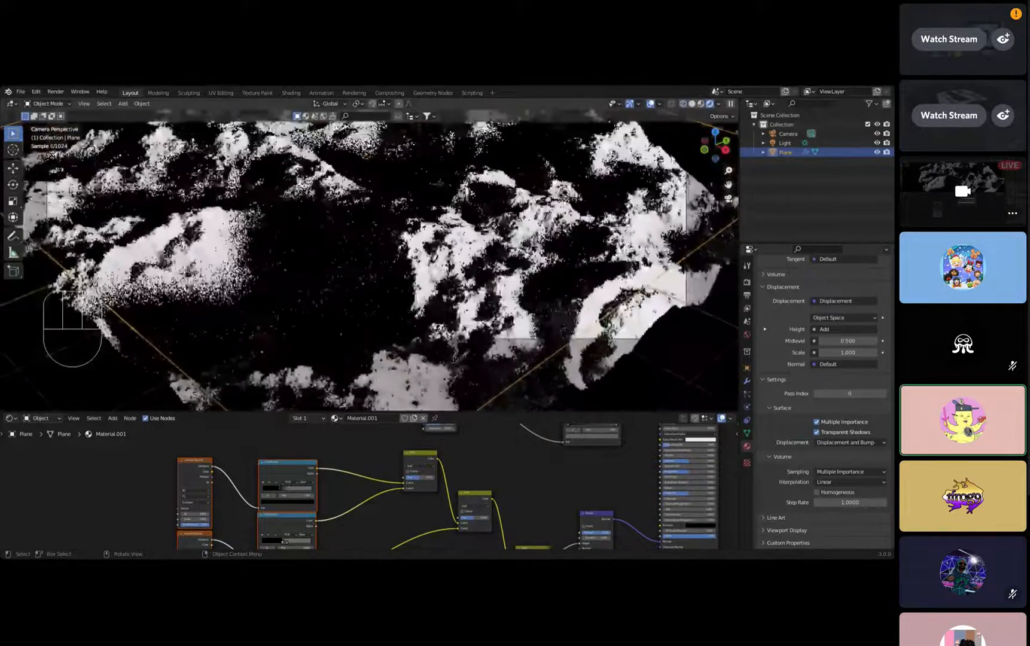
key(Tab)
scroll(446, 225, down, 3)
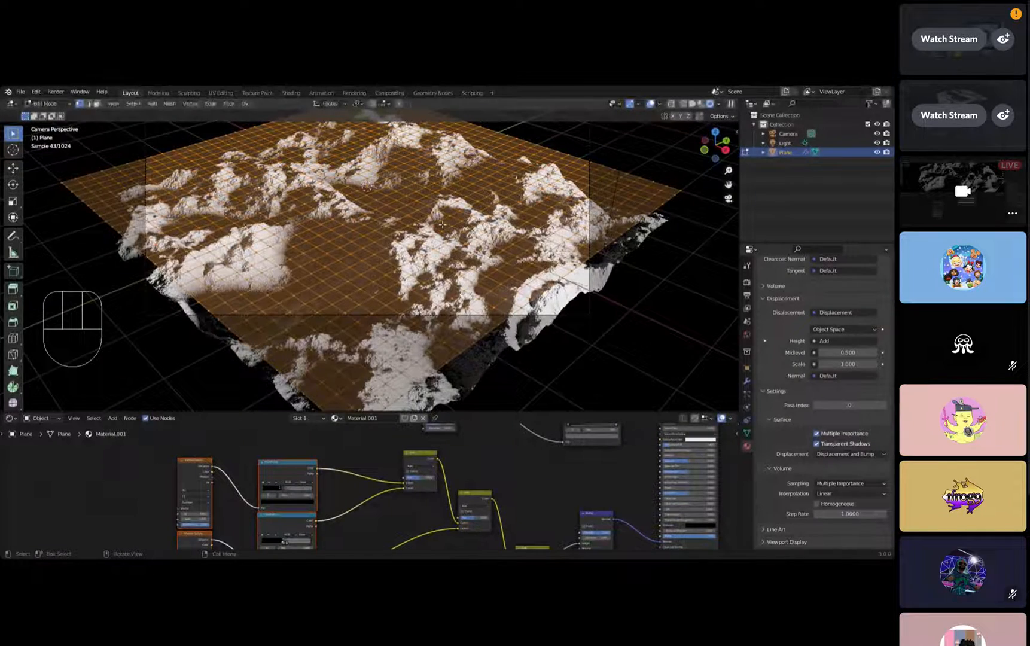
key(Tab)
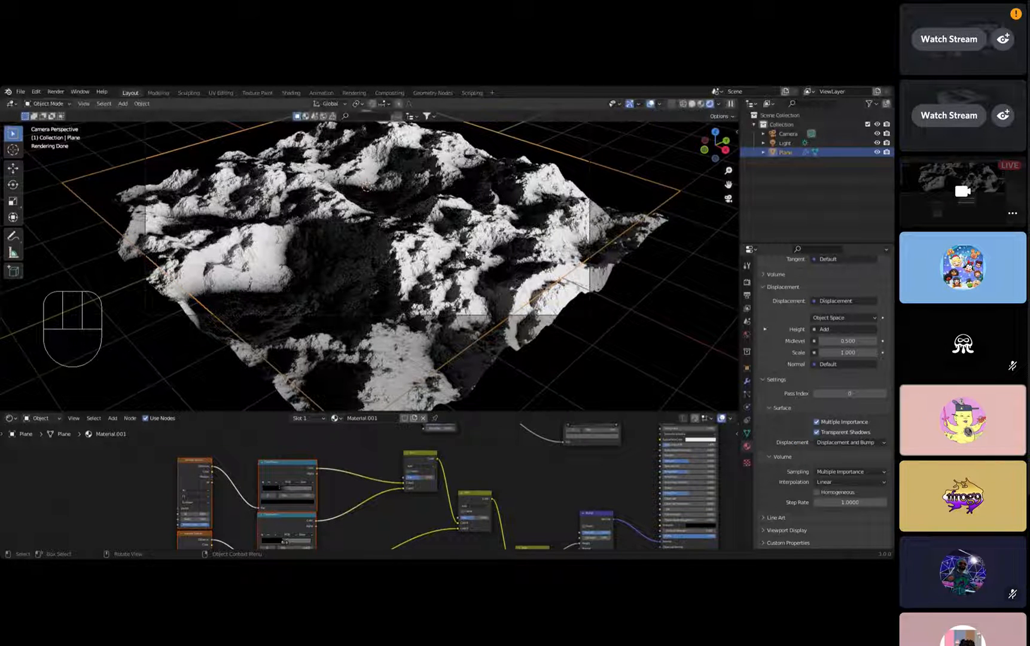
Examine the shared scene's rendered rocky terrain up close, from farther away and from a slightly different angle.
scroll(466, 254, up, 2)
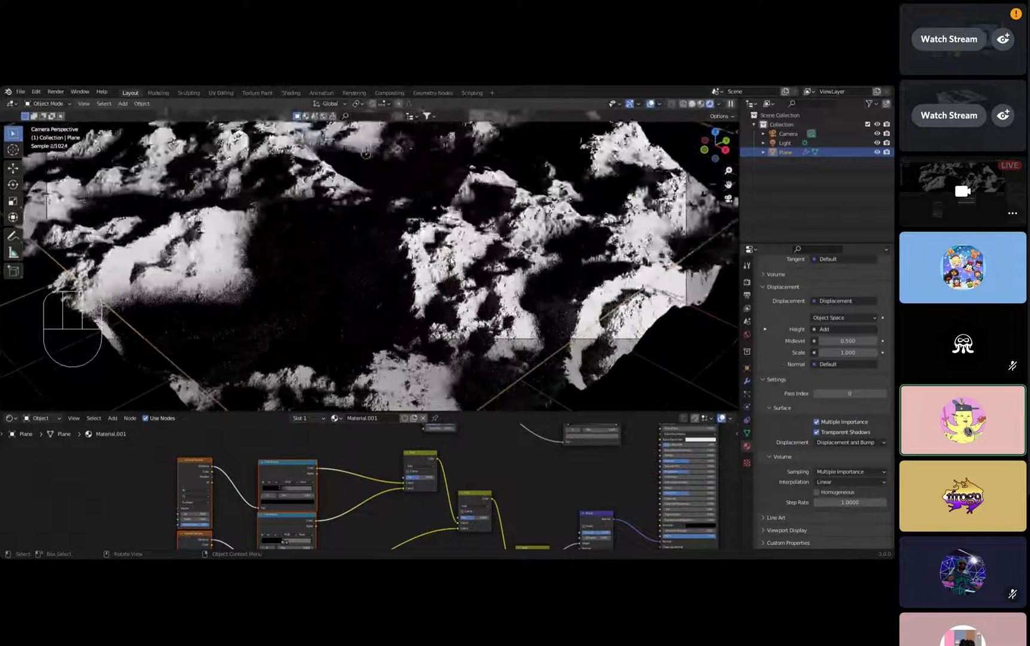
scroll(427, 238, up, 5)
scroll(428, 237, down, 6)
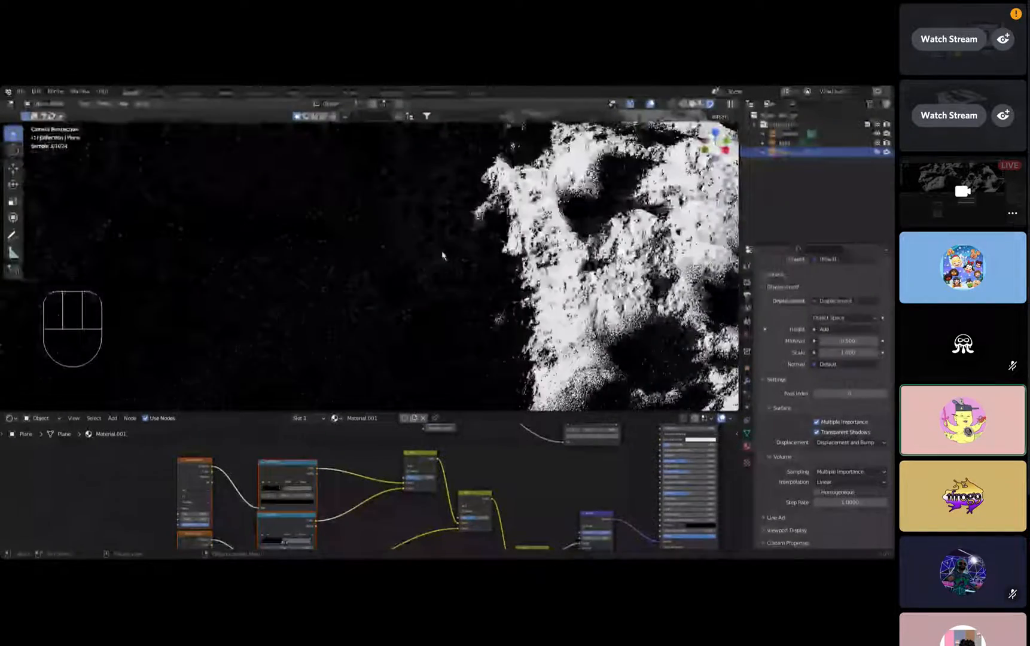
scroll(444, 260, up, 6)
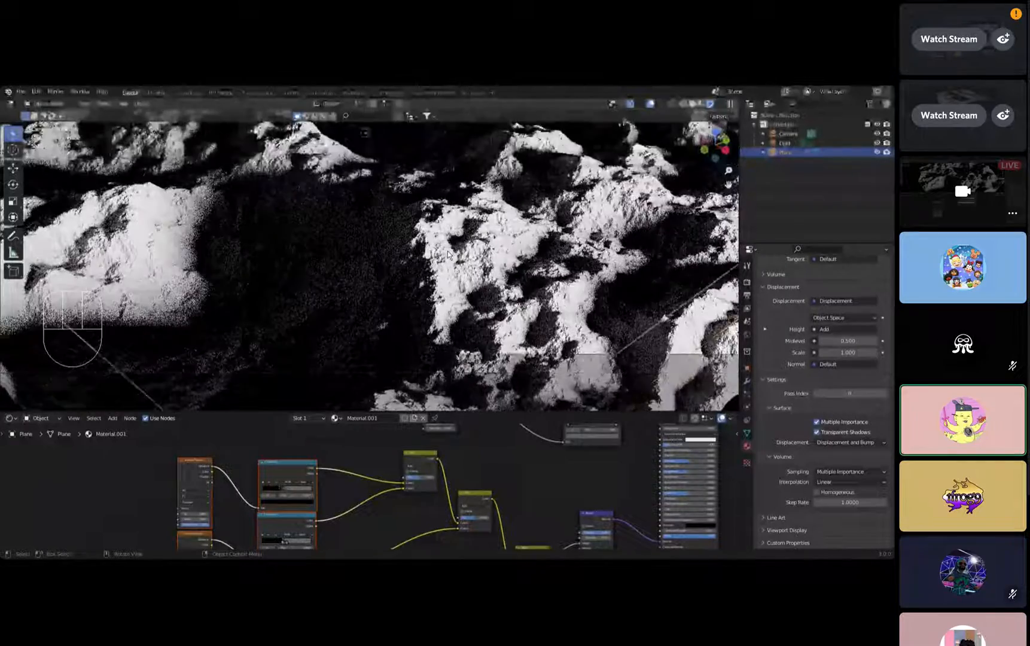
scroll(444, 260, down, 6)
scroll(448, 256, up, 6)
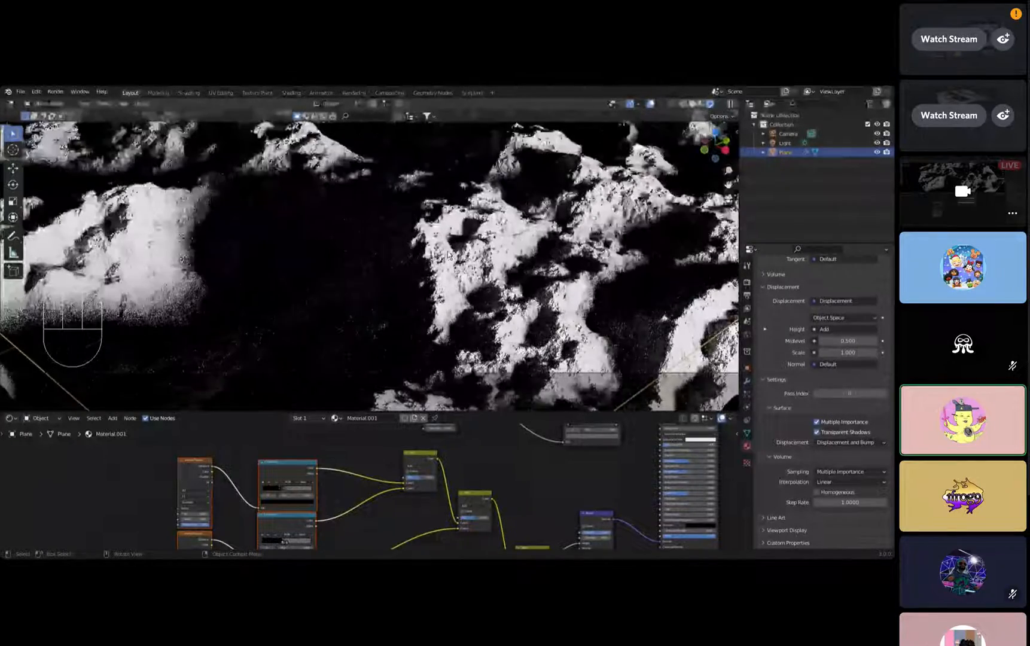
scroll(448, 254, down, 5)
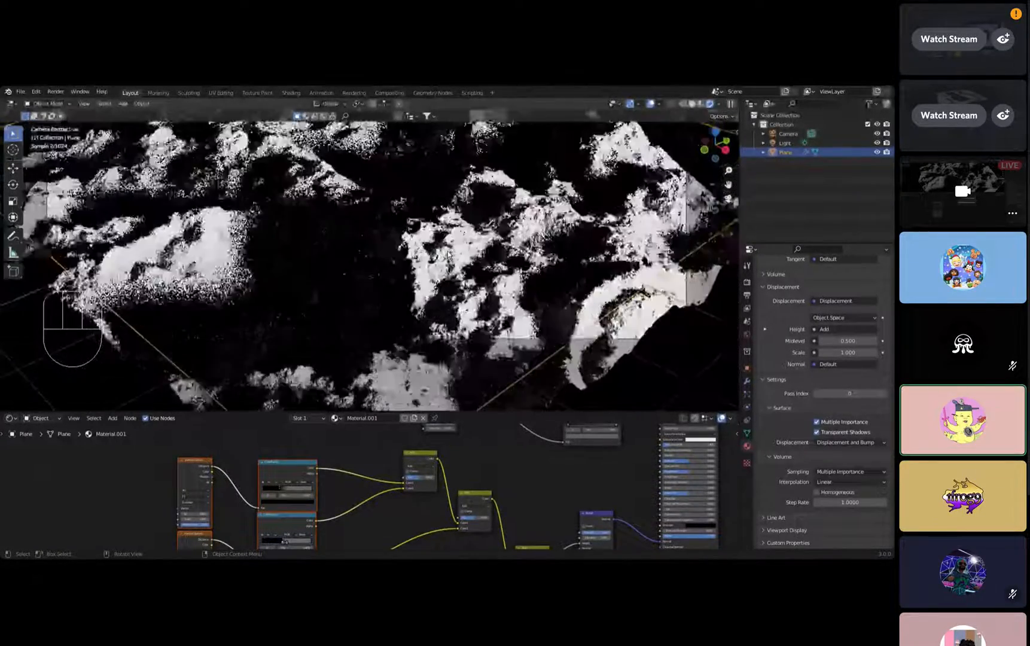
scroll(415, 234, down, 3)
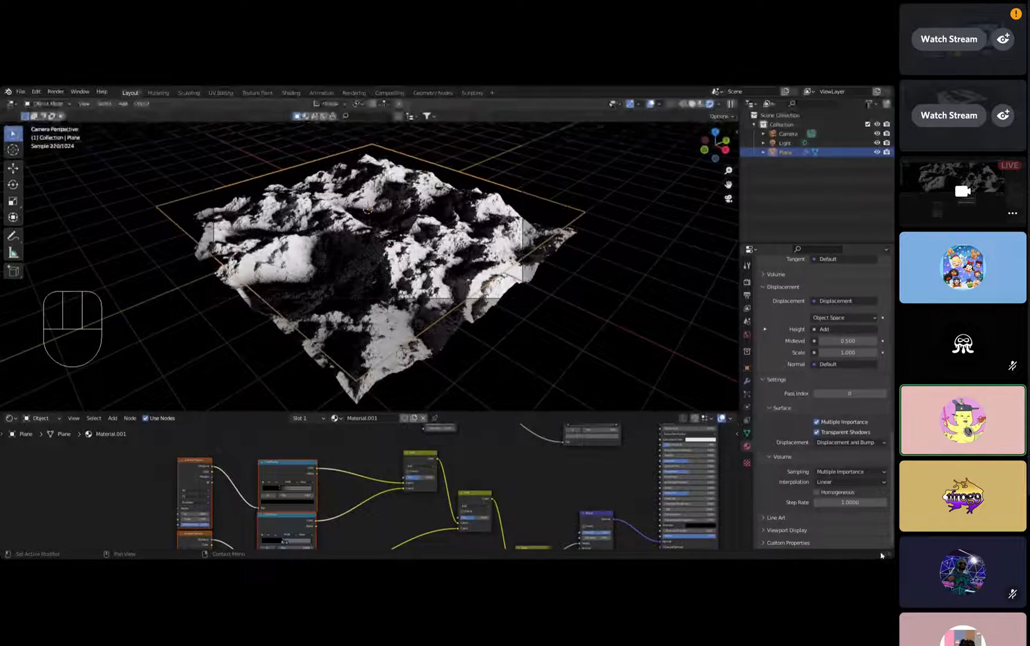
middle_drag(363, 264, 382, 257)
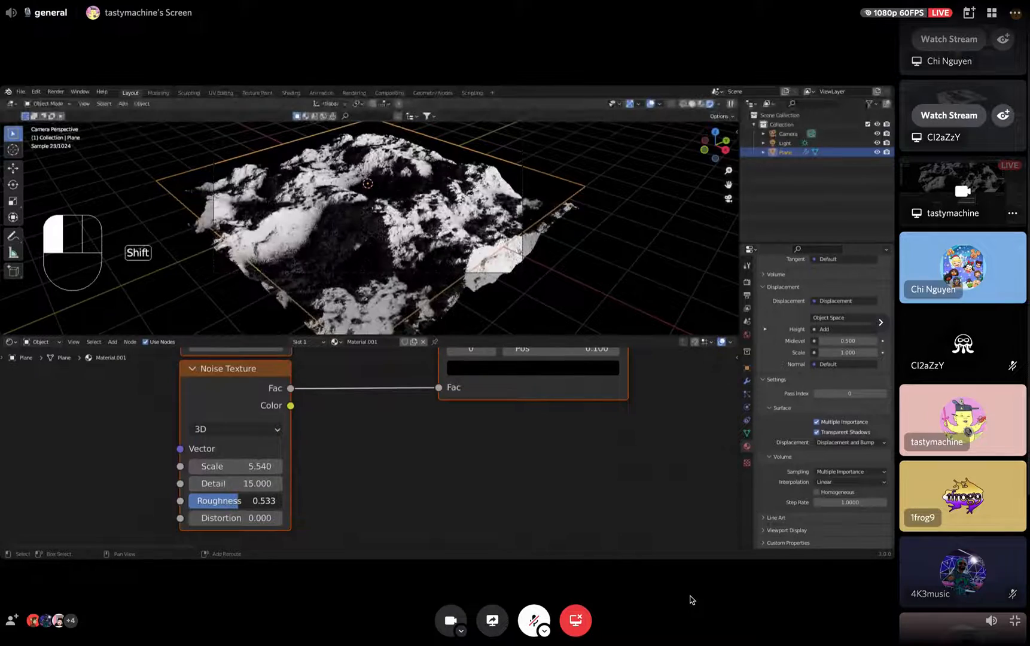
Return to the local Blender window and rename the plane's material as MoonSurface.
key(ctrl+Right)
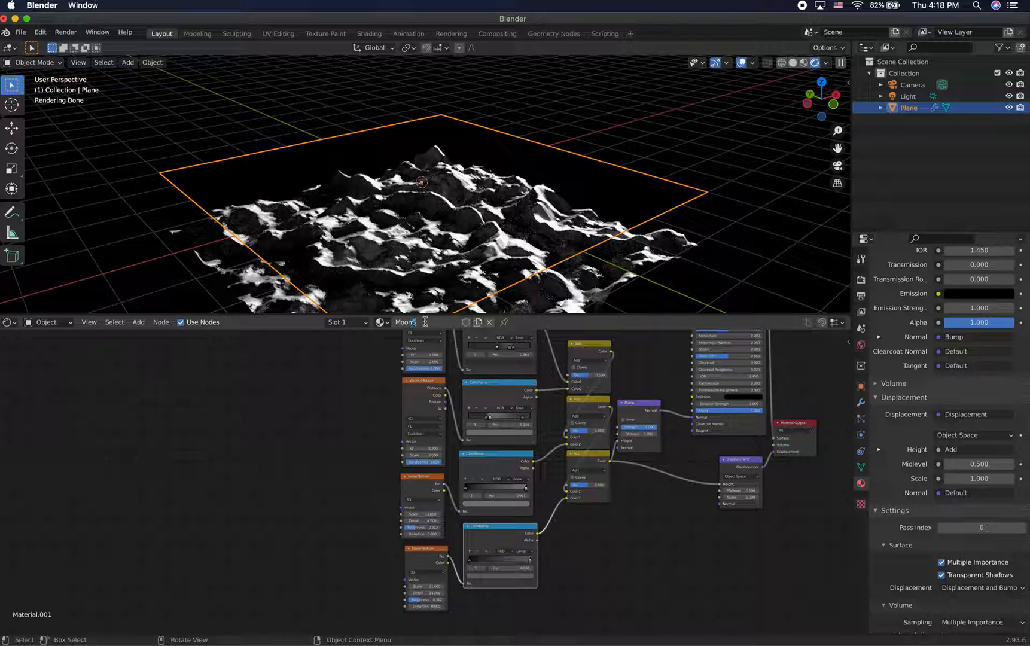
key(Return)
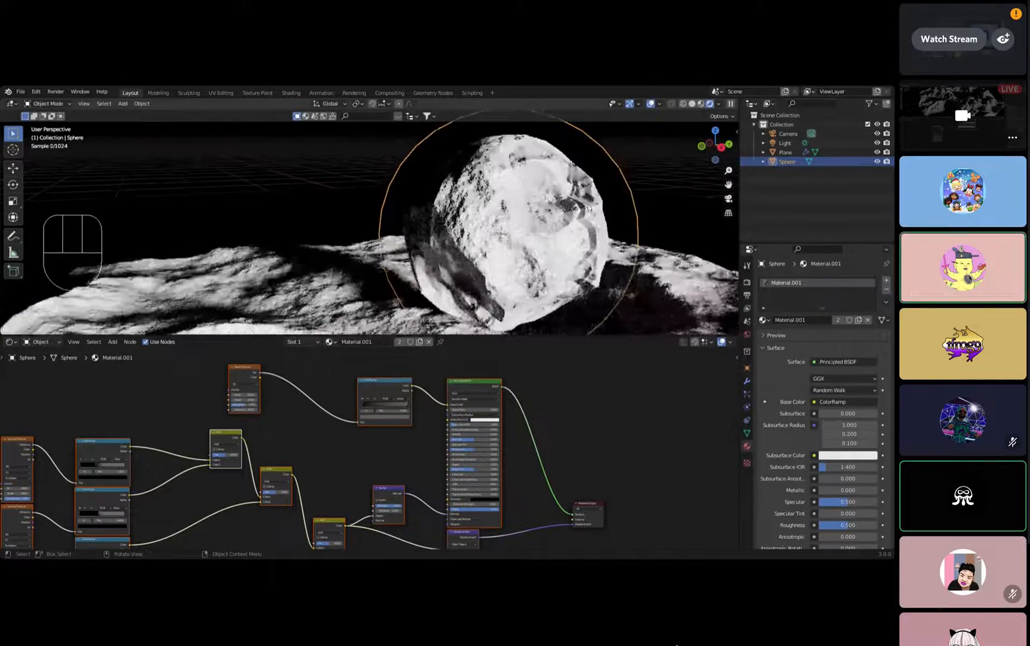
mouse_move(531, 627)
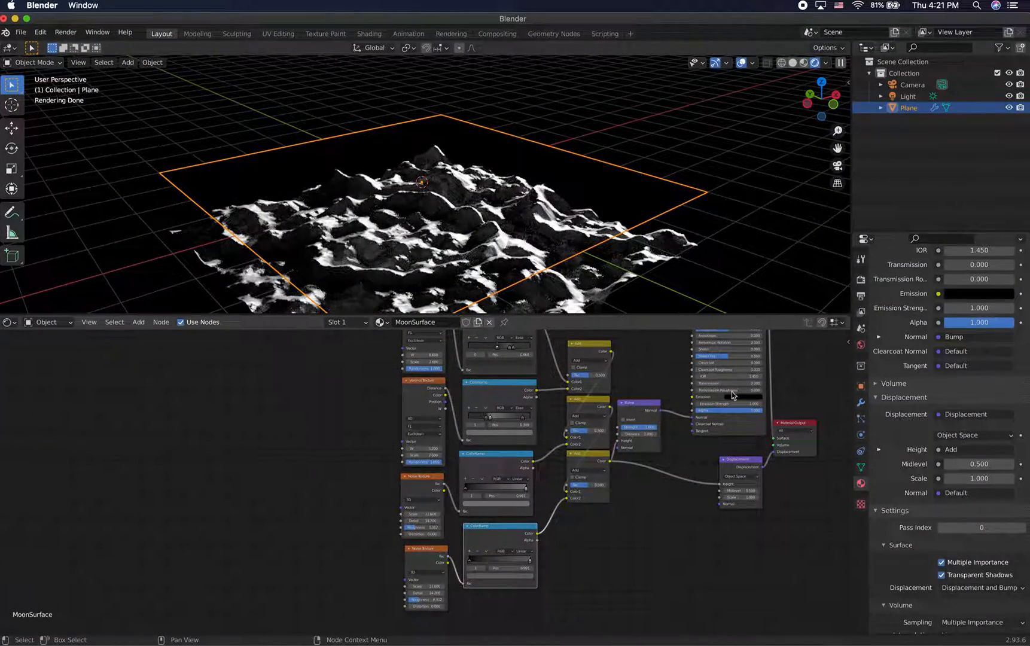
scroll(727, 400, up, 5)
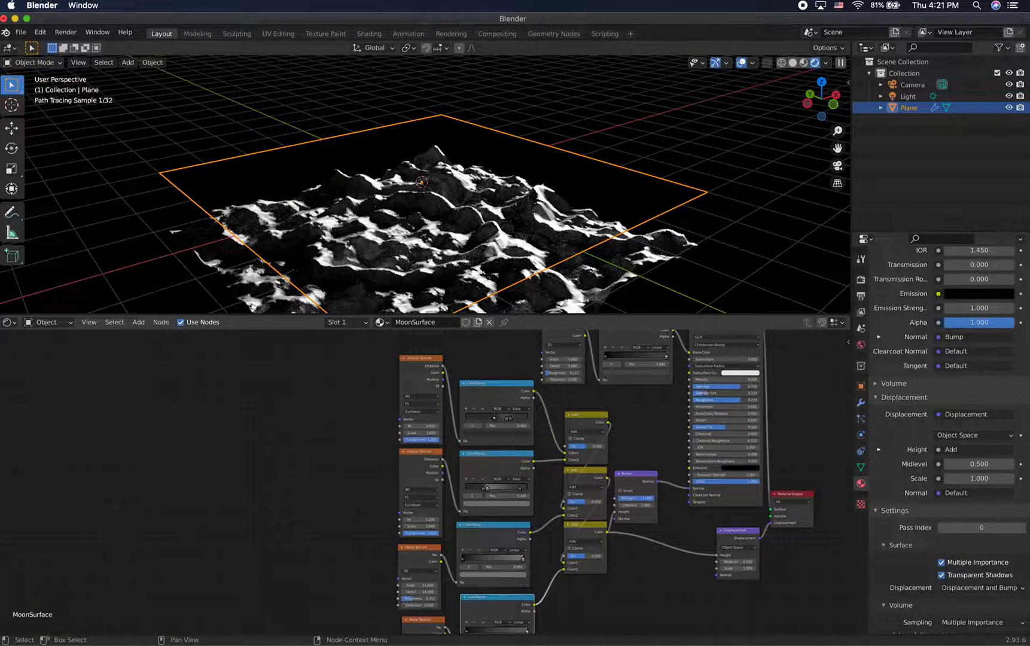
drag(746, 402, 750, 405)
scroll(750, 405, left, 1)
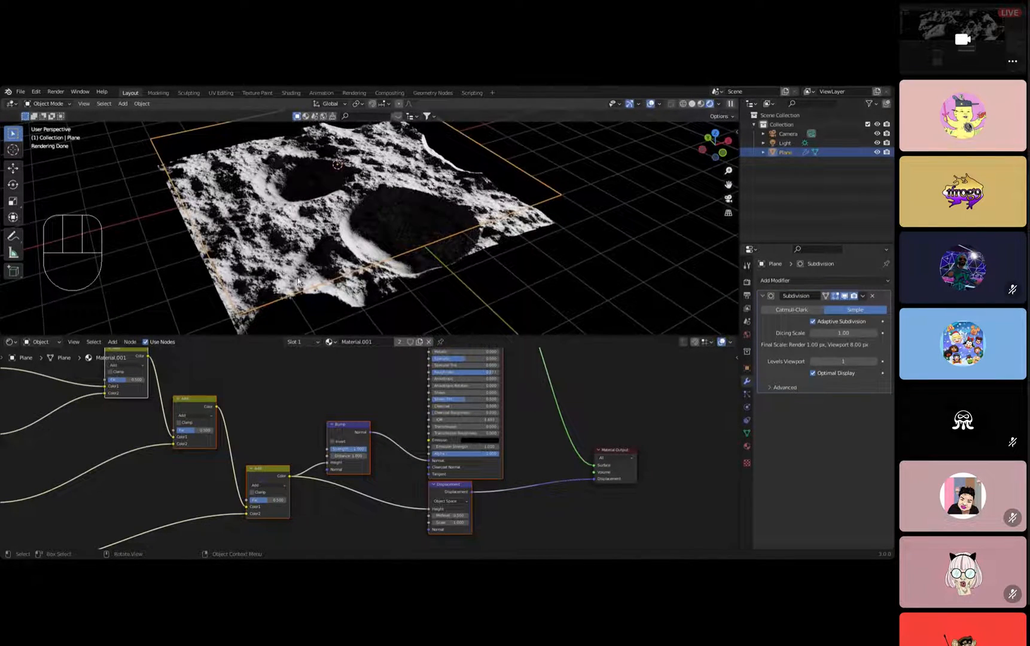
Examine the large craters on the shared terrain from another side and unmute the microphone in the call.
scroll(295, 278, up, 1)
middle_drag(294, 279, 360, 280)
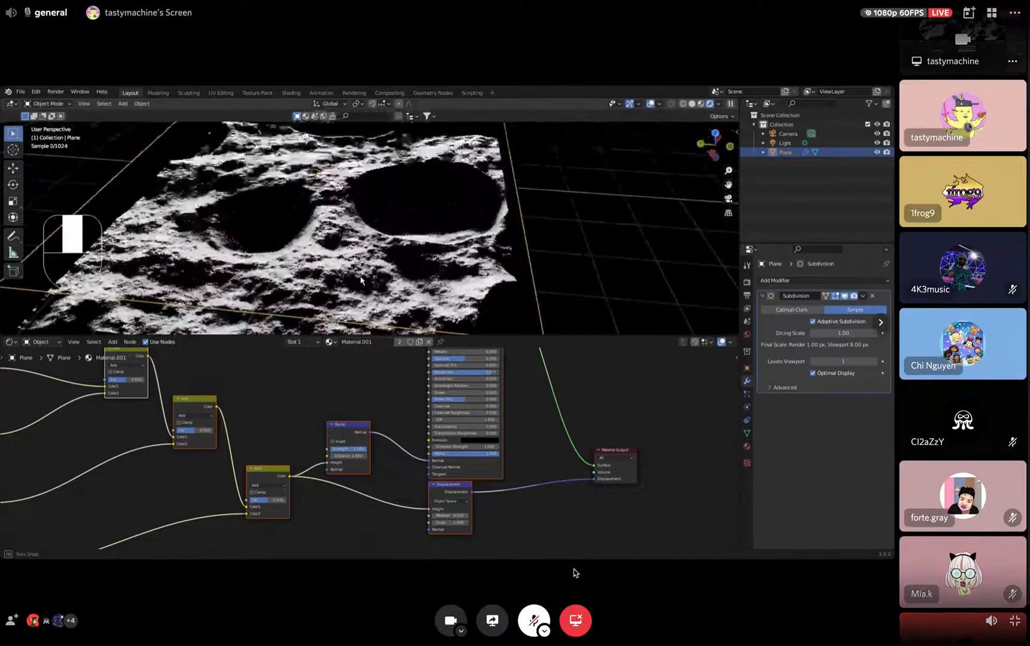
click(534, 619)
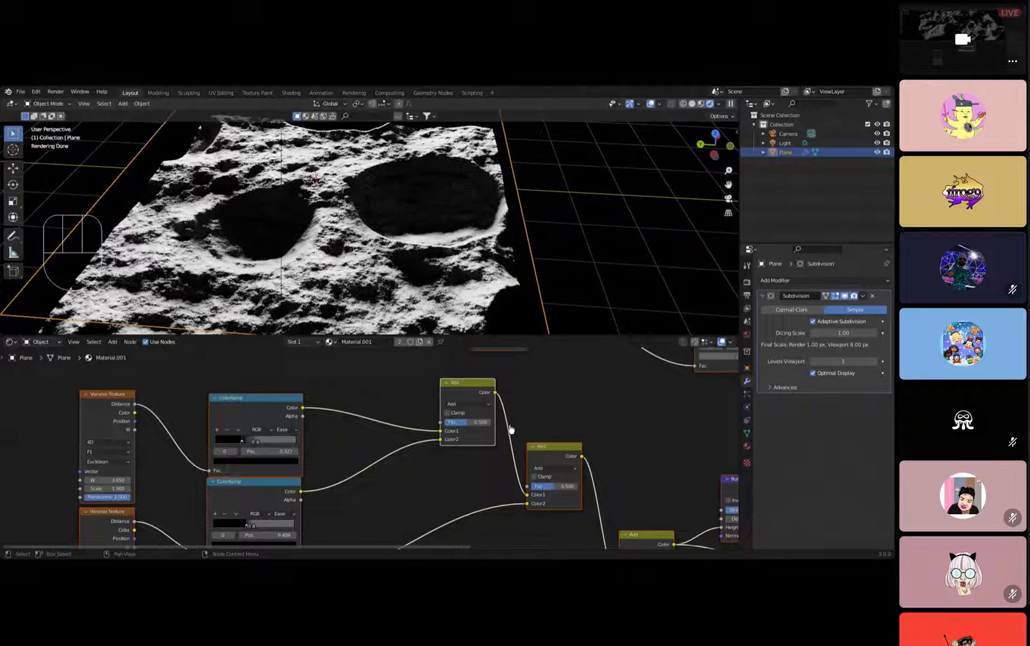
Switch to the other Blender project containing the landscape scene and delete the small plane above the terrain.
key(alt+Tab)
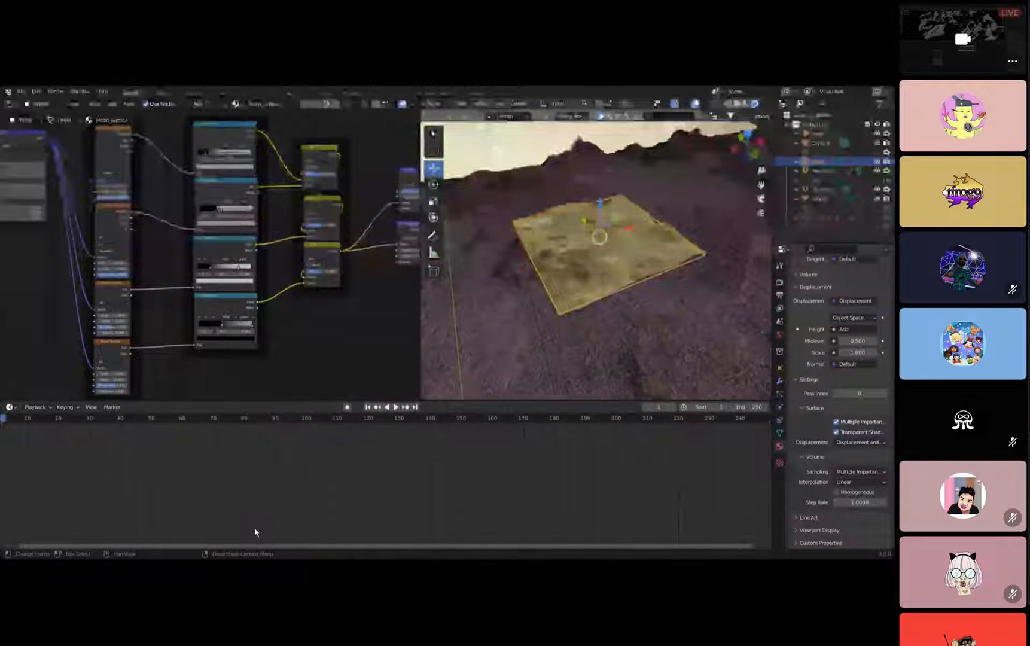
scroll(584, 252, down, 3)
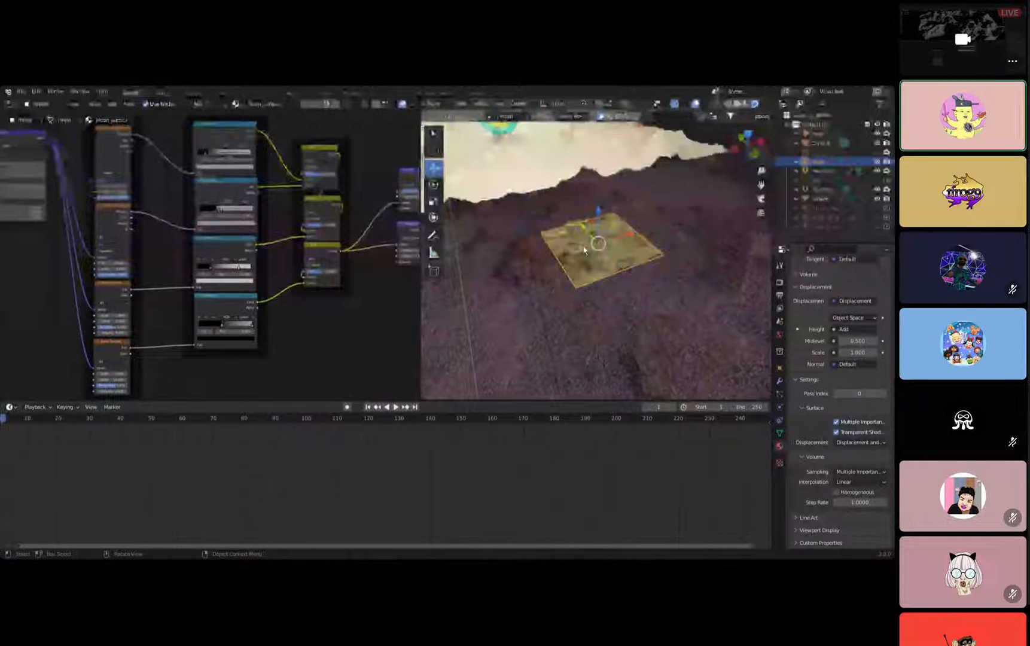
key(x)
click(575, 248)
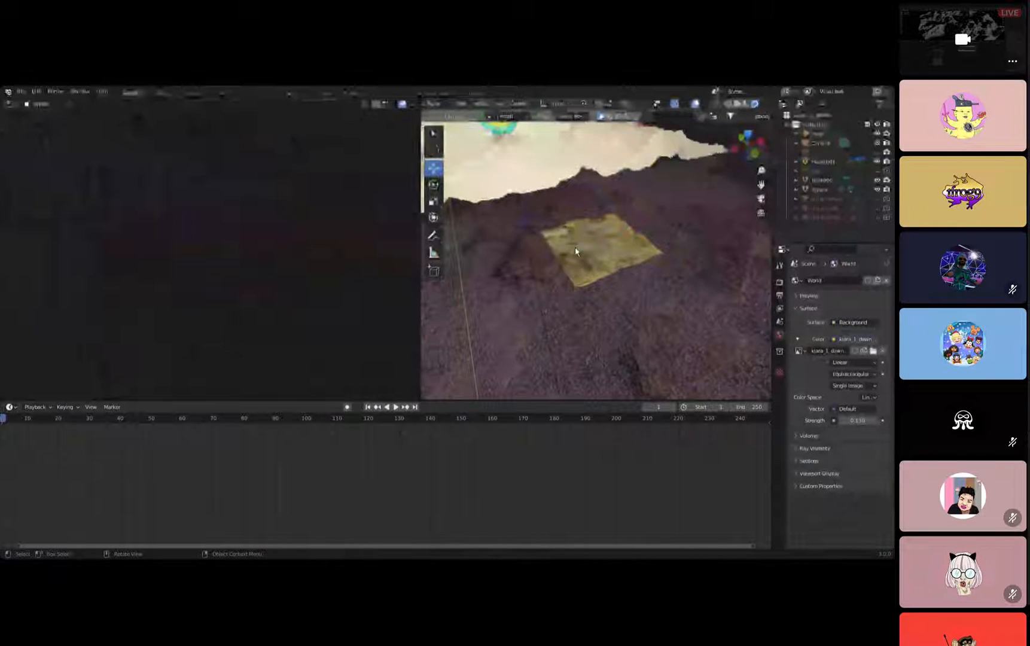
Select the sphere above the terrain and change the node area to the Geometry Node Editor.
middle_drag(563, 242, 661, 223)
scroll(607, 281, up, 8)
scroll(616, 264, down, 4)
click(623, 238)
scroll(623, 237, up, 3)
click(13, 105)
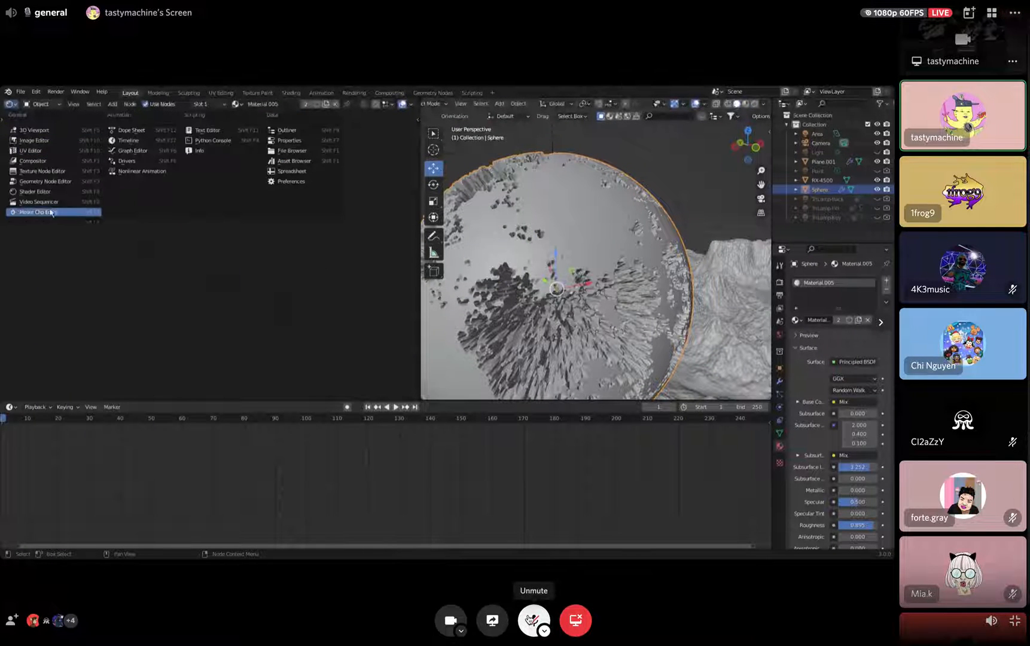
click(36, 182)
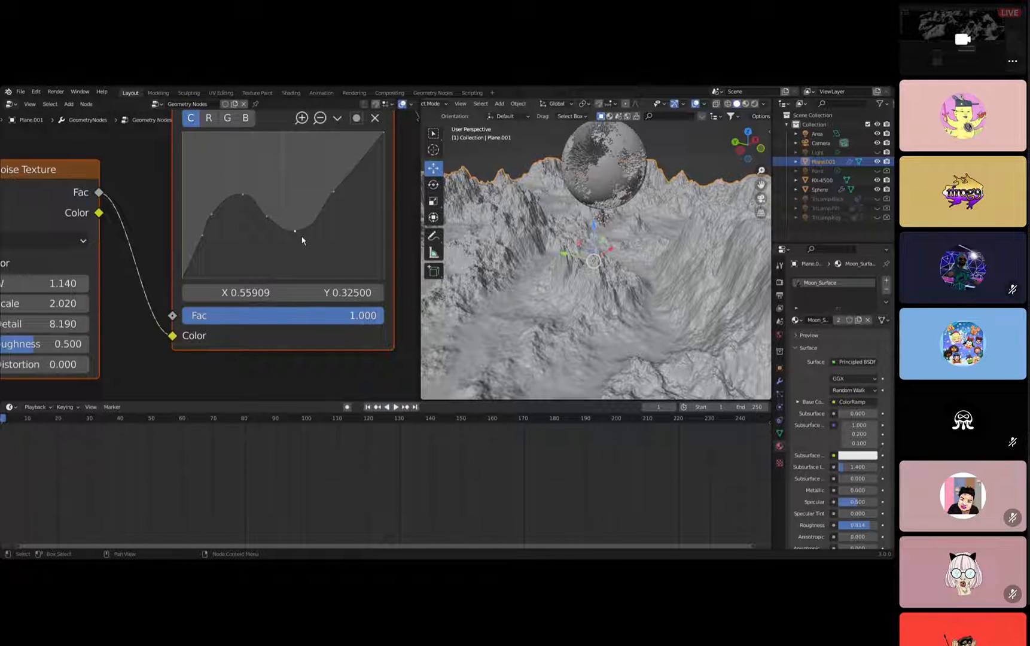
Examine the Plane.001 terrain from the side, from above and up close, and set the viewport shading to Rendered.
middle_drag(631, 326, 636, 299)
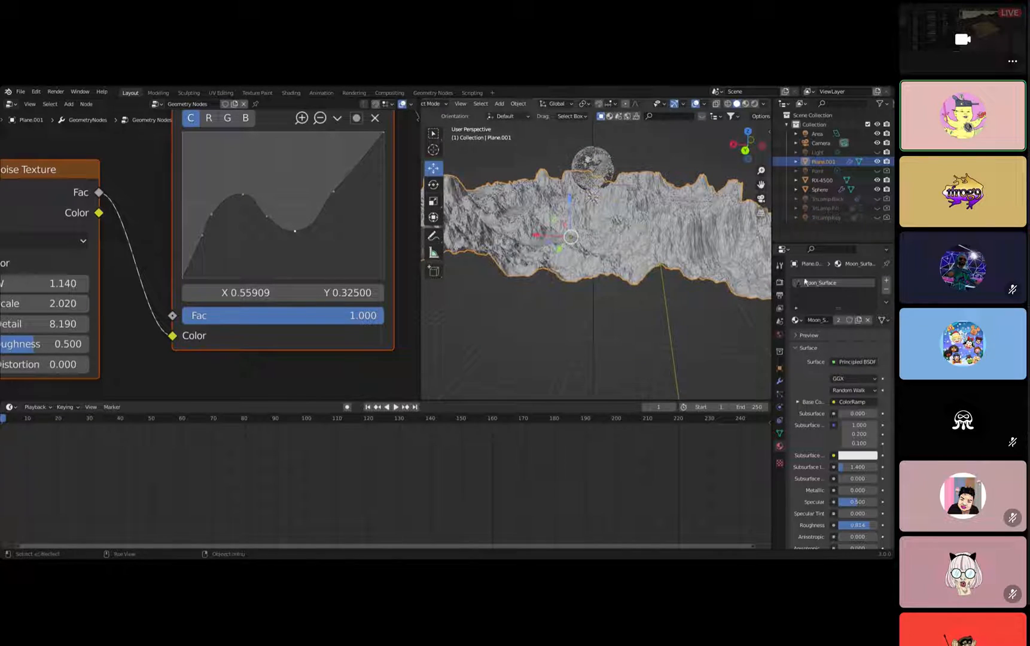
scroll(274, 285, down, 5)
middle_drag(526, 239, 527, 278)
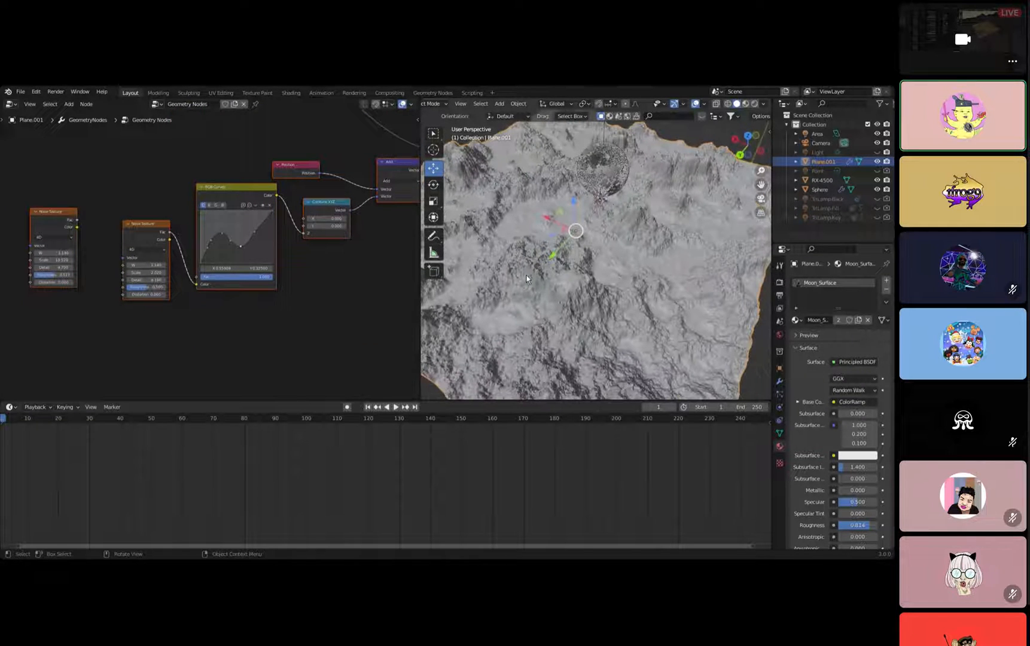
shift+middle_drag(563, 227, 584, 259)
scroll(541, 292, up, 8)
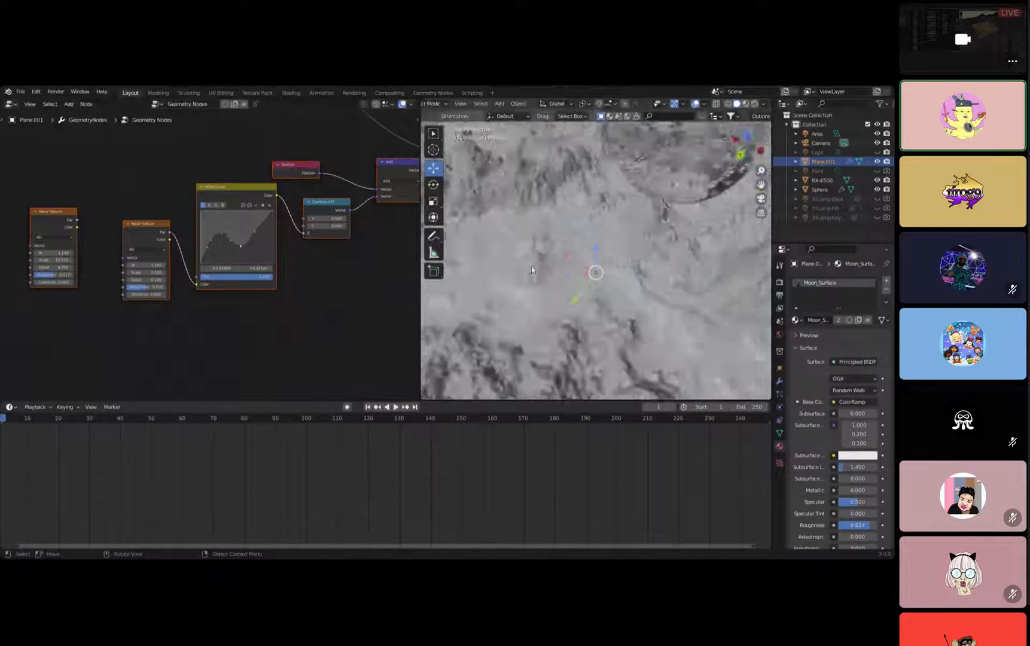
middle_drag(540, 292, 635, 272)
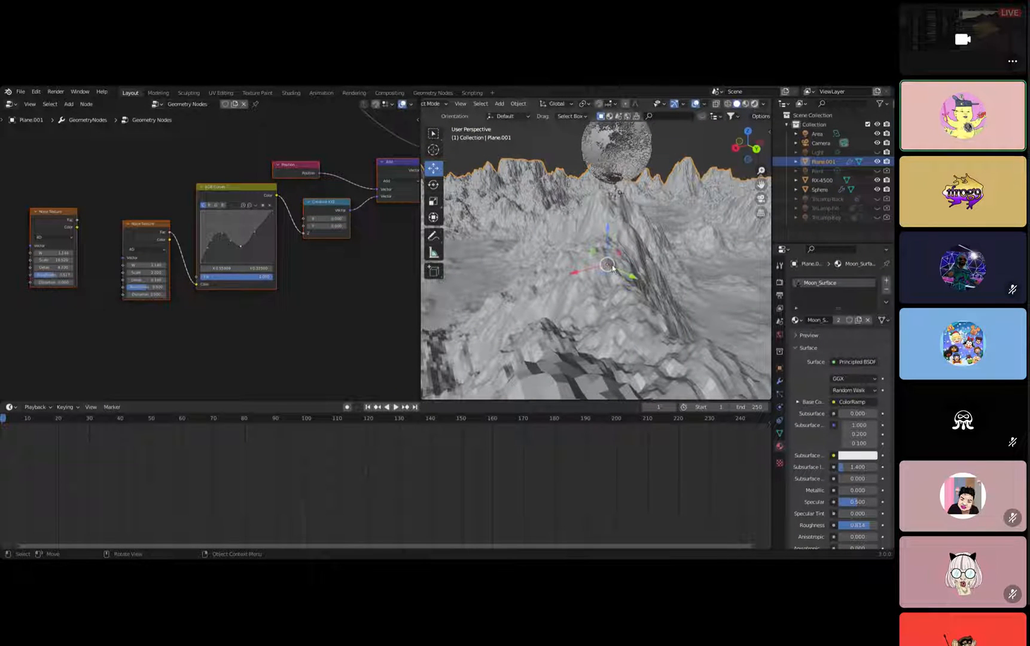
key(z)
scroll(644, 292, down, 1)
mouse_move(643, 291)
middle_down()
mouse_move(645, 312)
mouse_move(615, 314)
mouse_move(642, 299)
mouse_move(631, 299)
middle_up()
scroll(638, 317, down, 3)
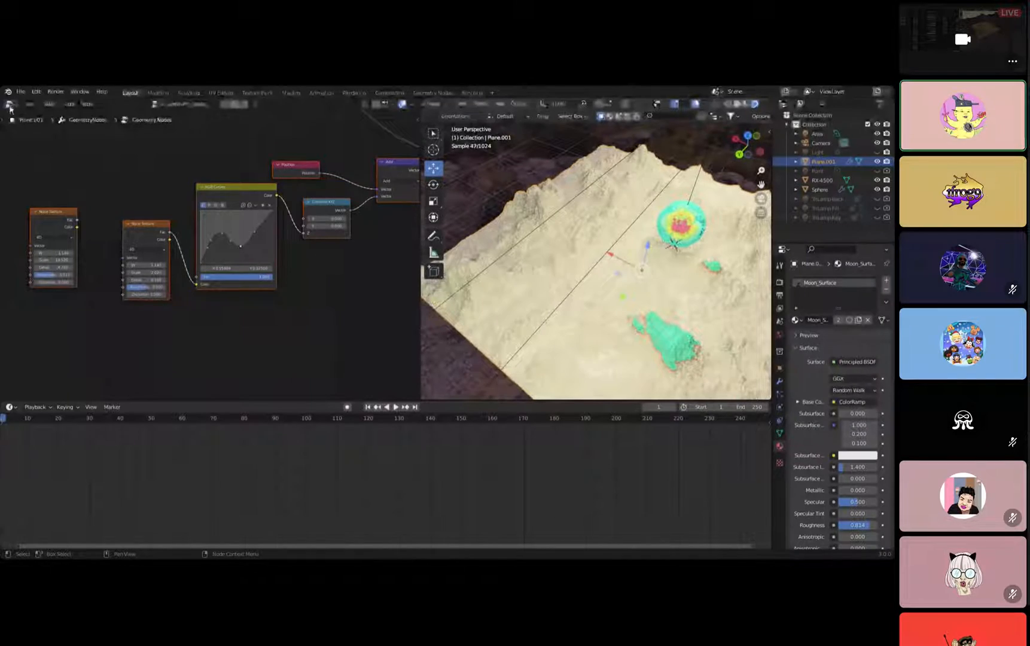
Change the node area to the Shader Editor and examine the Moon_Surface material's node tree on the terrain.
click(10, 105)
click(45, 192)
scroll(600, 323, up, 4)
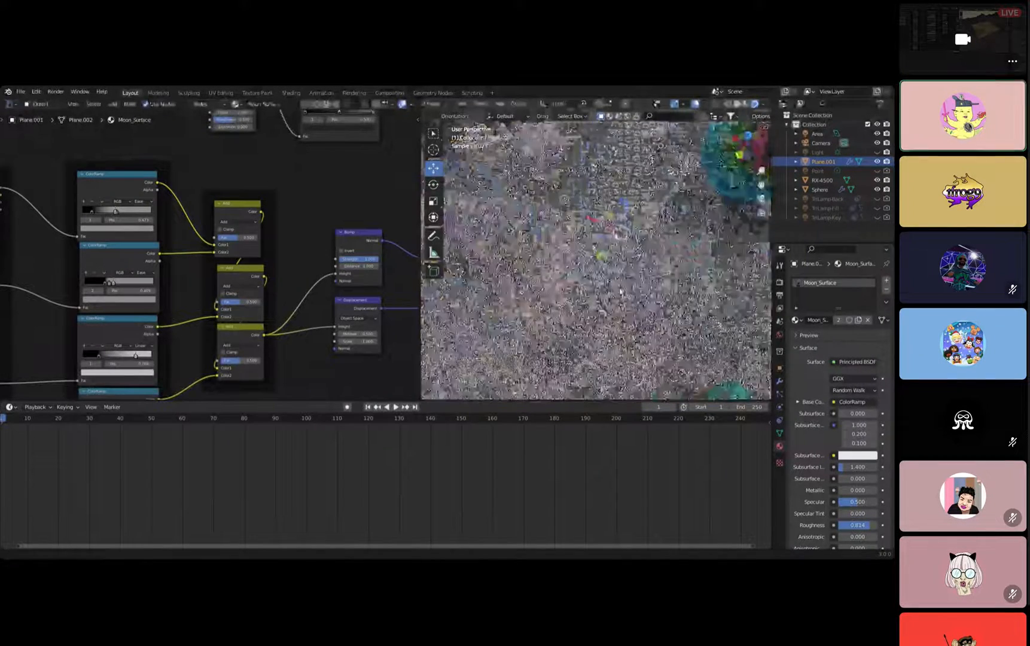
middle_drag(600, 323, 601, 309)
scroll(602, 309, down, 1)
middle_drag(307, 274, 175, 317)
scroll(174, 317, down, 3)
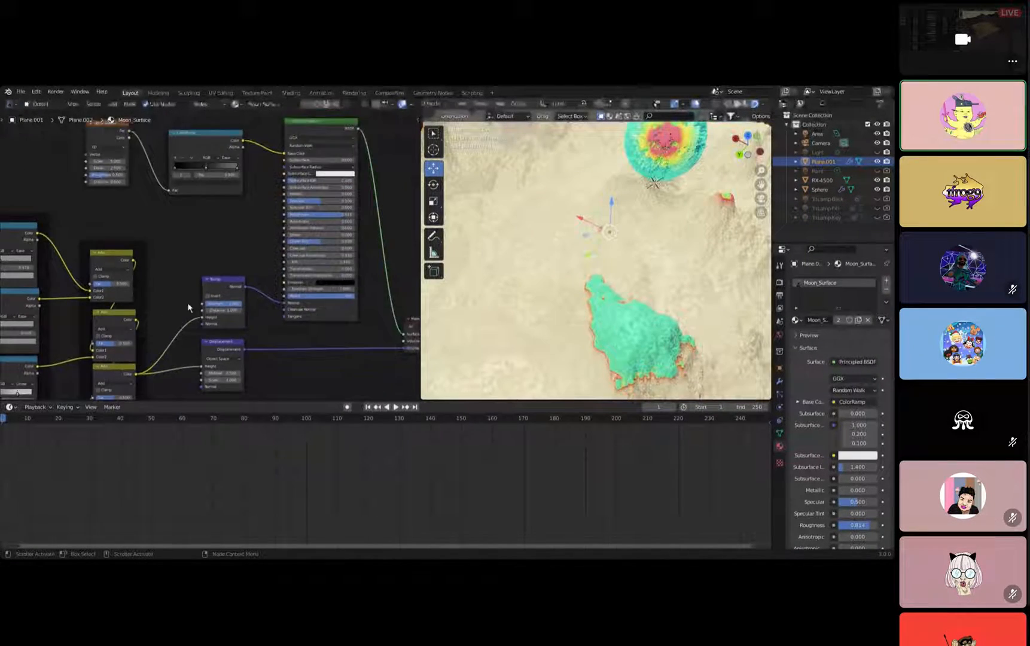
middle_drag(174, 229, 287, 210)
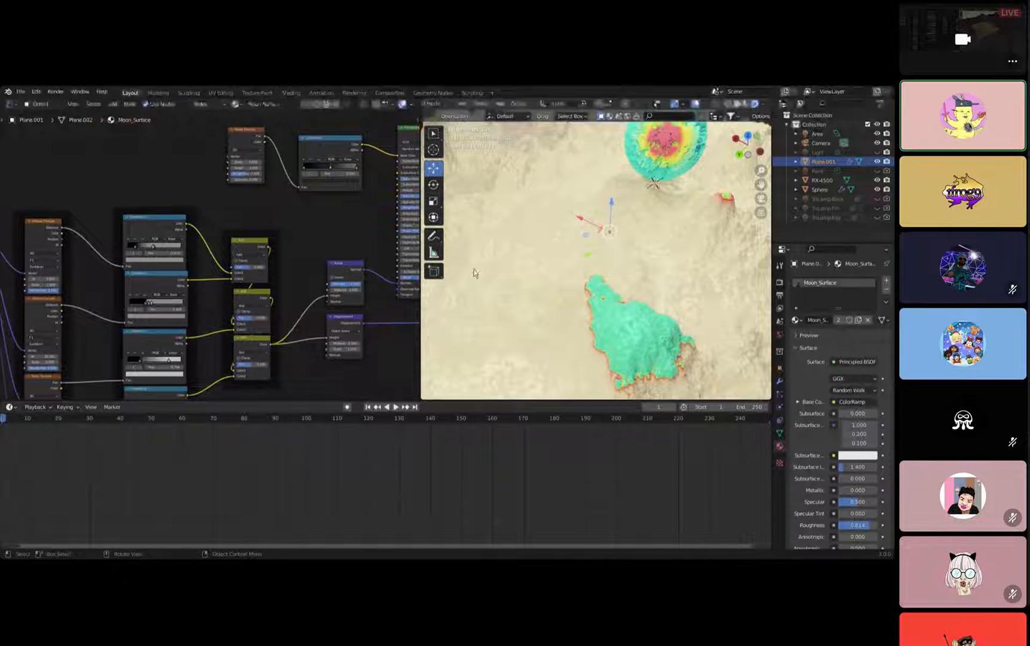
Assign Material.005 to the Plane.001 terrain and enlarge its Layer Weight node for inspection.
click(237, 104)
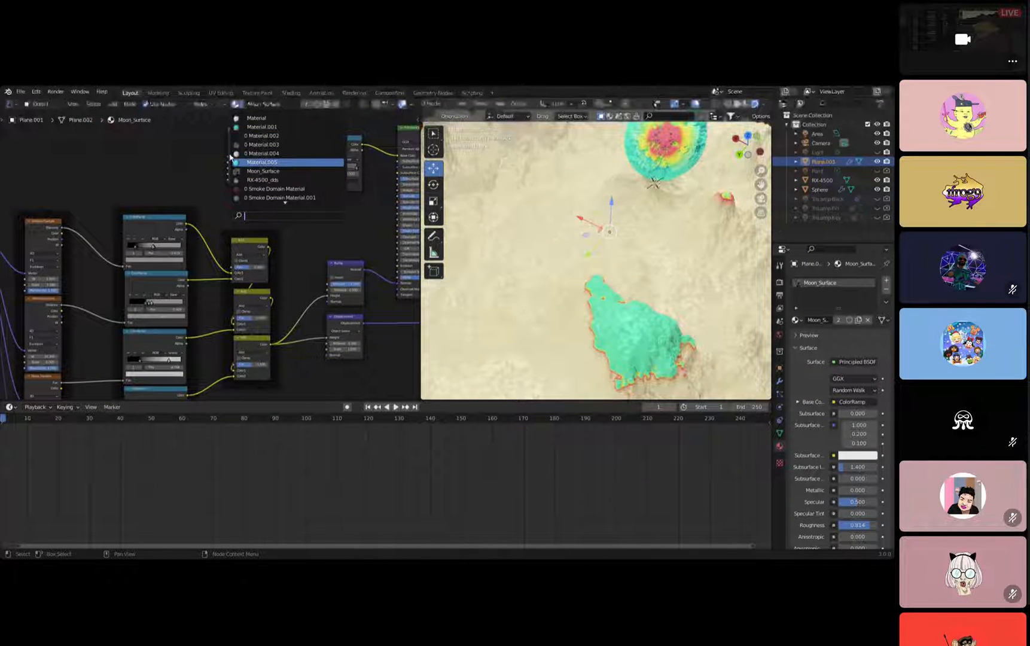
key(Return)
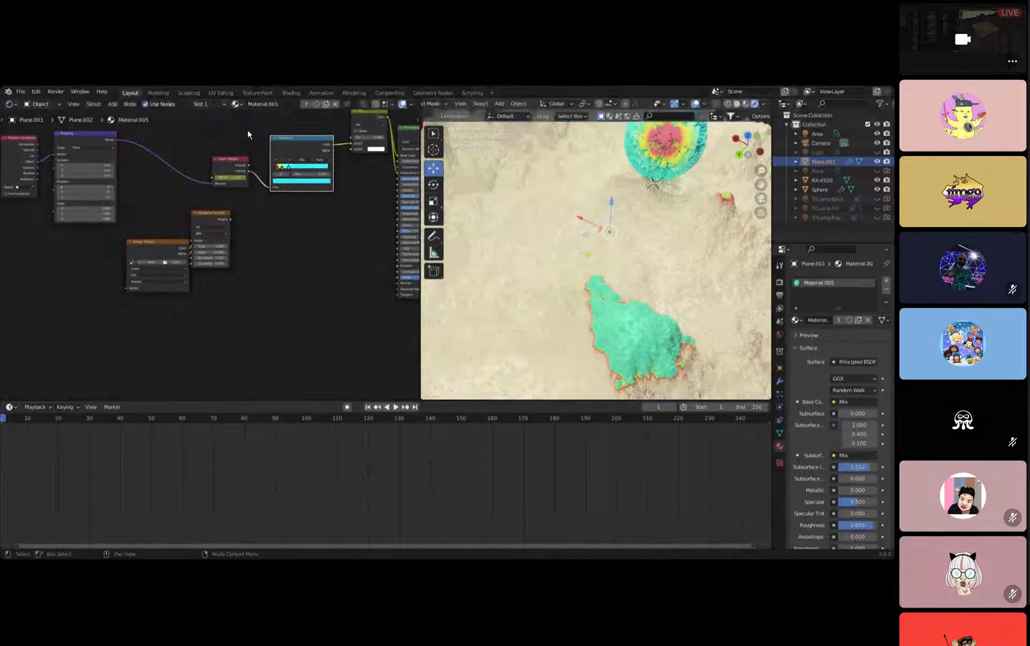
scroll(299, 169, up, 6)
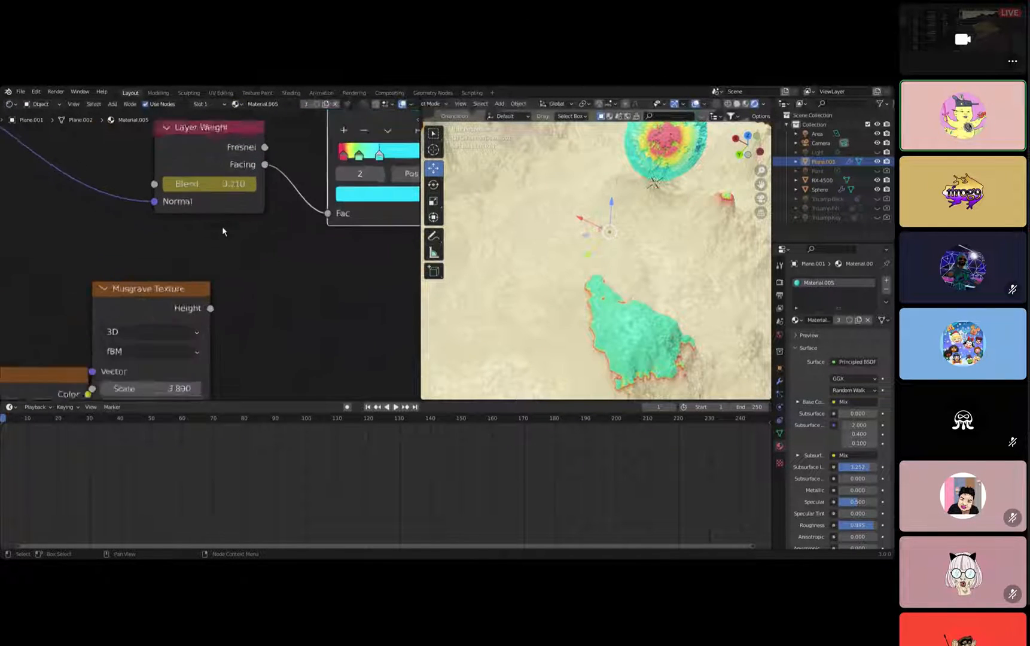
Set the Blend of Material.005's Layer Weight node to 0.410.
scroll(562, 300, down, 5)
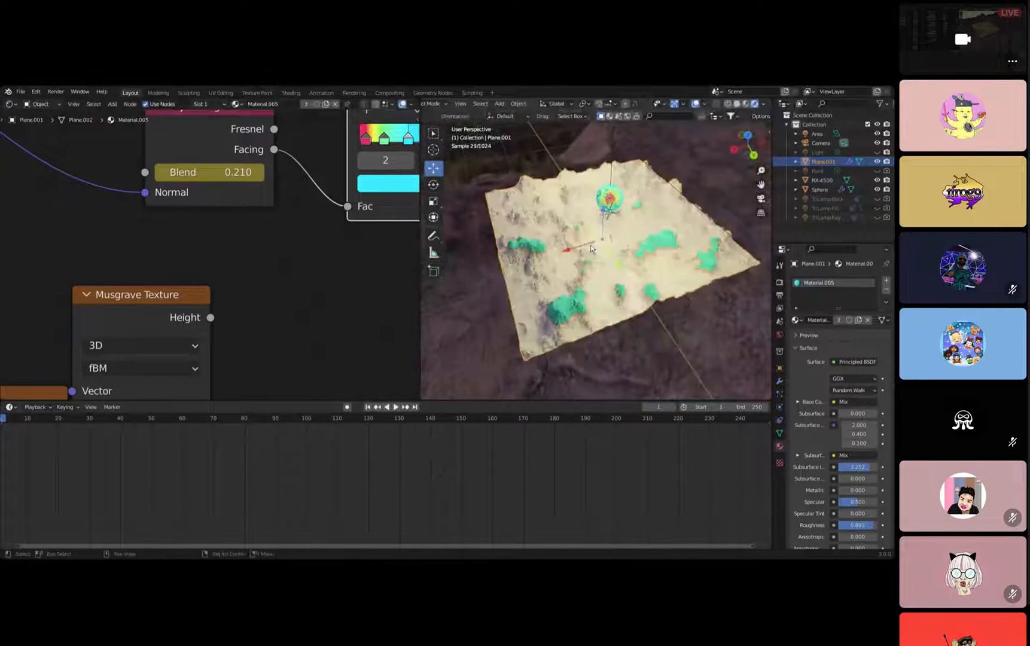
scroll(206, 252, up, 1)
middle_drag(210, 153, 198, 179)
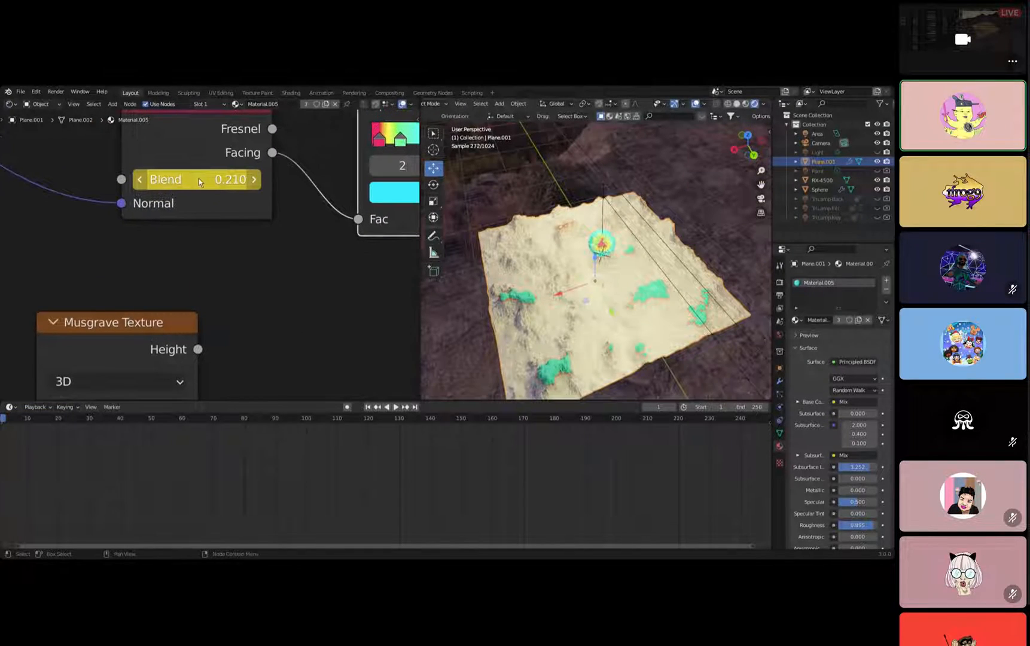
mouse_move(194, 184)
mouse_down()
mouse_move(299, 183)
mouse_move(168, 183)
mouse_move(222, 184)
mouse_up()
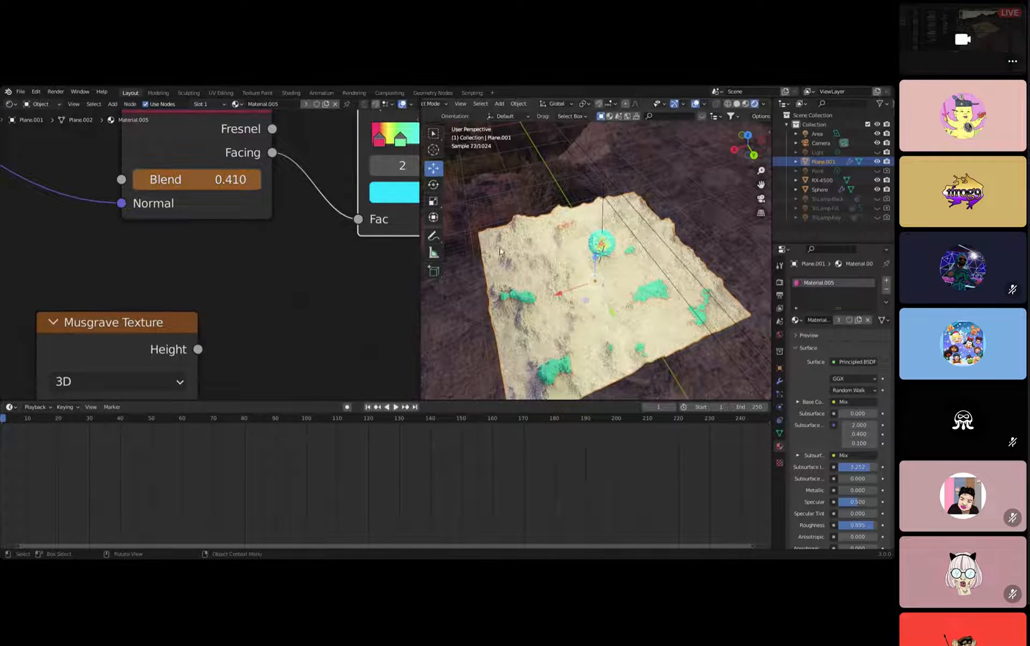
middle_drag(262, 156, 261, 175)
Assign Material.001 to the Plane.001 terrain and enlarge its Layer Weight node for inspection.
click(235, 104)
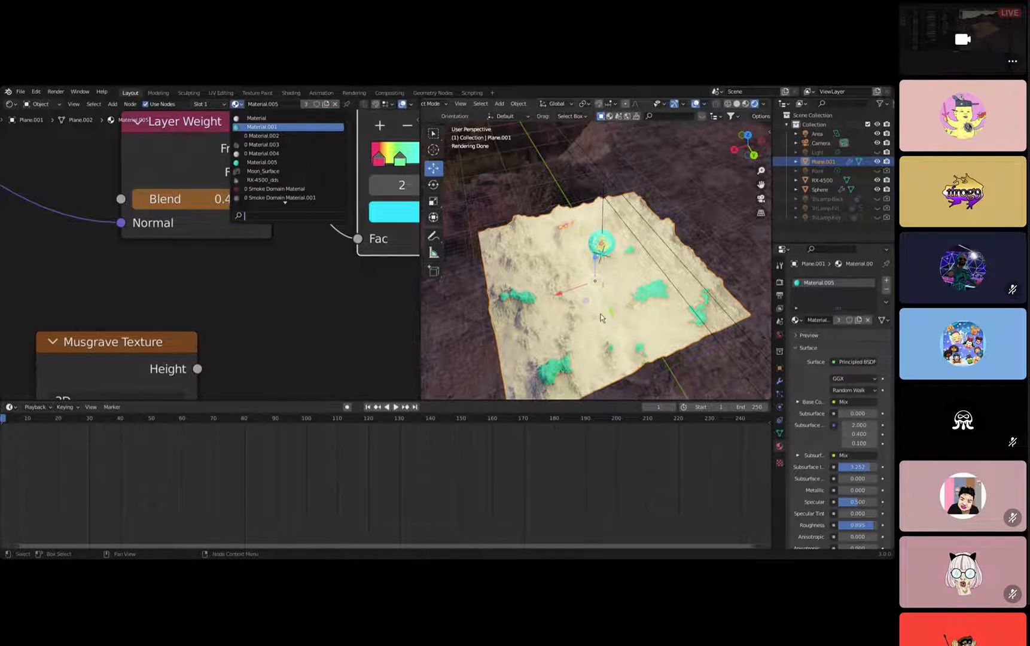
click(262, 126)
scroll(262, 258, down, 7)
middle_drag(269, 188, 181, 274)
scroll(180, 270, up, 7)
mouse_move(159, 237)
shift+mouse_down()
mouse_move(191, 238)
mouse_move(150, 234)
mouse_move(174, 234)
shift+mouse_up()
scroll(545, 339, up, 8)
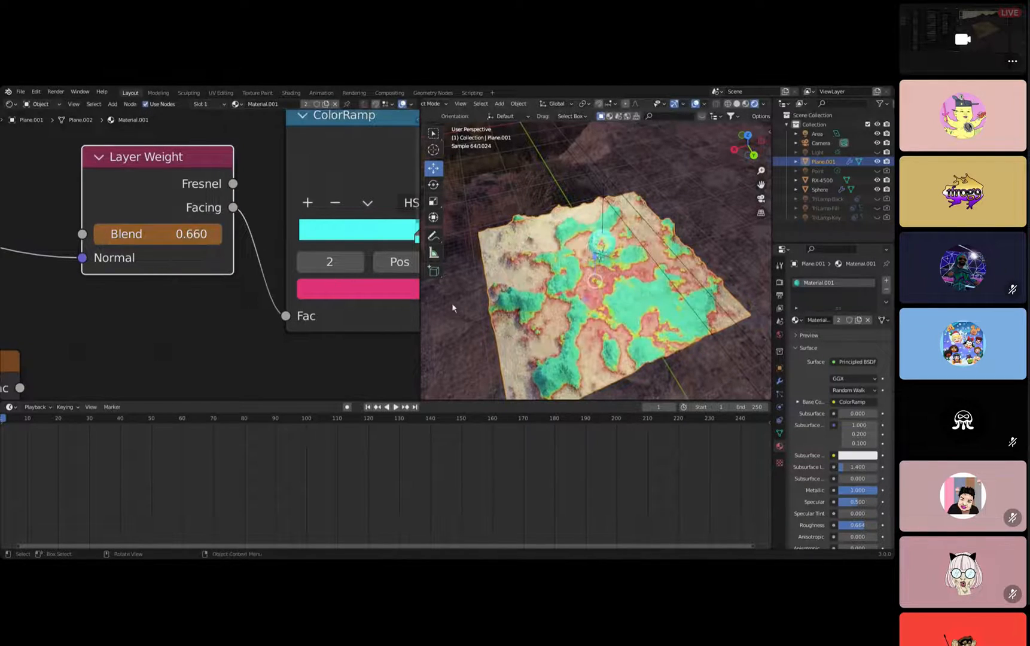
scroll(545, 338, down, 8)
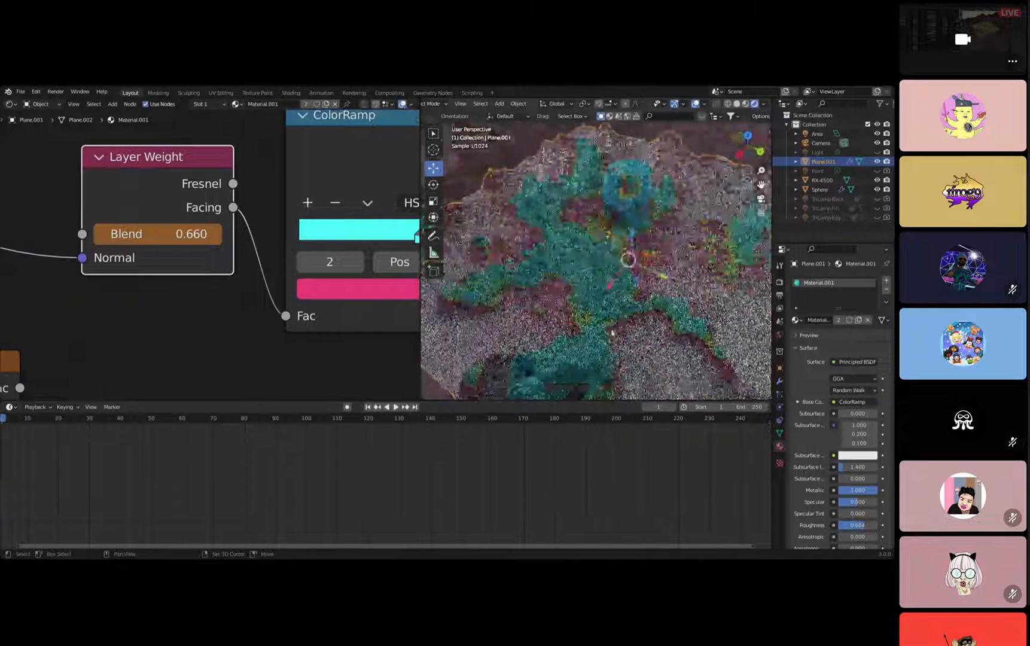
Set the viewport shading to Material Preview, lower Material.001's Layer Weight Blend to 0.200 and raise it again.
click(743, 105)
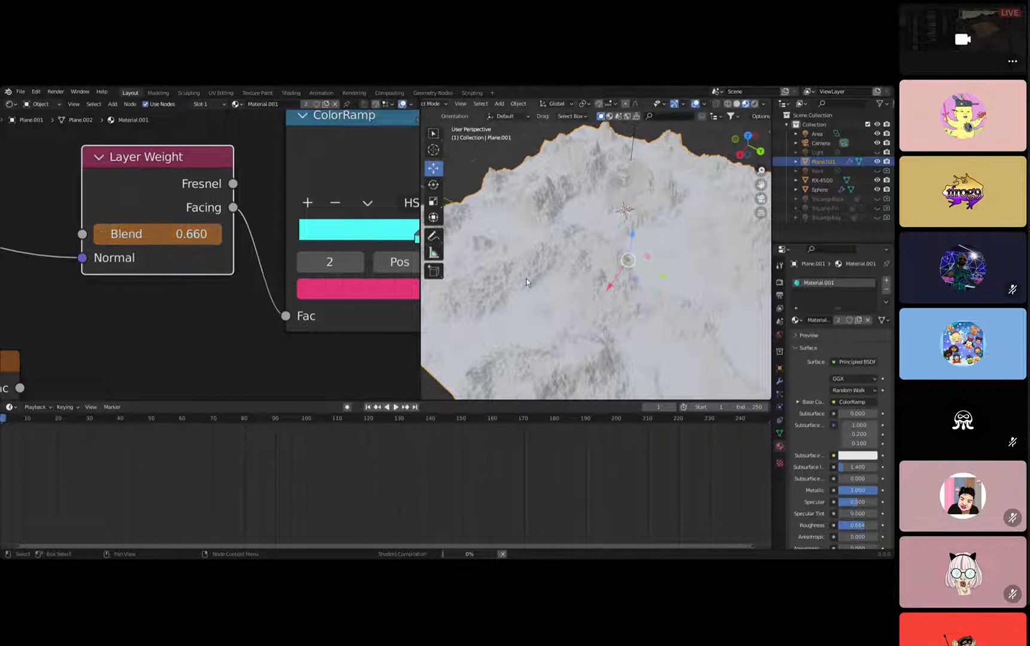
drag(177, 244, 153, 233)
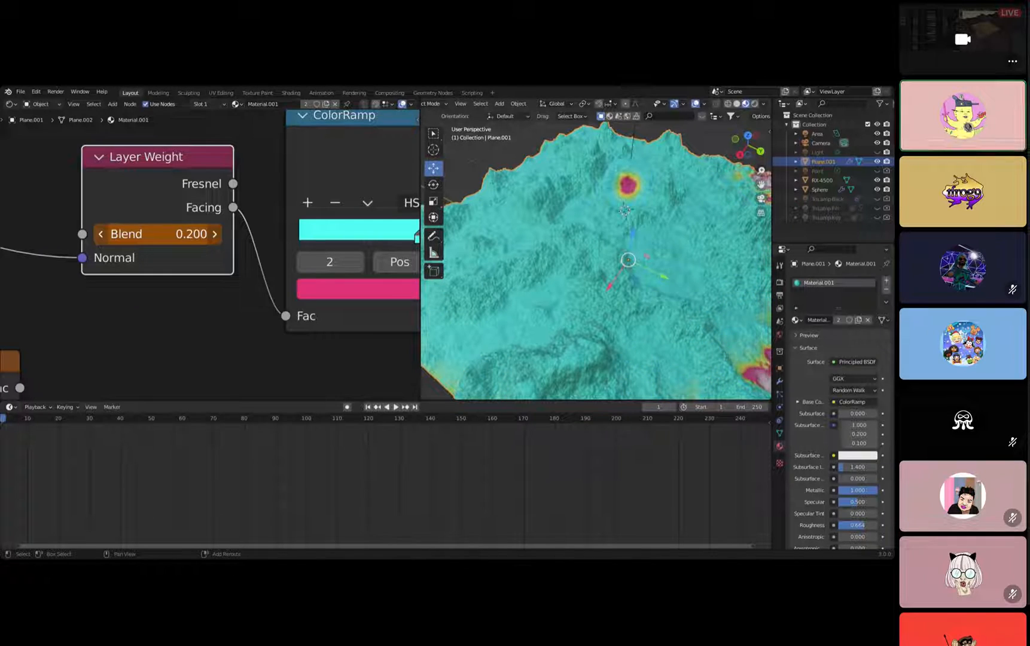
drag(196, 234, 232, 234)
middle_drag(594, 241, 598, 198)
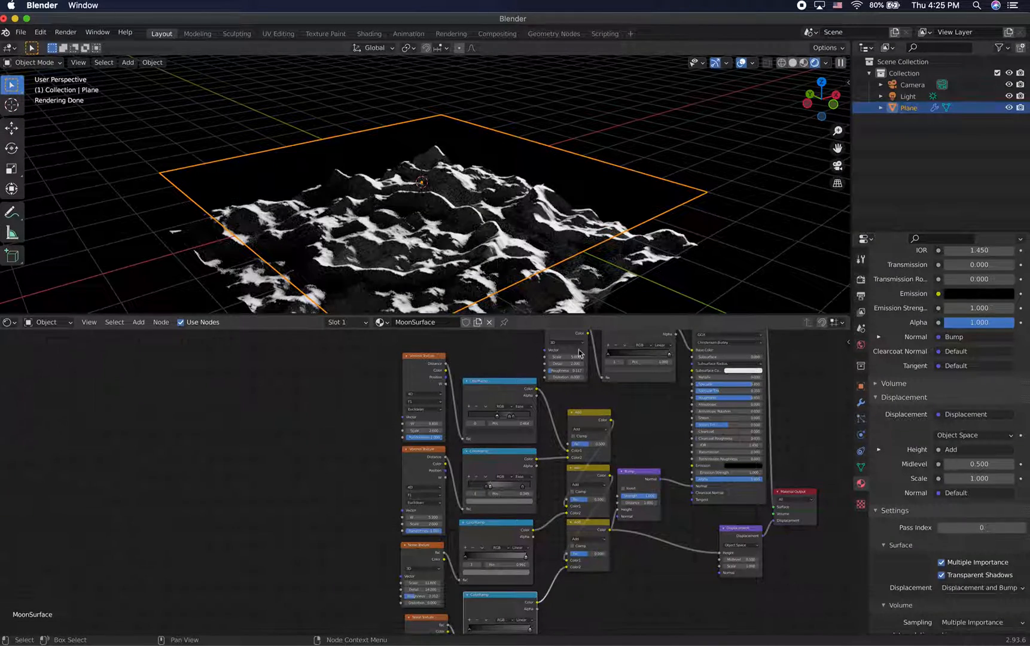
Examine the displaced moon surface plane from low, high and distant angles and through the camera.
right_click(409, 230)
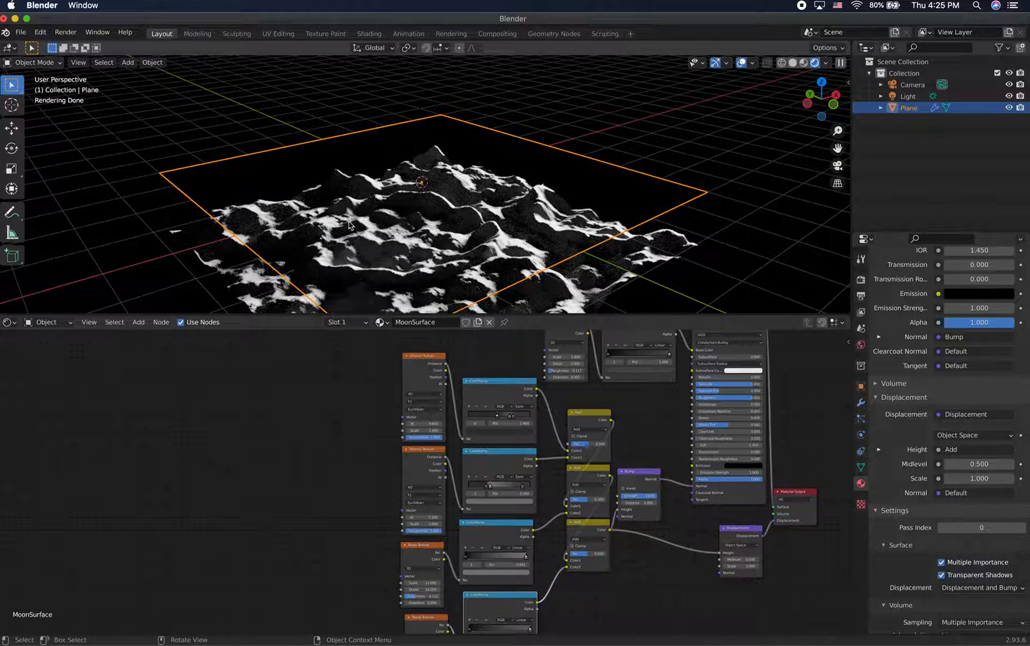
middle_drag(373, 234, 386, 234)
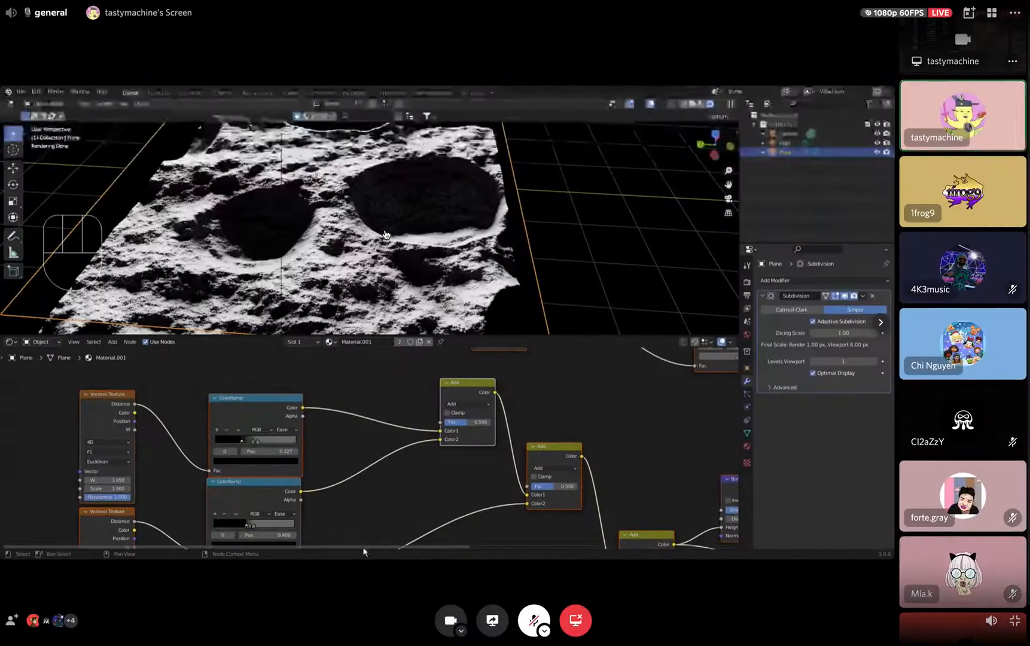
scroll(386, 230, down, 4)
mouse_move(386, 230)
shift+middle_down()
mouse_move(399, 223)
mouse_move(377, 224)
shift+middle_up()
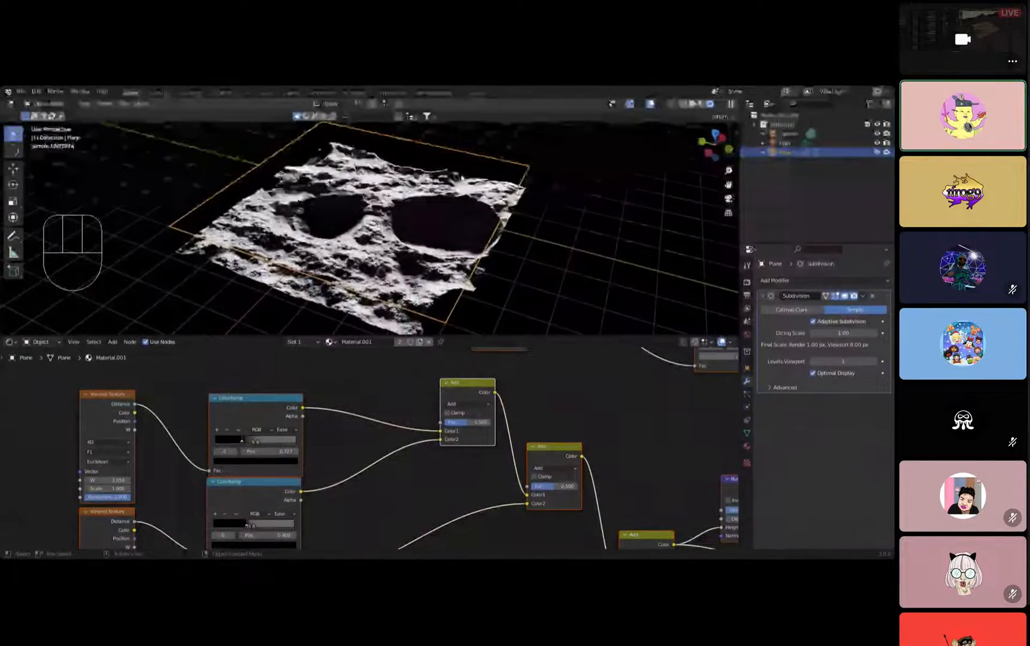
key(KP_0)
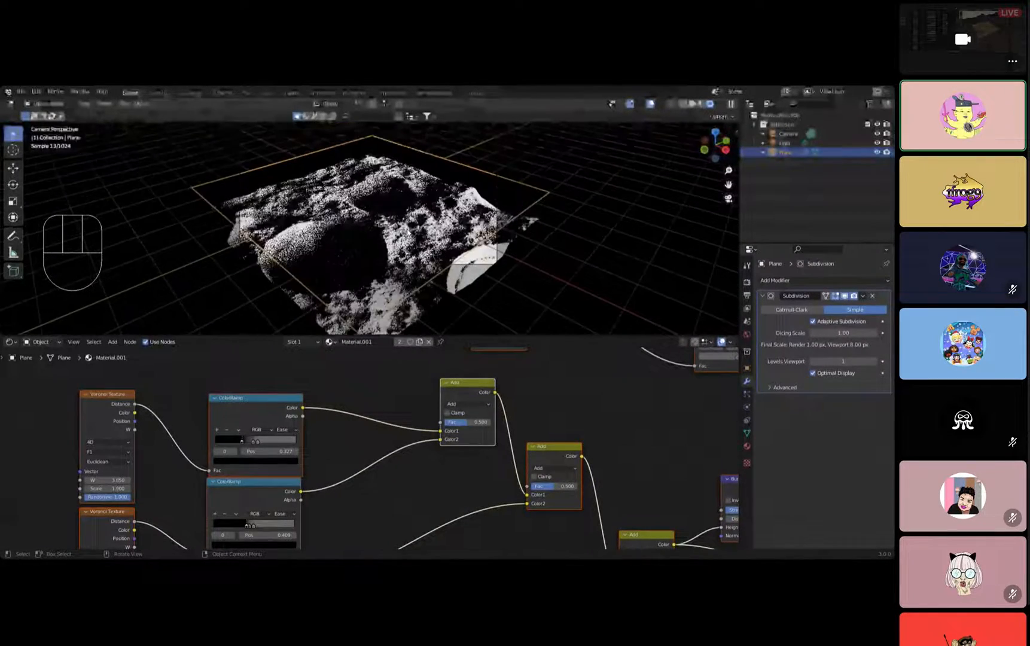
middle_drag(403, 205, 443, 264)
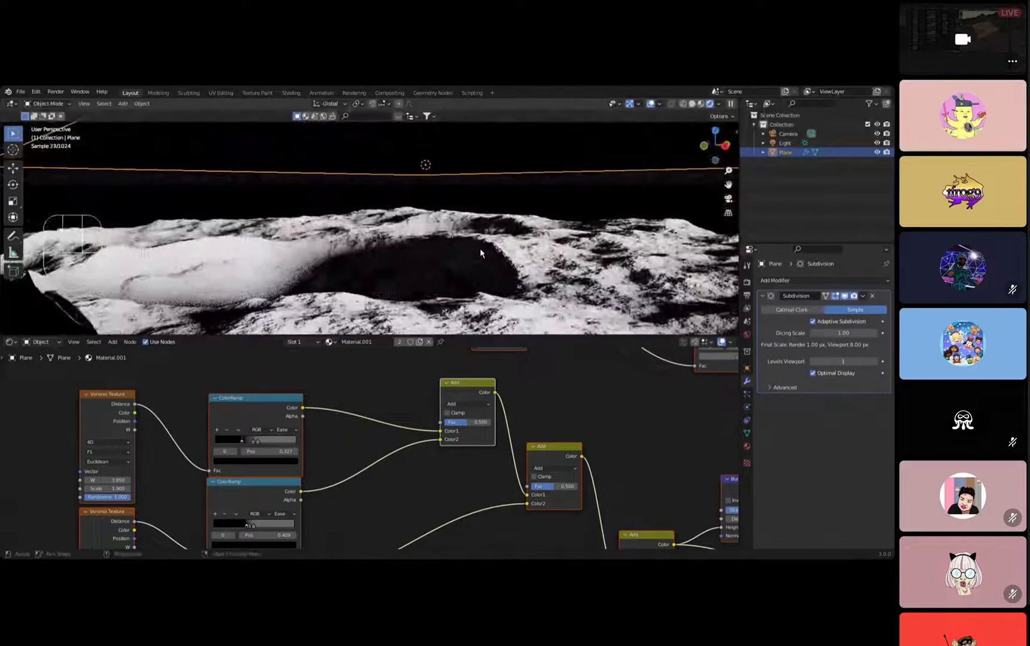
middle_drag(463, 244, 460, 314)
scroll(459, 314, down, 3)
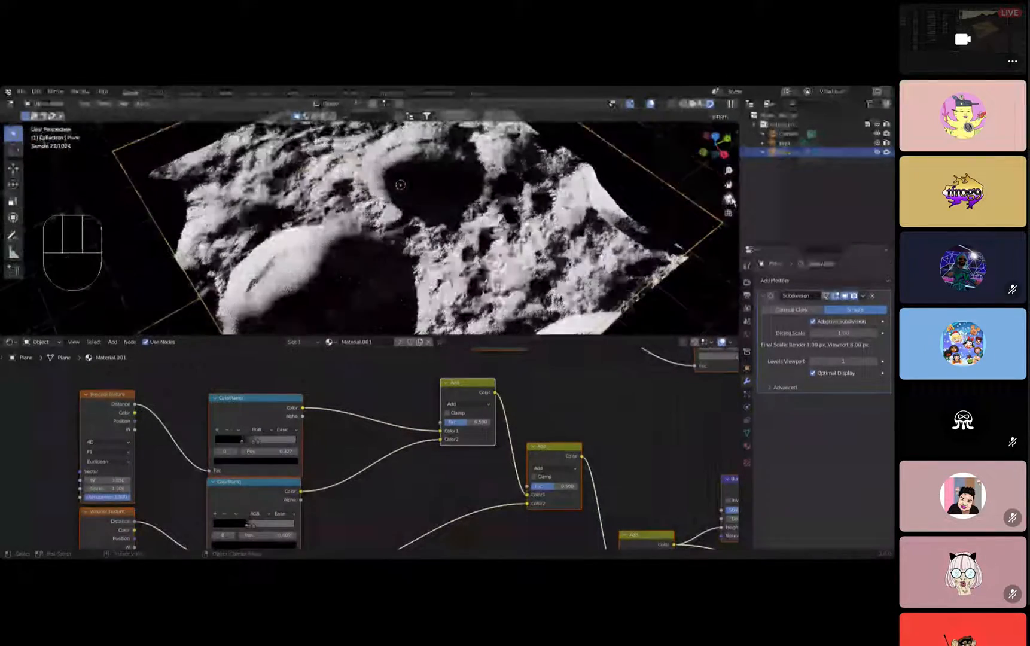
Scale the moon surface plane in camera view and move it upward along Z.
click(729, 199)
key(s)
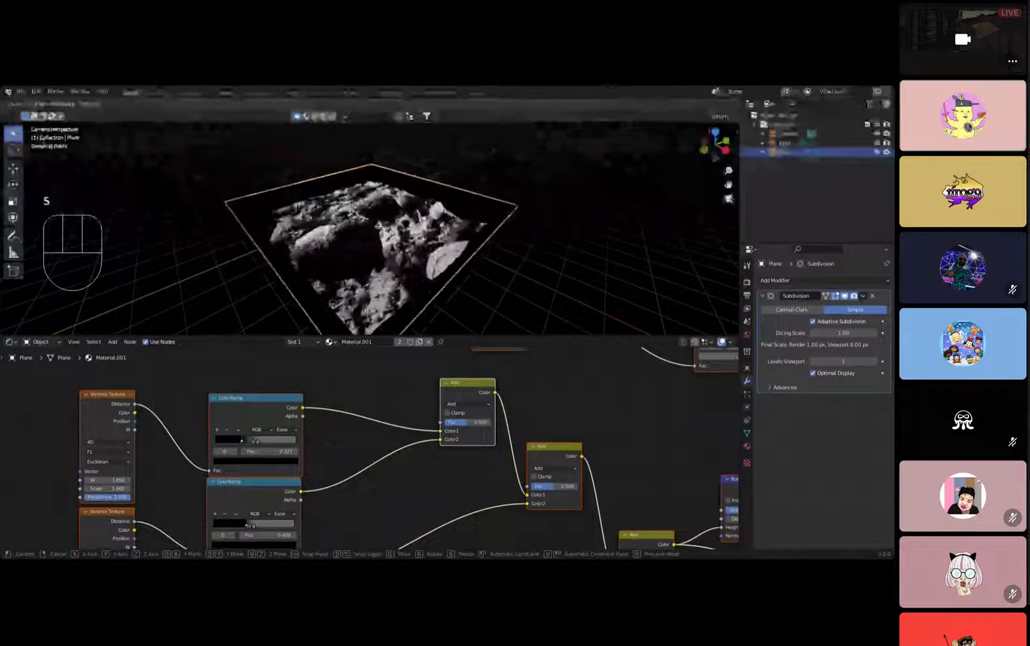
click(473, 242)
middle_drag(473, 242, 384, 256)
scroll(386, 255, down, 3)
scroll(431, 229, down, 4)
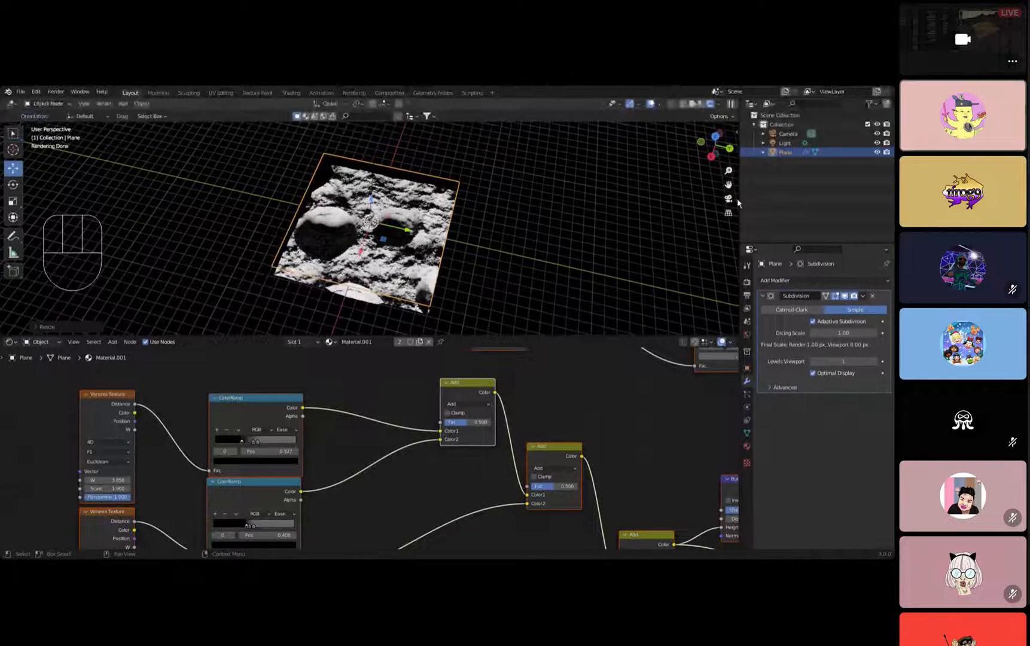
click(727, 199)
drag(387, 188, 400, 152)
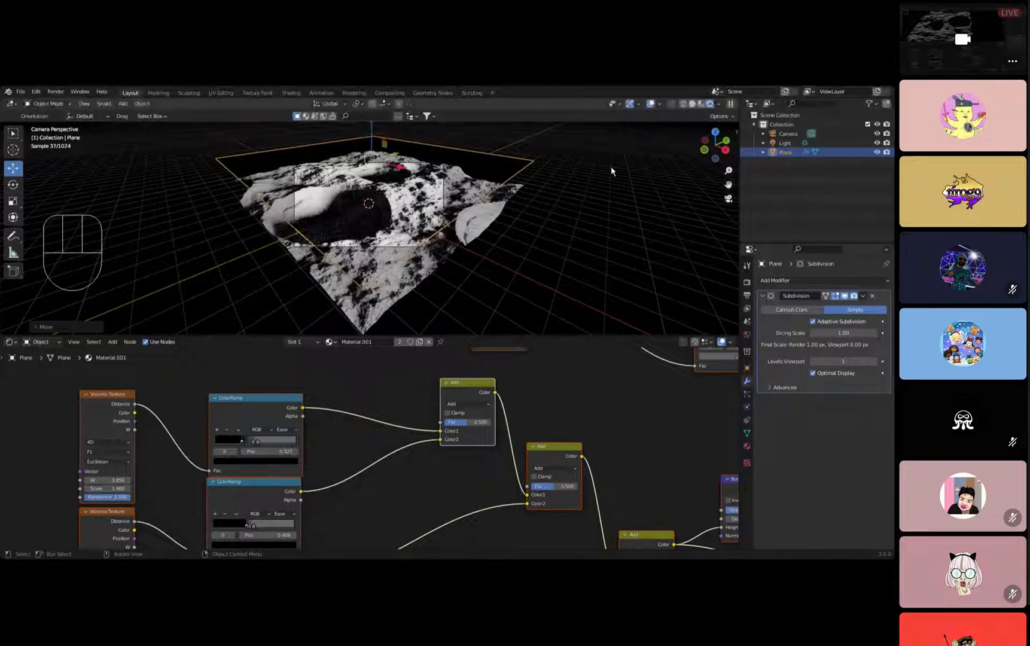
Add a cube mesh and scale it up so that it encloses the moon surface and the camera.
click(550, 176)
key(shift+a)
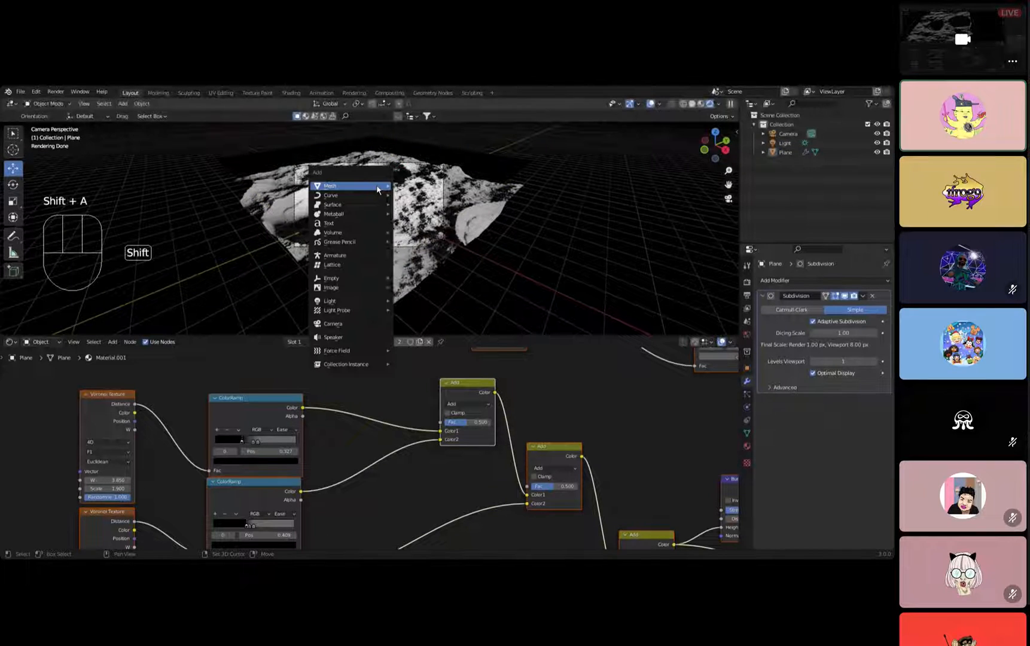
mouse_move(377, 186)
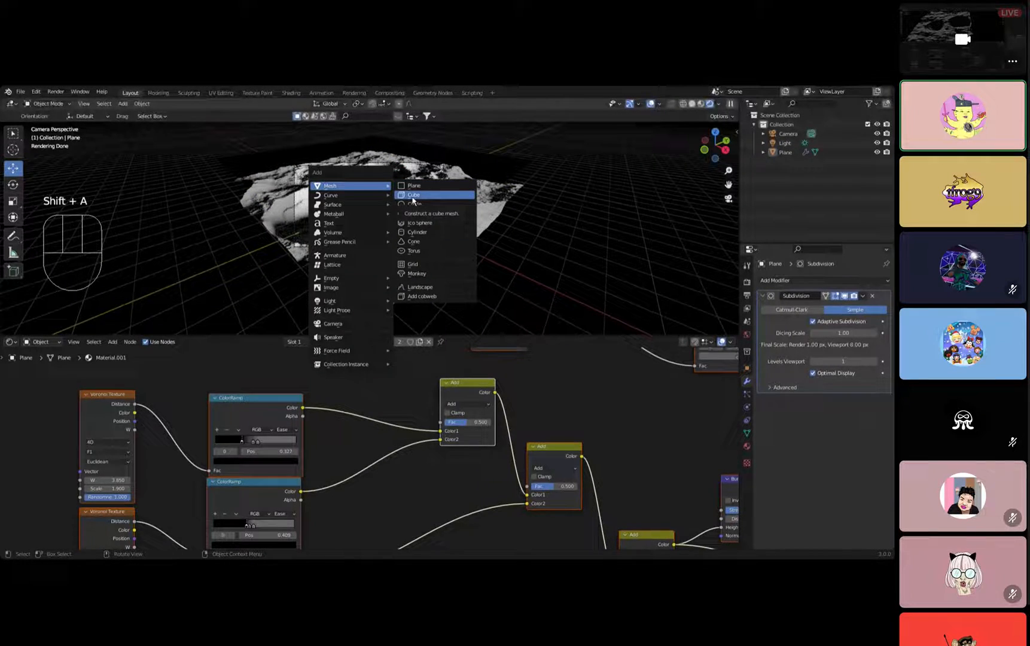
click(412, 196)
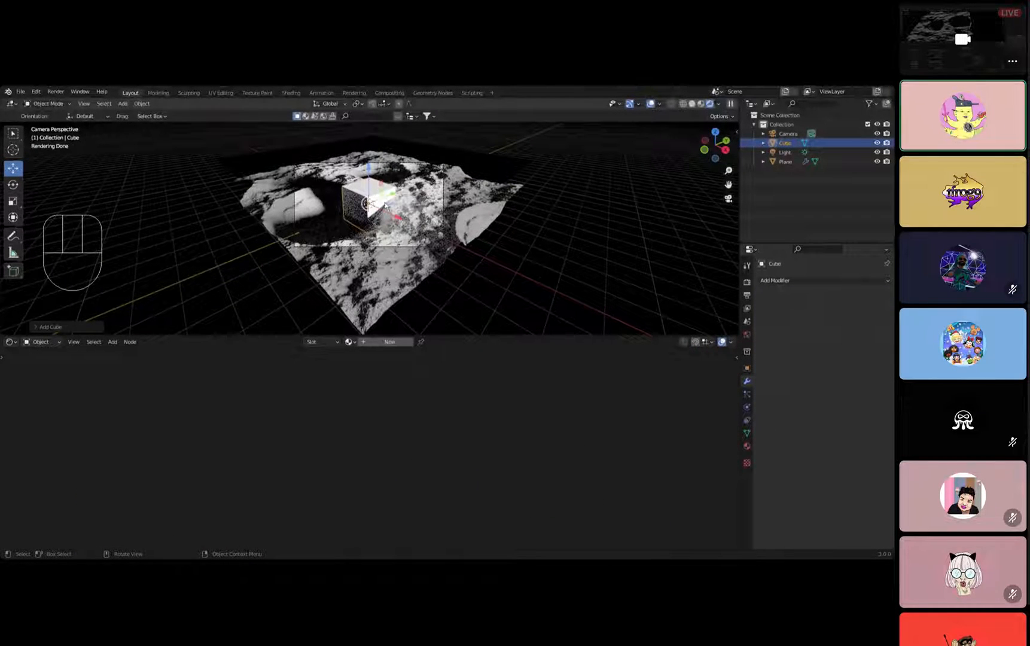
key(s)
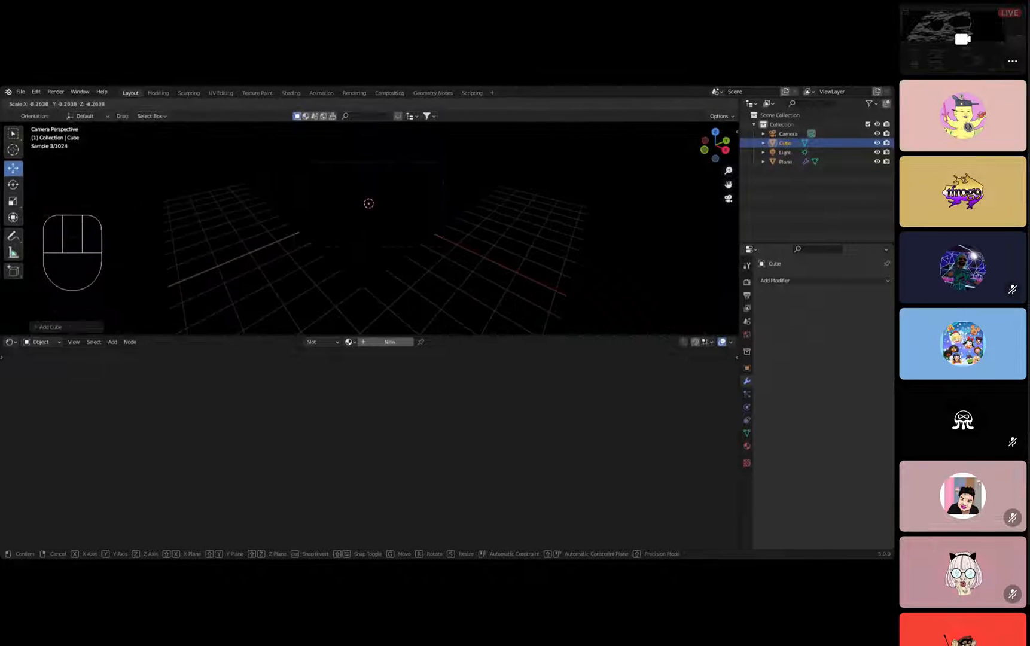
click(460, 205)
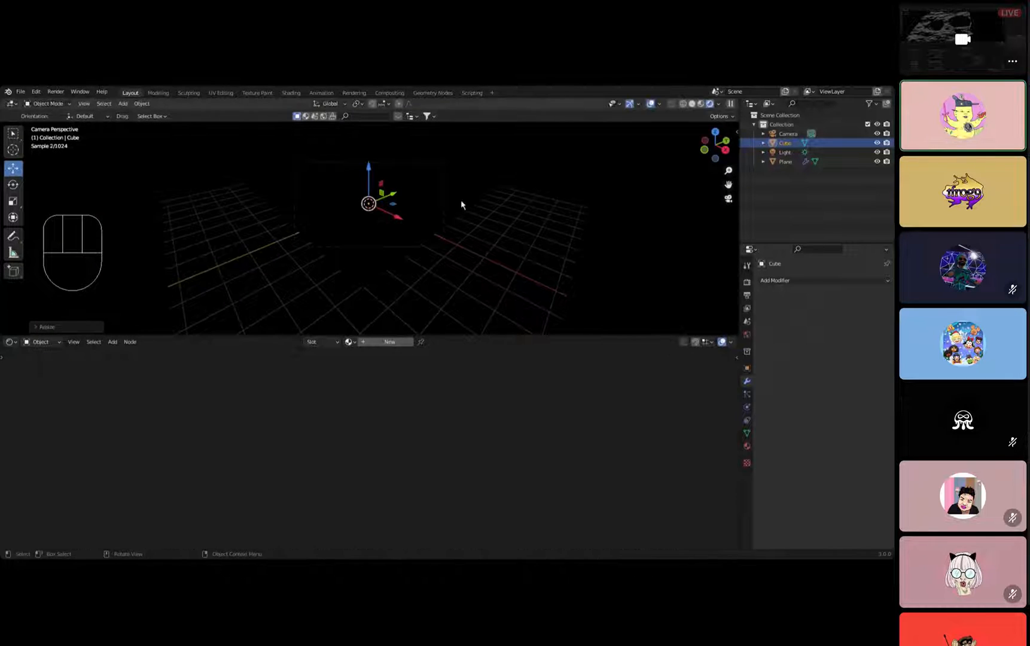
Create a new material on the cube and delete its Principled BSDF node.
click(376, 343)
scroll(494, 459, down, 6)
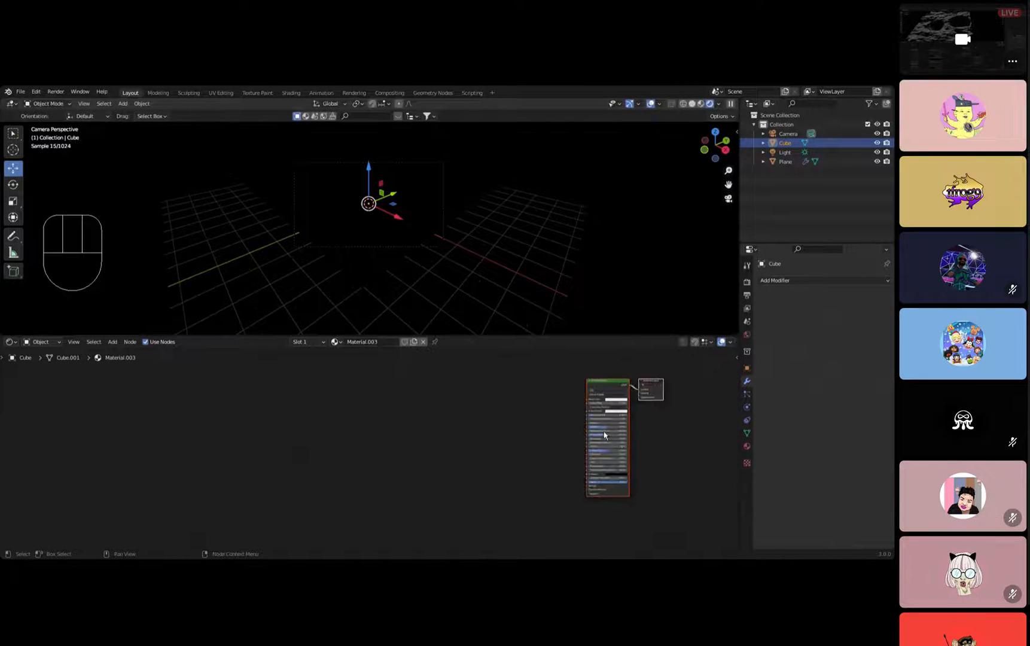
middle_drag(603, 430, 365, 423)
scroll(388, 436, up, 3)
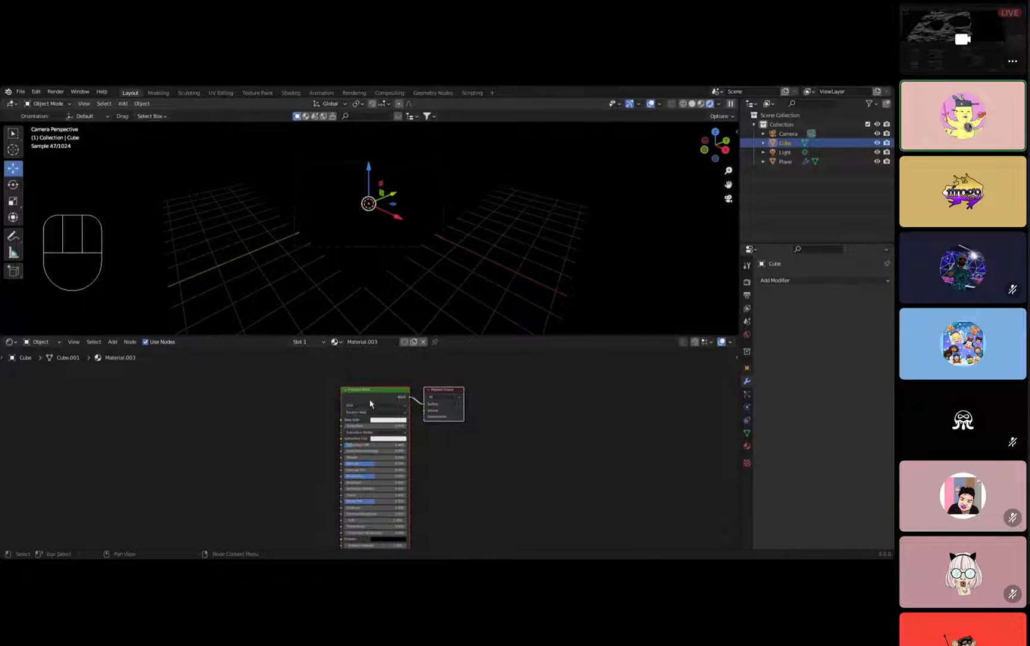
key(x)
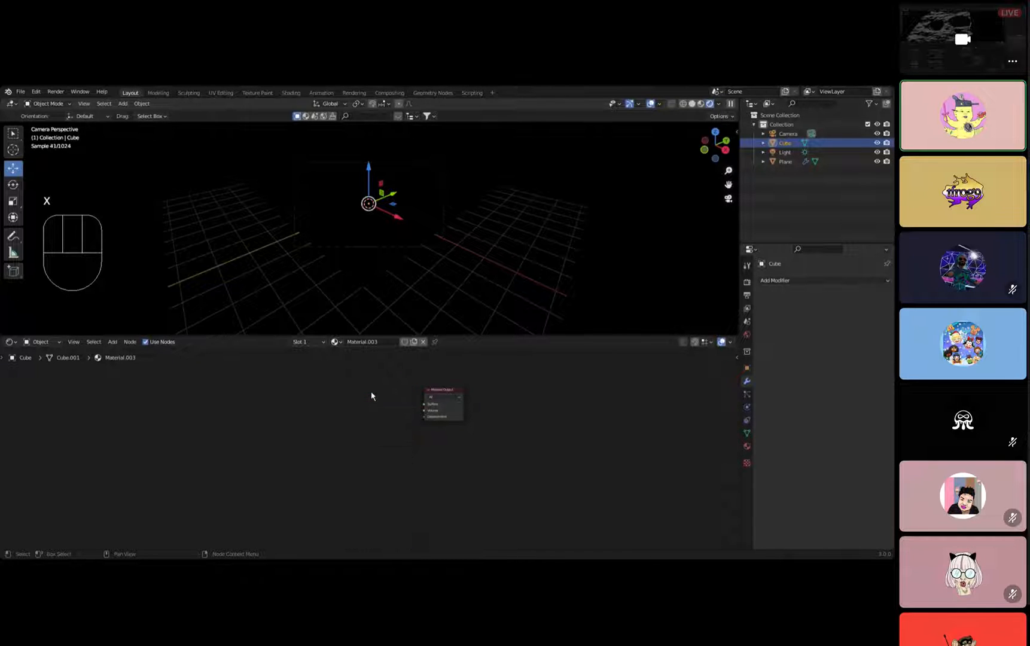
Add a Principled Volume node and connect it to the Volume input of the Material Output.
key(shift+a)
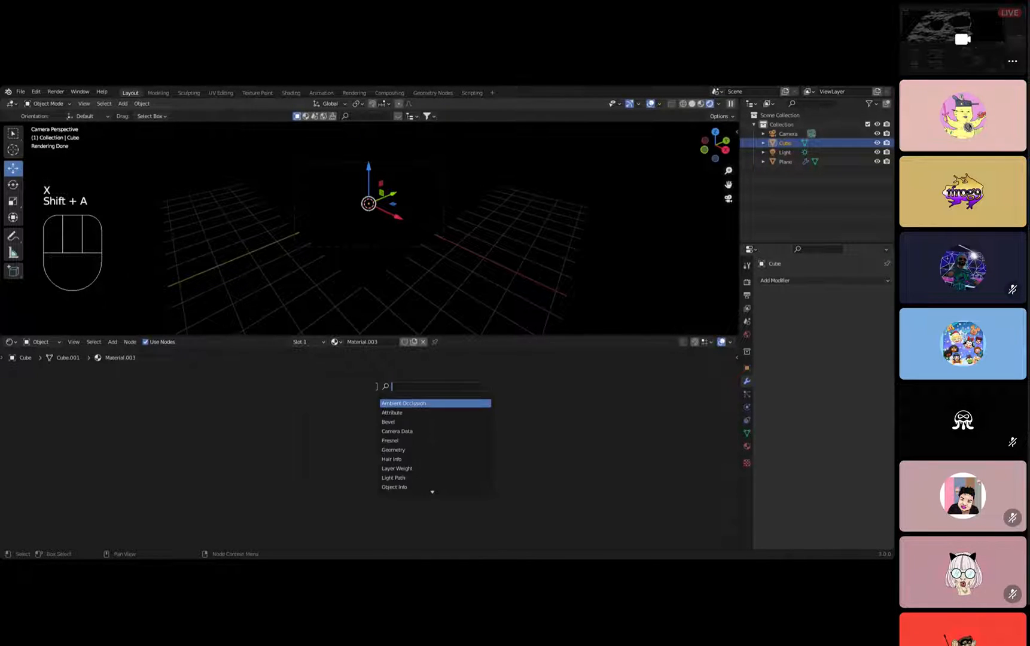
text(P)
key(Return)
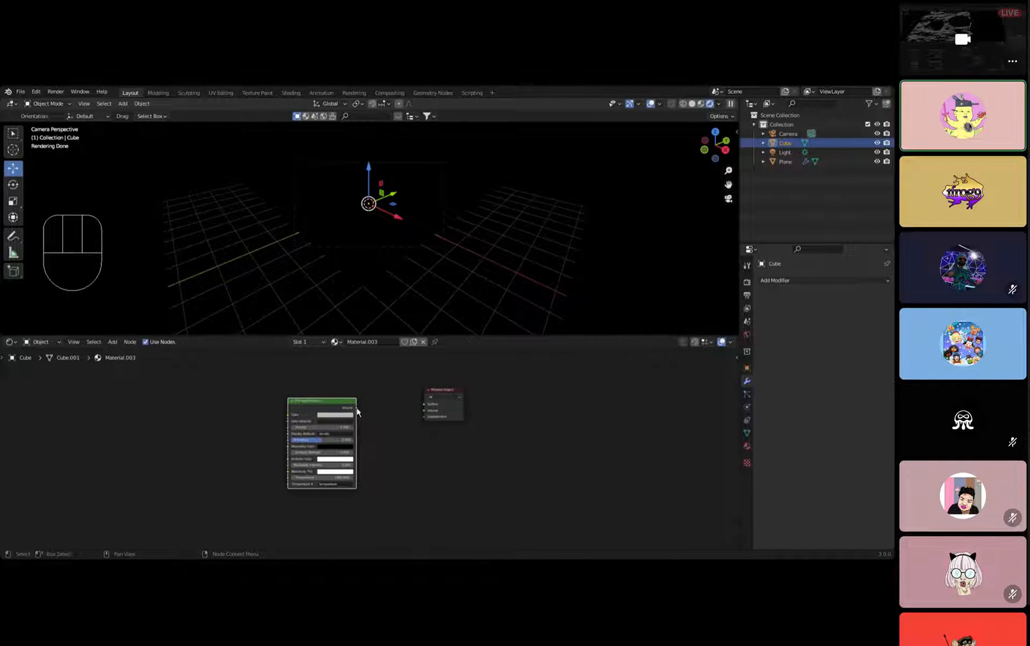
drag(423, 412, 424, 411)
Set the Density of the Principled Volume node to 0.040.
scroll(369, 442, up, 3)
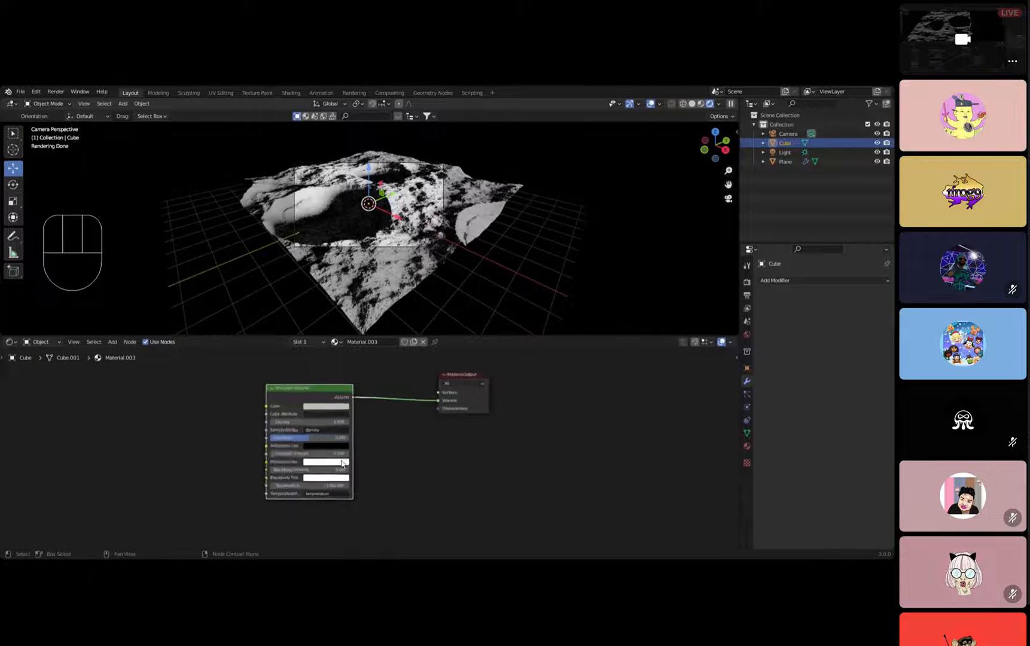
mouse_move(273, 406)
shift+mouse_down()
mouse_move(258, 406)
mouse_move(311, 406)
mouse_move(267, 406)
shift+mouse_up()
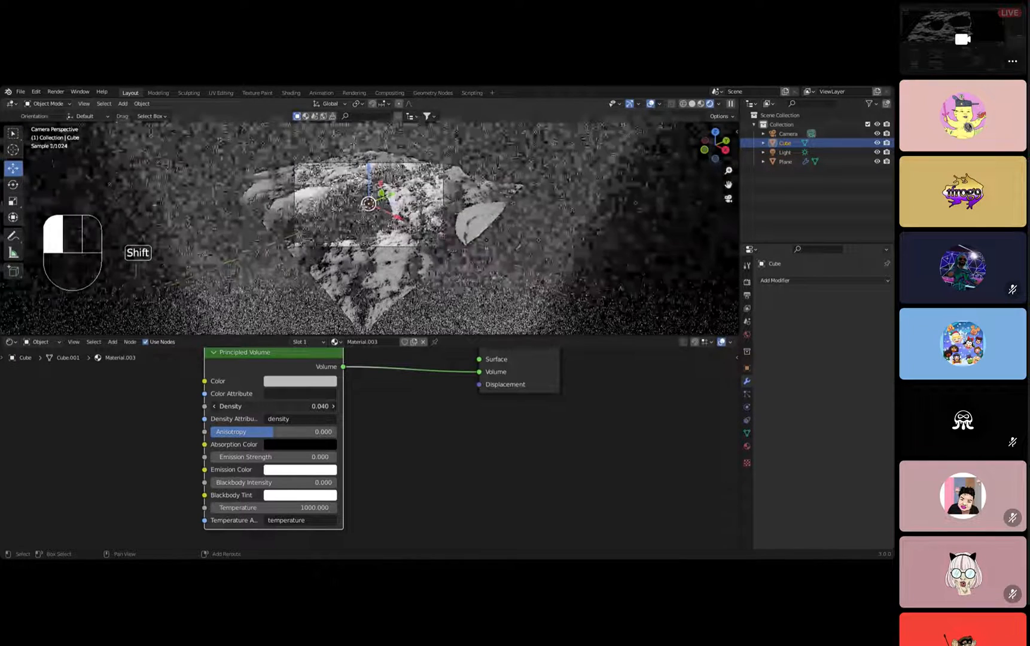
click(323, 408)
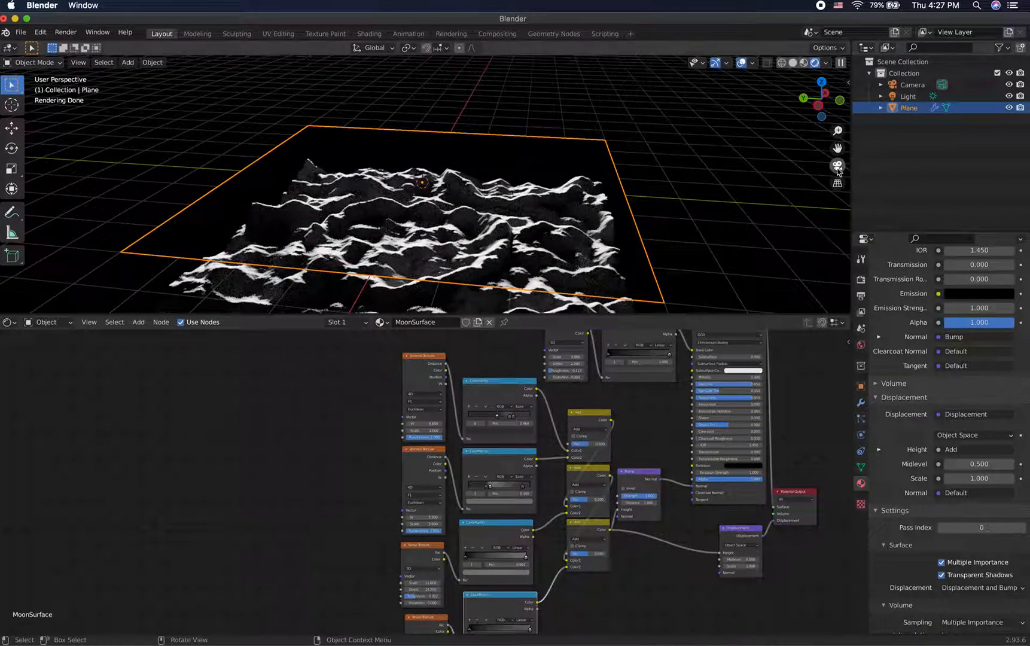
Switch to the camera view and scale the moon surface plane up to about 1.38 times its size.
key(KP_0)
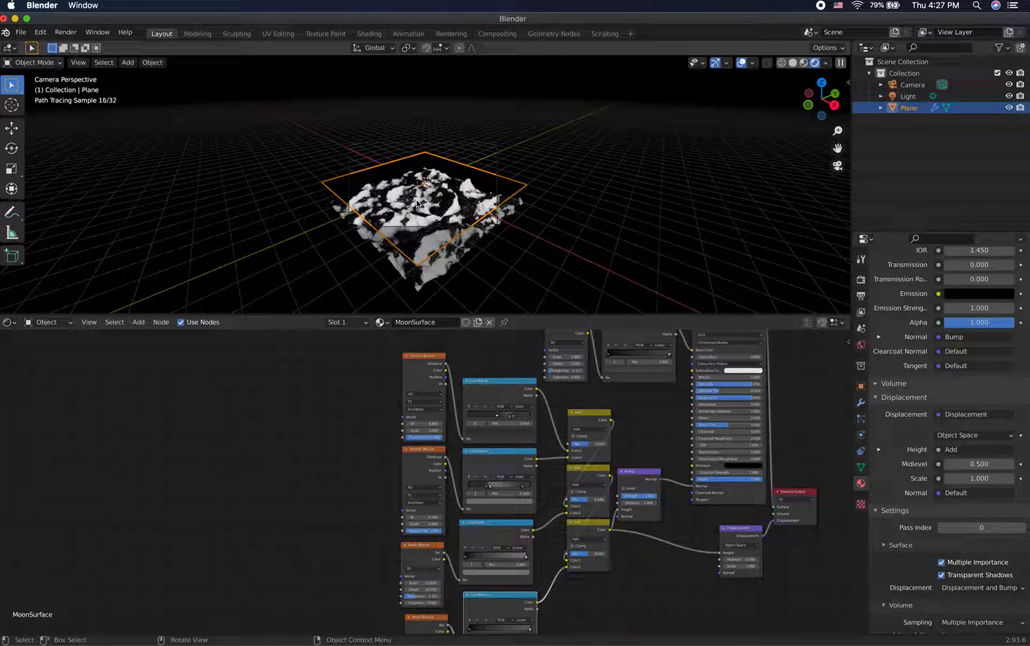
key(s)
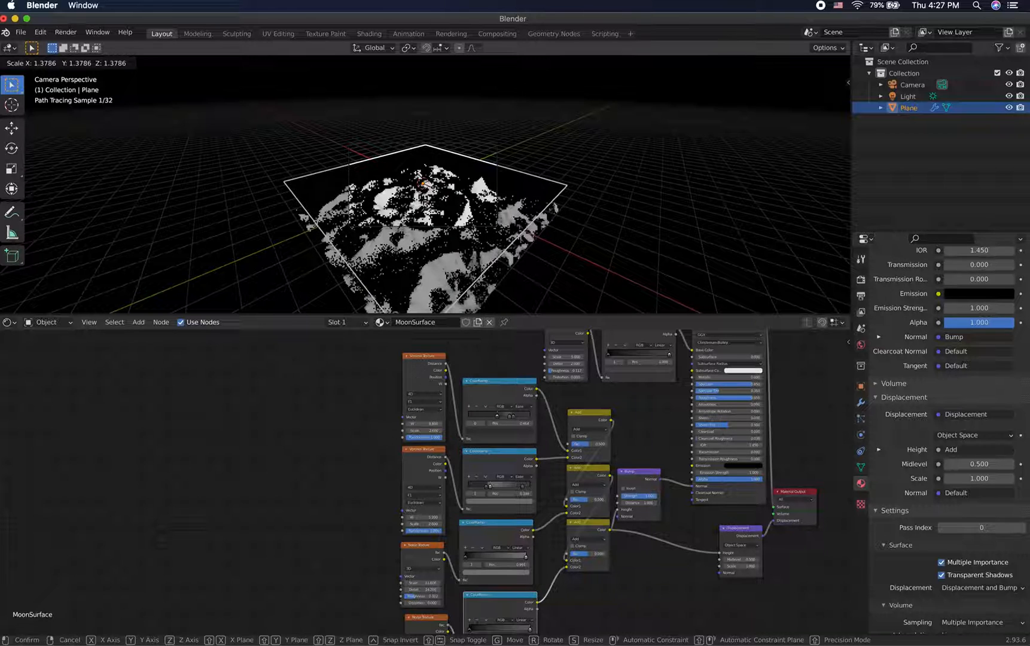
click(447, 199)
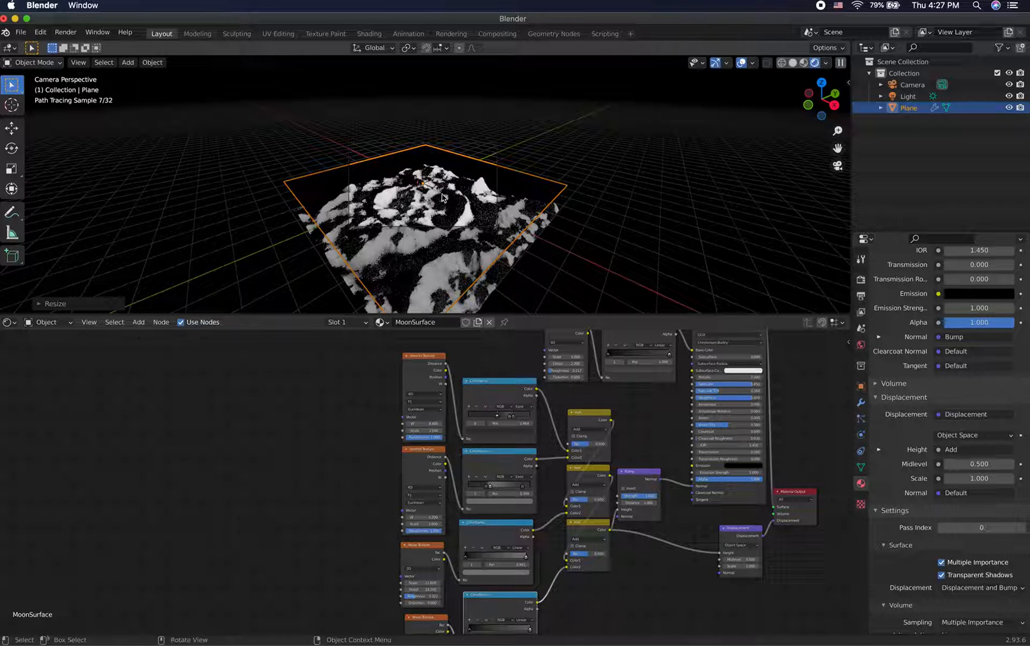
Try raising the plane along Z with the Move tool, undo it, and reposition the plane horizontally in the camera view.
click(19, 127)
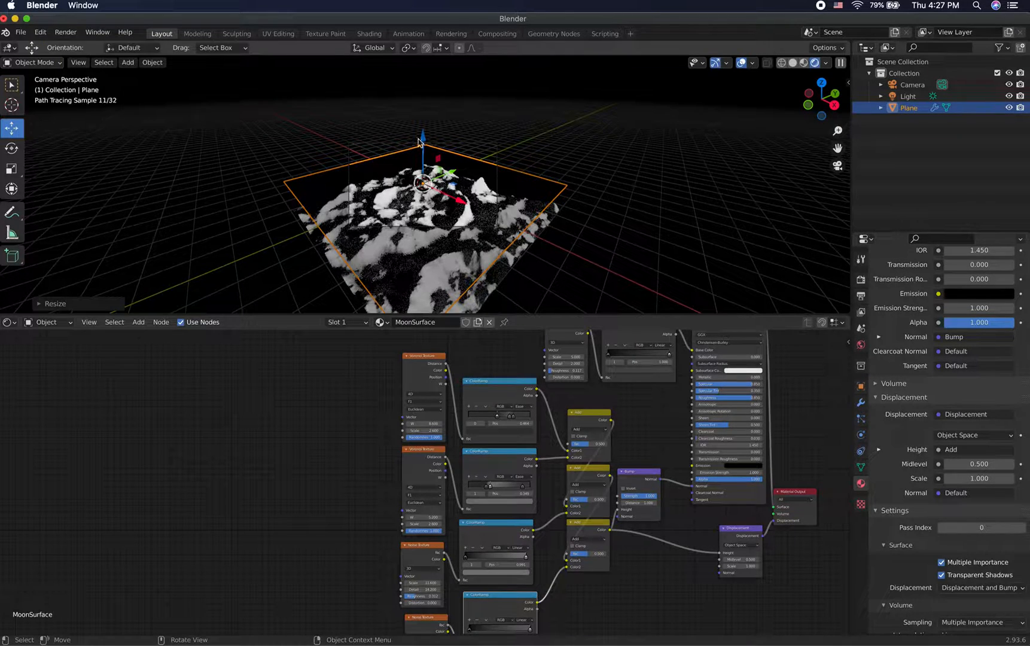
drag(423, 140, 427, 128)
key(ctrl+z)
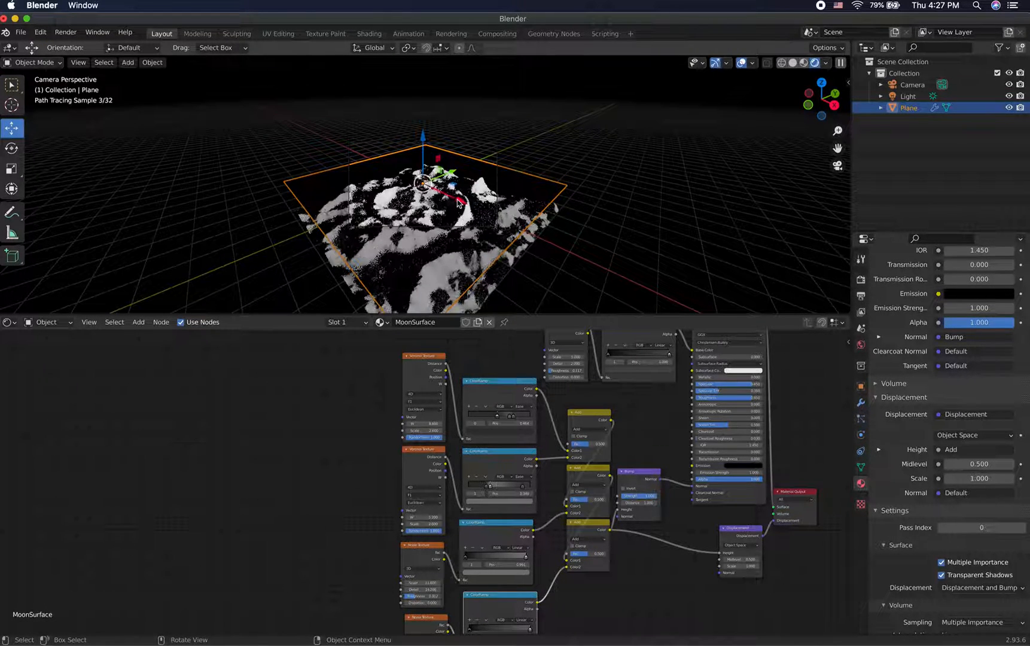
drag(460, 203, 458, 174)
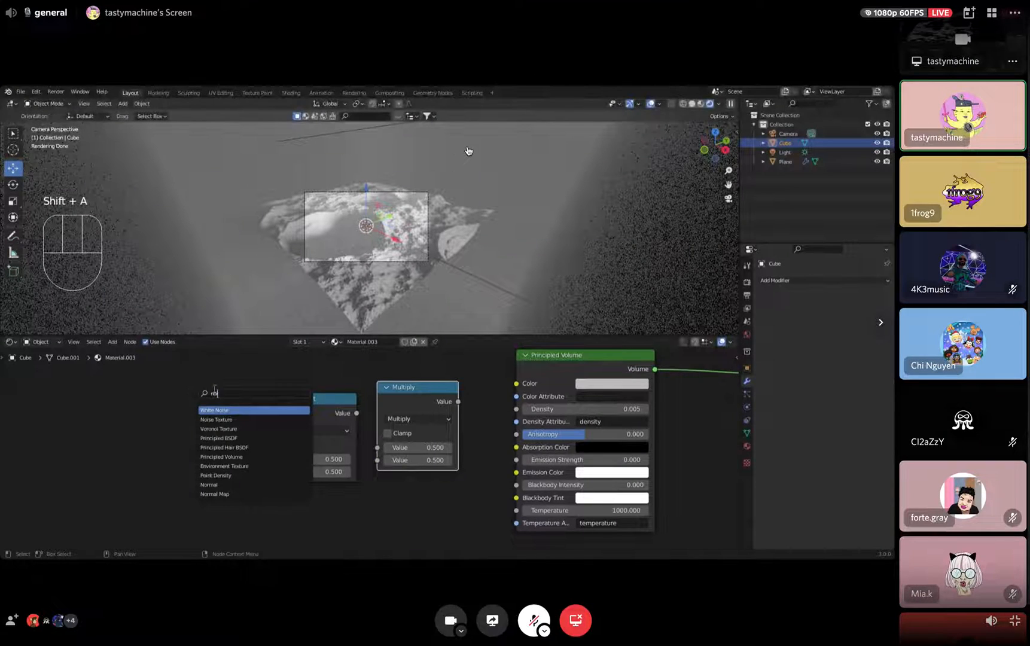
Add a Noise Texture node and chain its Fac output through the Subtract and Multiply nodes into the Principled Volume's Density.
click(228, 418)
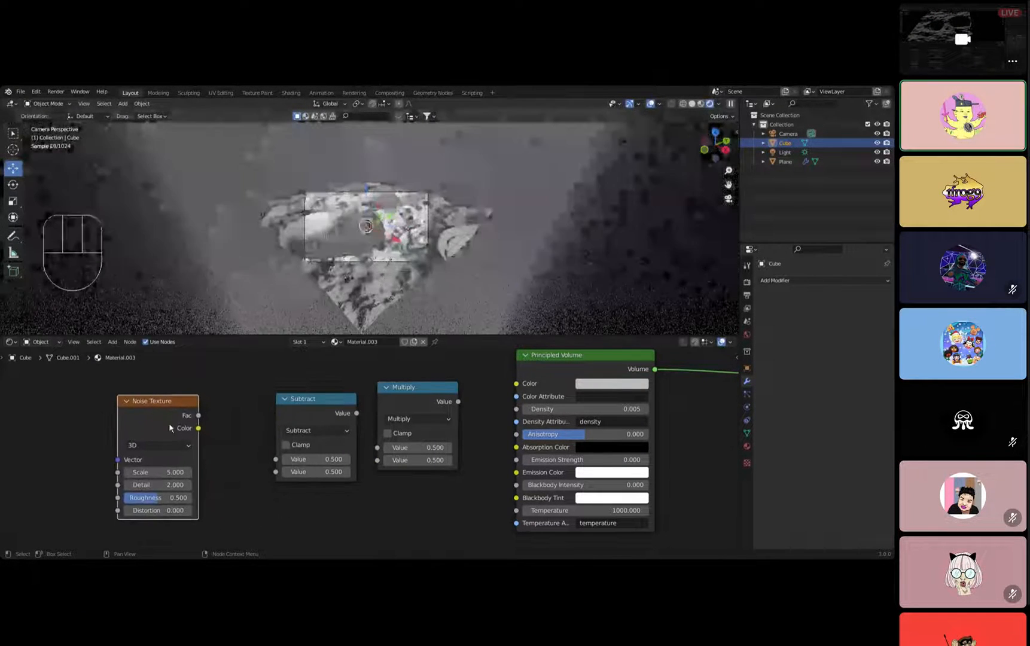
drag(199, 416, 275, 459)
drag(357, 413, 377, 447)
scroll(408, 440, up, 2)
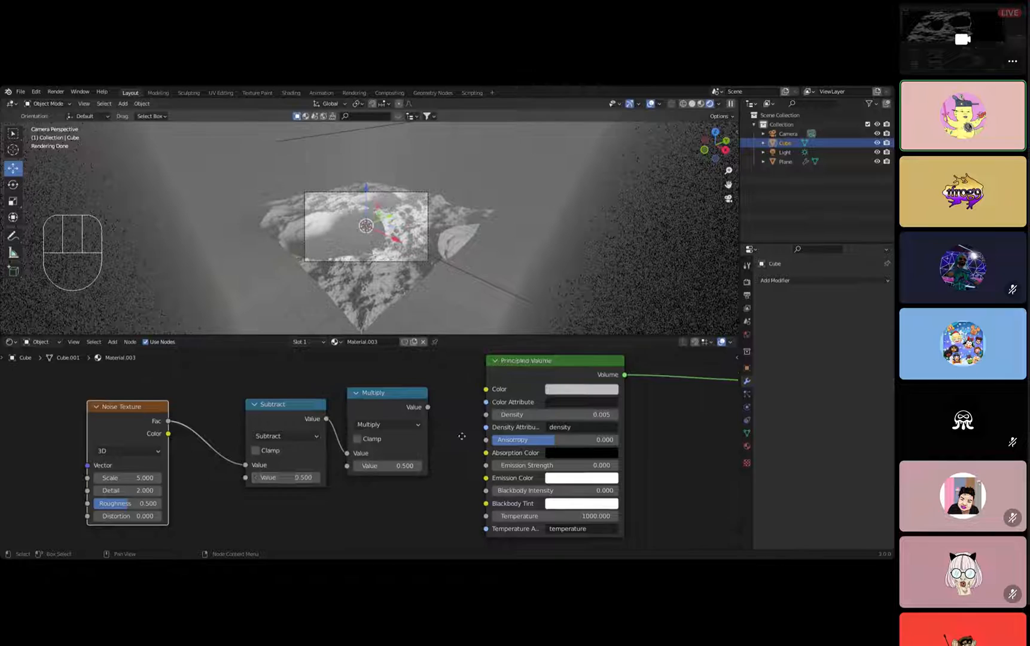
middle_drag(408, 440, 255, 417)
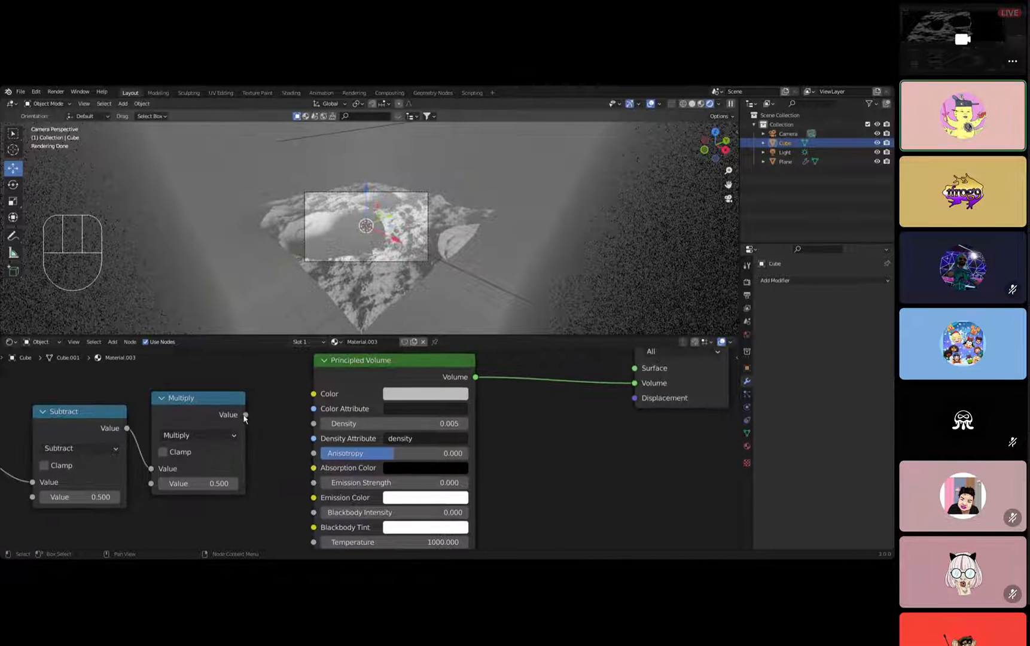
drag(245, 415, 313, 422)
Set the Noise Texture's Detail to 15 and Roughness to 0.808, and lower its Scale slightly.
middle_drag(119, 456, 499, 409)
scroll(366, 397, up, 2)
drag(233, 475, 301, 493)
scroll(301, 493, down, 1)
middle_drag(301, 492, 112, 513)
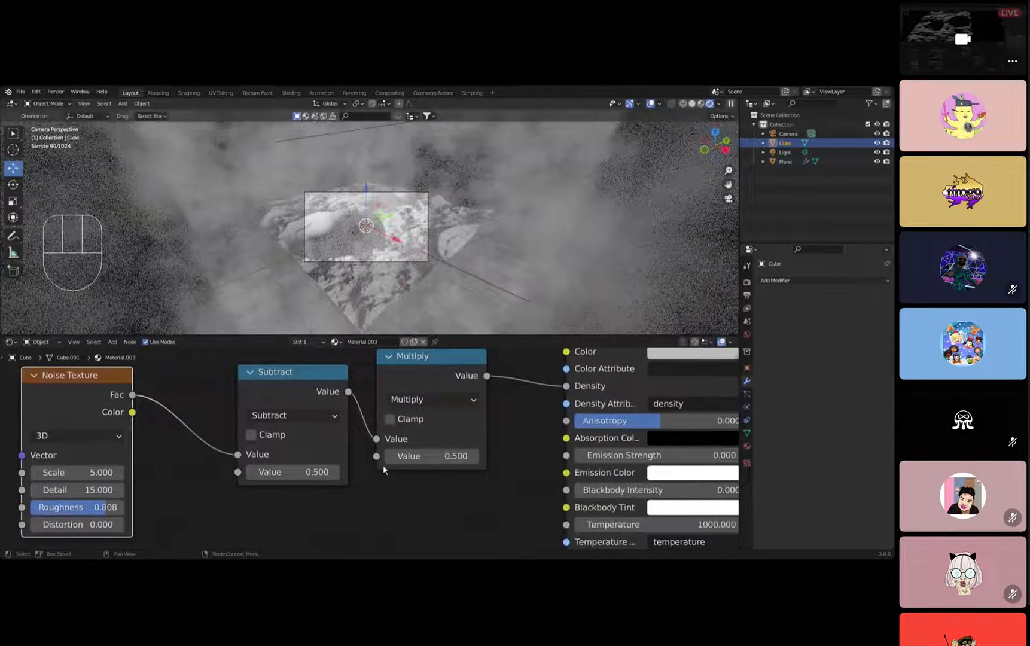
middle_drag(293, 472, 374, 455)
shift+drag(157, 455, 72, 455)
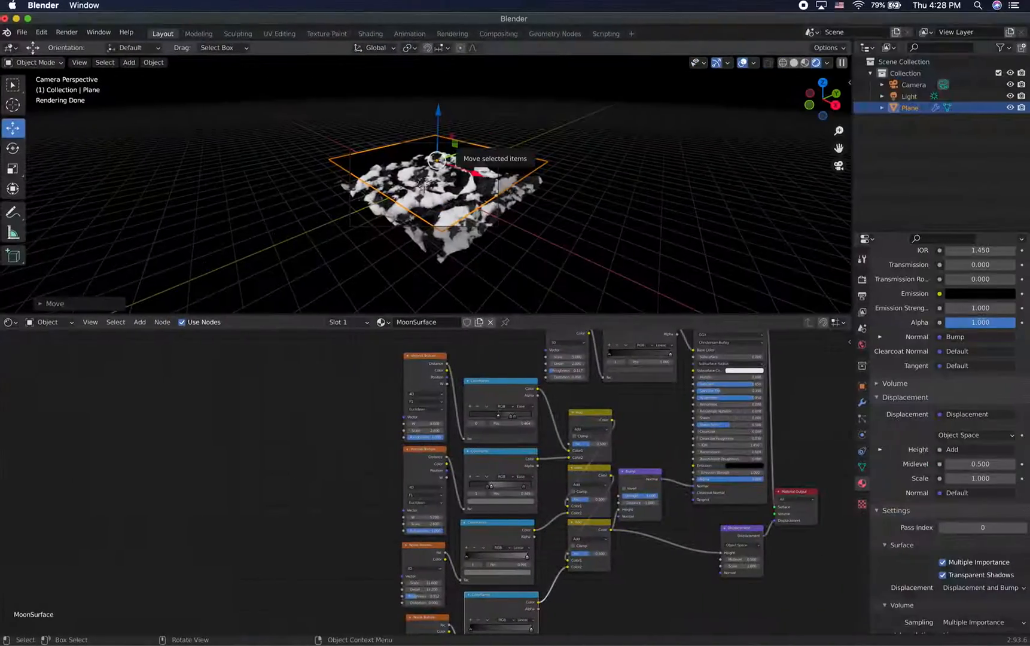
Move the moon surface plane back along the X axis and scale it up to about 1.42 times its size.
click(476, 175)
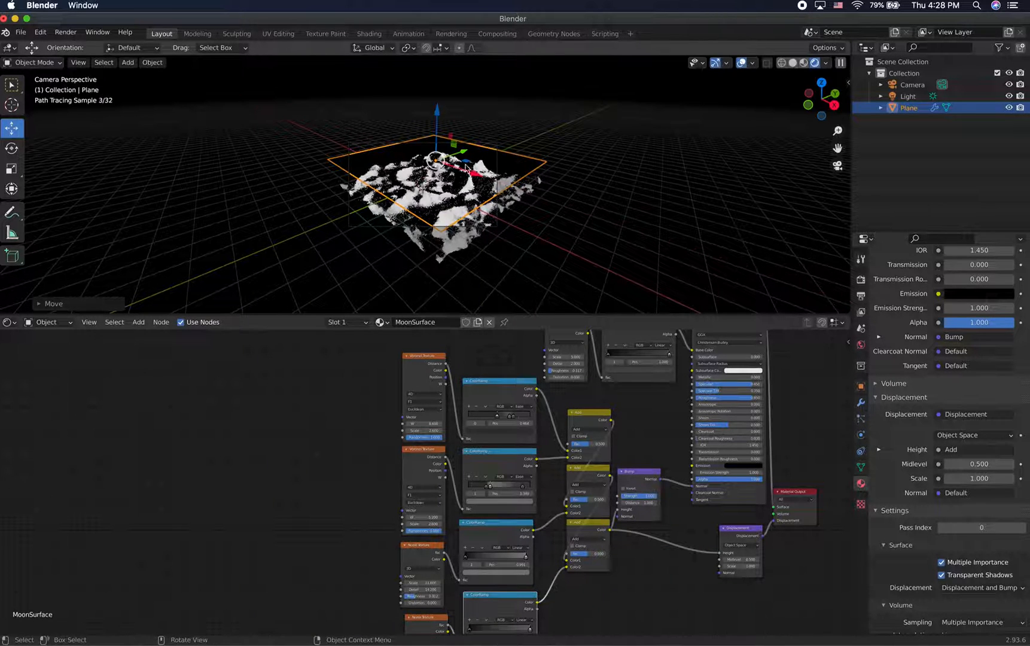
drag(476, 175, 443, 142)
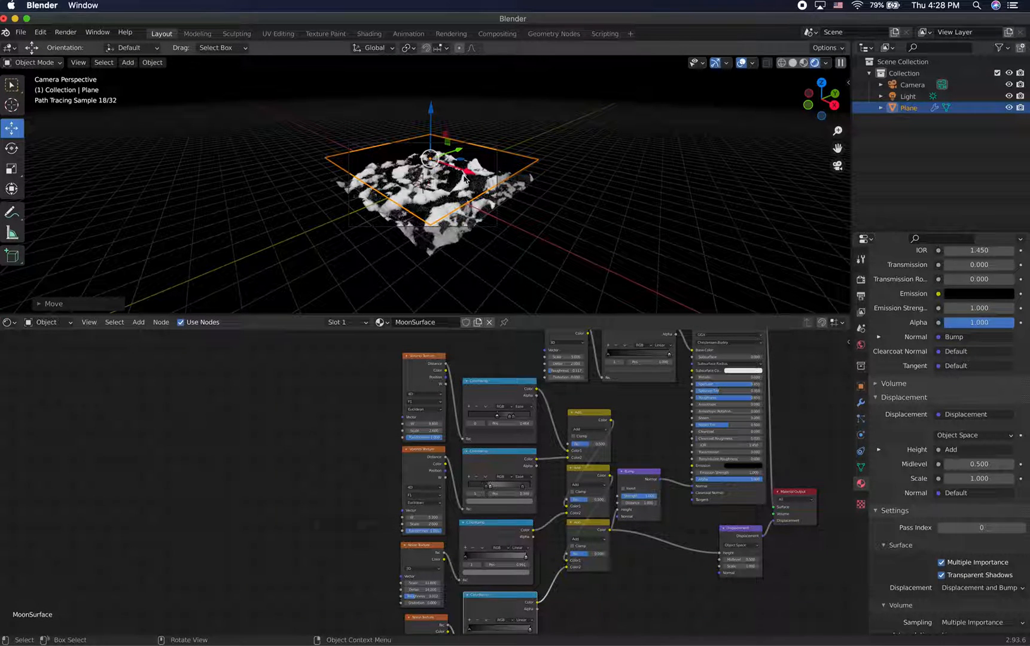
key(s)
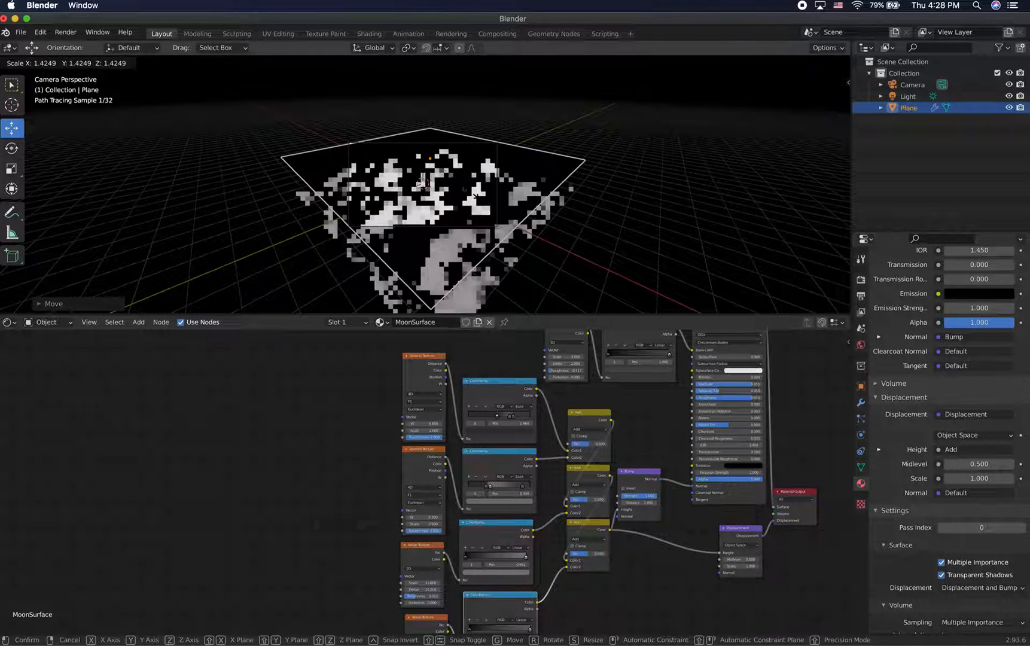
click(473, 194)
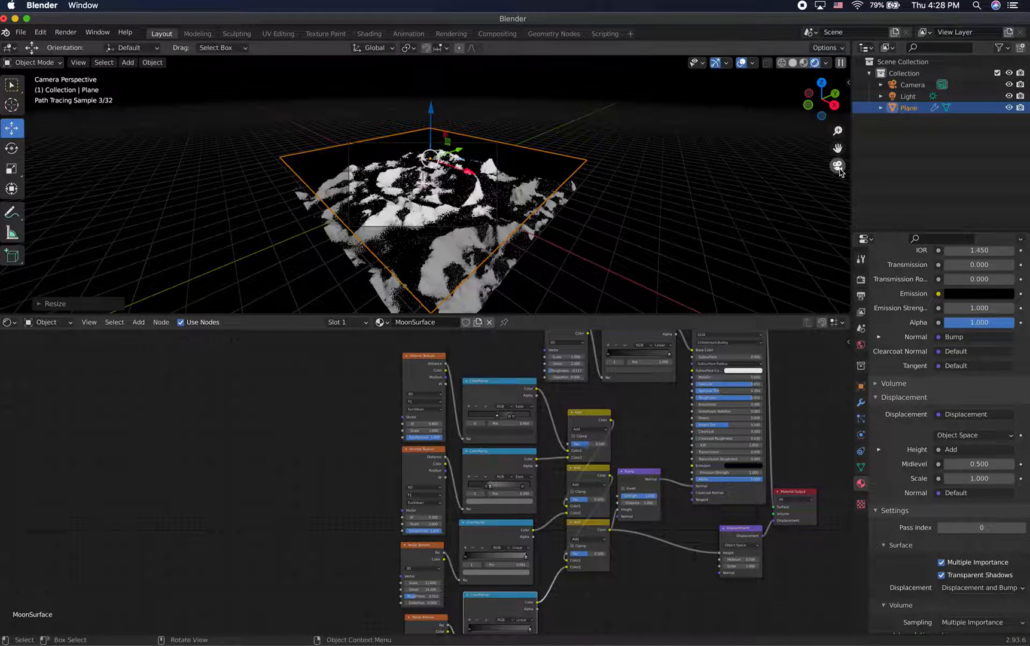
Check the plane from outside the camera view, return to the camera view and nudge the plane slightly along X.
click(839, 168)
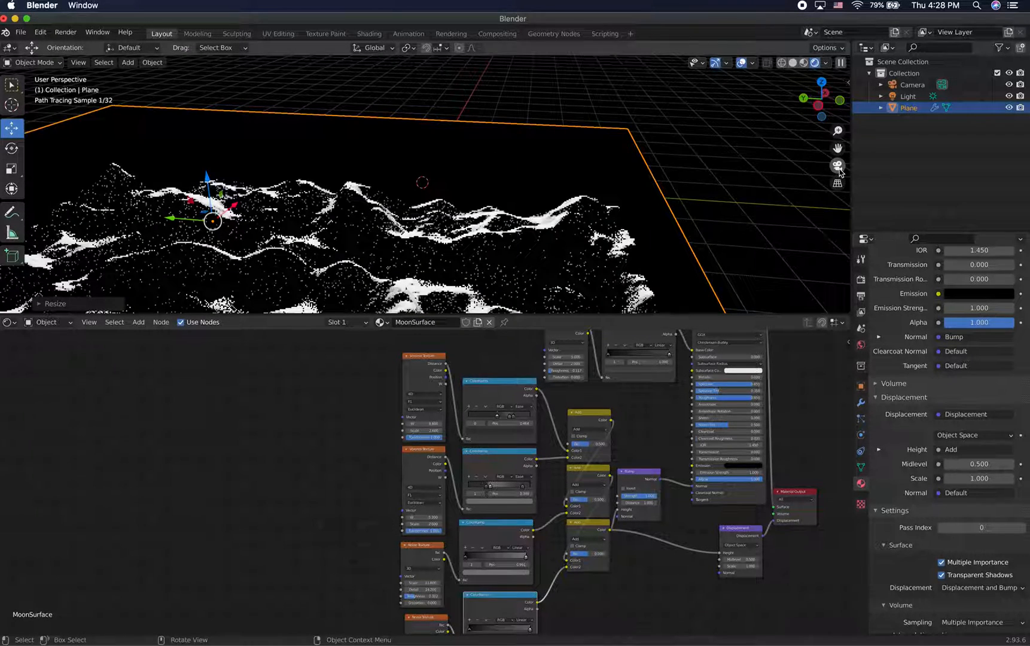
click(838, 168)
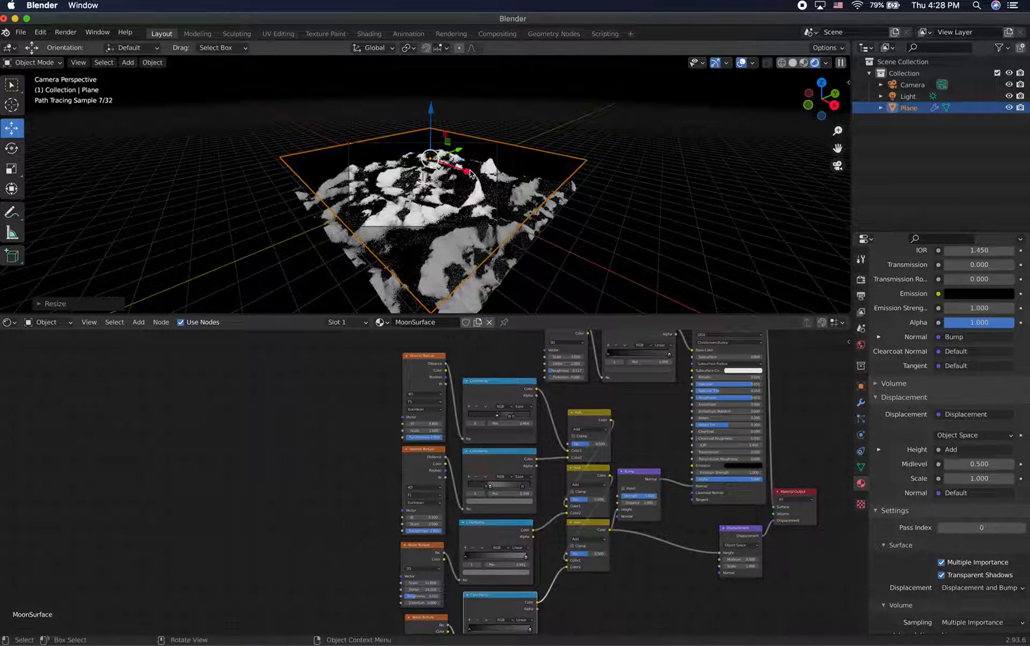
drag(469, 175, 467, 173)
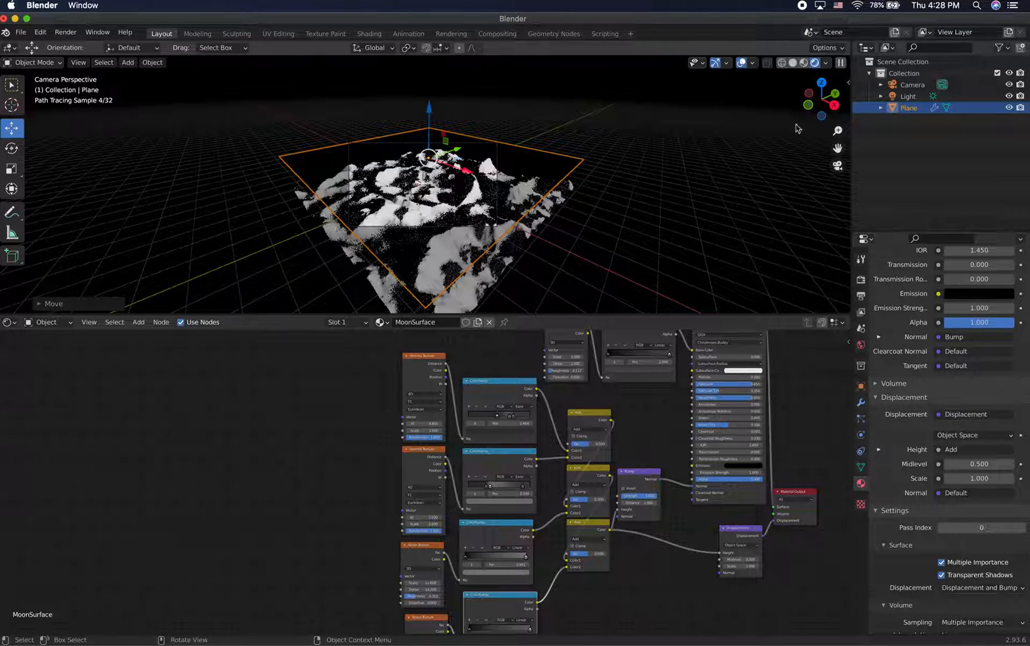
Deselect the plane, add a cube mesh and scale it up until it encloses the moon surface and the camera.
click(904, 73)
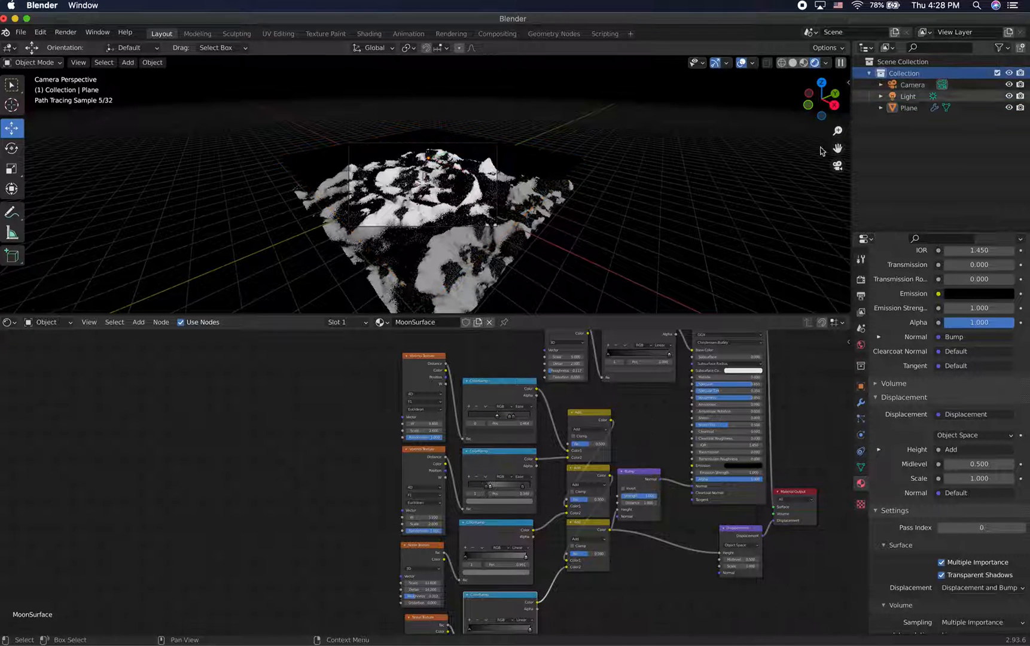
click(435, 204)
click(637, 182)
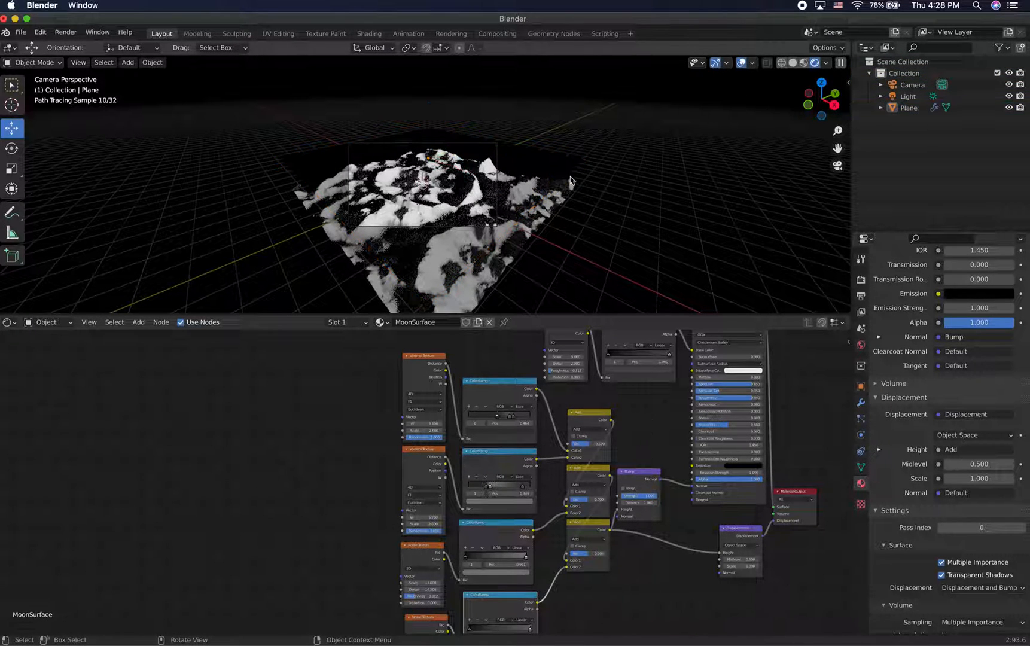
key(shift+a)
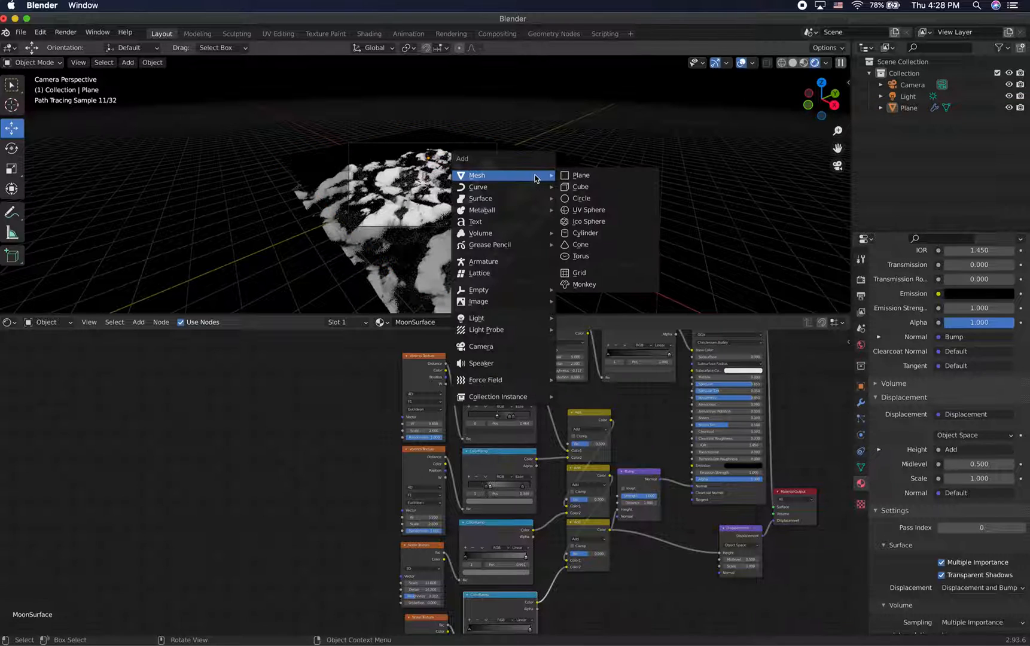
click(586, 189)
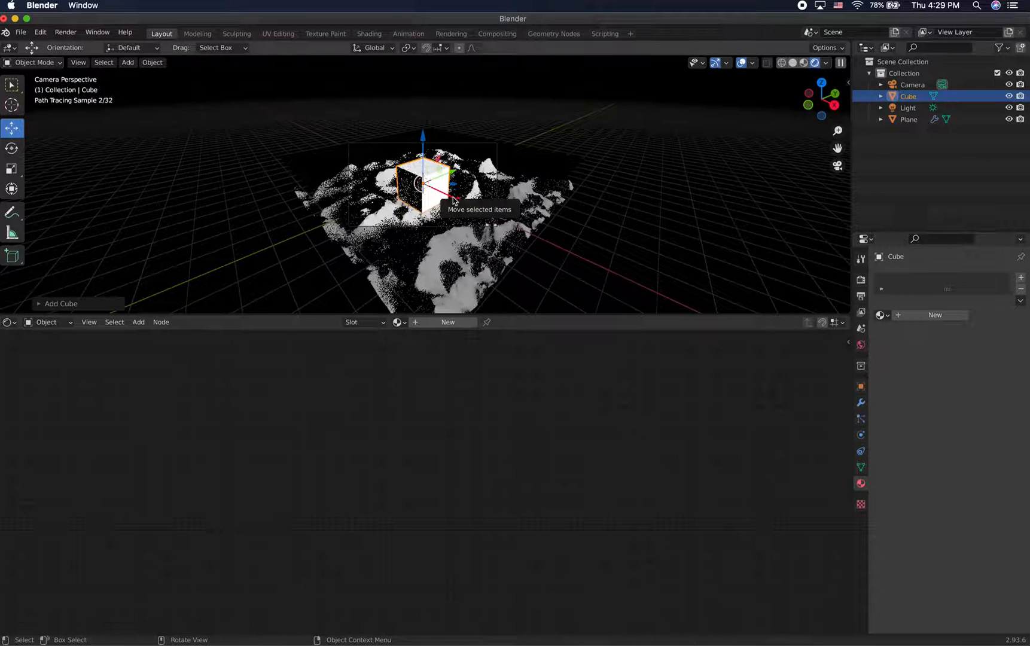
key(s)
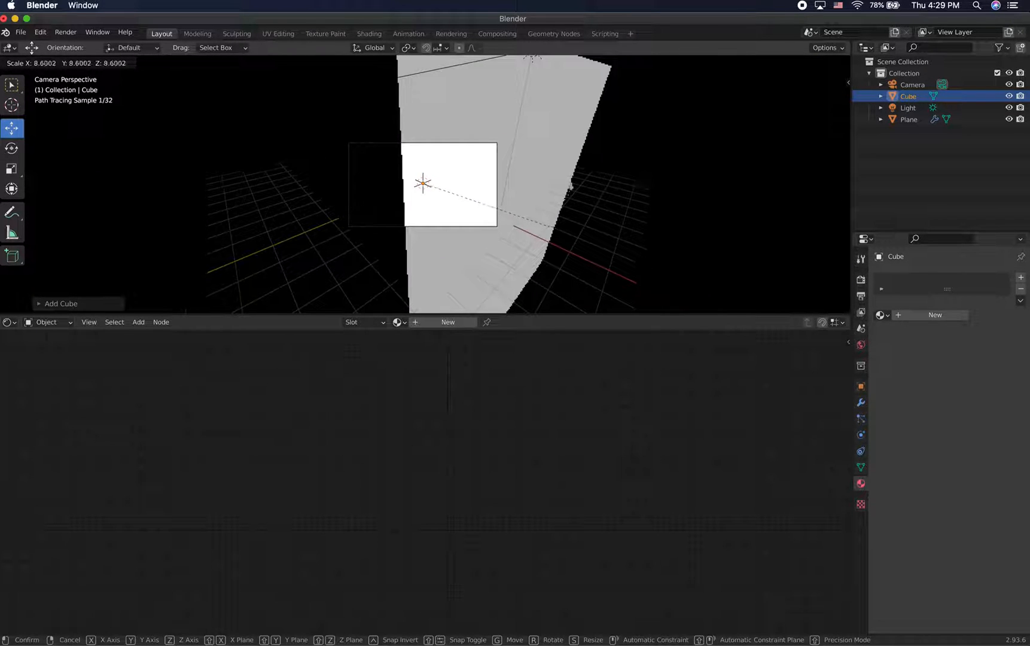
click(692, 280)
Create a new material on the cube and remove its Principled BSDF node.
click(433, 326)
click(503, 443)
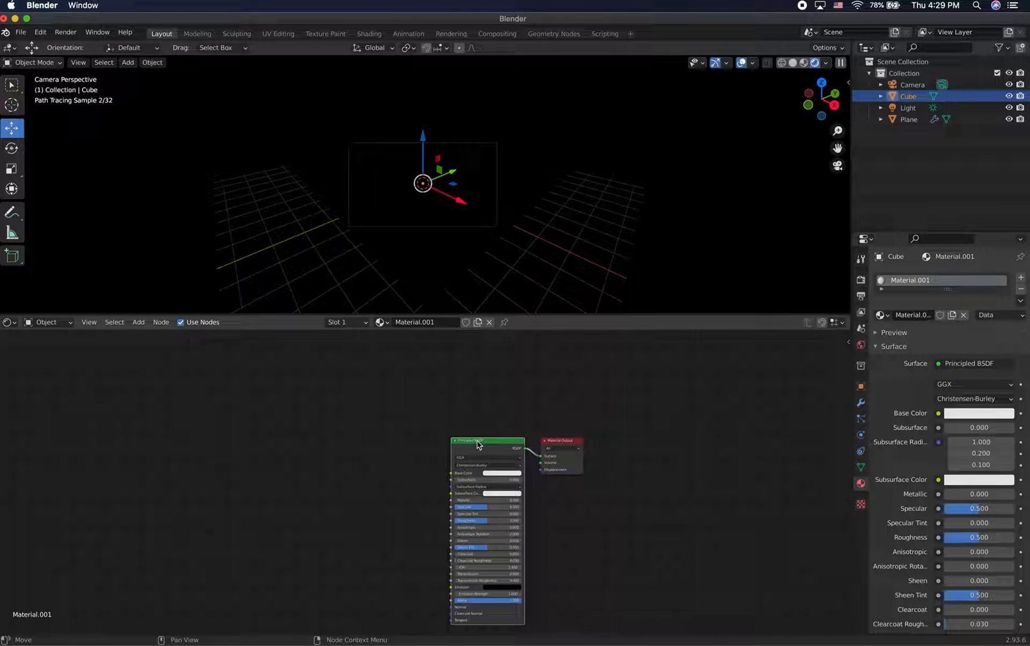
key(Delete)
key(shift+a)
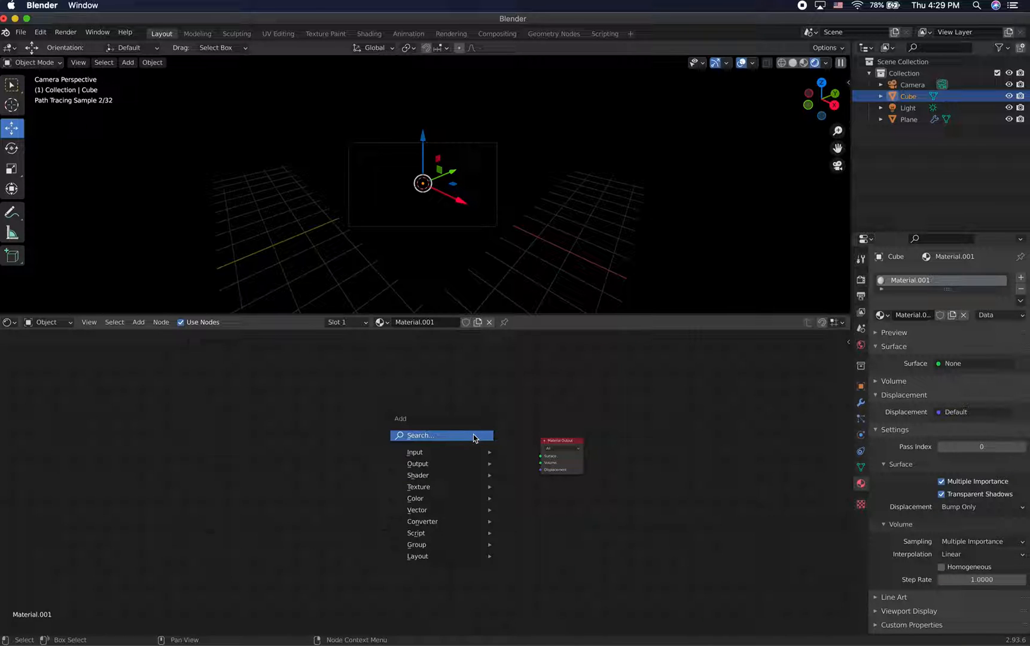
mouse_move(473, 521)
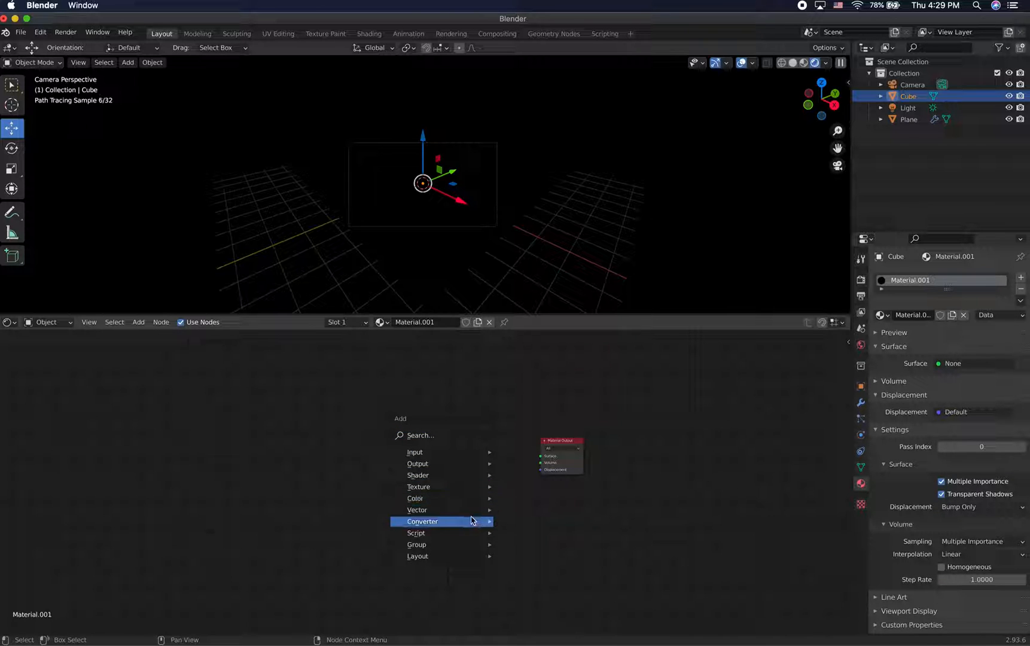
mouse_move(424, 500)
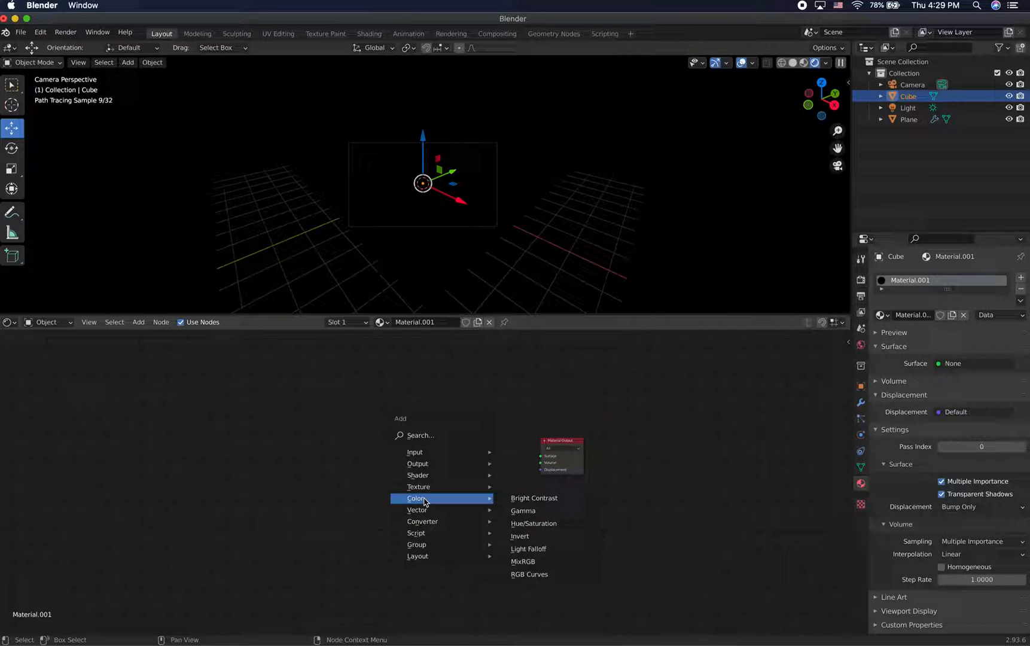
mouse_move(429, 476)
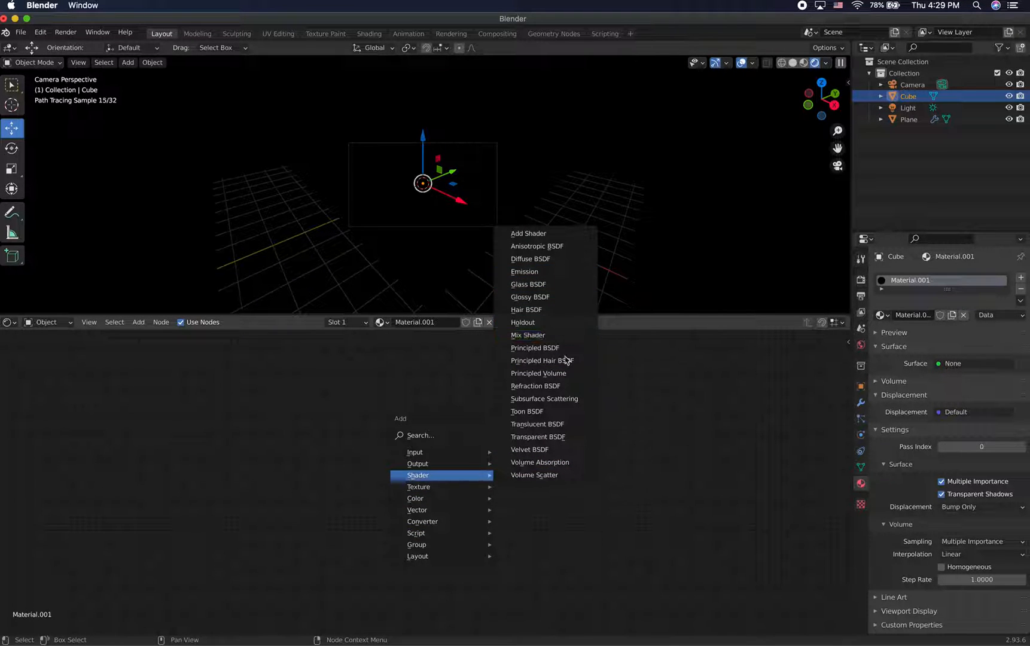
click(532, 386)
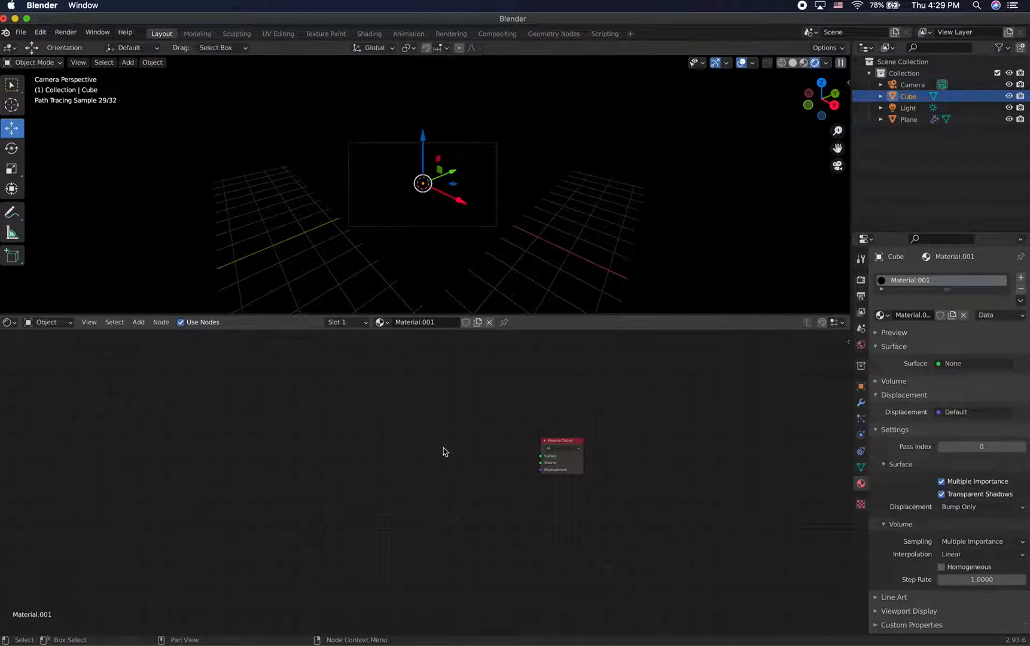
right_click(444, 451)
key(shift+a)
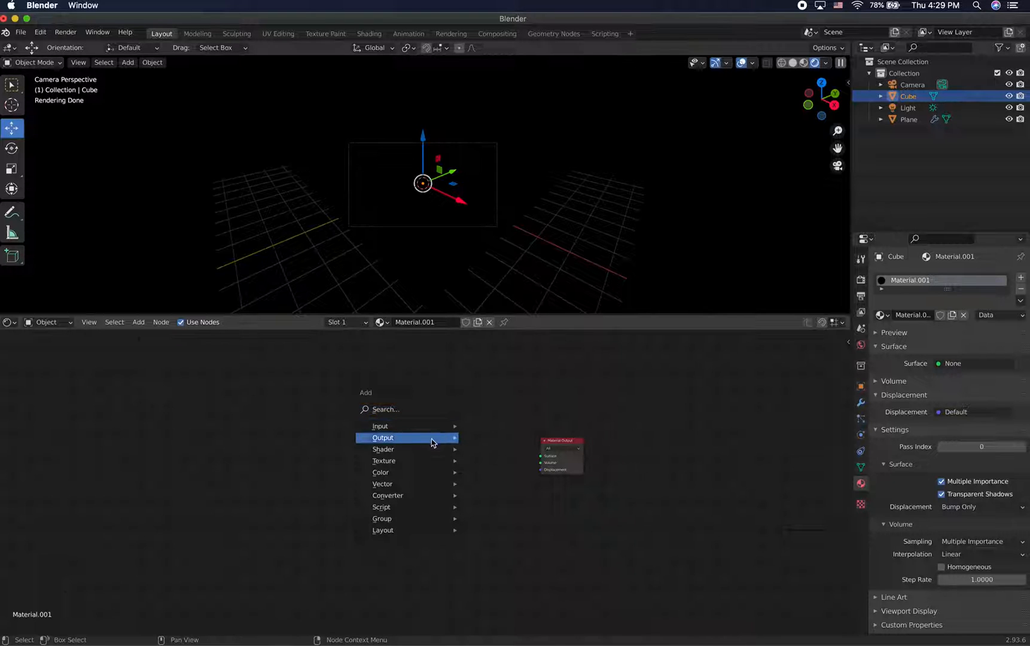
mouse_move(437, 459)
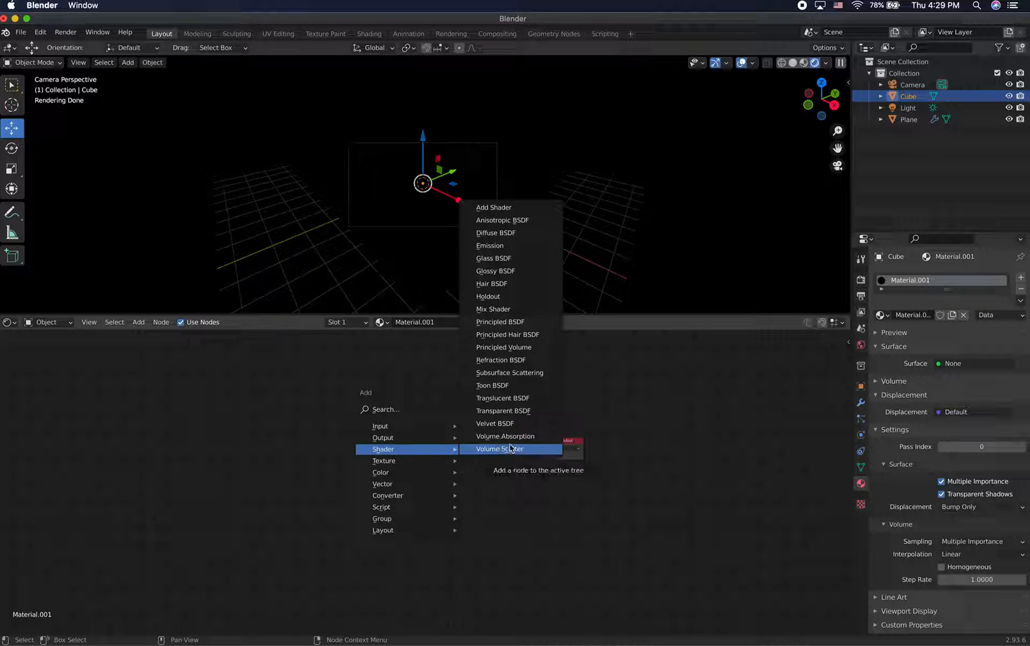
key(Escape)
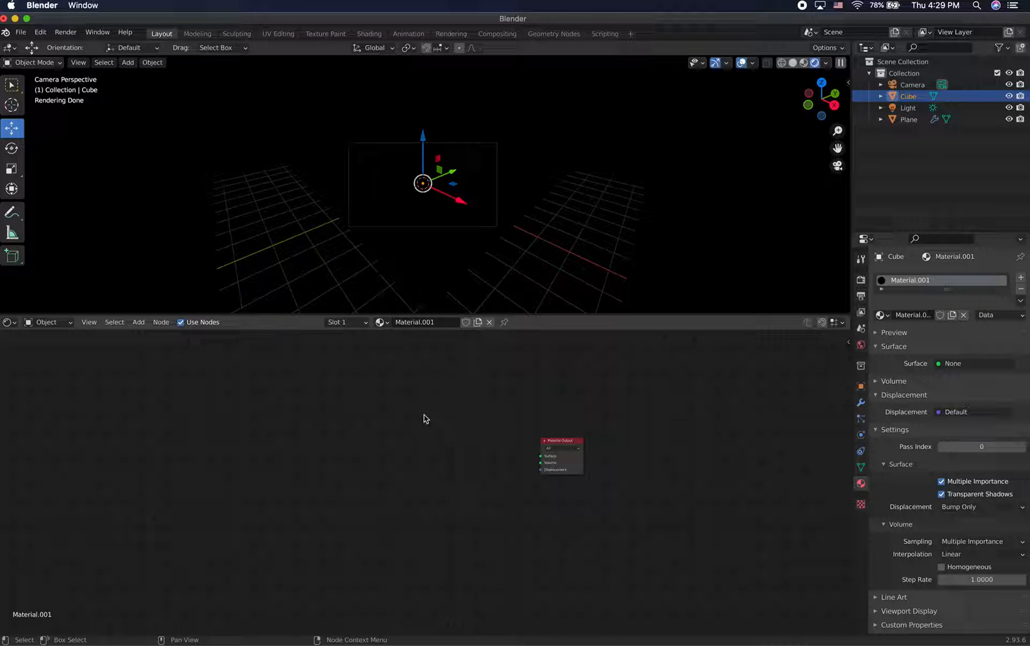
Add a Principled Volume node and place it beside the Material Output node.
right_click(433, 416)
key(shift+a)
mouse_move(445, 446)
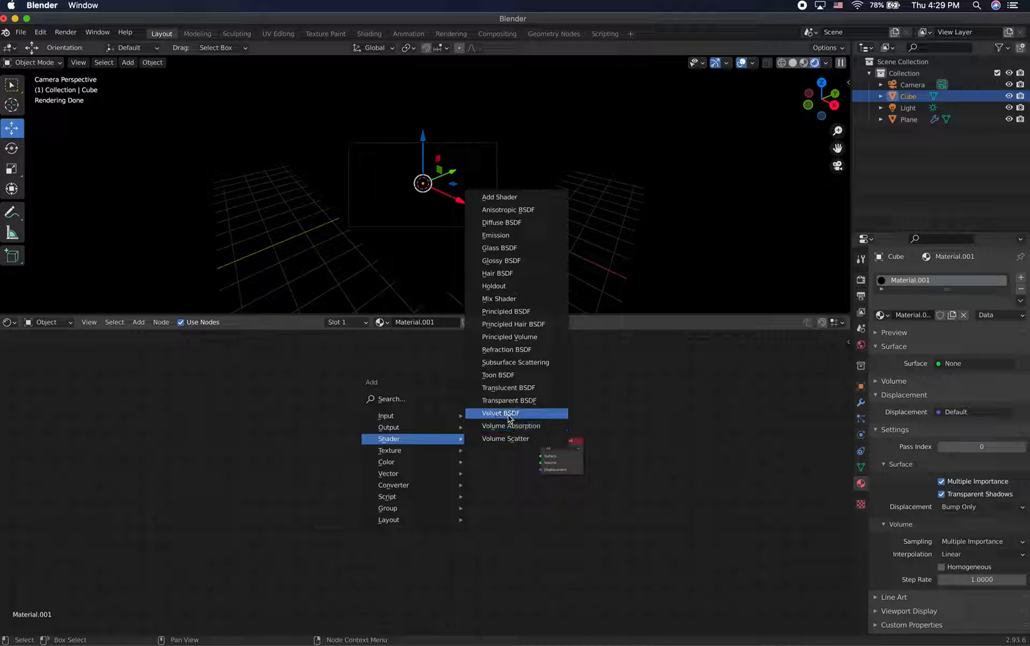
click(510, 337)
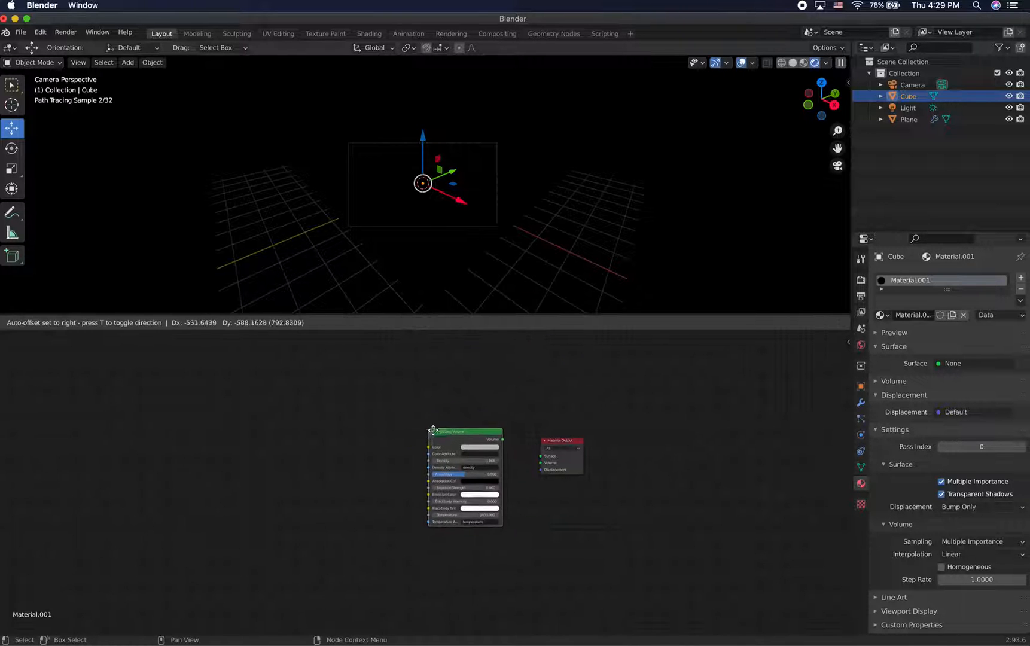
click(443, 439)
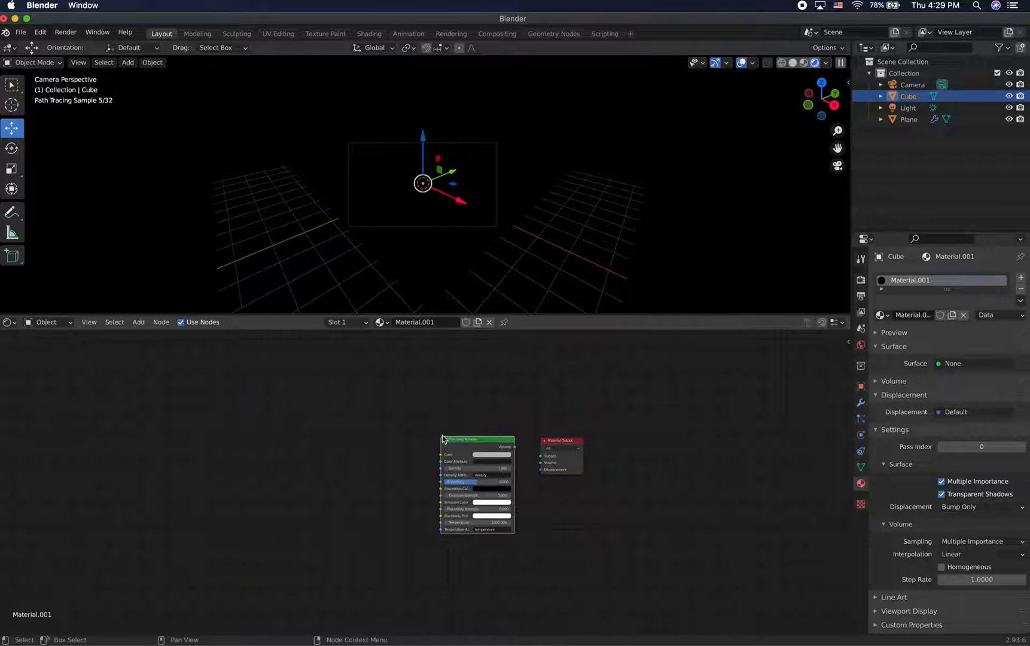
right_click(324, 442)
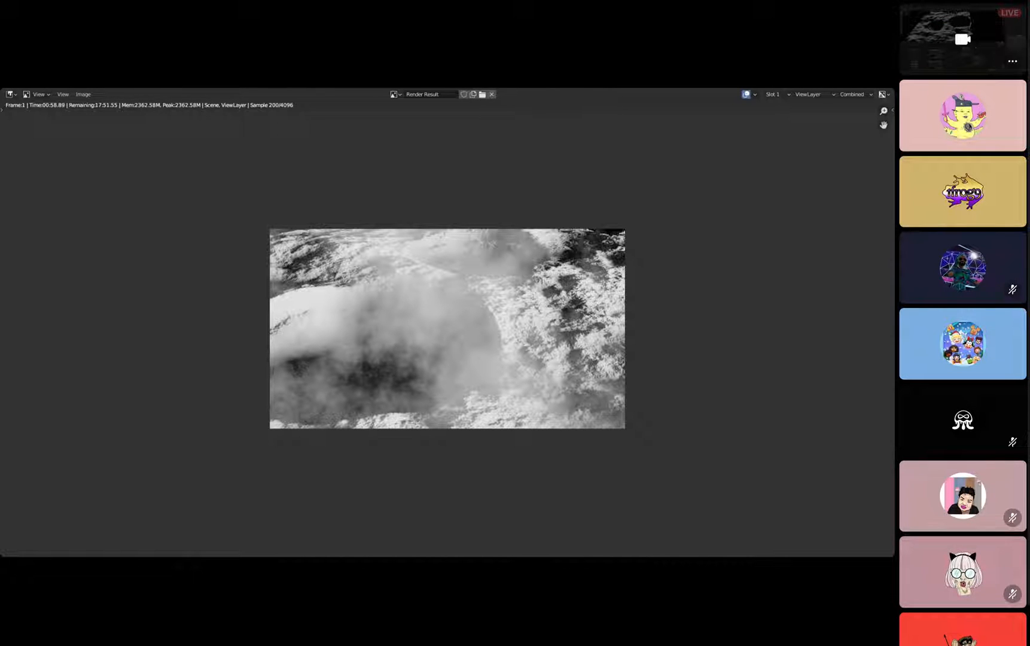
key(ctrl+Right)
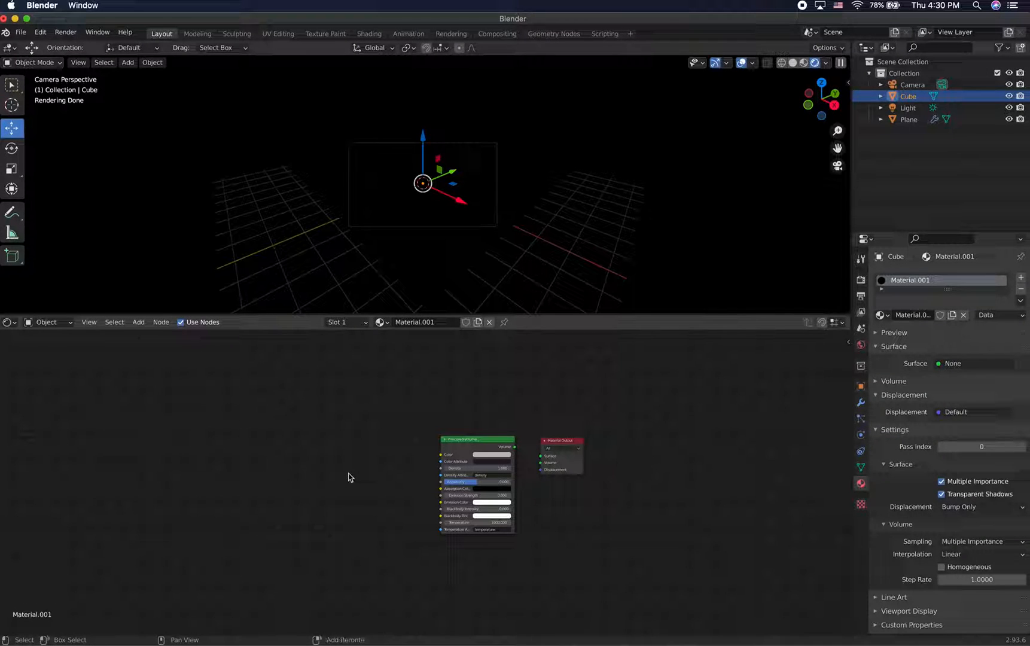
key(shift+a)
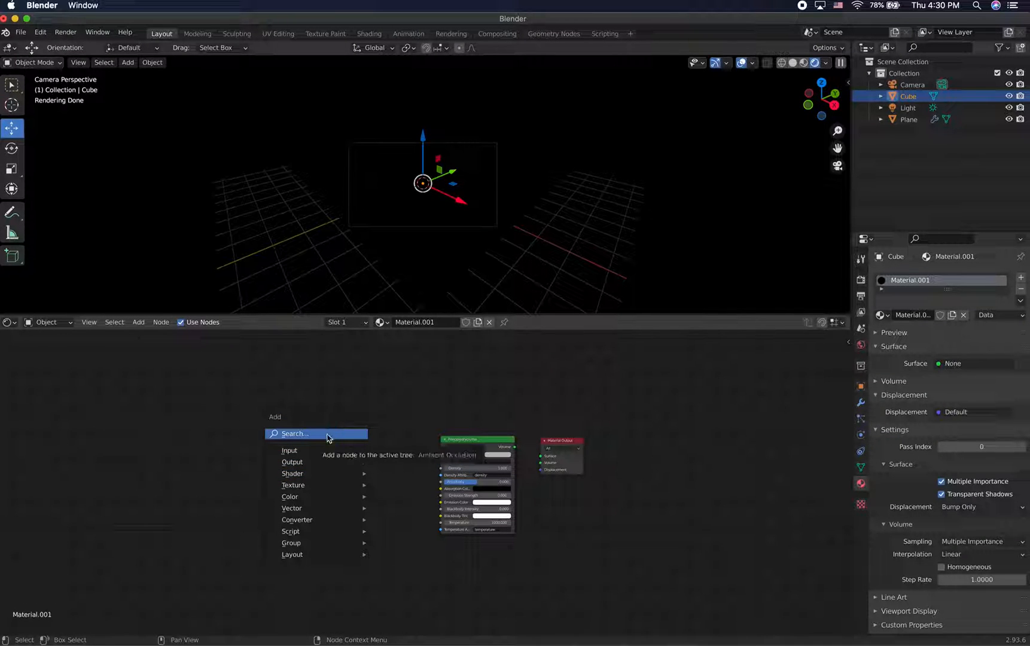
key(c)
key(l)
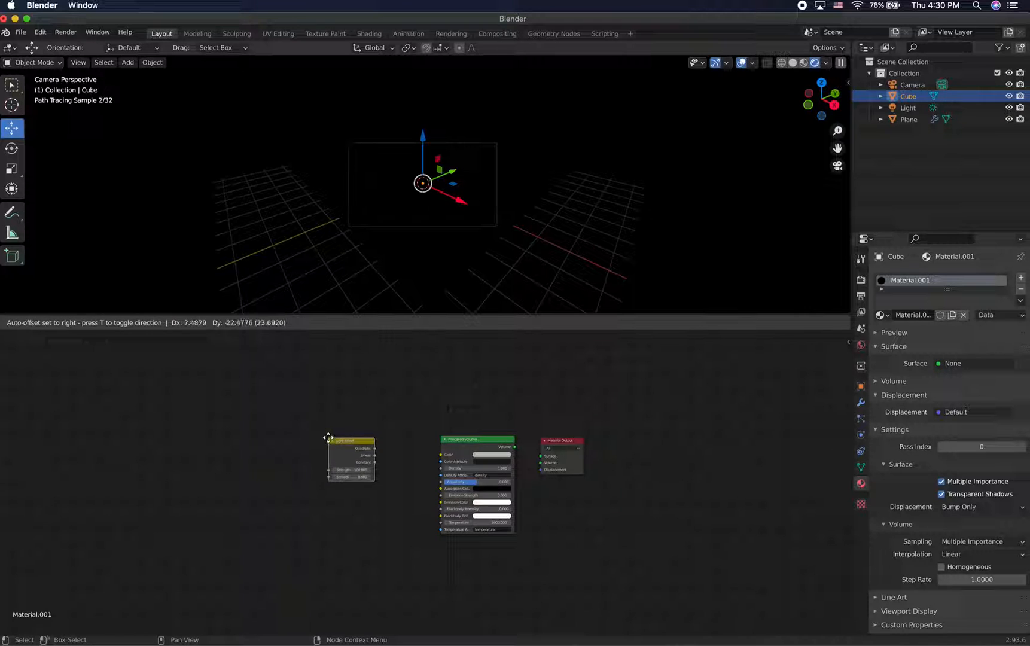
click(296, 435)
right_click(309, 451)
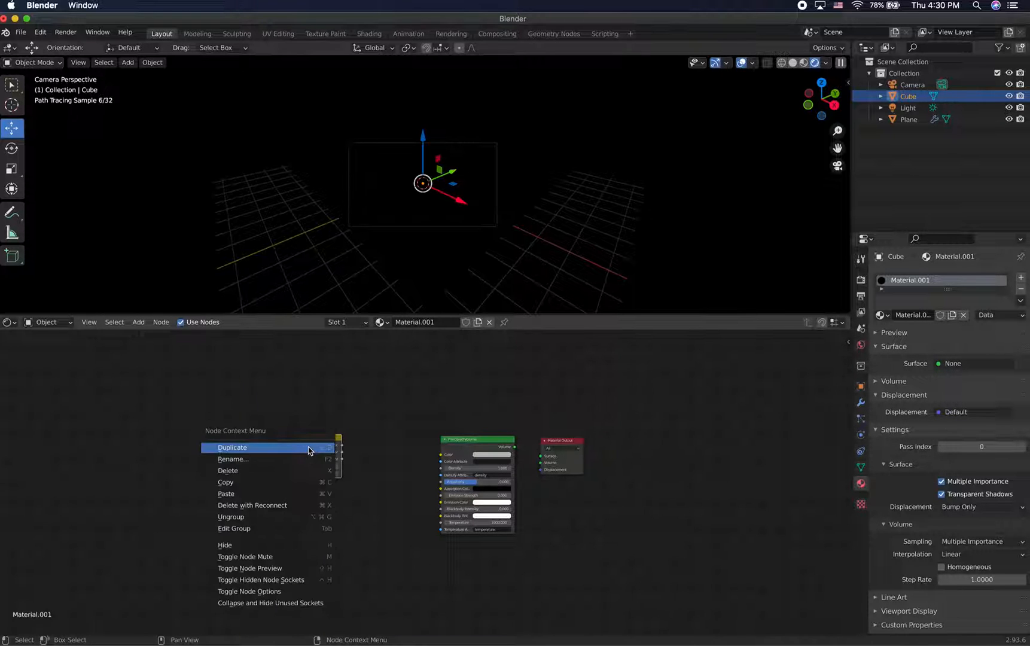
click(296, 471)
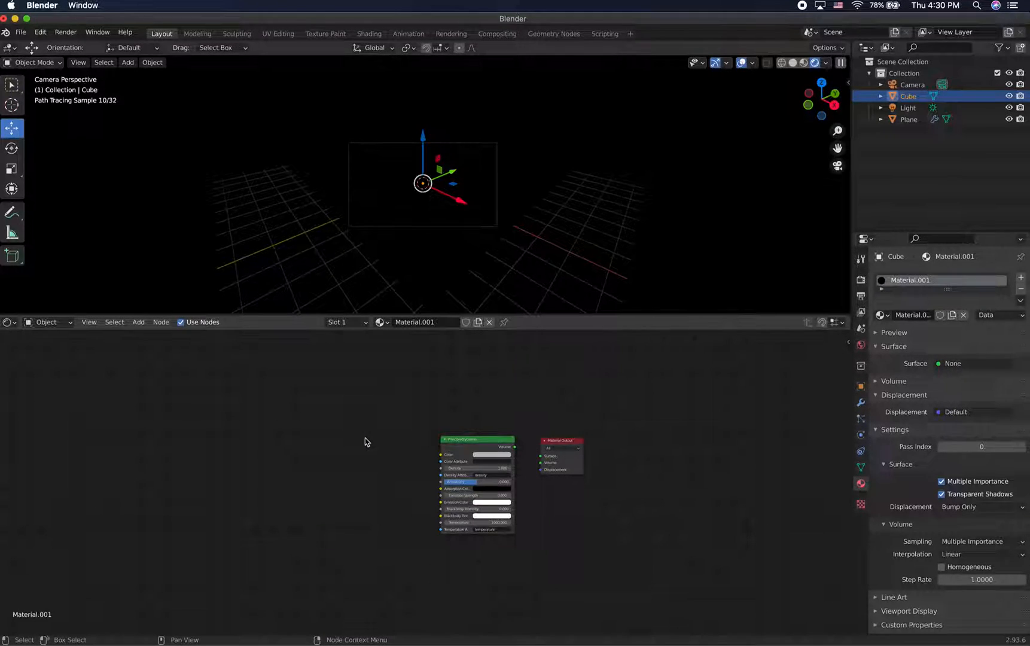
Switch to the Discord call, unmute the microphone and mute it again, then return to Blender.
key(ctrl+Left)
key(ctrl+Right)
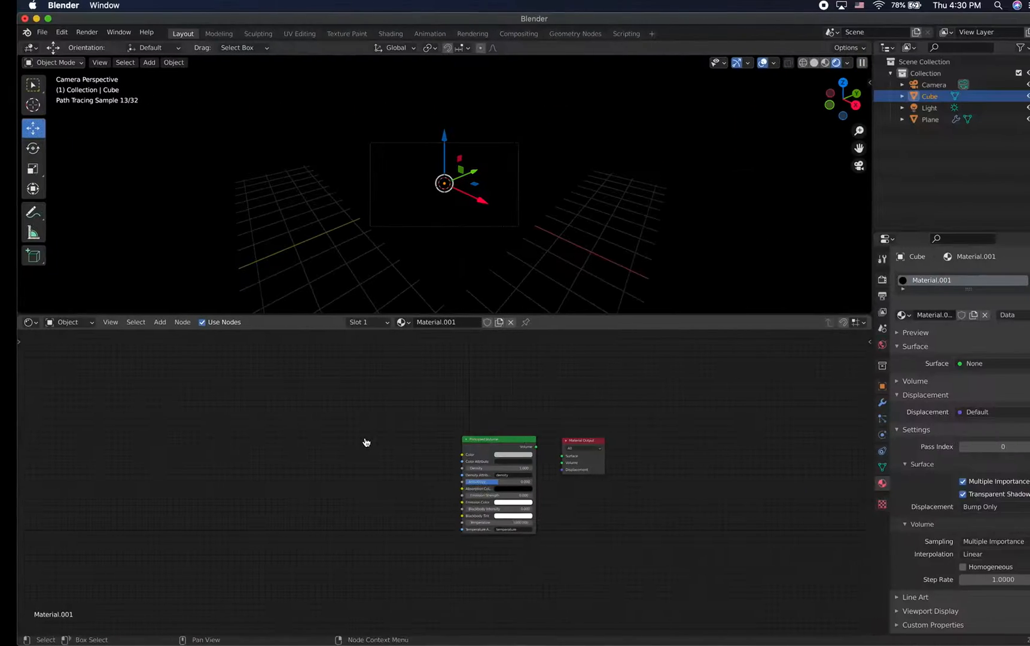
key(ctrl+Left)
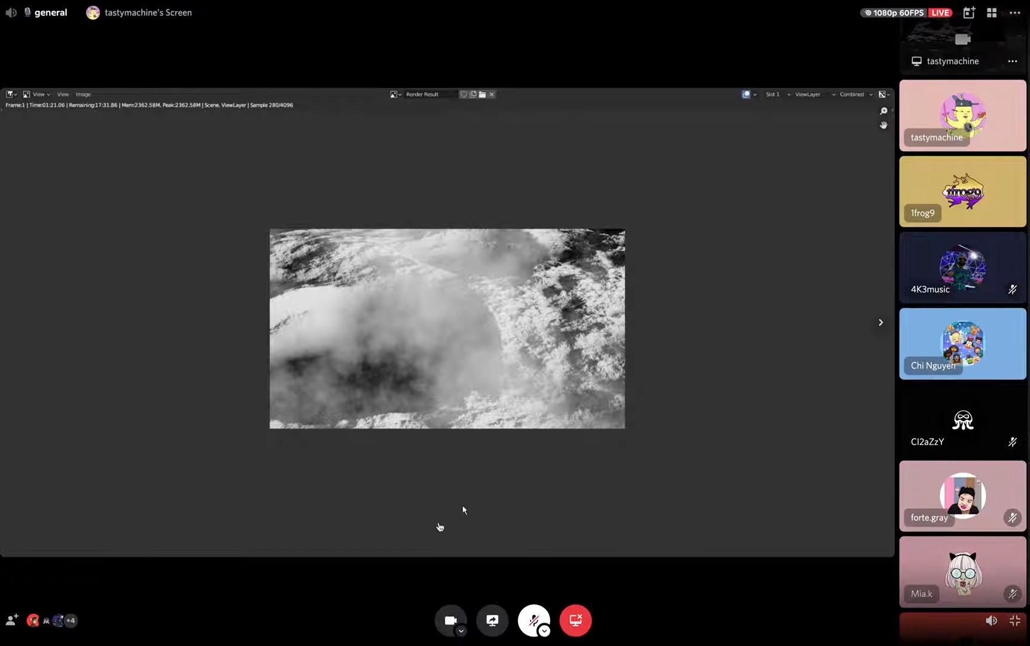
click(534, 619)
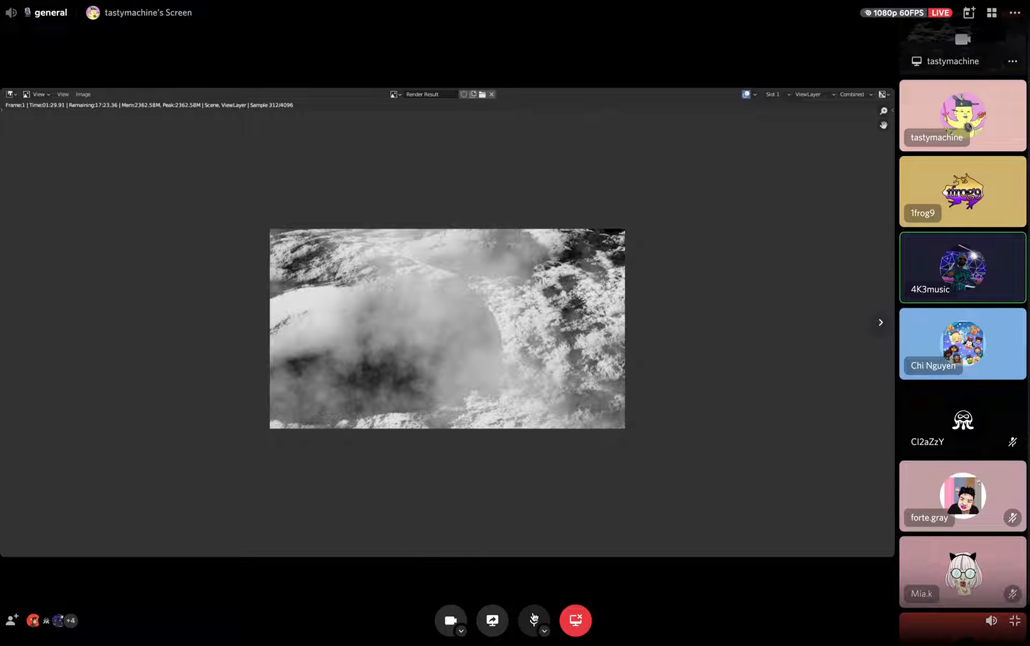
click(533, 617)
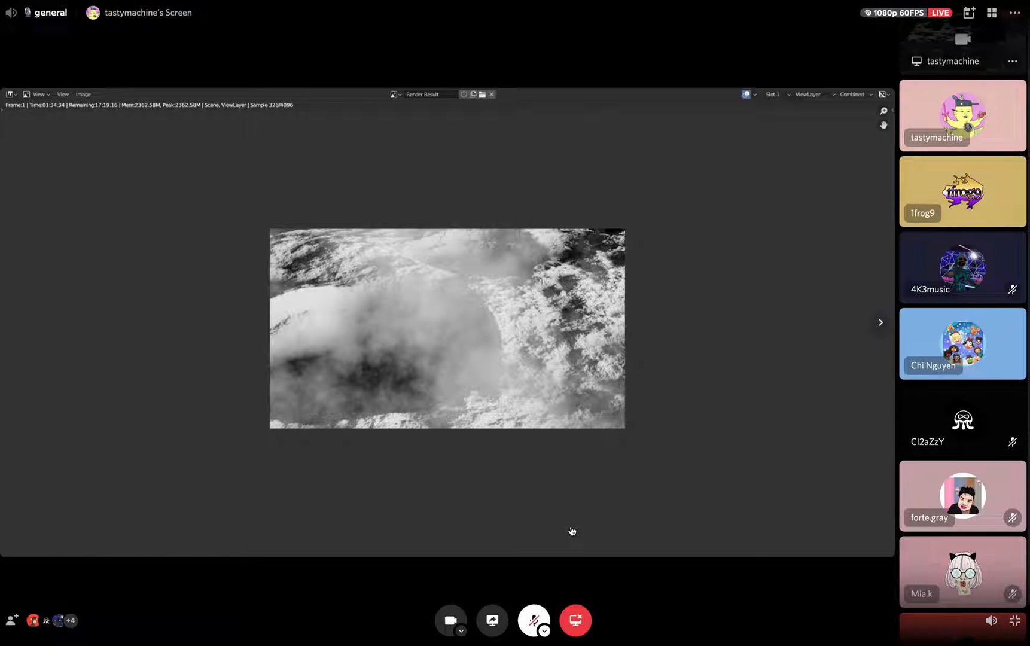
key(ctrl+Right)
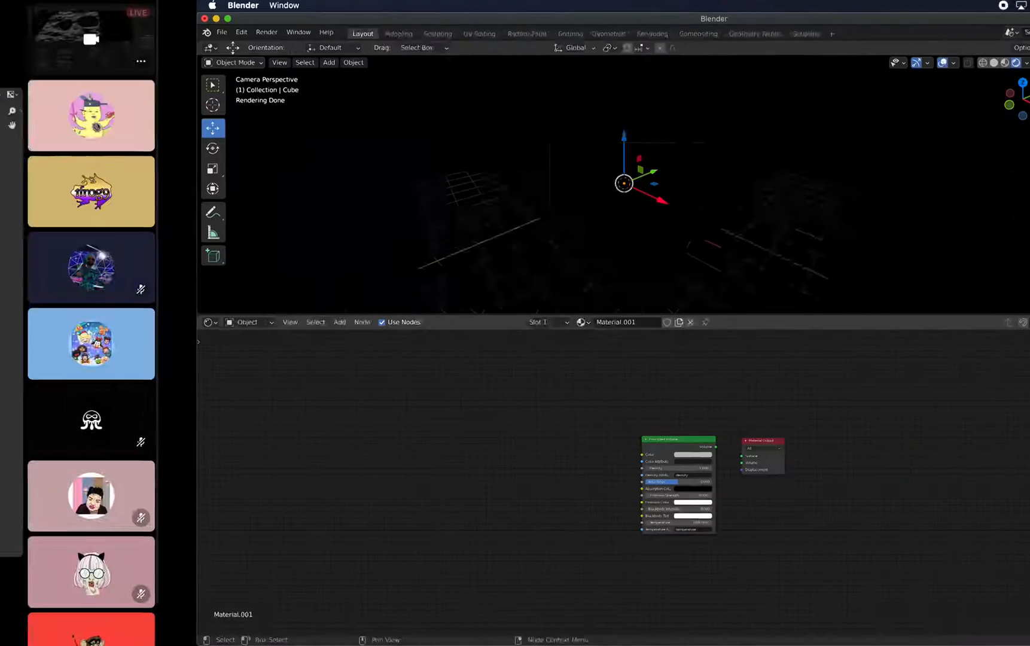
Add a Math node before the Principled Volume node and place a duplicate of it alongside.
key(shift+a)
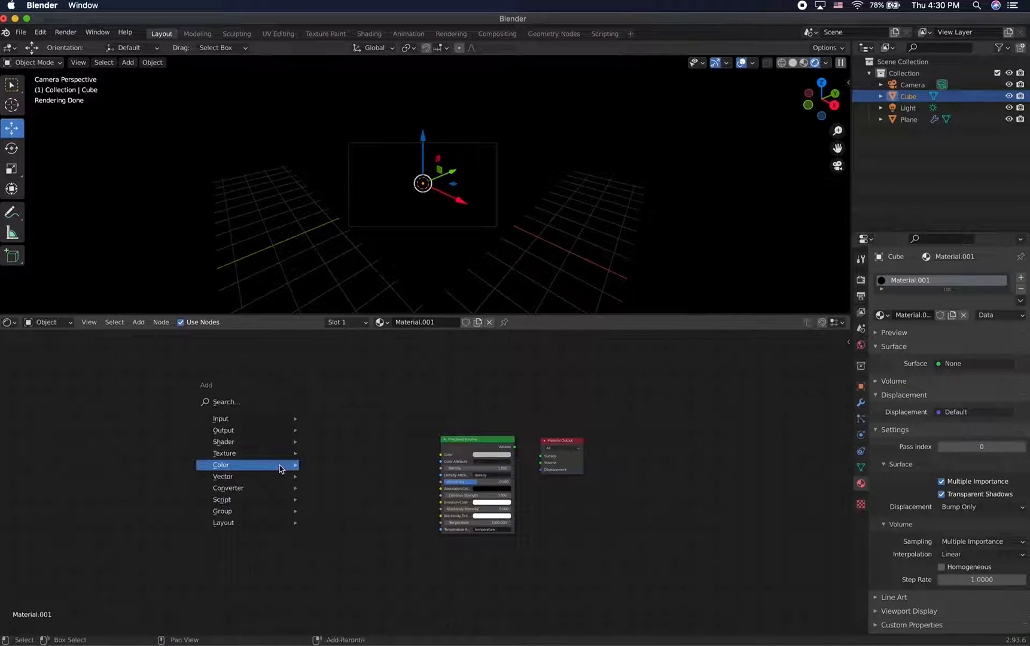
click(246, 401)
text(math)
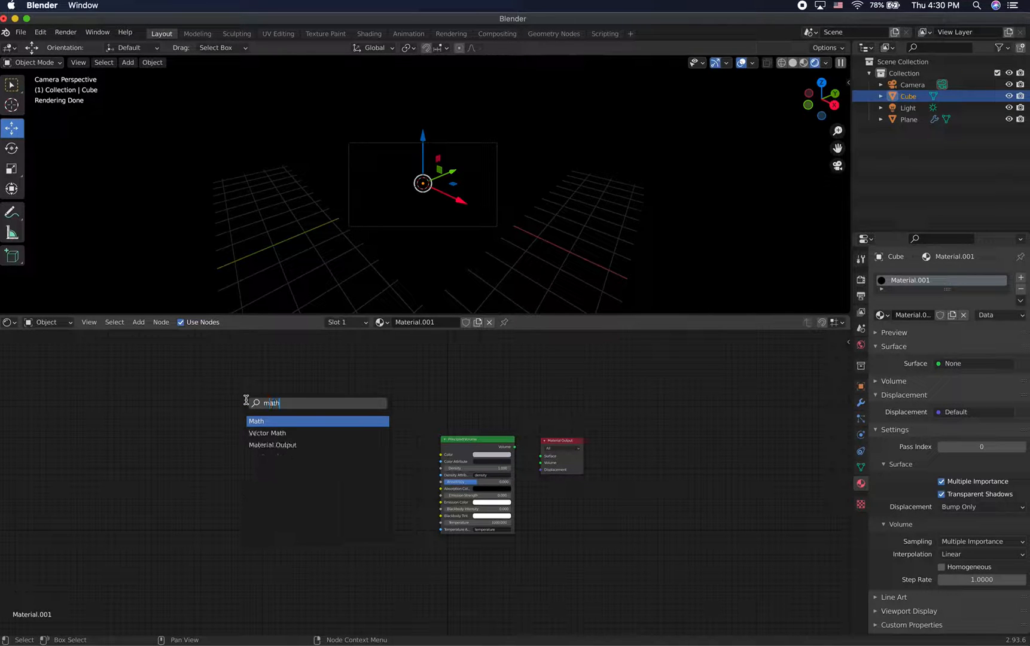
key(Return)
click(269, 420)
key(shift+d)
click(325, 417)
Set the first Math node's operation to Subtract and the duplicated node's operation to Multiply.
click(290, 439)
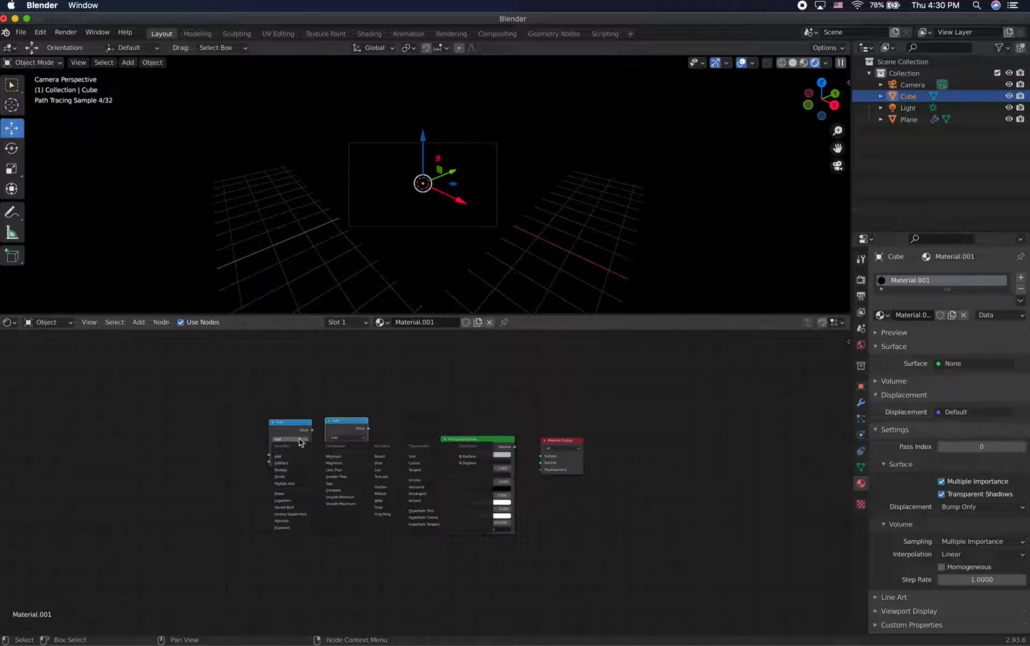
click(297, 462)
click(347, 438)
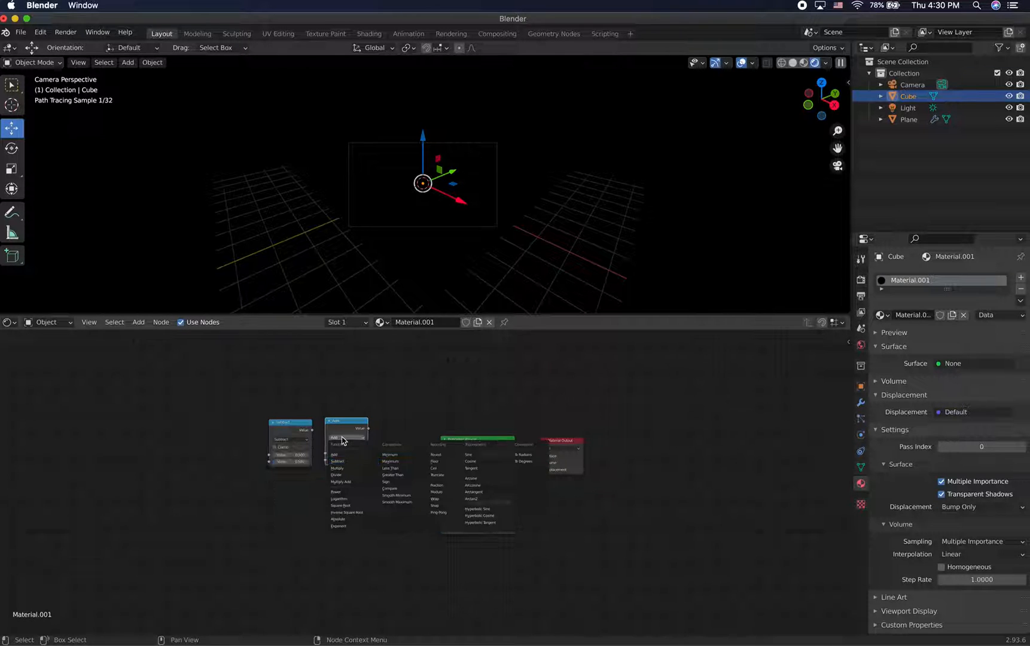
click(352, 462)
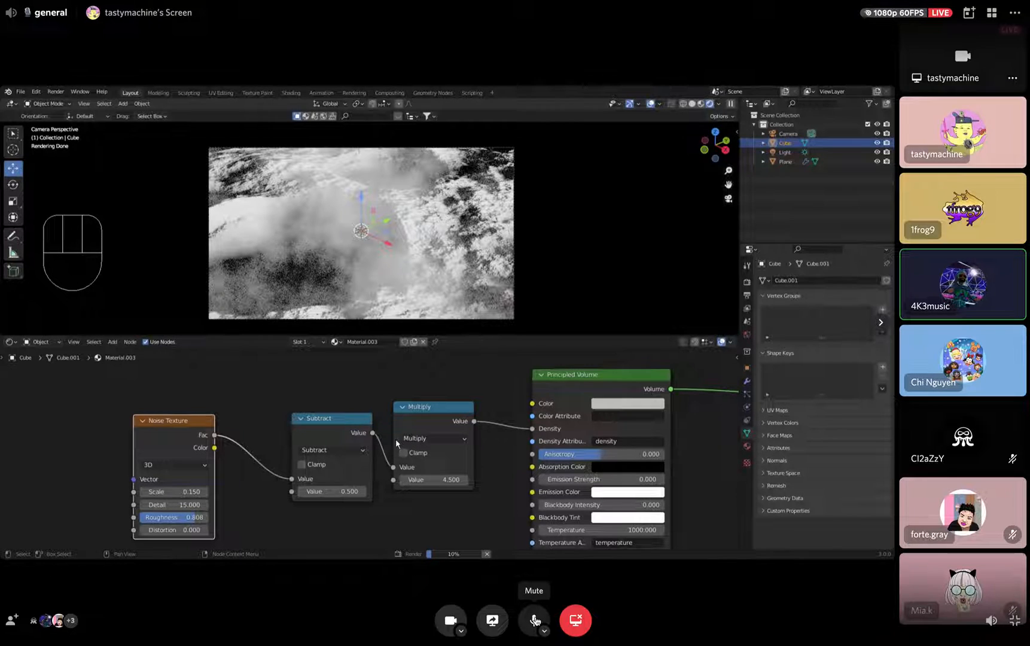
Connect the Multiply node's output to the Principled Volume's Density and the Subtract node's output to the Multiply node's first value.
click(535, 620)
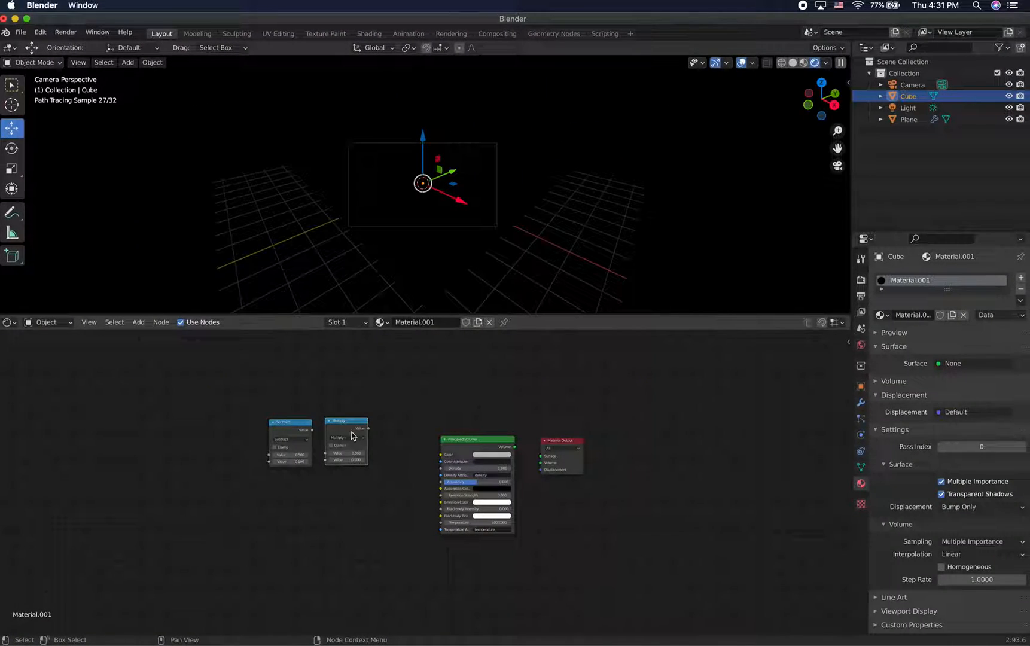
drag(366, 430, 440, 468)
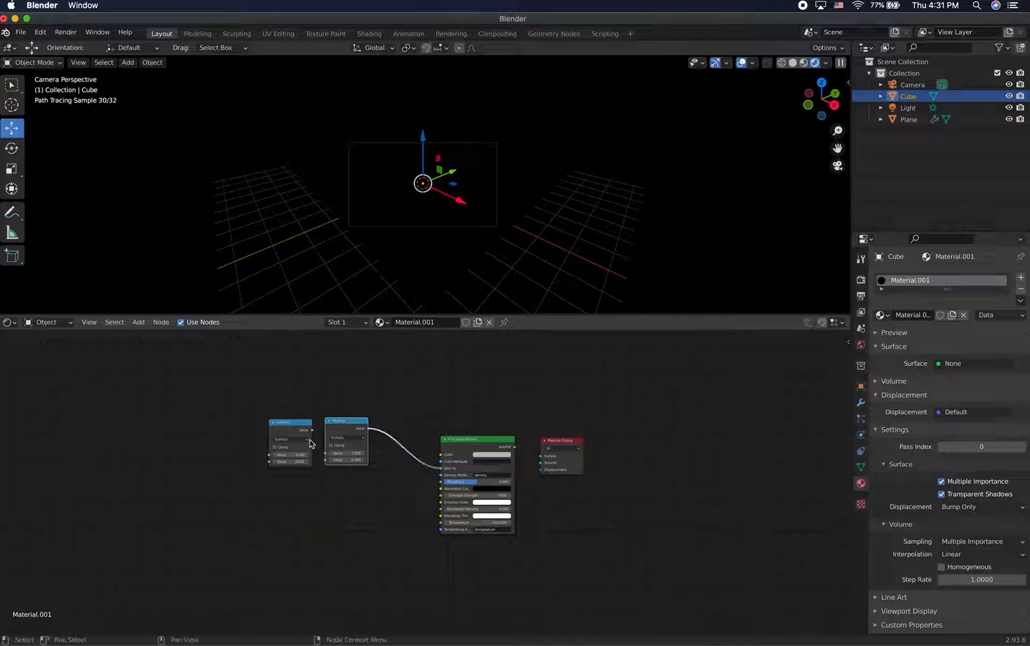
drag(311, 429, 326, 454)
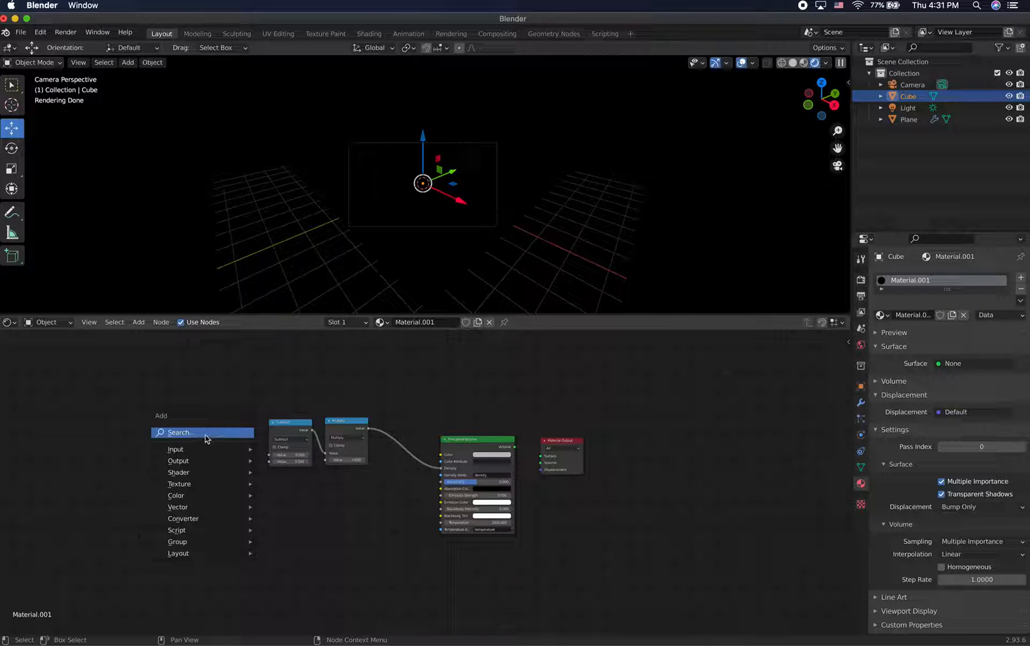
Add a Noise Texture node in front of the Subtract node and connect its Fac output to Subtract's first value.
click(204, 438)
text(noise)
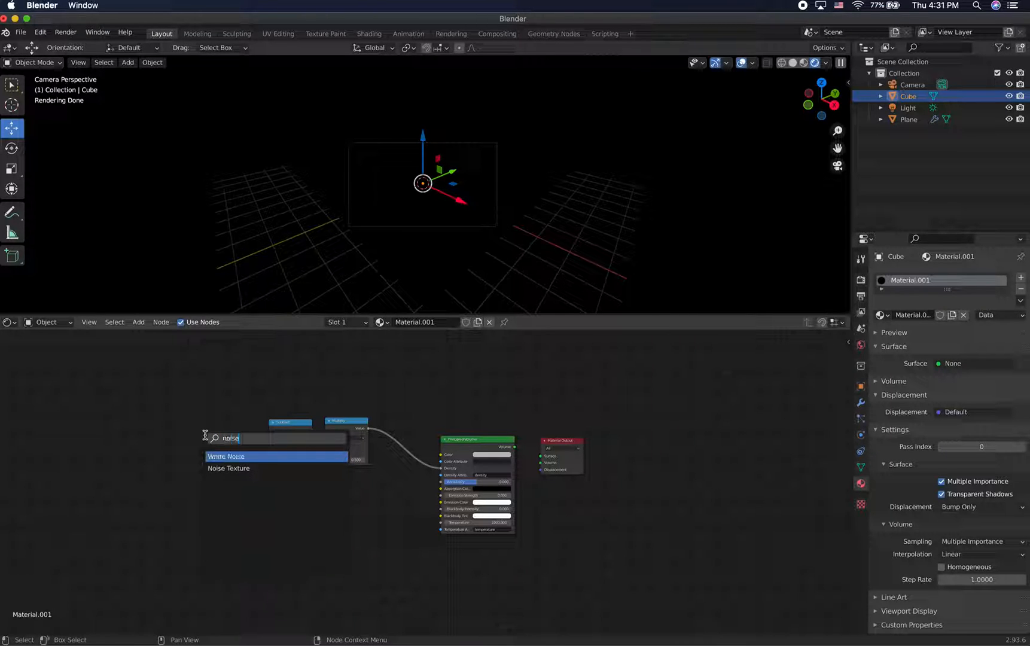
click(221, 468)
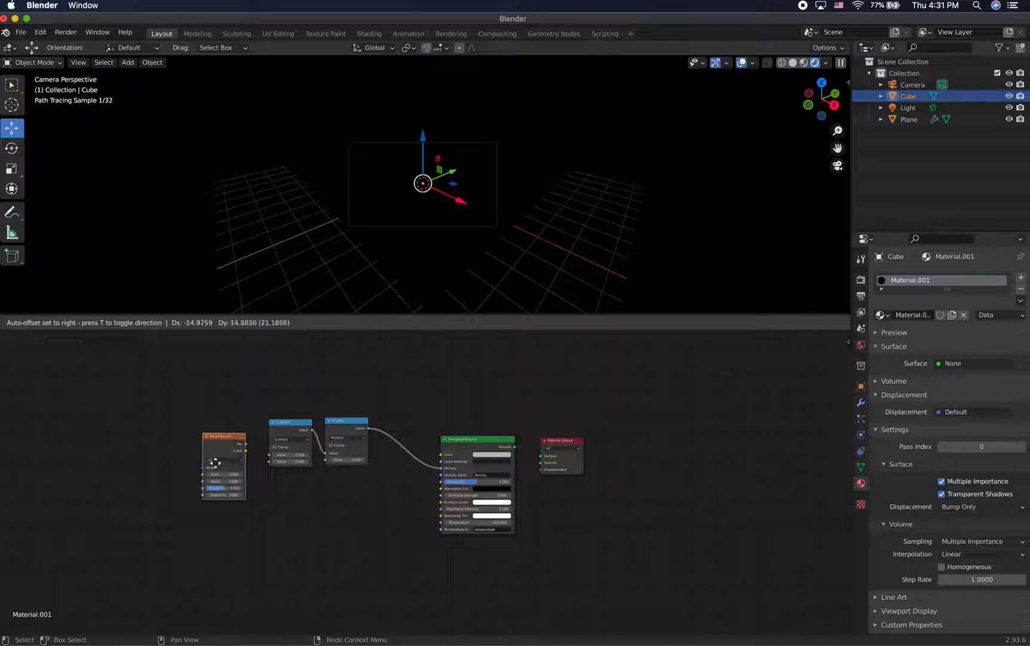
click(235, 457)
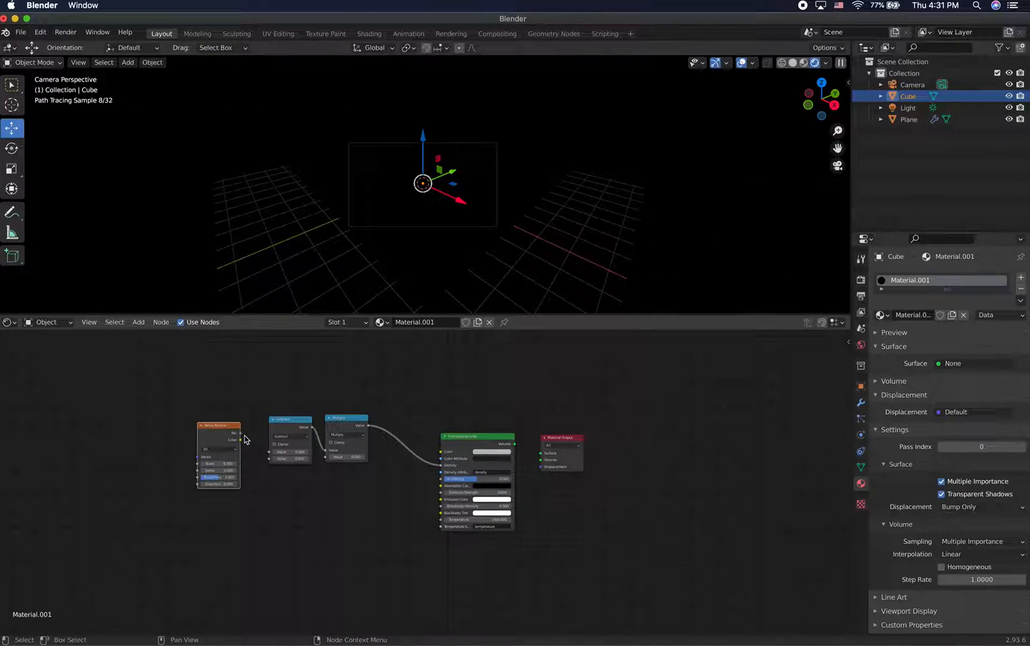
drag(244, 434, 269, 452)
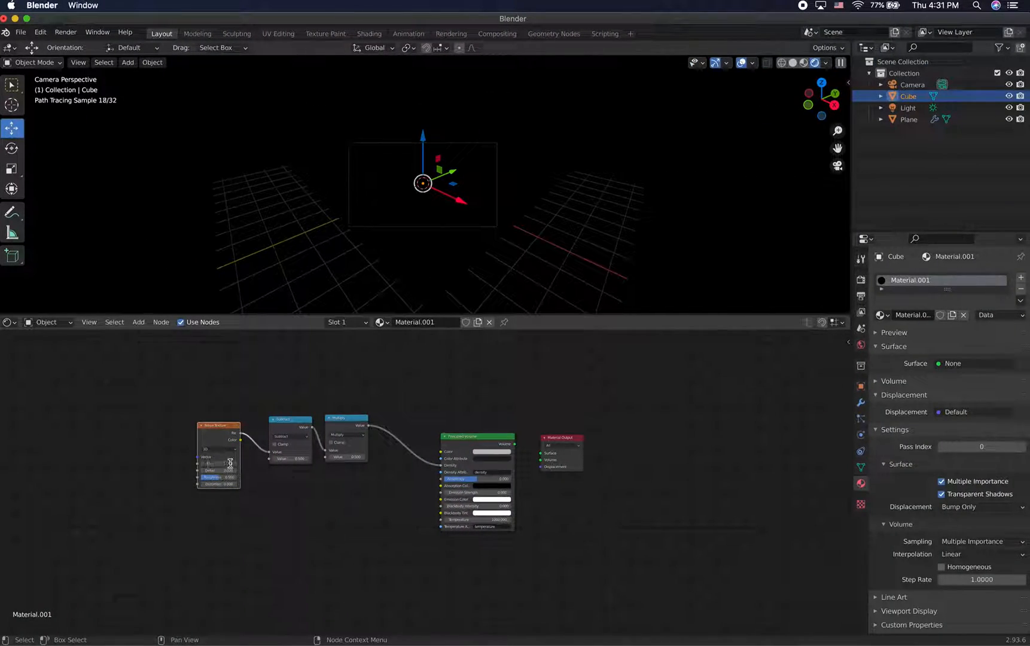
Set the Noise Texture's scale to 0.15 and check it against the shared reference node setup.
key(Return)
key(ctrl+Left)
key(ctrl+Right)
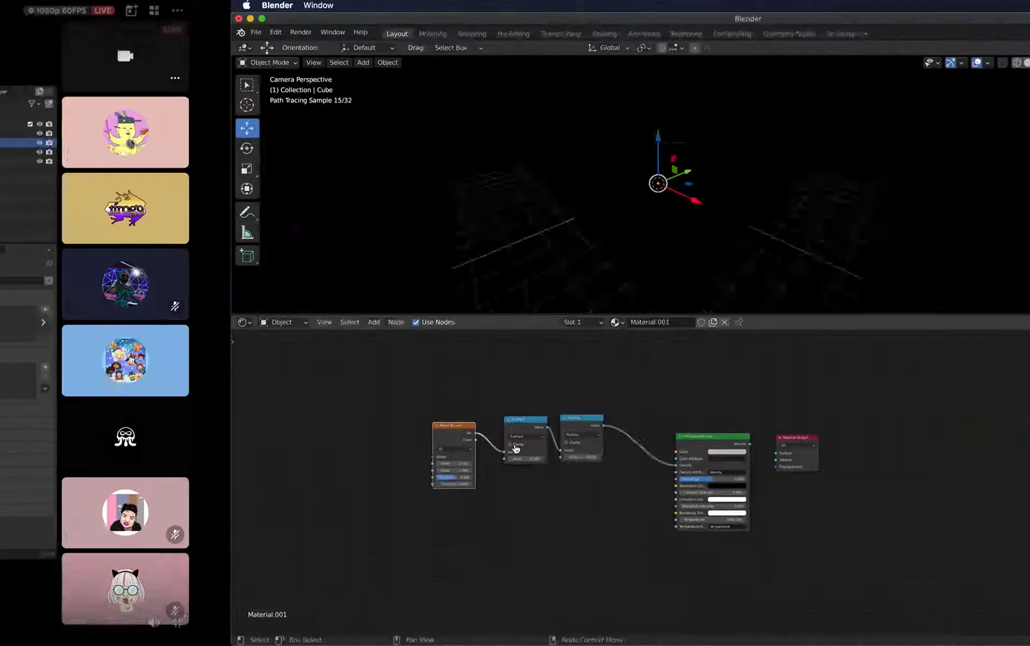
Connect the Principled Volume to the Material Output's Volume input and move the Multiply, Subtract and Noise Texture nodes closer together.
drag(514, 444, 541, 460)
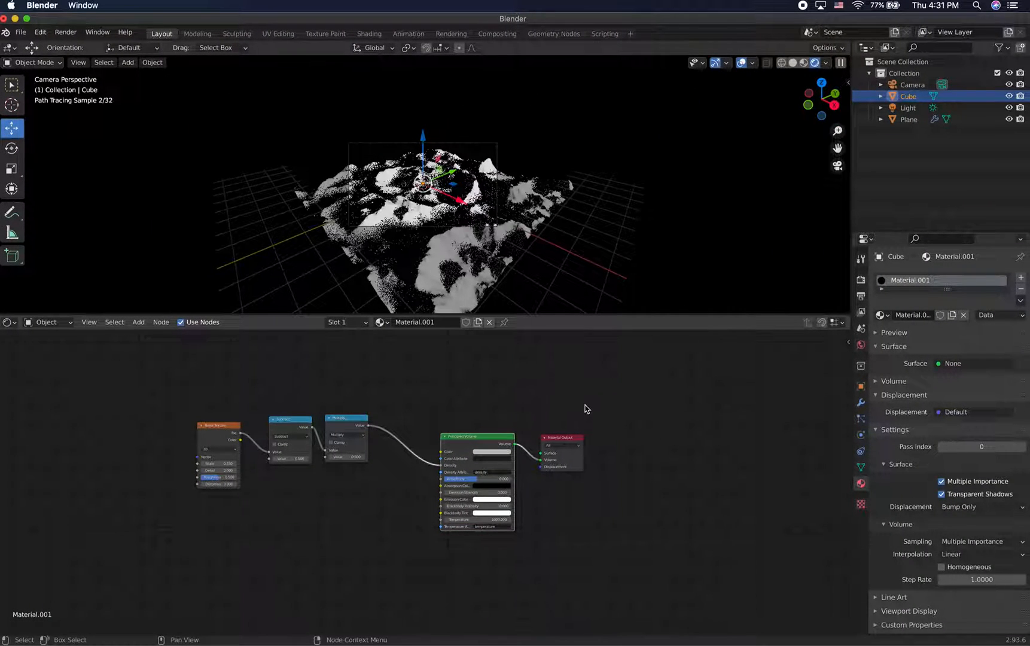
drag(359, 420, 411, 430)
drag(293, 427, 346, 436)
drag(202, 427, 268, 428)
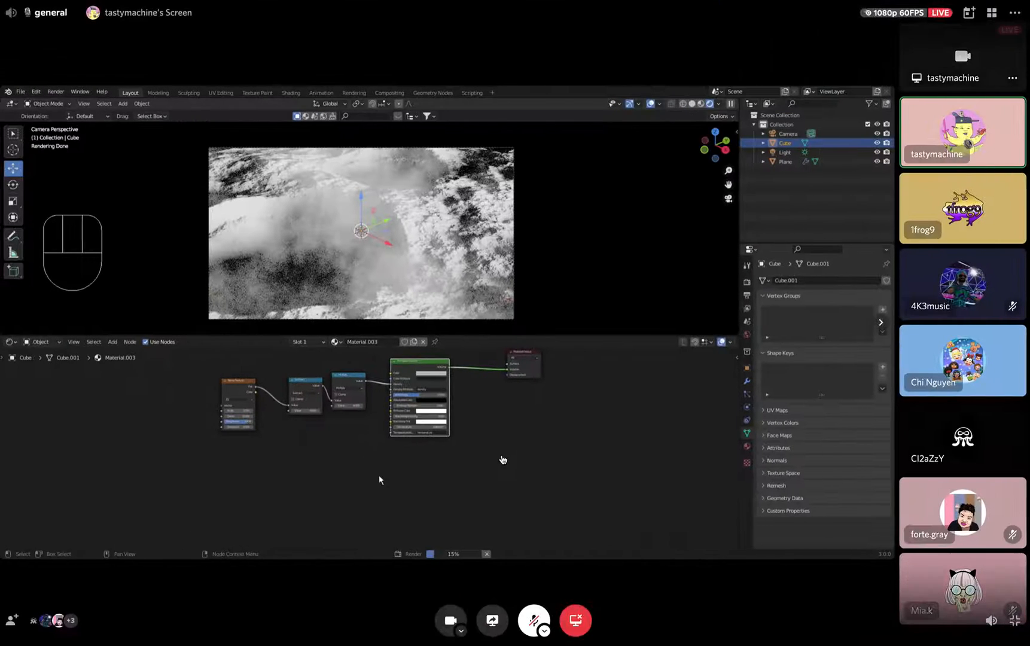
scroll(461, 407, up, 2)
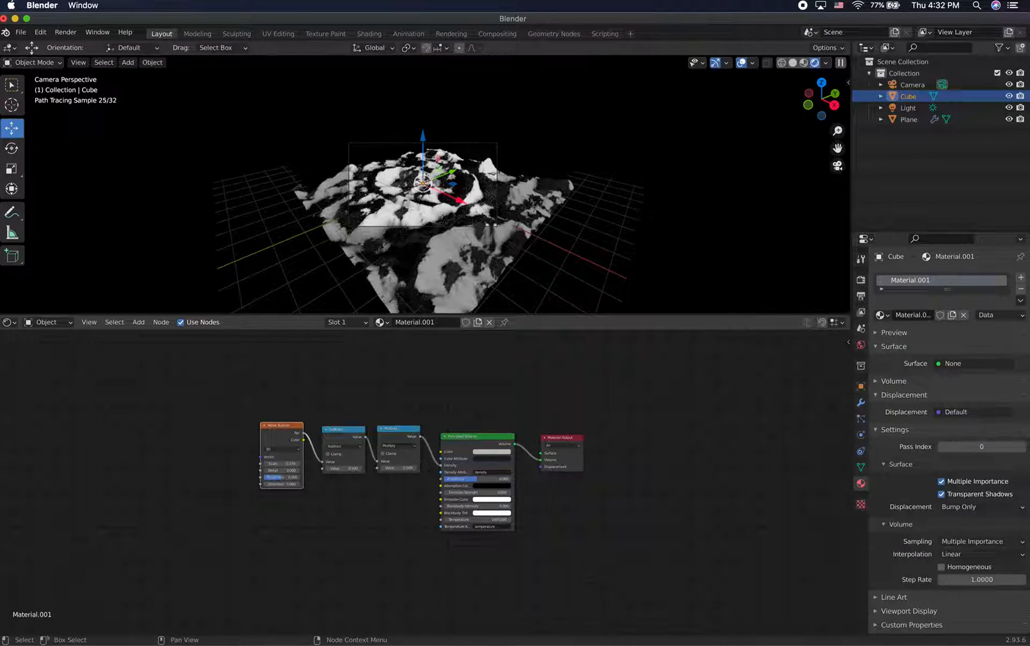
Set the Multiply node's second value to 4.5.
drag(399, 468, 409, 468)
click(410, 468)
text(4.5)
key(Return)
click(407, 469)
drag(407, 469, 247, 452)
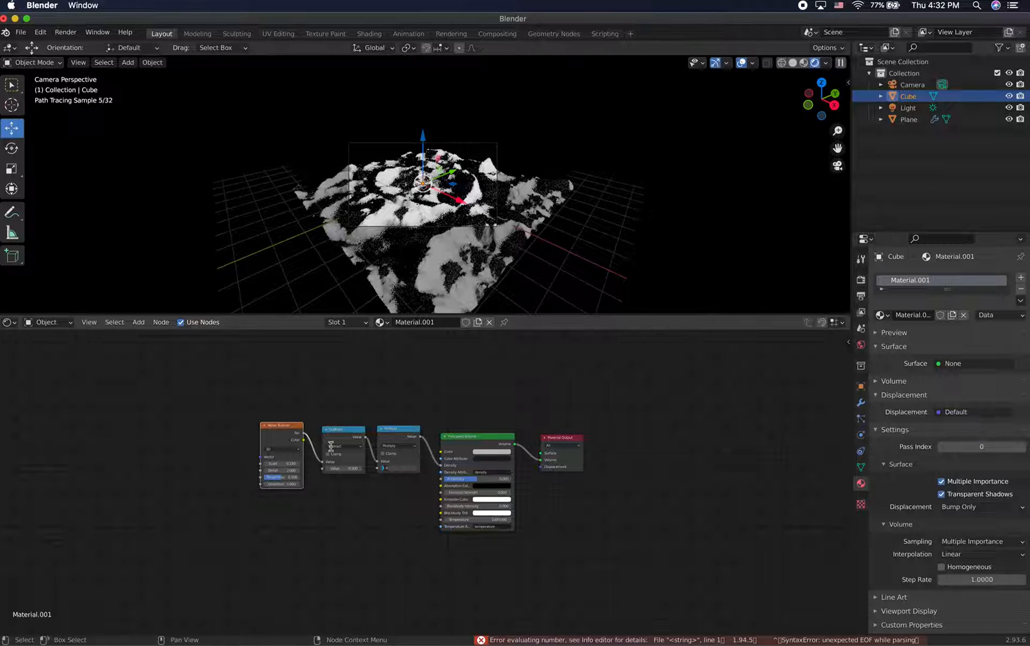
text(4.5)
key(Return)
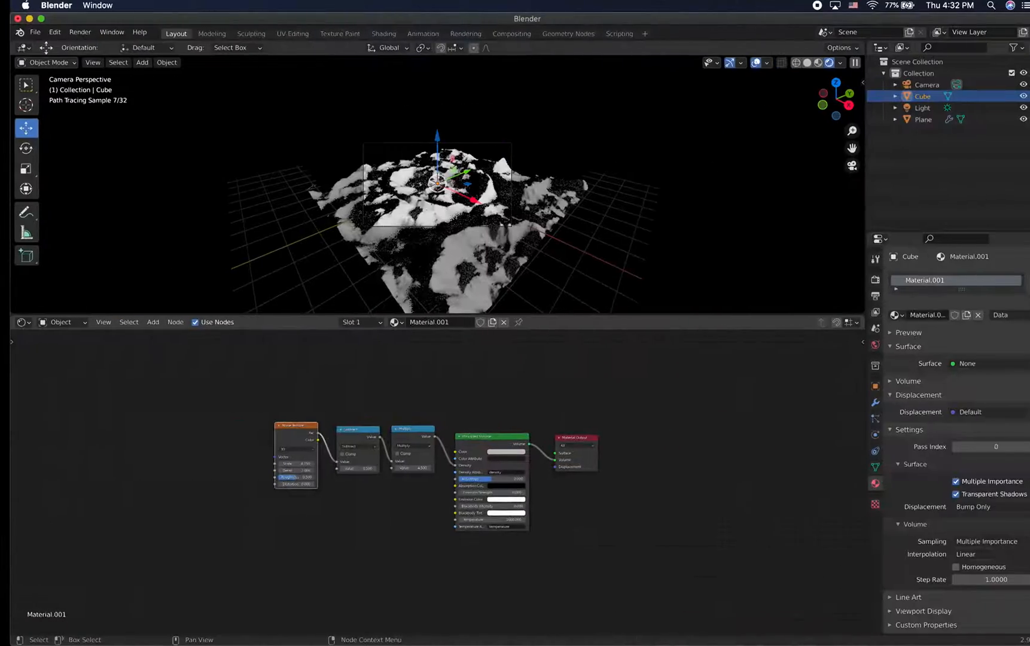
Set the Noise Texture's detail to 15.
double_click(300, 471)
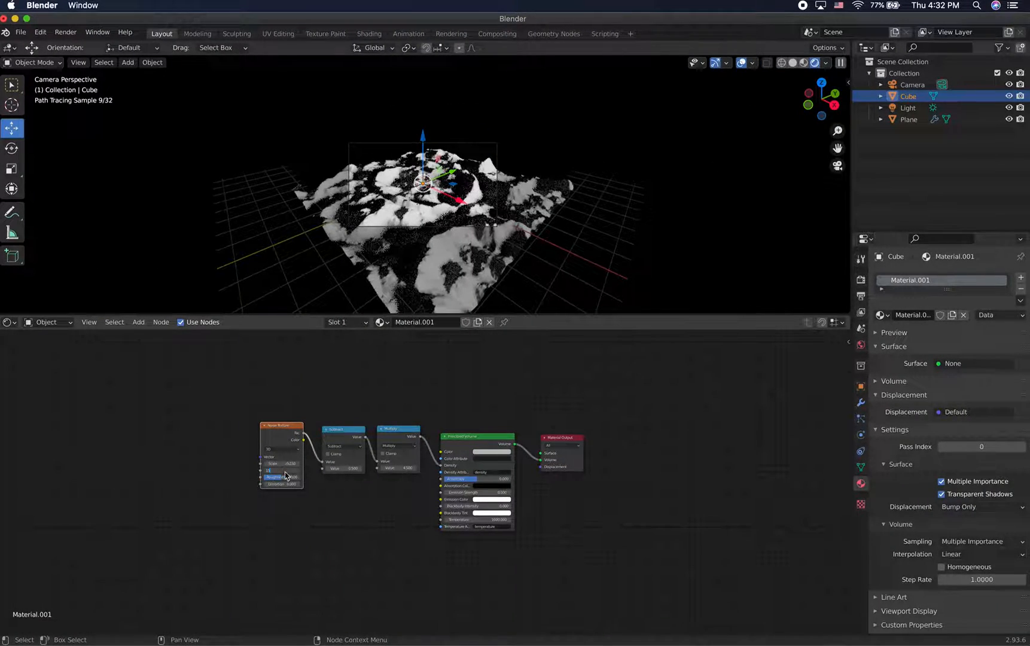
text(15)
key(Return)
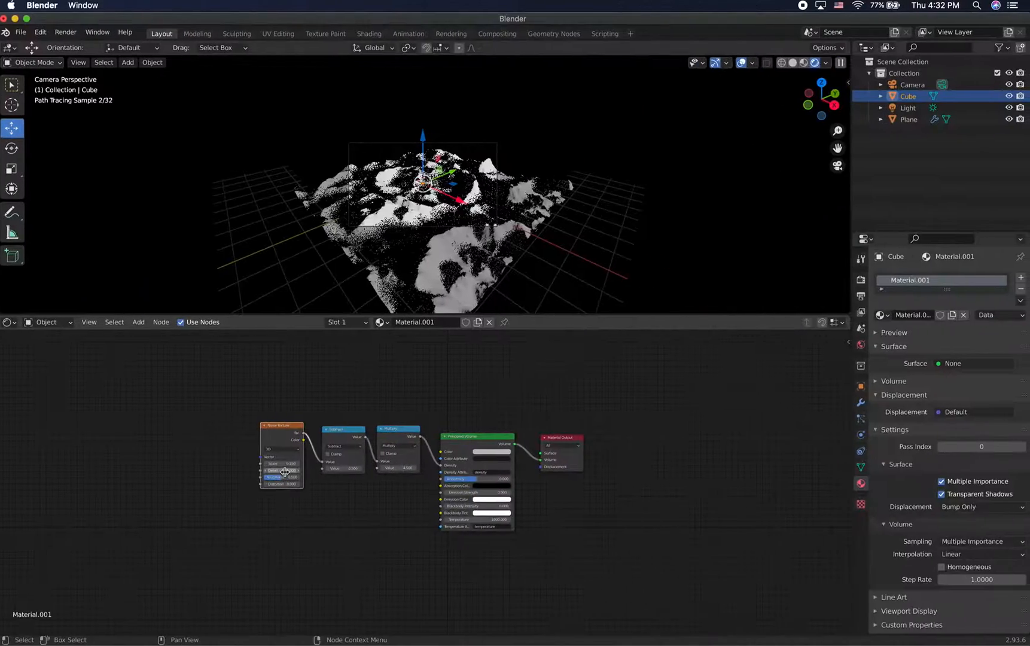
Raise the Noise Texture's roughness and leave the camera view to inspect the fog over the moon surface.
double_click(285, 477)
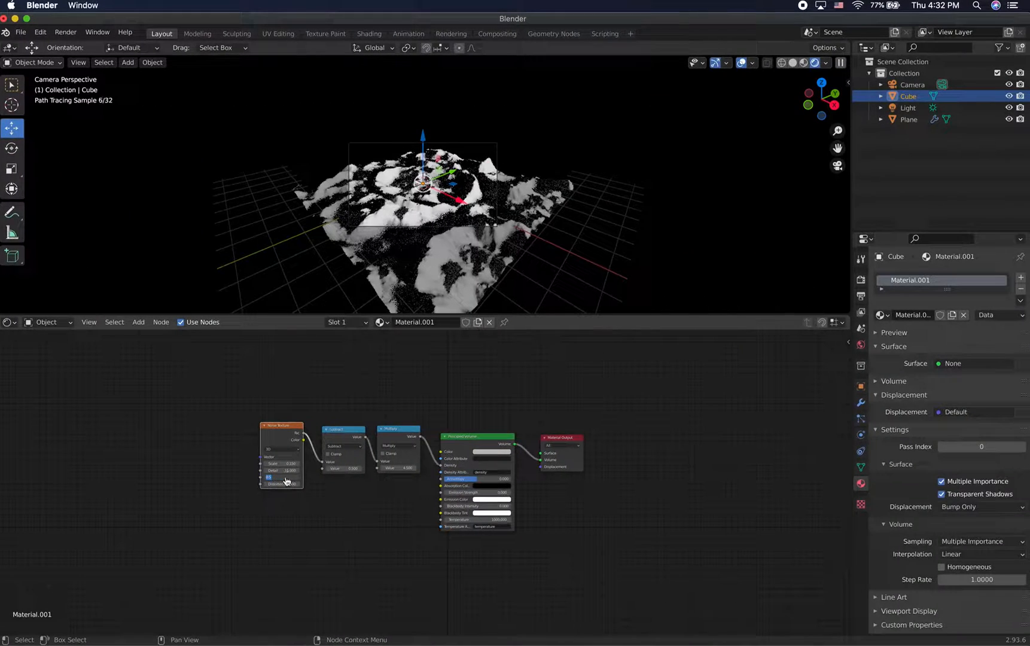
key(Return)
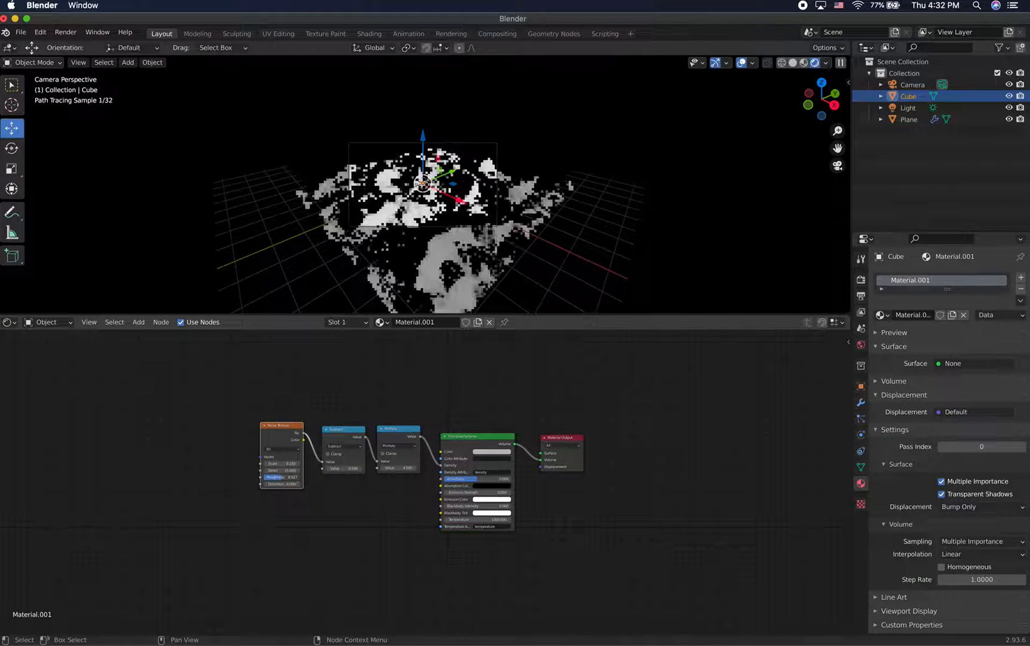
drag(282, 477, 294, 478)
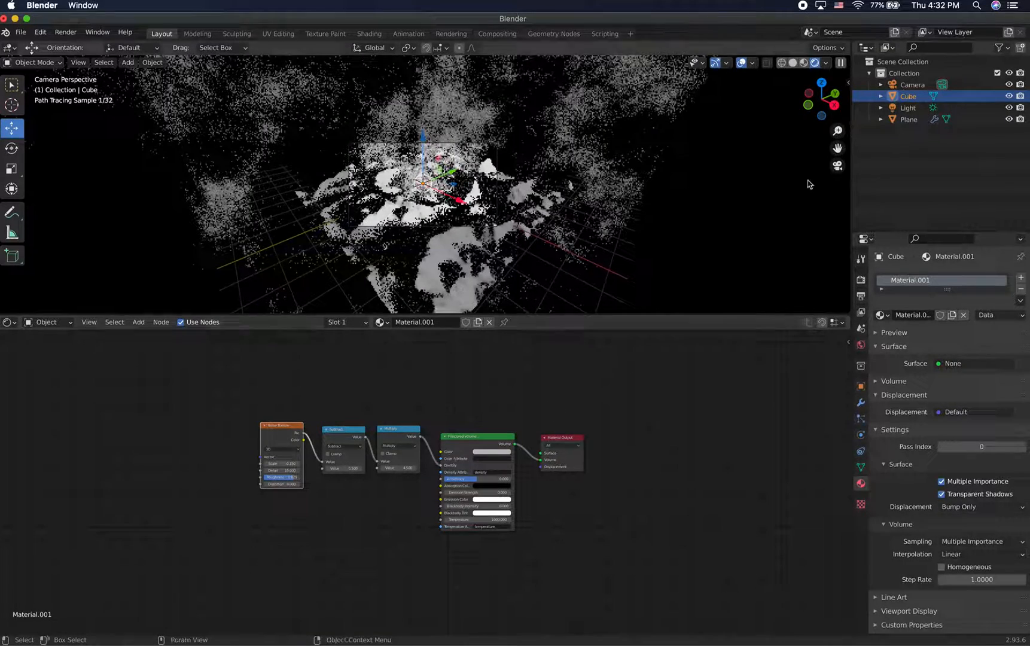
click(837, 166)
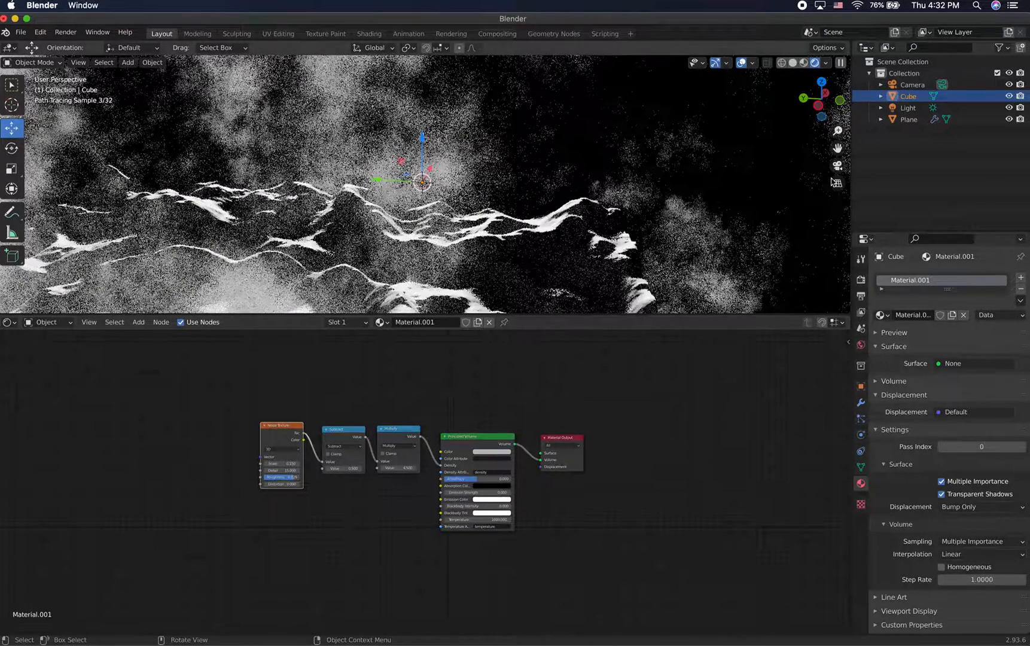
Enlarge the 3D viewport outside the camera view and slide the moon surface Plane along the X axis within the fog cube.
scroll(776, 289, down, 3)
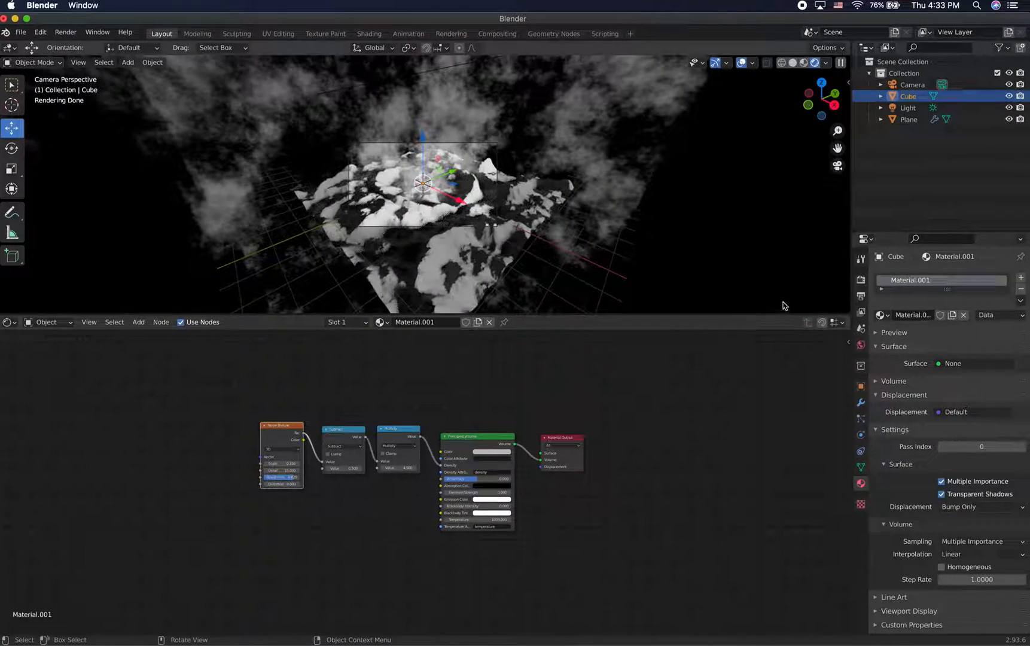
click(837, 165)
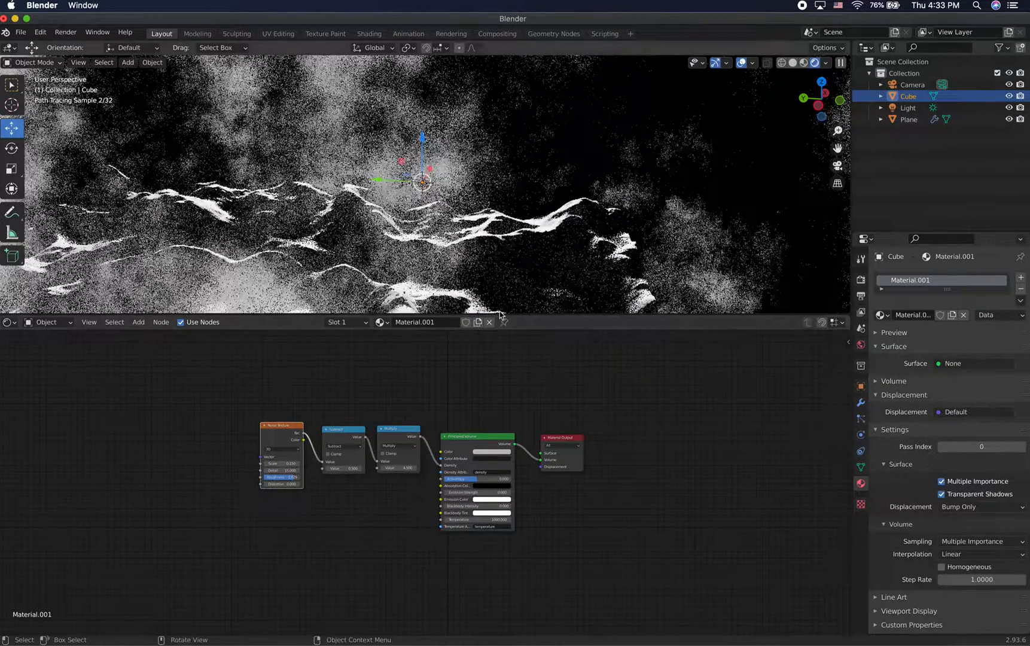
drag(514, 314, 525, 437)
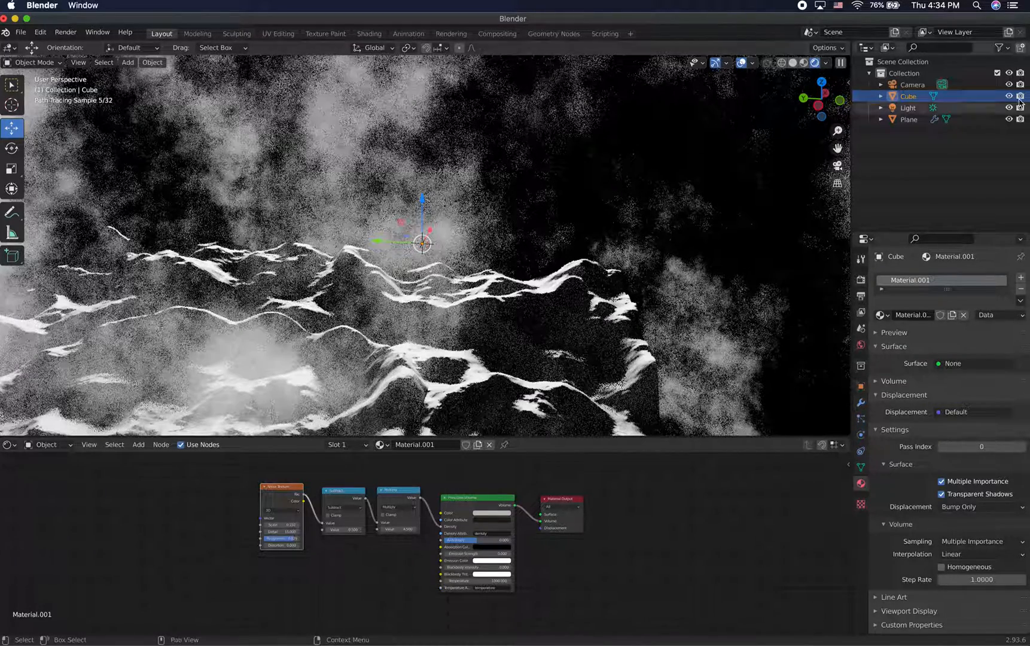
click(909, 120)
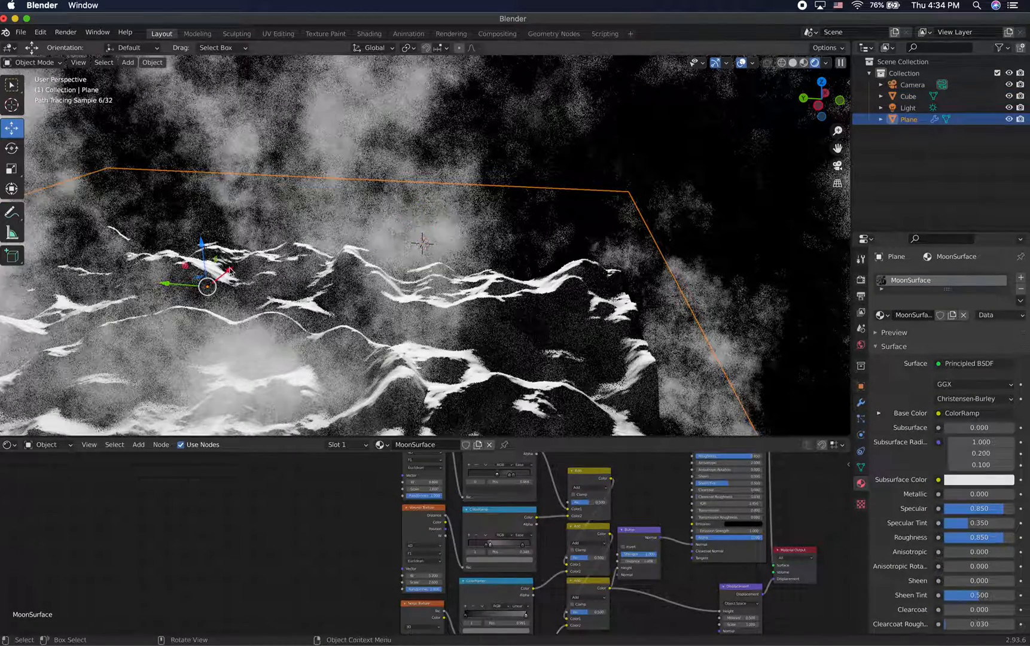
mouse_move(231, 271)
mouse_down()
mouse_move(326, 152)
mouse_move(330, 131)
mouse_move(330, 226)
mouse_move(338, 228)
mouse_up()
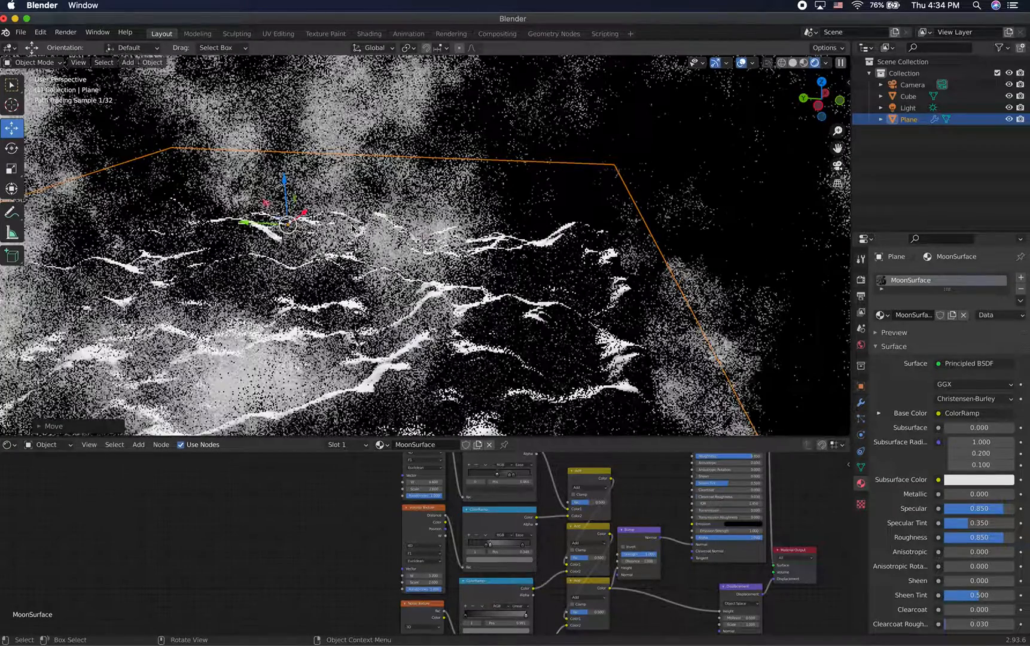
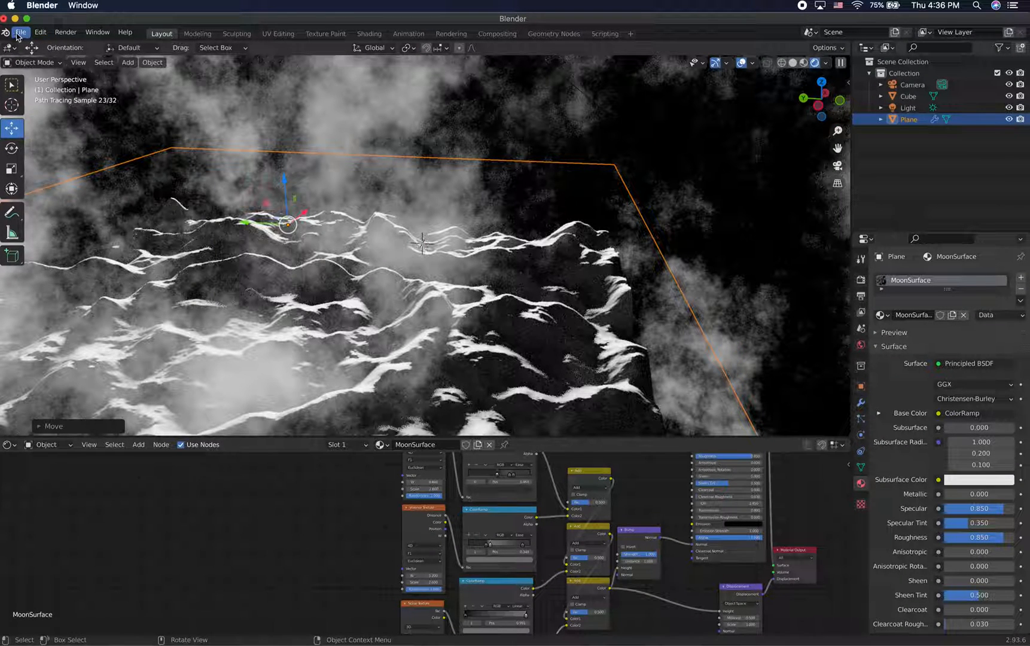
Save the project in the BlenderProjects folder as DCclass2_MoonSurface.blend.
click(20, 32)
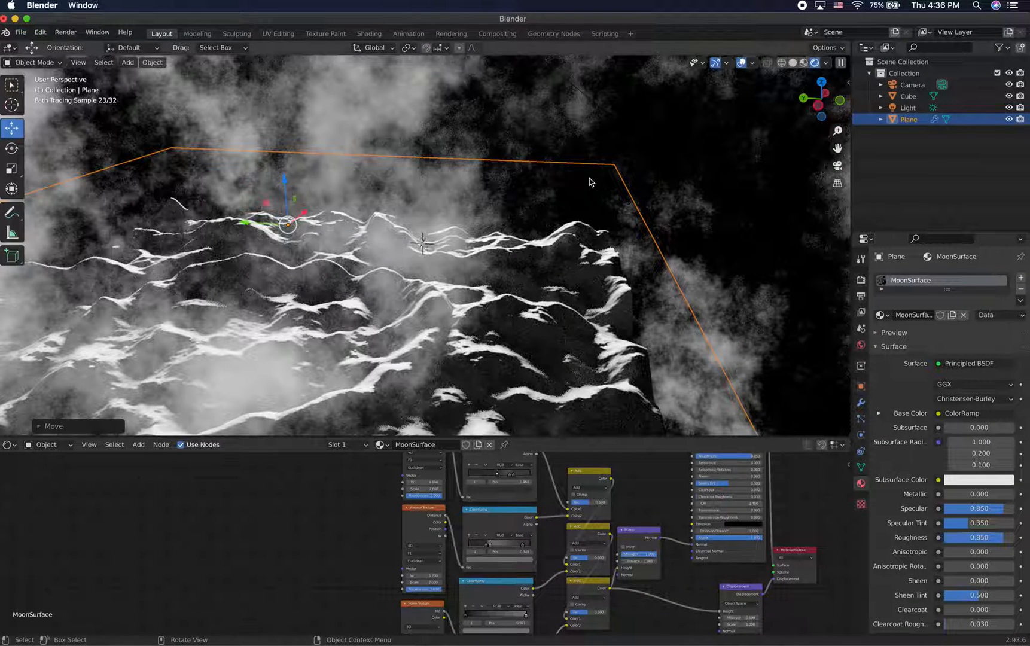
key(shift+super+s)
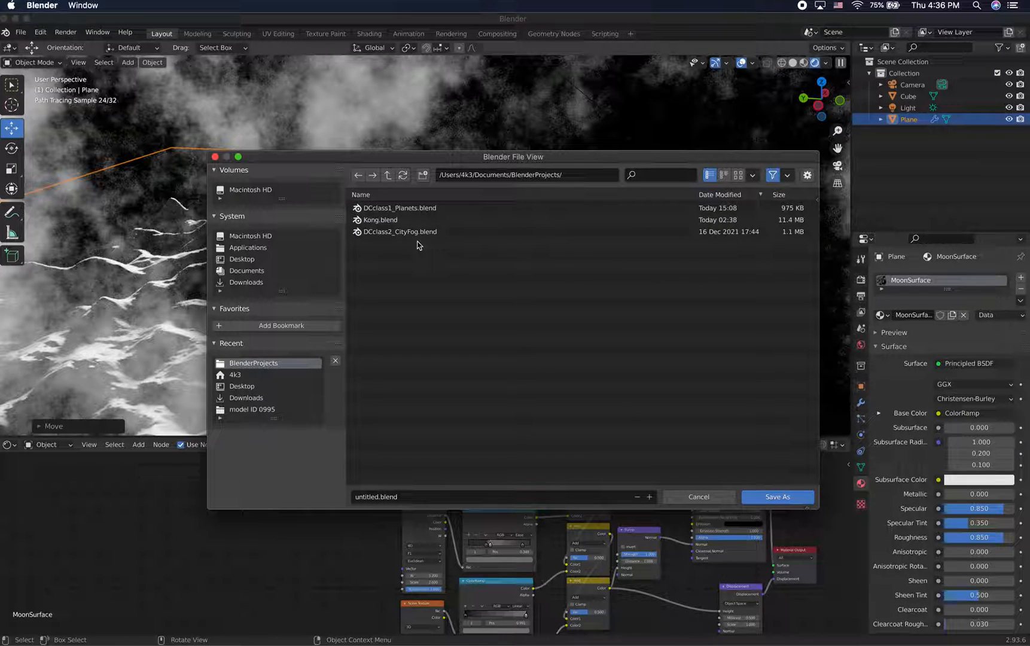
click(409, 233)
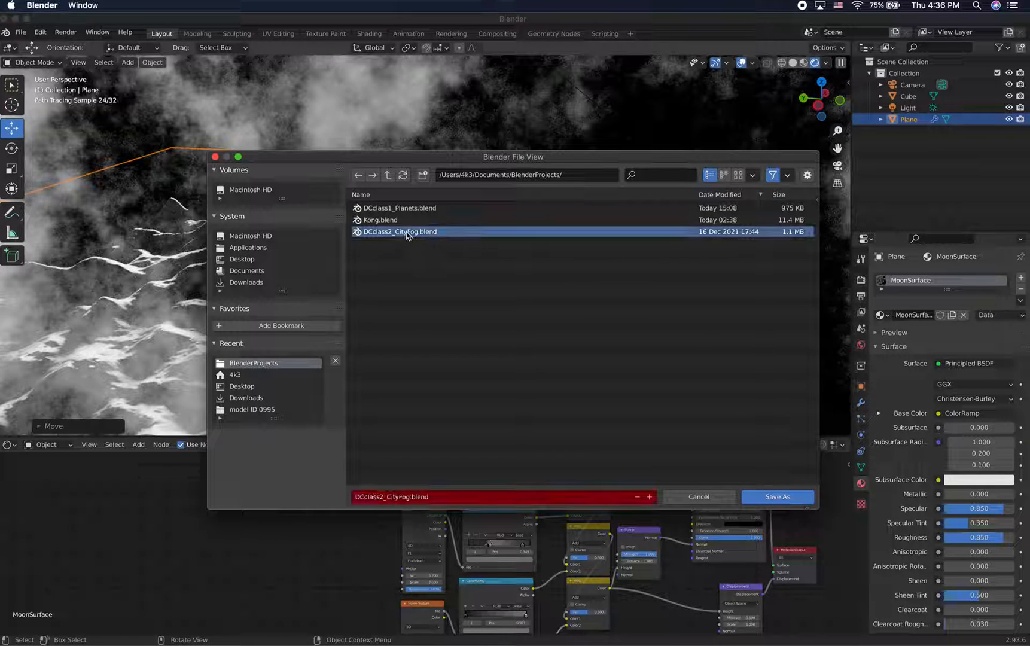
click(406, 499)
click(402, 498)
drag(403, 498, 389, 497)
text(MoonSurface)
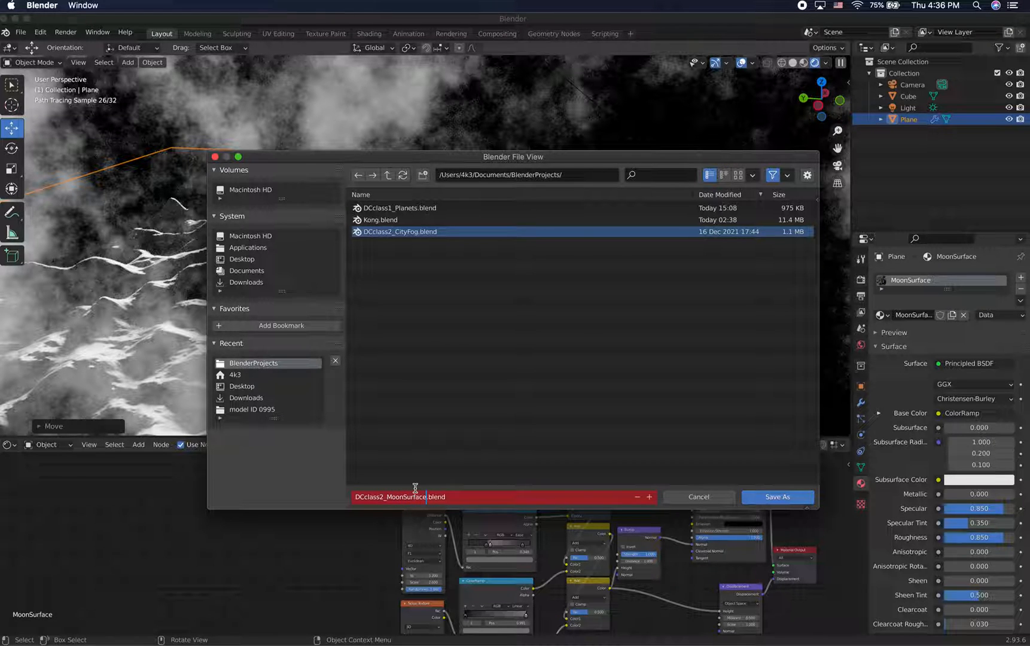
key(Return)
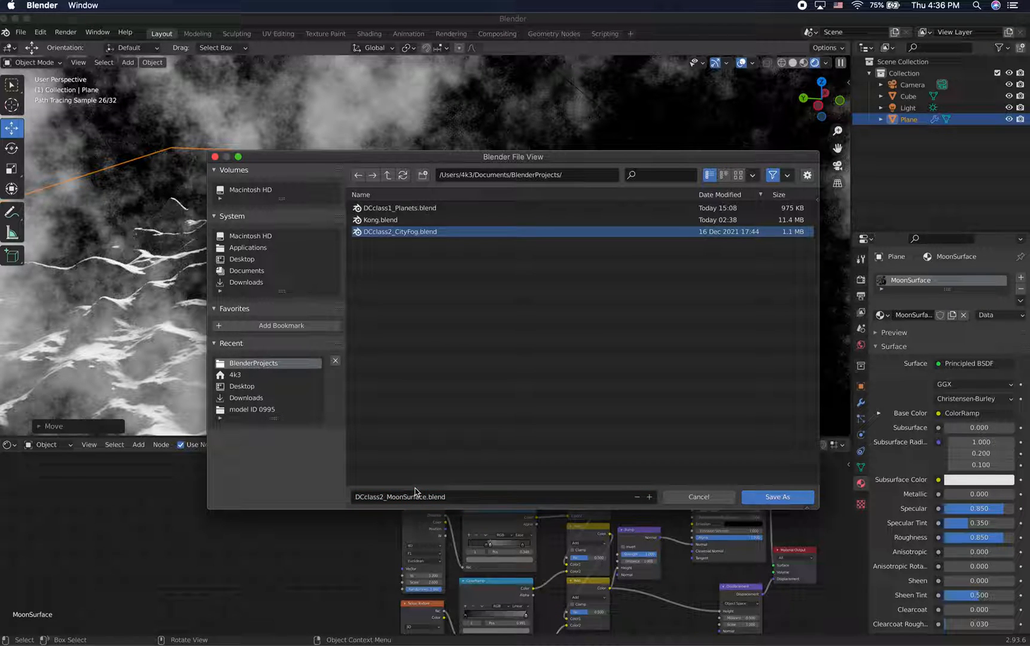
click(777, 497)
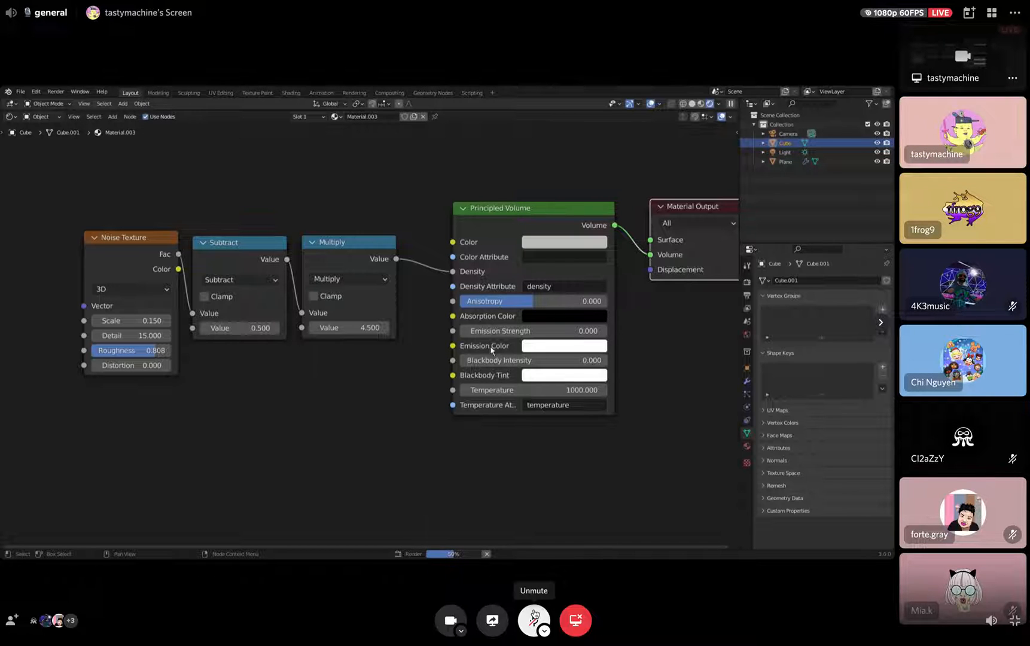
Switch to the Discord call and examine the shared volume node setup and the foggy moon render.
key(alt+Tab)
scroll(460, 350, down, 1)
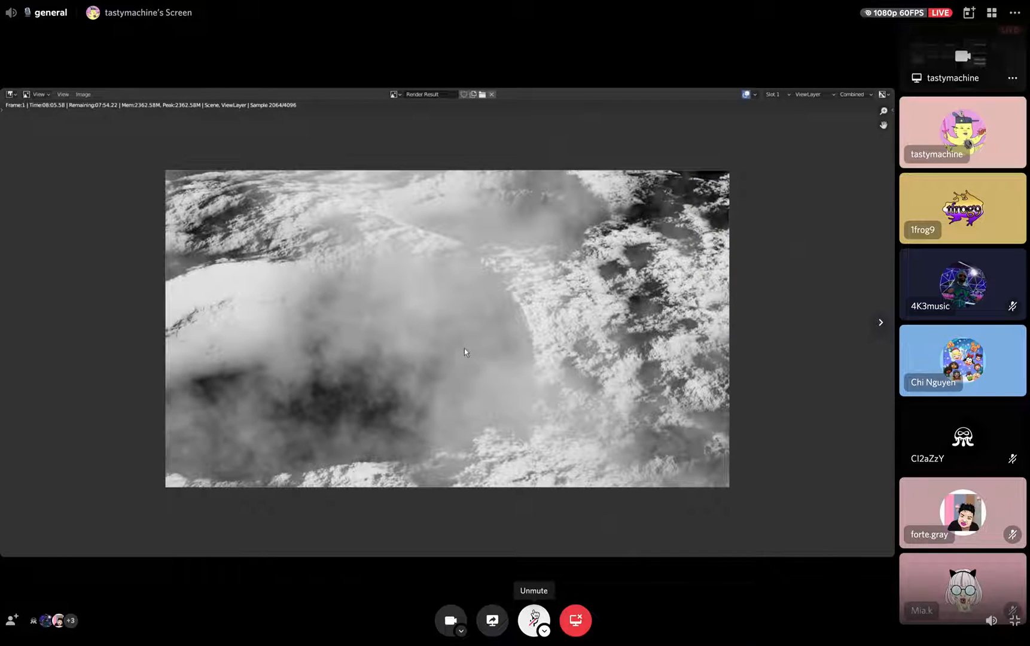
scroll(464, 350, up, 2)
scroll(463, 349, down, 1)
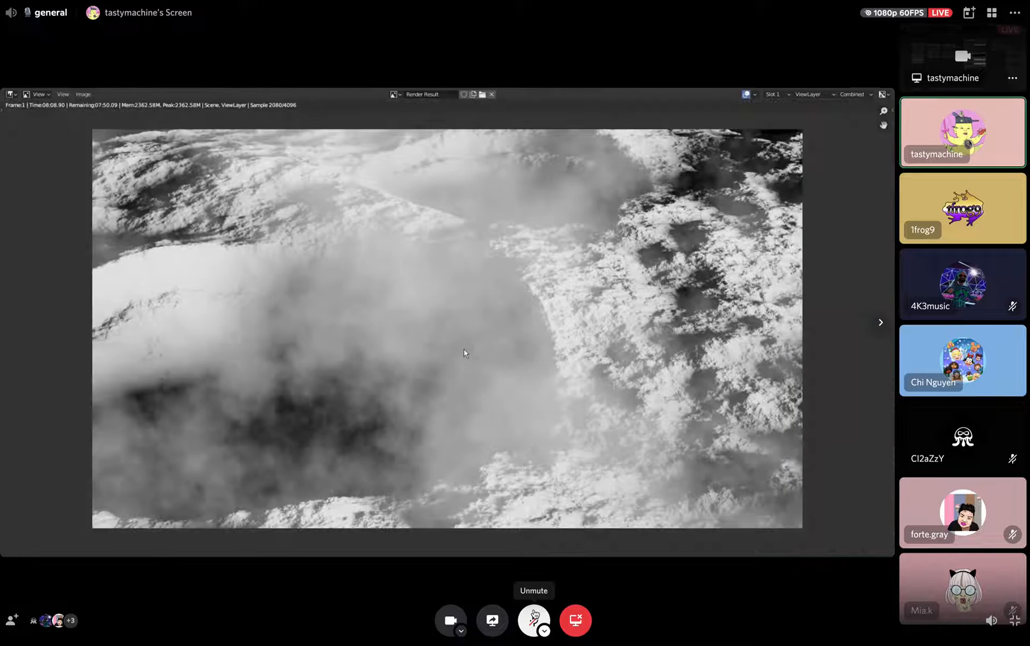
scroll(464, 352, down, 1)
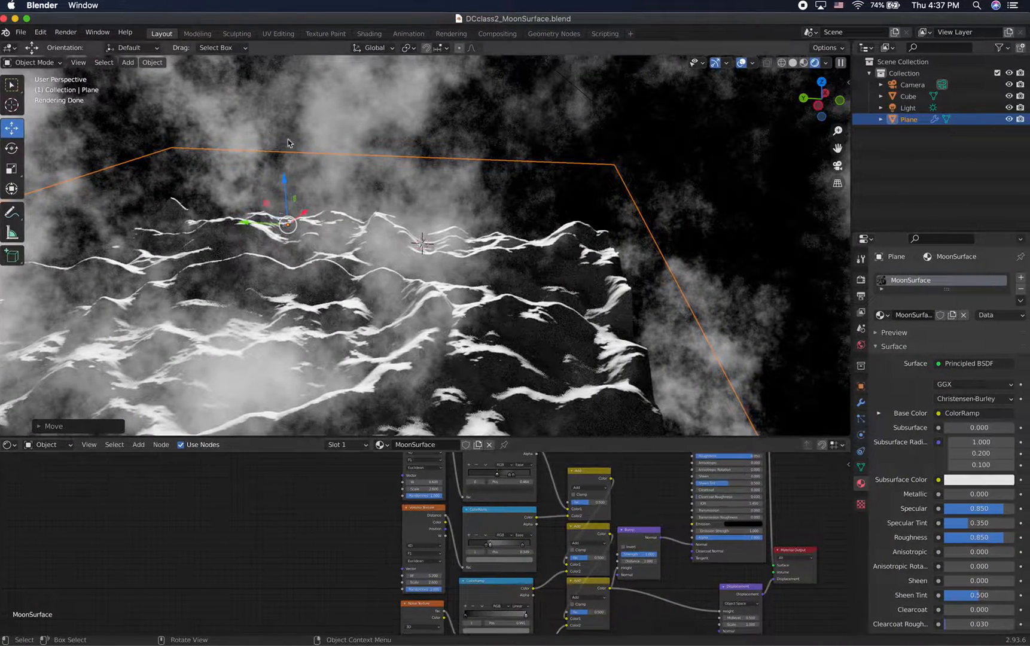
Return to Blender and move the moon surface Plane about 2.9 m along the global X axis.
key(g)
key(x)
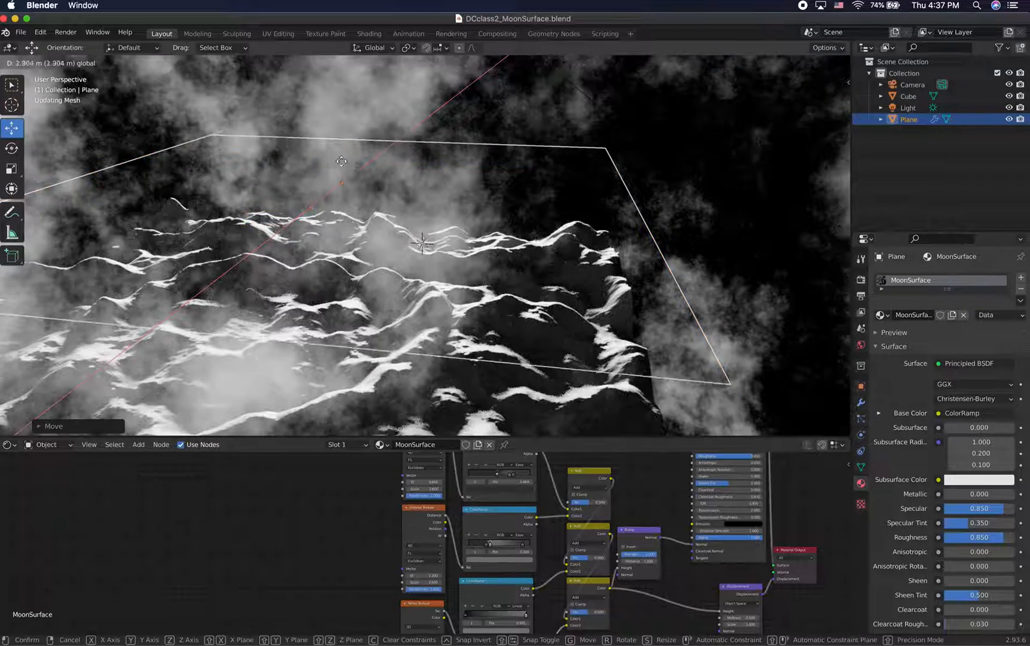
click(342, 160)
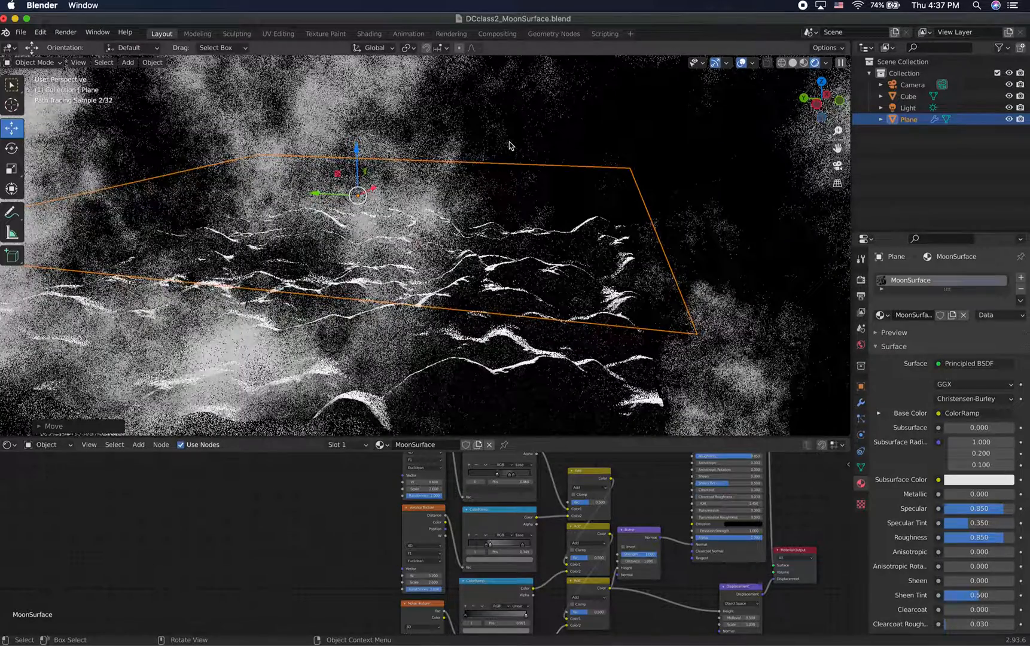
Switch to the Discord call, unmute the microphone for speaking and leave it muted.
key(ctrl+Left)
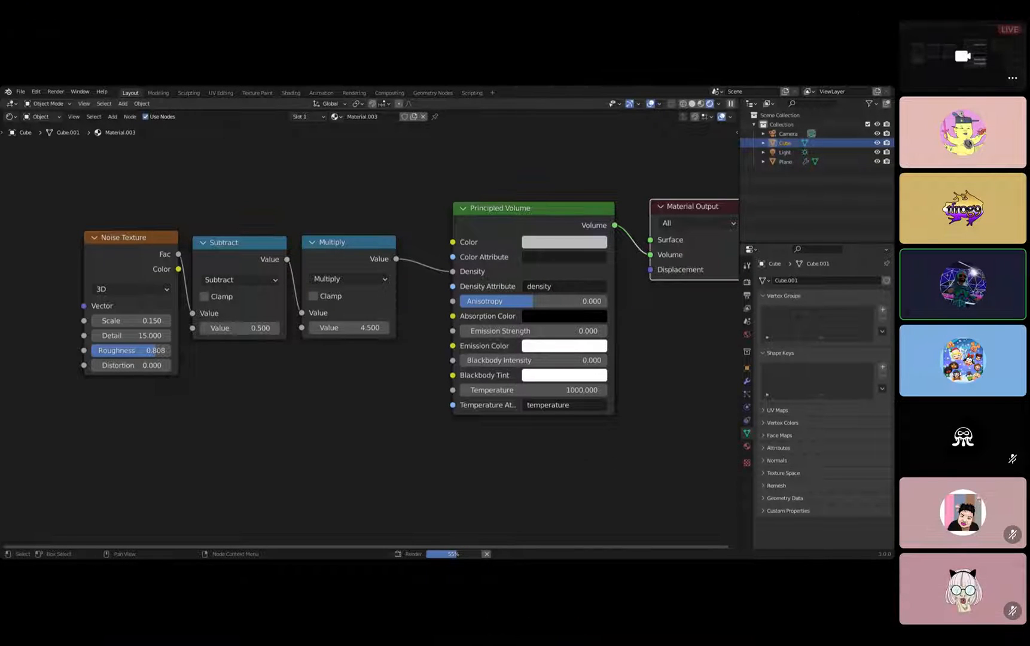
mouse_move(592, 458)
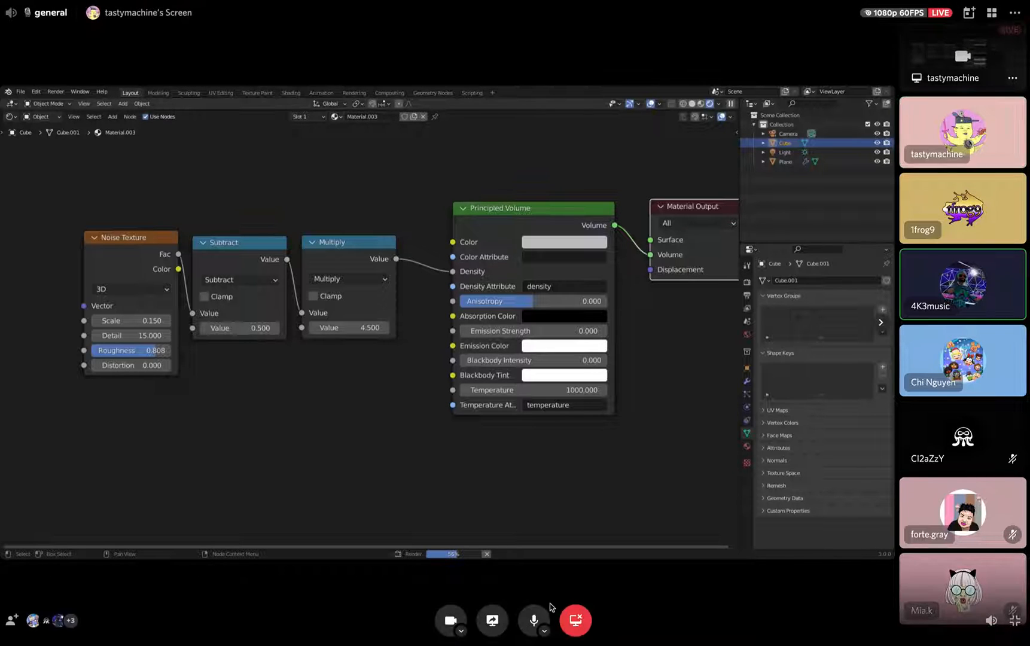
click(538, 618)
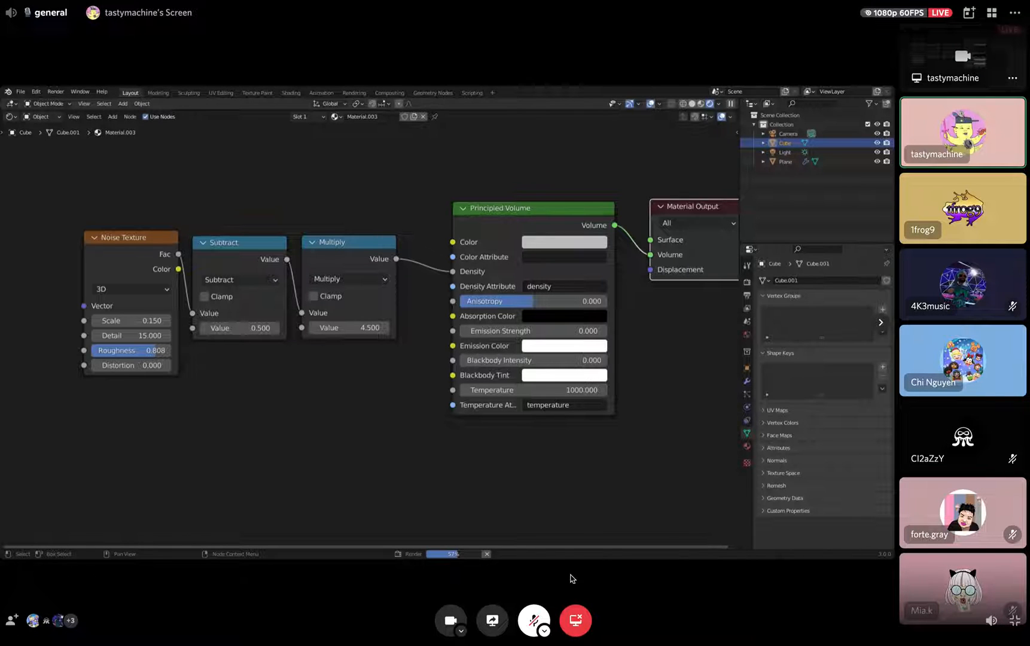
click(536, 613)
click(536, 613)
click(534, 619)
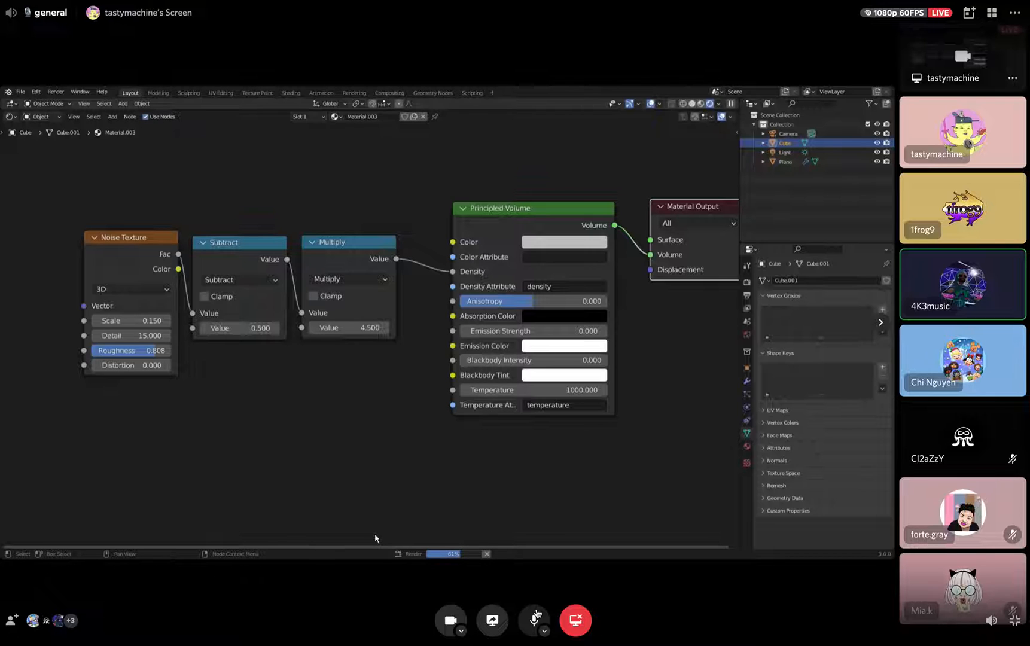
click(535, 616)
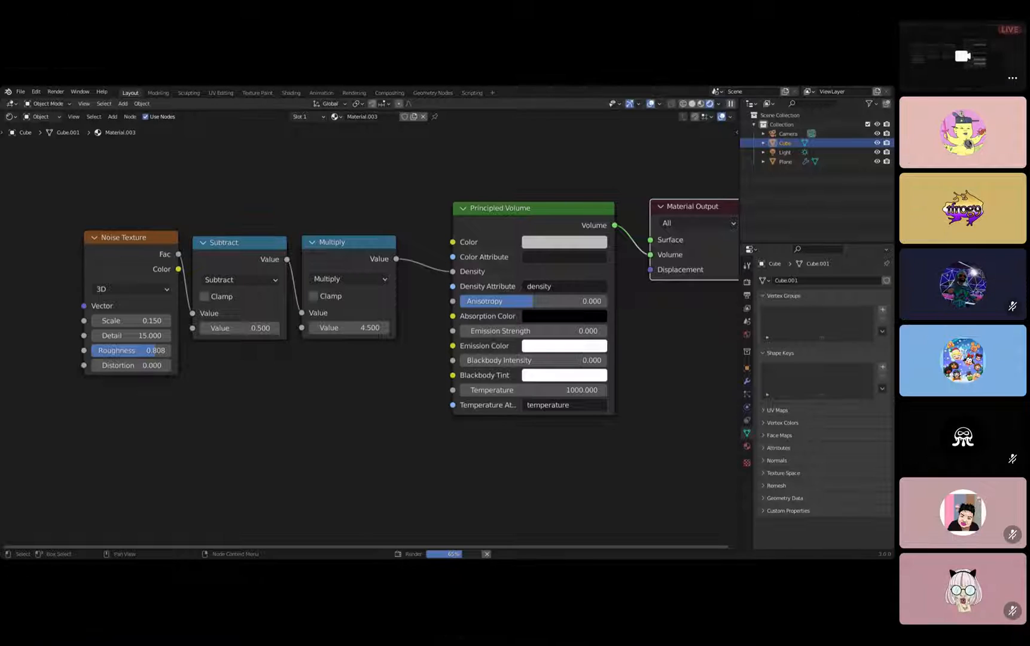
click(533, 620)
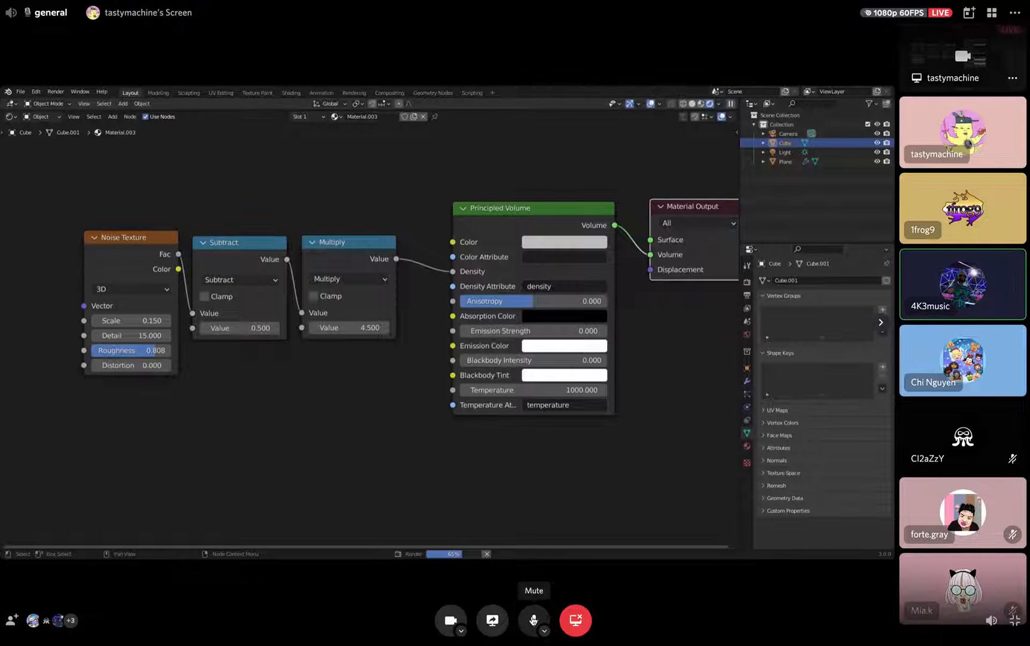
click(533, 621)
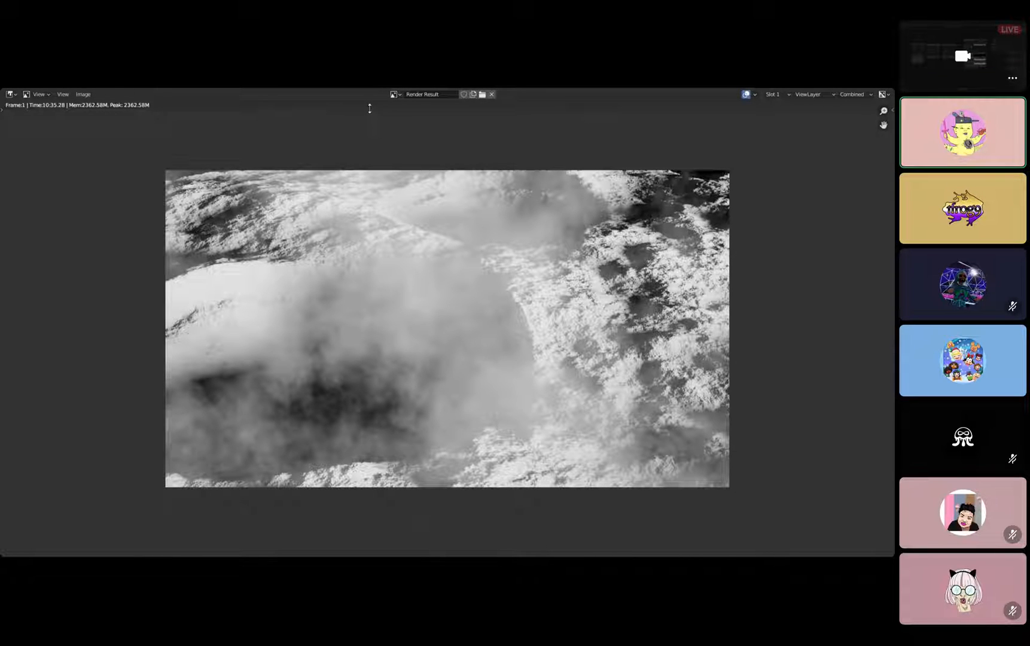
In the shared Blender scene, set the Subtract node's value to 0.51 and the Multiply node's value to 1.
drag(263, 480, 419, 476)
shift+drag(337, 476, 425, 471)
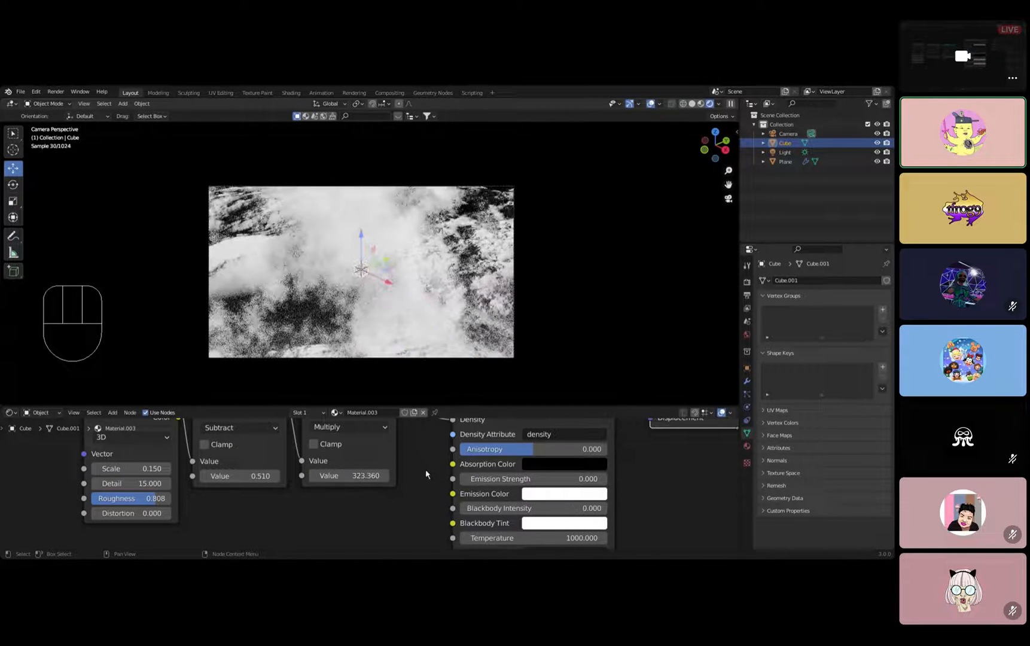
click(371, 473)
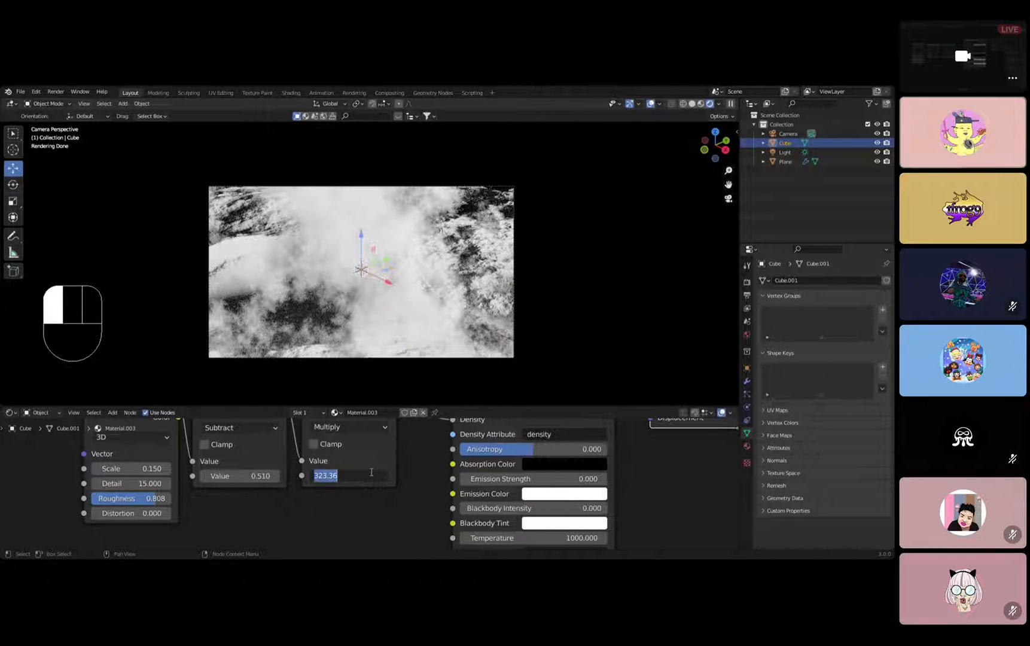
text(1)
key(Return)
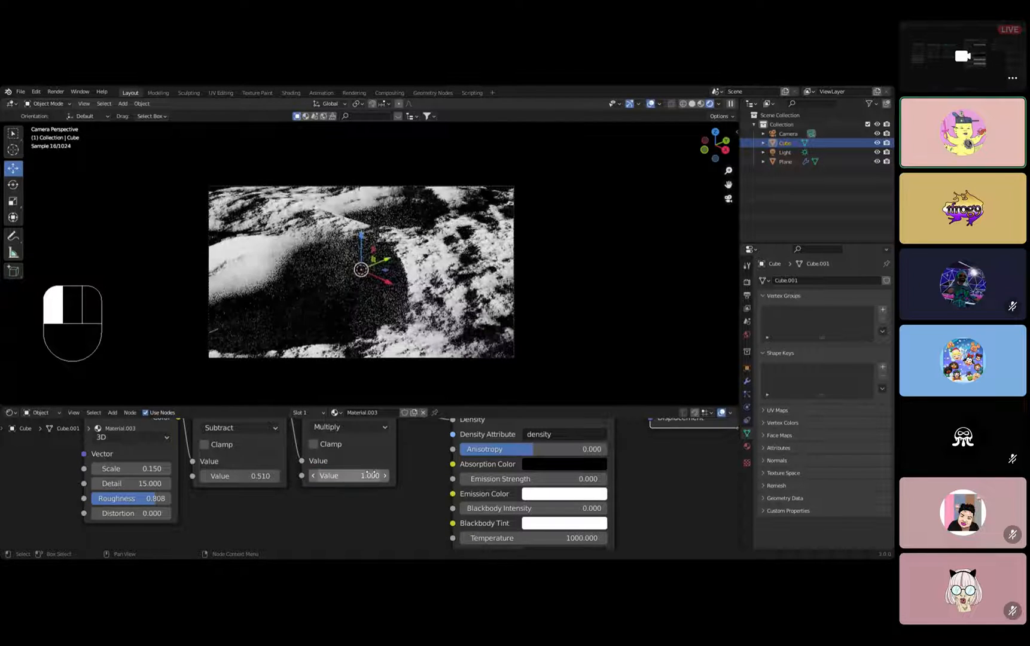
Detach the Multiply node, reinsert it between Subtract and Principled Volume, and set its value to 1.57.
middle_drag(378, 453, 418, 504)
middle_drag(265, 453, 269, 439)
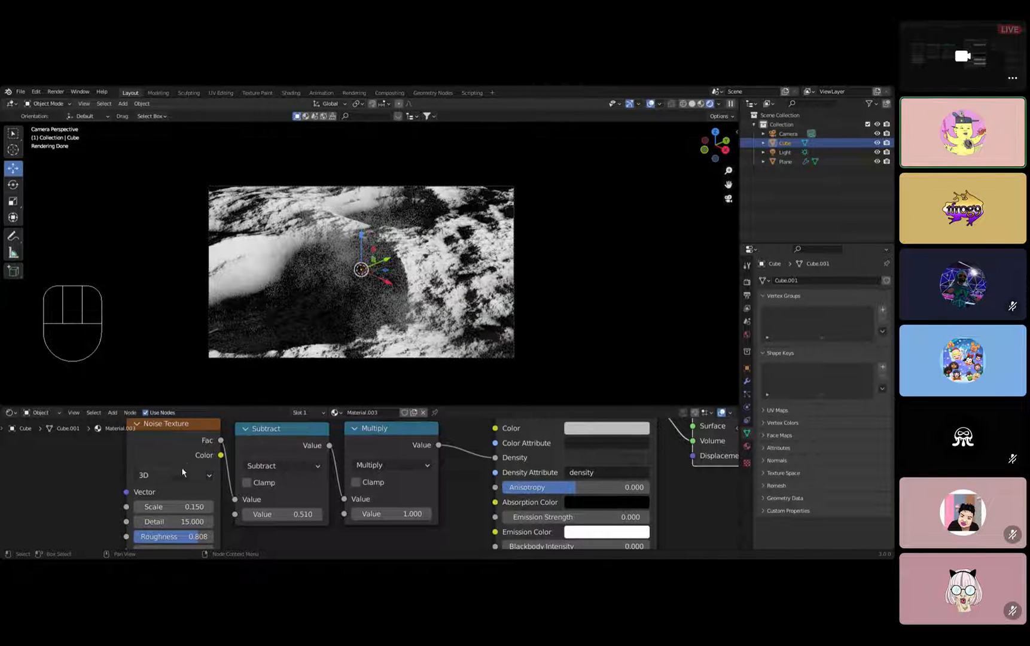
middle_drag(388, 485, 307, 495)
drag(264, 509, 420, 467)
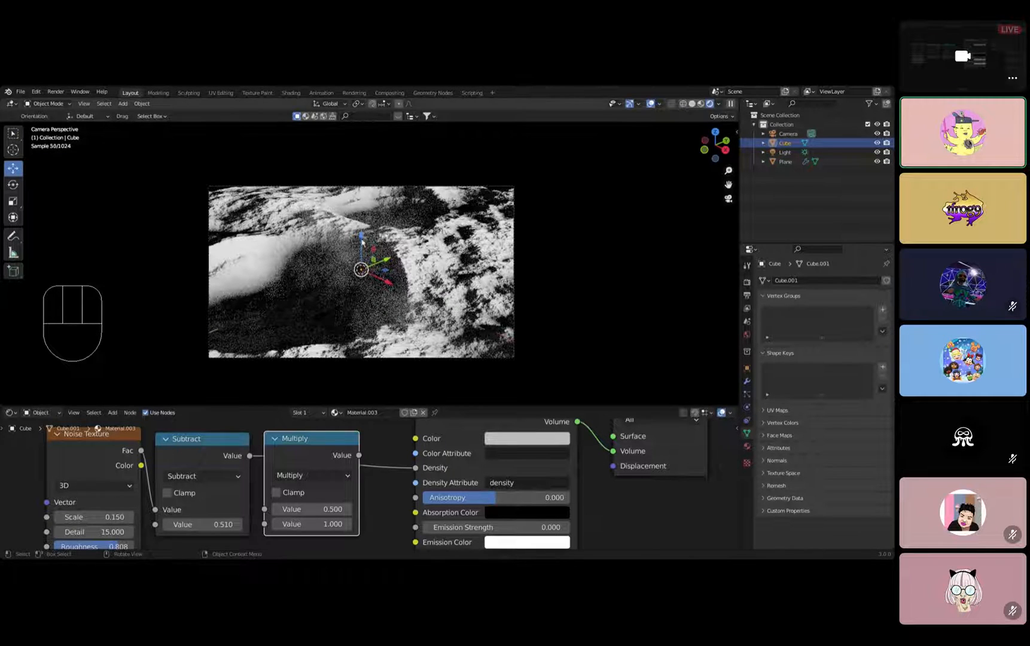
drag(266, 456, 296, 454)
middle_drag(347, 526, 336, 502)
mouse_move(337, 498)
shift+mouse_down()
mouse_move(377, 499)
mouse_move(343, 497)
shift+mouse_up()
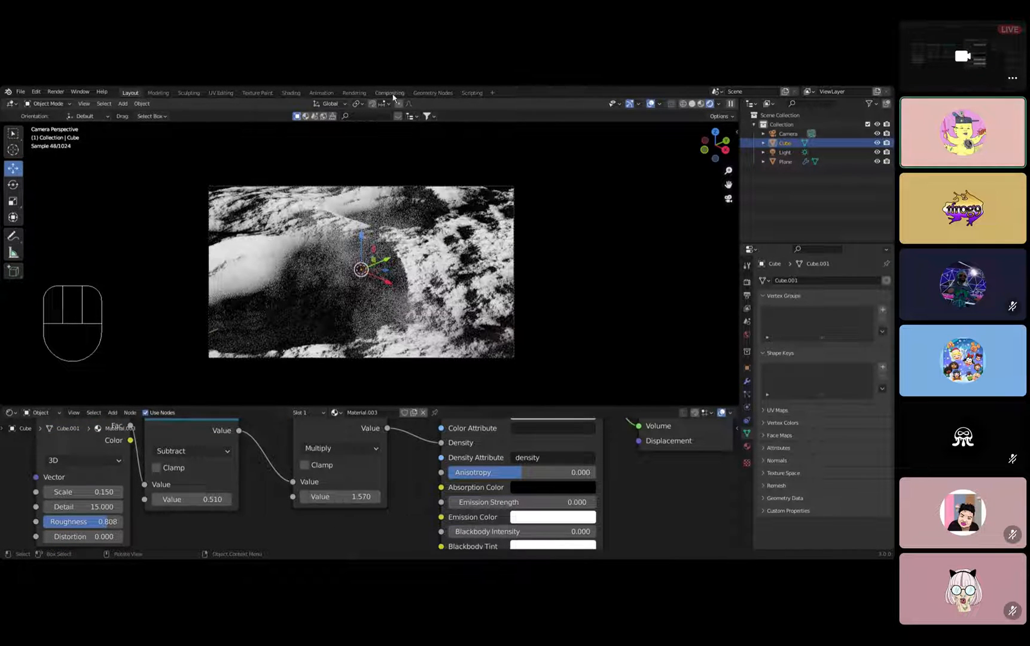
Frame the whole node tree and preview the Noise Texture's output directly on the cube.
scroll(424, 472, down, 2)
key(Home)
ctrl+shift+click(228, 453)
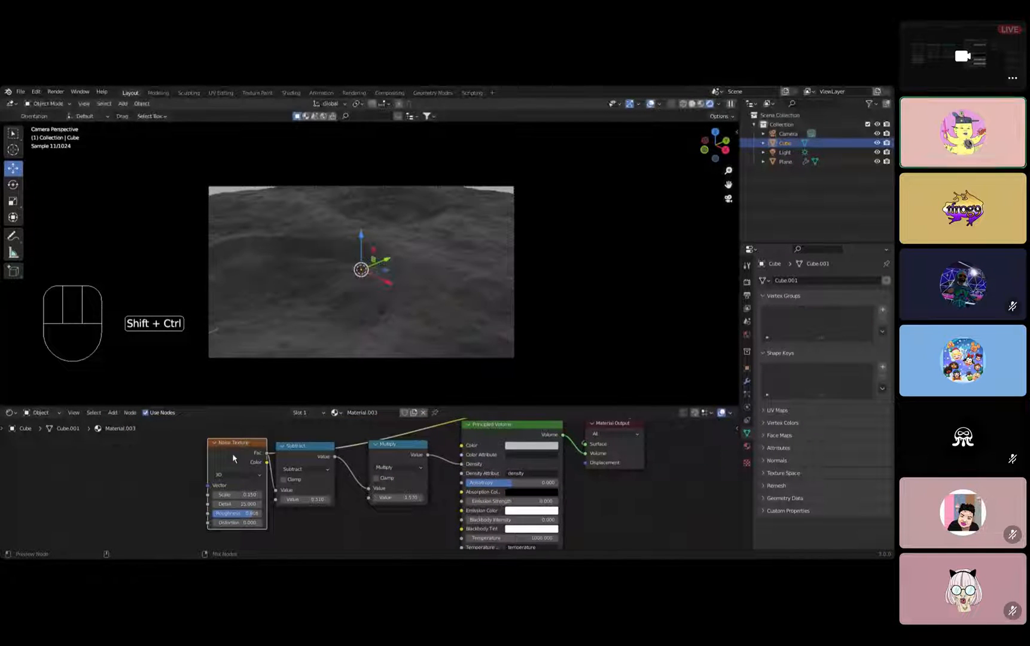
scroll(336, 454, down, 1)
middle_drag(338, 454, 282, 500)
scroll(310, 319, up, 1)
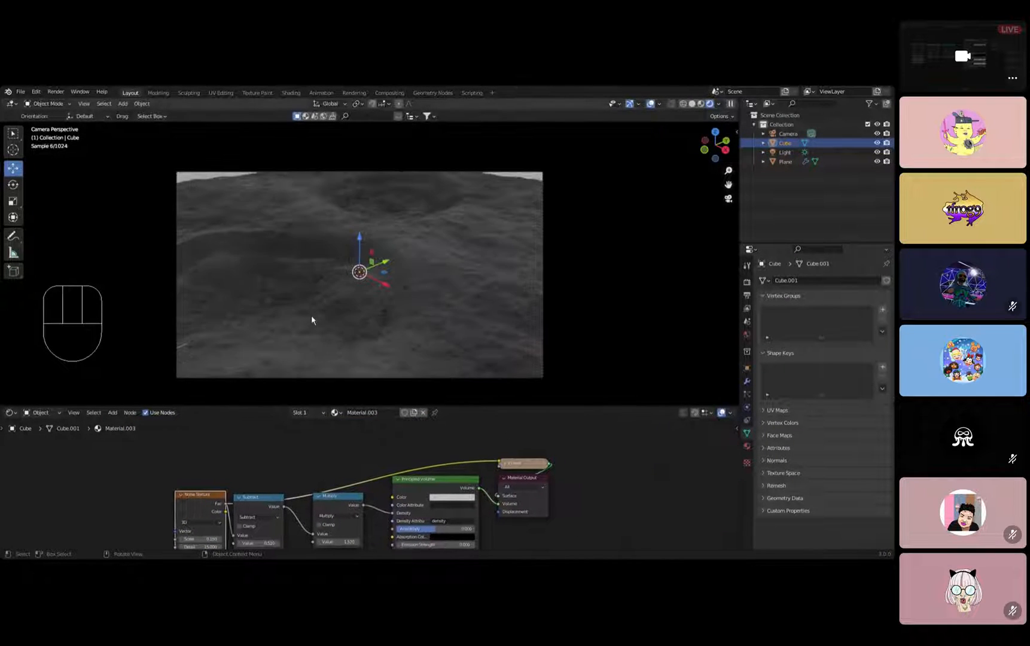
Leave the camera view and examine the previewed noise on the enclosing cube from outside.
middle_drag(211, 501, 244, 461)
scroll(420, 244, down, 1)
middle_drag(439, 242, 324, 267)
scroll(401, 246, down, 3)
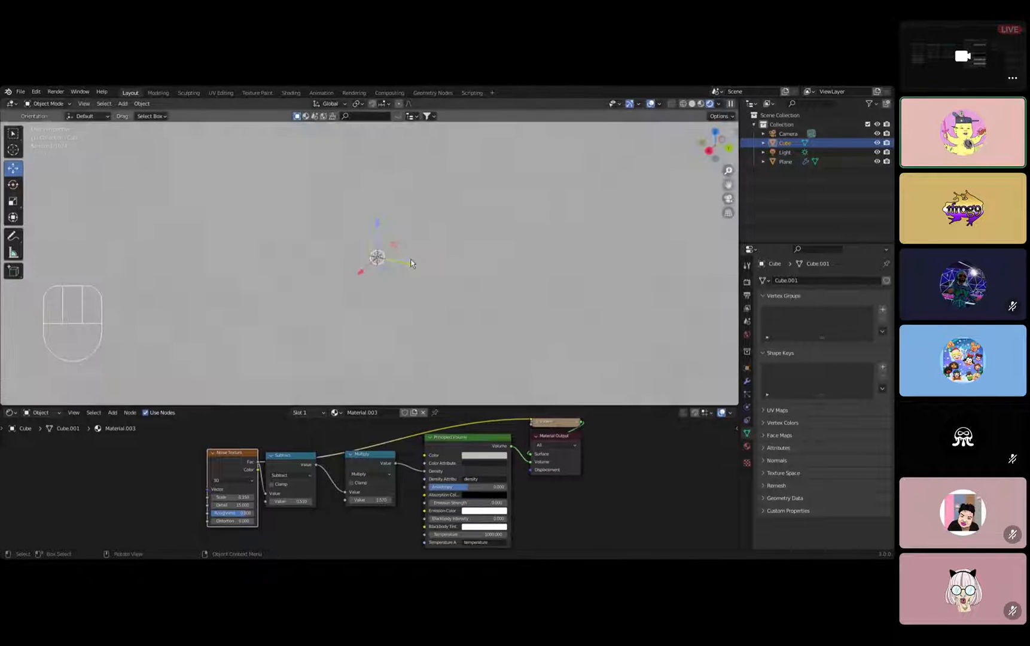
scroll(401, 244, down, 5)
scroll(349, 231, up, 5)
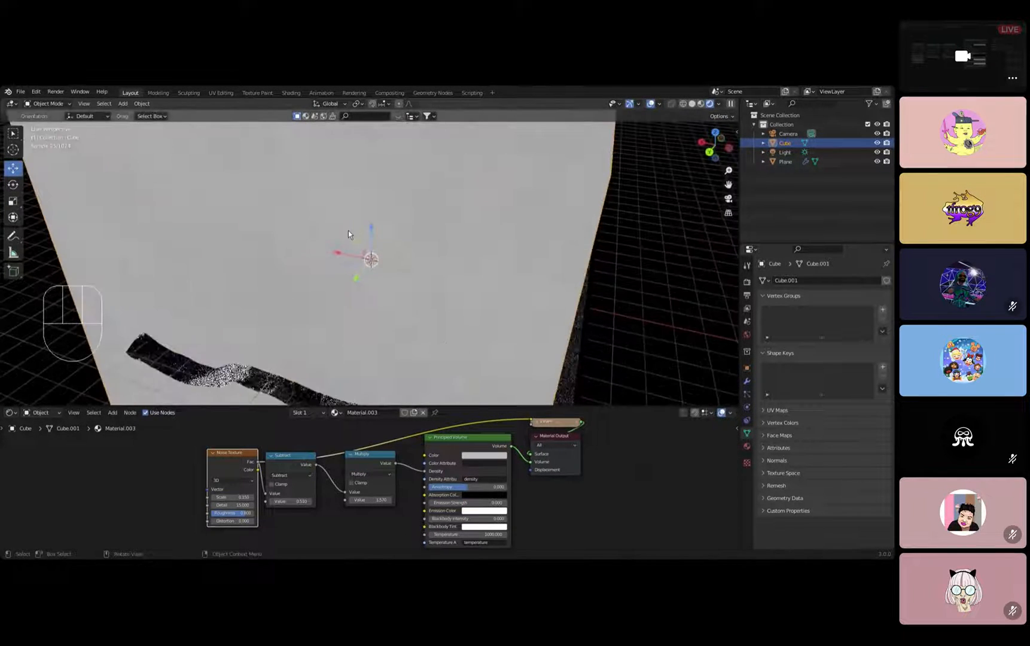
scroll(349, 231, down, 3)
middle_drag(349, 232, 364, 276)
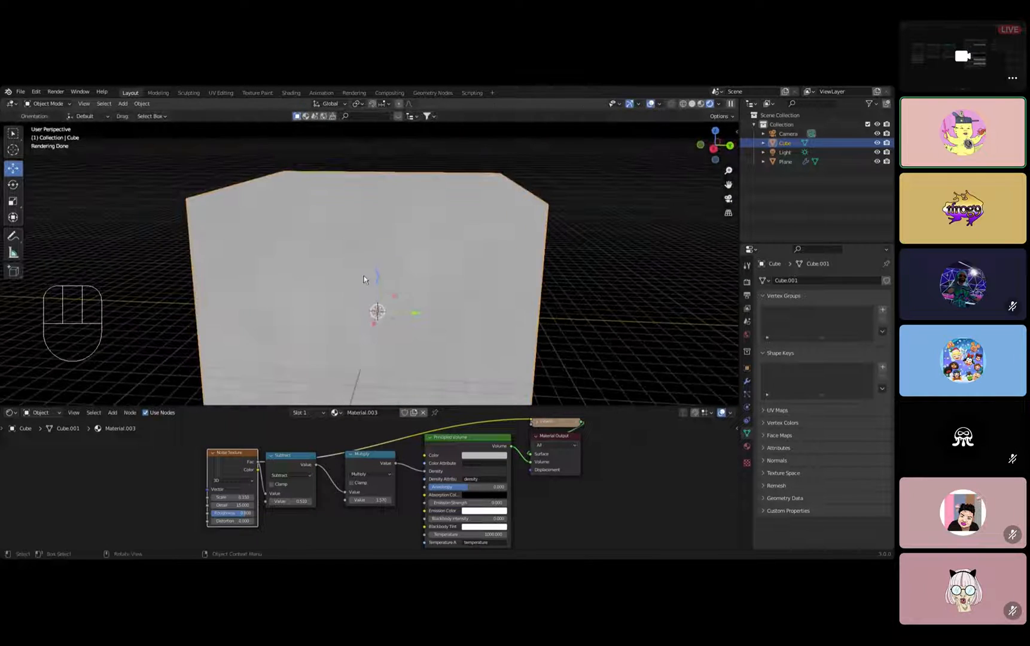
Preview the Subtract node's output directly on the enclosing cube and examine it from several sides.
middle_drag(374, 219, 418, 275)
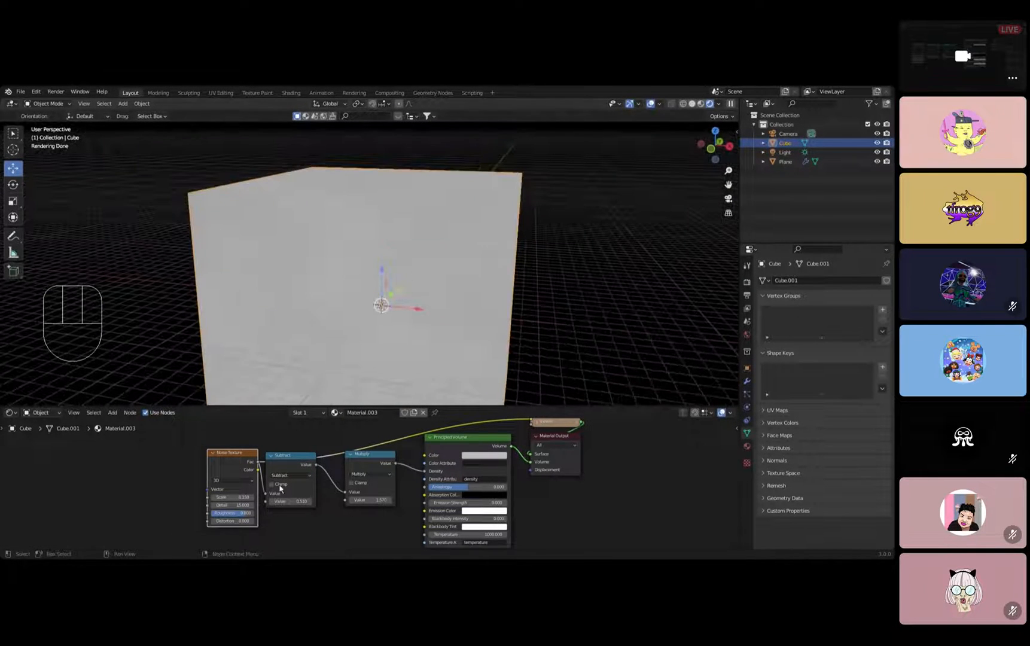
ctrl+shift+click(310, 466)
middle_drag(361, 320, 412, 338)
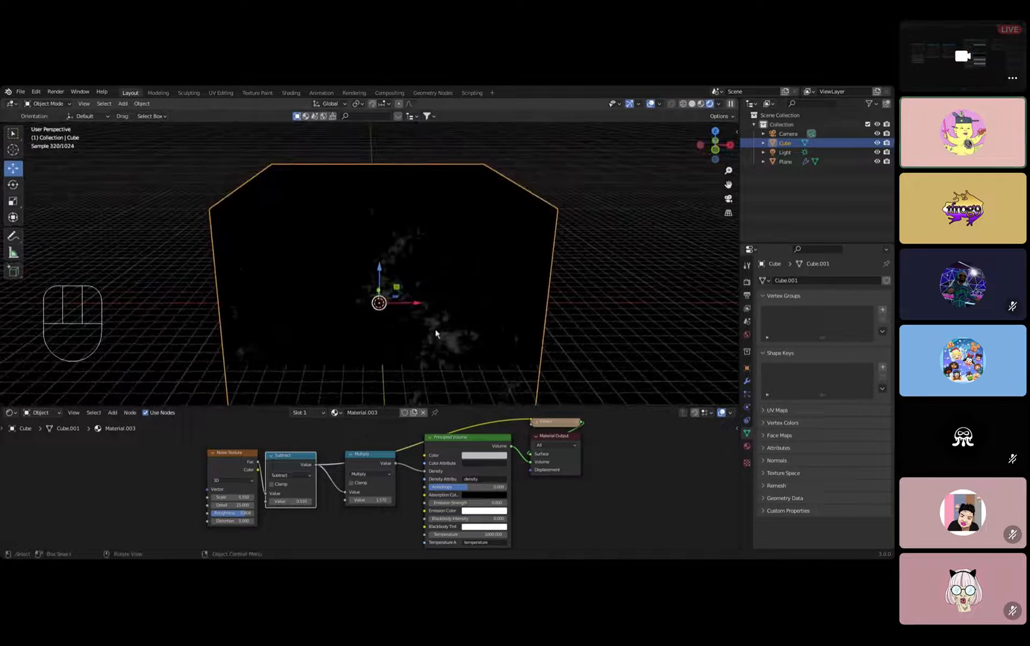
middle_drag(443, 390, 298, 308)
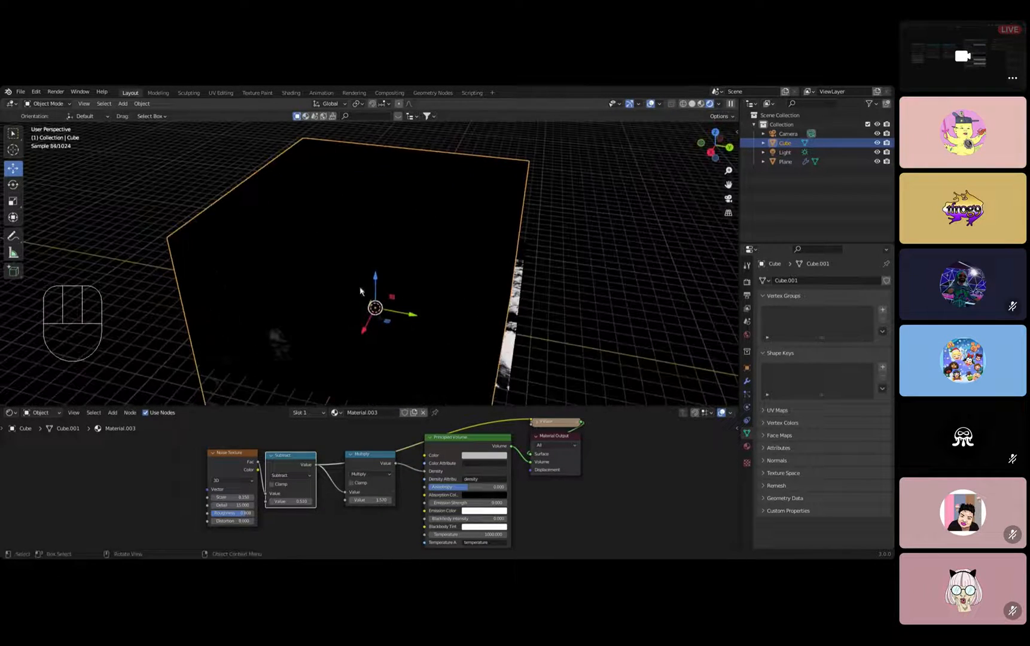
Preview the Multiply node's output on the cube up close and adjust the node's value.
ctrl+shift+click(384, 457)
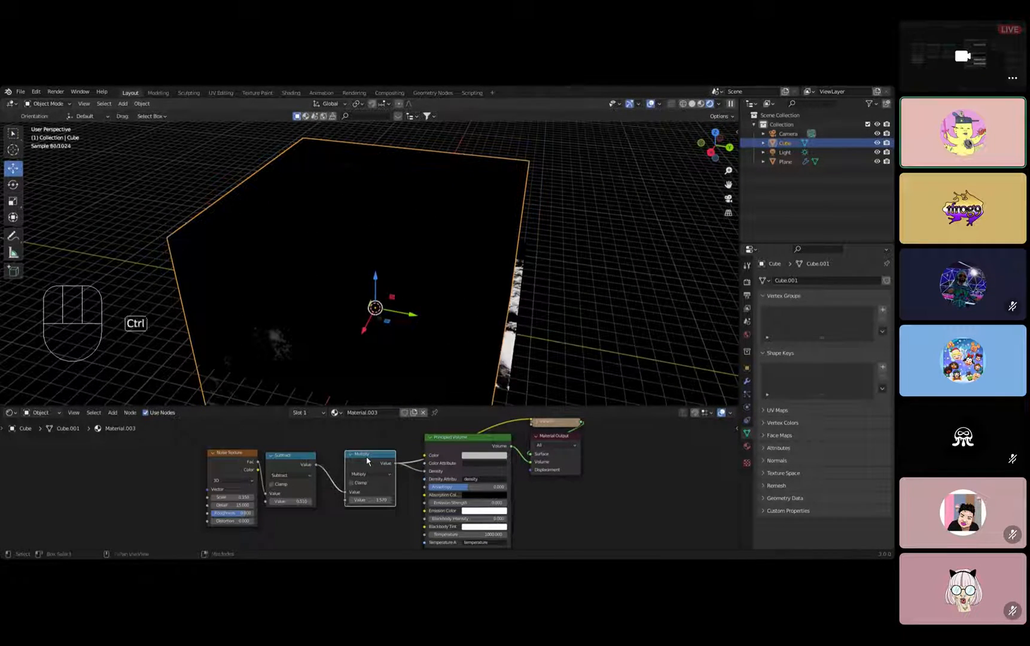
middle_drag(286, 336, 328, 306)
scroll(378, 317, up, 5)
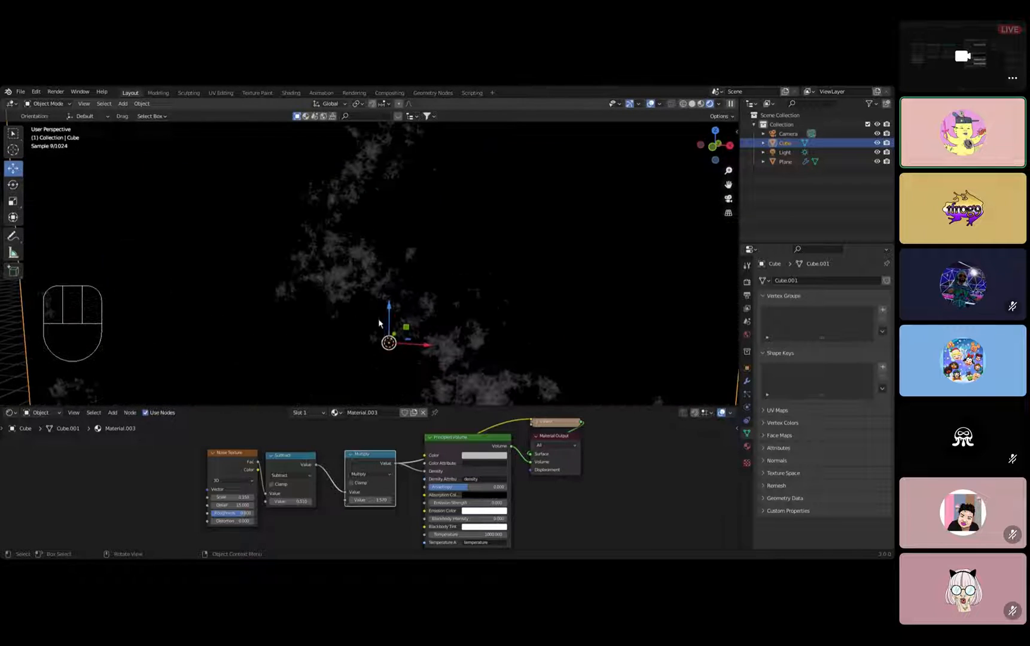
mouse_move(364, 503)
mouse_down()
mouse_move(454, 502)
mouse_move(399, 492)
mouse_move(382, 505)
mouse_move(431, 506)
mouse_move(335, 500)
mouse_move(380, 500)
mouse_up()
mouse_move(370, 500)
shift+mouse_down()
mouse_move(568, 500)
mouse_move(281, 501)
mouse_move(364, 501)
shift+mouse_up()
Unmute the microphone briefly in the voice call and mute it again.
click(533, 620)
click(533, 620)
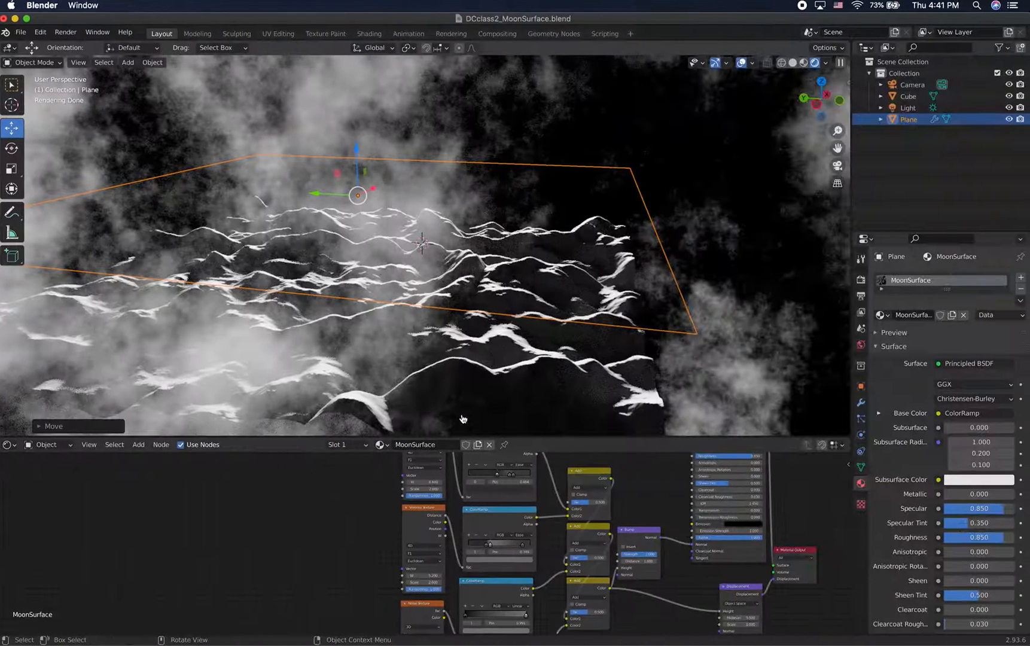
In the local DCclass2_MoonSurface scene, shift the MoonSurface plane a little farther back along the X axis.
drag(372, 188, 398, 171)
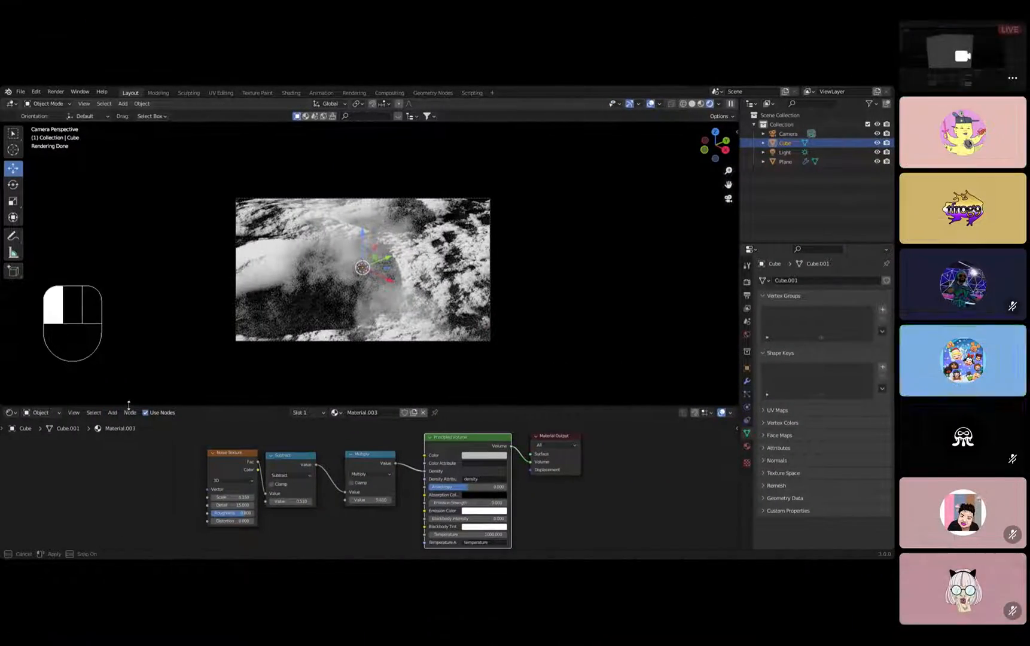
Toggle the voice call's microphone on and off to talk, leaving it muted at the end.
click(532, 620)
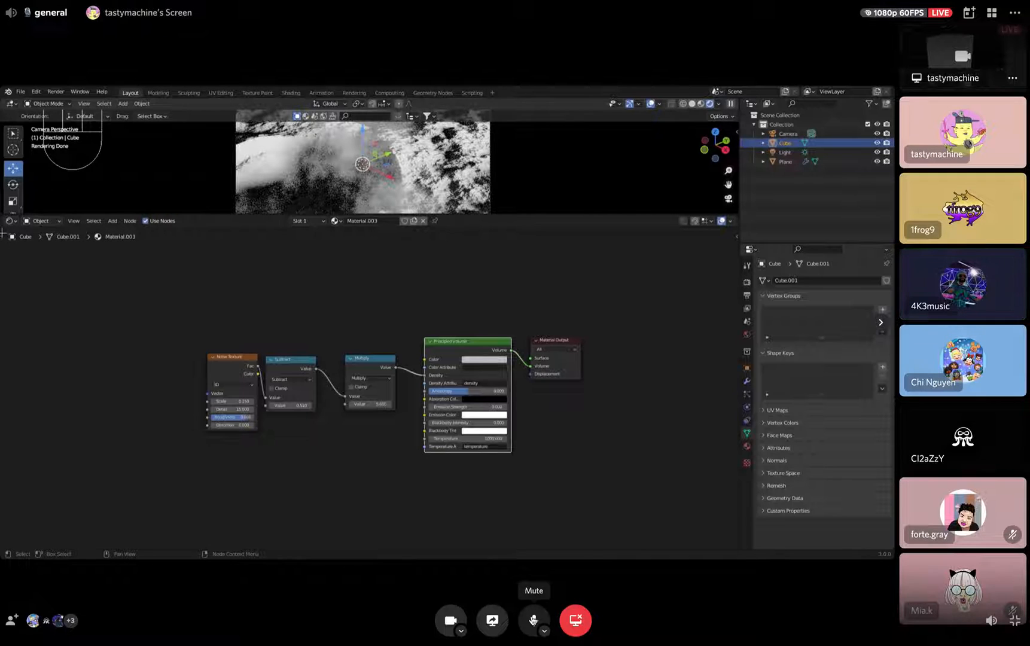
click(532, 621)
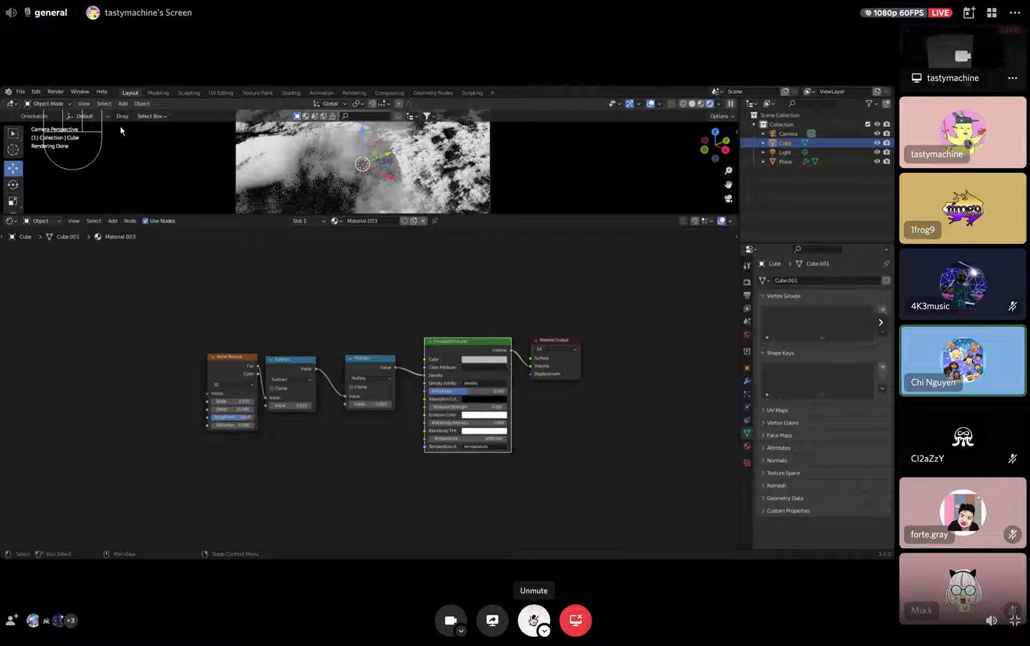
click(533, 620)
click(533, 620)
click(533, 620)
click(533, 621)
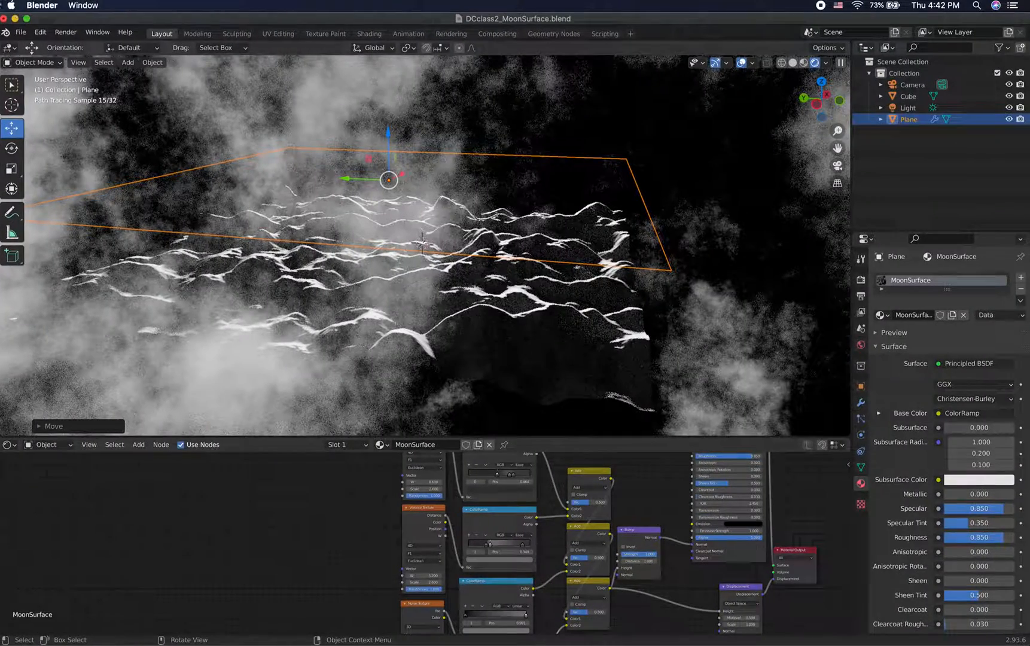
Select the fog cube in the local scene and try to scale it up.
click(65, 31)
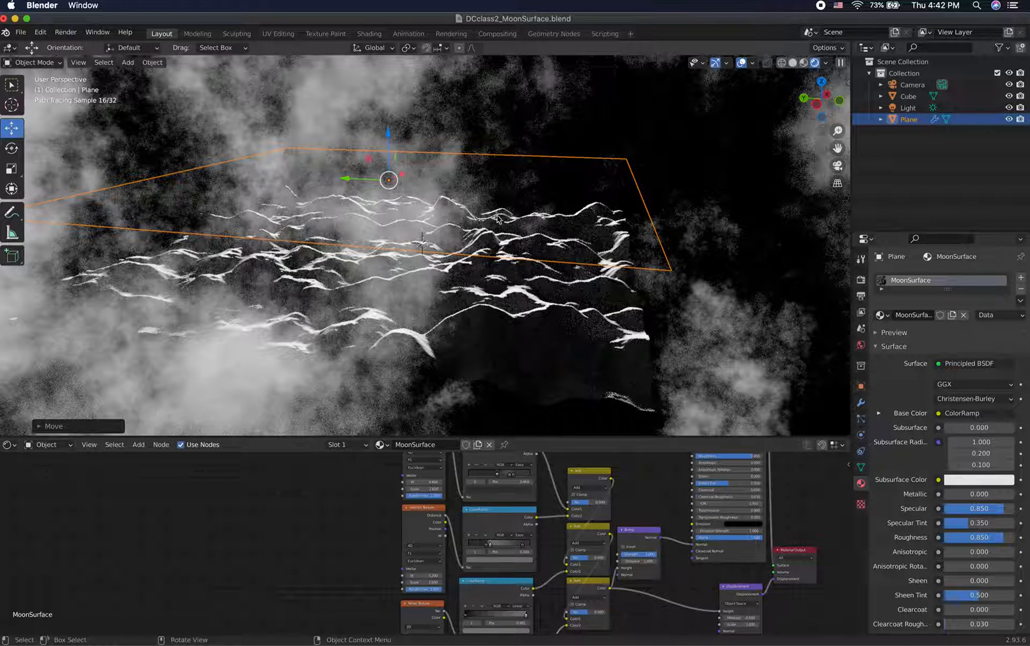
click(464, 240)
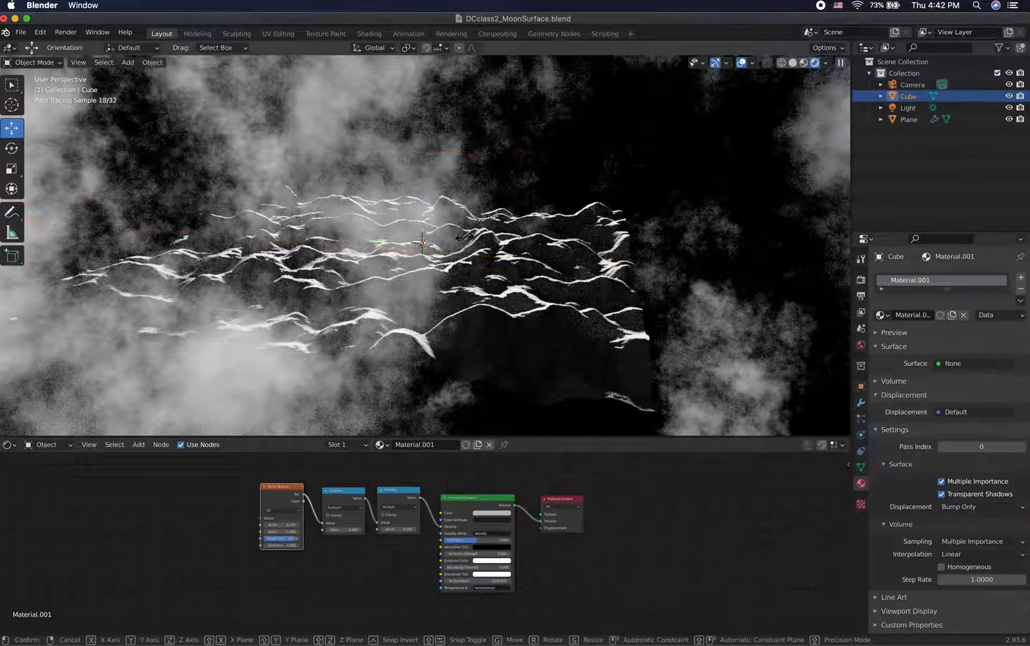
key(s)
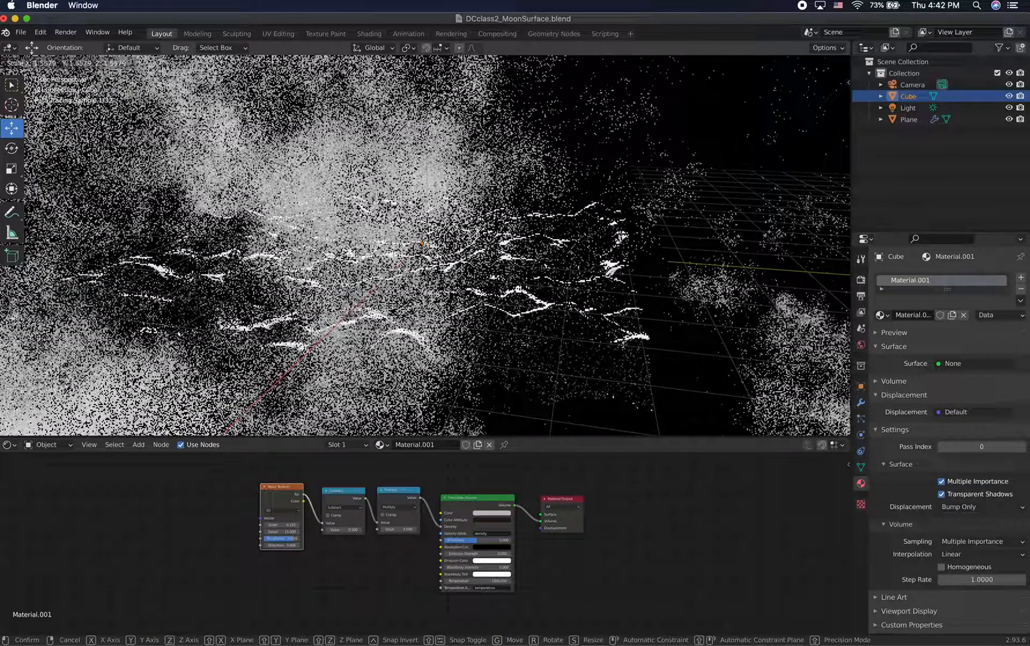
click(491, 235)
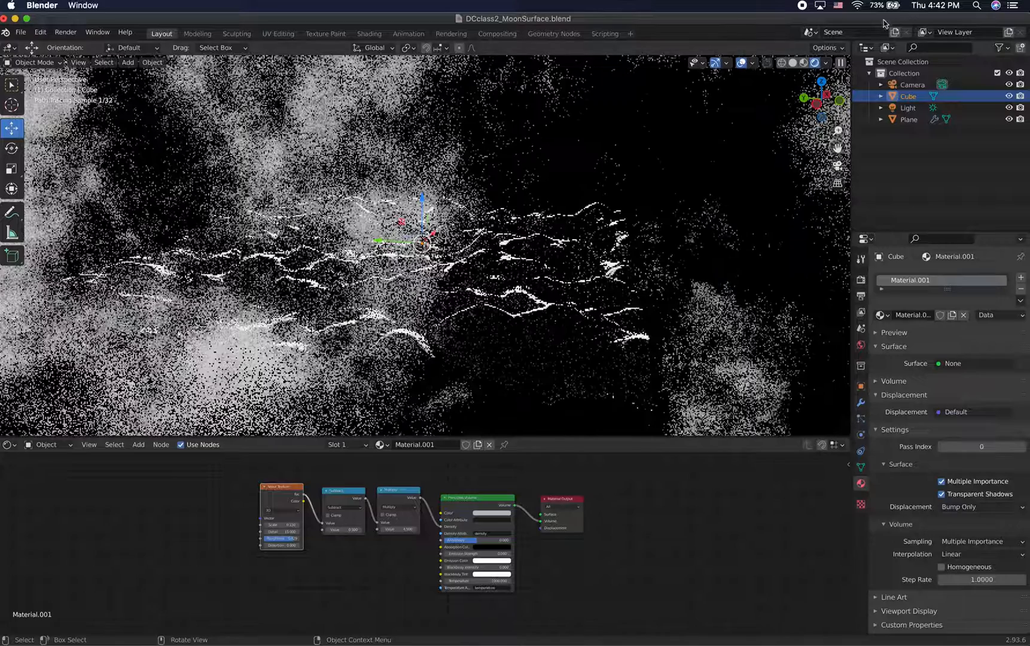
In material preview and camera view, move the MoonSurface plane along the X axis until it is centred behind the camera frame.
click(804, 62)
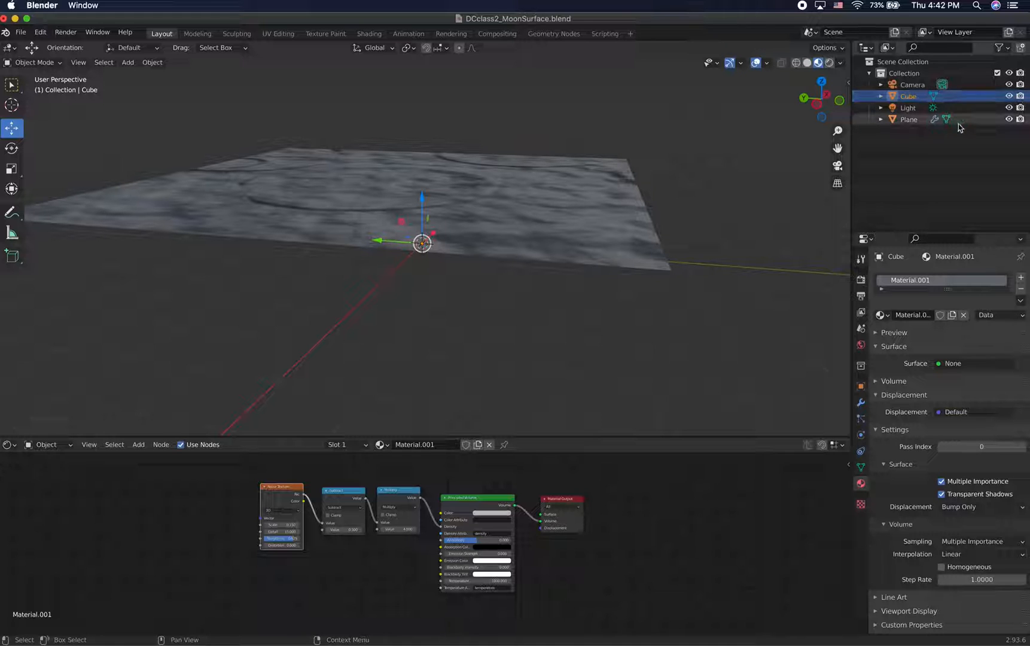
click(907, 121)
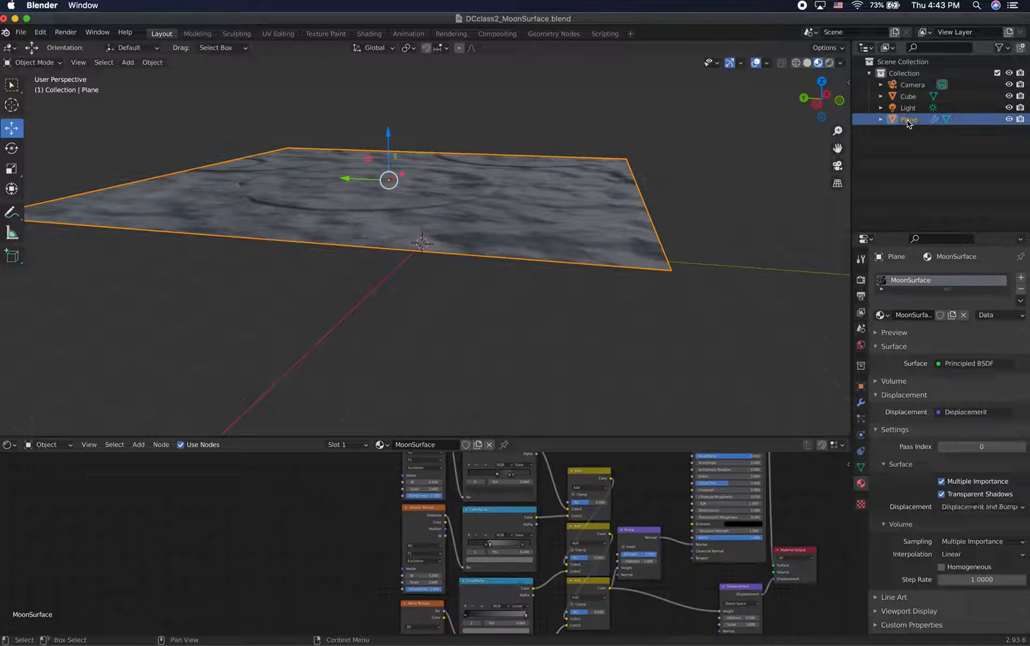
click(838, 166)
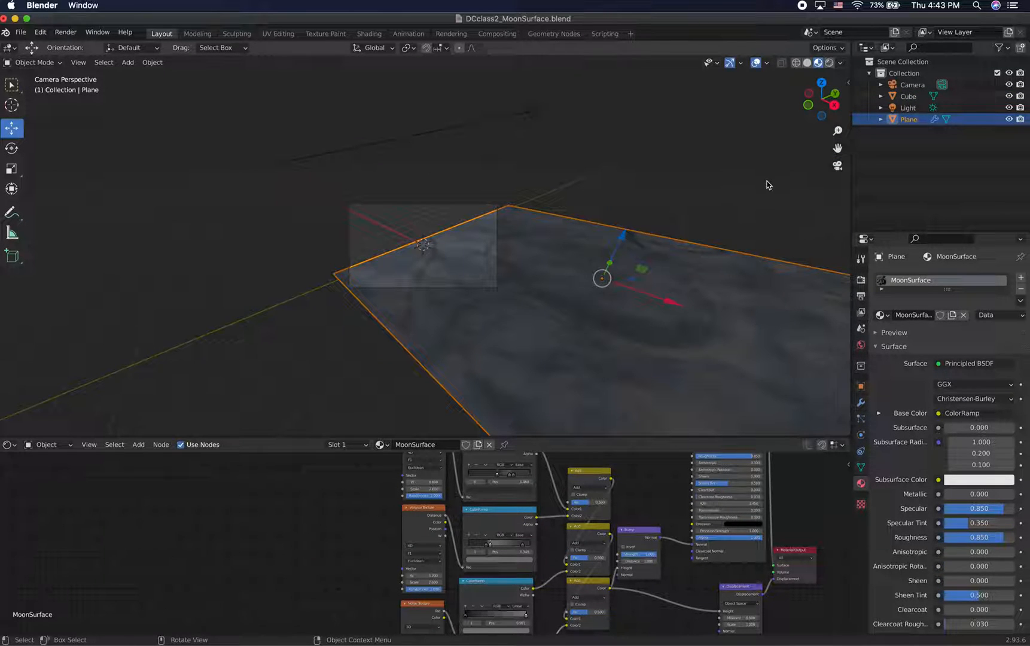
drag(674, 306, 496, 262)
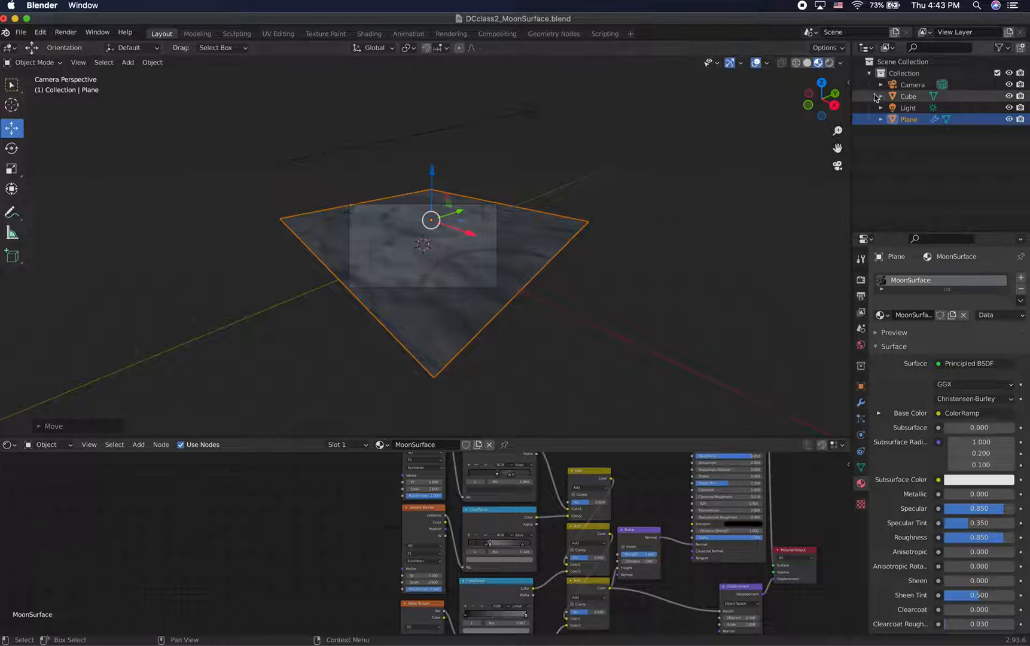
Compare the repositioned plane in camera and free perspective views, using both material preview and rendered shading.
click(836, 167)
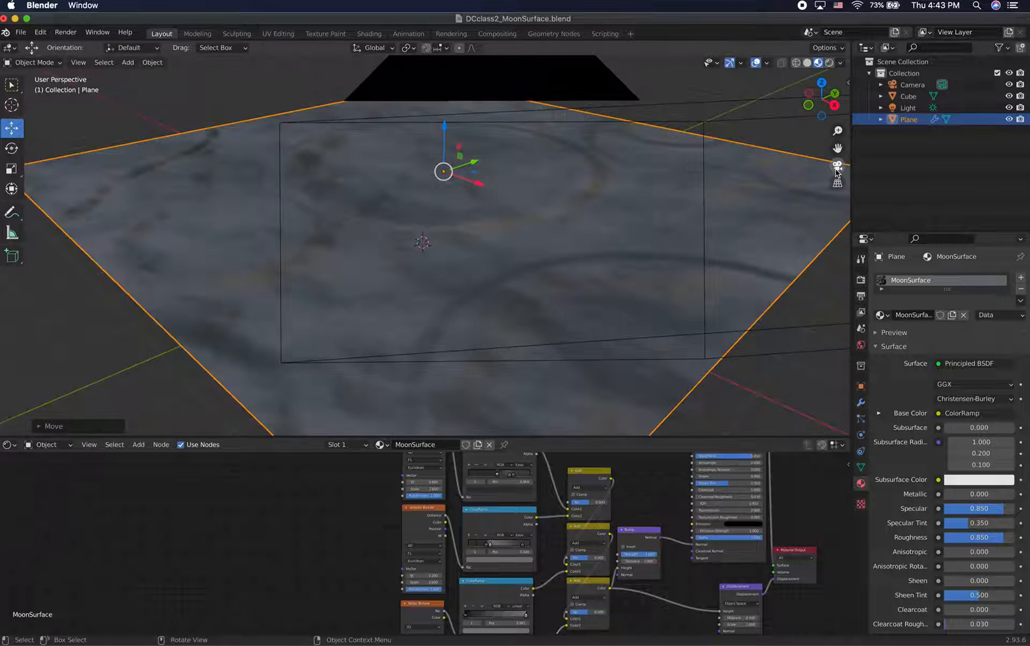
drag(823, 105, 841, 68)
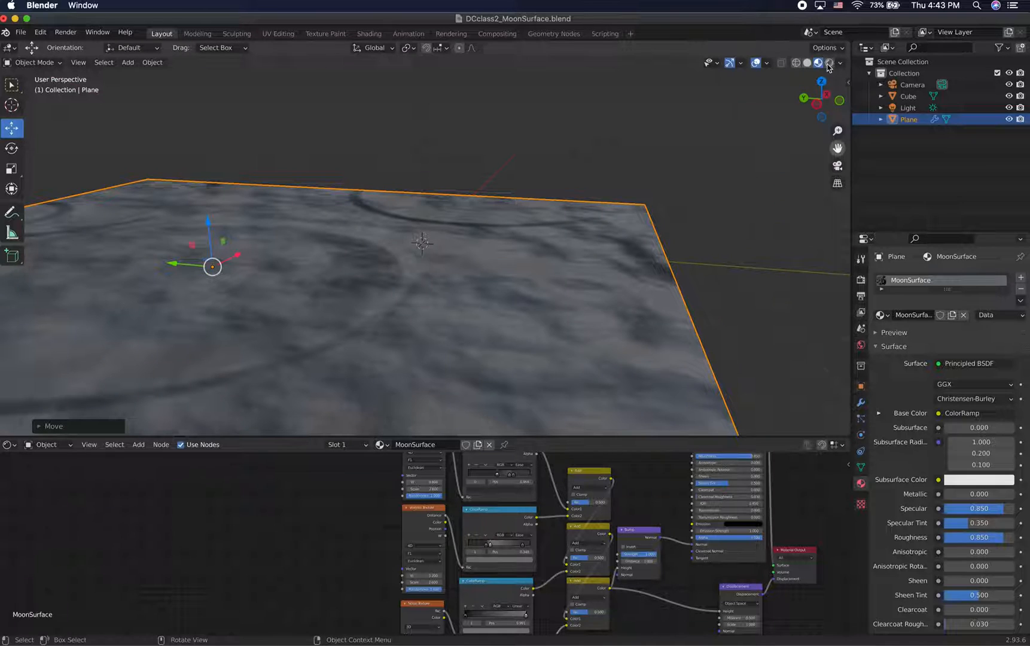
click(837, 167)
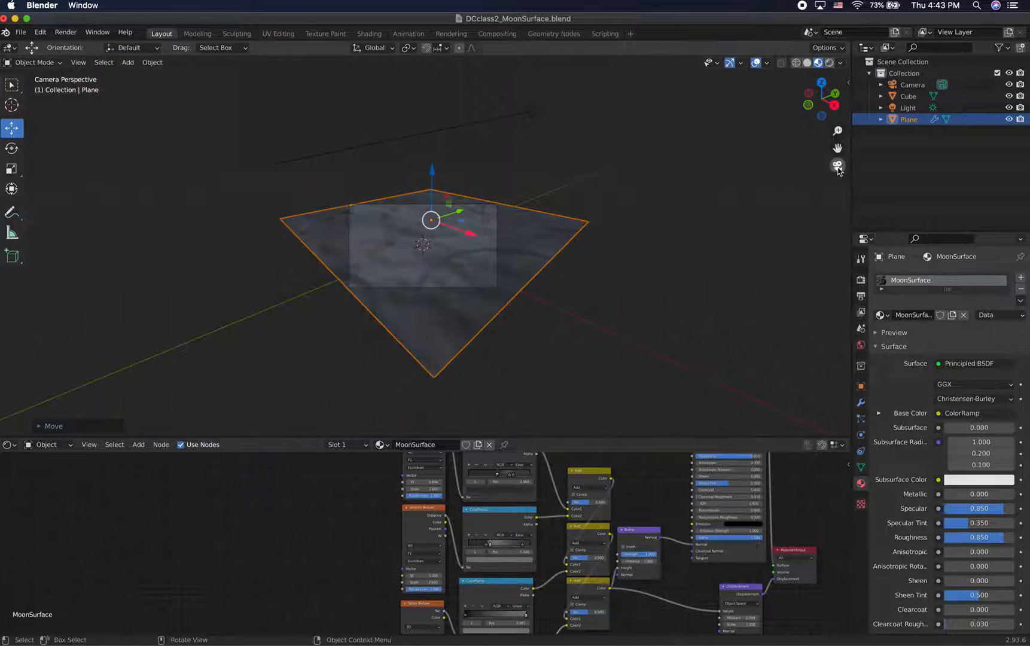
click(828, 63)
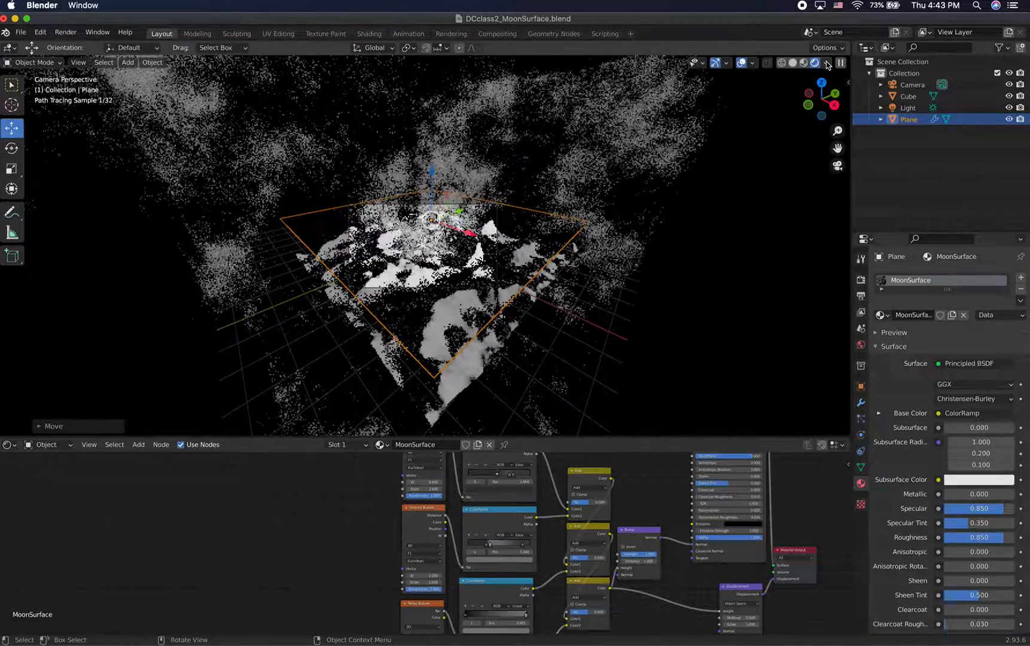
click(838, 167)
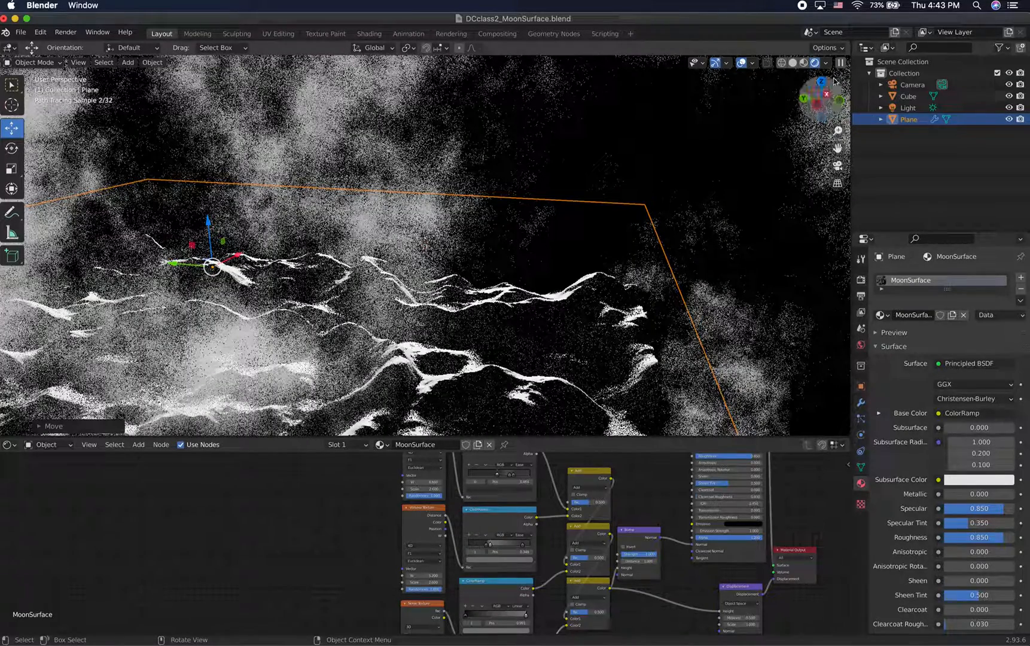
Return to material preview and move the MoonSurface plane back along the global X axis.
click(803, 62)
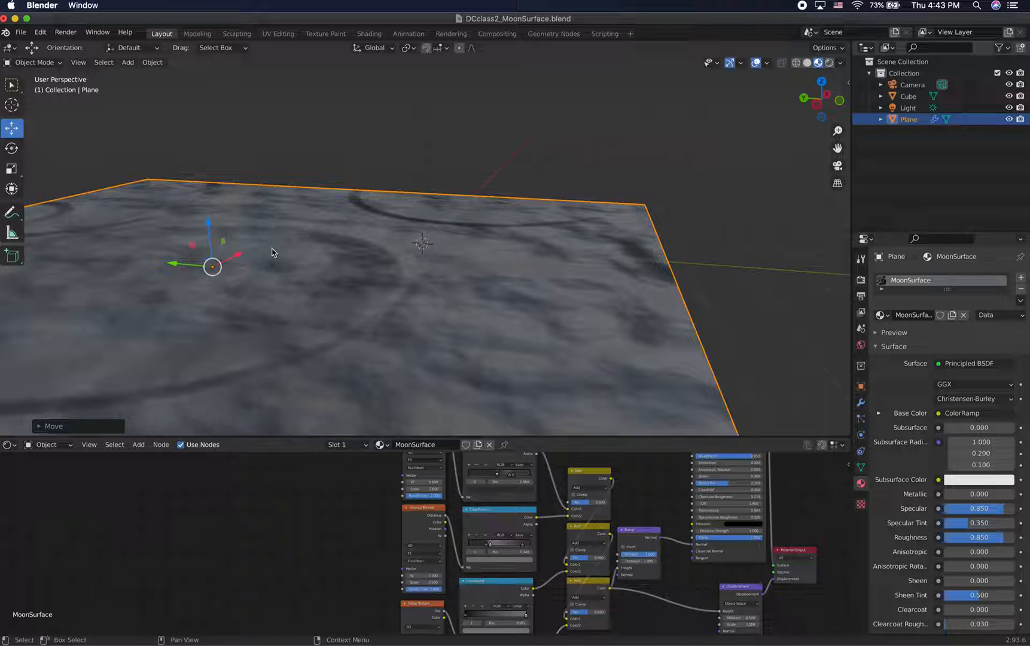
key(g)
key(x)
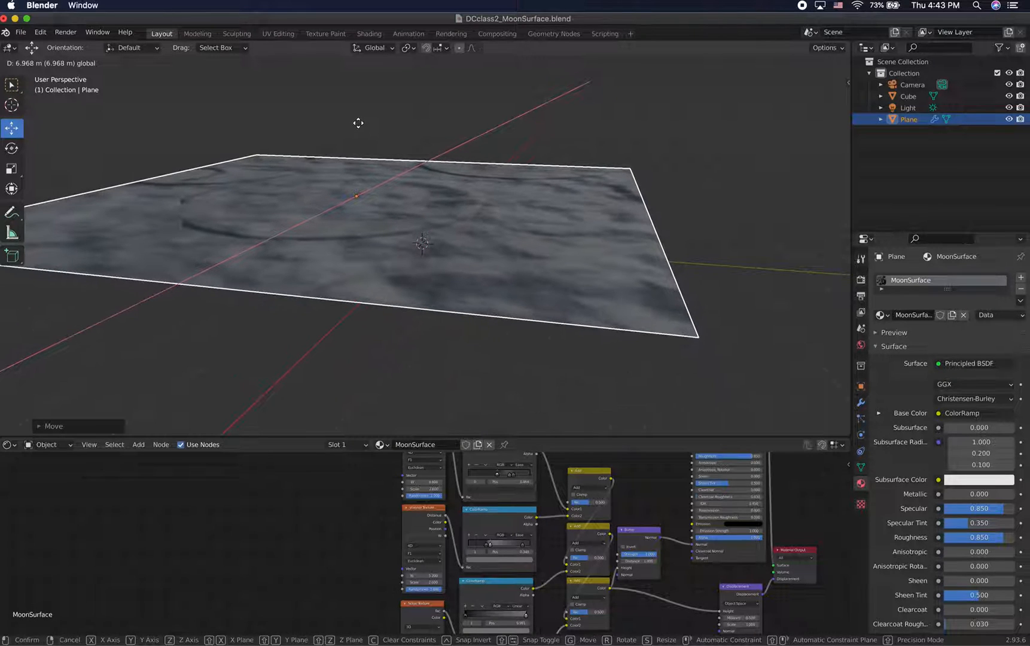
click(339, 166)
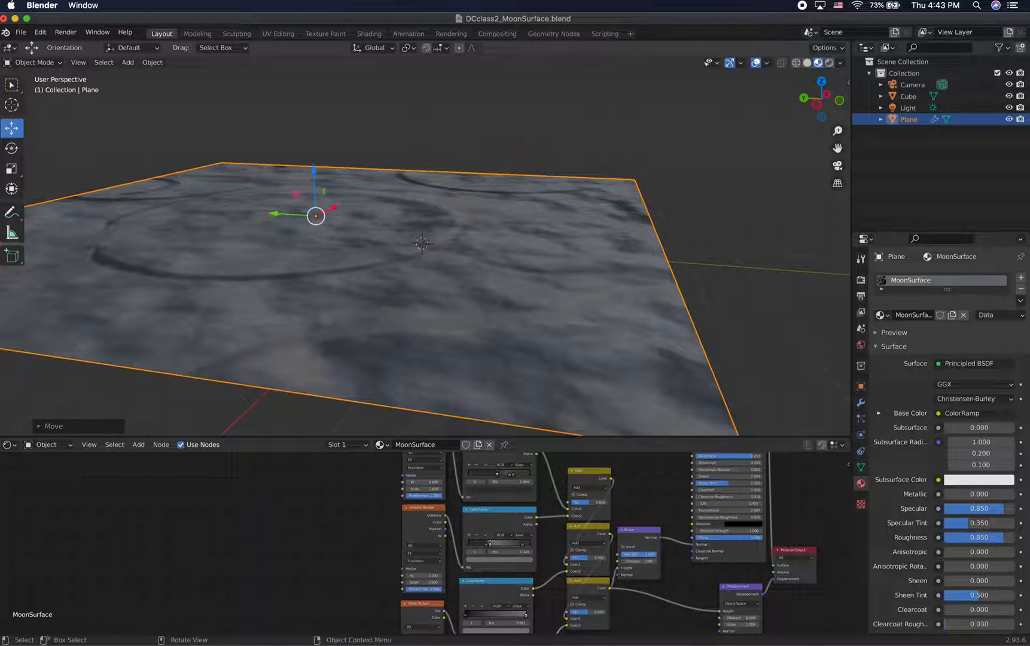
Scale the MoonSurface plane up by about 1.74 and move it about 5.4 m along the global X axis.
key(s)
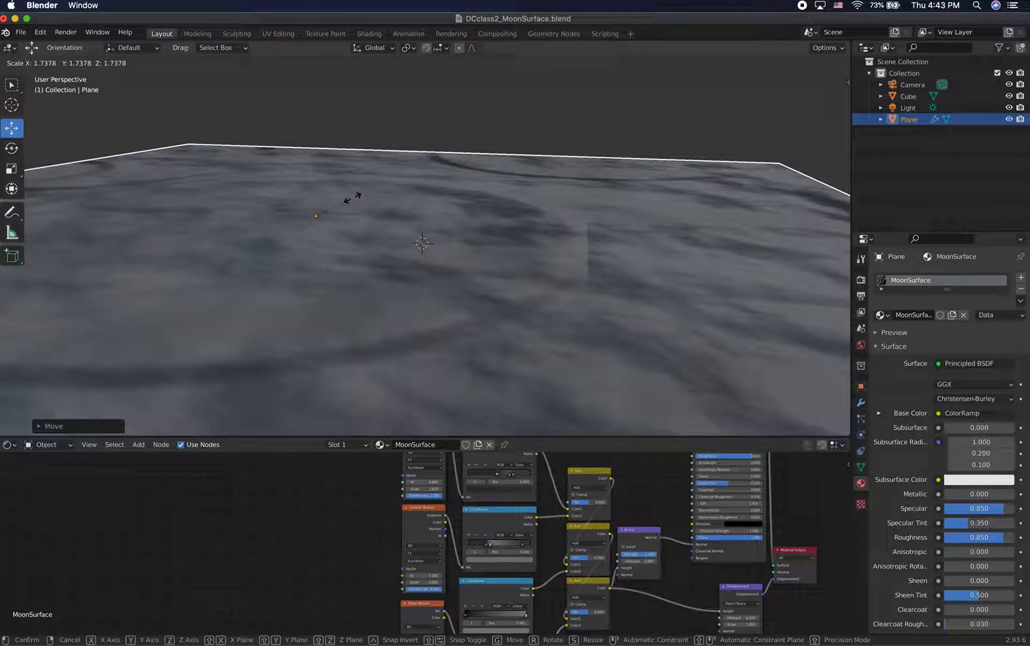
click(352, 197)
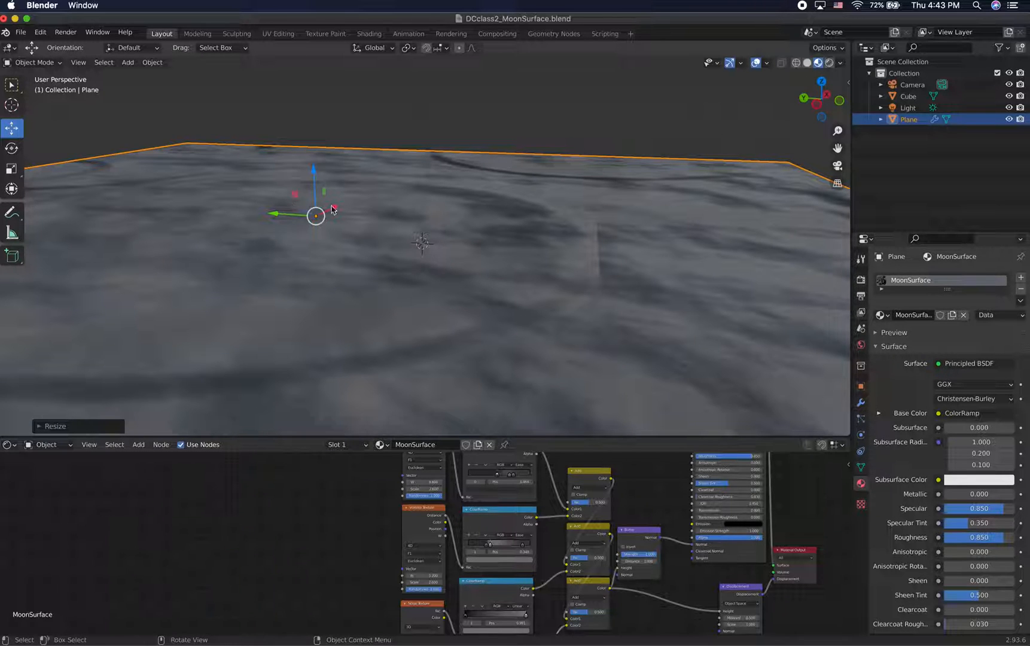
key(g)
key(x)
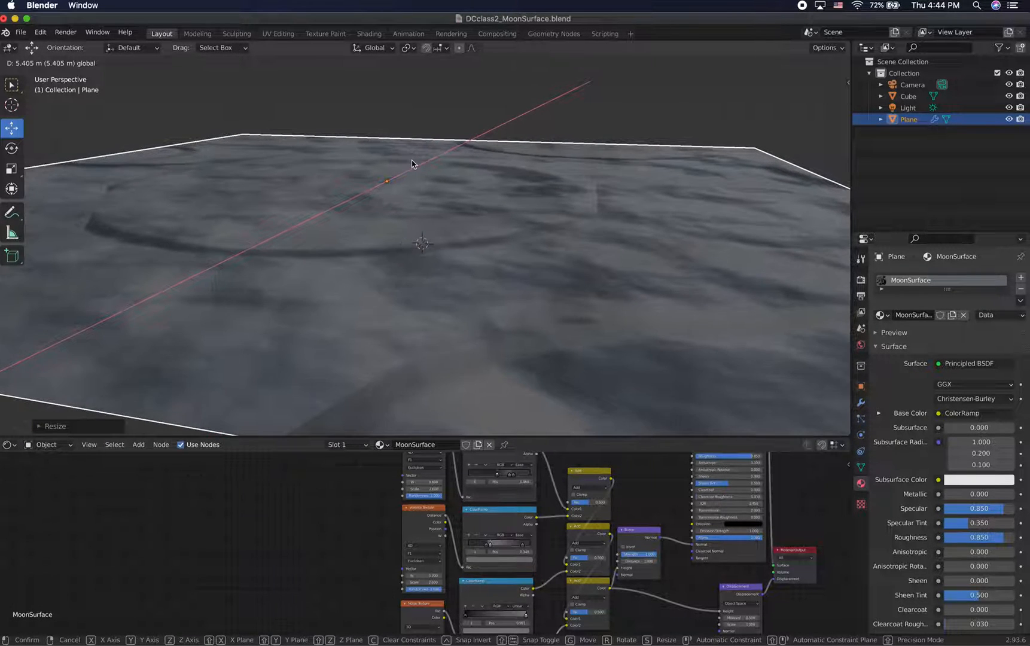
click(412, 167)
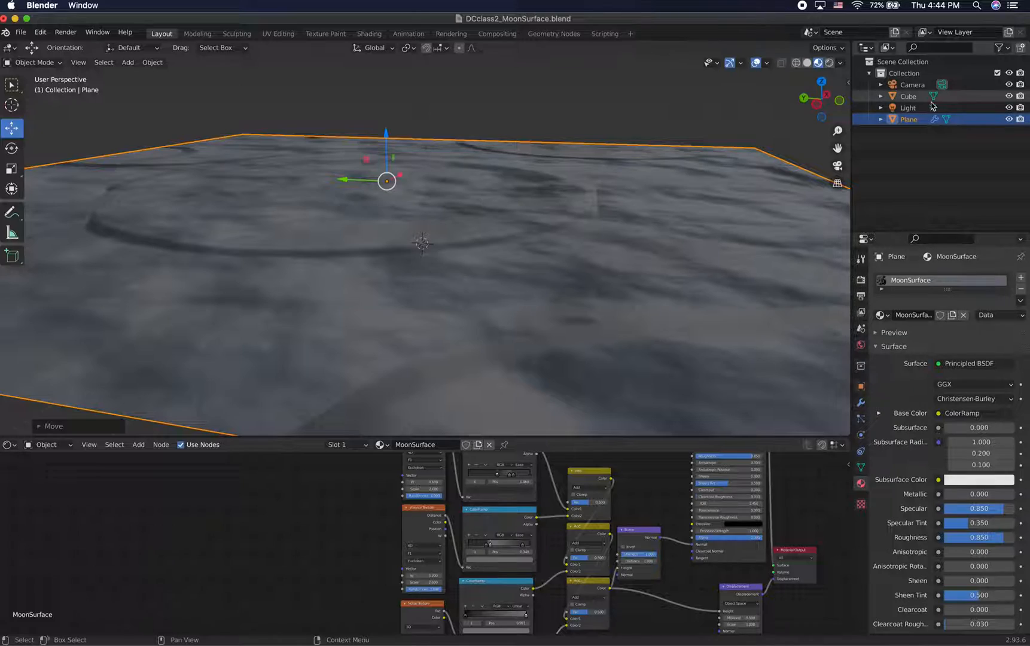
In rendered shading, nudge the MoonSurface plane slightly farther along the X axis and enlarge the node editor.
click(830, 63)
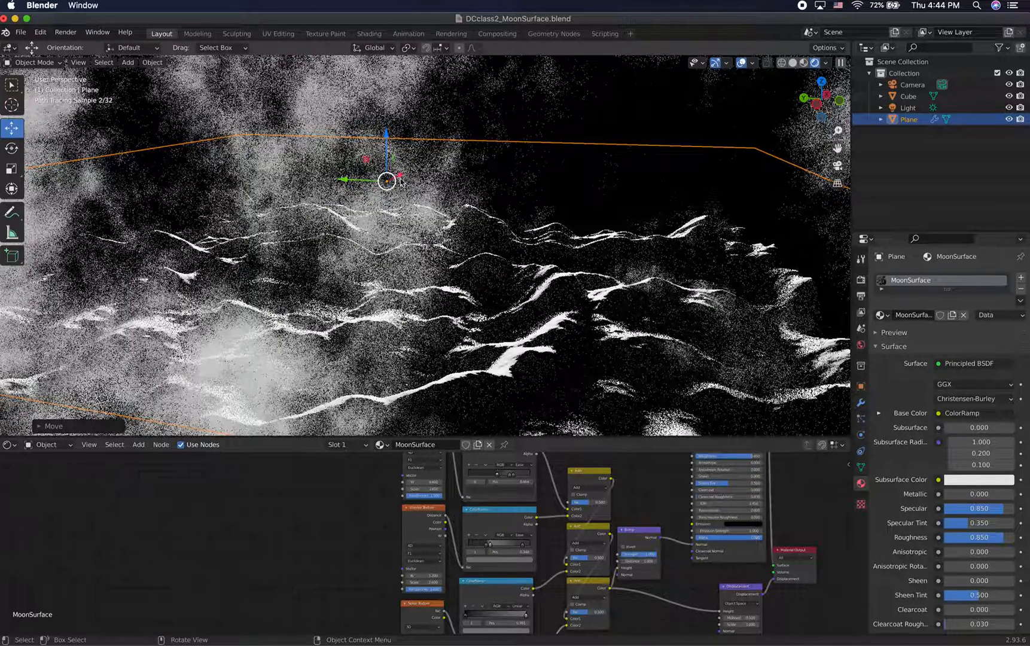
drag(400, 174, 414, 167)
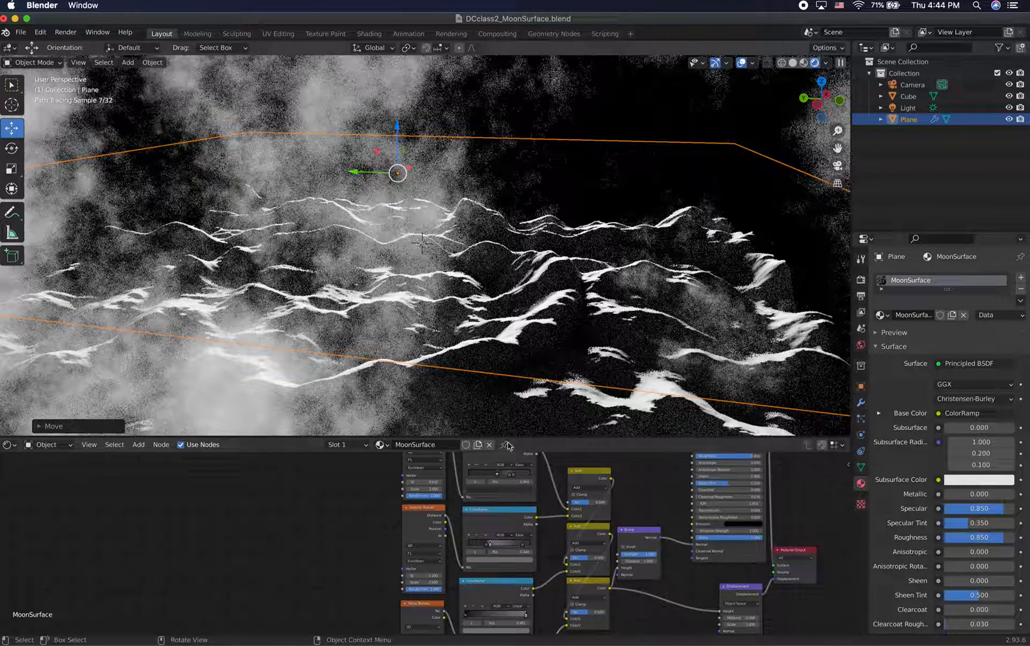
drag(548, 437, 541, 363)
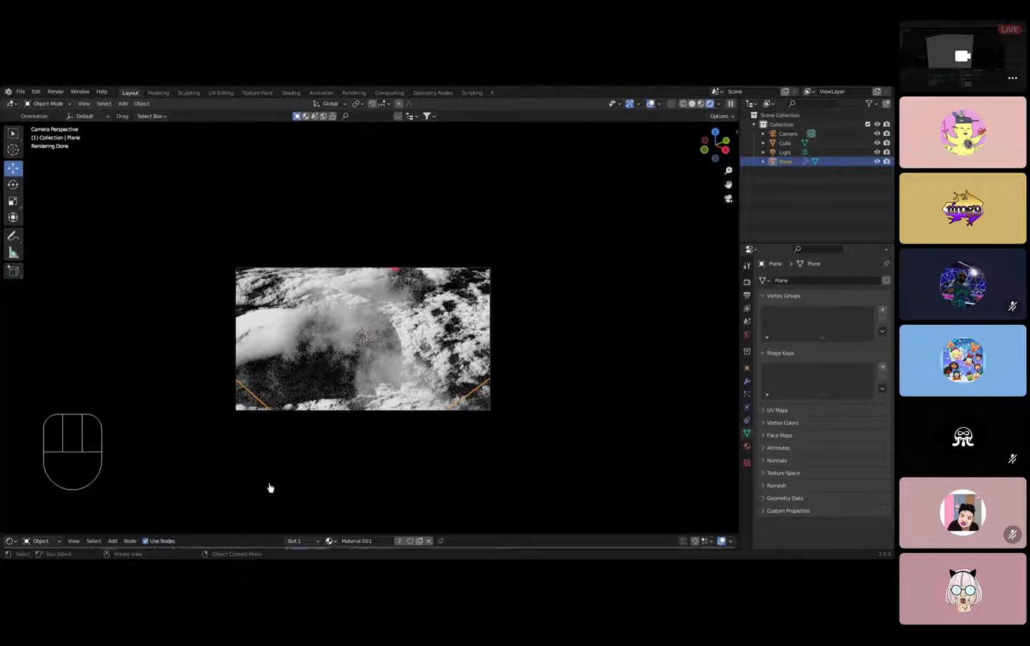
mouse_move(586, 498)
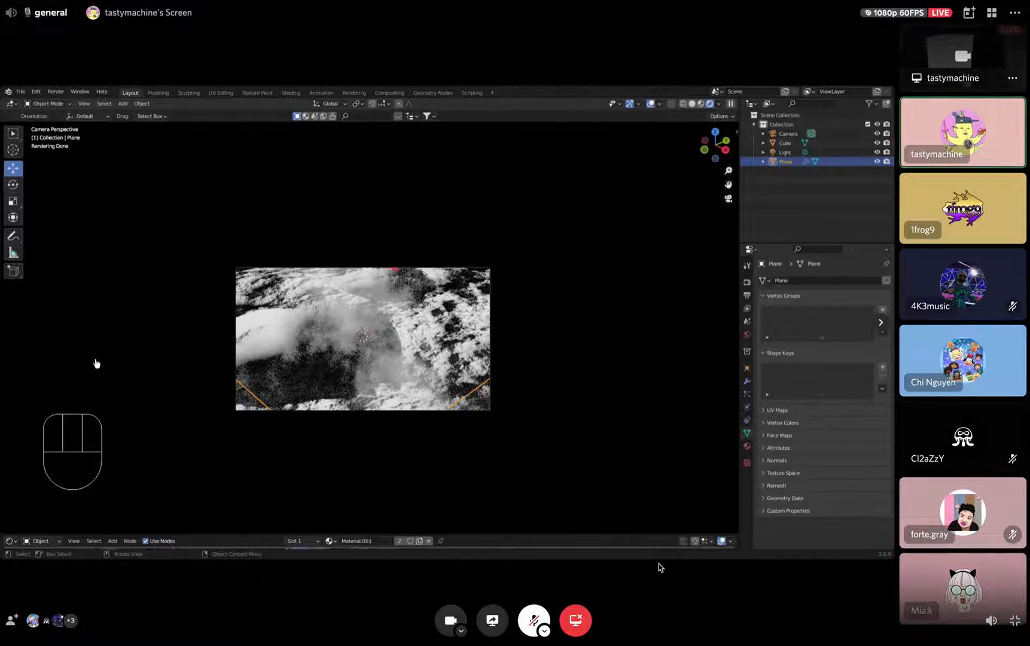
mouse_move(646, 598)
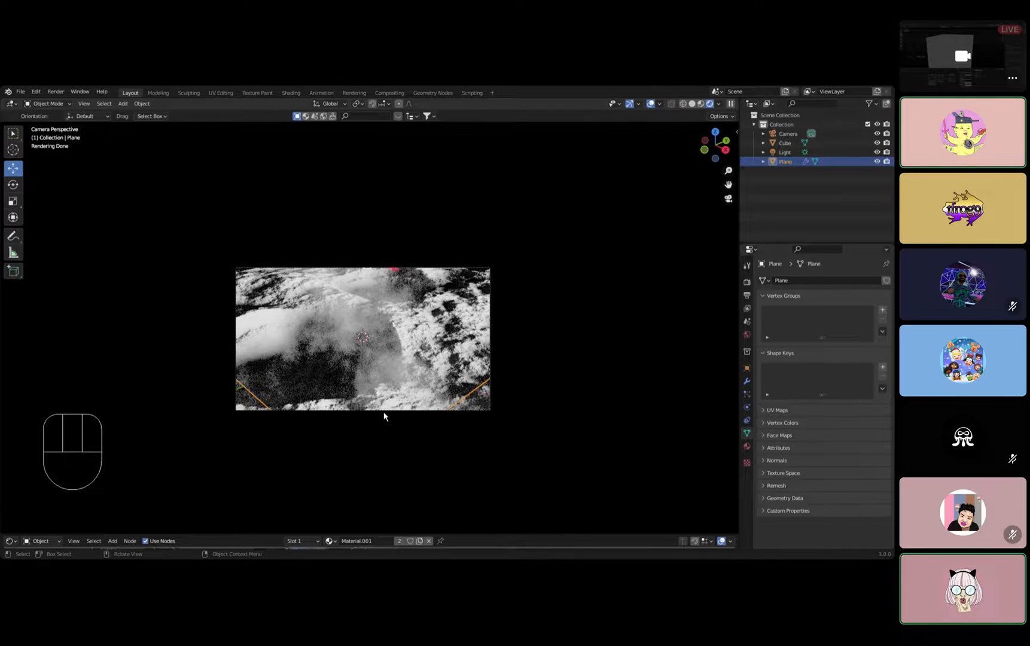
mouse_move(578, 642)
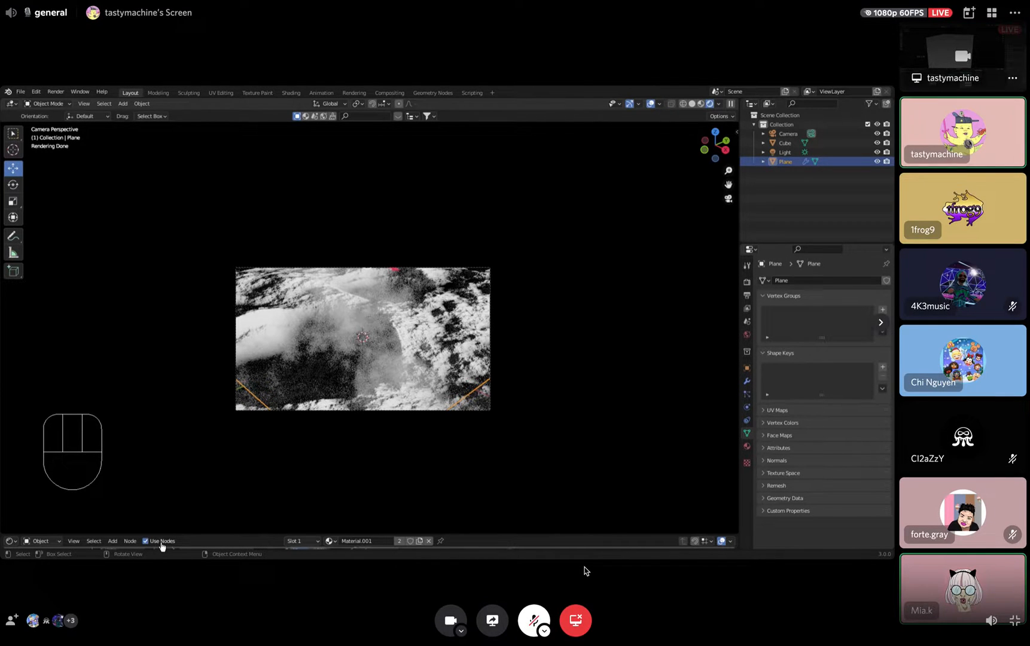